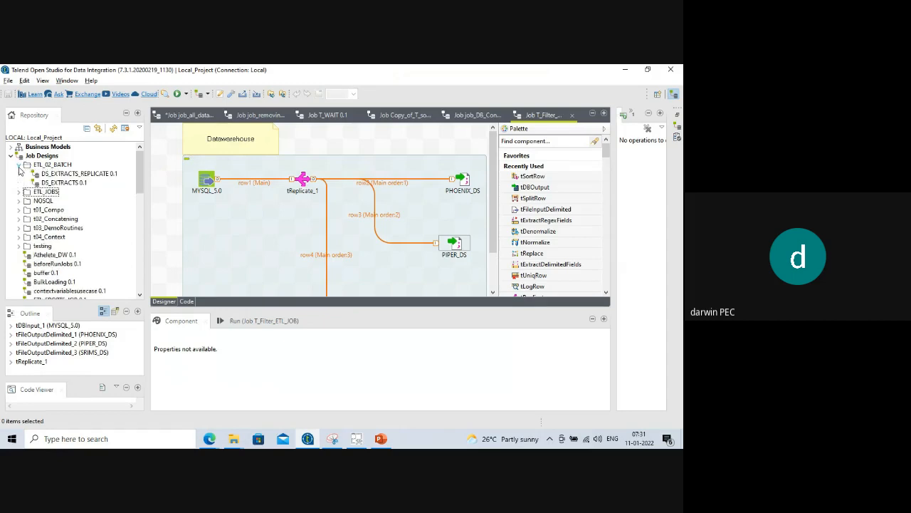
Begin a new job named job_load_into_db in ETL_02_BATCH, then cancel the wizard.
click(53, 166)
right_click(53, 168)
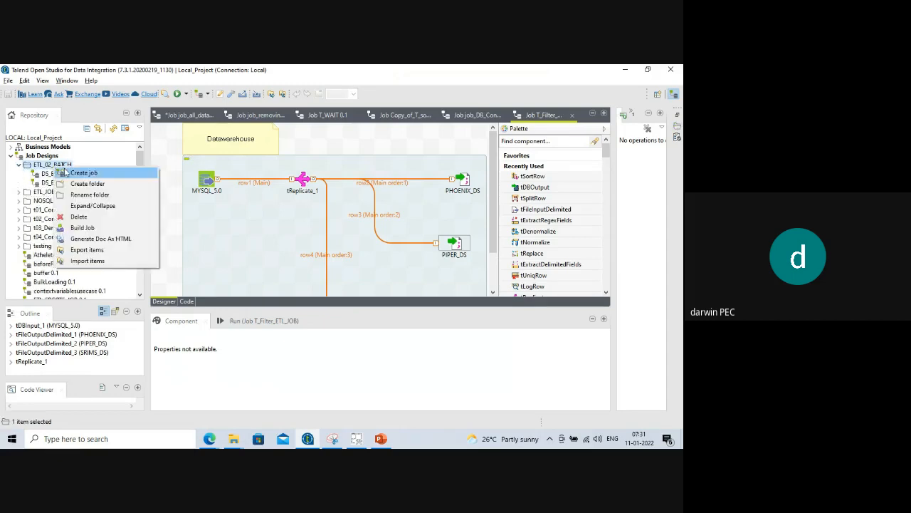
click(80, 174)
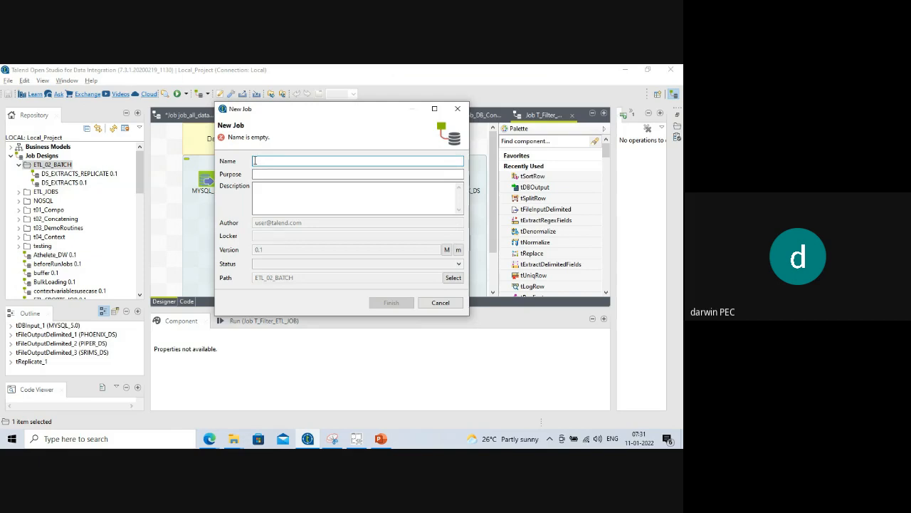
text(job)
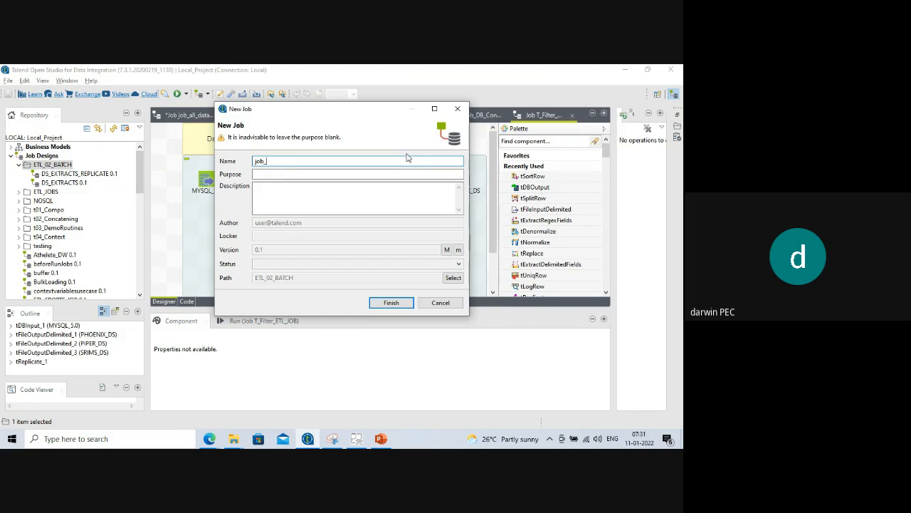
text(_load_into_db)
drag(254, 161, 265, 161)
click(266, 161)
drag(267, 161, 308, 162)
click(429, 302)
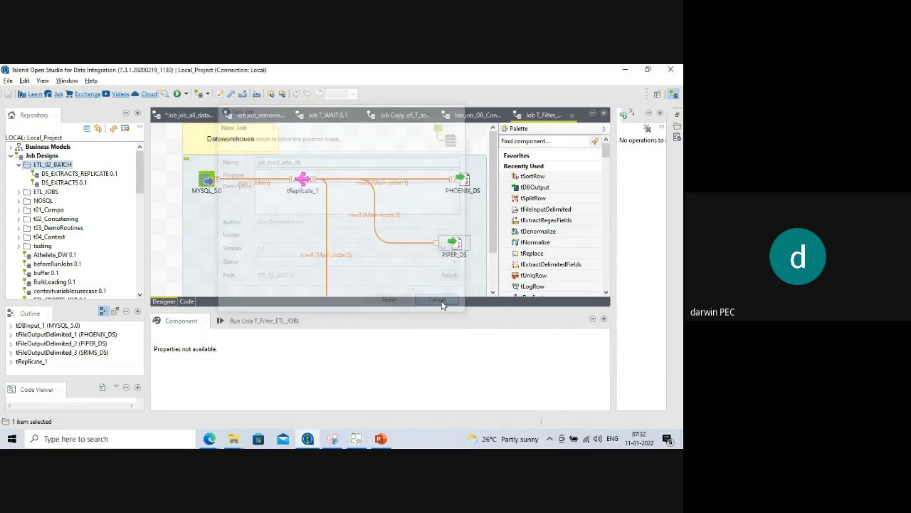
Create the job job_load_into_db in the ETL_02_BATCH folder.
right_click(43, 155)
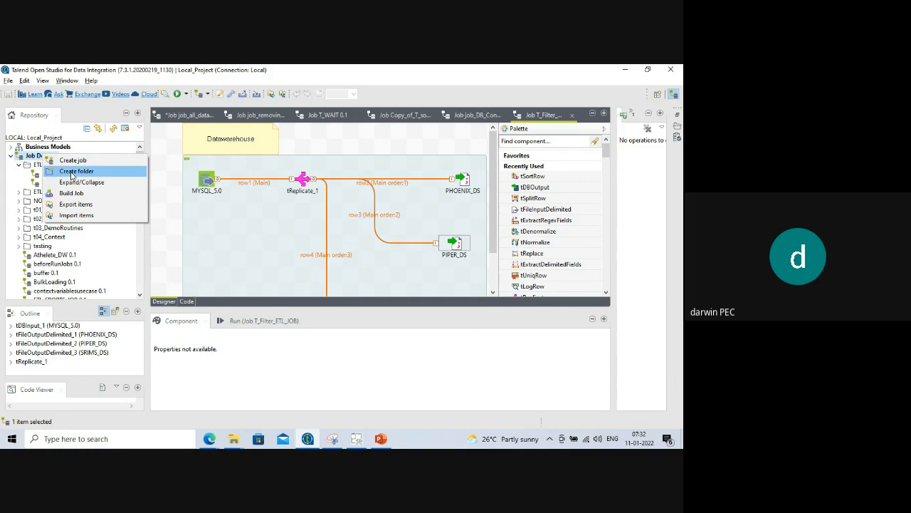
key(Escape)
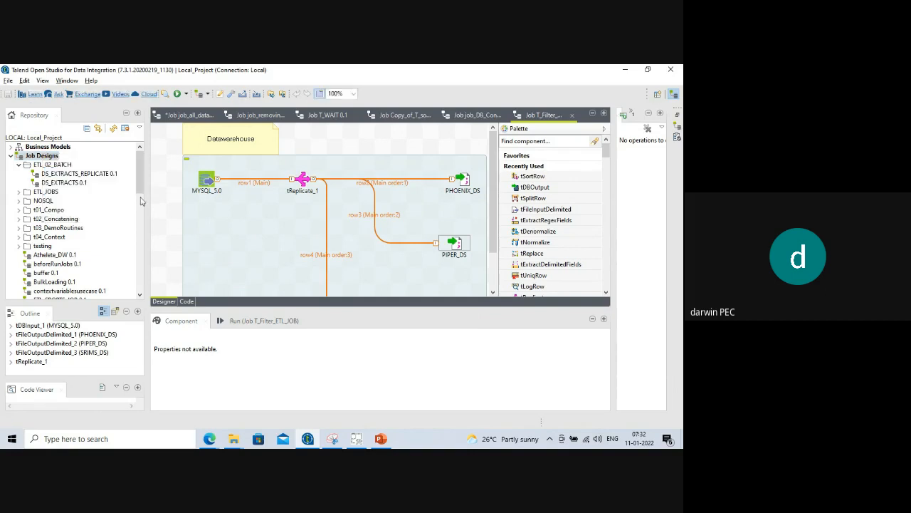
click(53, 165)
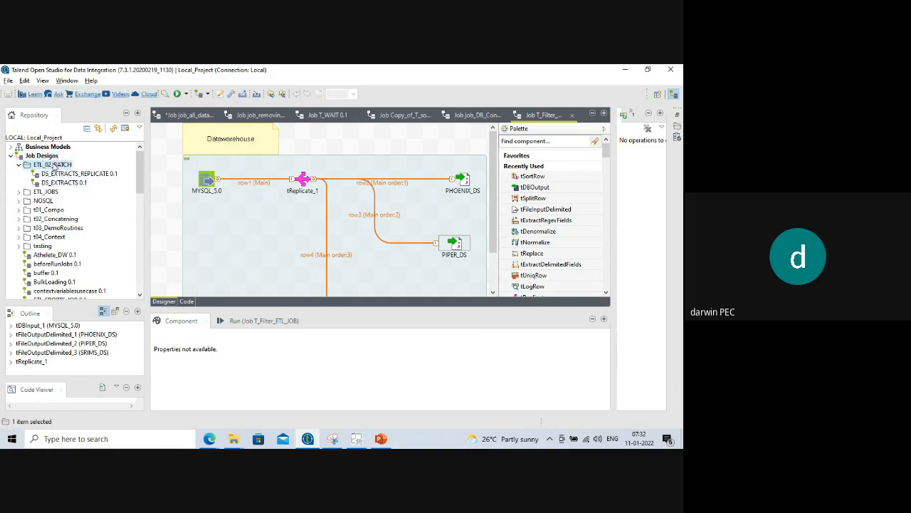
right_click(54, 166)
click(78, 169)
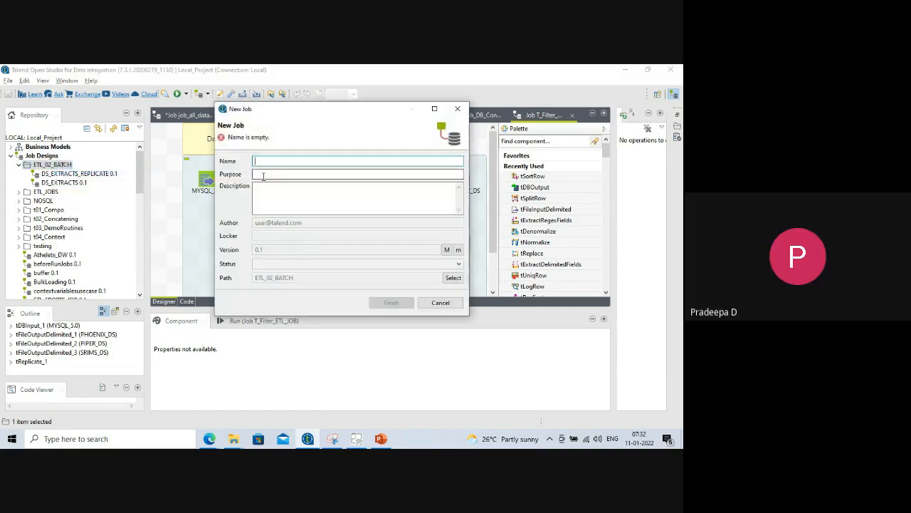
text(jo)
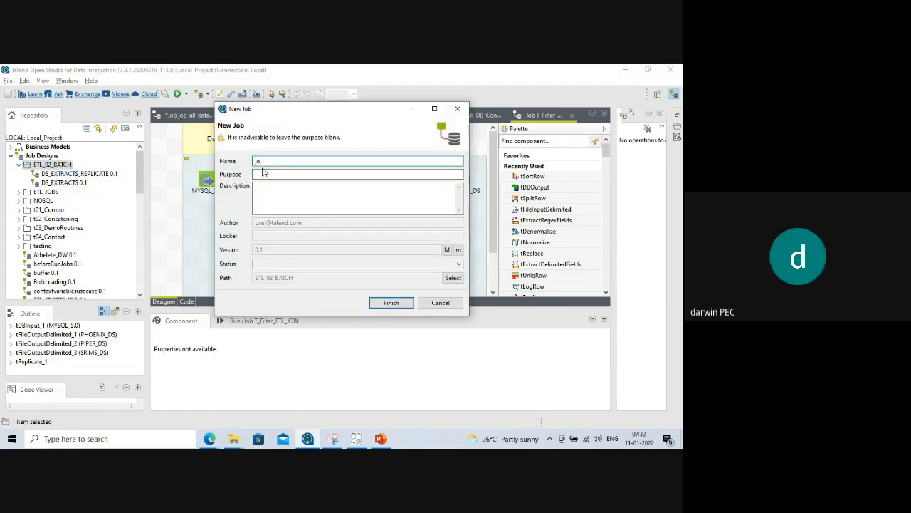
text(b_load_into_db)
click(387, 303)
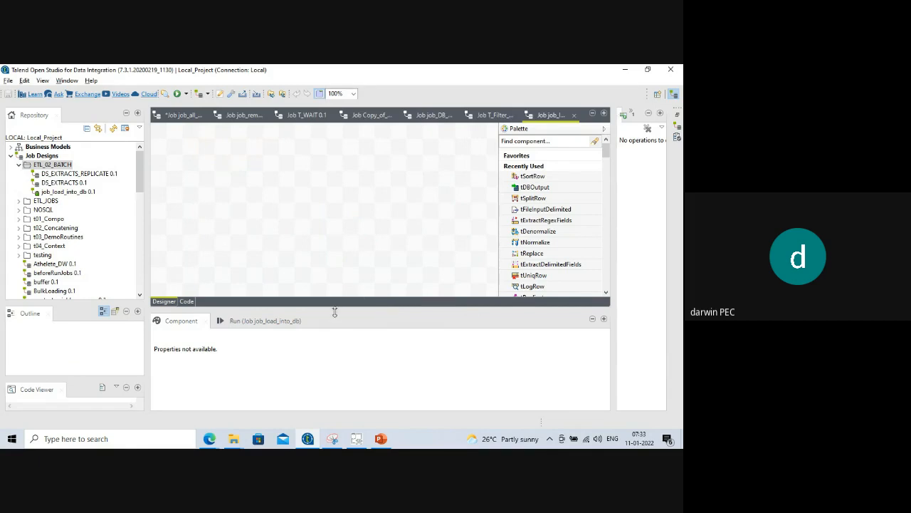
Make the job design canvas taller and the Repository panel narrower.
drag(338, 309, 331, 345)
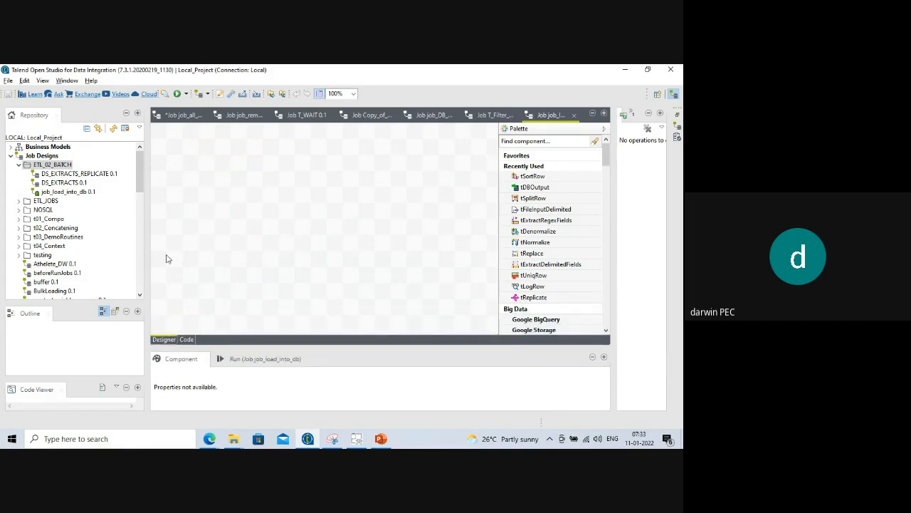
drag(145, 238, 105, 236)
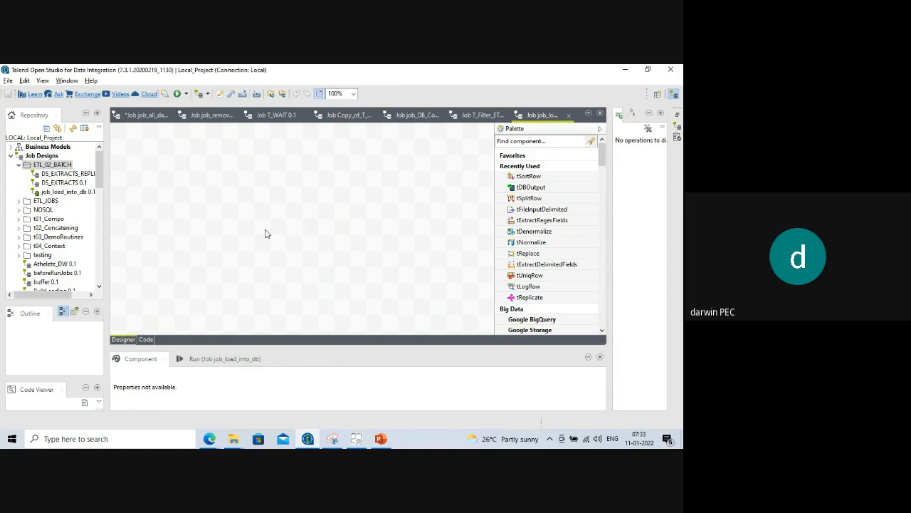
drag(107, 208, 119, 208)
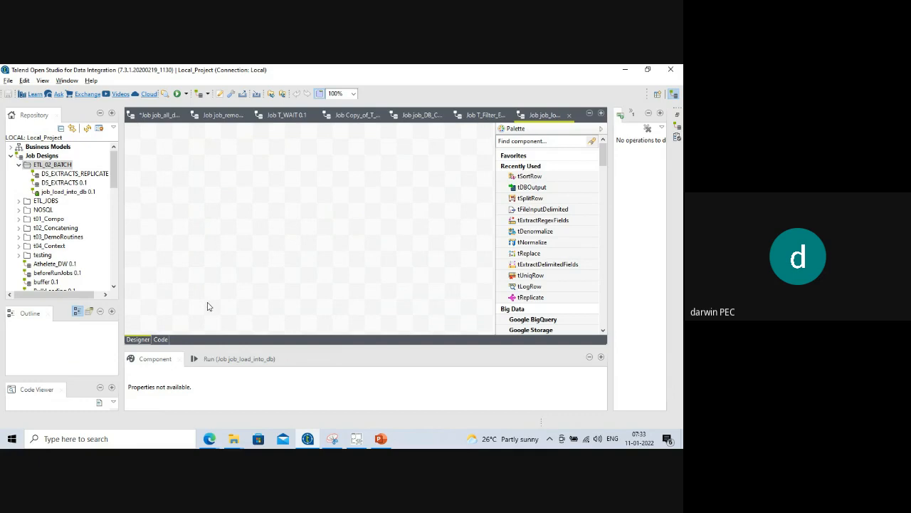
Browse to E:\ETL_DATA\data\practicefiles and open employe1 in Notepad.
click(235, 439)
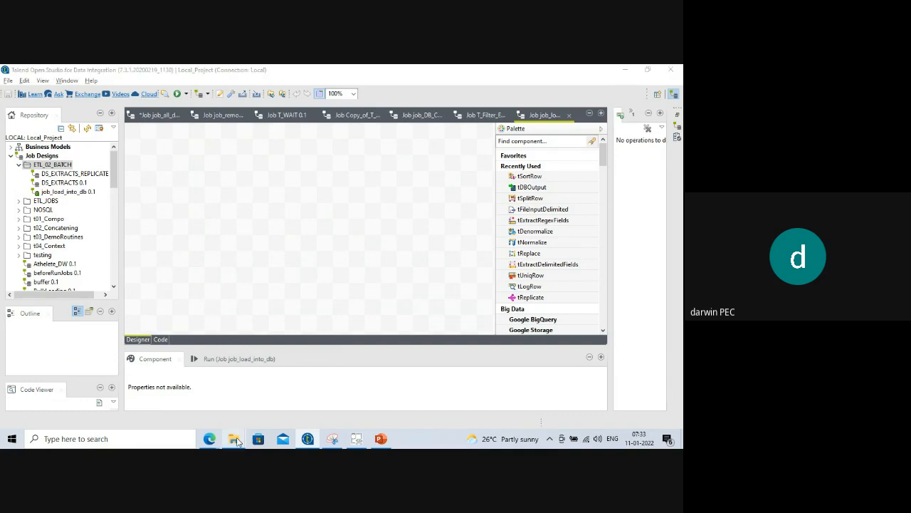
click(287, 407)
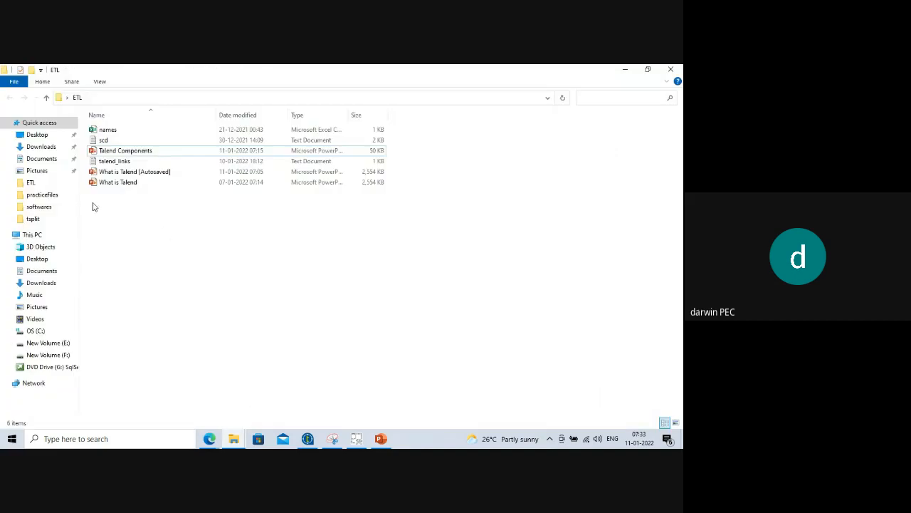
click(48, 344)
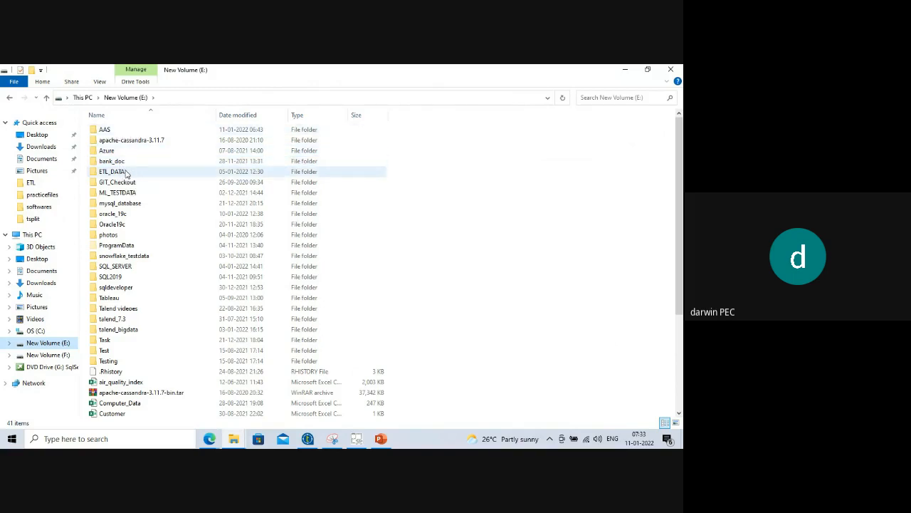
double_click(128, 171)
double_click(111, 133)
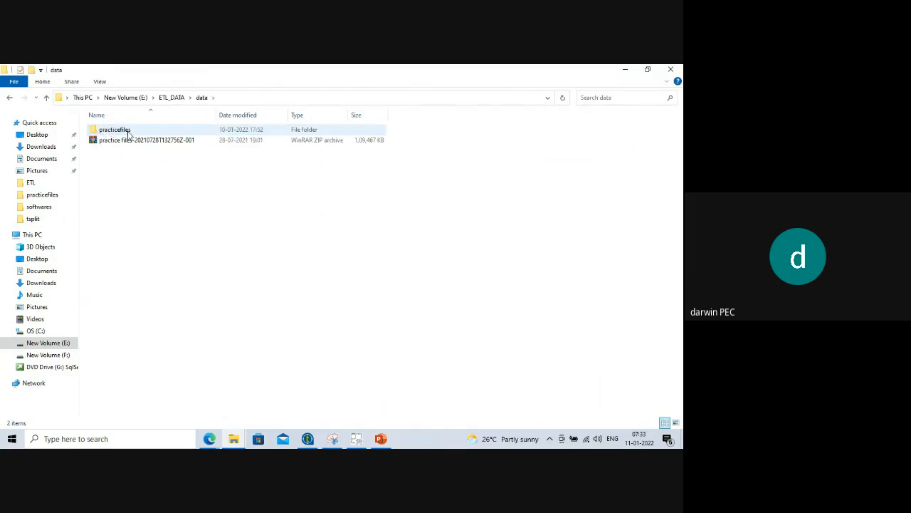
double_click(114, 130)
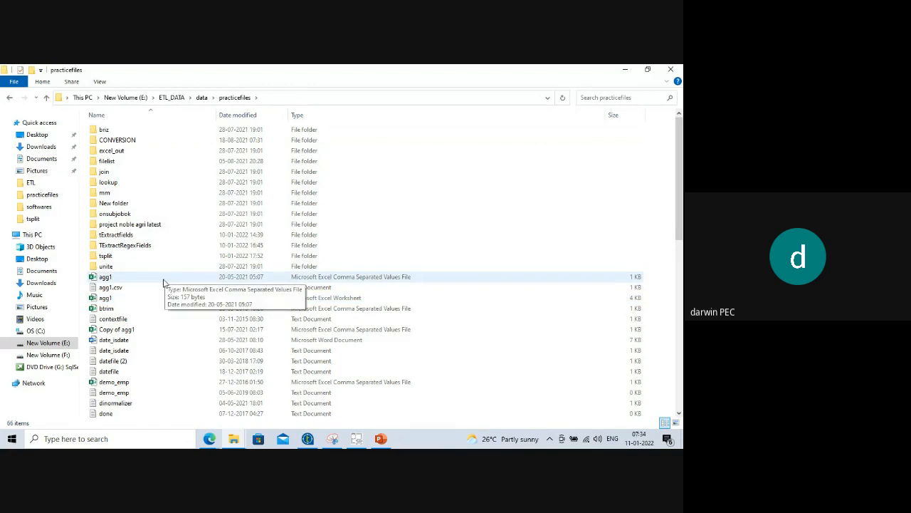
scroll(164, 281, down, 4)
scroll(161, 292, down, 2)
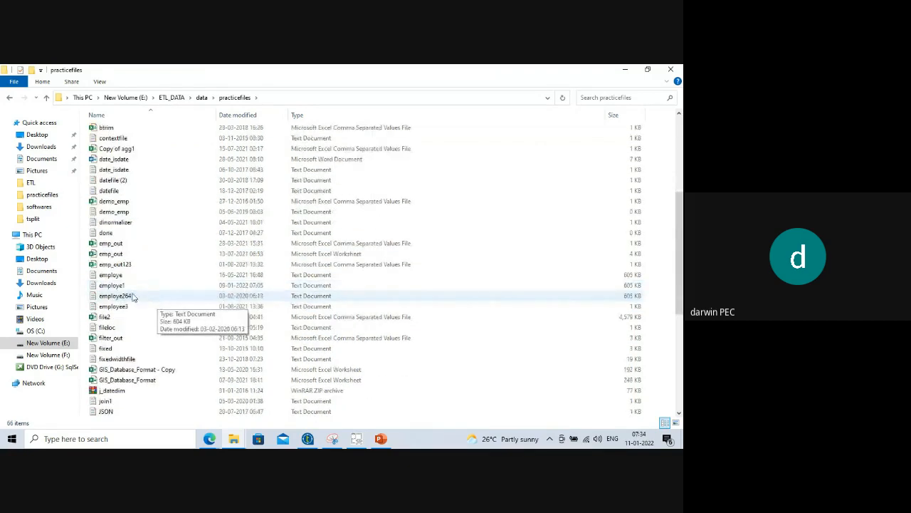
click(128, 287)
double_click(129, 286)
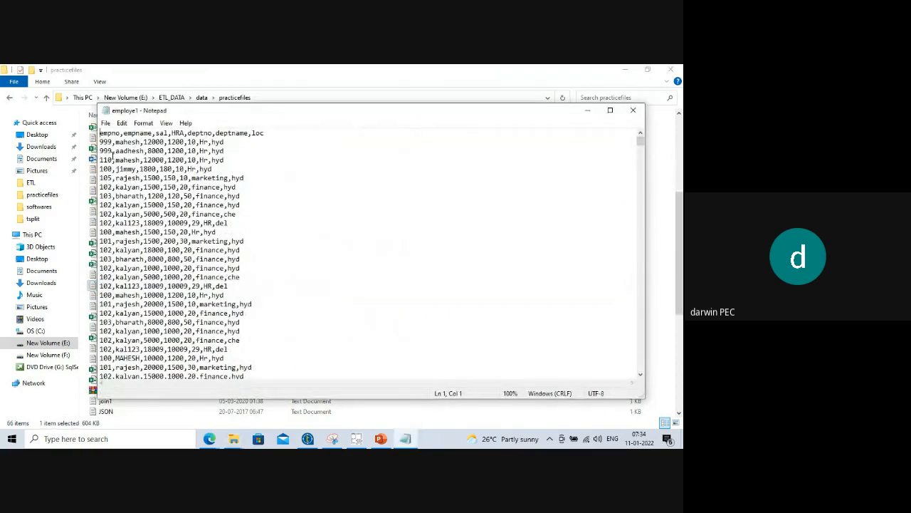
Close the employe1 Notepad view and copy the employe1 file.
drag(118, 133, 184, 133)
click(632, 110)
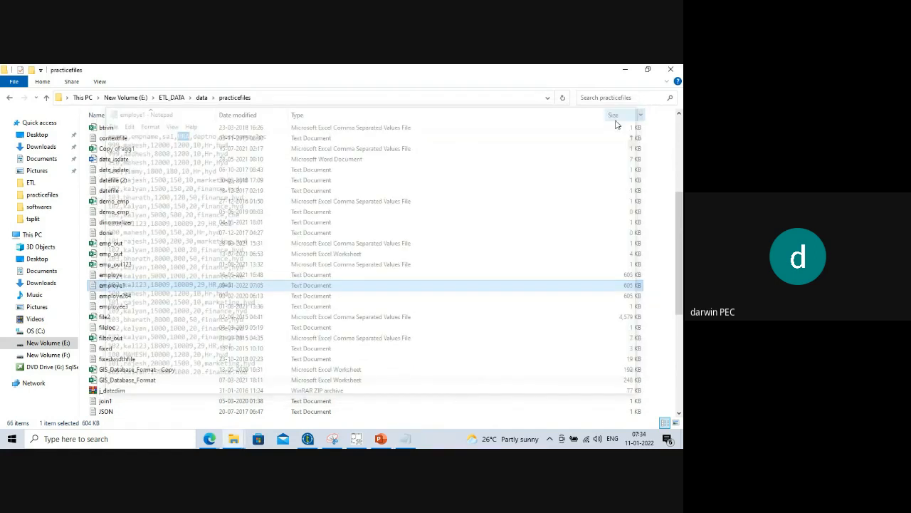
right_click(108, 285)
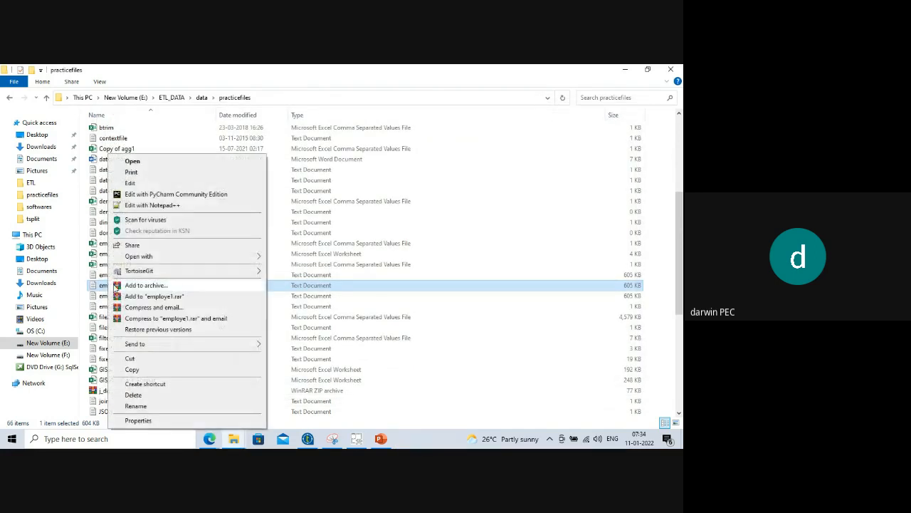
click(135, 368)
Create a load_into_DB folder in practicefiles and open it.
scroll(309, 266, up, 6)
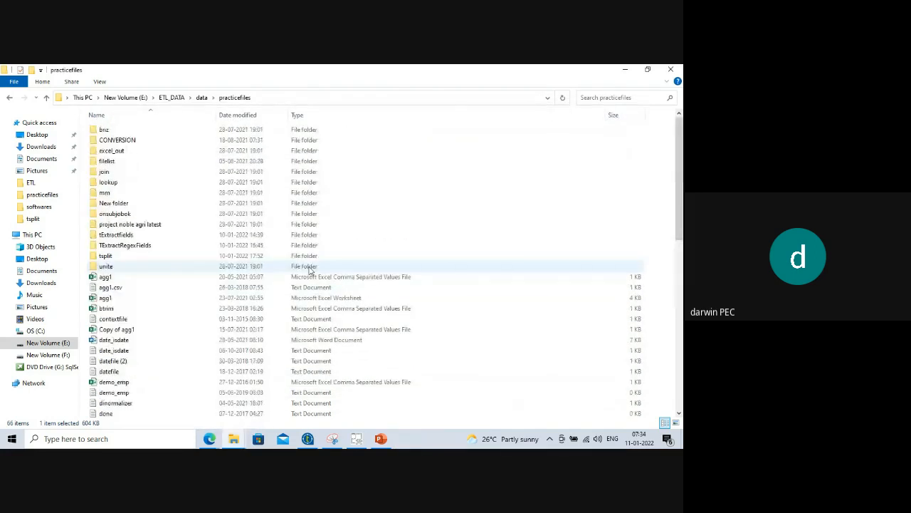
right_click(505, 206)
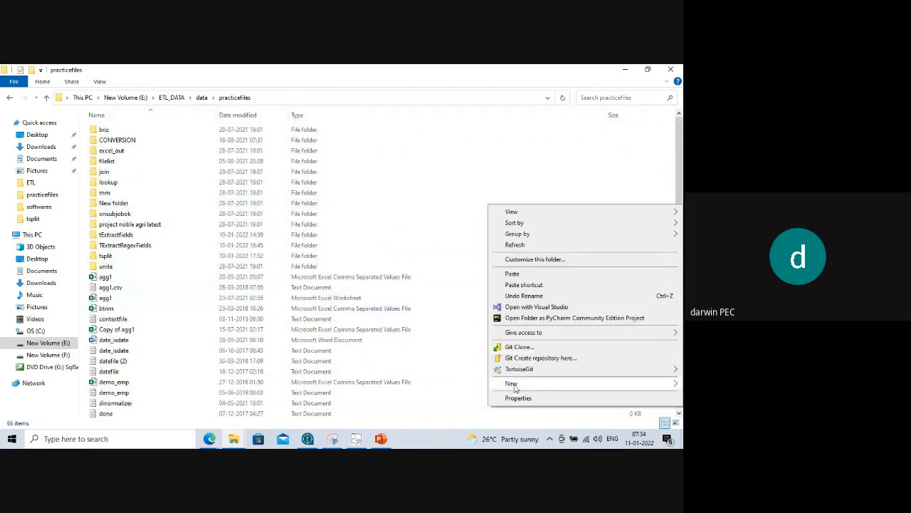
mouse_move(514, 387)
click(385, 258)
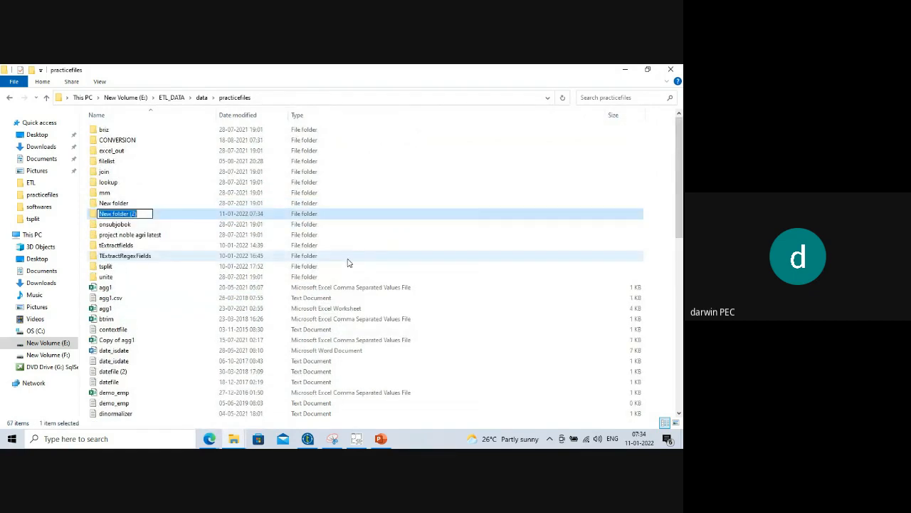
text(loa)
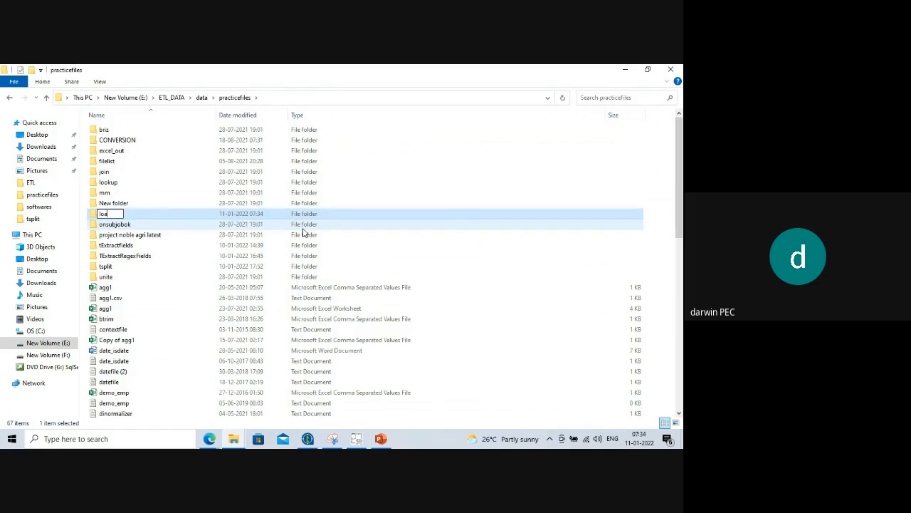
text(d_into_DB)
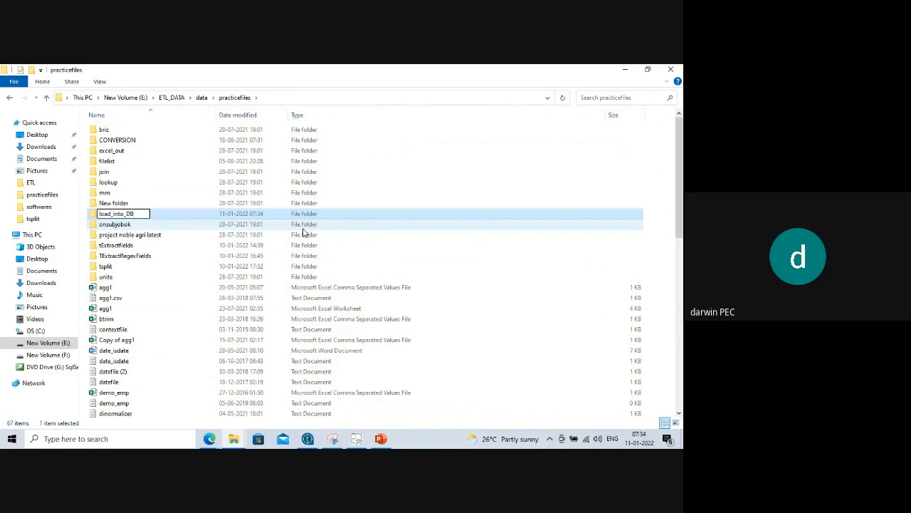
click(190, 214)
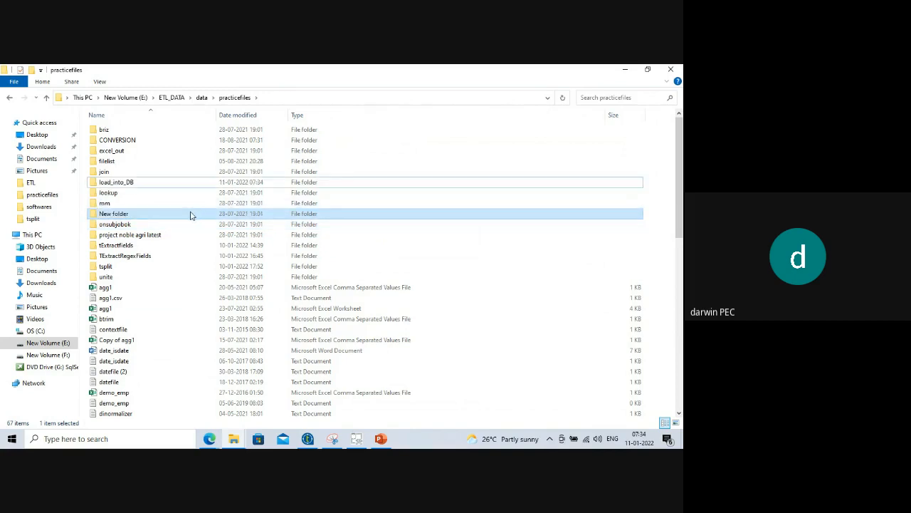
double_click(146, 183)
right_click(150, 176)
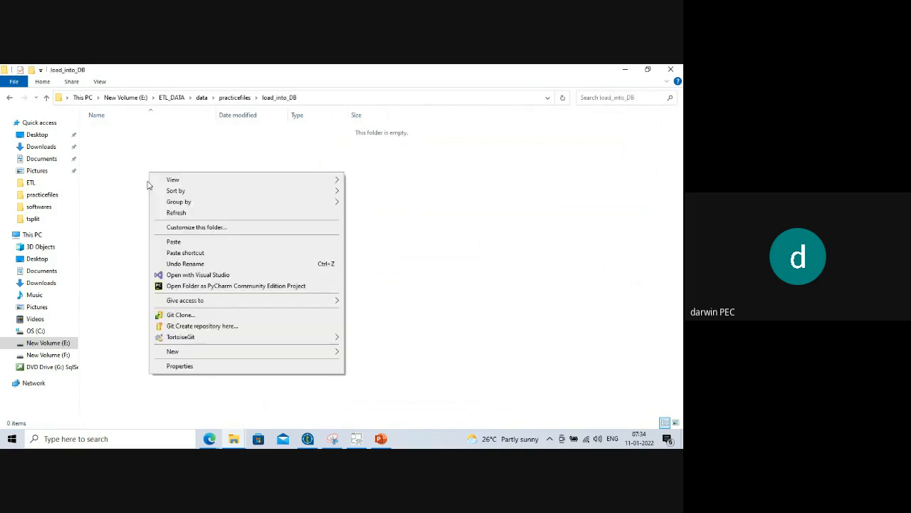
Paste employe1 into load_into_DB and open the copy in Notepad.
click(183, 243)
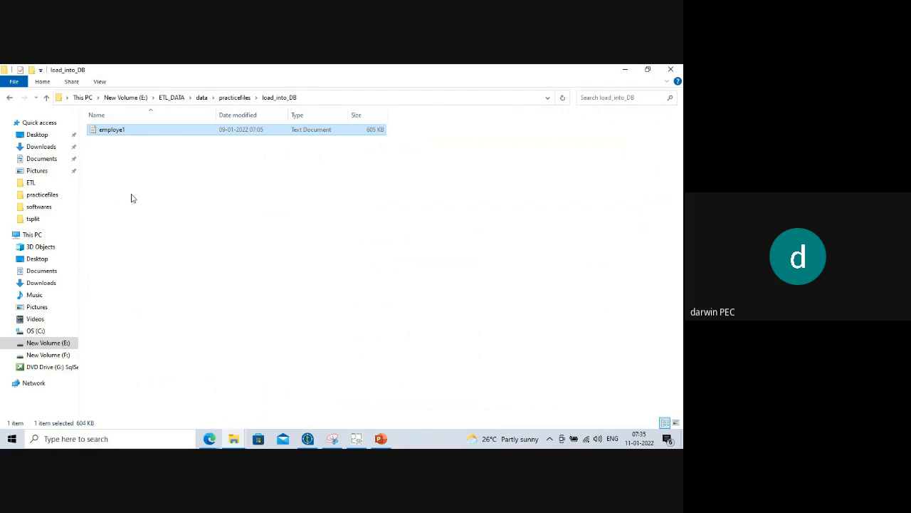
double_click(136, 135)
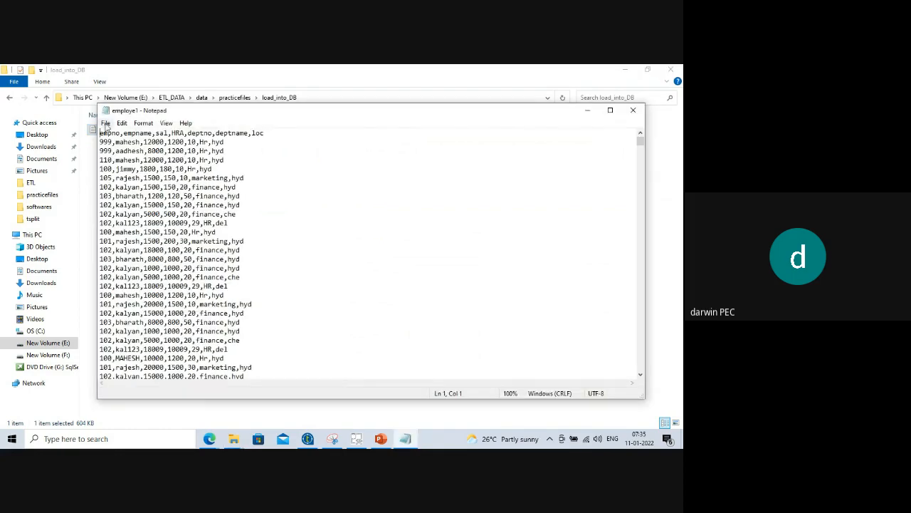
Save the Notepad file as employe1.dat.
click(106, 123)
click(130, 178)
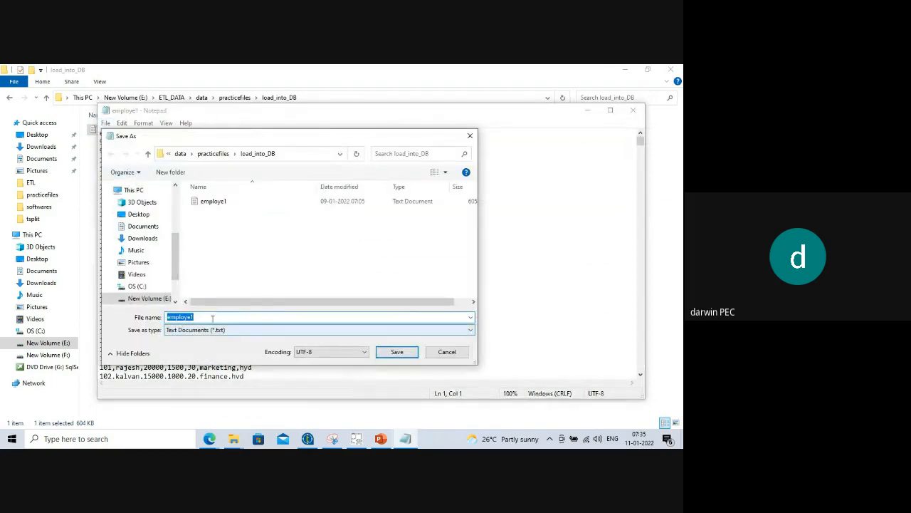
click(211, 318)
text(.dat)
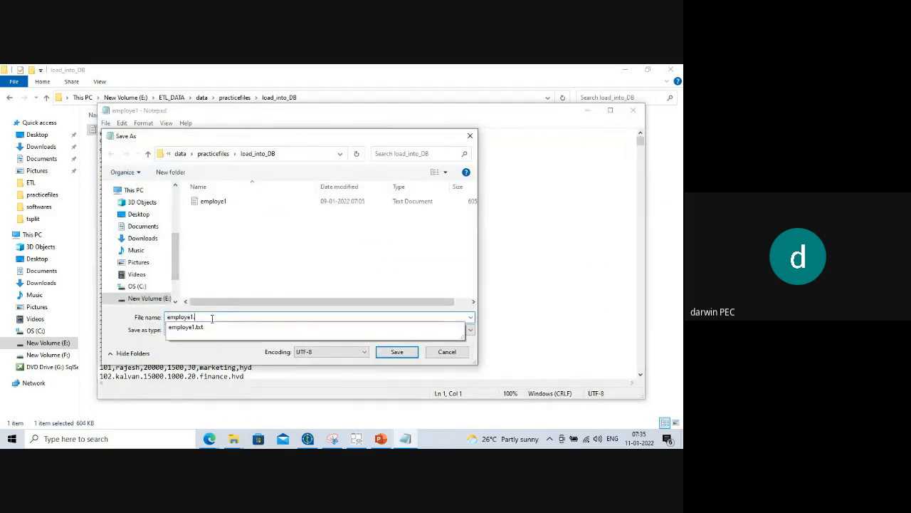
click(396, 351)
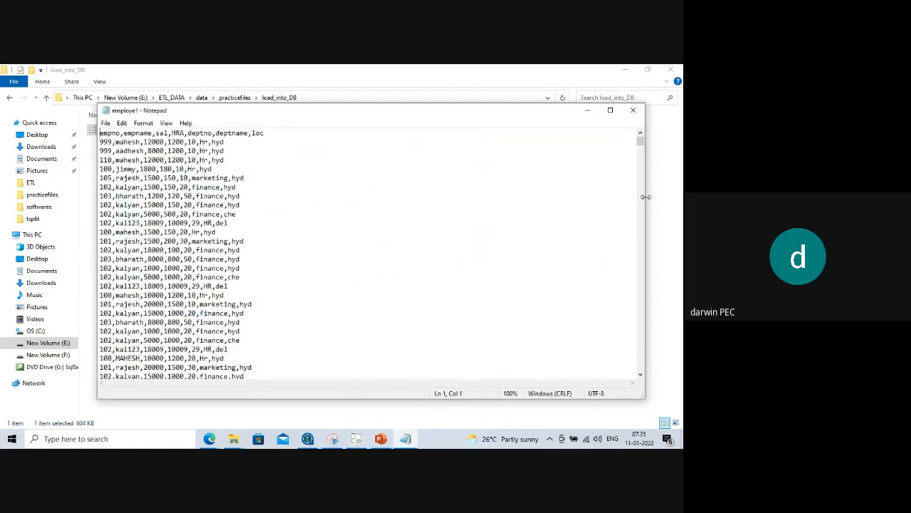
Close Notepad and delete the original employe1 text file.
click(633, 110)
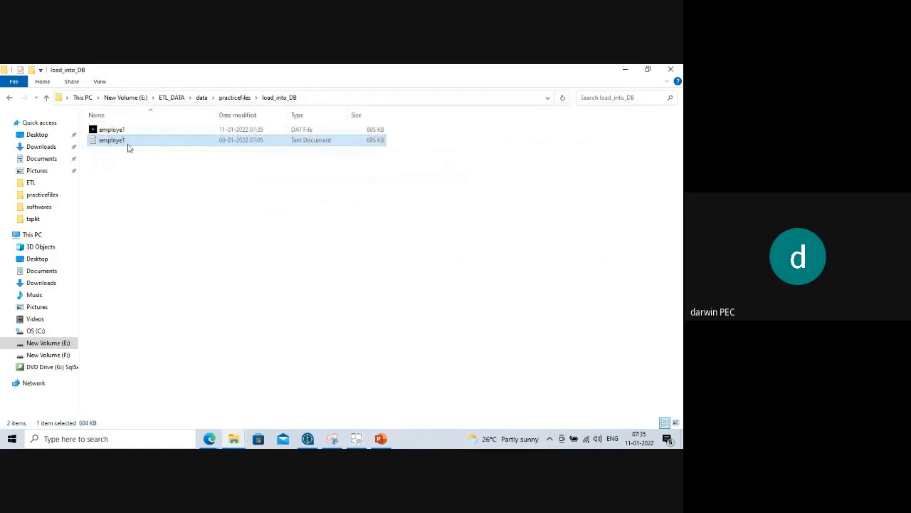
right_click(143, 144)
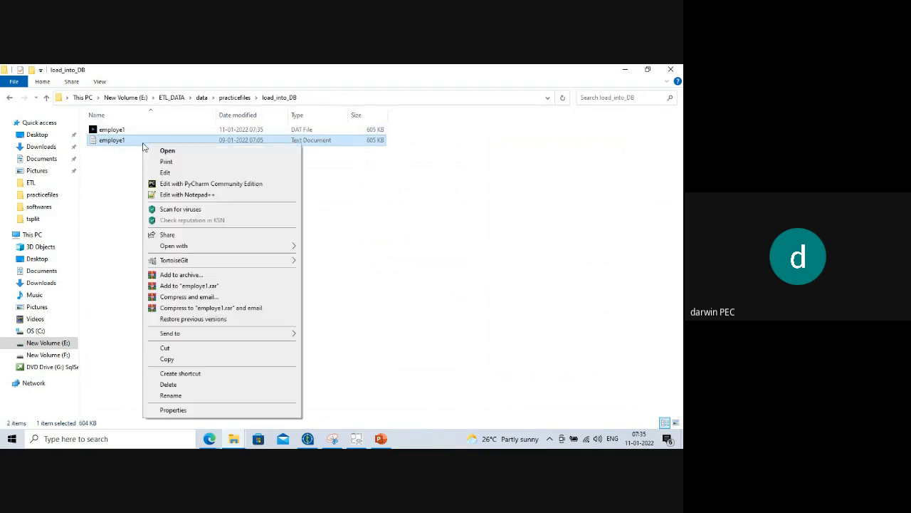
click(169, 384)
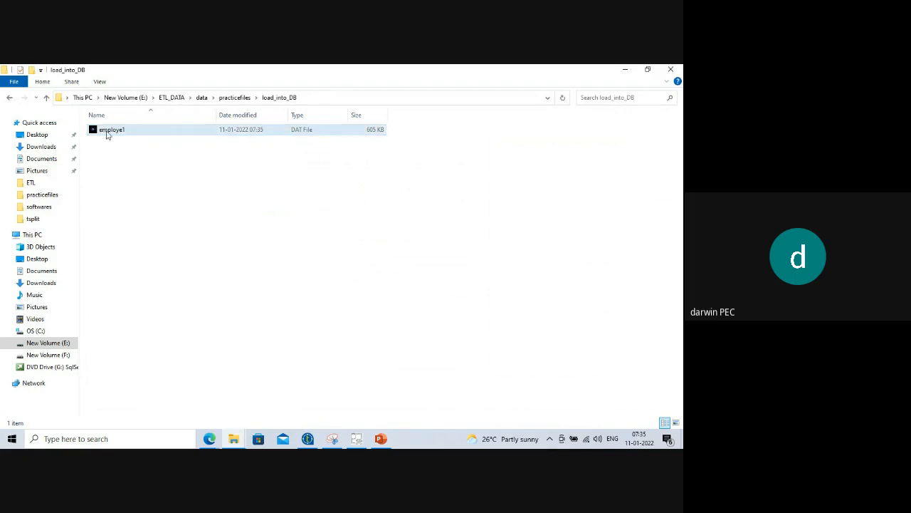
In Talend, widen the Repository, collapse Job Designs, expand Metadata, then return to File Explorer.
click(314, 98)
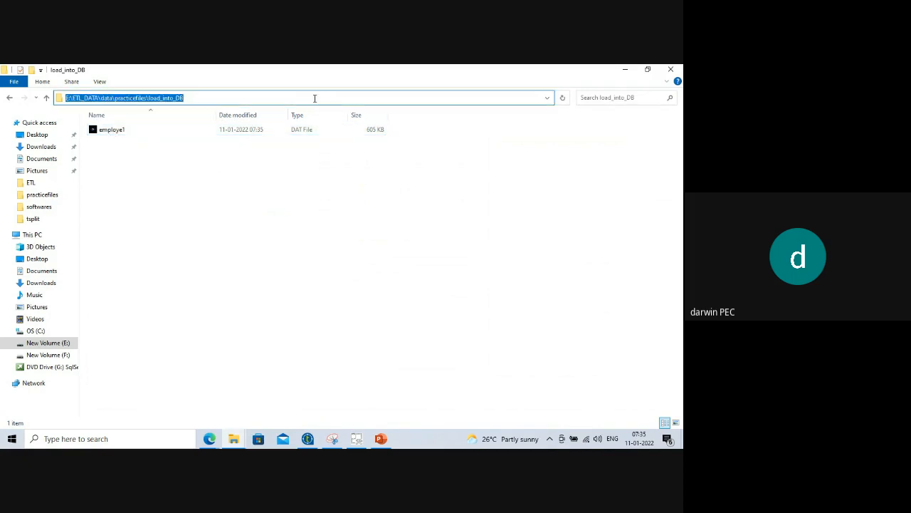
click(307, 438)
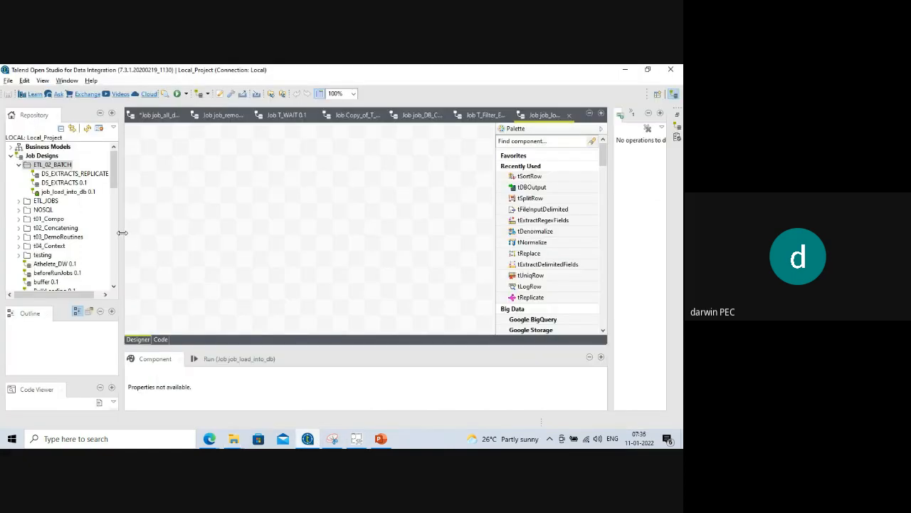
drag(122, 232, 168, 246)
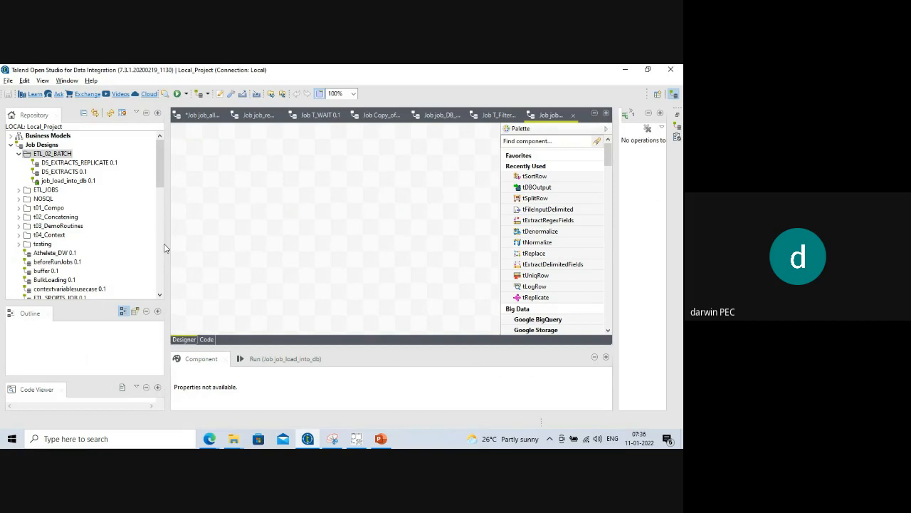
click(11, 145)
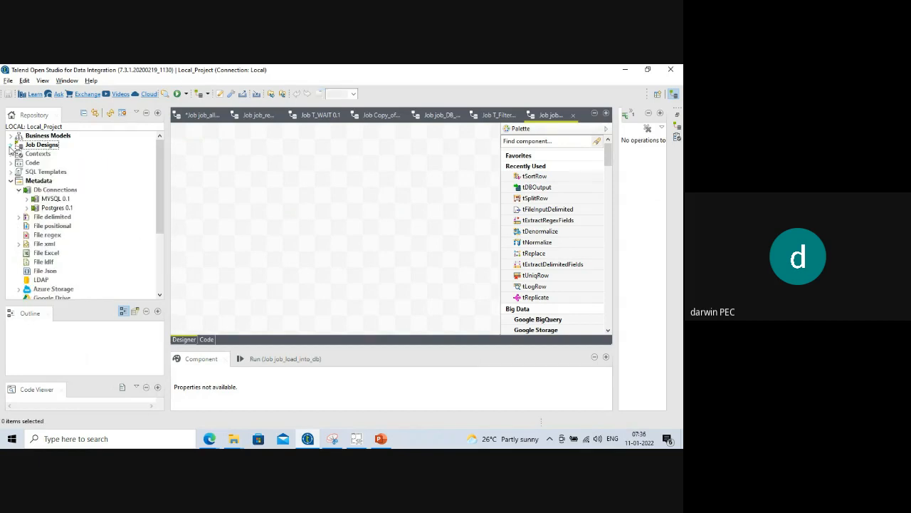
click(11, 181)
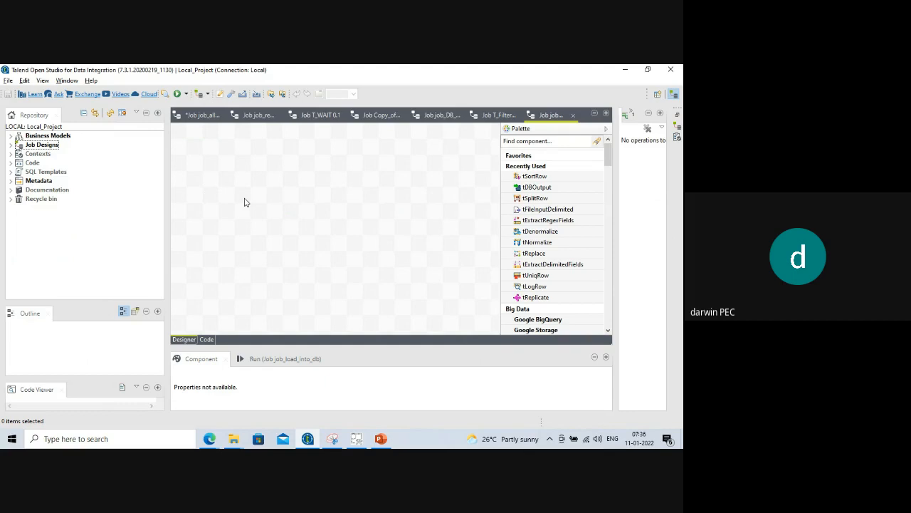
click(11, 181)
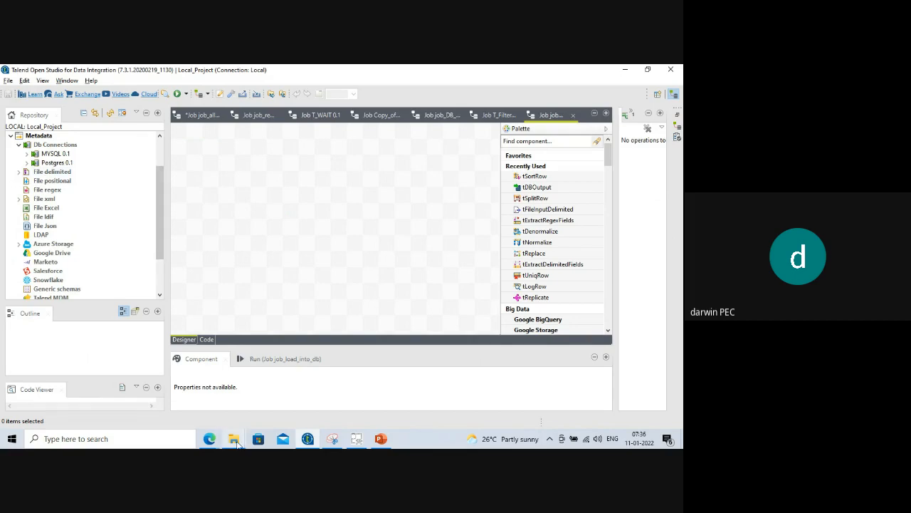
mouse_move(234, 438)
click(269, 390)
Open employe1.dat in Notepad to confirm its comma delimiter, then minimize Notepad and Explorer.
click(119, 133)
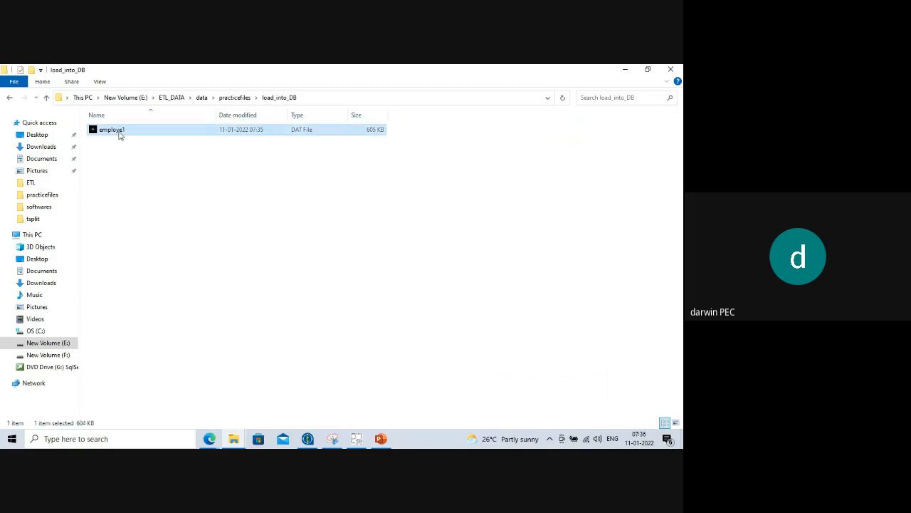
right_click(120, 135)
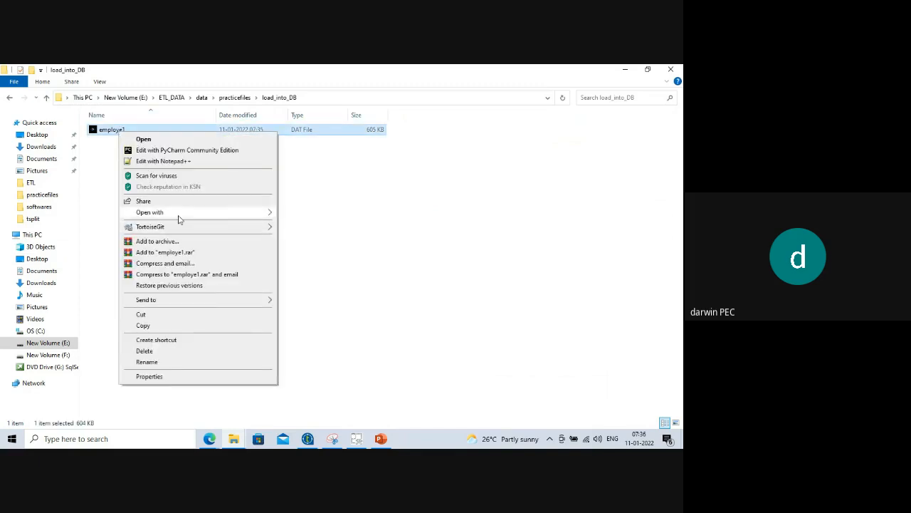
mouse_move(245, 214)
click(328, 213)
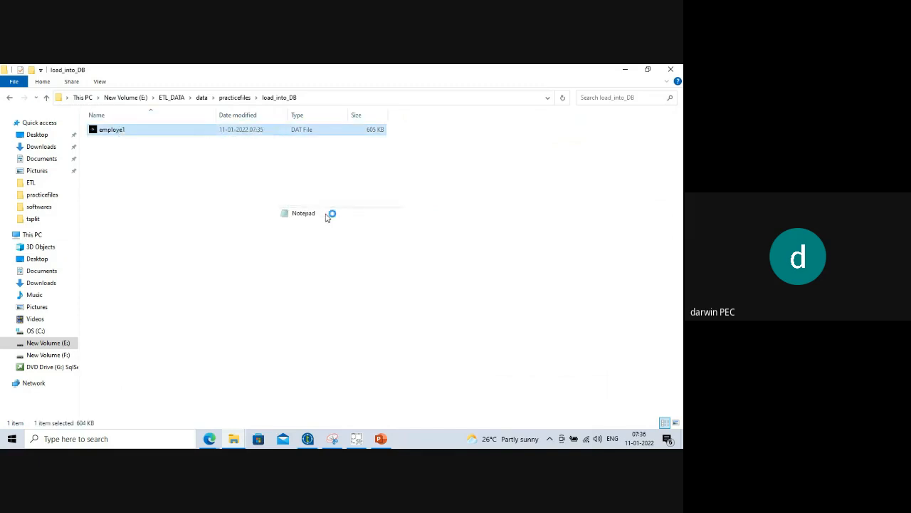
drag(111, 144, 116, 144)
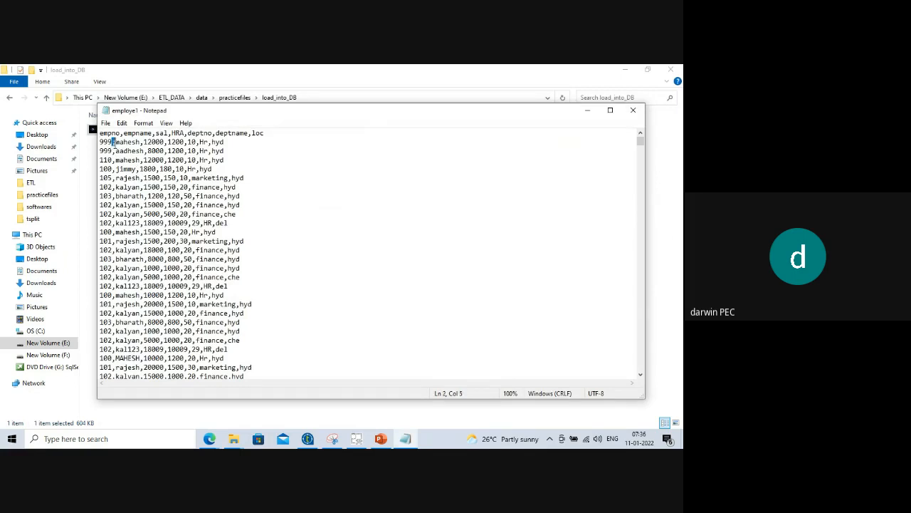
click(587, 109)
click(625, 70)
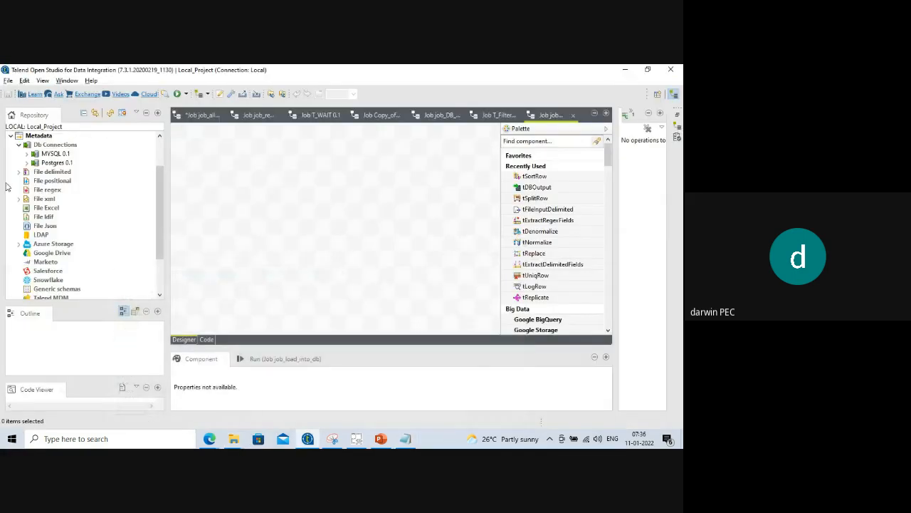
Expand Metadata and the File delimited node in the Repository.
click(10, 135)
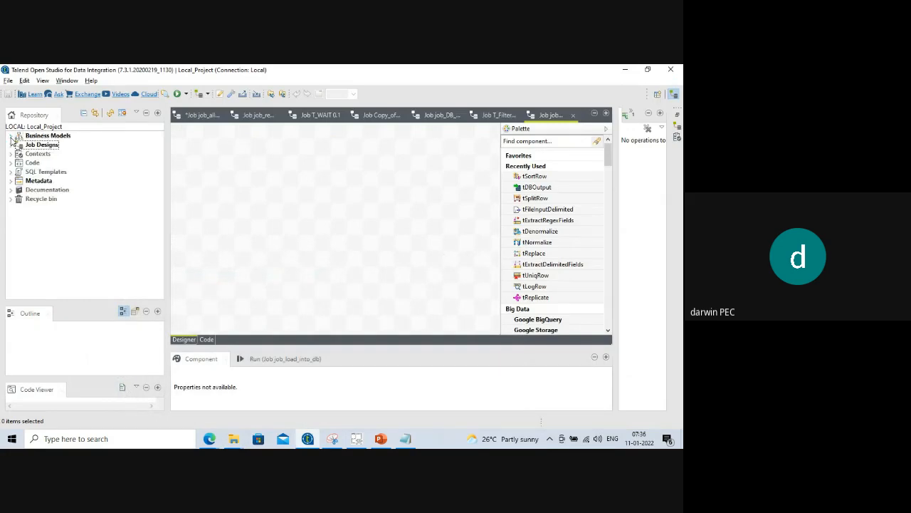
click(10, 180)
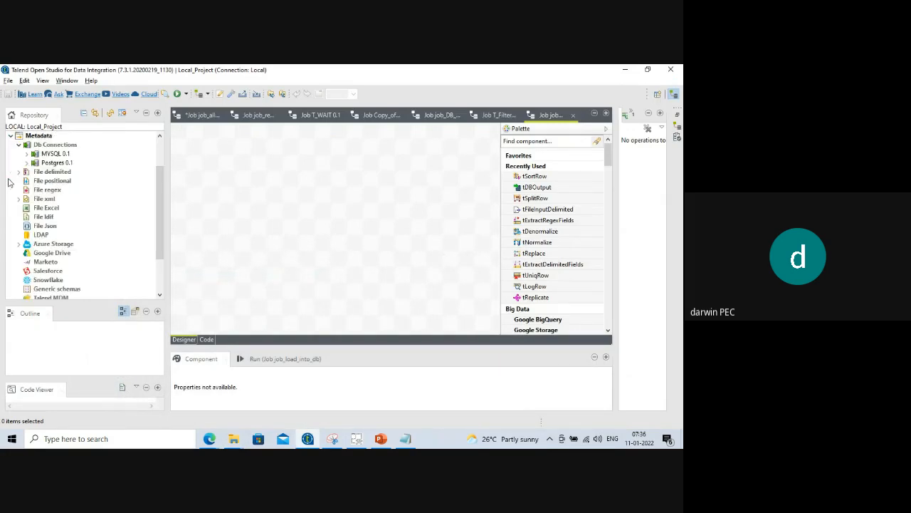
click(50, 174)
right_click(49, 176)
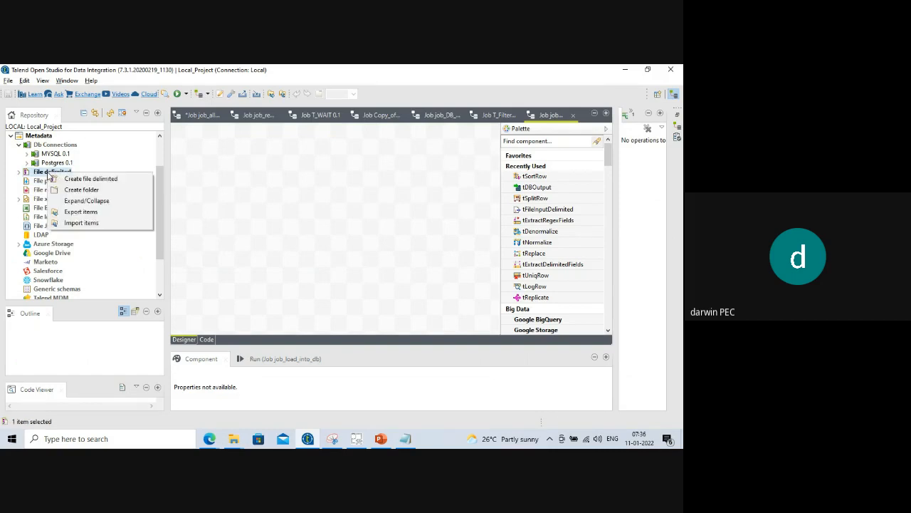
click(20, 173)
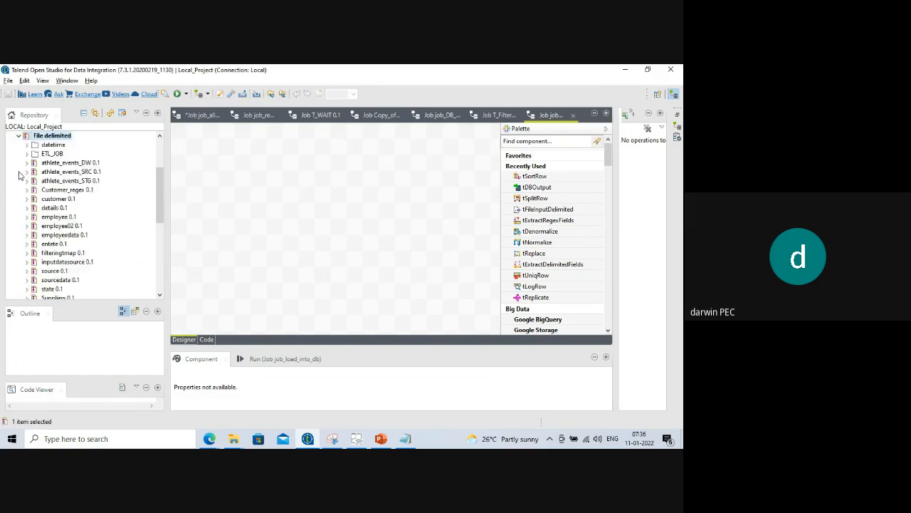
scroll(72, 171, up, 3)
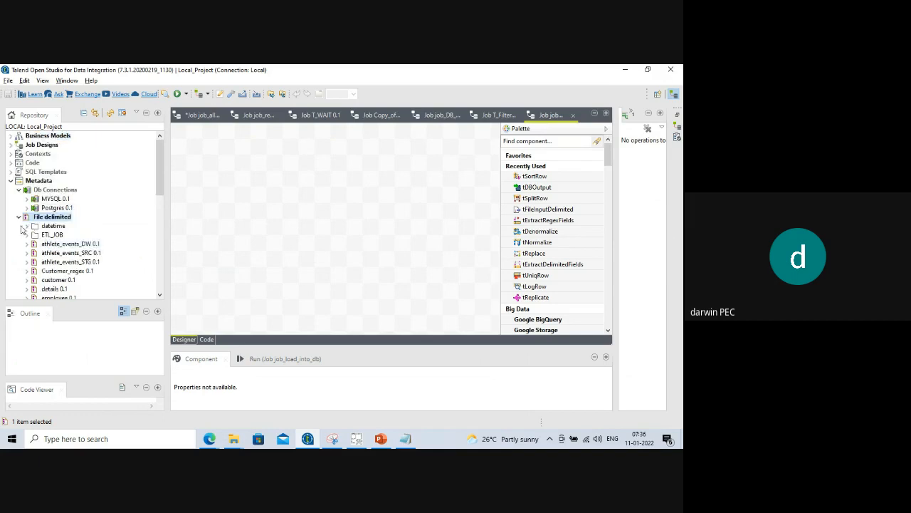
Create an ETL_02 folder under File delimited and bring up its context menu.
right_click(52, 221)
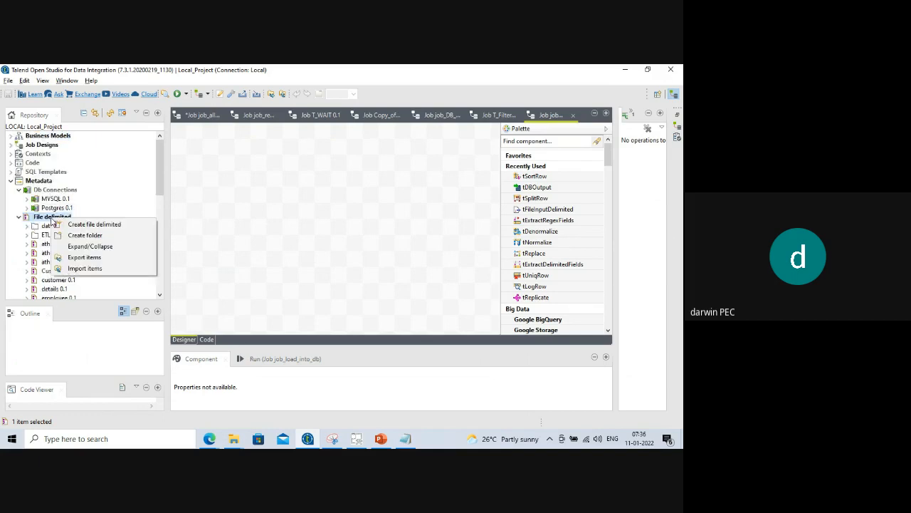
click(85, 235)
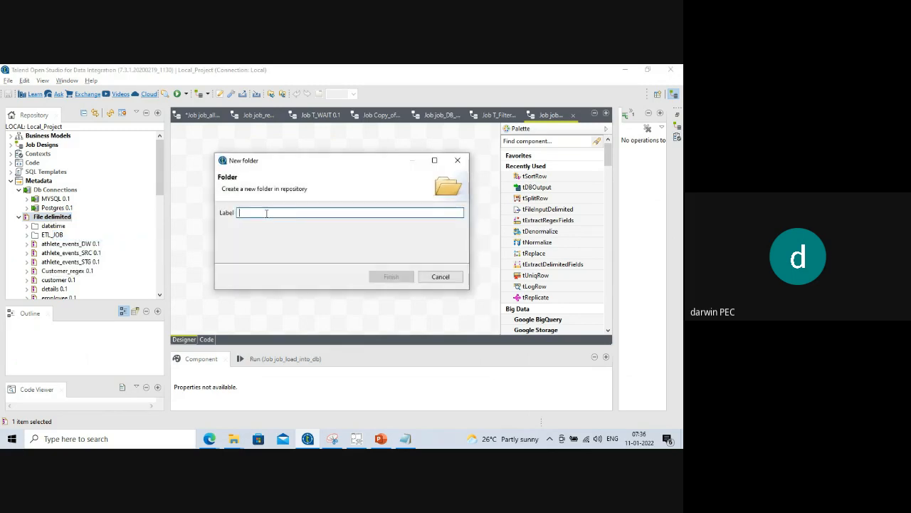
text(ET)
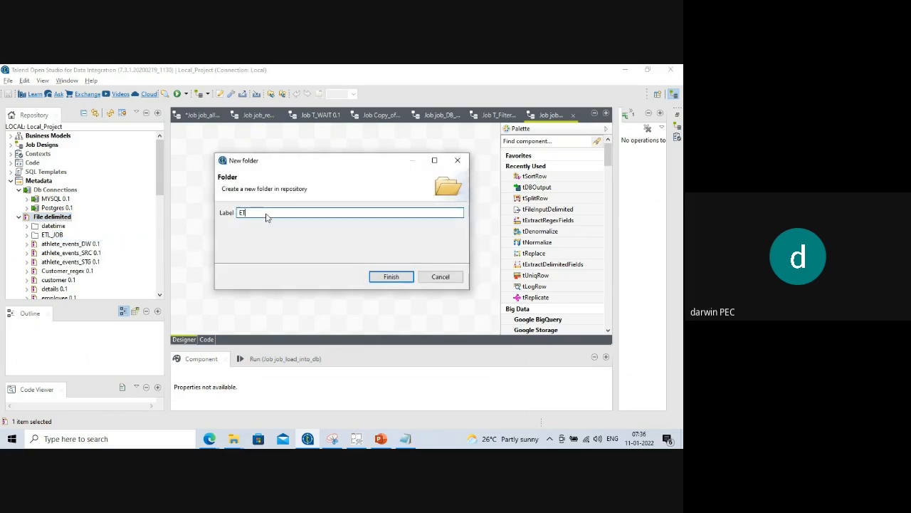
text(L_02)
click(391, 276)
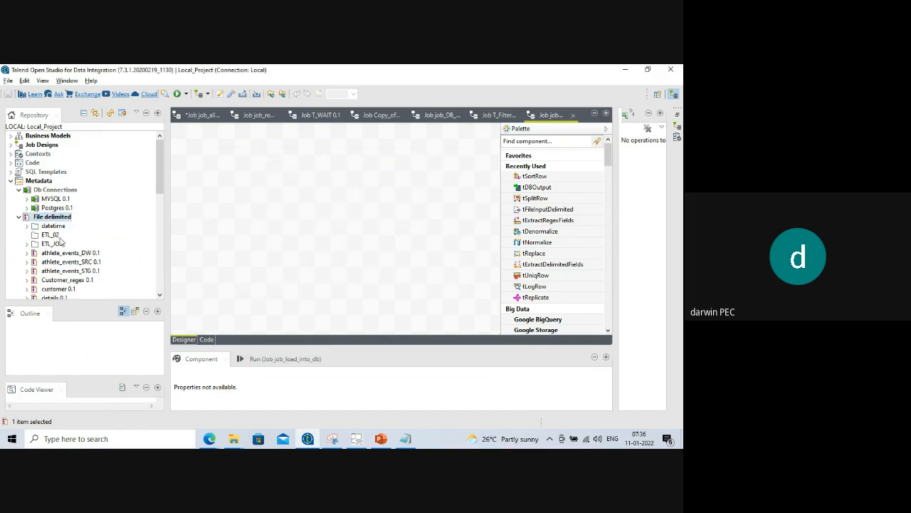
click(51, 235)
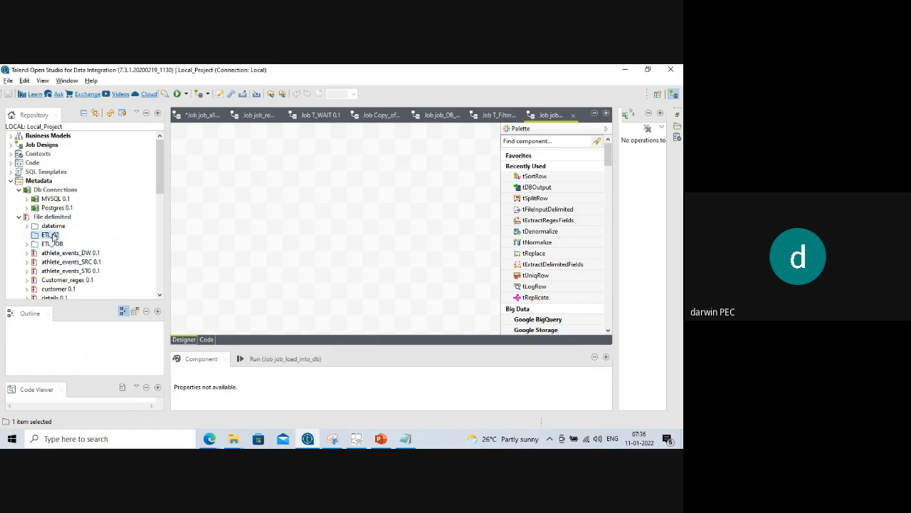
right_click(54, 237)
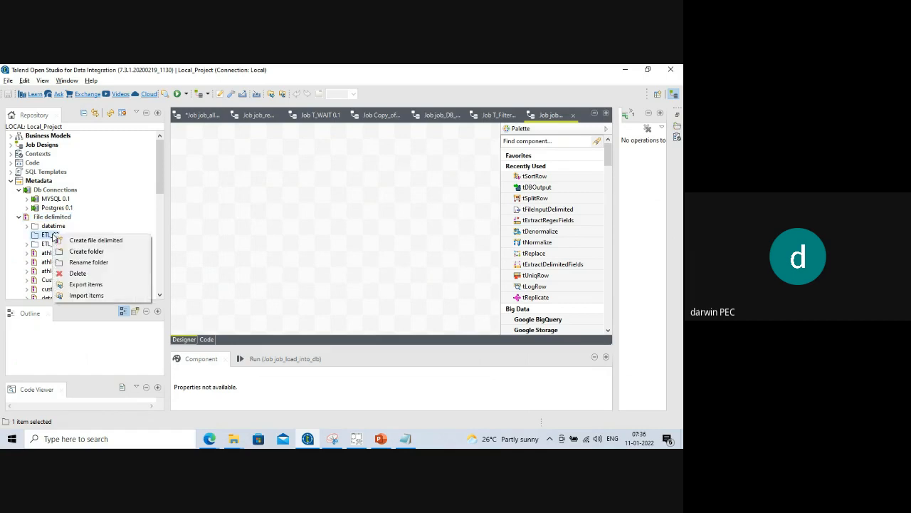
Start a delimited file definition named employee1 in ETL_02 and advance to step 2.
click(101, 242)
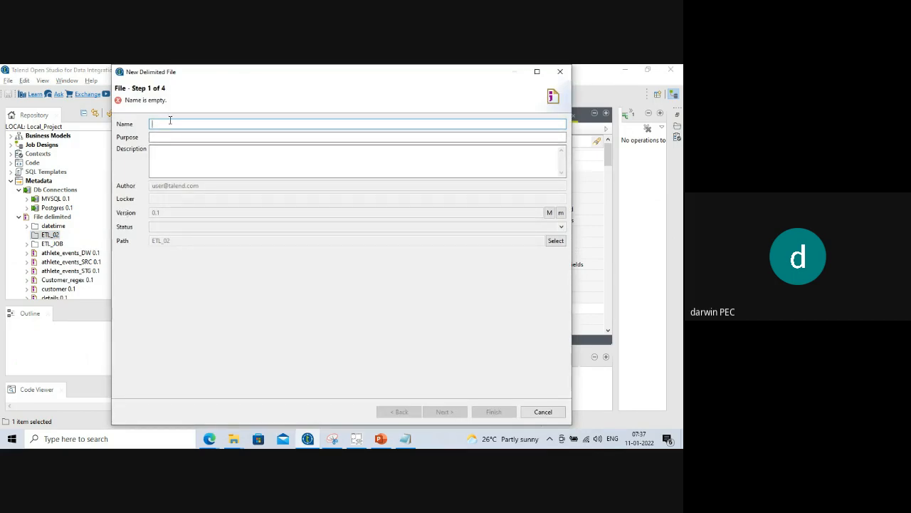
text(cust)
key(BackSpace)
key(BackSpace)
key(BackSpace)
key(BackSpace)
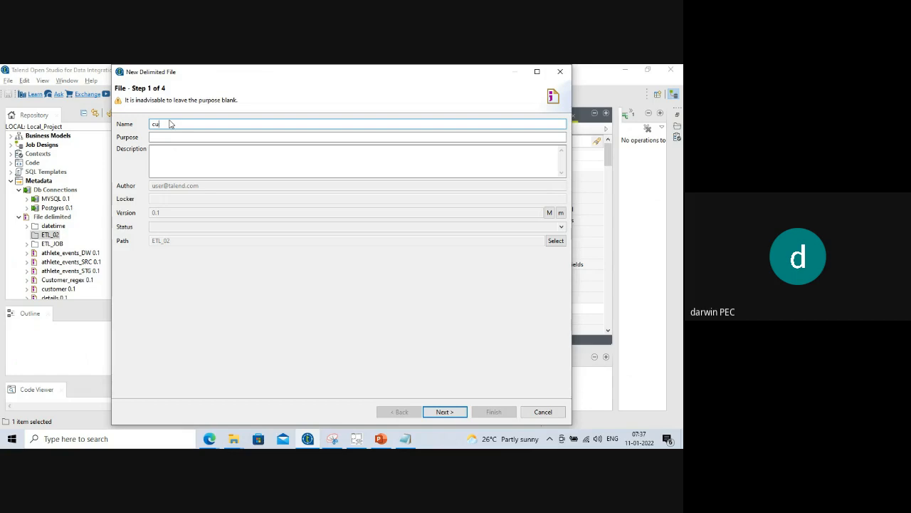
text(emplo)
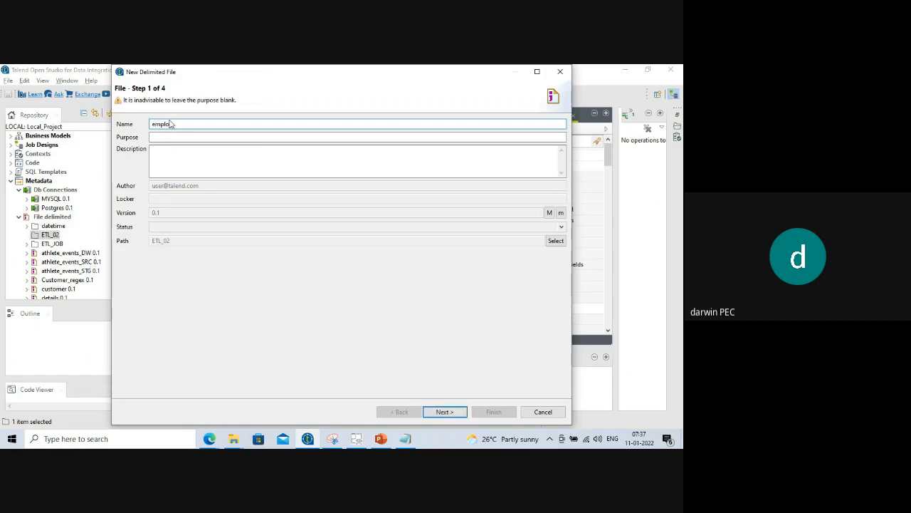
text(yee)
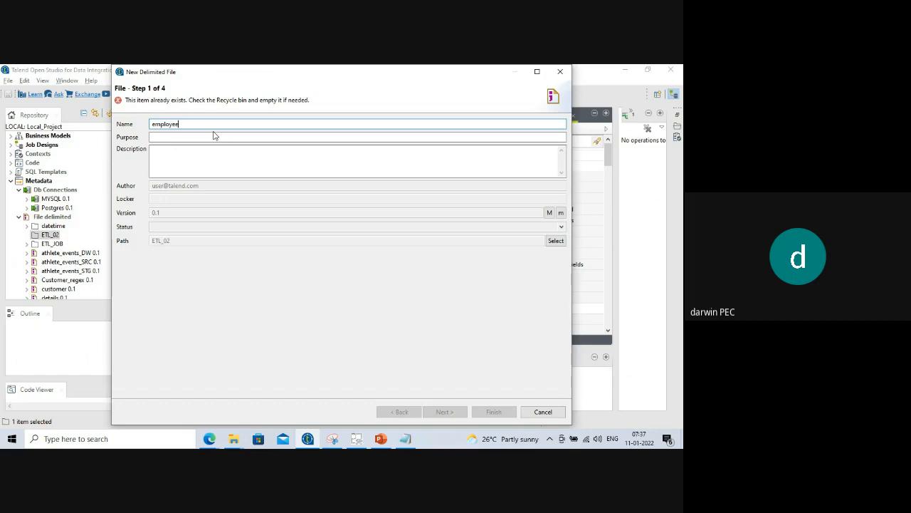
text(1)
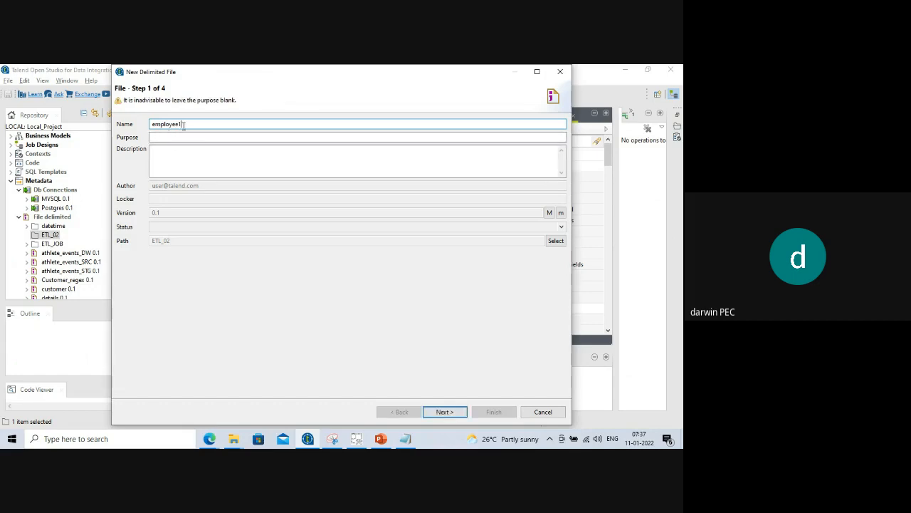
click(445, 411)
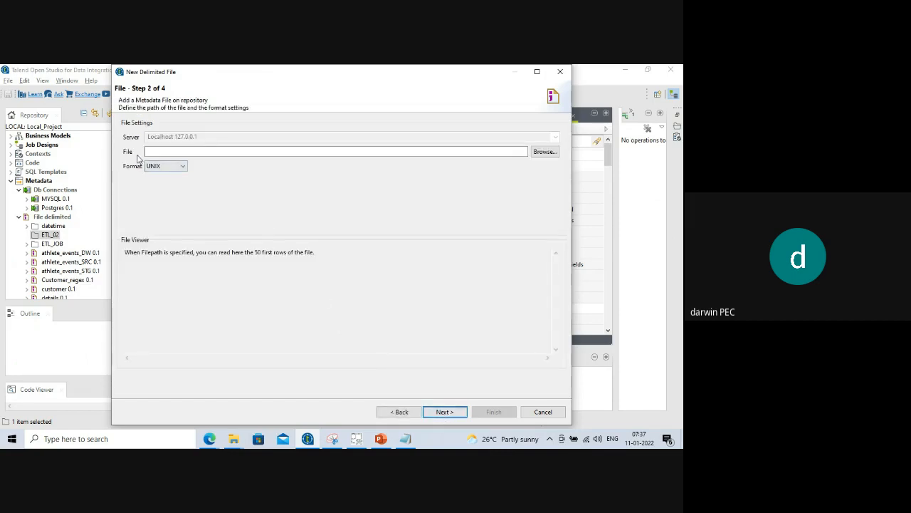
Browse to the load_into_DB folder, show all file types (*.*), and select employe1.dat as the source file.
click(543, 153)
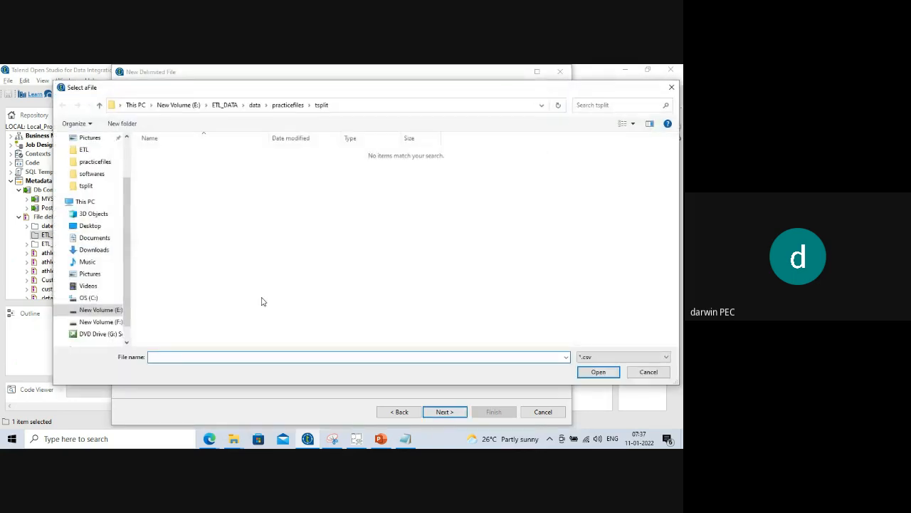
click(338, 105)
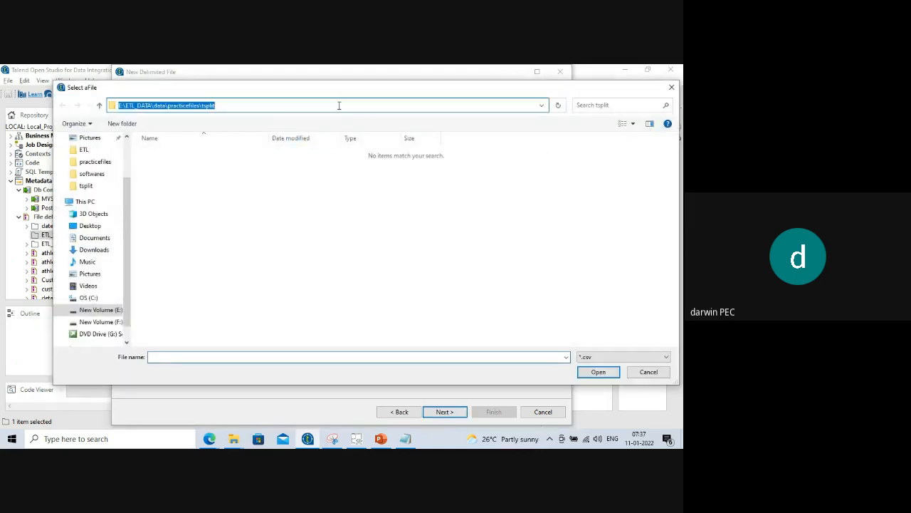
text(E:\ETL_DATA\data\practicefiles\load_into_DB)
key(Return)
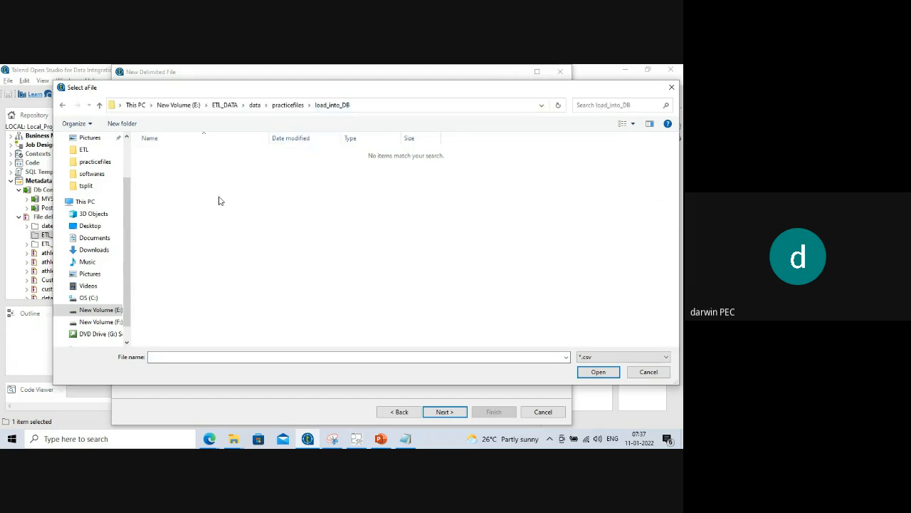
click(592, 360)
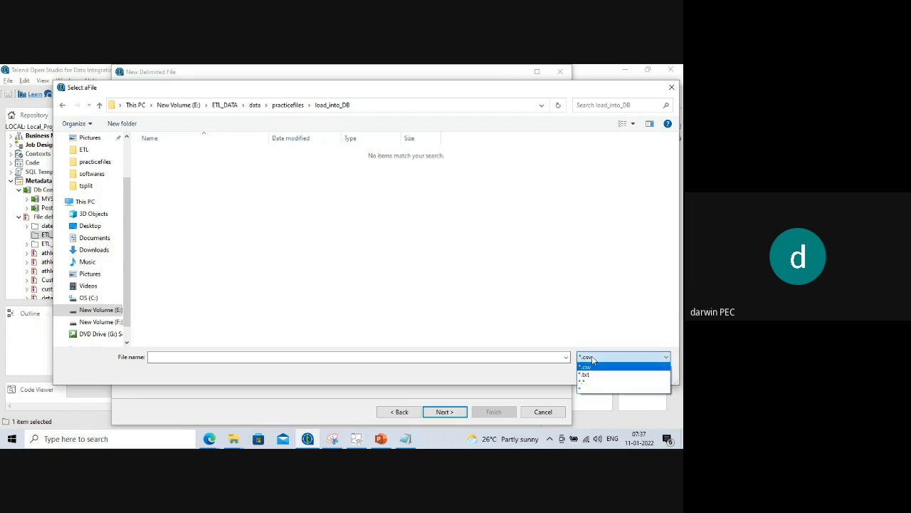
click(590, 383)
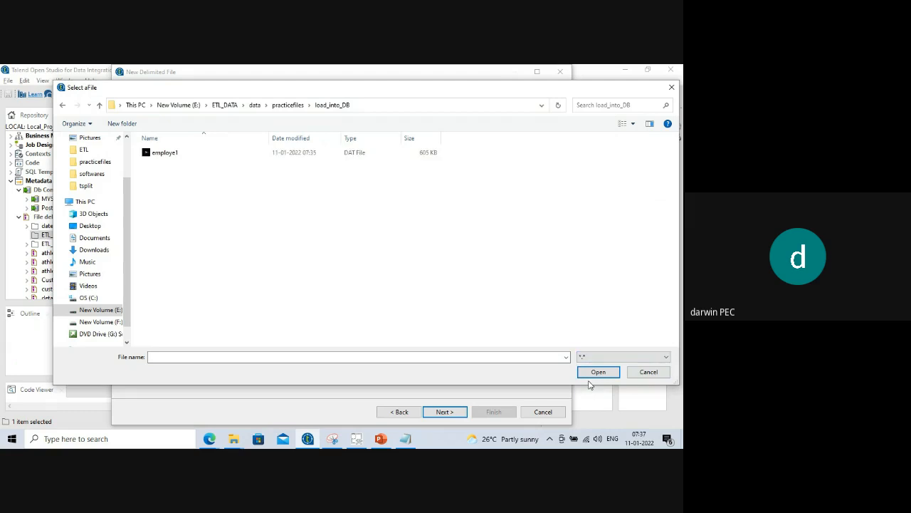
click(165, 155)
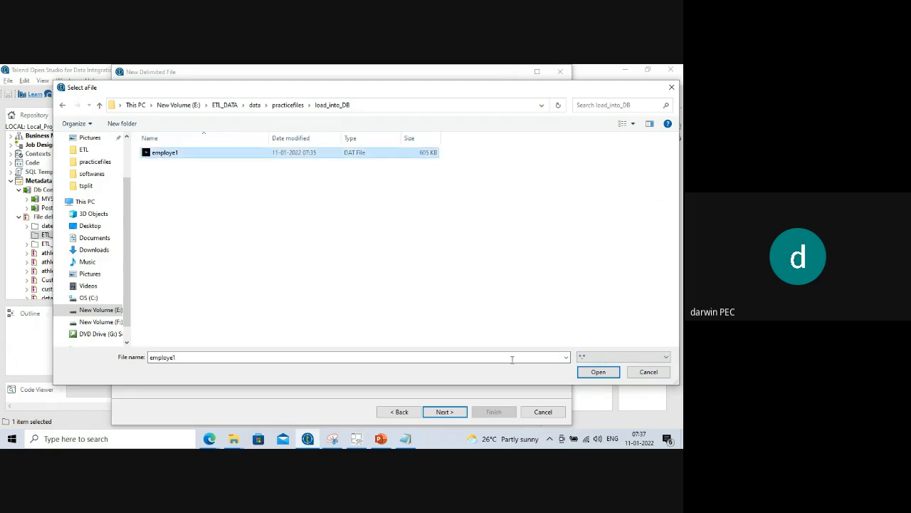
click(597, 373)
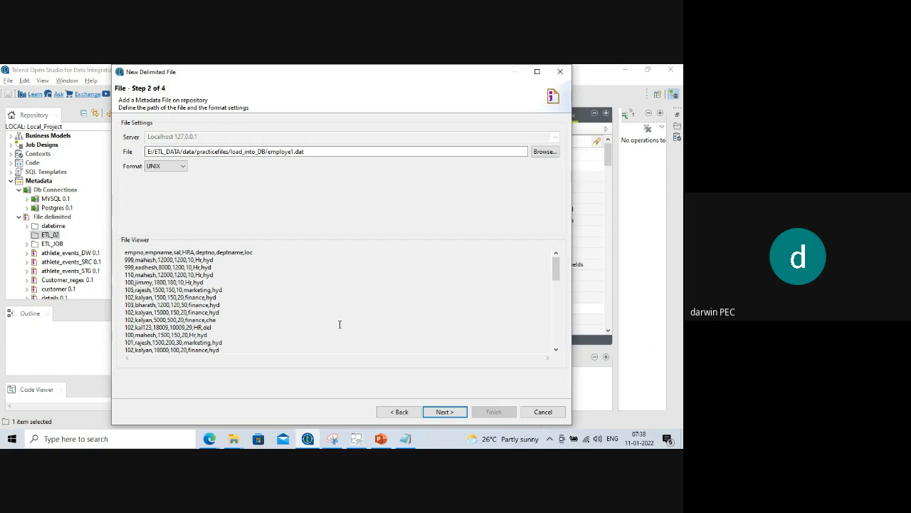
click(442, 412)
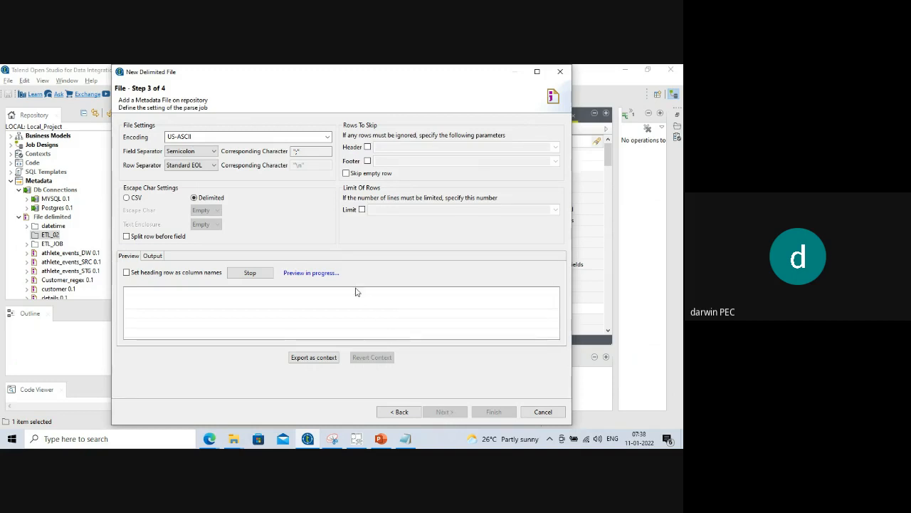
Use a Comma field separator with the heading row as column names, and refresh the preview.
click(211, 153)
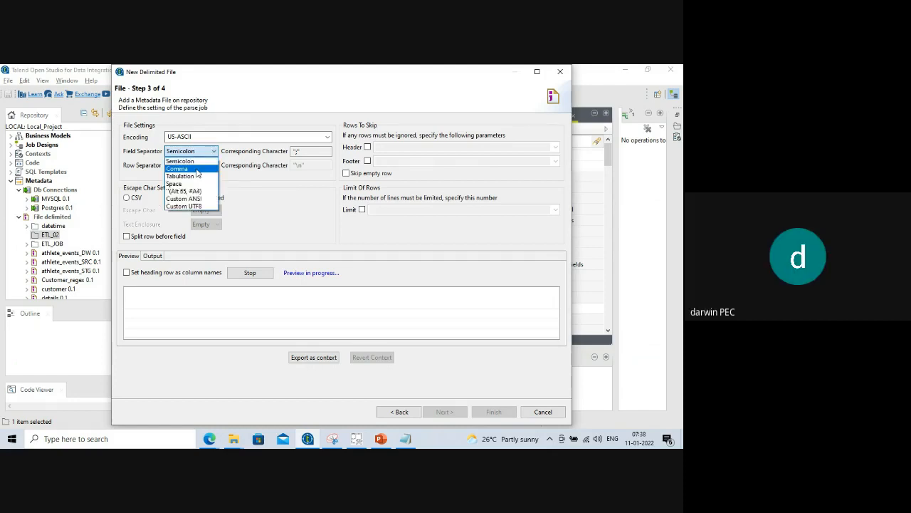
click(197, 169)
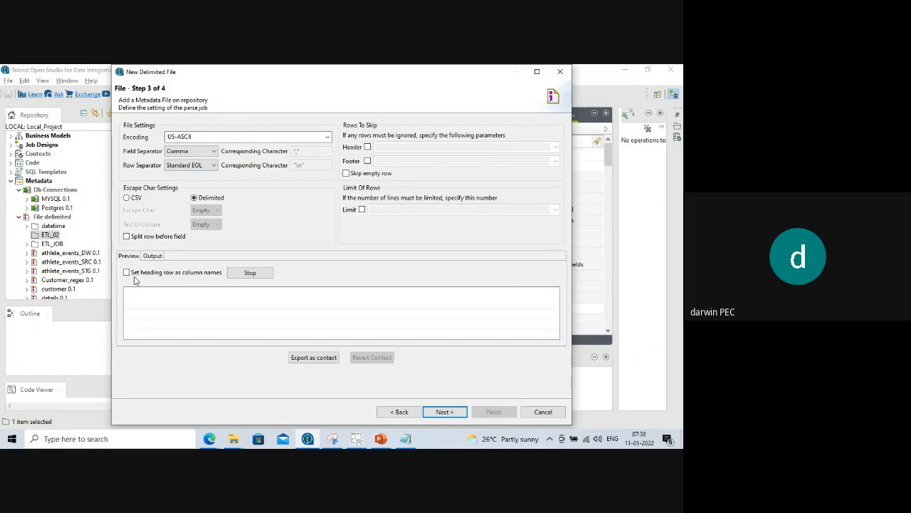
click(126, 274)
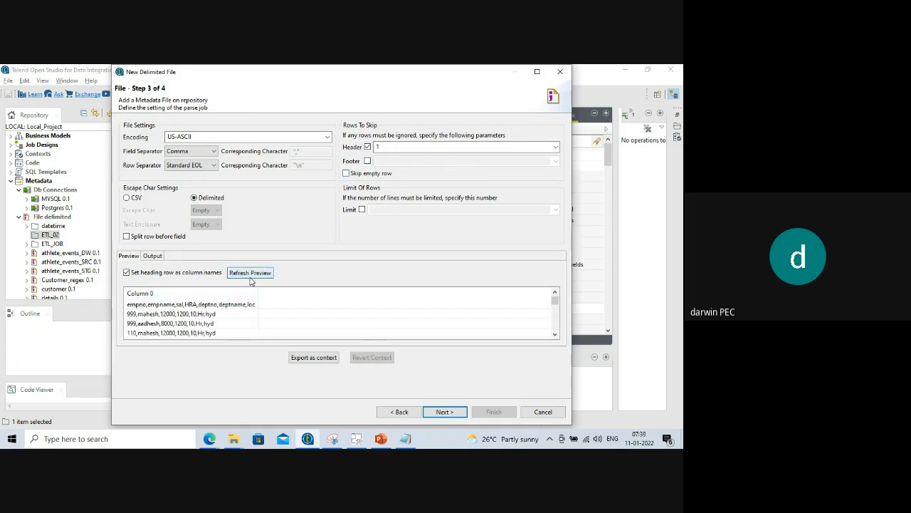
click(250, 280)
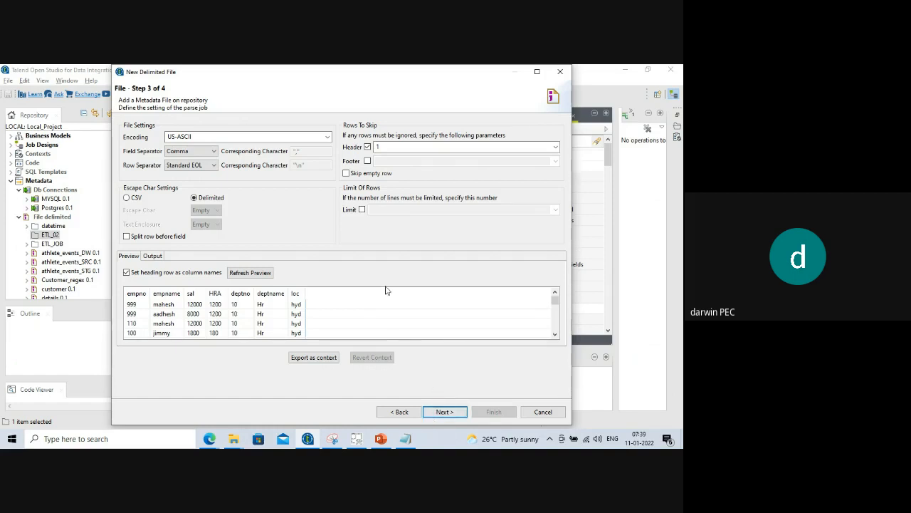
Try row limits of 200 and 30000, then remove the limit, enable Skip empty row, and continue.
click(362, 210)
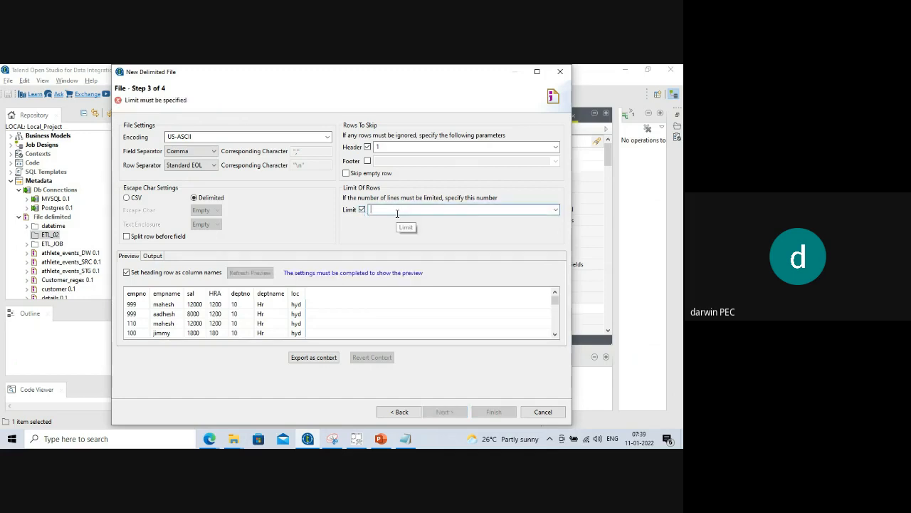
text(200)
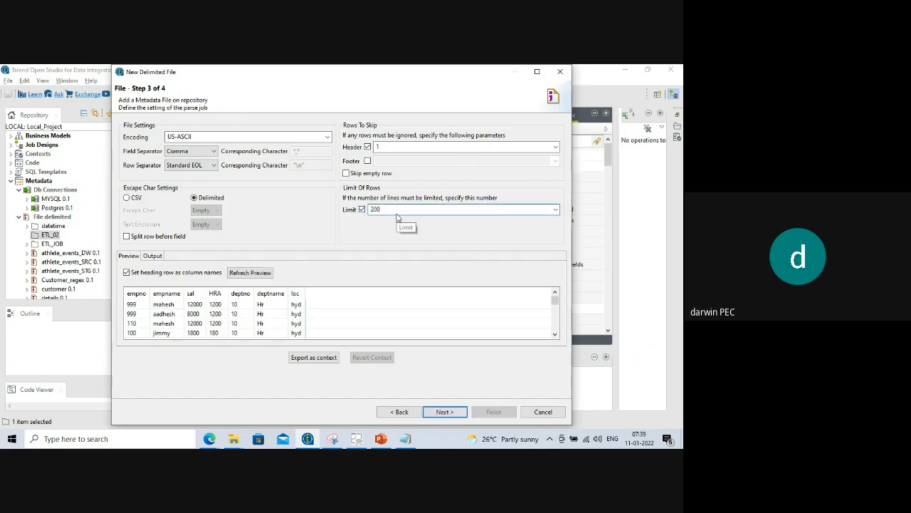
key(BackSpace)
key(BackSpace)
key(BackSpace)
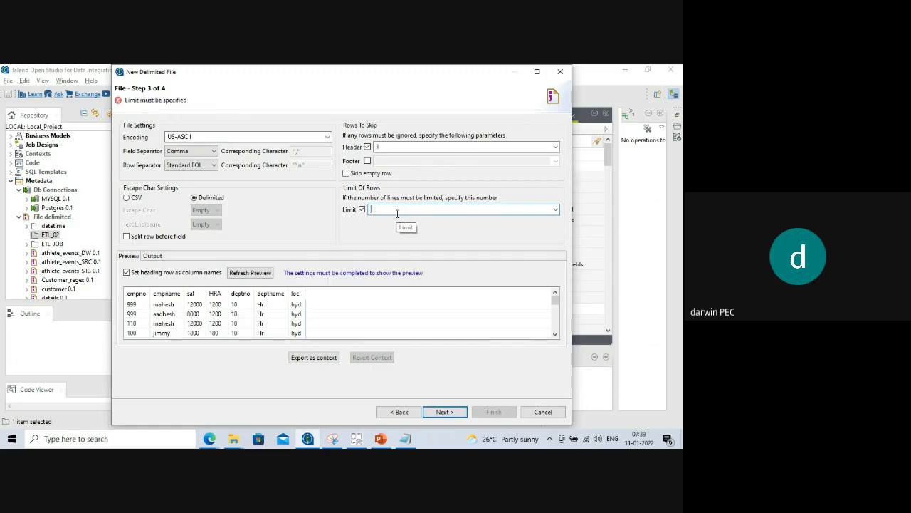
text(300)
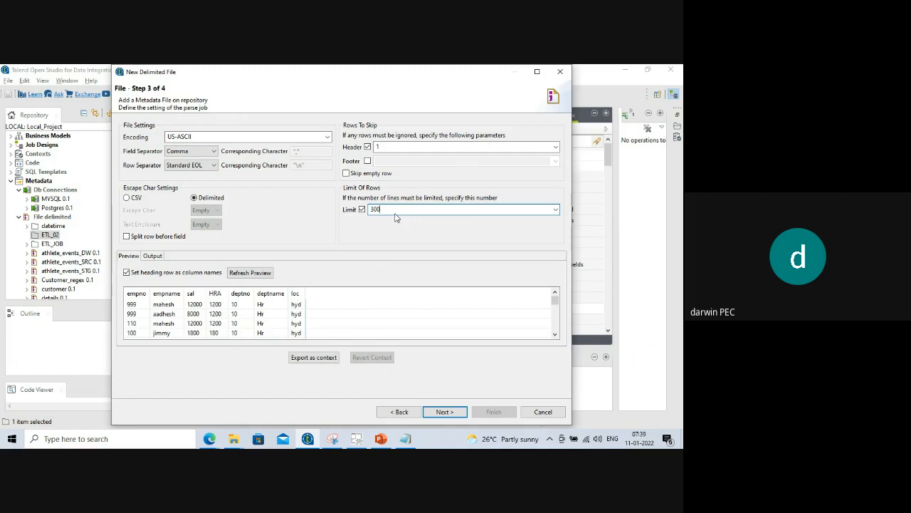
text(00)
key(BackSpace)
key(BackSpace)
key(BackSpace)
key(BackSpace)
key(BackSpace)
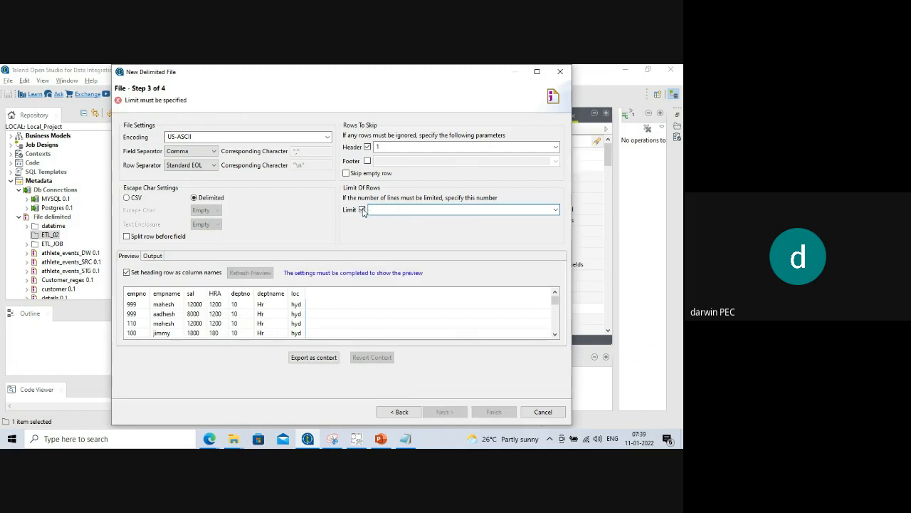
click(362, 209)
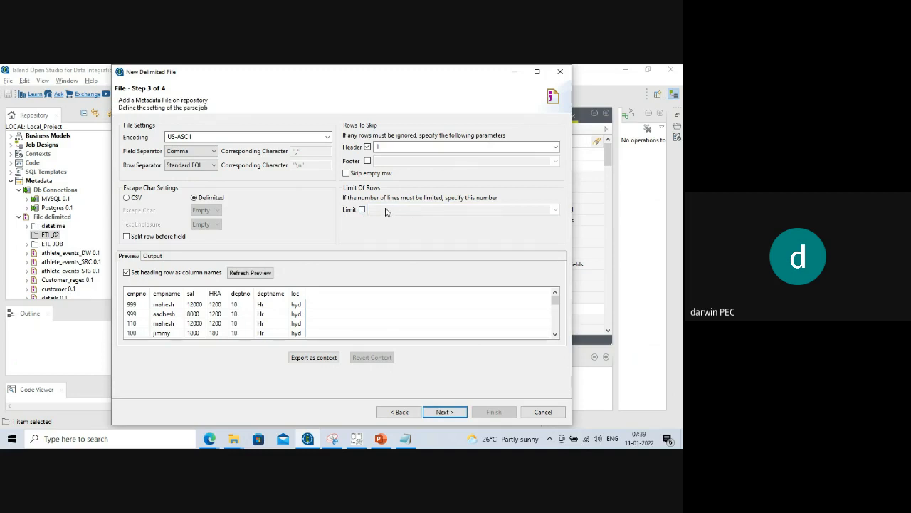
click(346, 174)
click(445, 413)
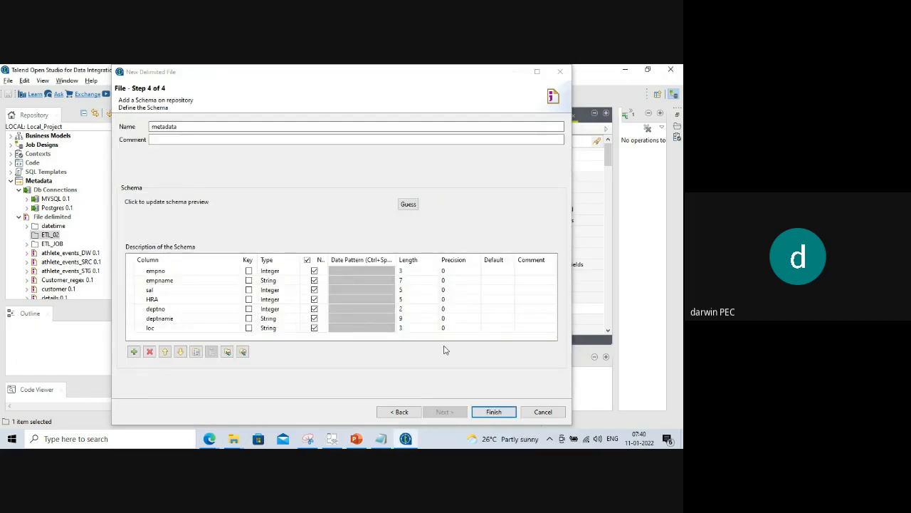
Widen the wizard and keep empno's data type as int | Integer.
drag(572, 269, 659, 262)
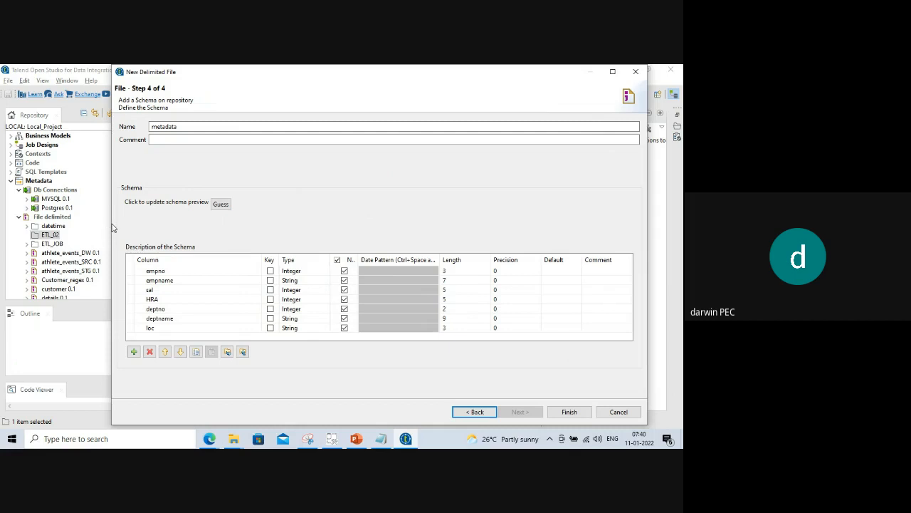
drag(111, 227, 33, 232)
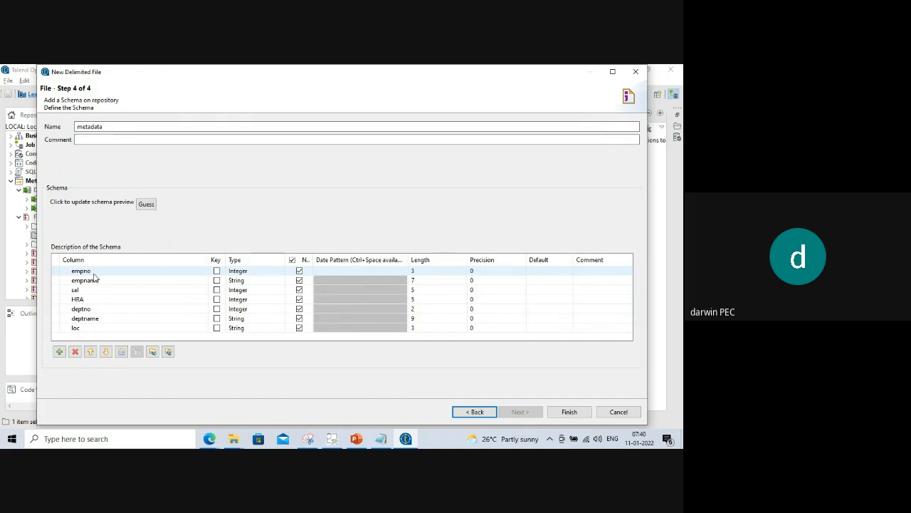
click(242, 329)
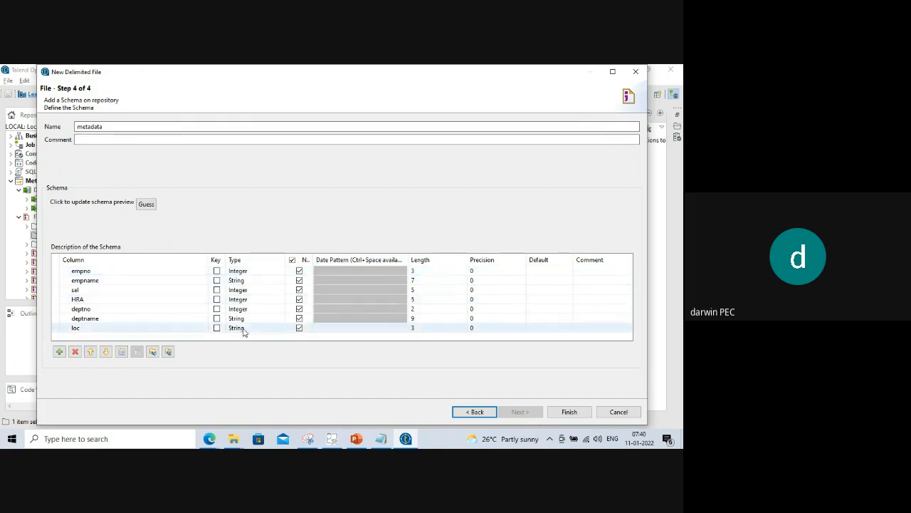
click(243, 280)
click(243, 272)
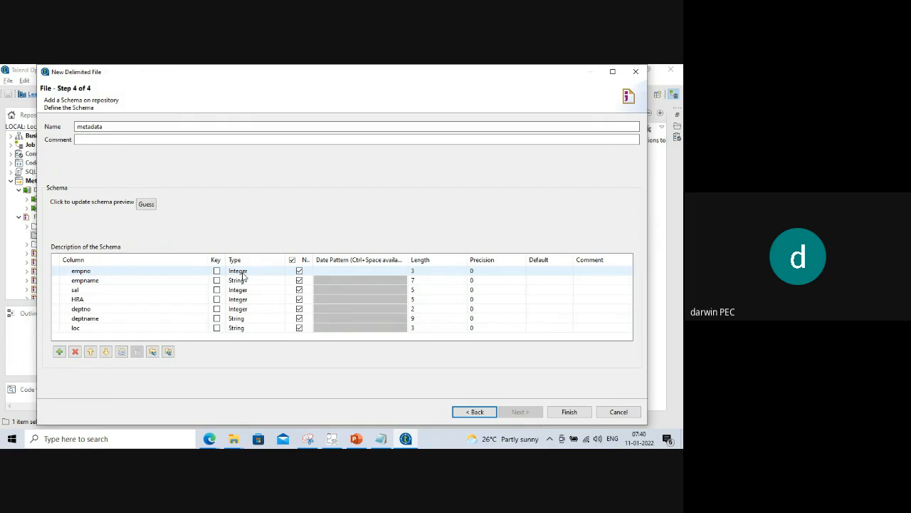
click(276, 272)
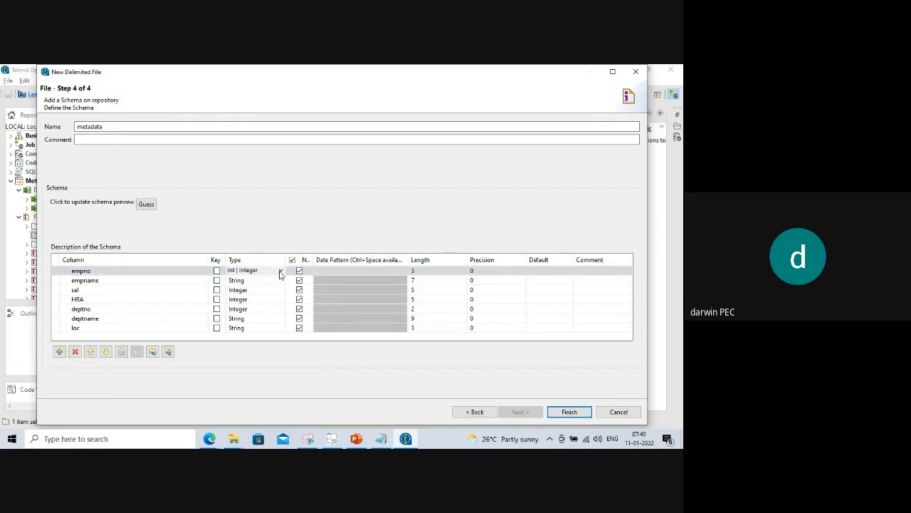
click(281, 271)
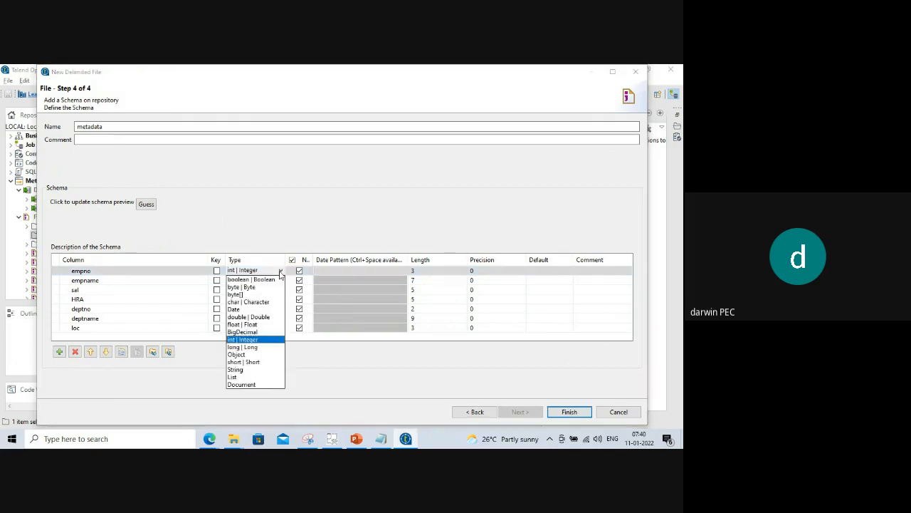
click(252, 340)
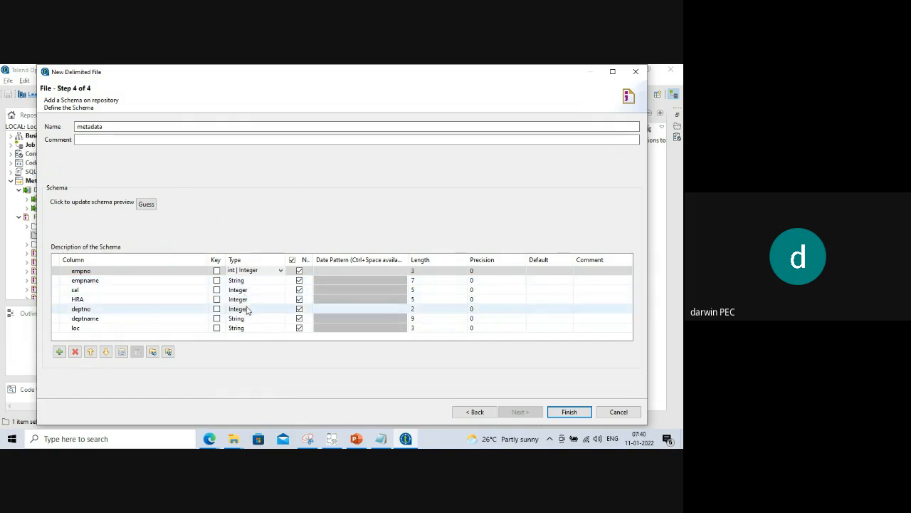
Select empno's Length cell for editing, then bring up the Windows Run box.
click(426, 271)
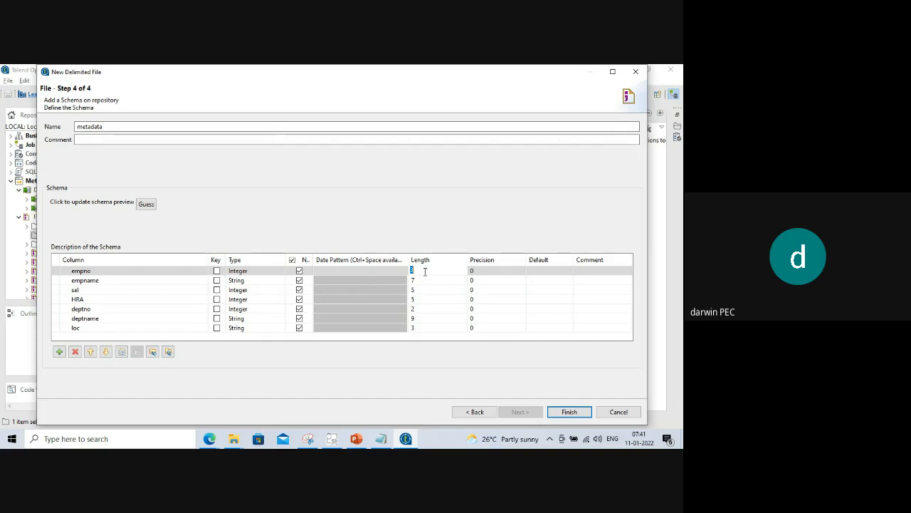
click(94, 271)
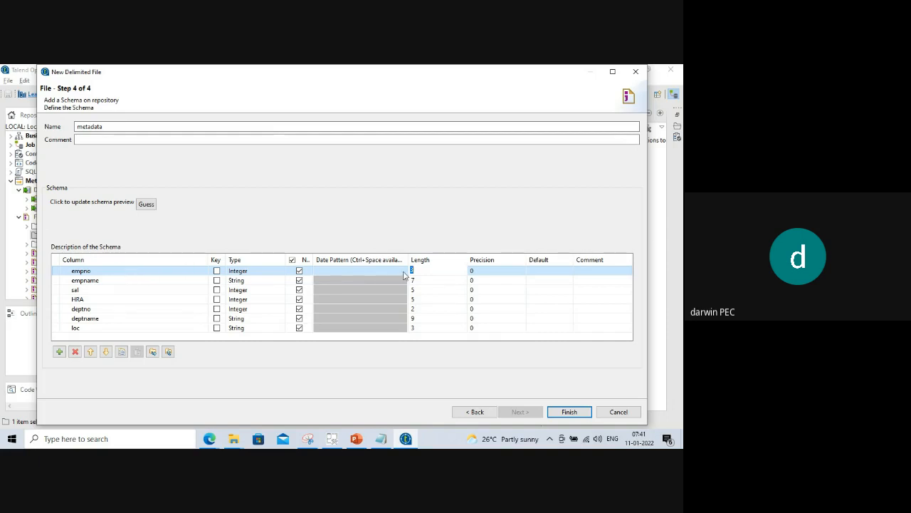
click(420, 271)
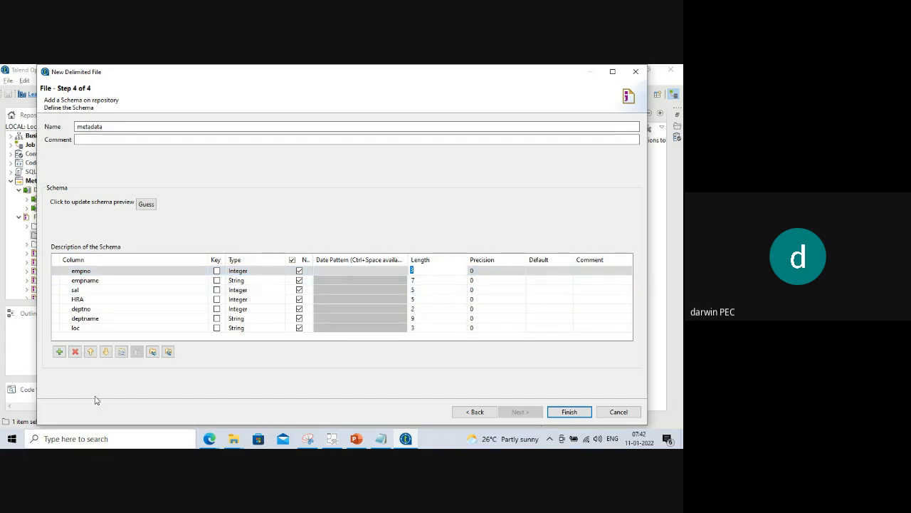
key(super+r)
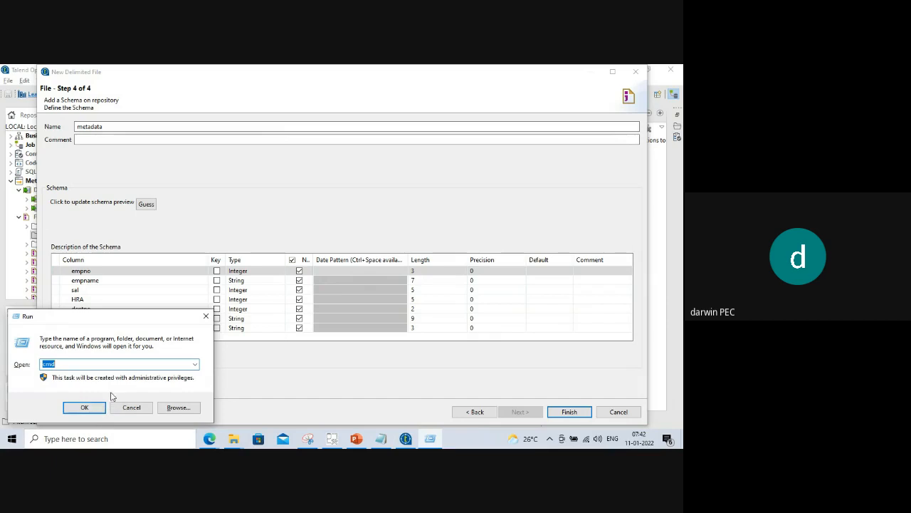
click(146, 407)
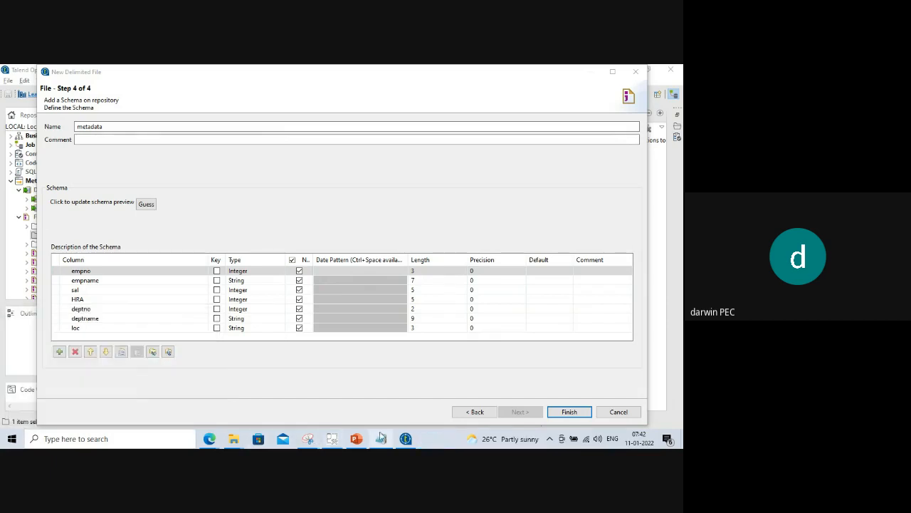
click(382, 438)
click(195, 151)
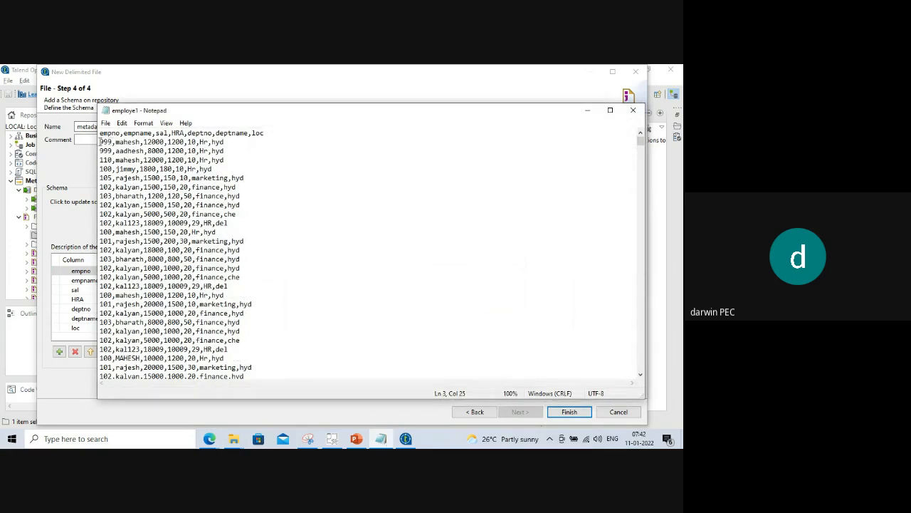
click(103, 142)
drag(100, 142, 234, 139)
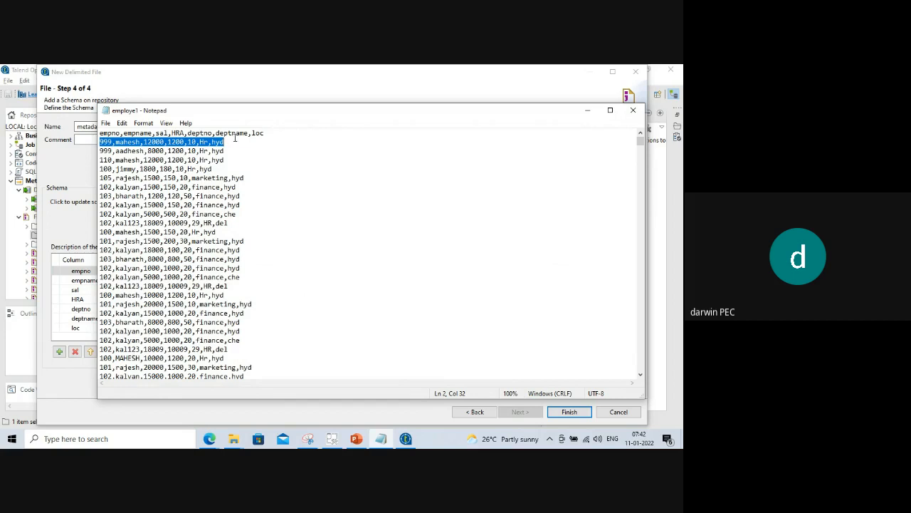
click(236, 140)
drag(232, 141, 97, 140)
click(85, 175)
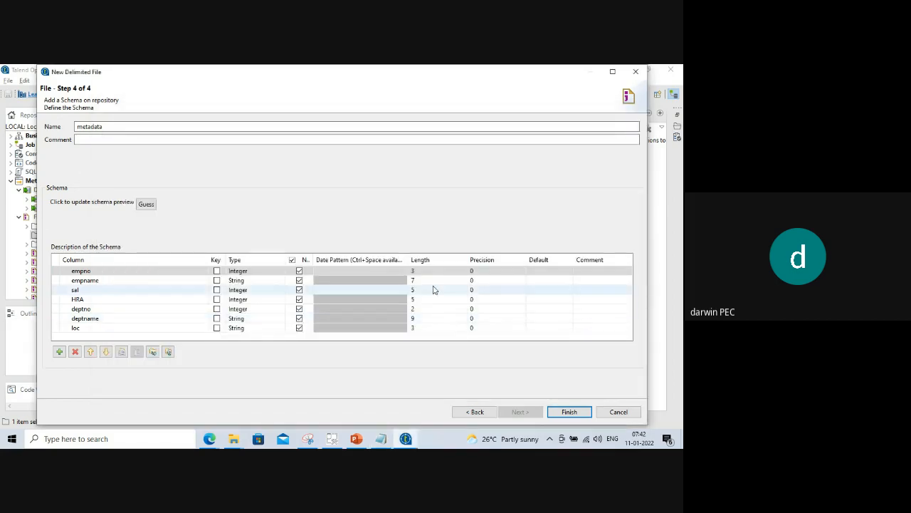
Enter Length 200 for empno, empname, sal, HRA, deptno, deptname and loc.
click(417, 272)
text(2)
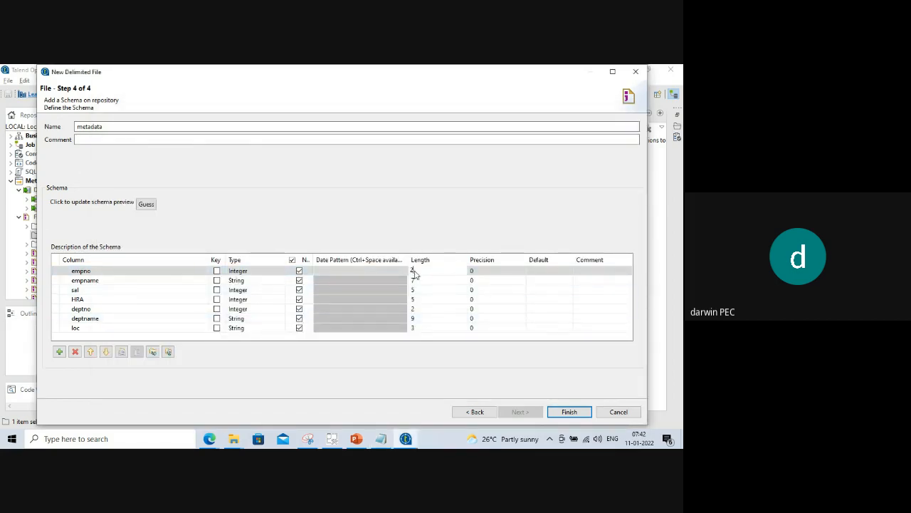
text(00)
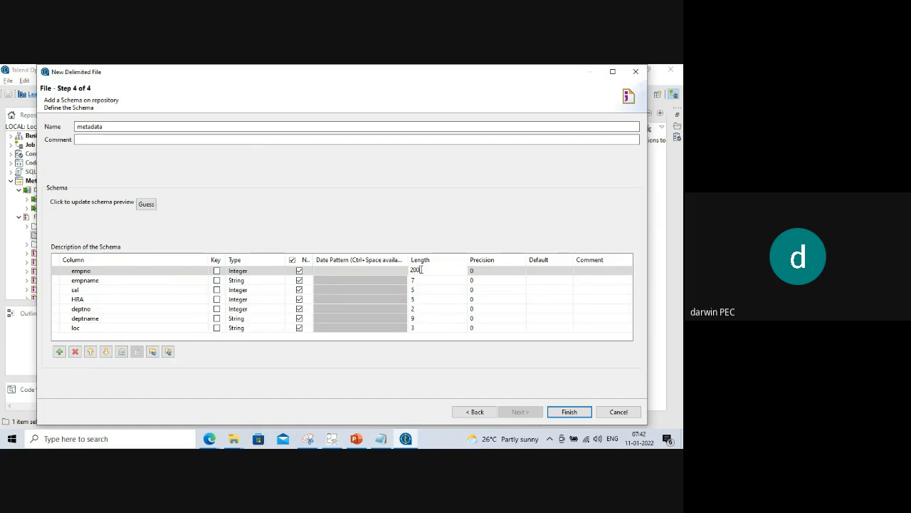
click(426, 280)
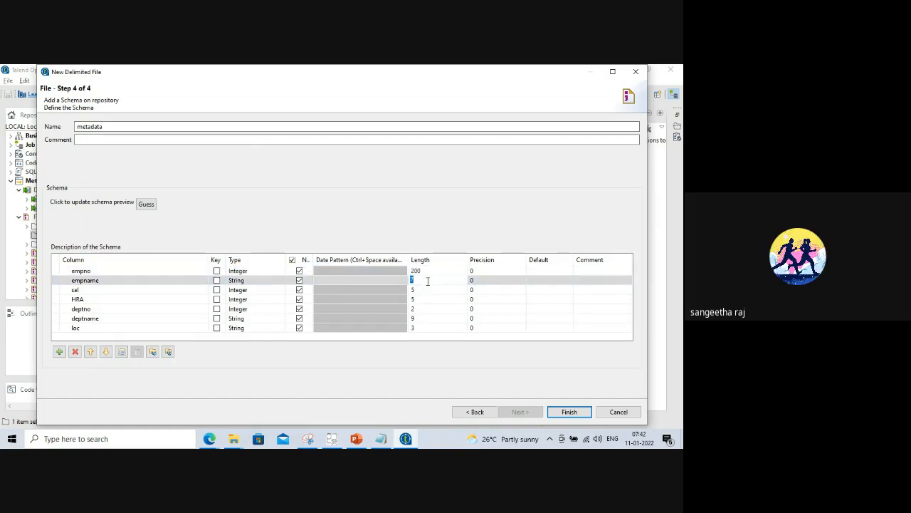
text(200)
click(424, 291)
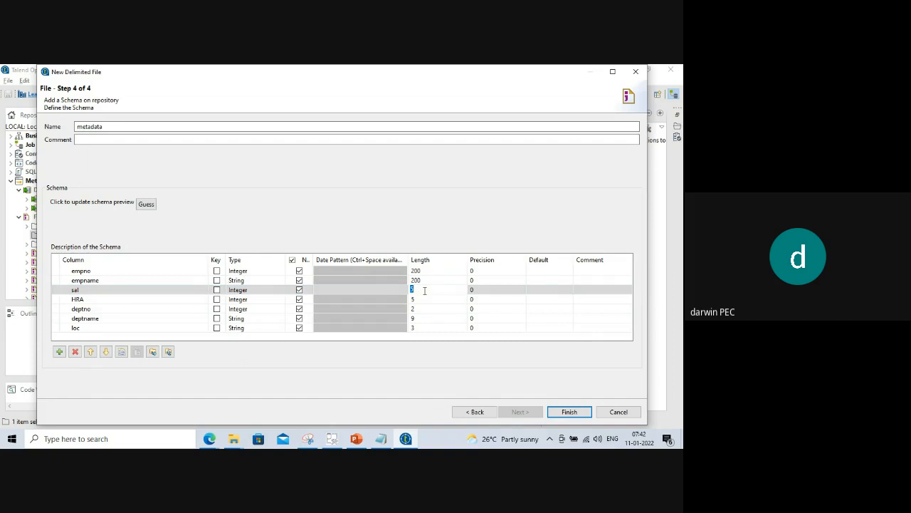
text(200)
click(423, 299)
text(200)
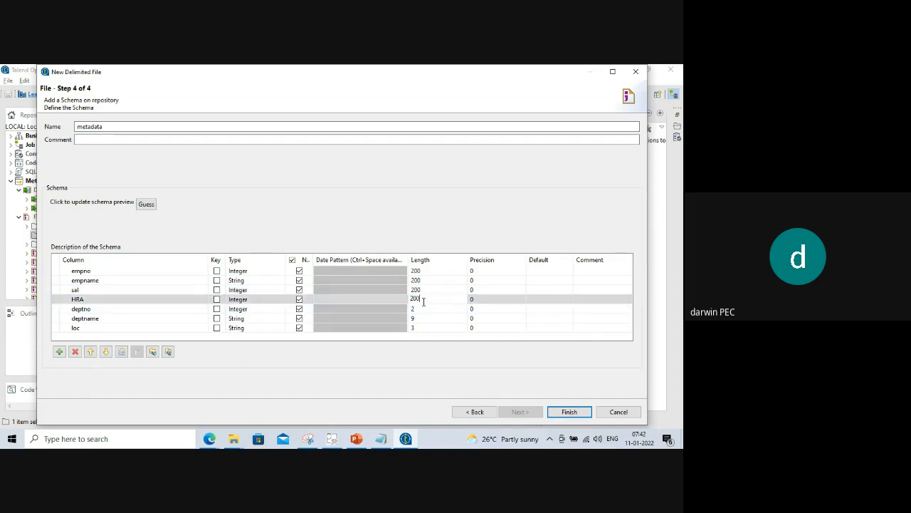
click(426, 308)
text(200)
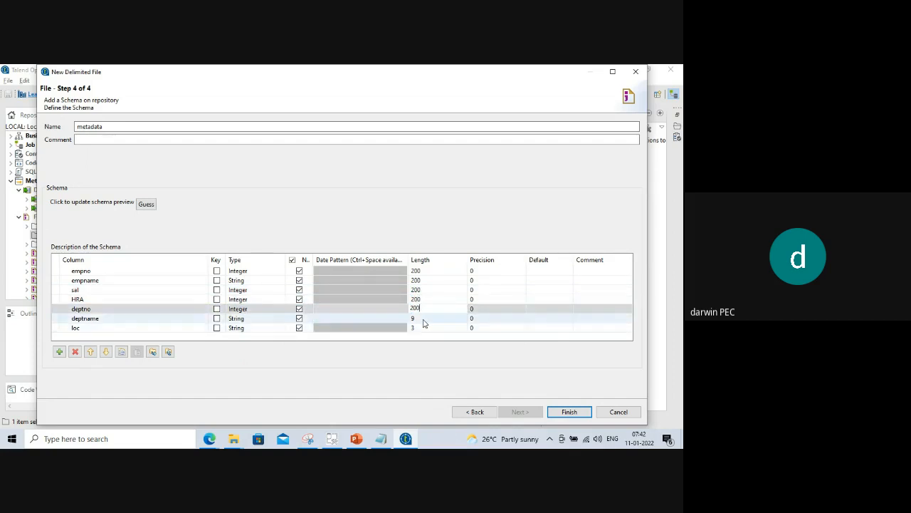
click(423, 319)
text(200)
click(420, 329)
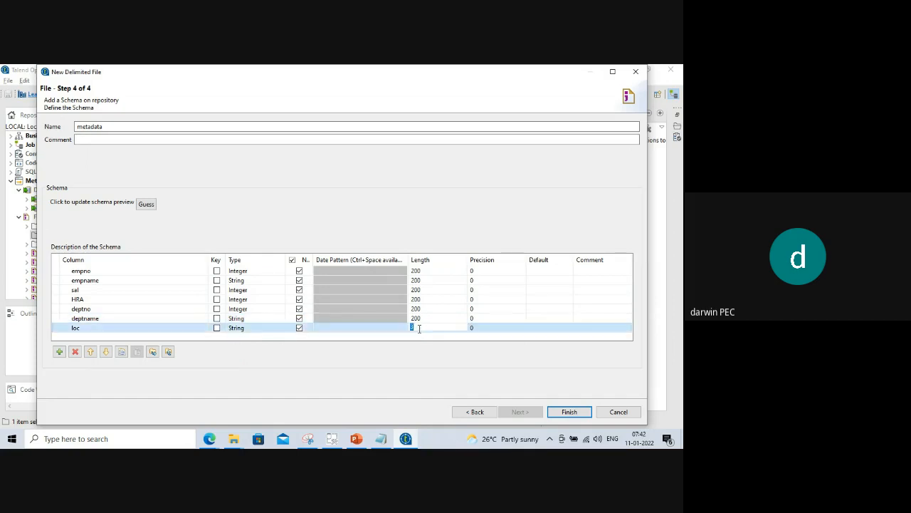
text(200)
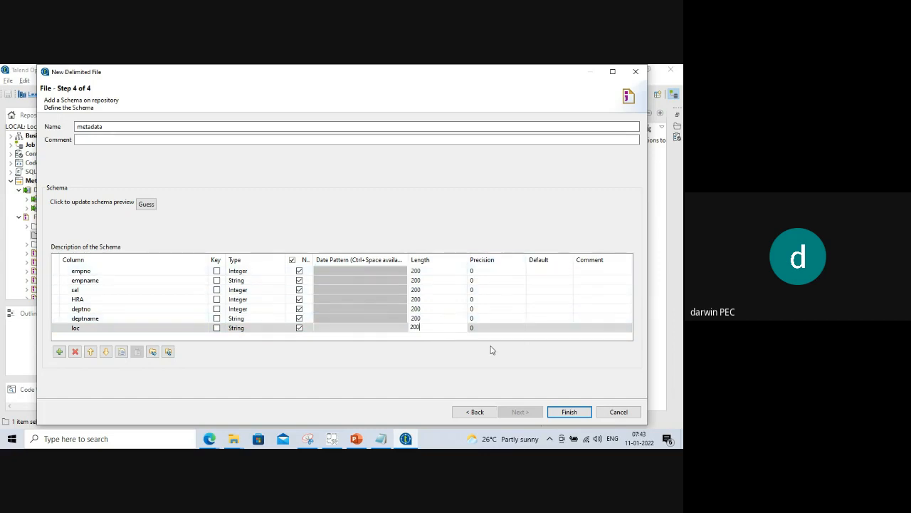
Finish the employee1 metadata, then drag employee1 0.1 from ETL_02 onto the job canvas.
click(569, 413)
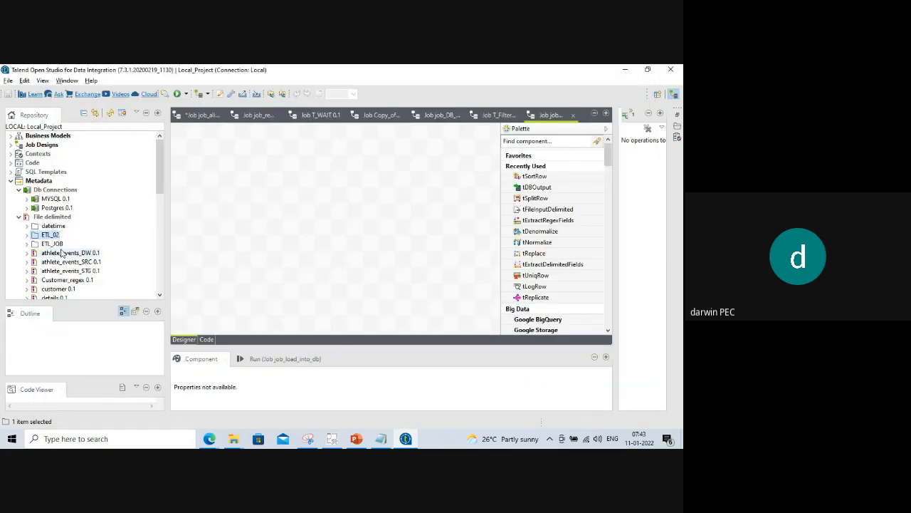
click(27, 235)
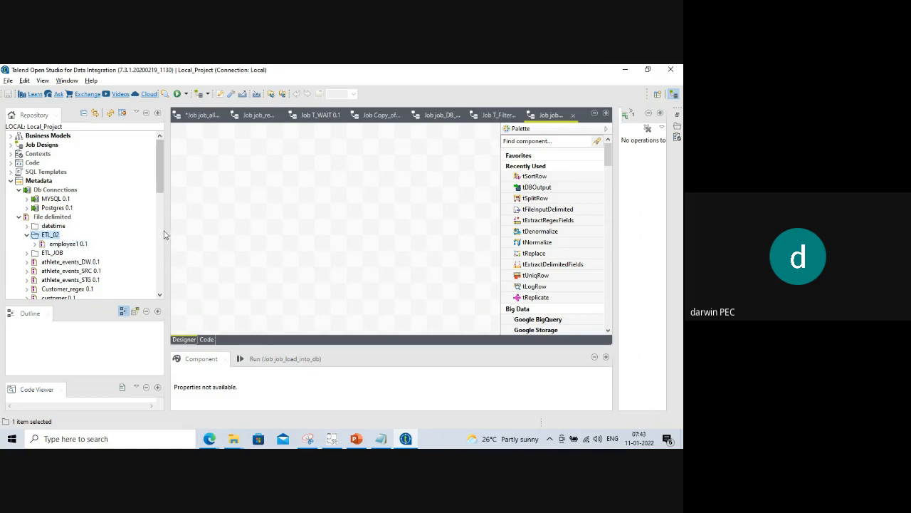
drag(171, 234, 204, 235)
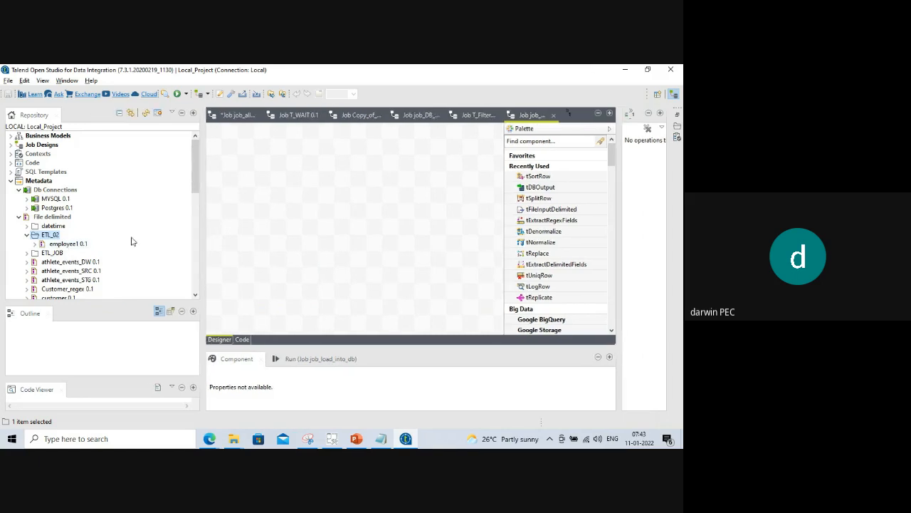
click(65, 245)
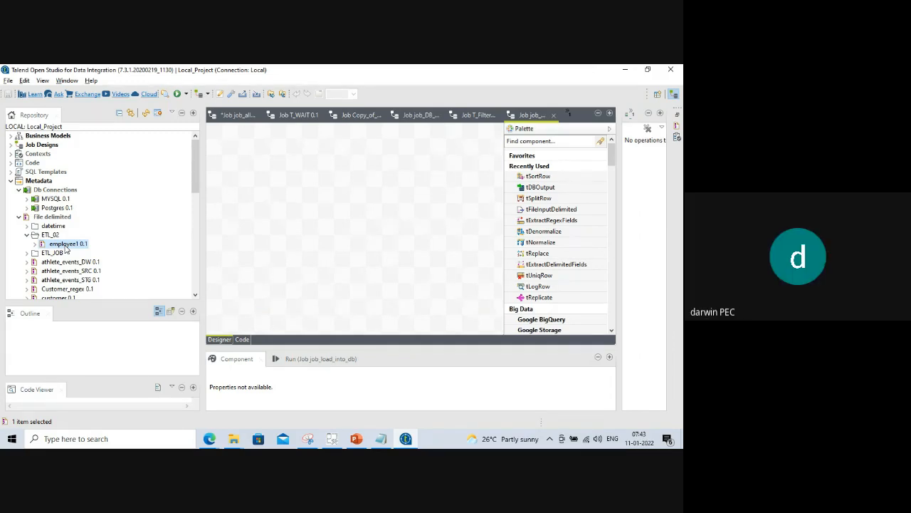
drag(66, 247, 285, 214)
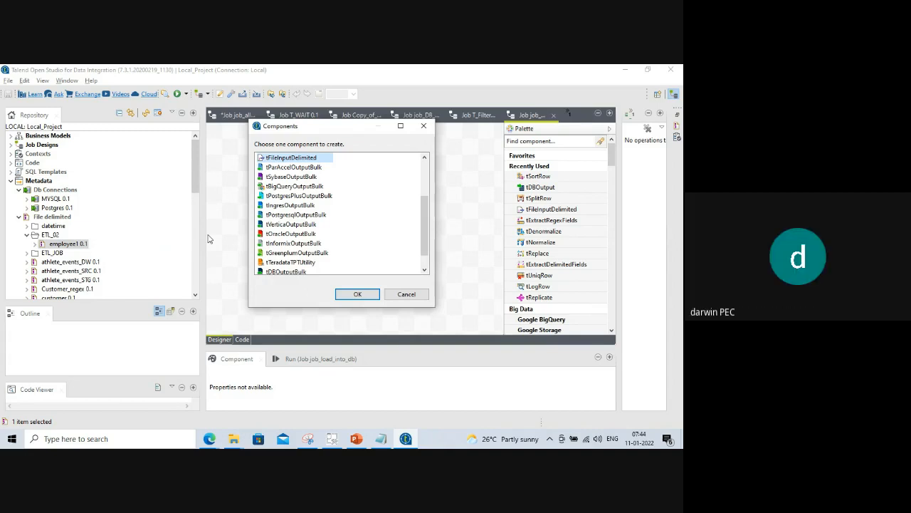
Create a tFileInputDelimited component from employee1 and shift it slightly left.
click(363, 298)
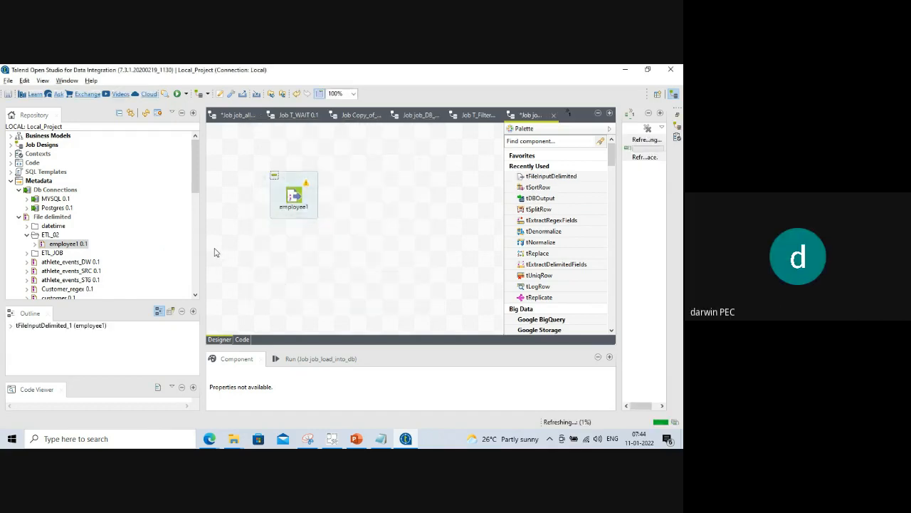
drag(202, 251, 157, 249)
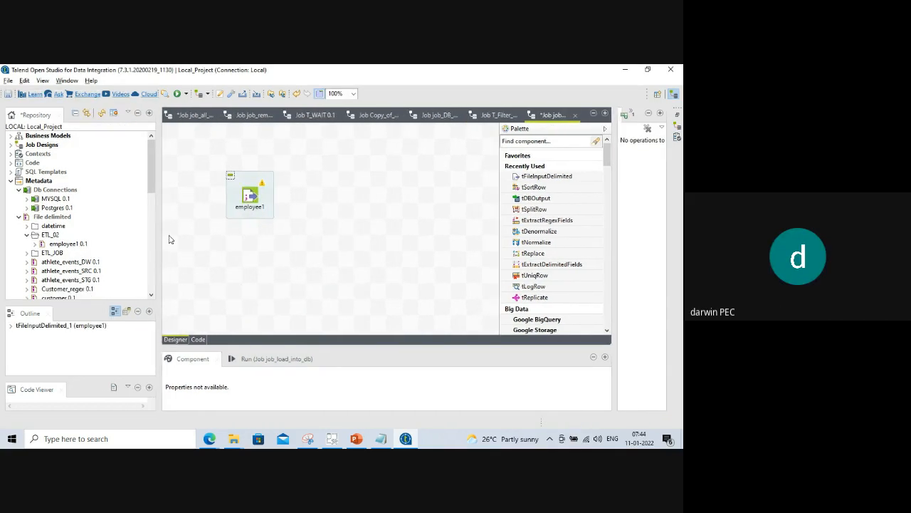
click(252, 197)
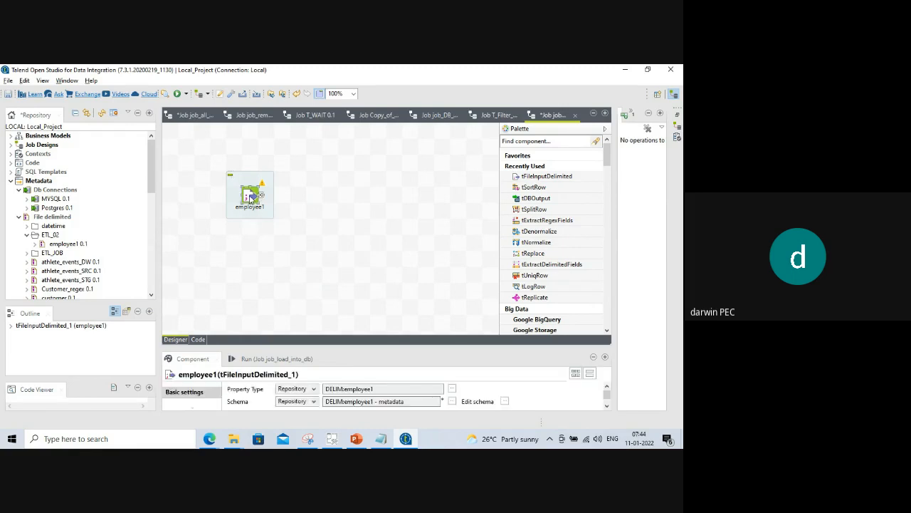
drag(253, 197, 217, 198)
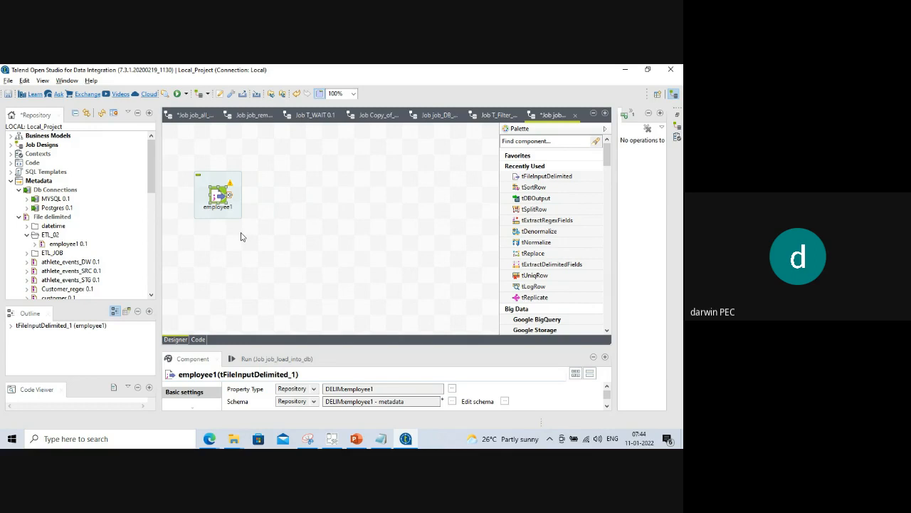
Delete the Postgres 0.1 and MYSQL 0.1 connections under Metadata > Db Connections.
click(11, 183)
click(10, 183)
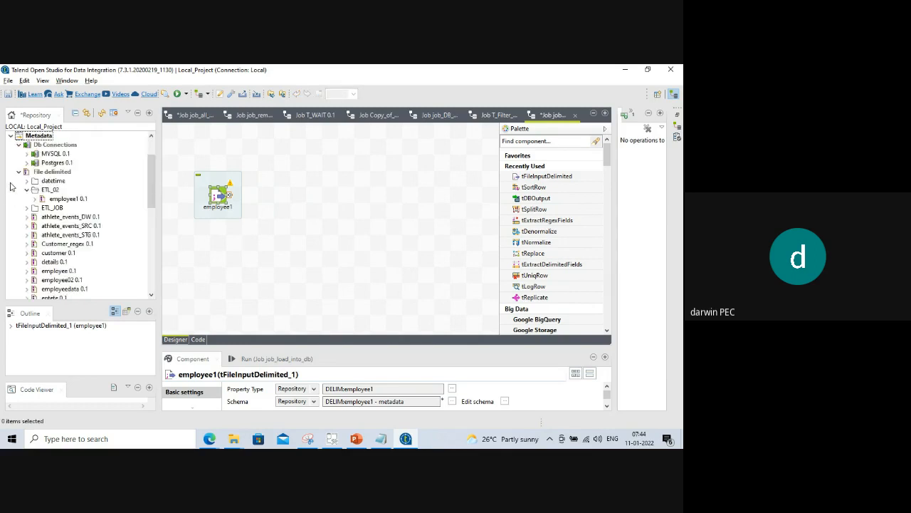
click(19, 172)
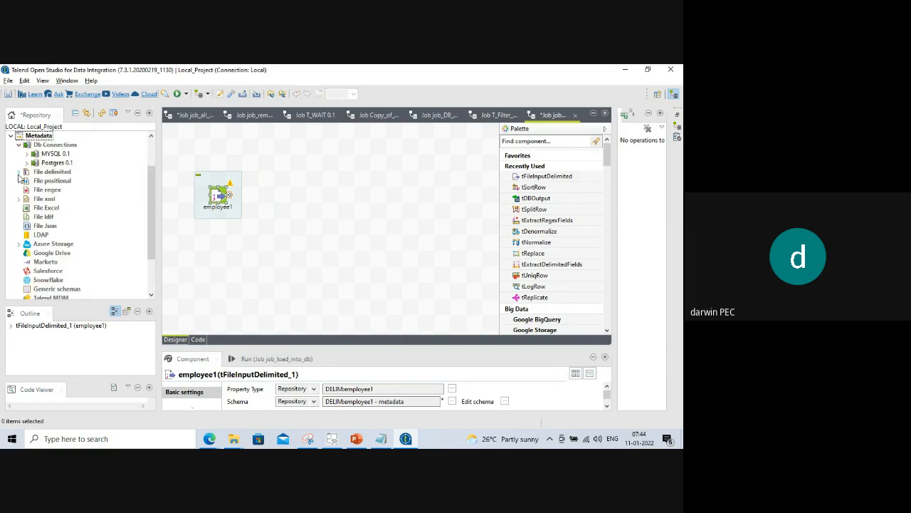
click(51, 145)
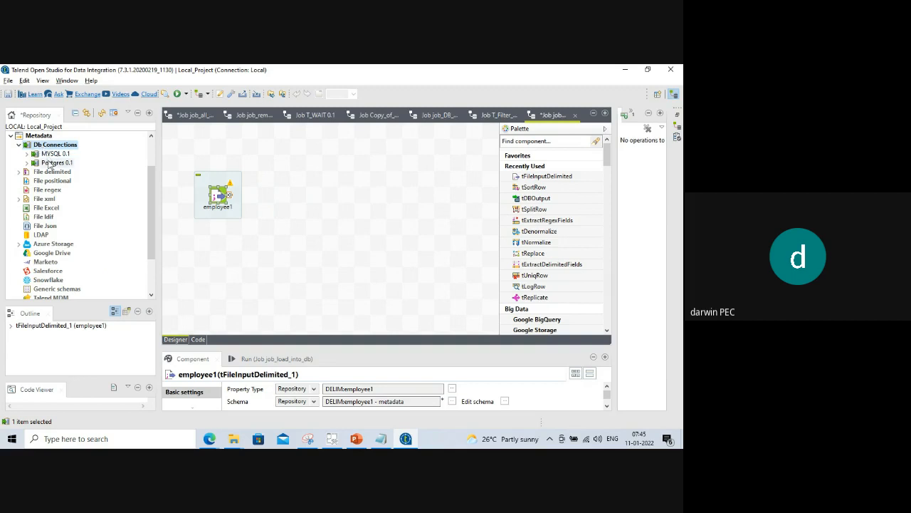
click(51, 164)
key(Delete)
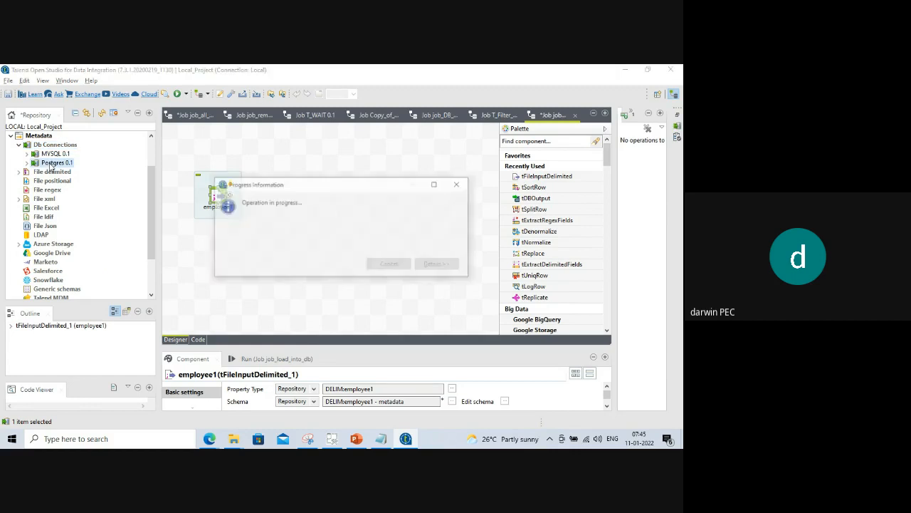
click(53, 156)
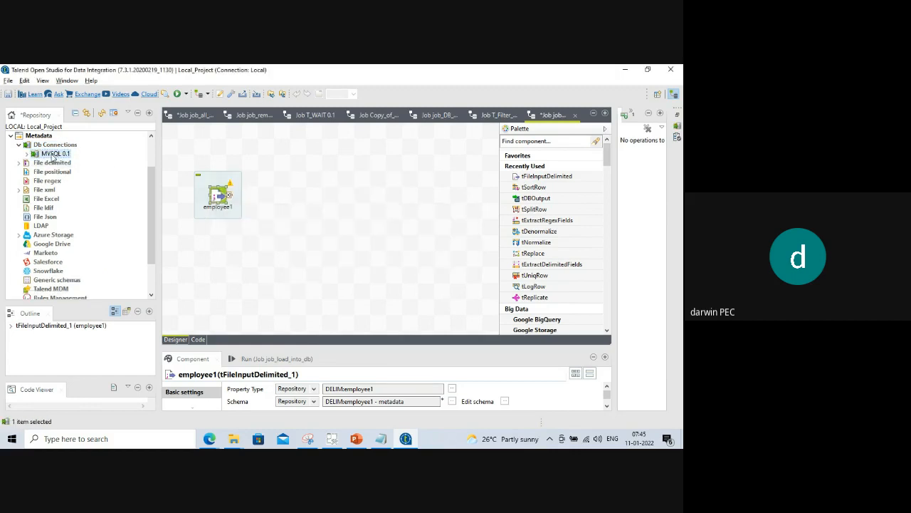
key(Delete)
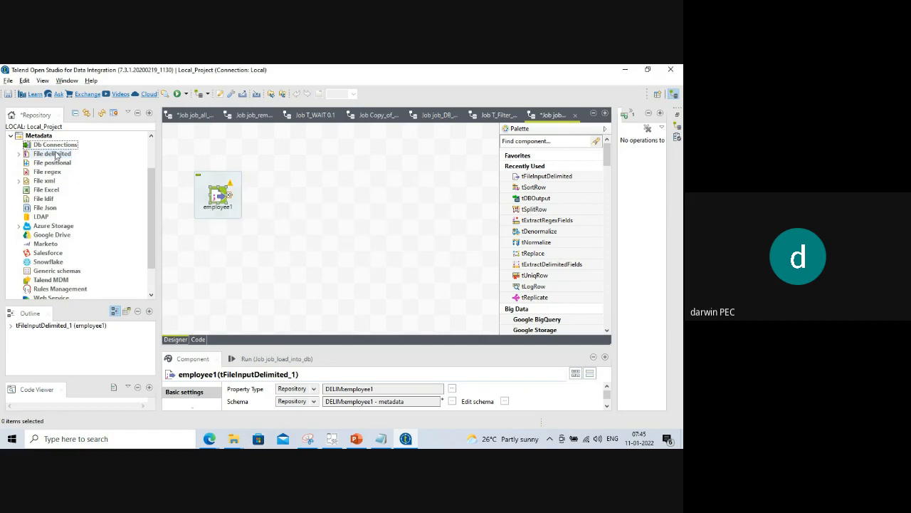
click(54, 147)
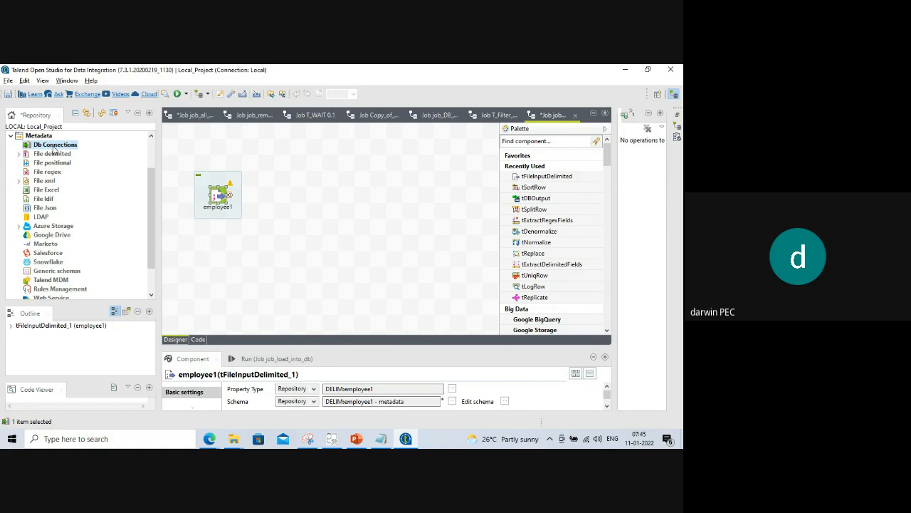
right_click(54, 149)
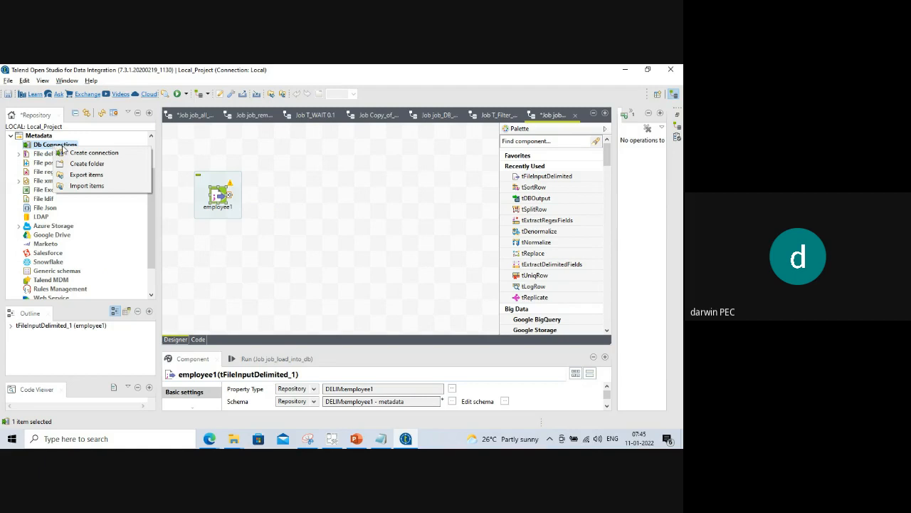
Start a connection named mysql, then cancel it because the name already exists.
click(79, 152)
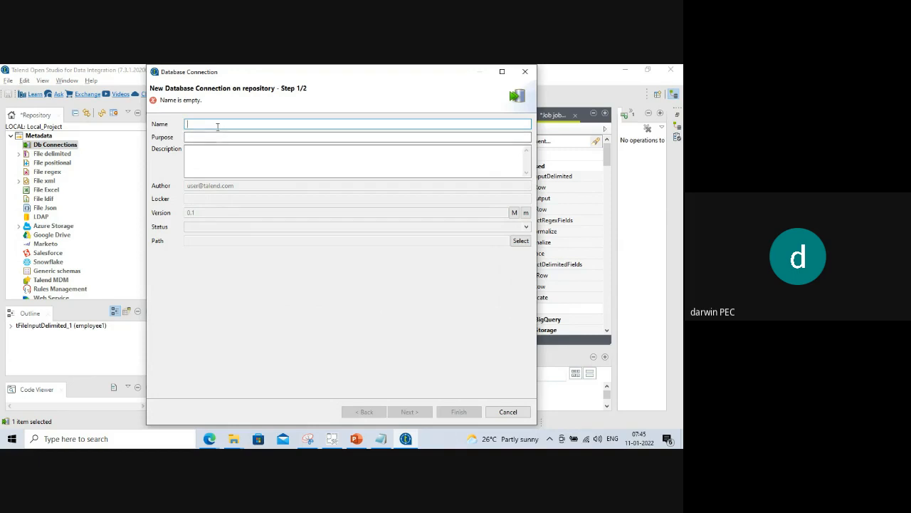
text(mysql)
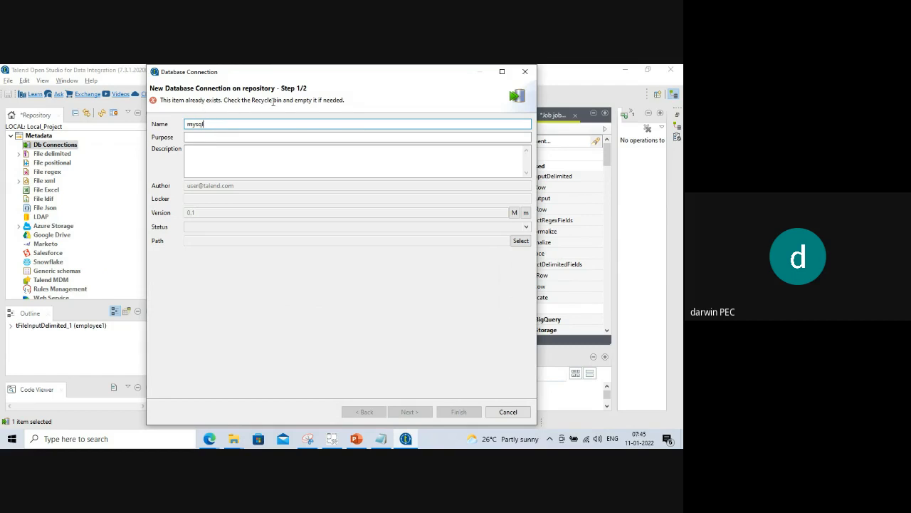
click(509, 412)
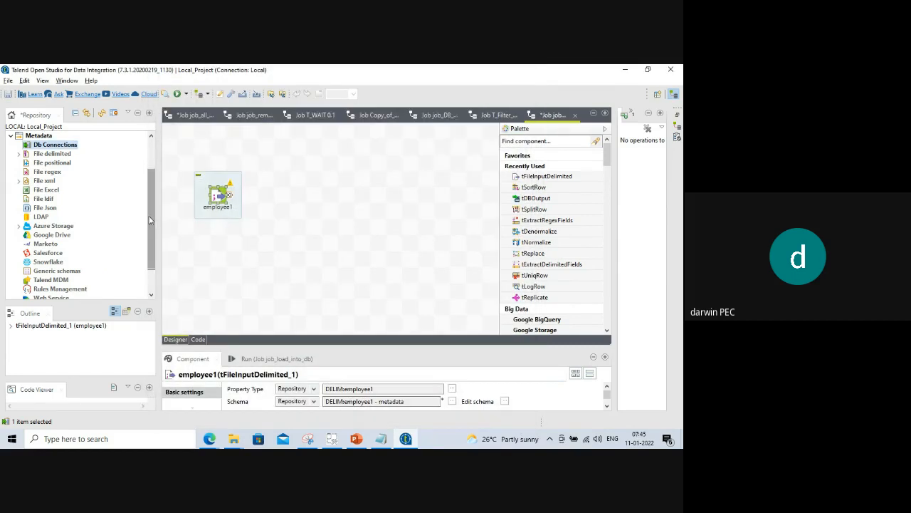
Empty the repository Recycle bin and confirm with Yes.
scroll(136, 273, down, 2)
click(14, 290)
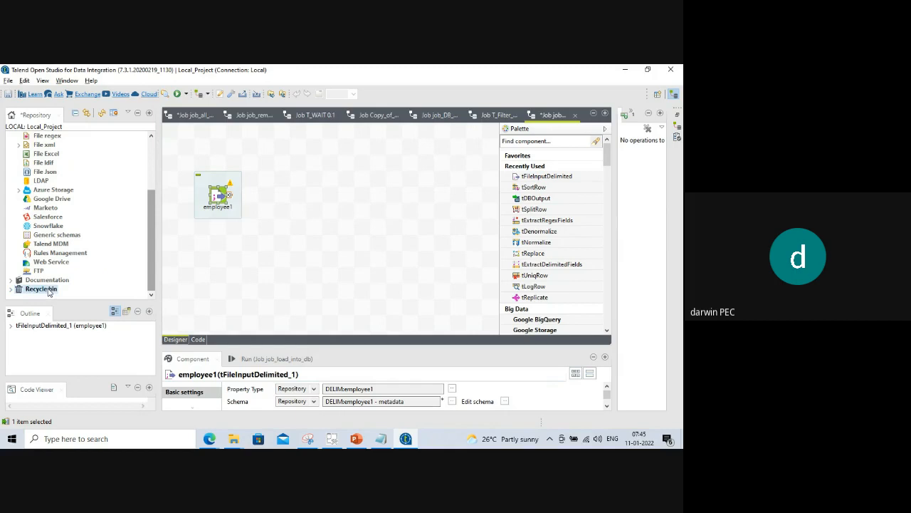
click(9, 289)
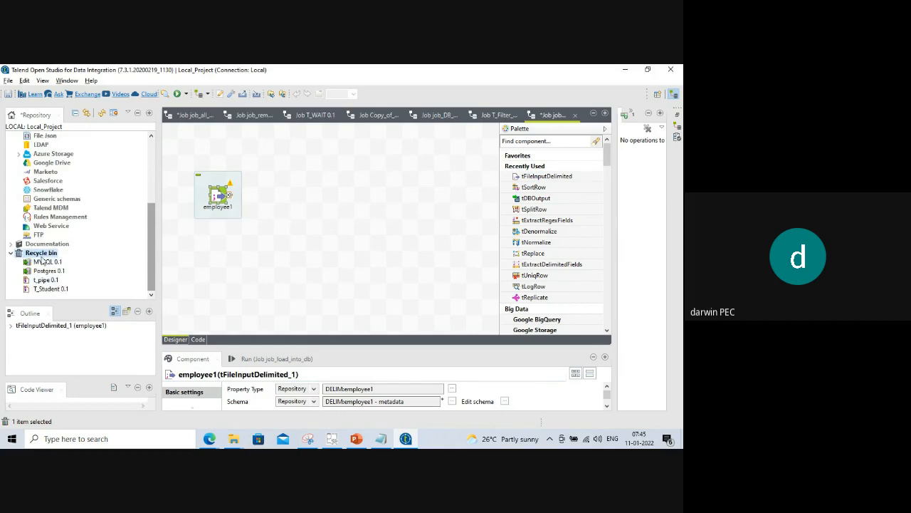
right_click(42, 257)
click(79, 272)
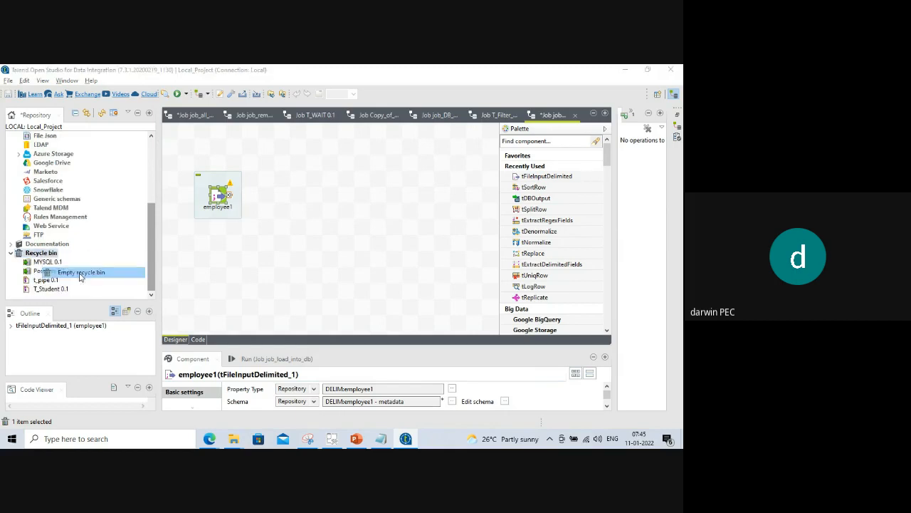
click(393, 257)
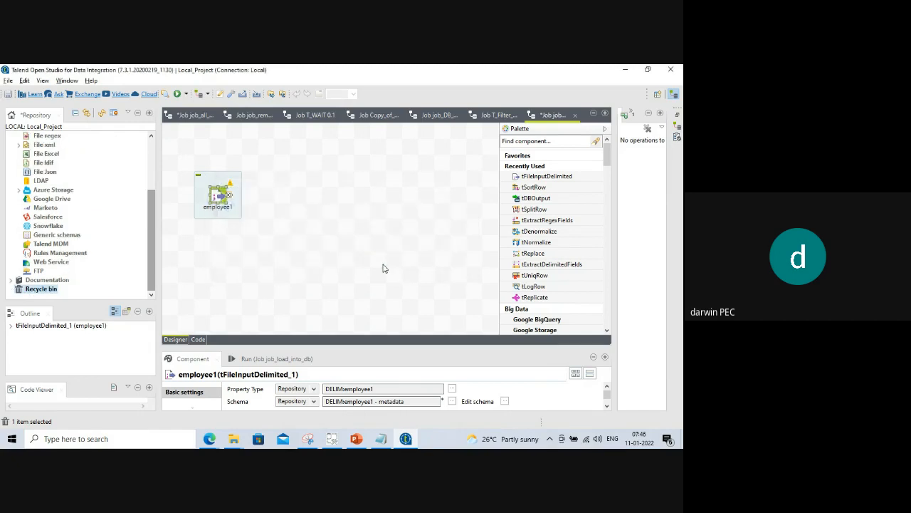
Create a new Db connection named mysql and advance to step 2, the database settings.
scroll(151, 225, up, 2)
drag(151, 225, 151, 182)
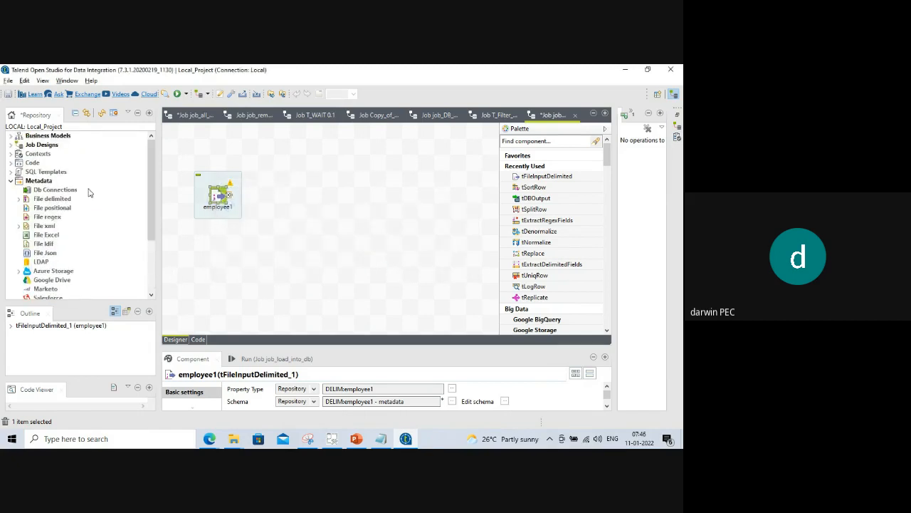
right_click(55, 191)
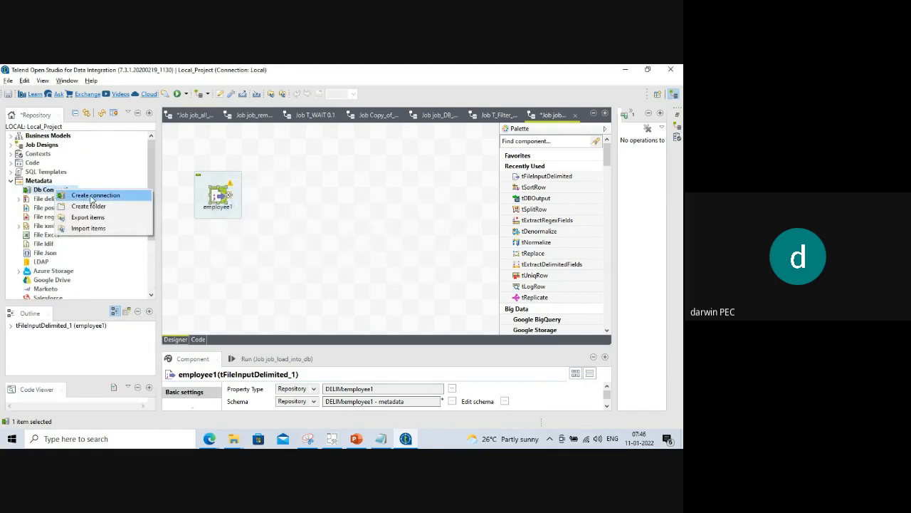
click(91, 196)
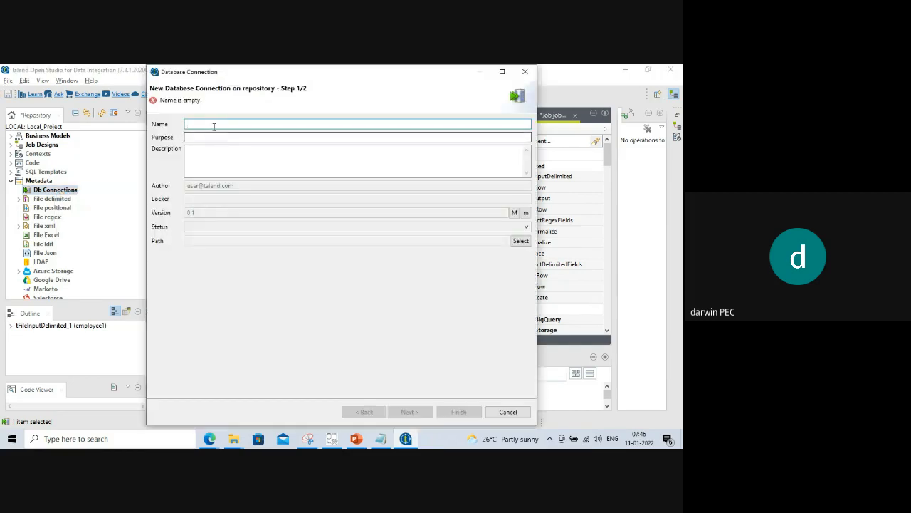
text(mysql)
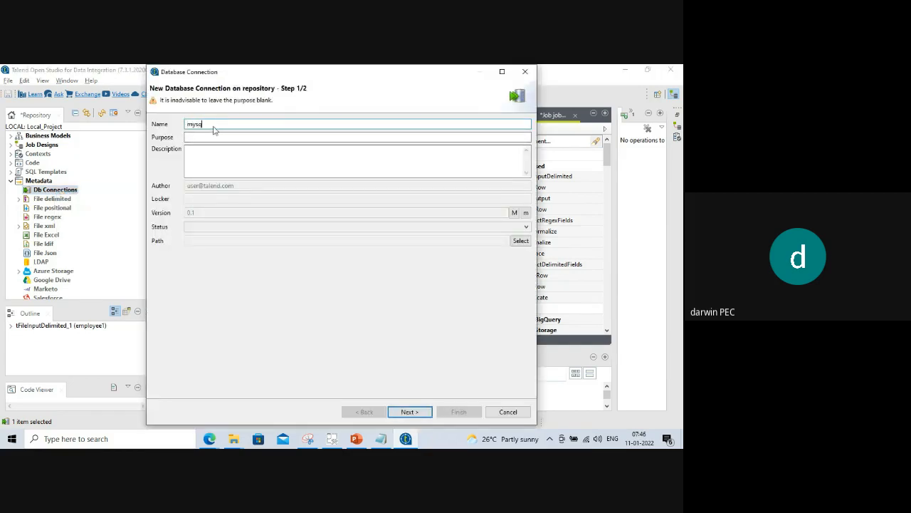
click(409, 412)
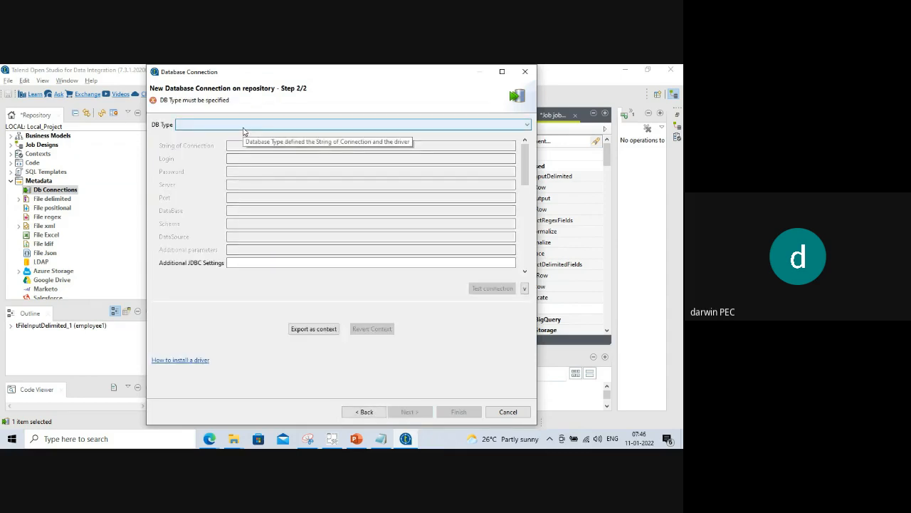
Select MySQL as the DB type so Db Version MySQL 8 and port 3306 are prefilled.
click(243, 125)
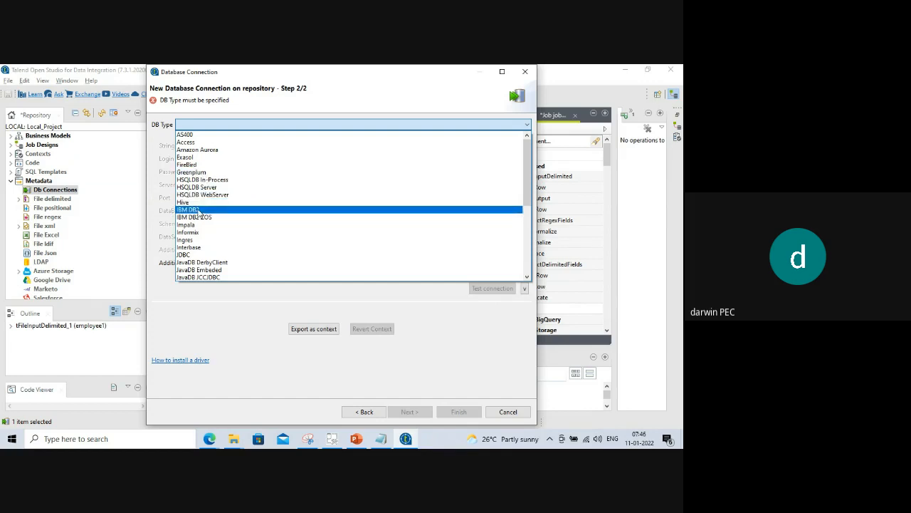
scroll(201, 212, down, 8)
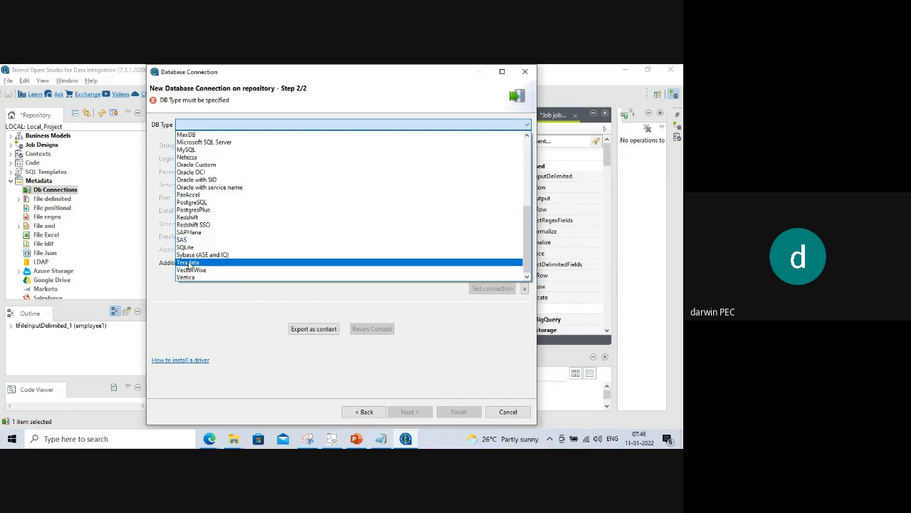
scroll(205, 199, up, 2)
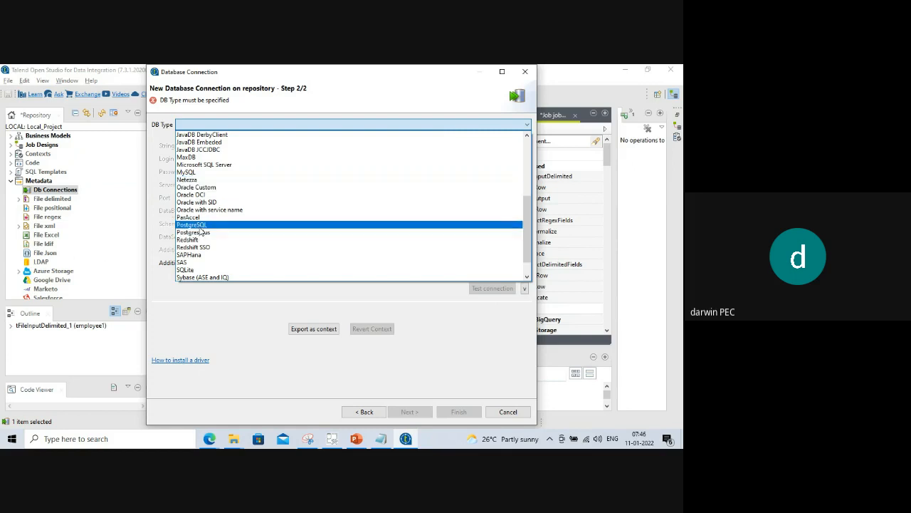
click(185, 173)
click(244, 175)
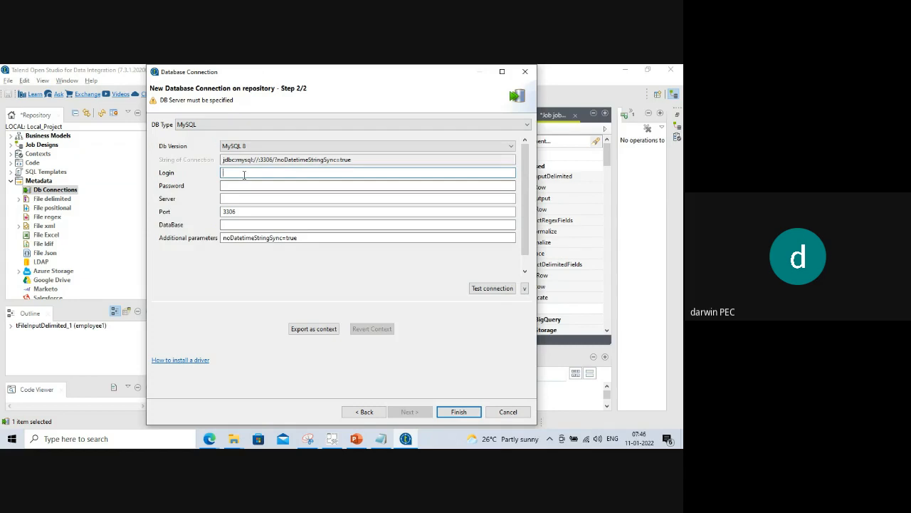
Enter login root, the account password, and server 127.0.0.1 for the MySQL connection.
text(root)
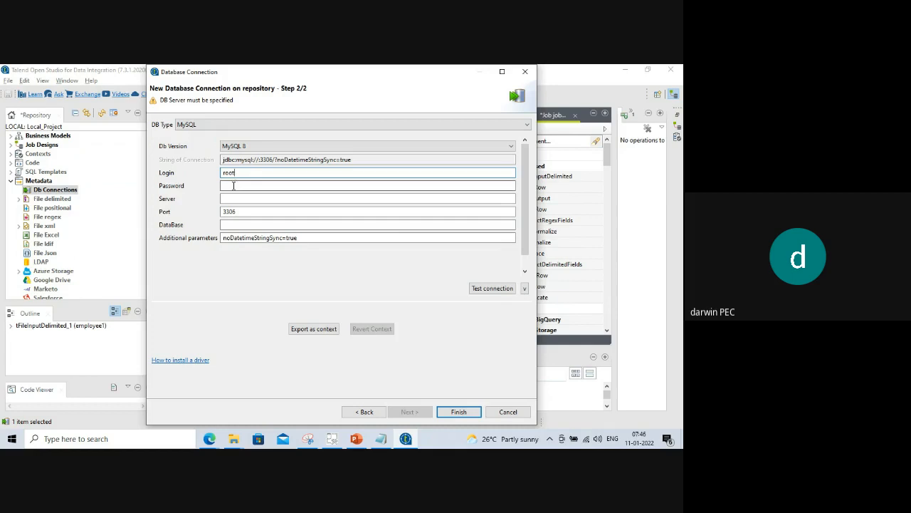
click(232, 186)
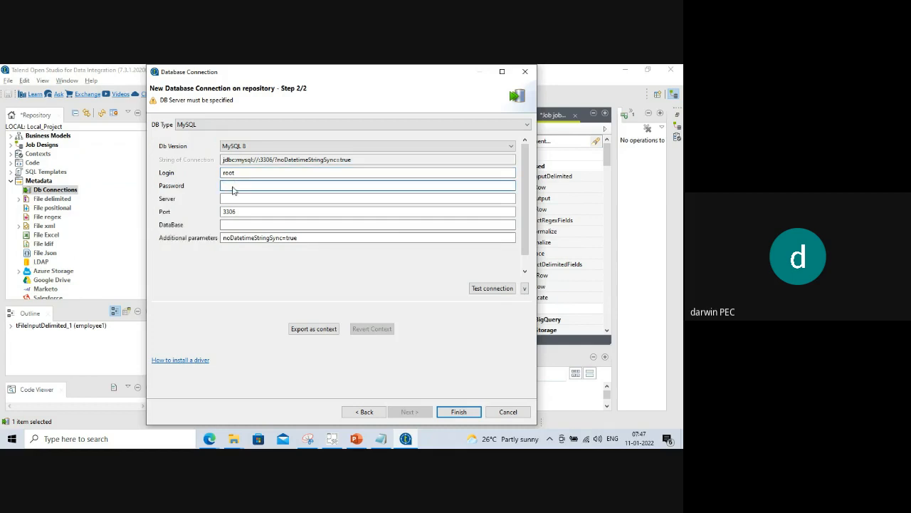
text(root)
click(233, 199)
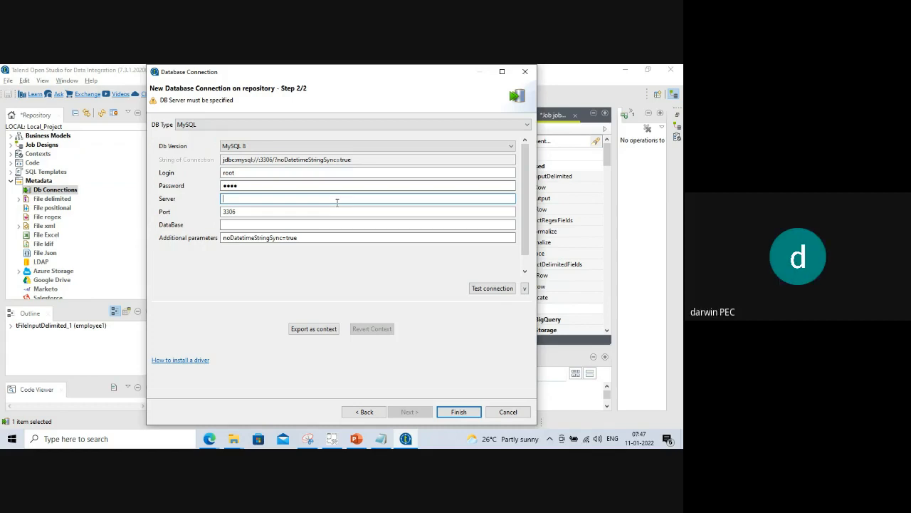
text(1)
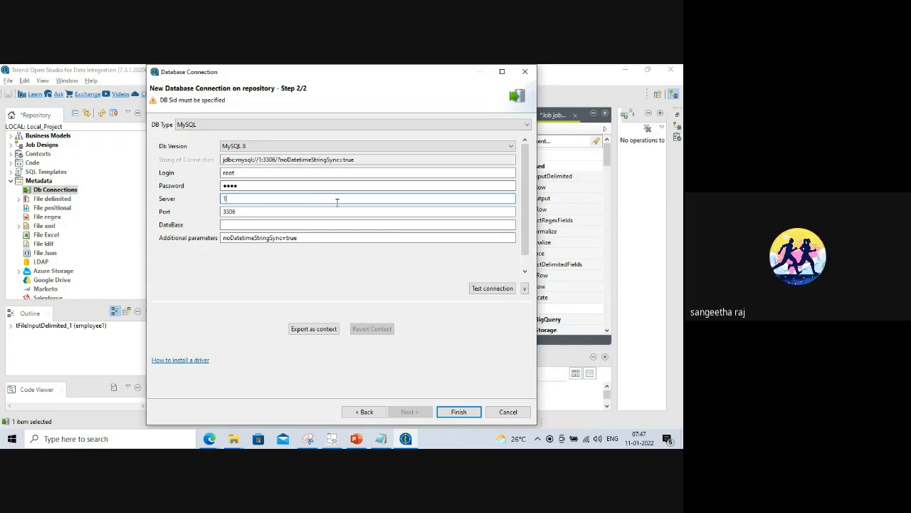
text(27)
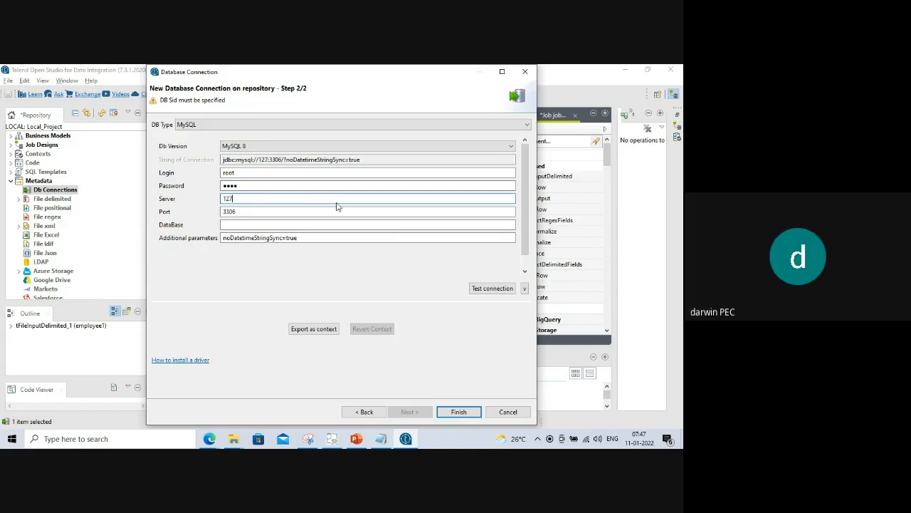
text(.0.0.1)
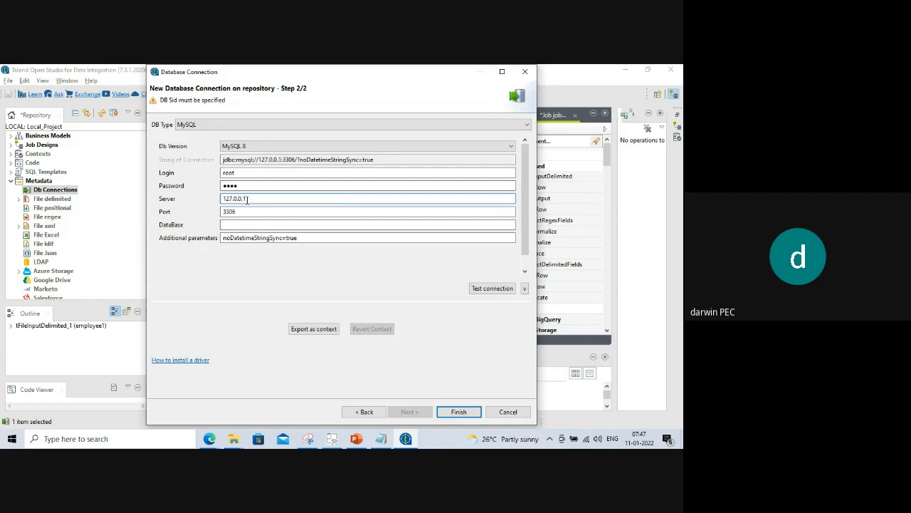
drag(251, 199, 220, 199)
Test the MySQL connection, review the detected server version message, and save it as mysql 0.1.
click(498, 288)
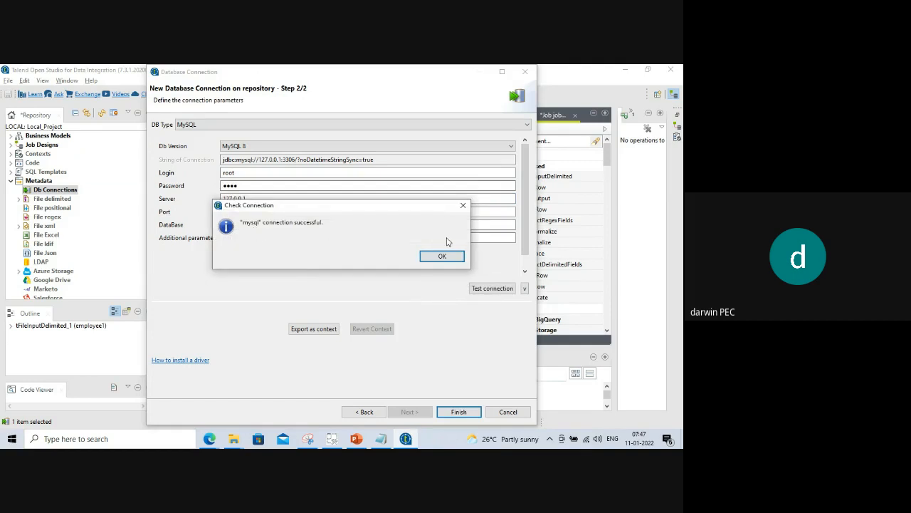
click(442, 256)
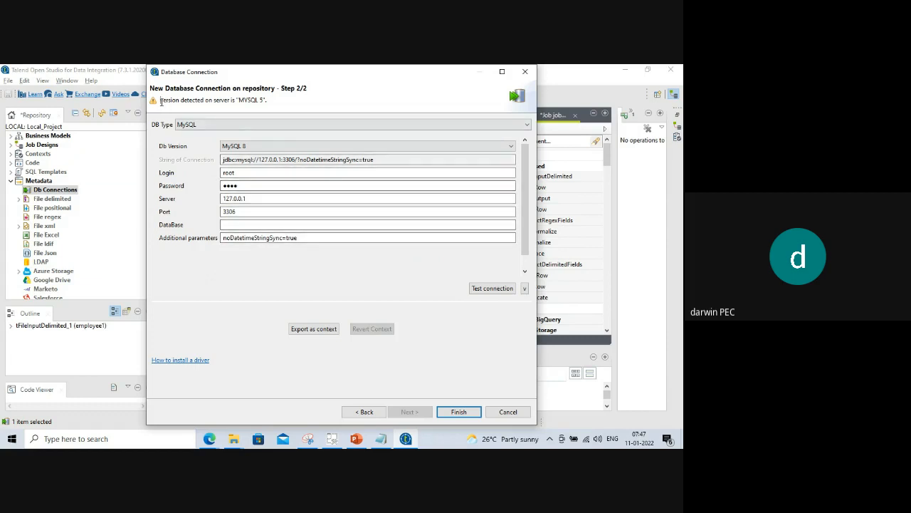
drag(161, 101, 273, 103)
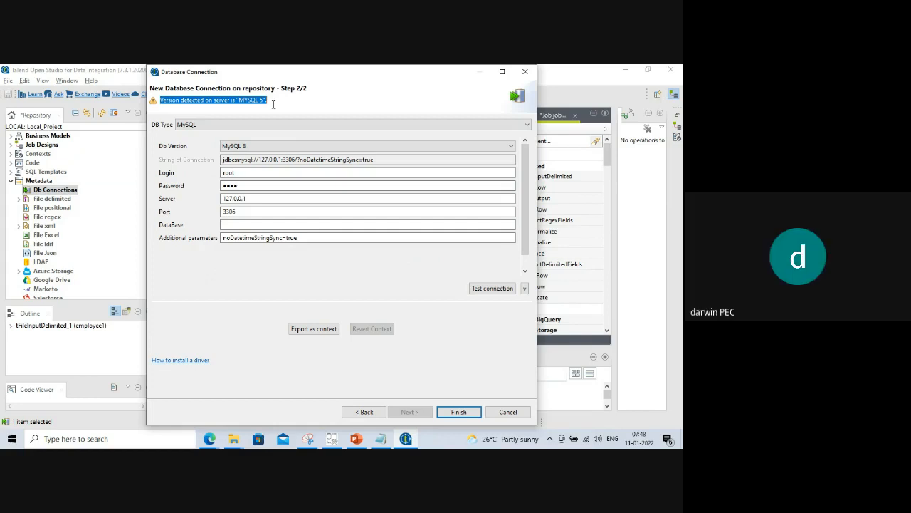
drag(272, 104, 161, 99)
drag(281, 101, 163, 98)
drag(277, 101, 160, 100)
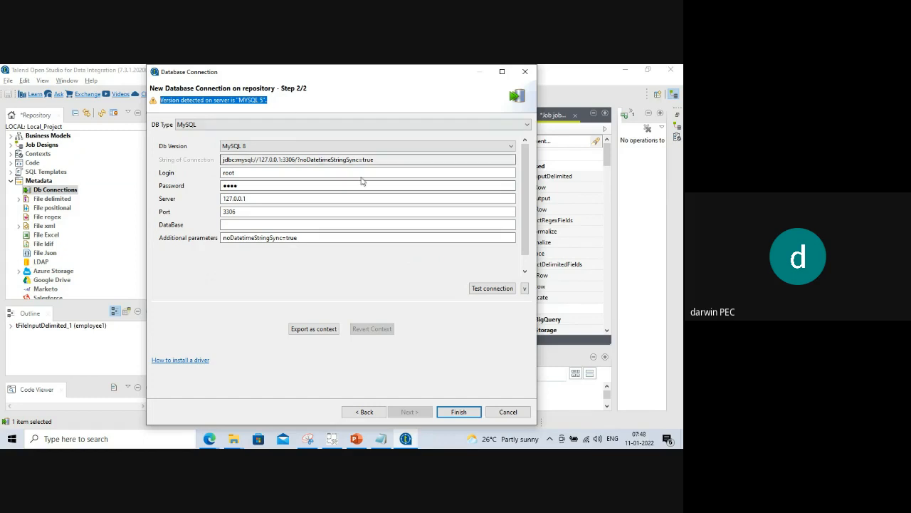
click(456, 412)
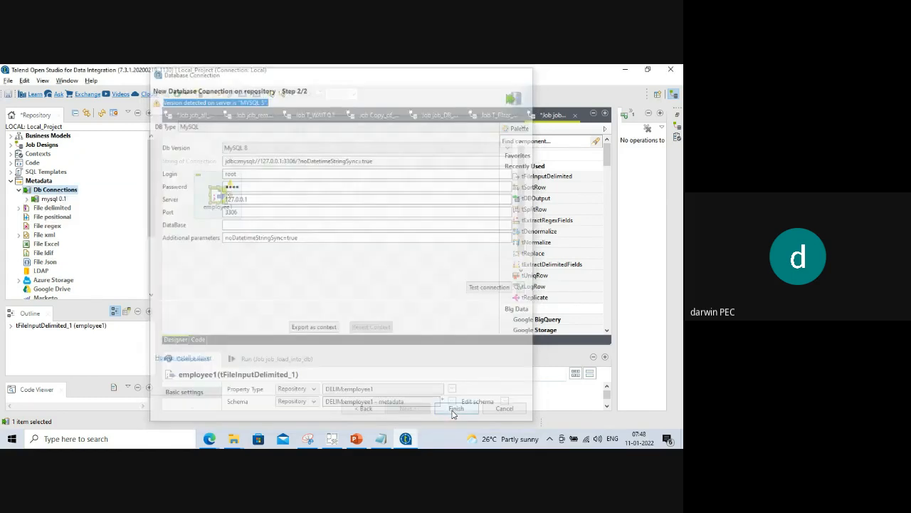
click(28, 200)
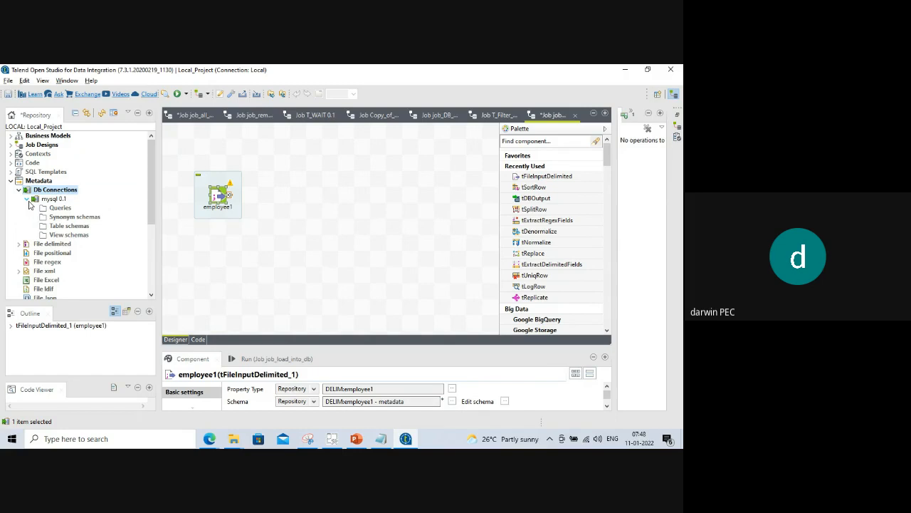
right_click(62, 227)
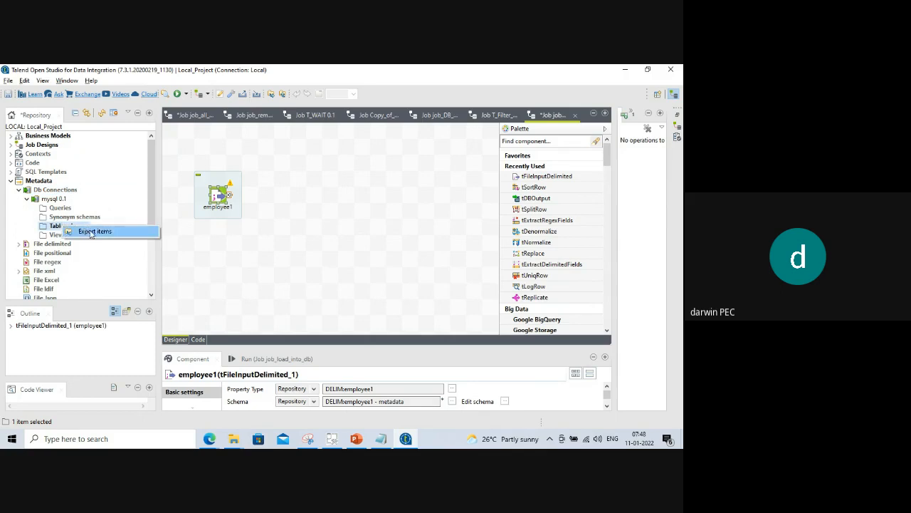
click(119, 202)
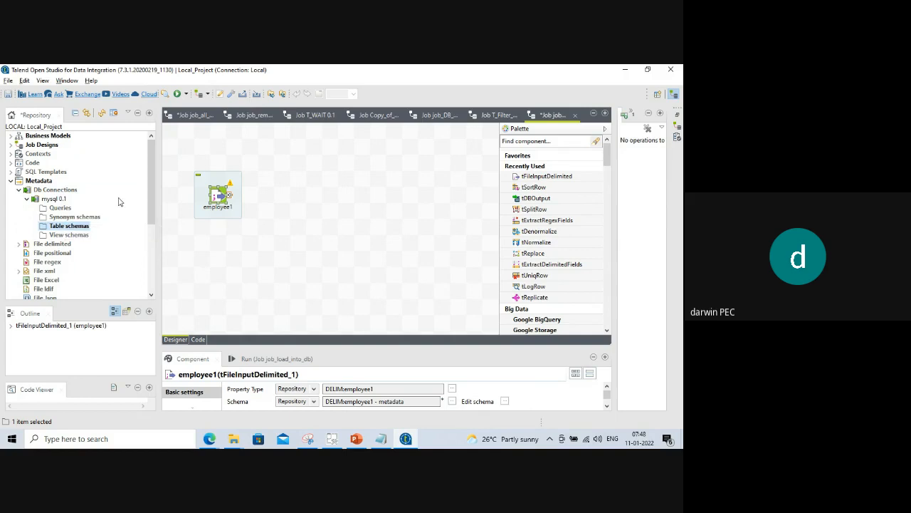
click(27, 199)
click(27, 199)
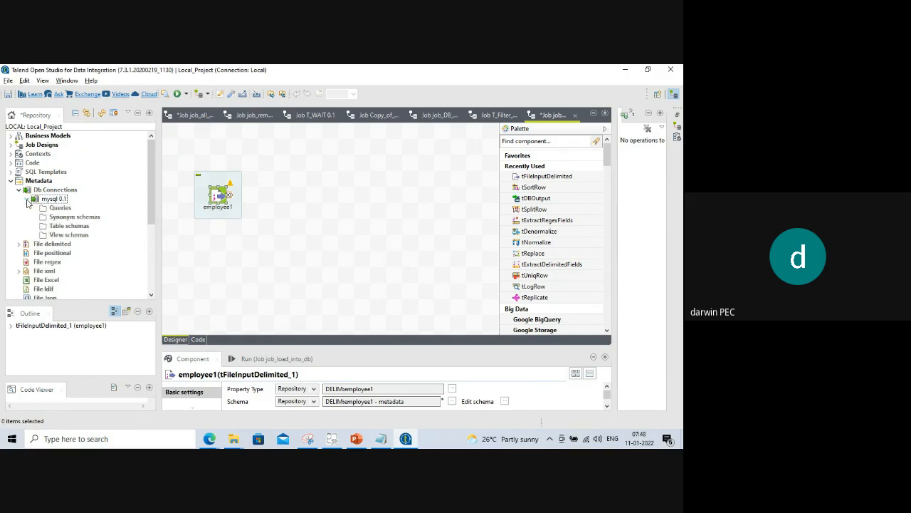
click(69, 226)
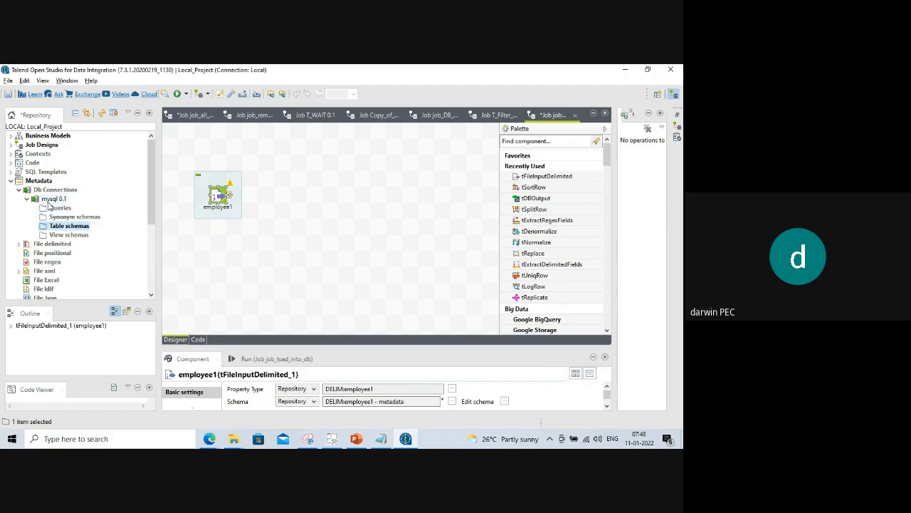
click(50, 200)
double_click(44, 190)
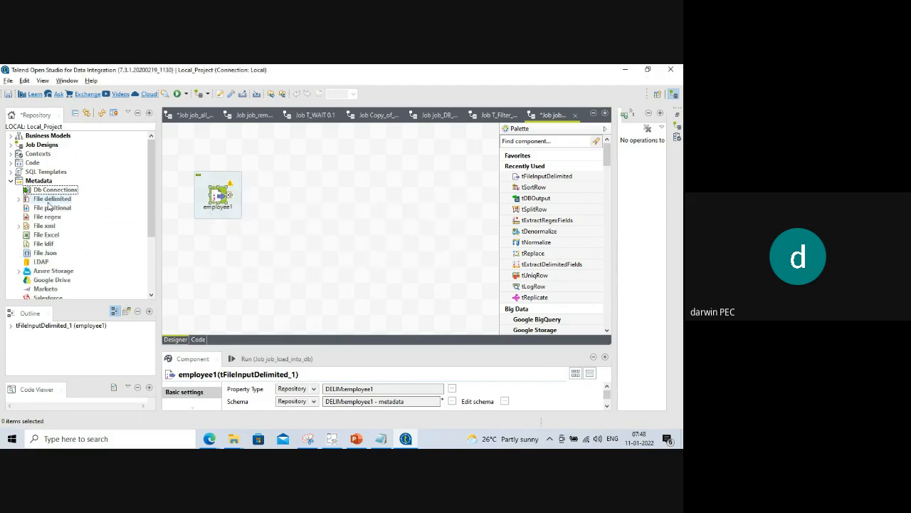
Start a new database connection under Db Connections named mysql1.
right_click(42, 192)
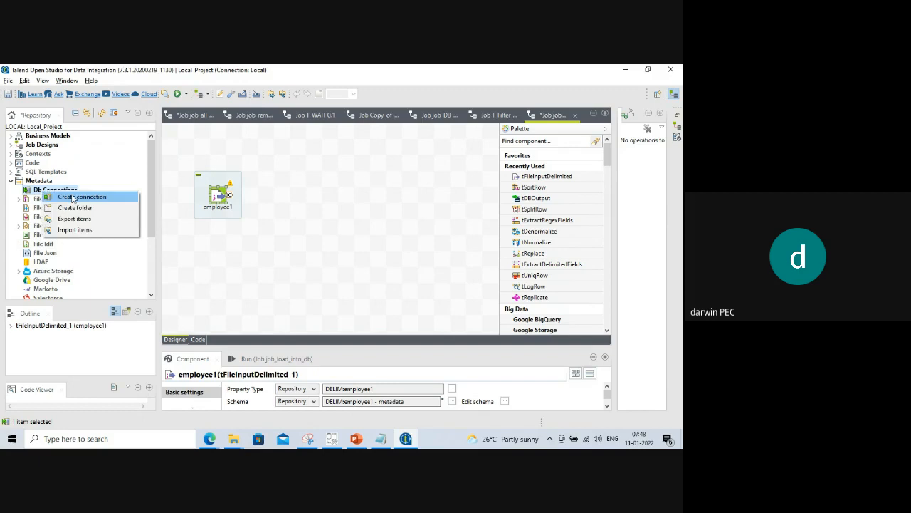
click(75, 197)
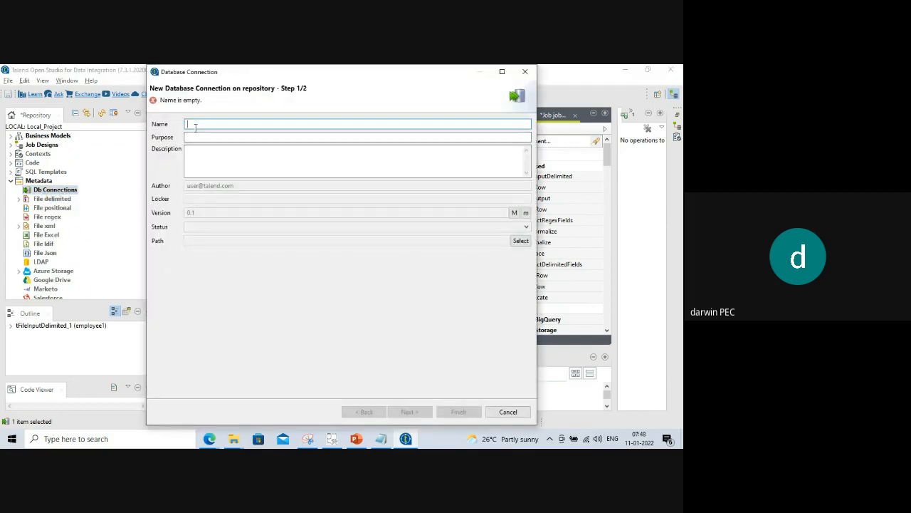
text(mysql1)
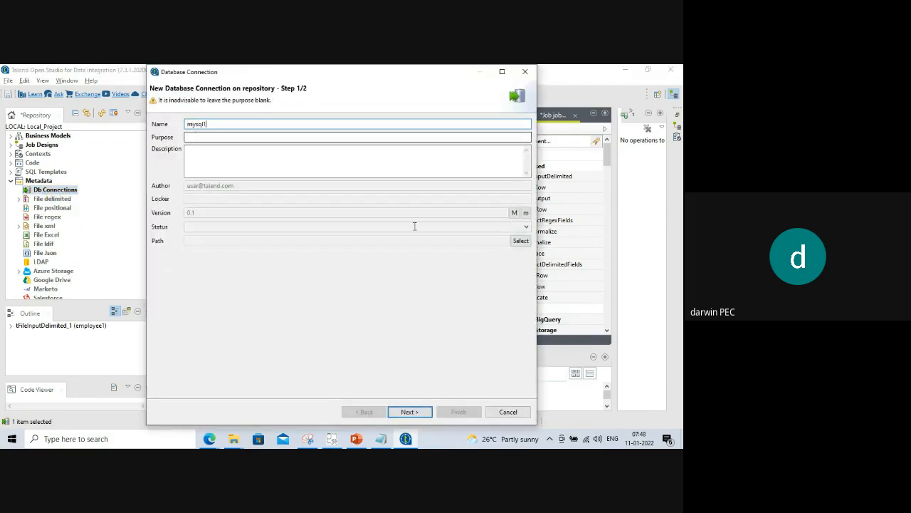
click(406, 413)
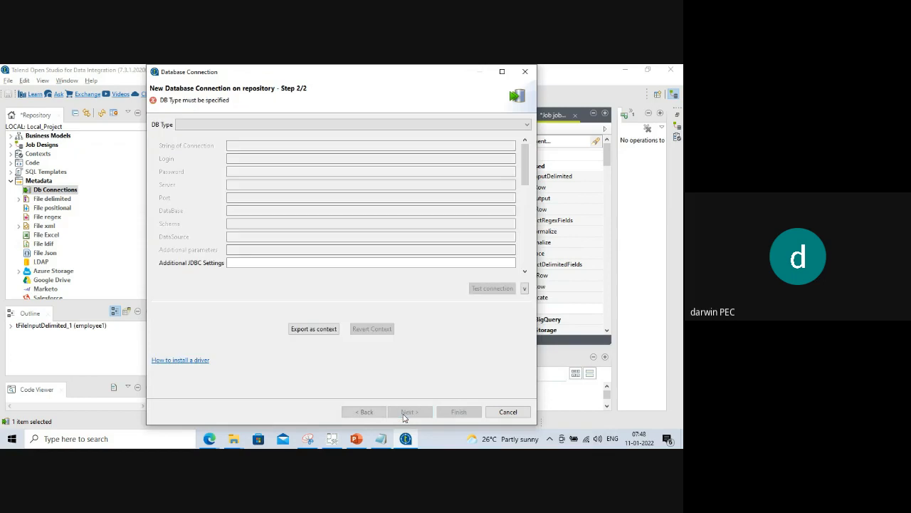
Choose MySQL as the DB type, prefilling port 3306.
click(213, 125)
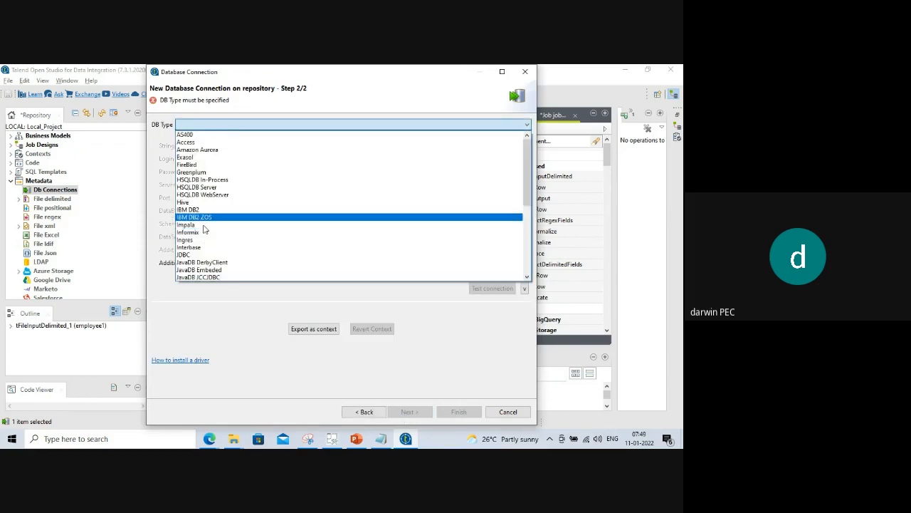
scroll(206, 227, down, 1)
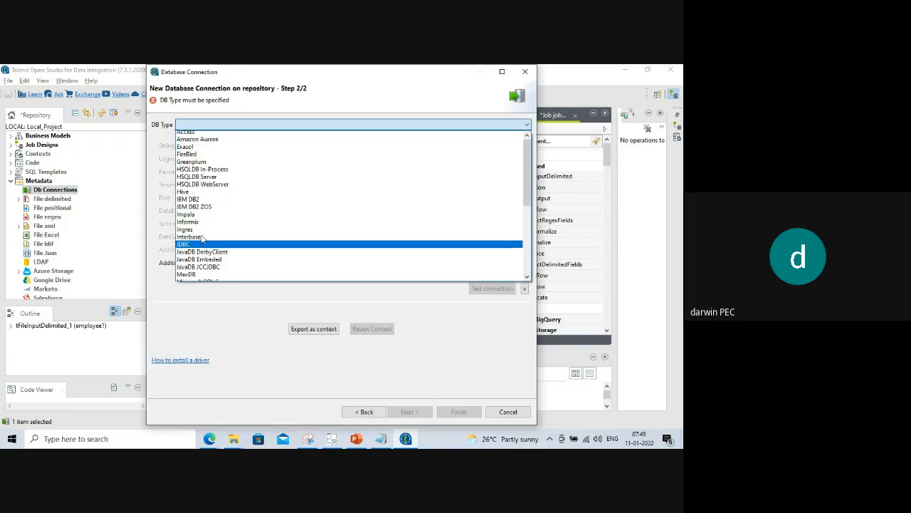
scroll(204, 171, up, 1)
scroll(204, 185, down, 2)
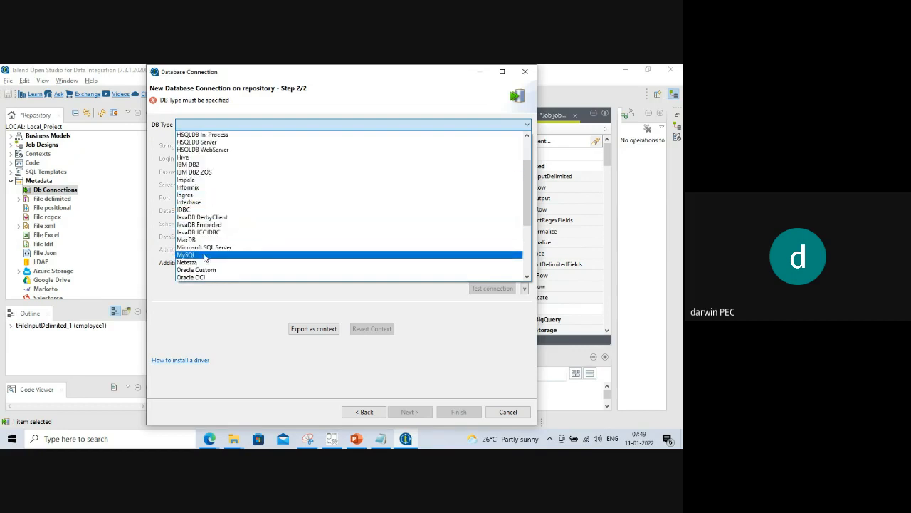
click(206, 254)
click(233, 173)
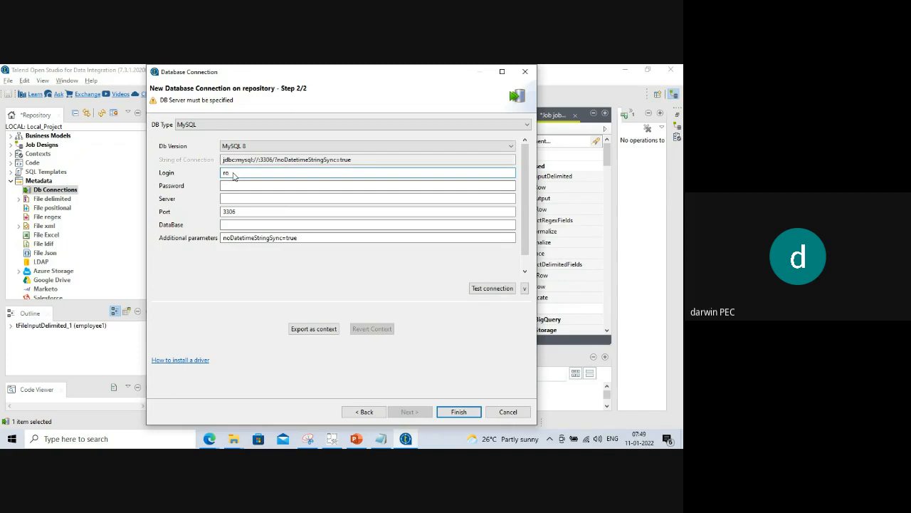
Fill in login root, the account password, server localhost and database test for mysql1.
text(root)
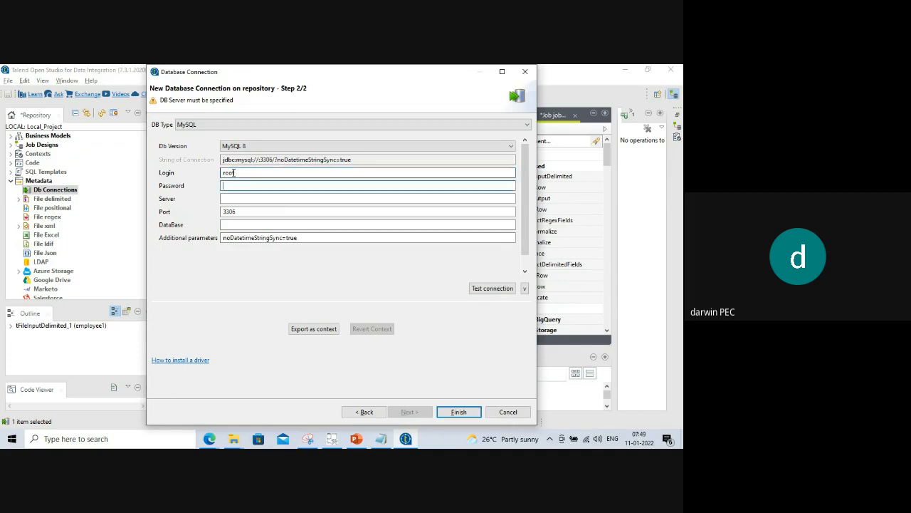
key(Tab)
text(r)
click(236, 200)
text(loca)
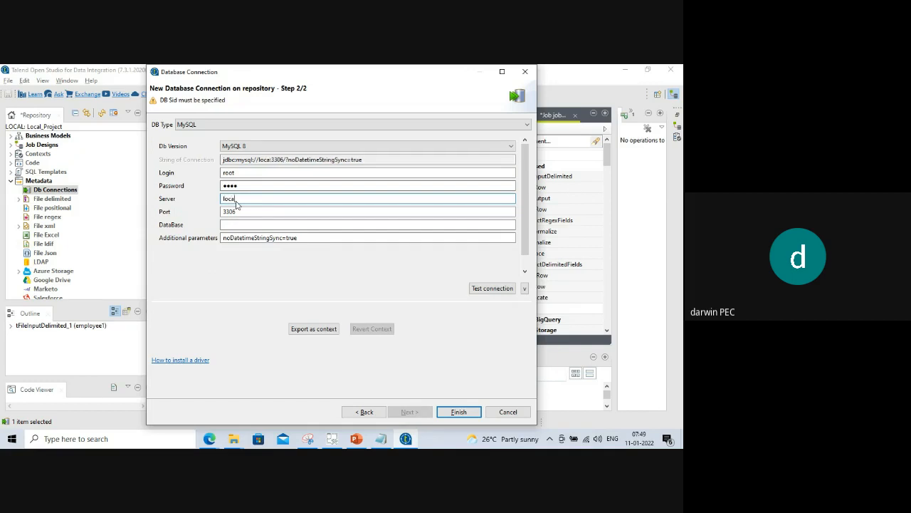
text(lhost)
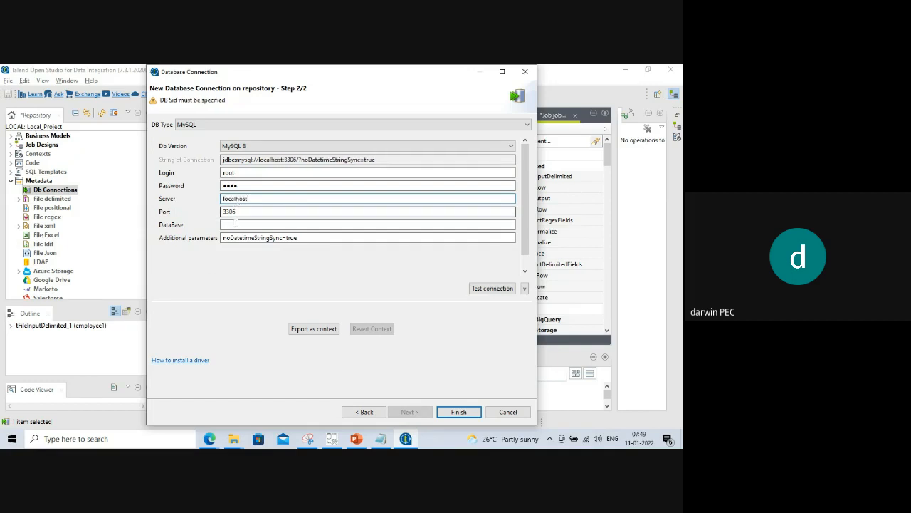
click(235, 224)
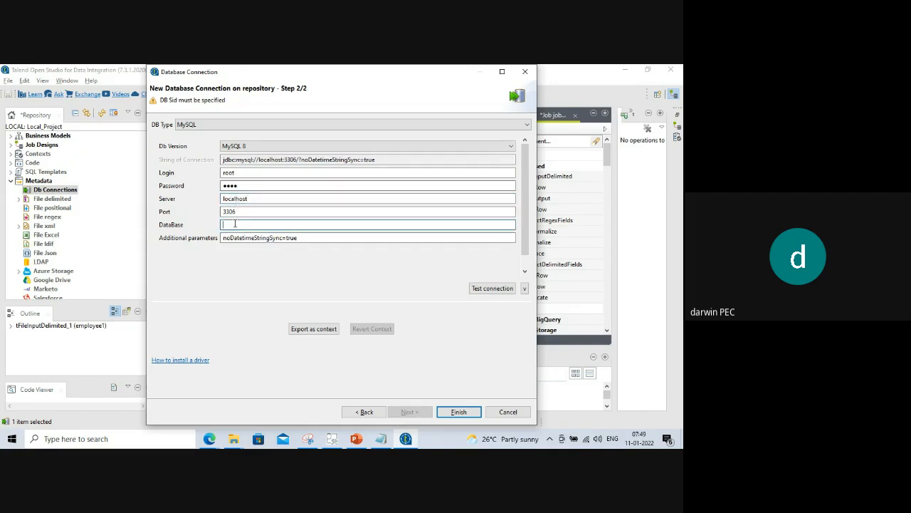
text(test)
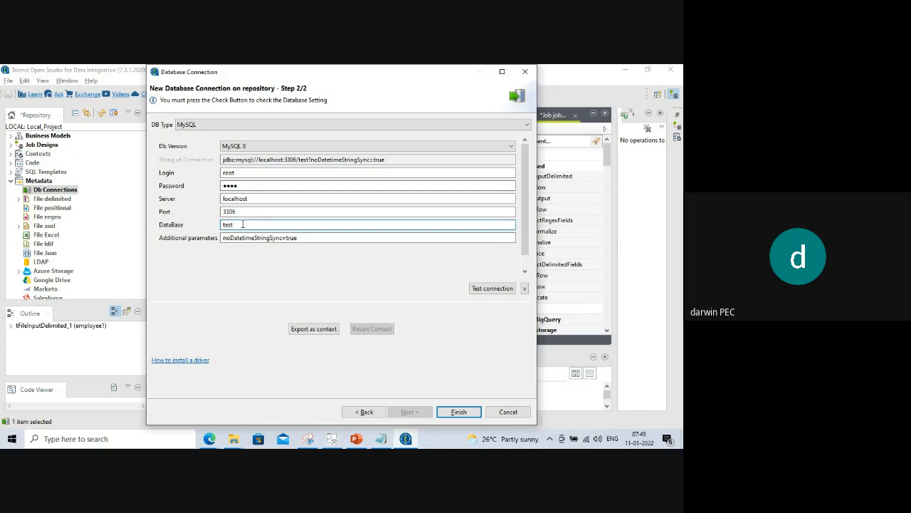
drag(243, 224, 219, 224)
click(245, 224)
double_click(234, 223)
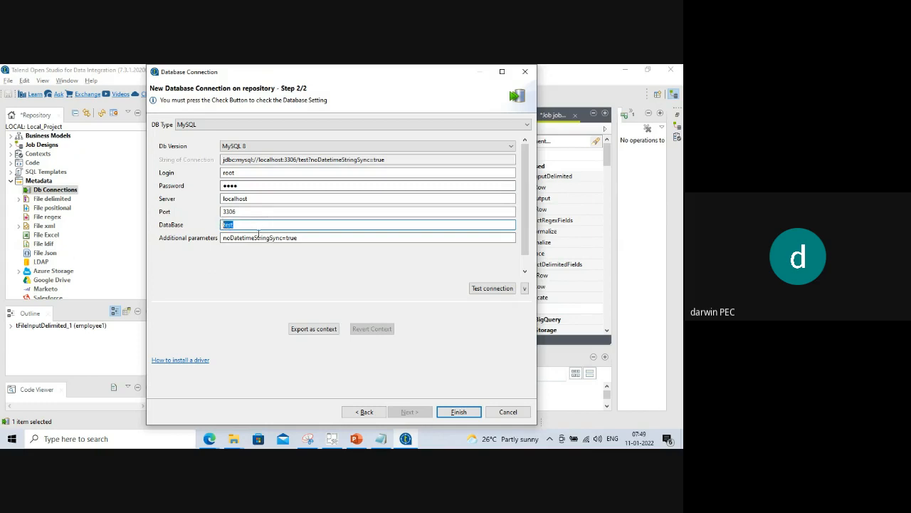
Test mysql1 successfully, save it as mysql1 0.1, and expand its Queries and schema folders.
click(477, 293)
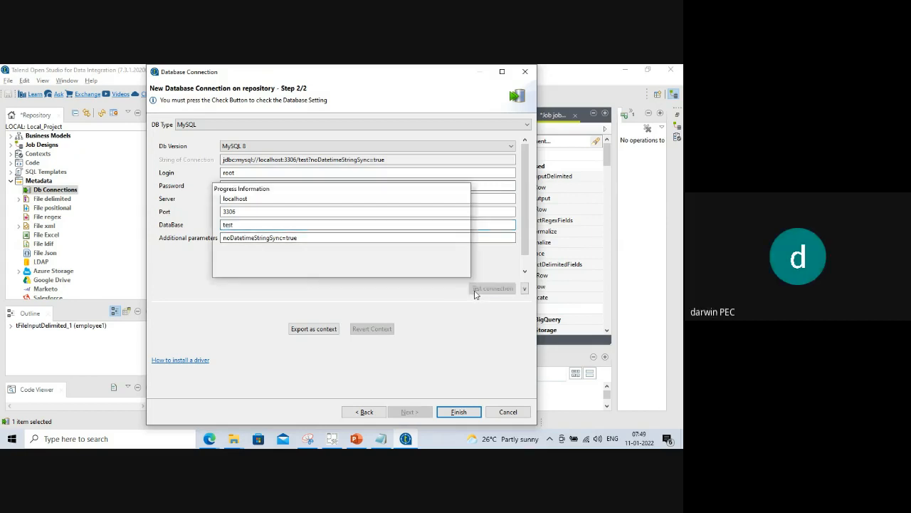
click(435, 258)
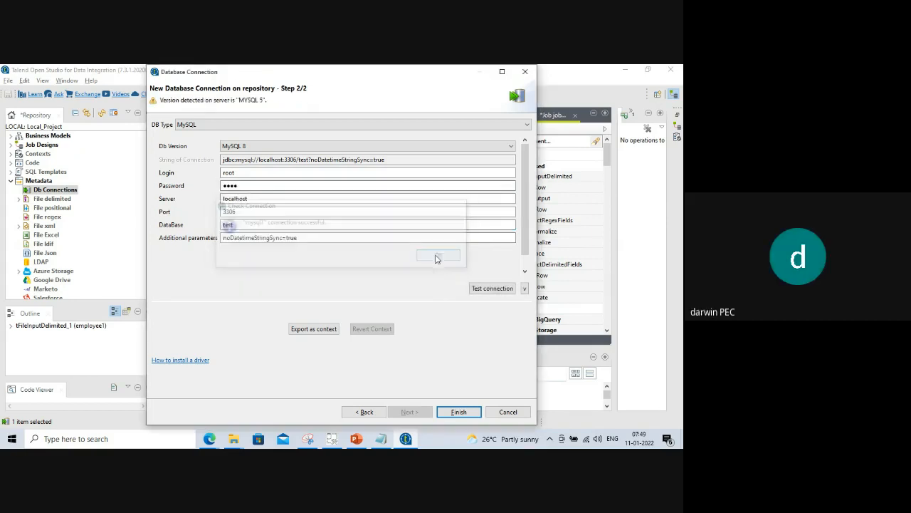
click(459, 412)
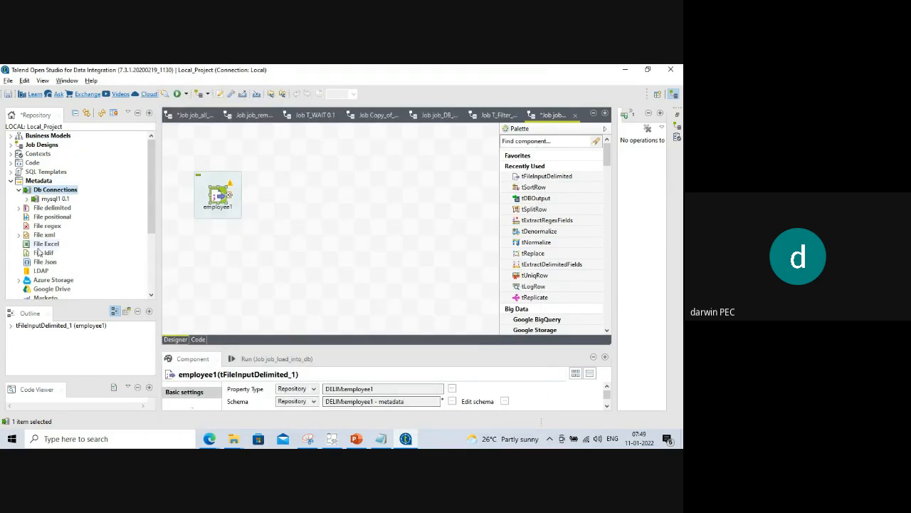
click(26, 200)
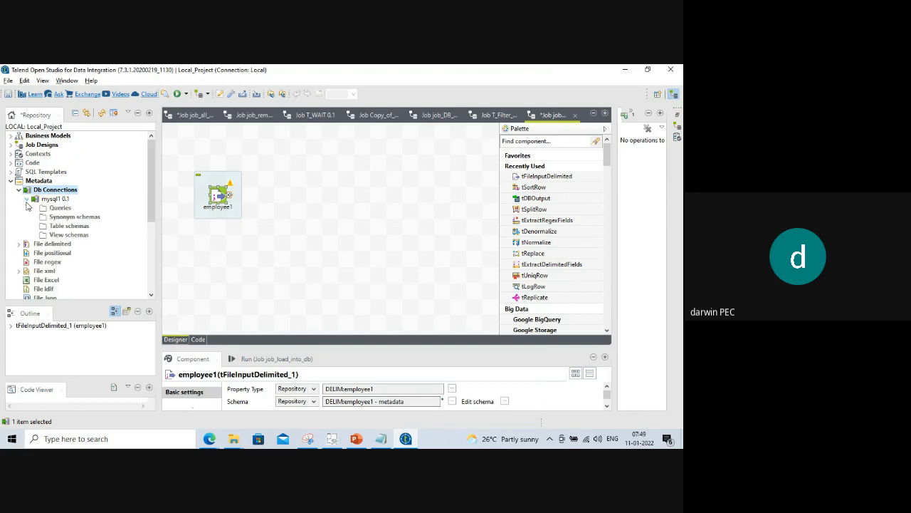
Export the mysql1 Table schemas items to the workspace Test folder.
click(73, 226)
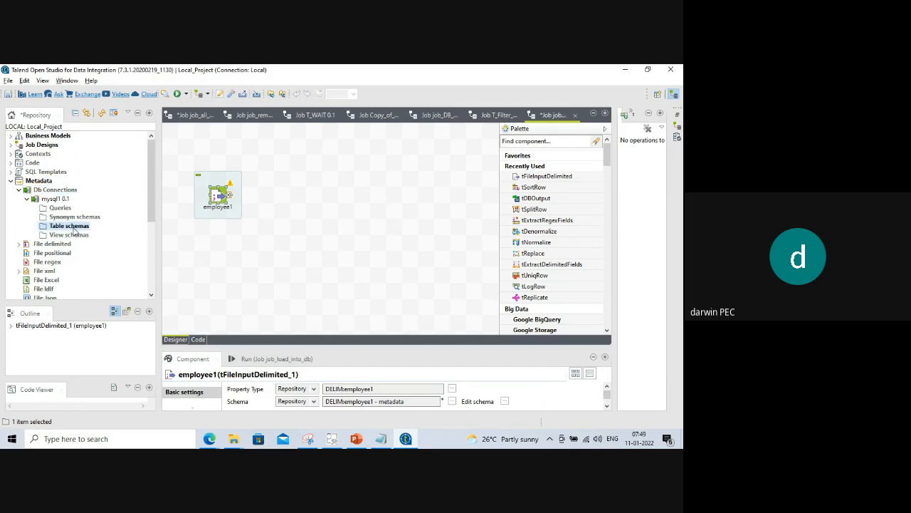
right_click(74, 228)
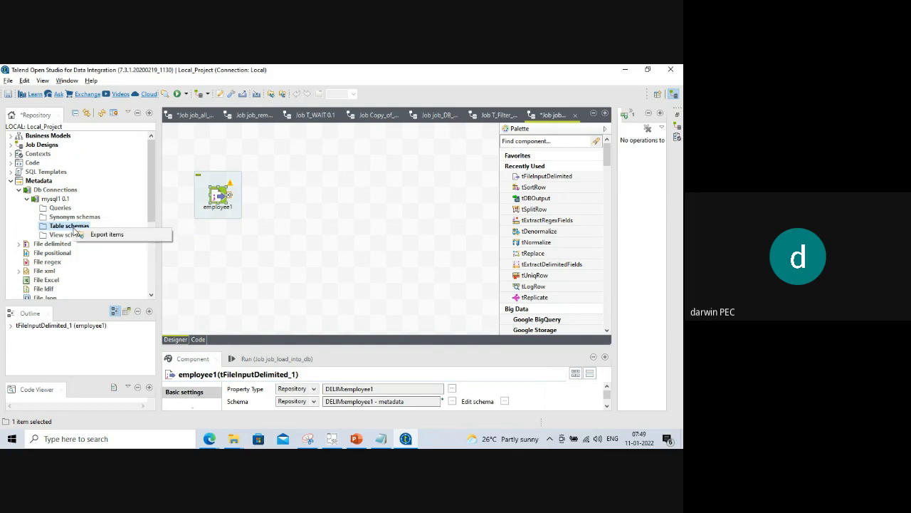
click(108, 235)
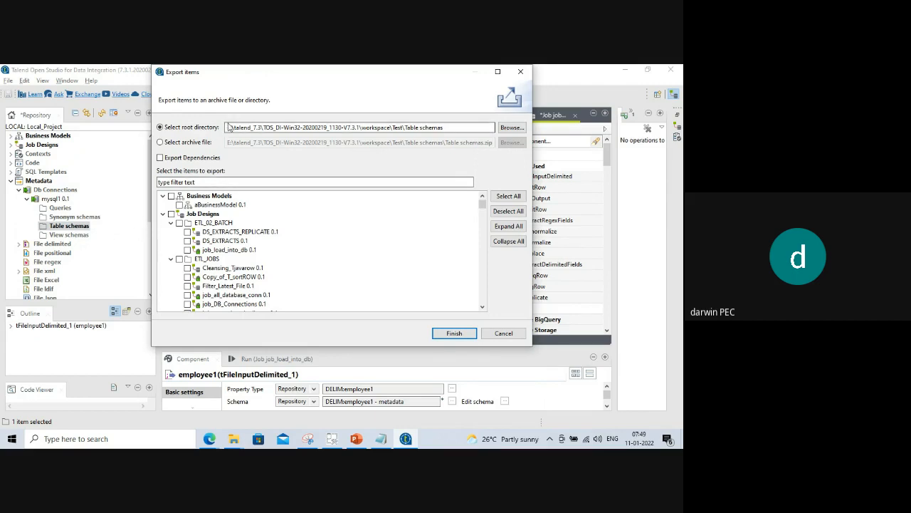
click(276, 131)
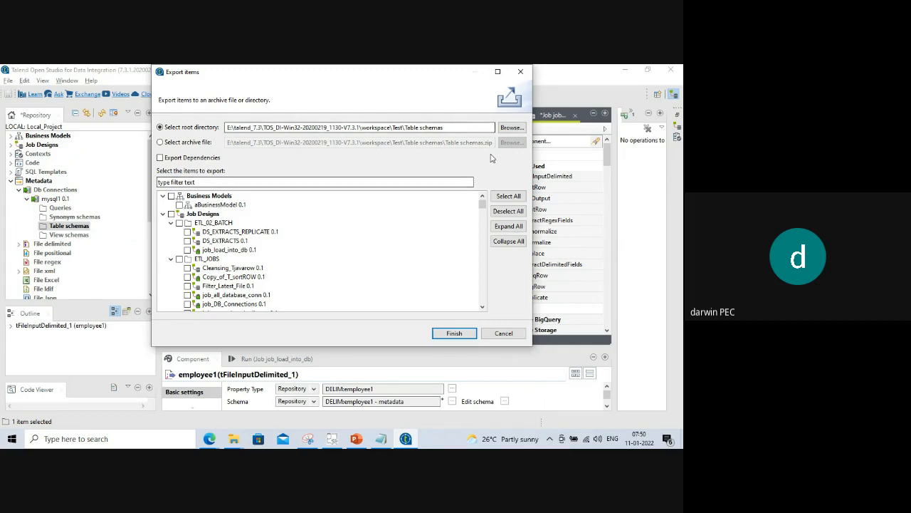
click(454, 333)
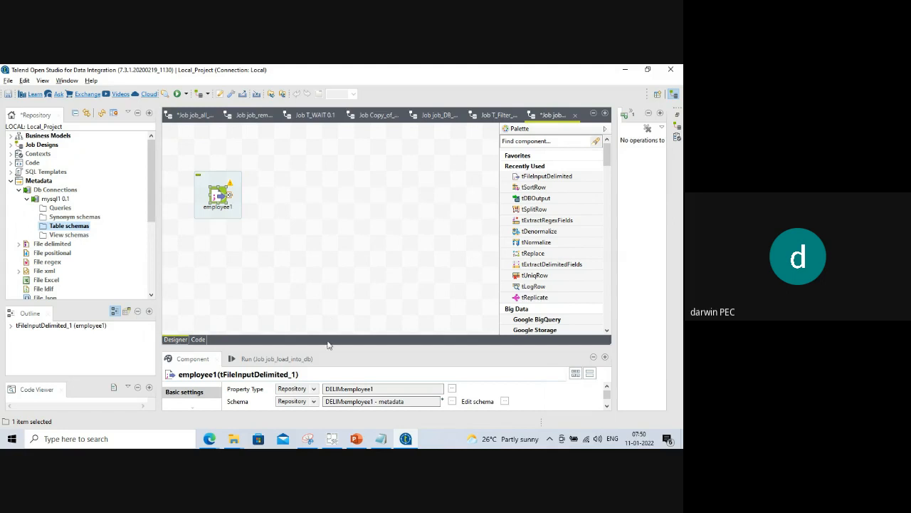
Enlarge the component settings panel, then reopen and close the Table schemas export dialog.
drag(330, 349, 331, 239)
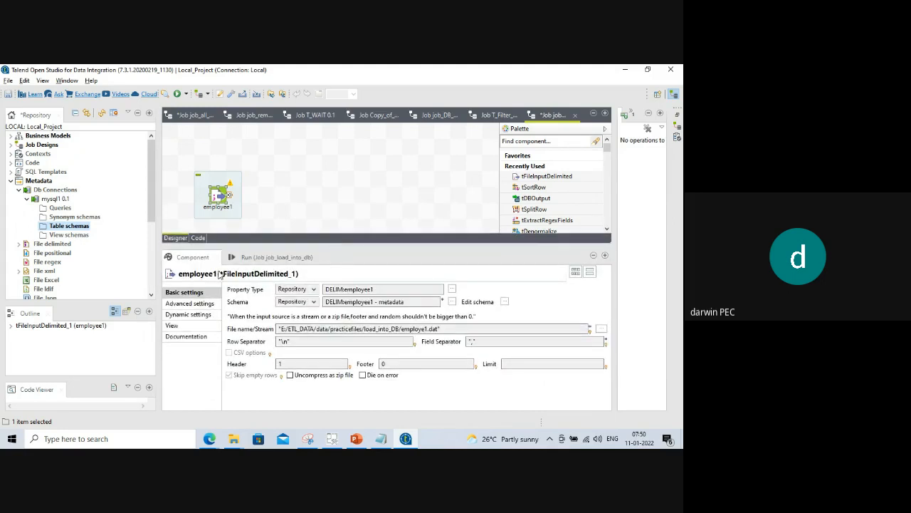
click(27, 199)
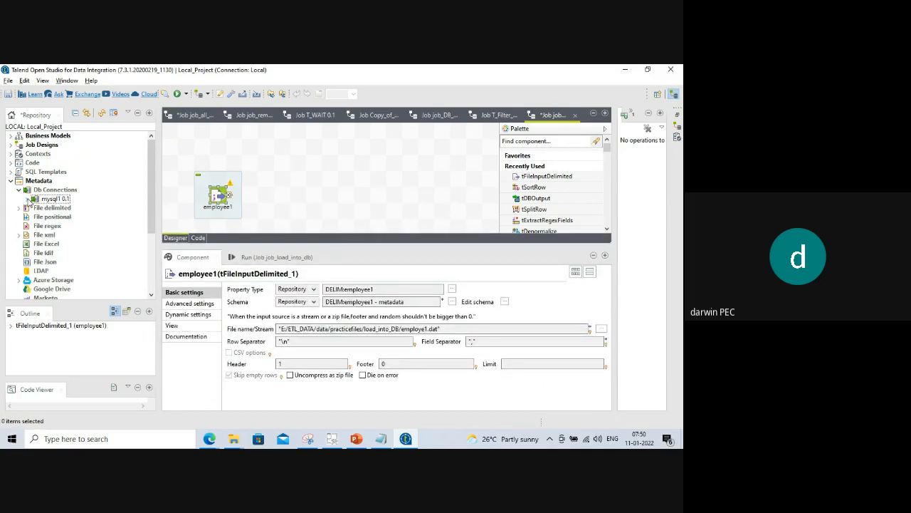
click(27, 198)
right_click(51, 200)
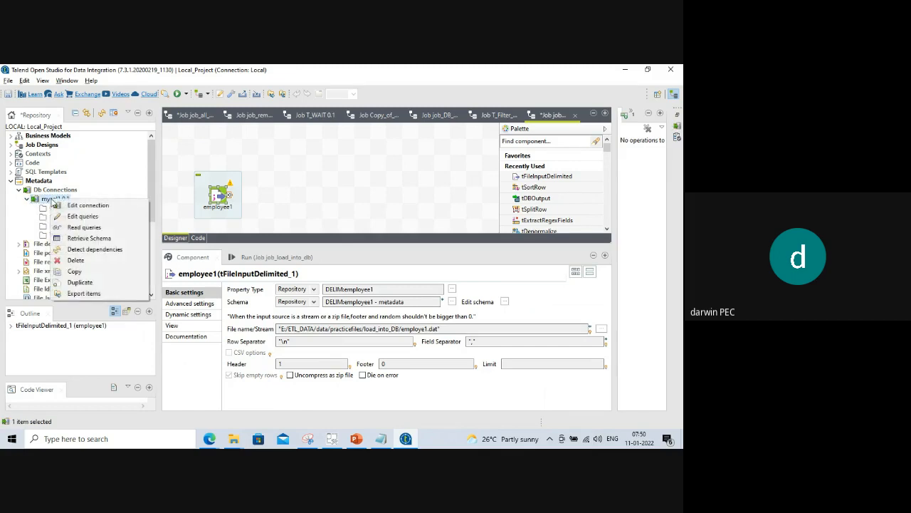
click(126, 187)
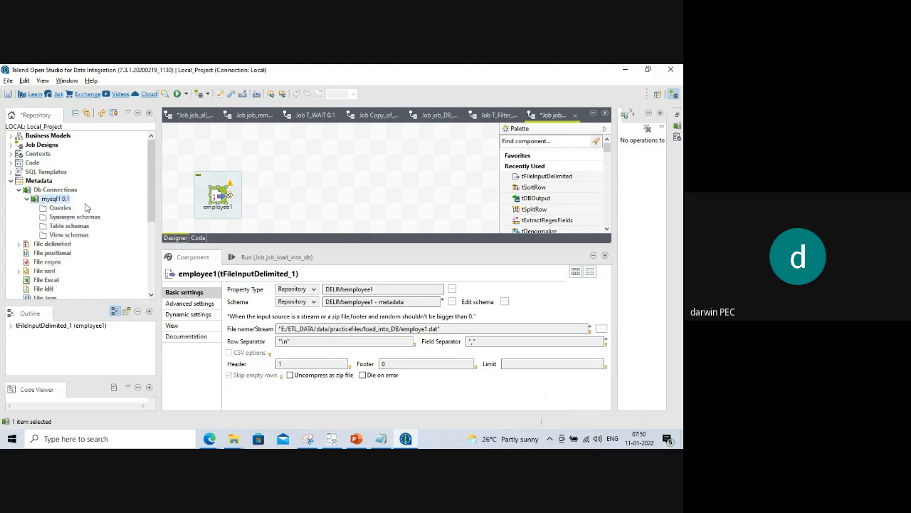
click(57, 226)
right_click(55, 228)
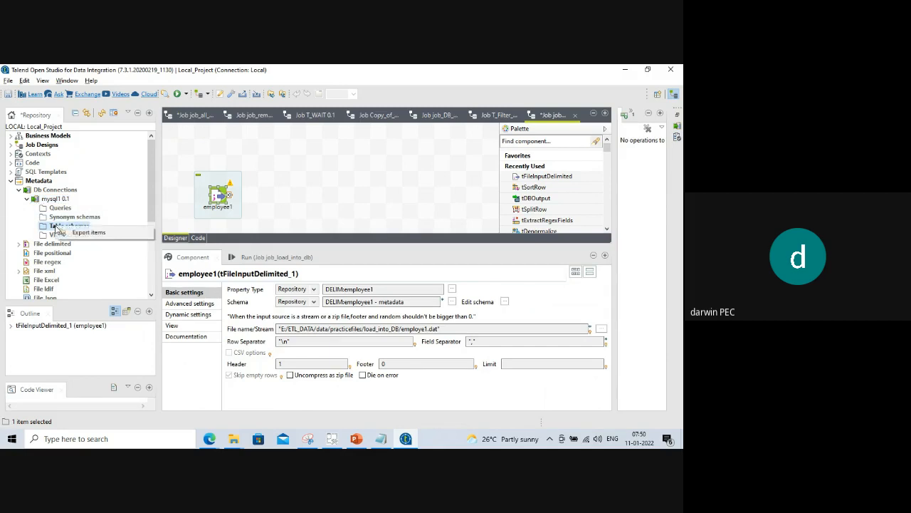
click(81, 235)
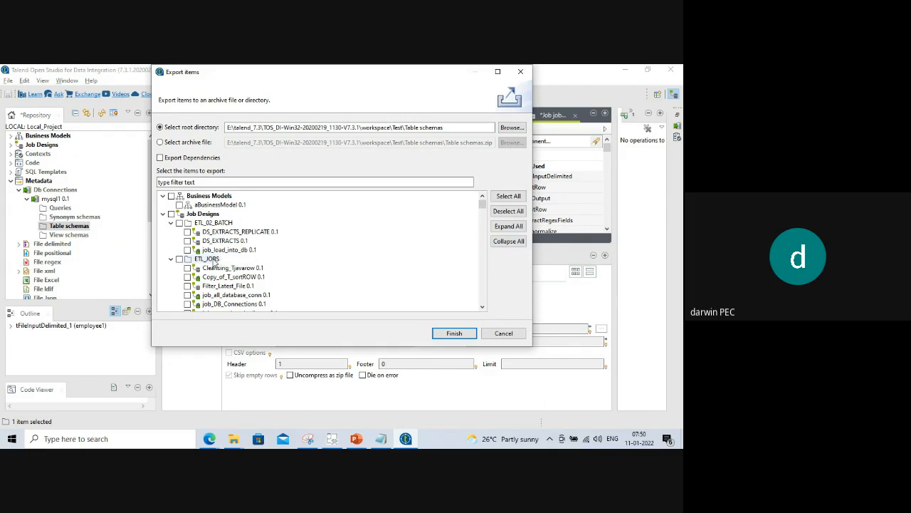
scroll(232, 254, down, 5)
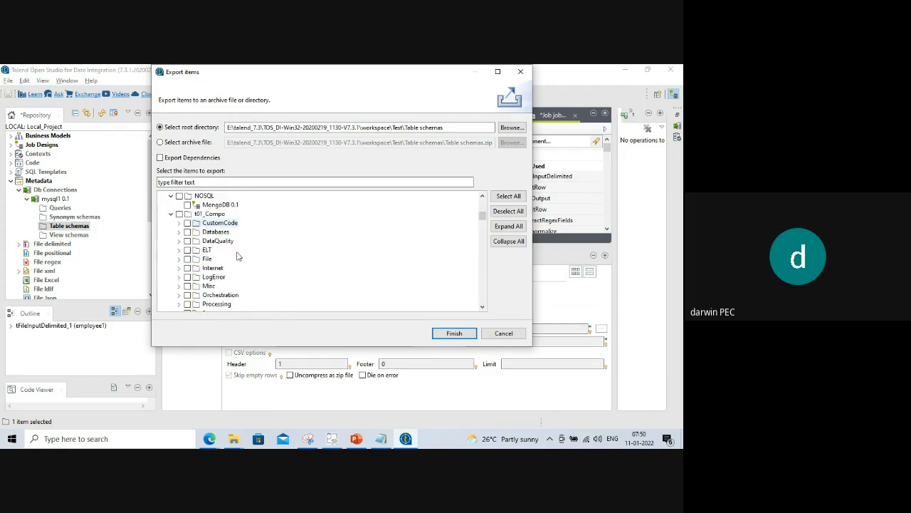
scroll(238, 257, up, 5)
click(503, 332)
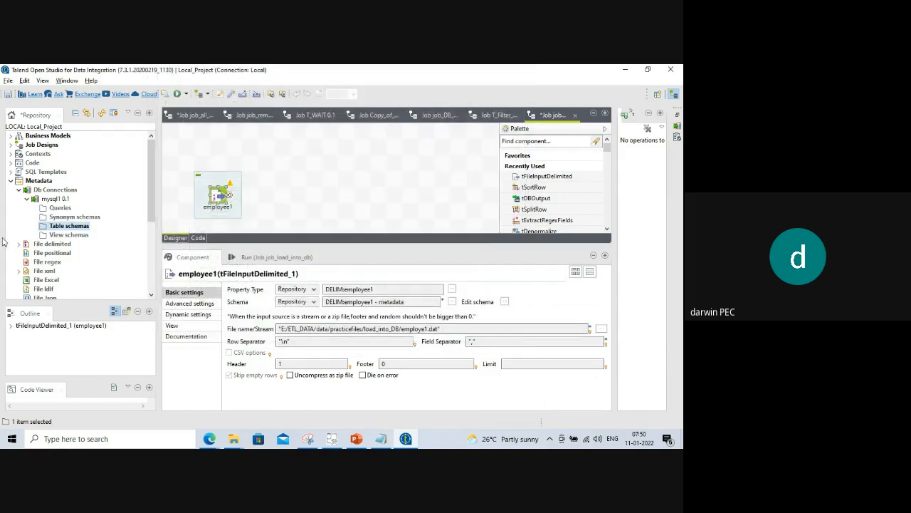
Attempt exporting the Queries folder to Test, declining the overwrite and cancelling the export.
right_click(47, 199)
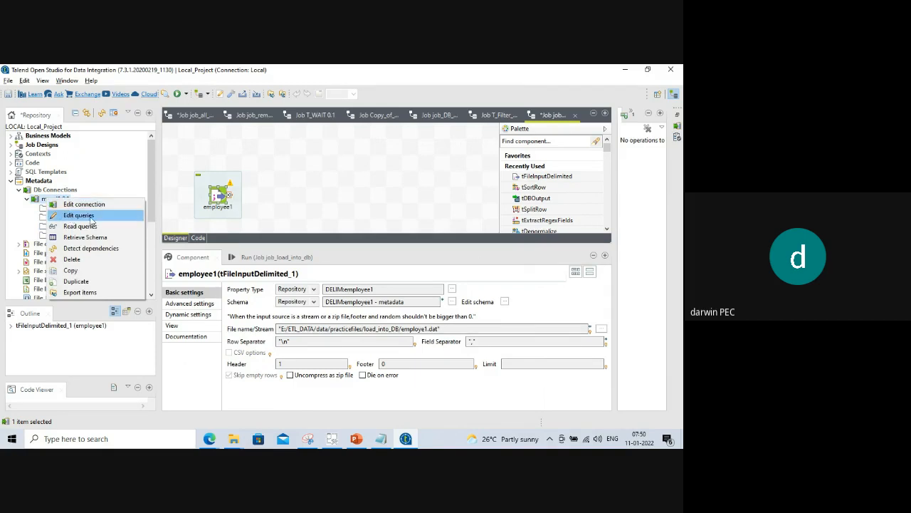
click(239, 204)
click(65, 225)
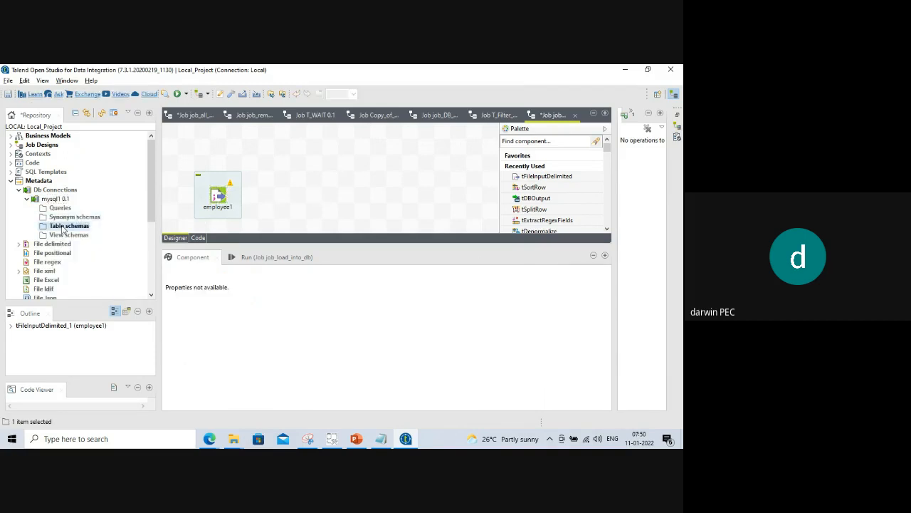
right_click(66, 226)
click(60, 207)
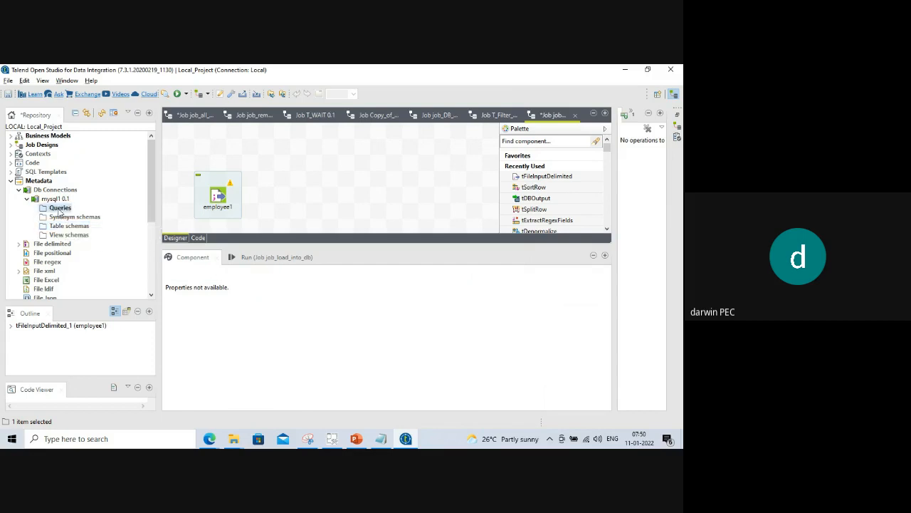
right_click(61, 208)
click(81, 216)
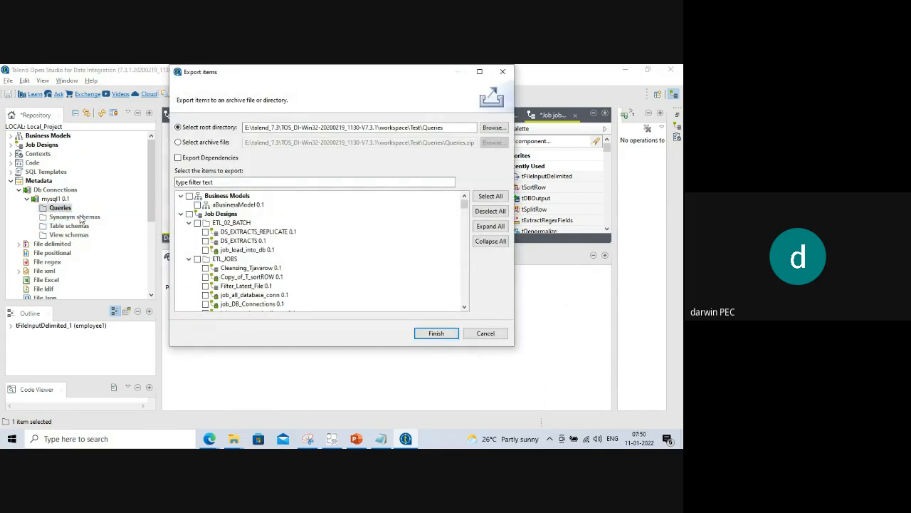
click(435, 333)
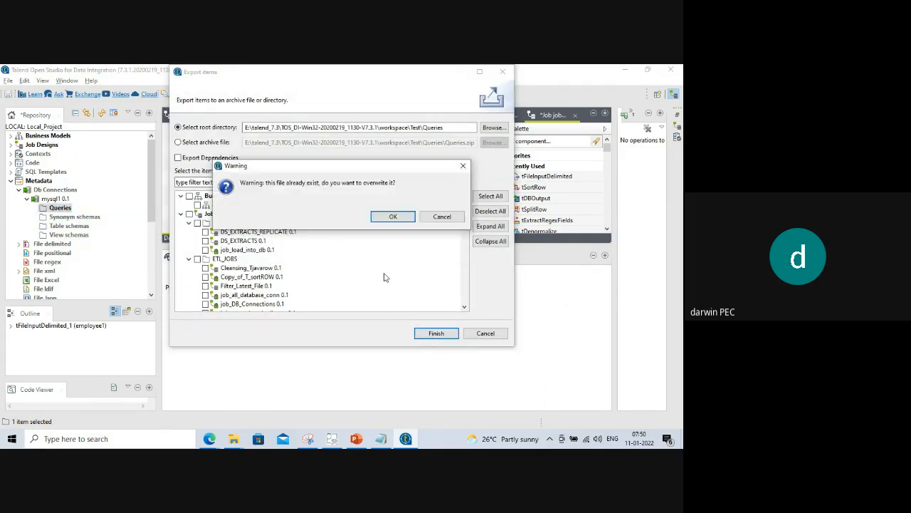
click(442, 216)
click(485, 334)
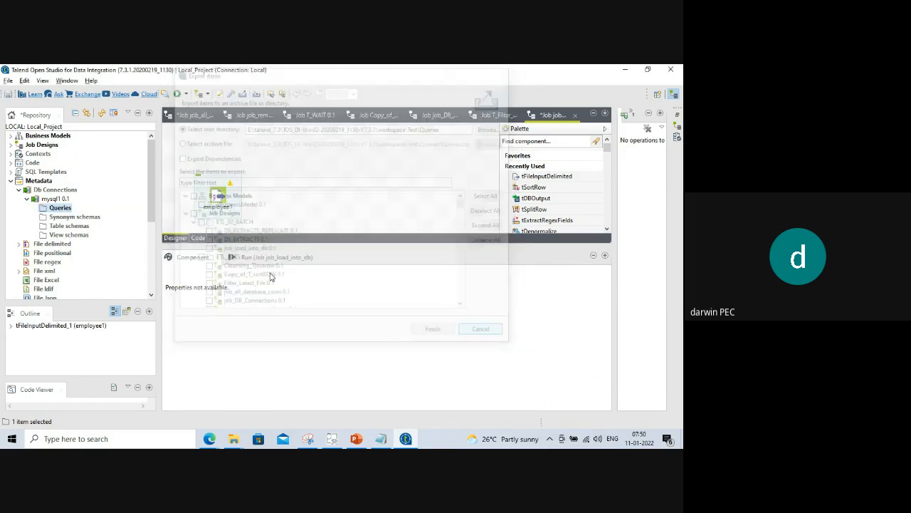
Select the mysql1 0.1 connection and make the job design canvas taller.
right_click(55, 200)
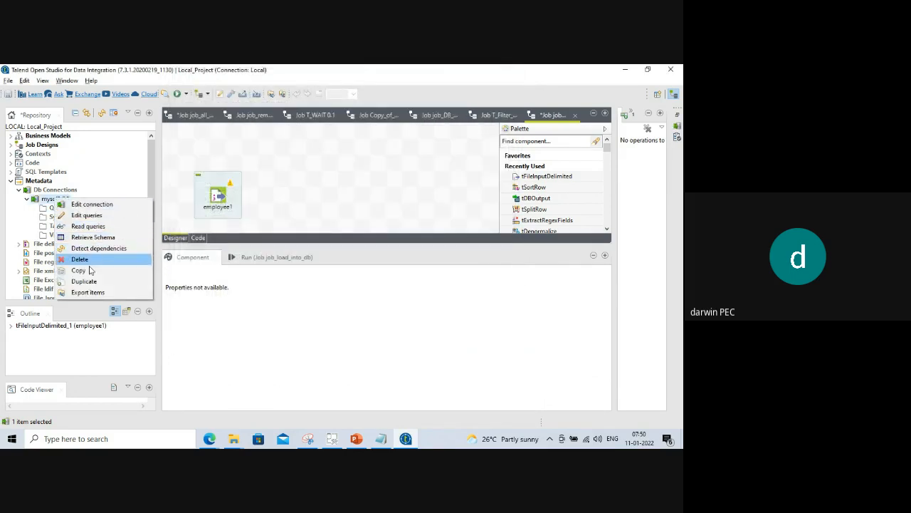
click(321, 288)
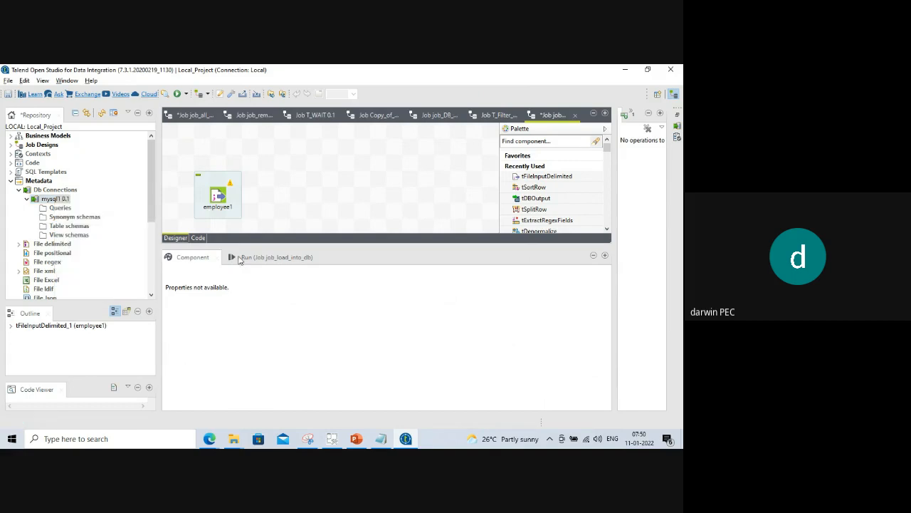
click(51, 190)
click(52, 198)
right_click(49, 202)
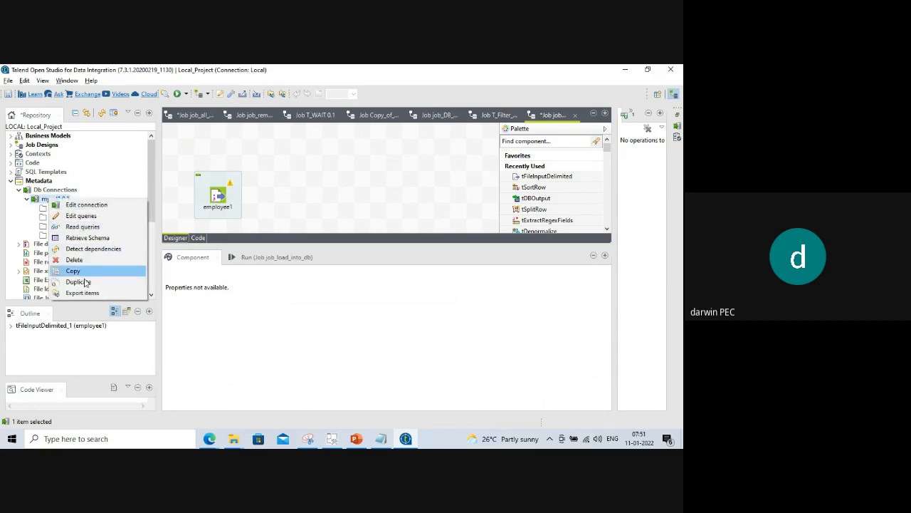
click(283, 304)
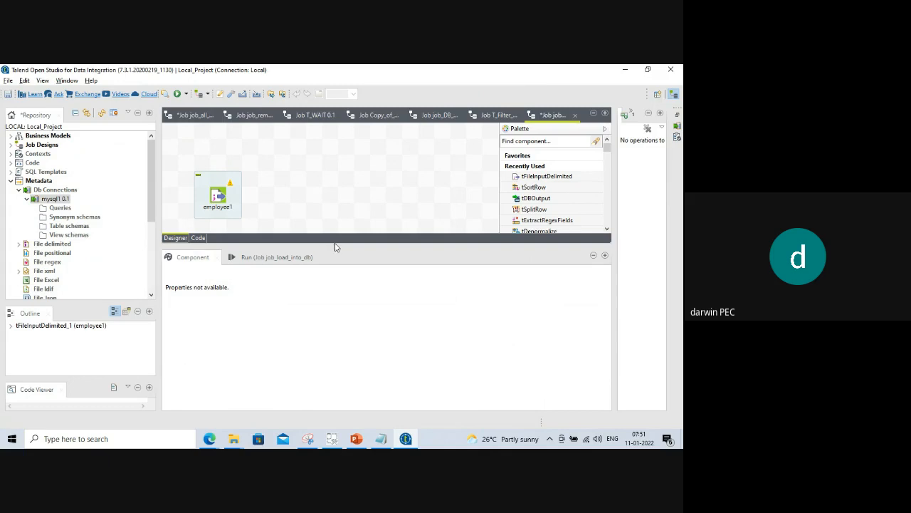
drag(334, 242, 334, 307)
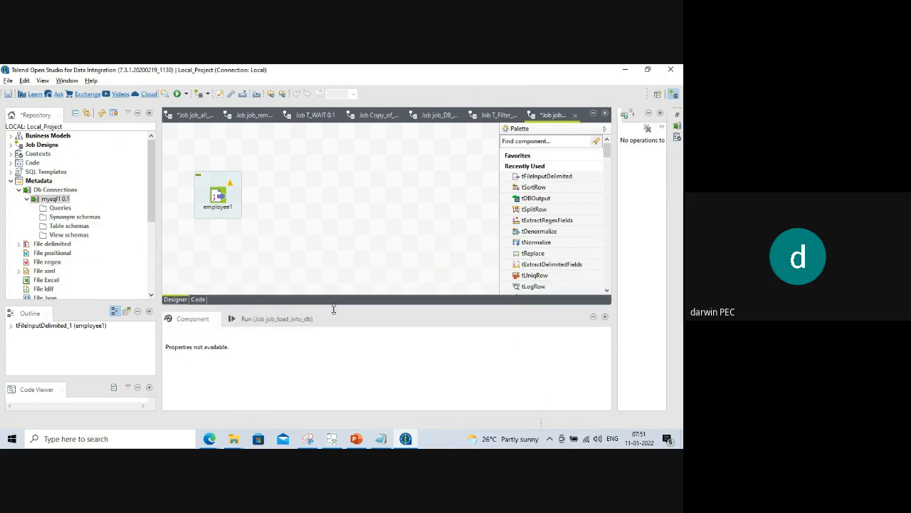
Open the Table schemas export window and close it without exporting anything.
right_click(70, 226)
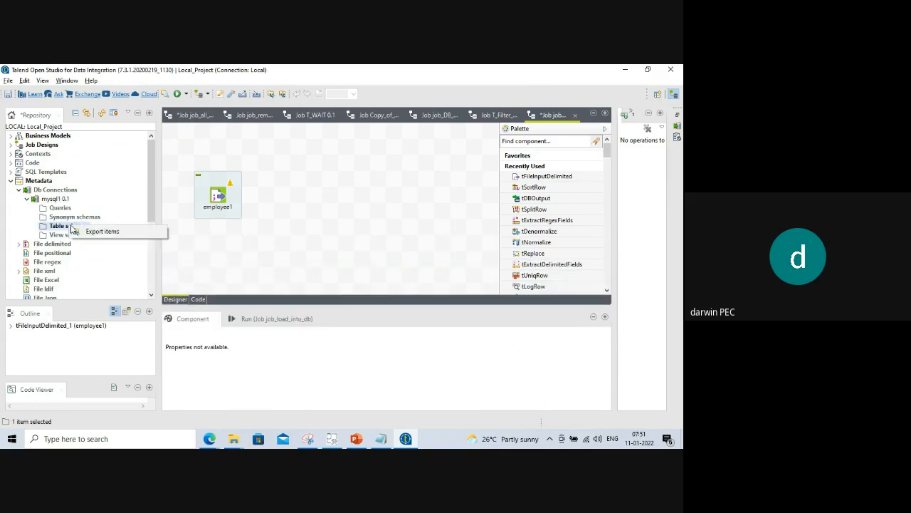
click(99, 232)
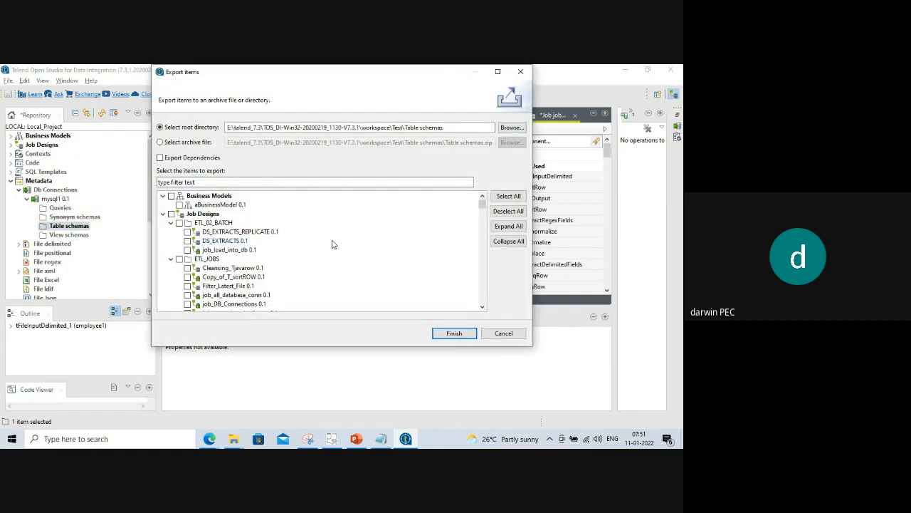
scroll(334, 256, down, 5)
scroll(339, 269, down, 10)
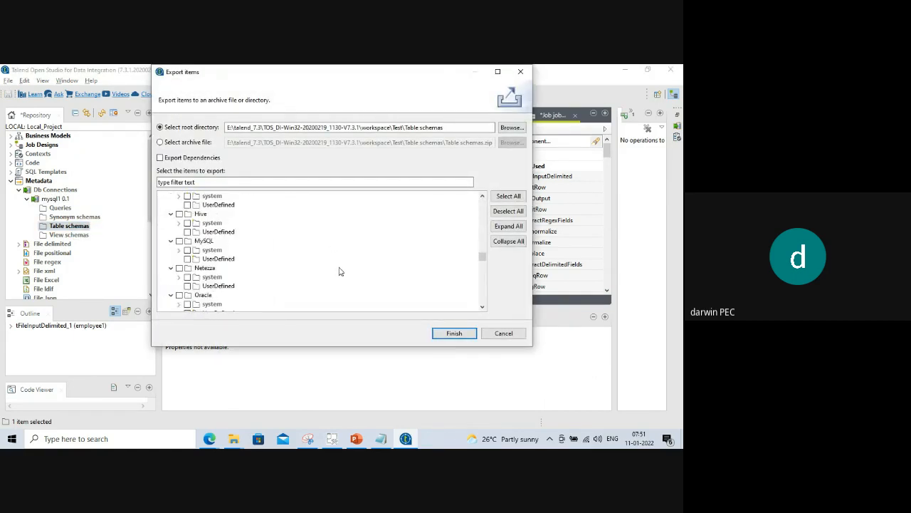
scroll(339, 270, up, 15)
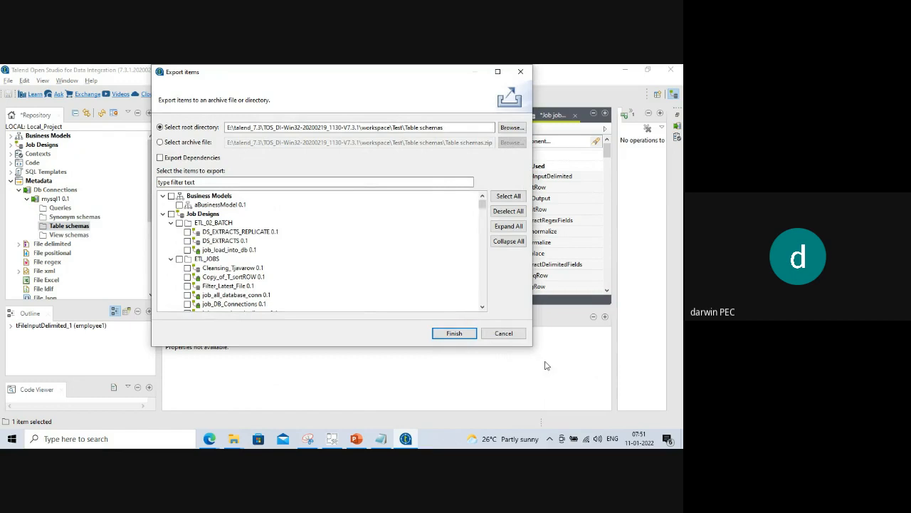
click(504, 334)
scroll(259, 249, down, 10)
scroll(259, 250, up, 5)
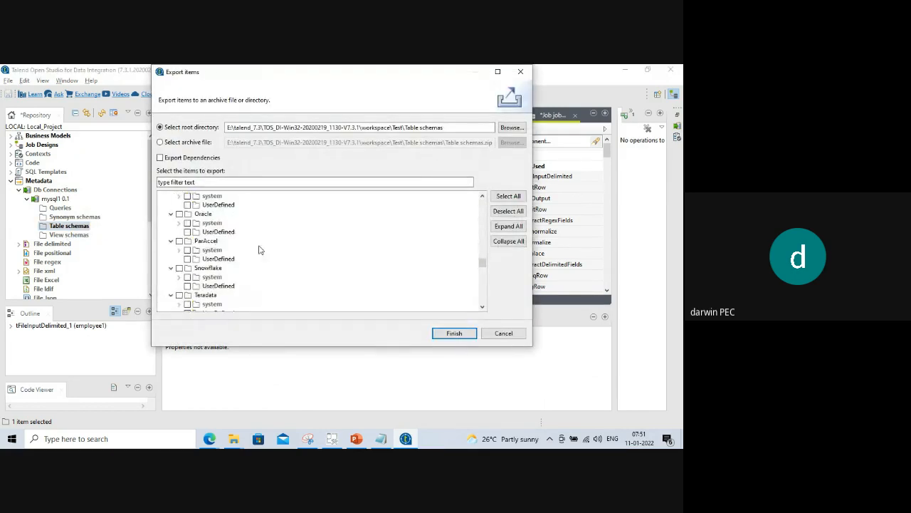
scroll(259, 249, down, 5)
click(503, 332)
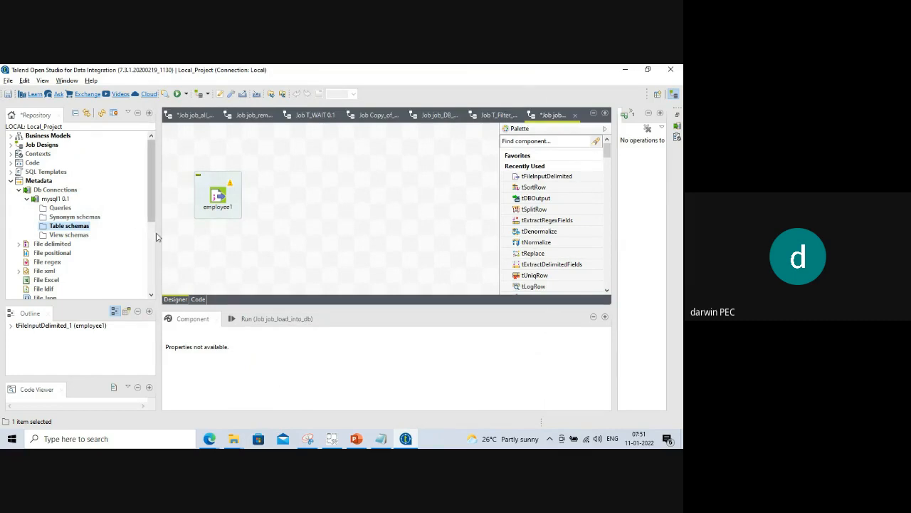
Narrow the Repository panel, collapse mysql1, and bring up the Db Connections context menu.
drag(160, 237, 137, 230)
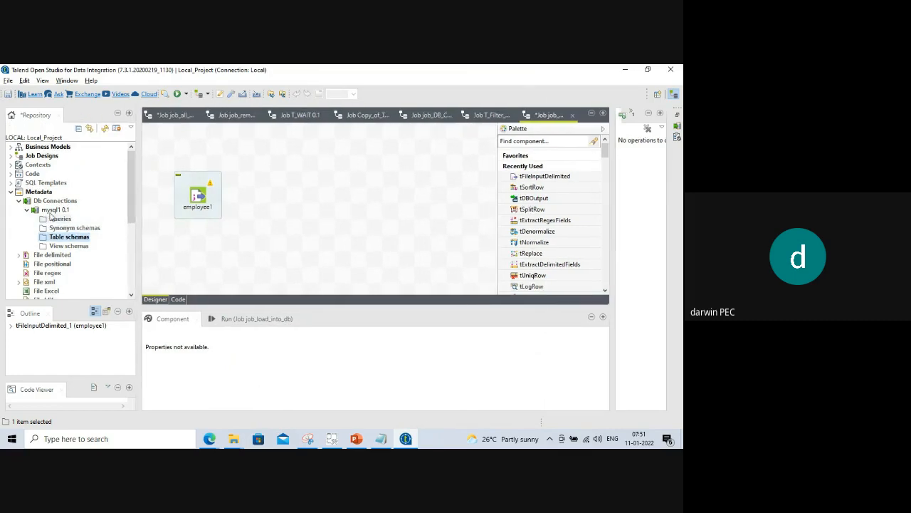
click(27, 210)
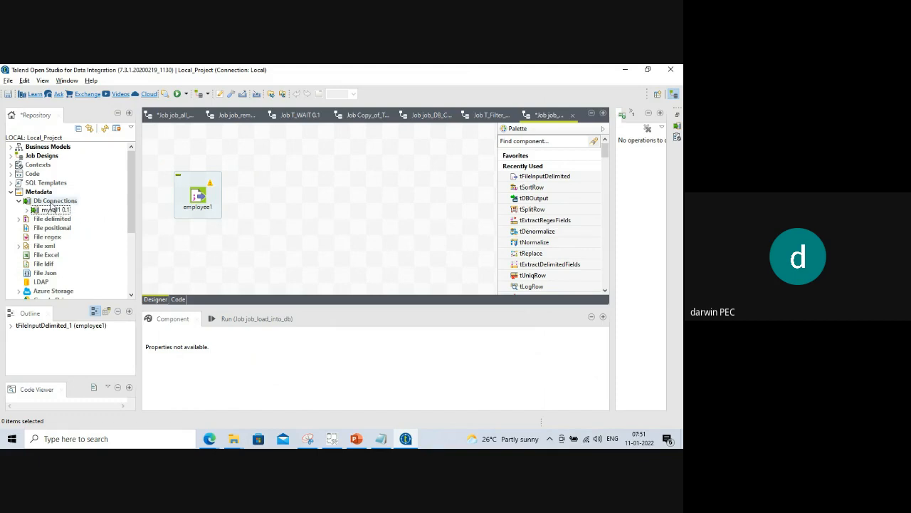
click(51, 202)
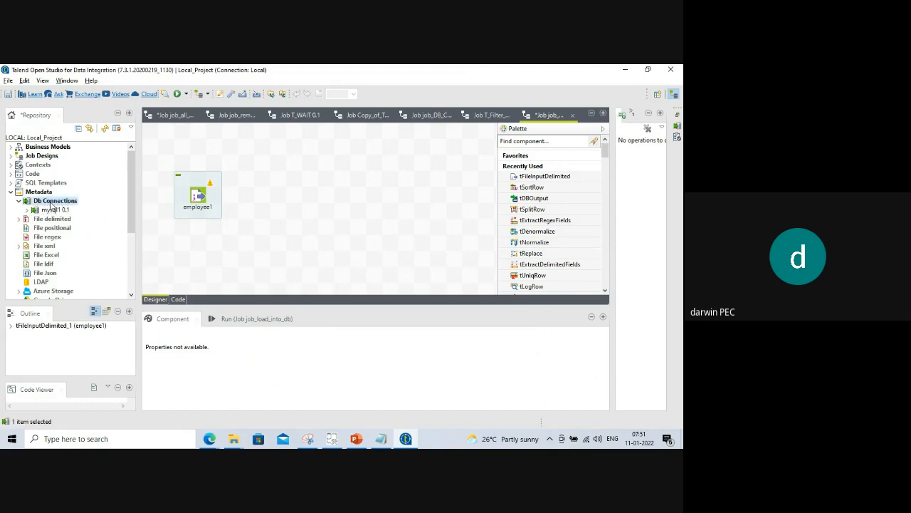
right_click(51, 205)
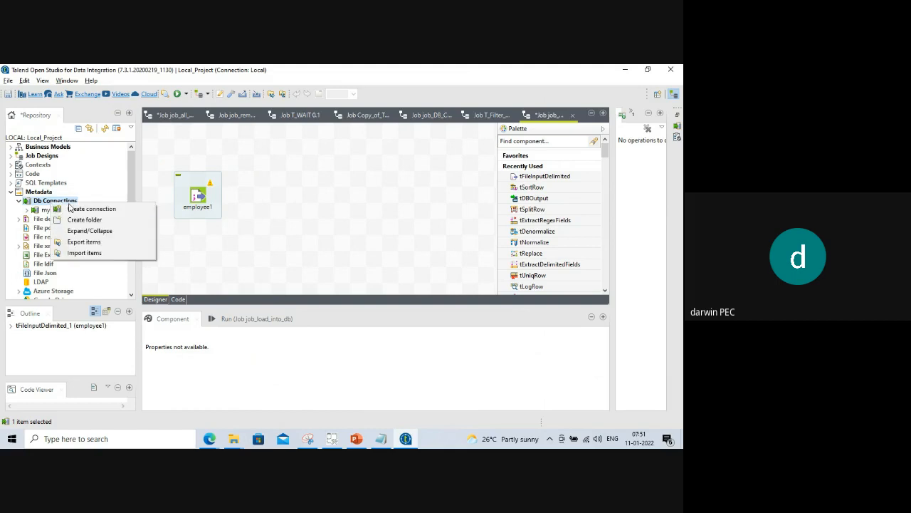
Create a new connection named postgres with PostgreSQL as the DB type.
click(80, 209)
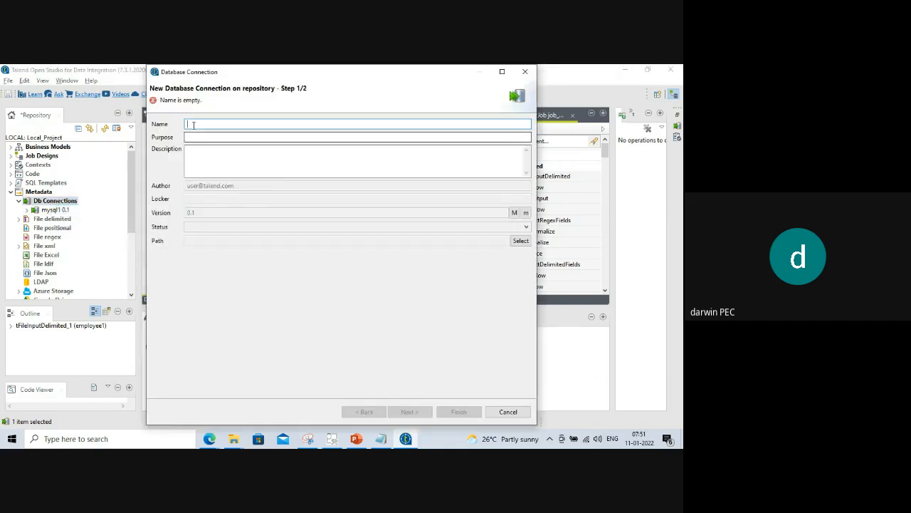
text(postgres)
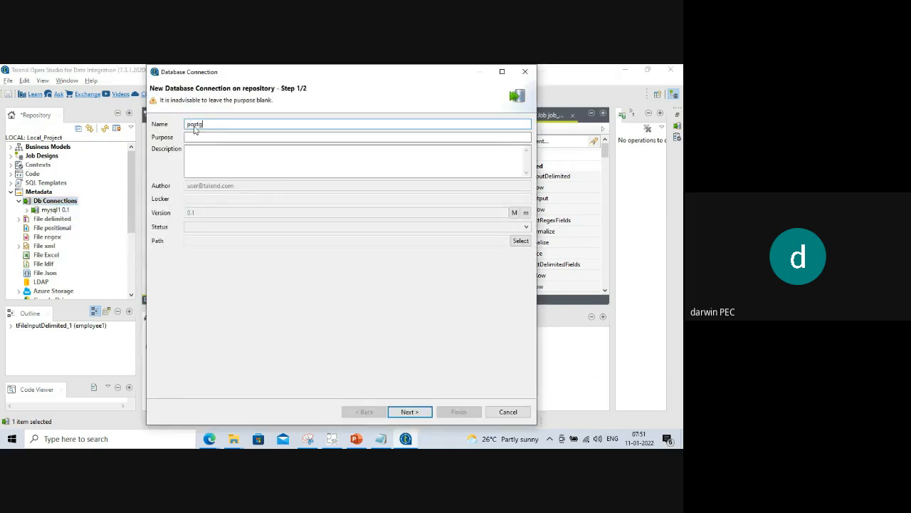
click(410, 412)
click(237, 126)
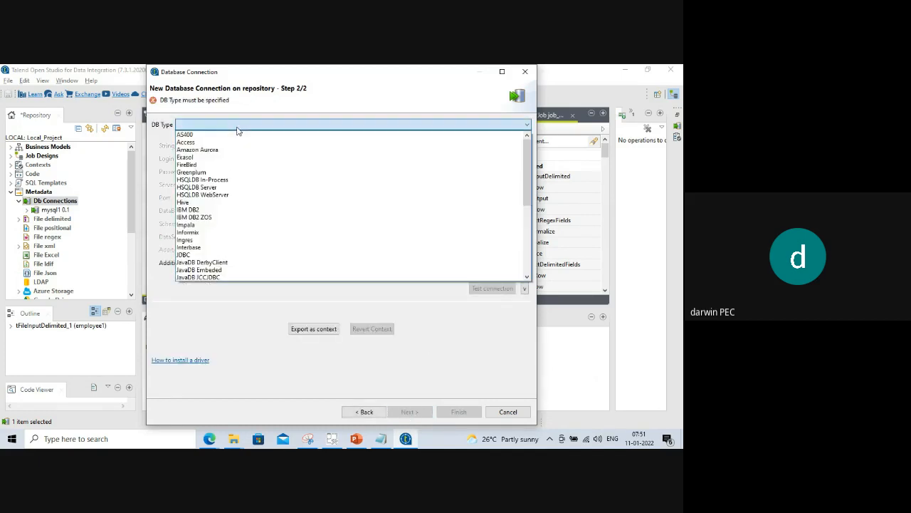
scroll(228, 245, down, 1)
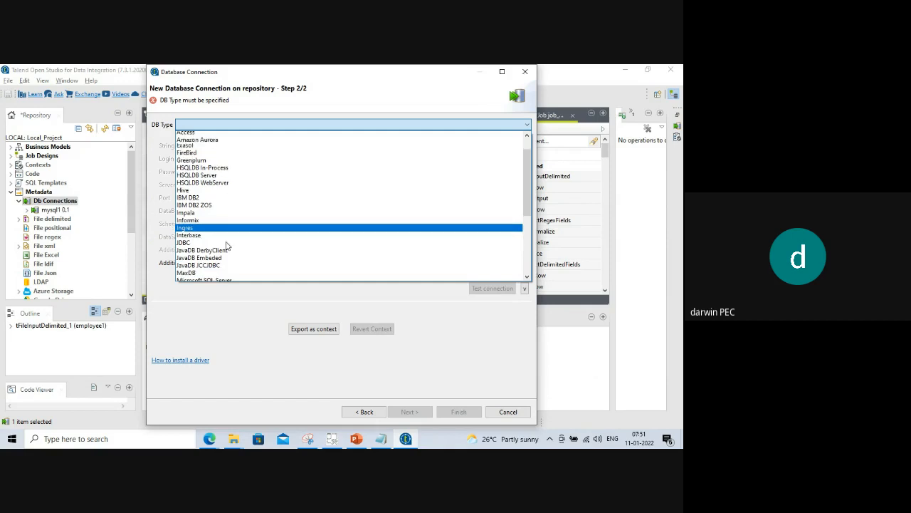
scroll(221, 193, up, 1)
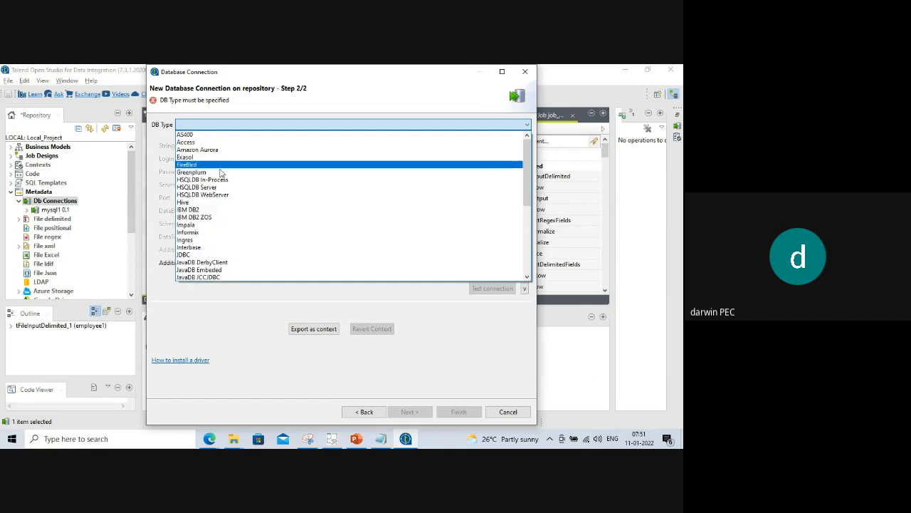
scroll(219, 214, down, 2)
scroll(218, 260, down, 1)
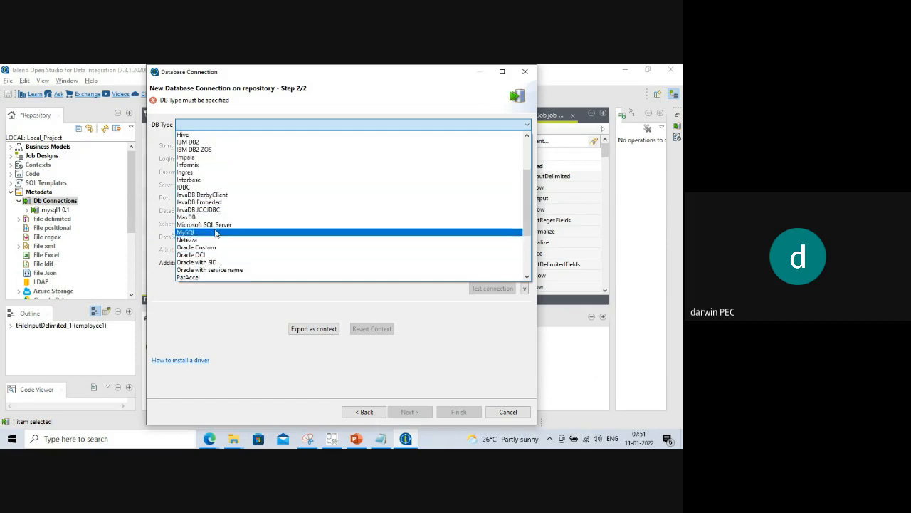
scroll(222, 245, down, 3)
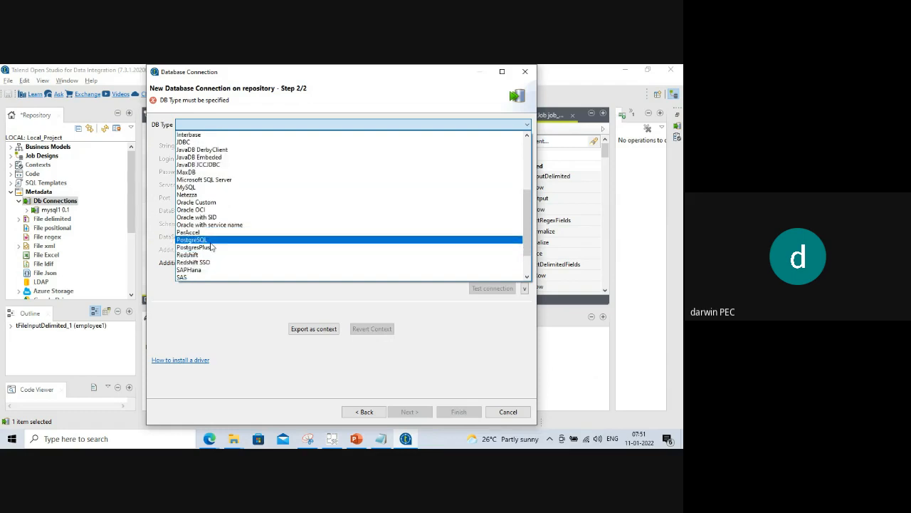
click(228, 239)
Enter login postgres, the account password, server 127.0.0.1, database postgres and schema public.
click(241, 172)
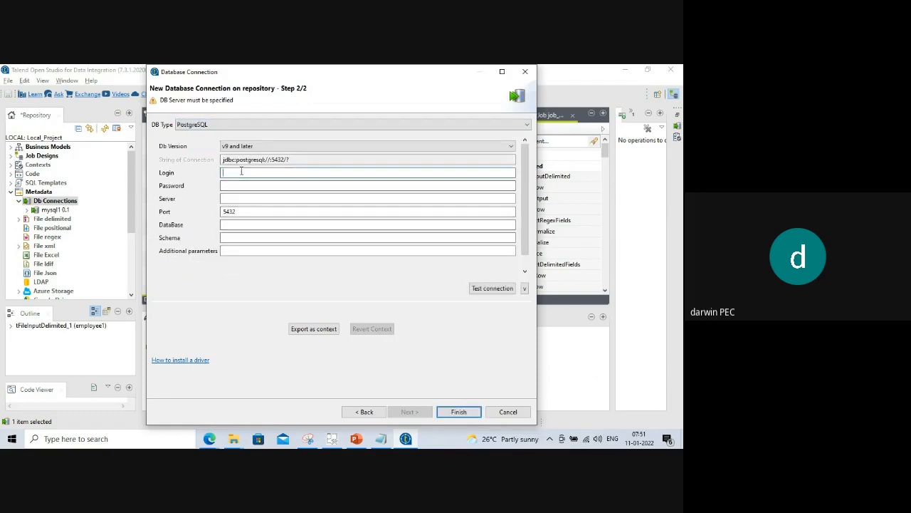
text(postgres)
click(240, 184)
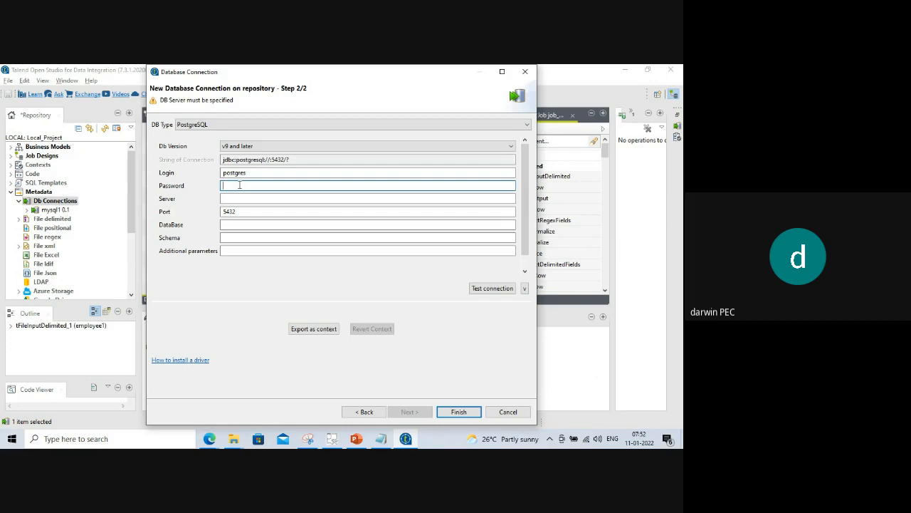
text(123456)
click(235, 199)
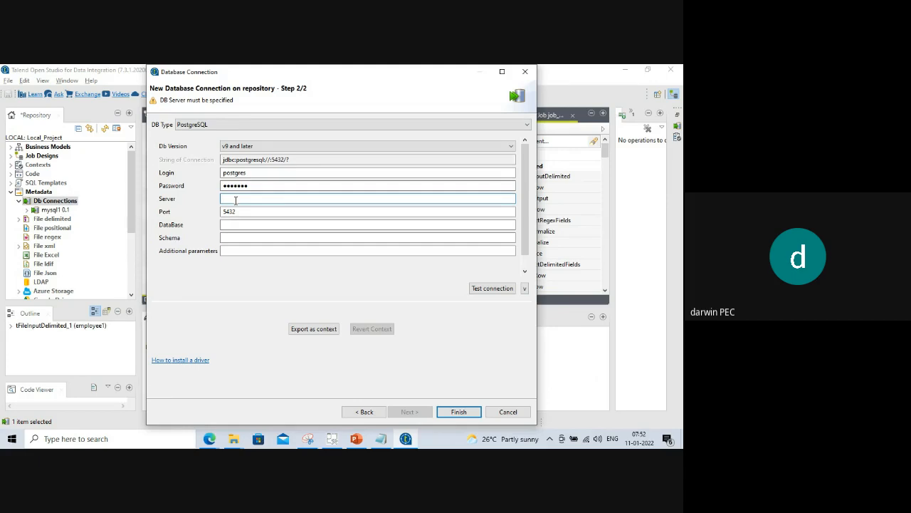
text(127)
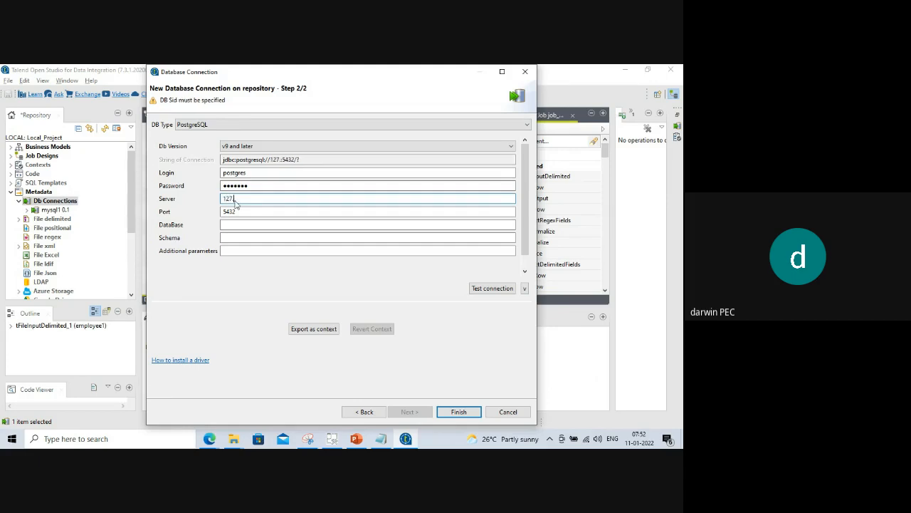
text(.0.0.1)
click(234, 224)
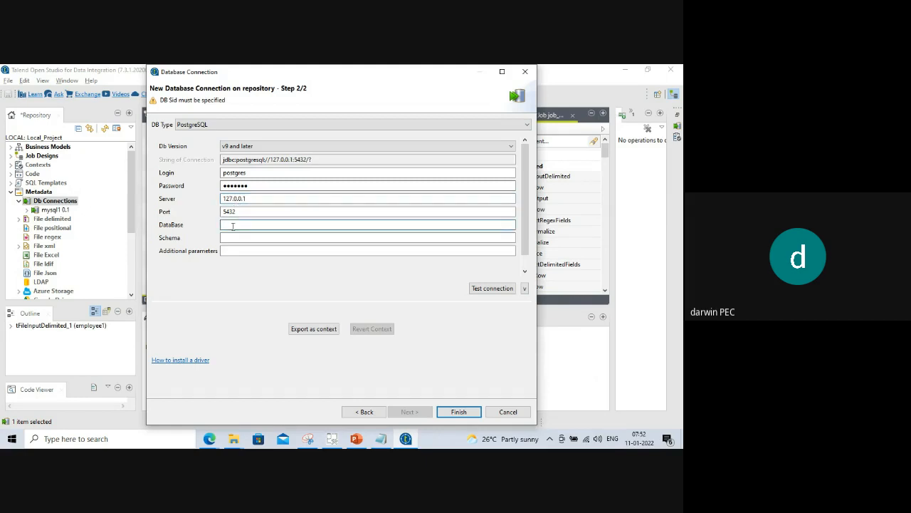
text(p)
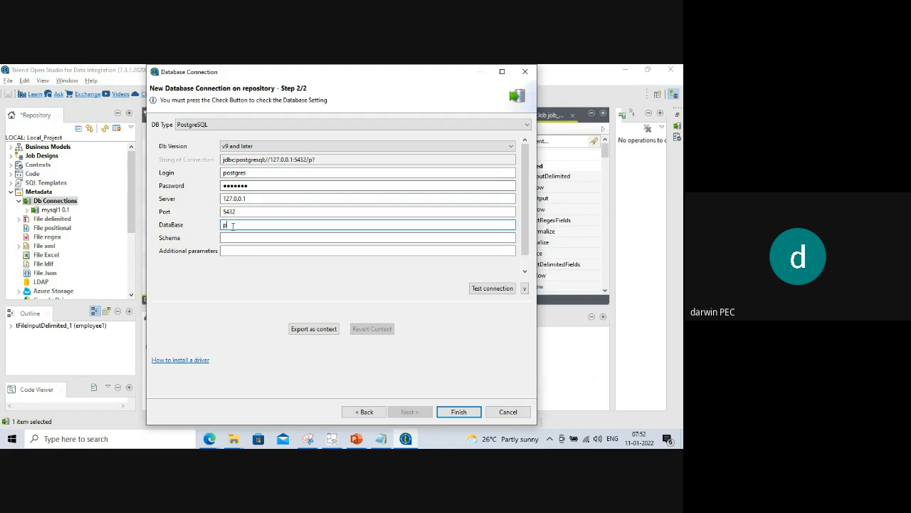
key(BackSpace)
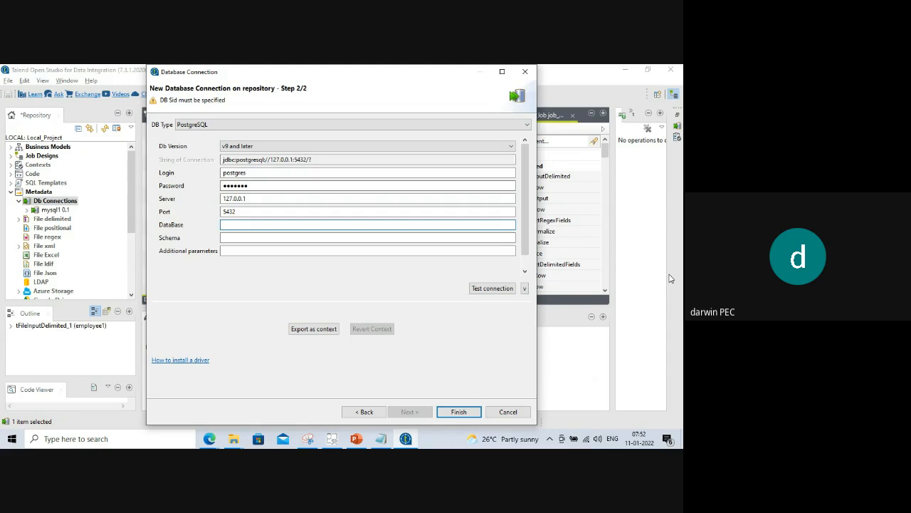
text(postgres)
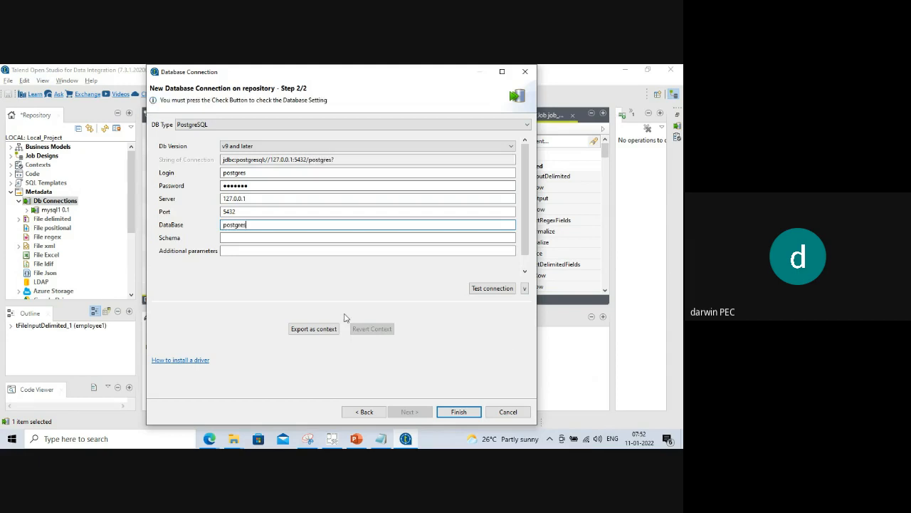
click(242, 238)
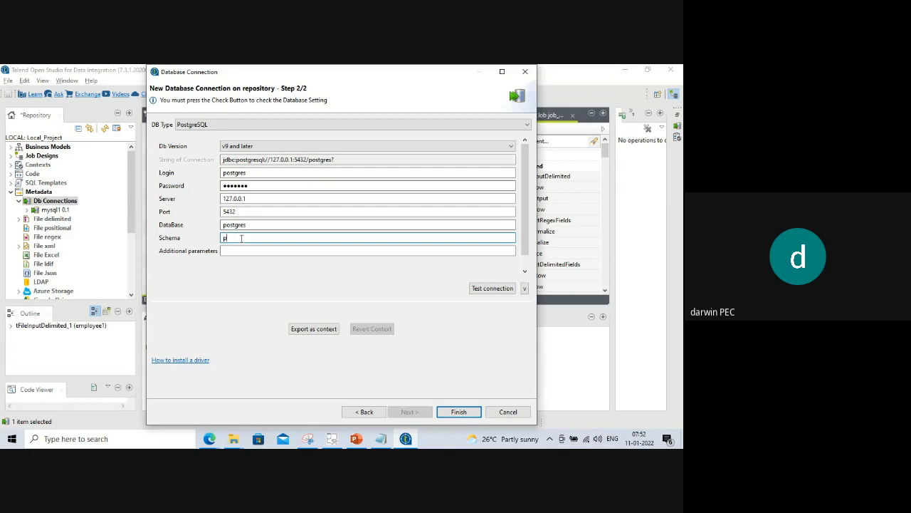
text(public)
Test the connection successfully and save it as postgres 0.1.
click(491, 288)
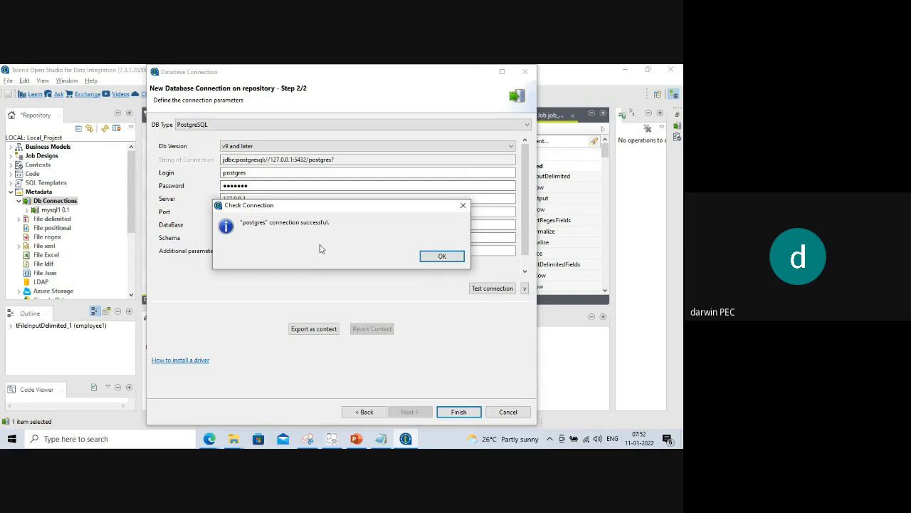
click(430, 257)
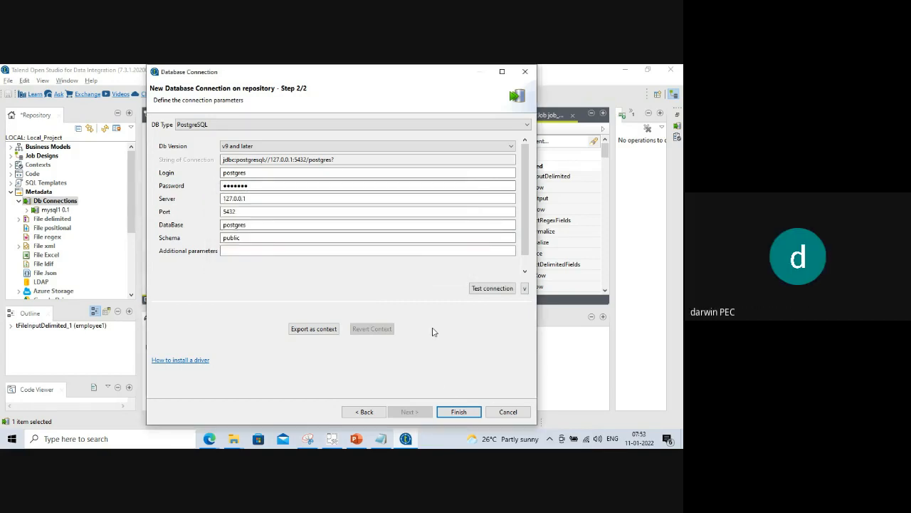
click(459, 411)
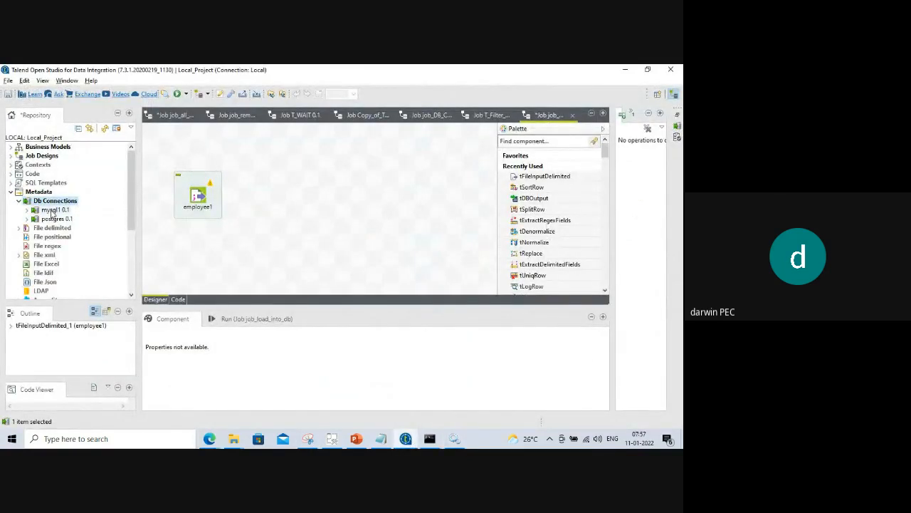
Drop mysql1 and postgres onto the canvas as tDBOutput (MySQL) and tDBOutput (PostgreSQL) components.
drag(51, 212, 390, 173)
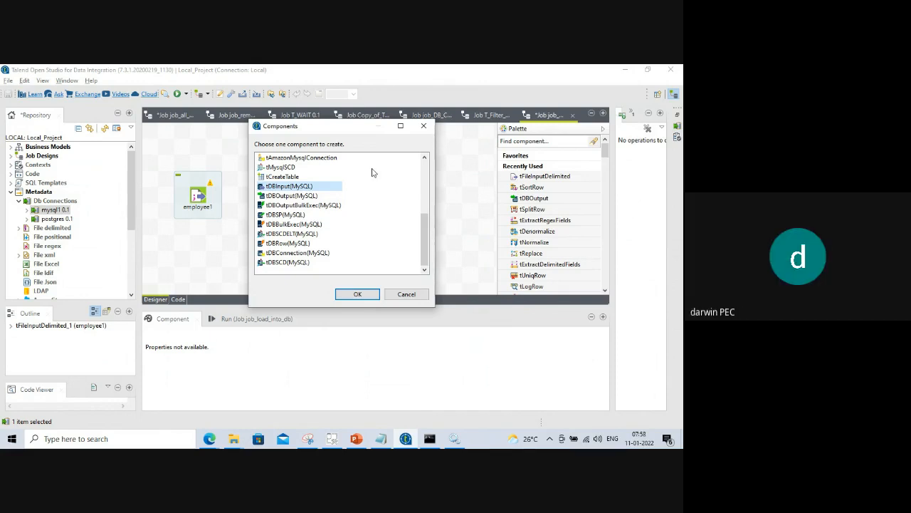
click(298, 197)
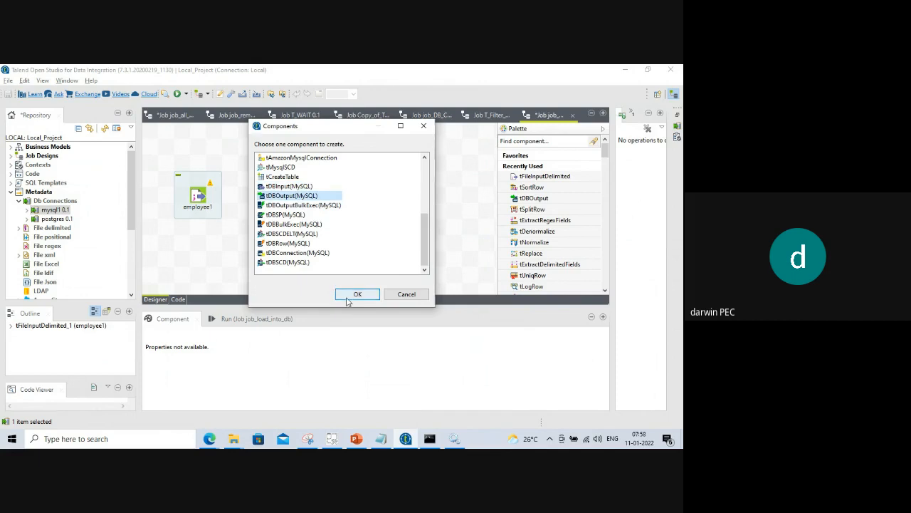
click(357, 295)
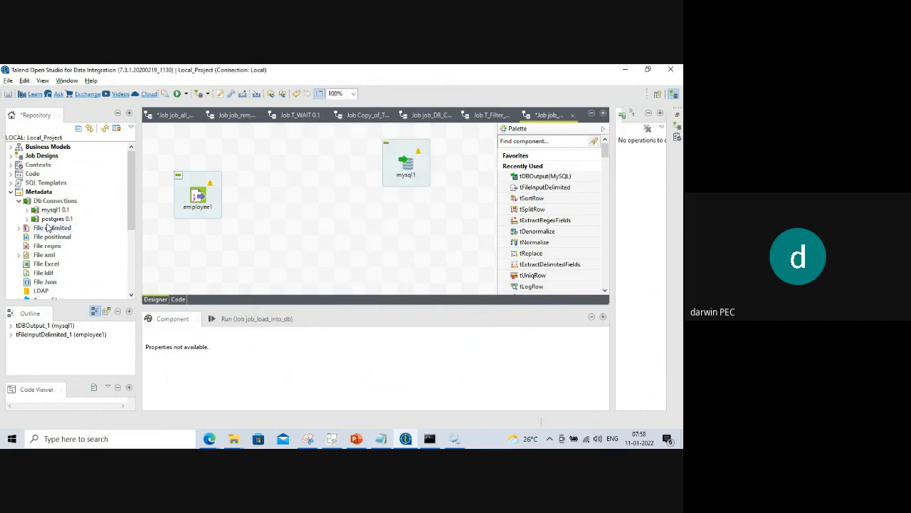
drag(51, 218, 420, 244)
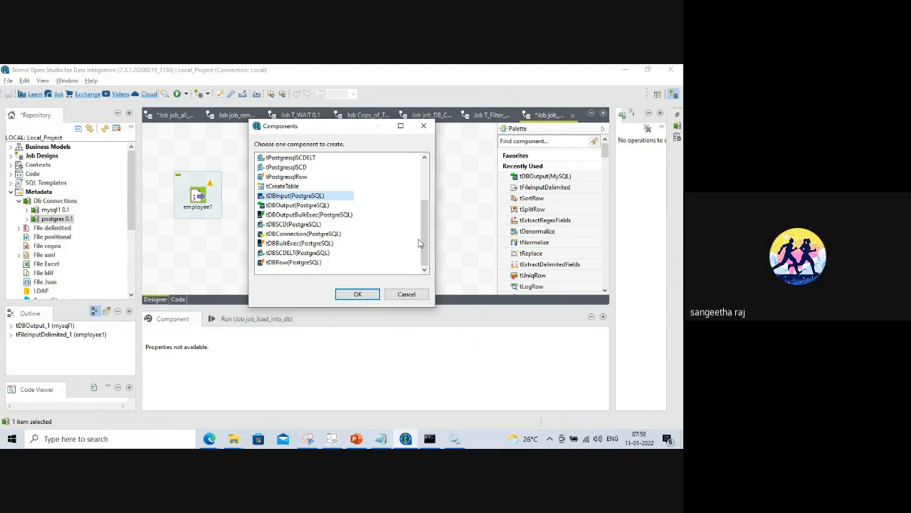
click(298, 205)
click(358, 293)
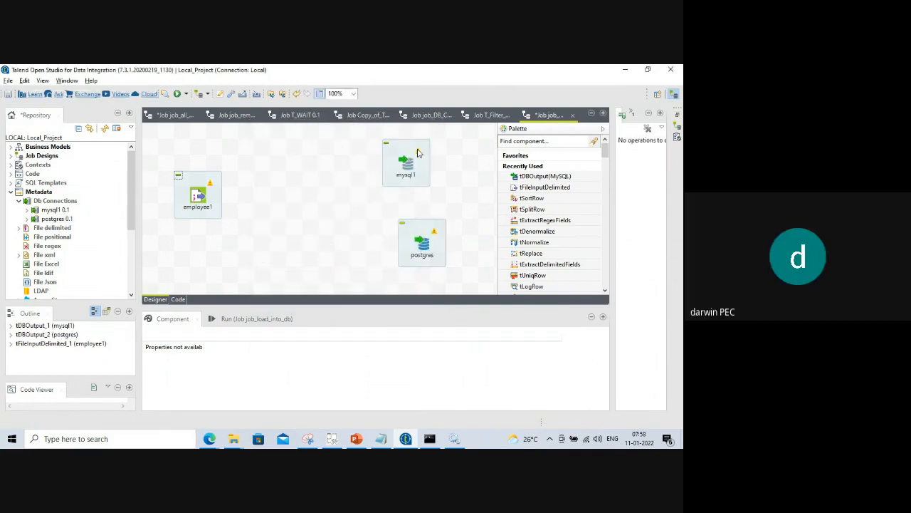
drag(407, 158, 424, 158)
Link employee1 directly to mysql1 with a Main row, then nudge postgres slightly lower.
click(197, 198)
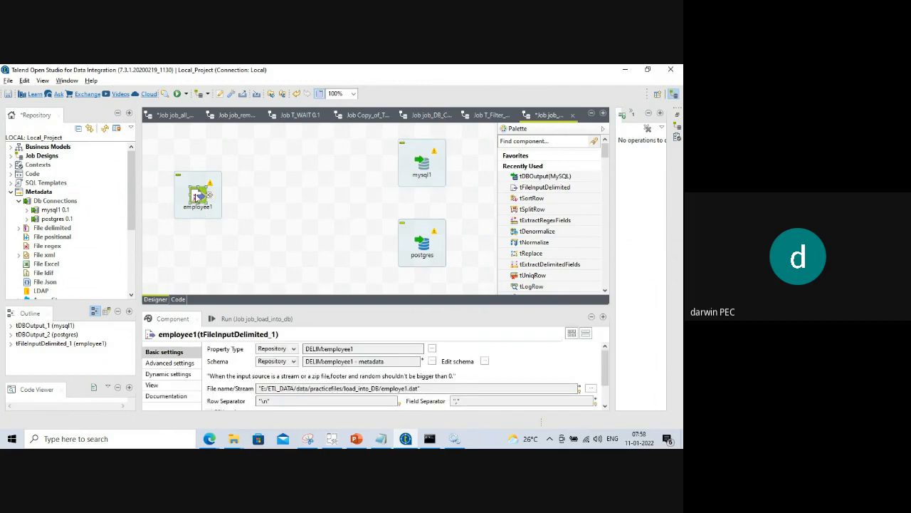
right_click(197, 198)
mouse_move(226, 201)
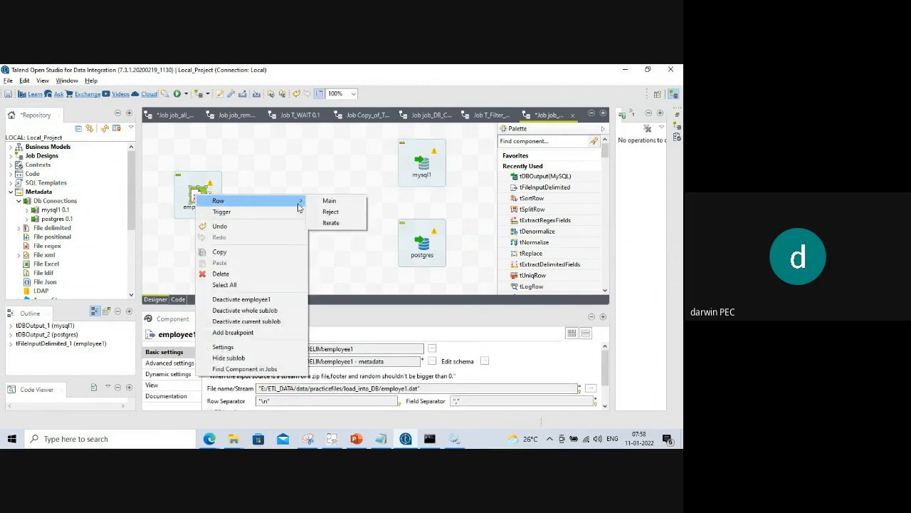
click(328, 202)
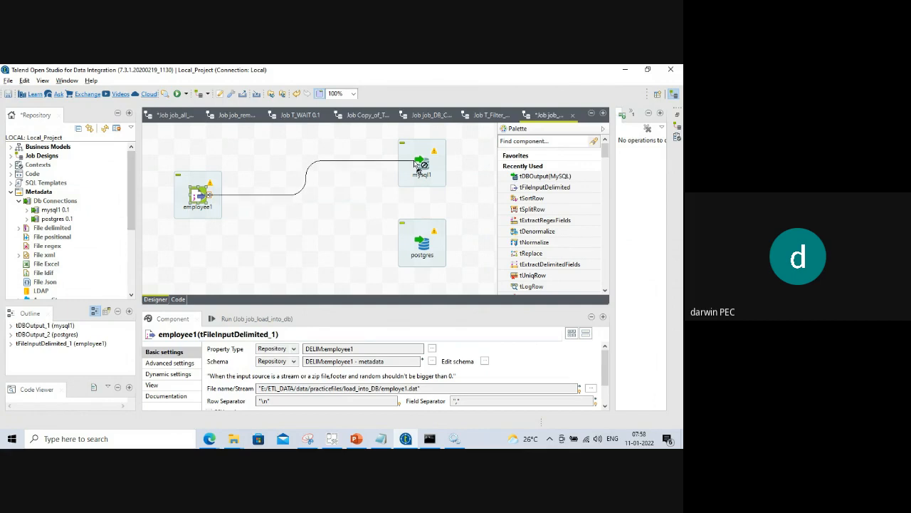
click(422, 177)
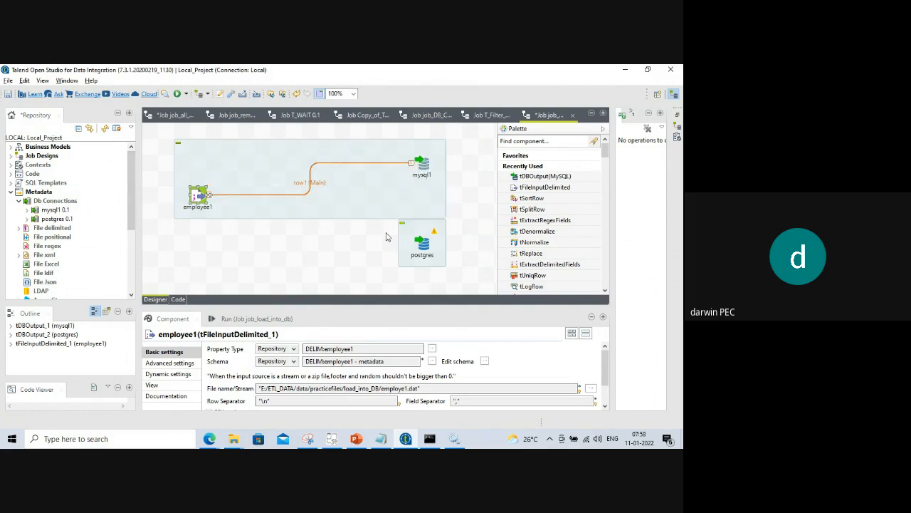
click(420, 229)
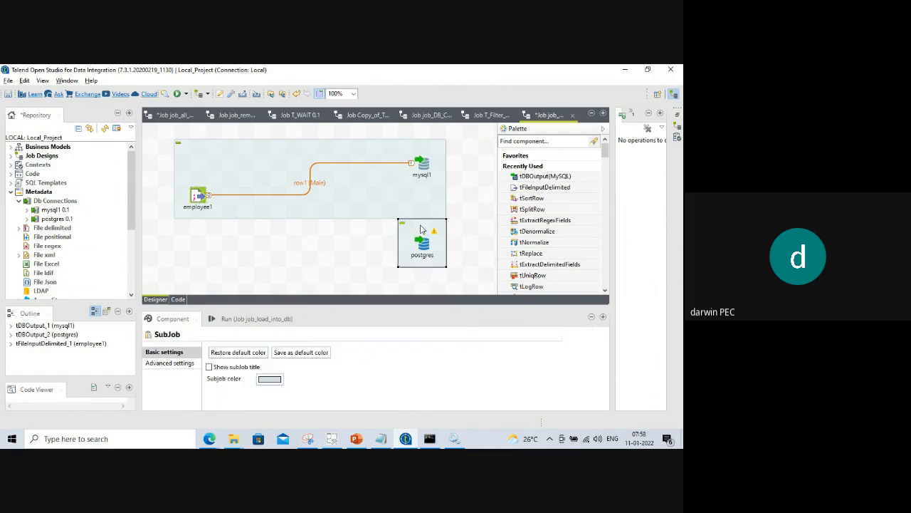
drag(420, 229, 420, 245)
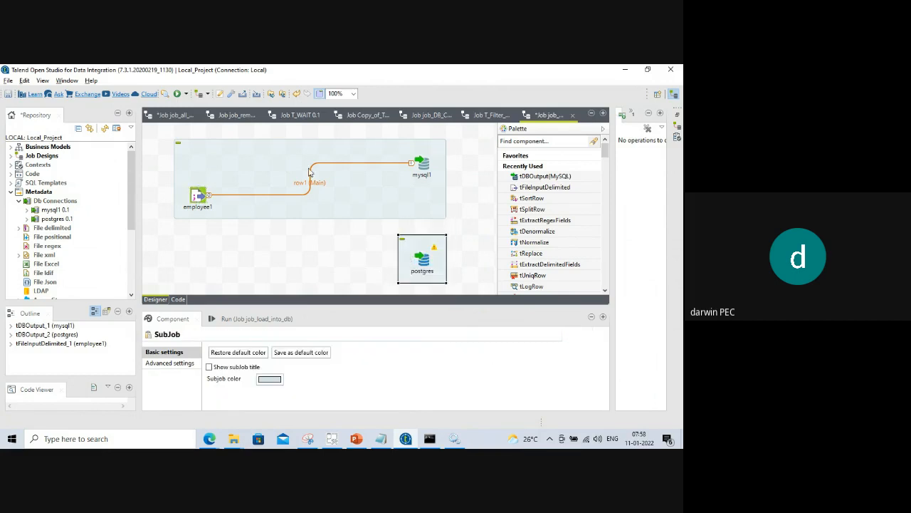
Delete the row1 link from employee1 to mysql1 and search the canvas for 'trepli'.
click(203, 205)
right_click(203, 205)
mouse_move(295, 206)
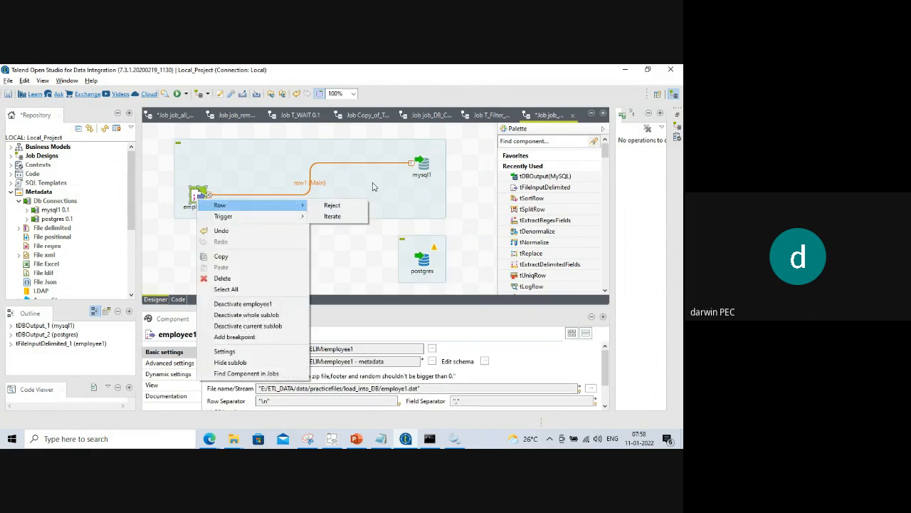
click(369, 189)
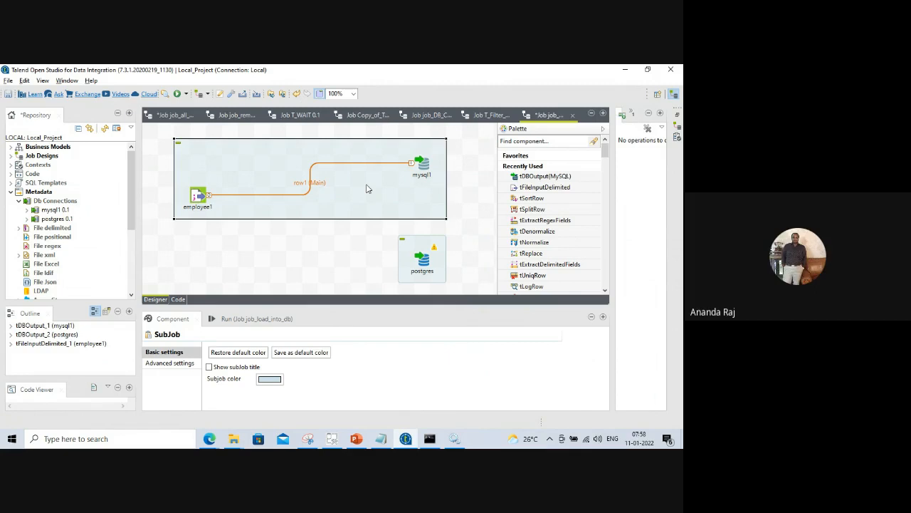
click(278, 197)
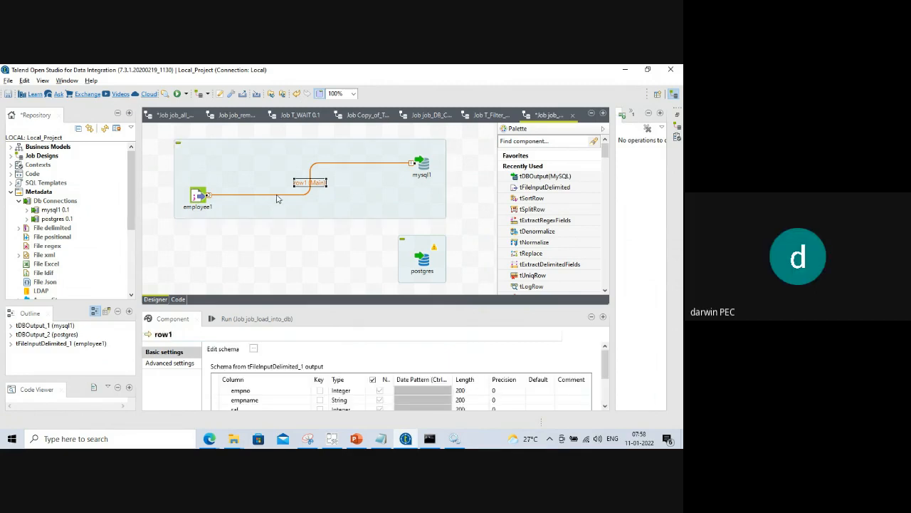
key(Delete)
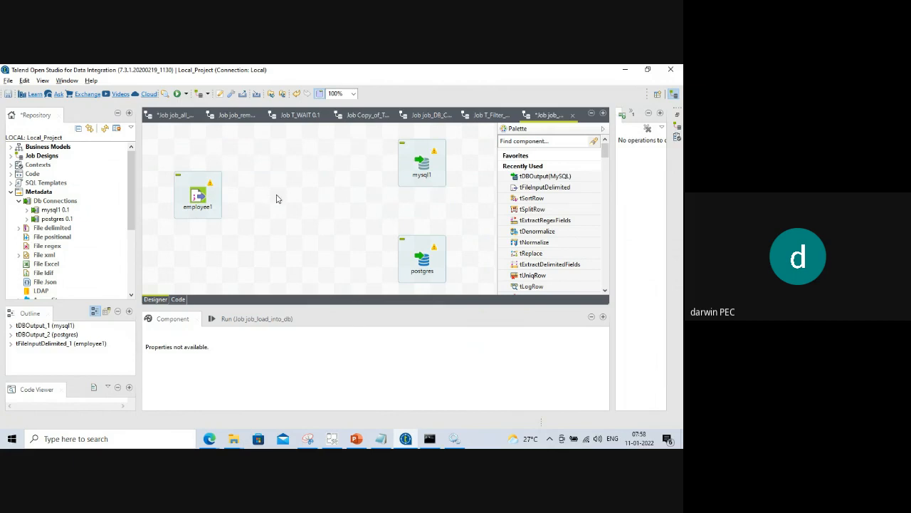
text(trepli)
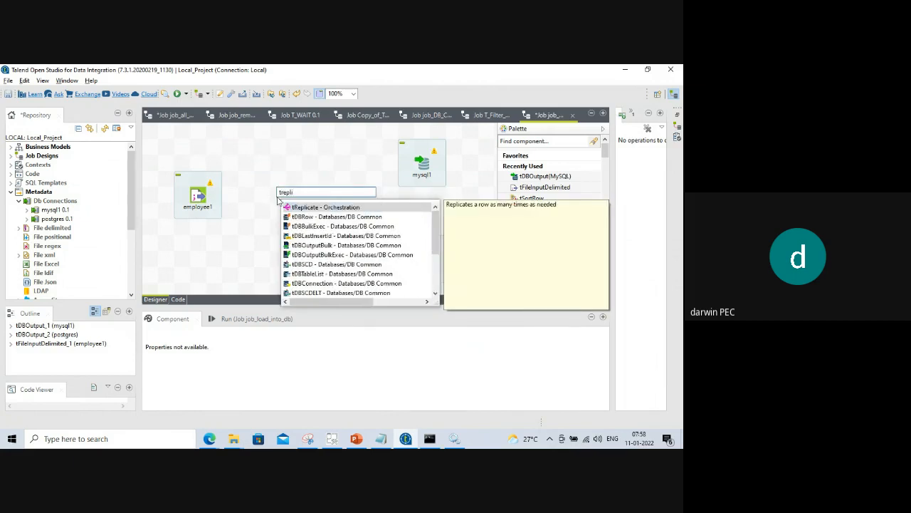
Add a tReplicate_1 component and feed employee1's Main row into it.
double_click(305, 209)
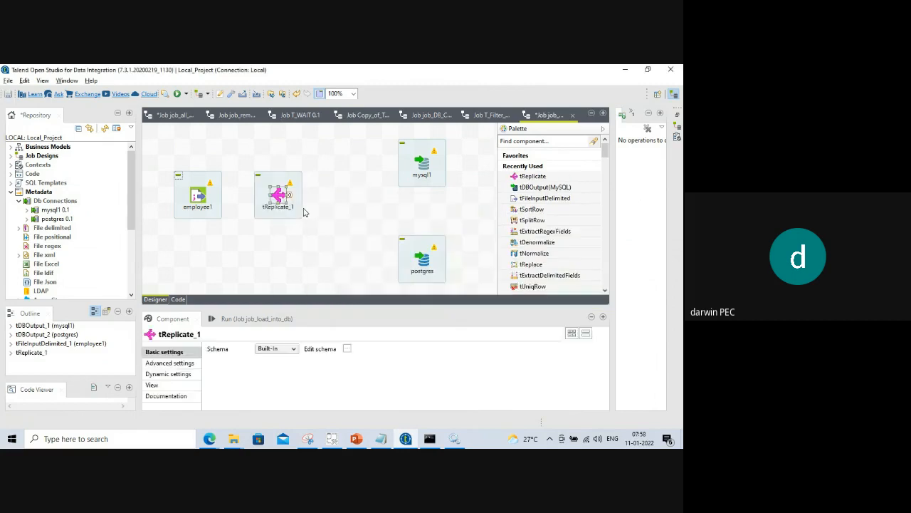
right_click(198, 201)
mouse_move(229, 206)
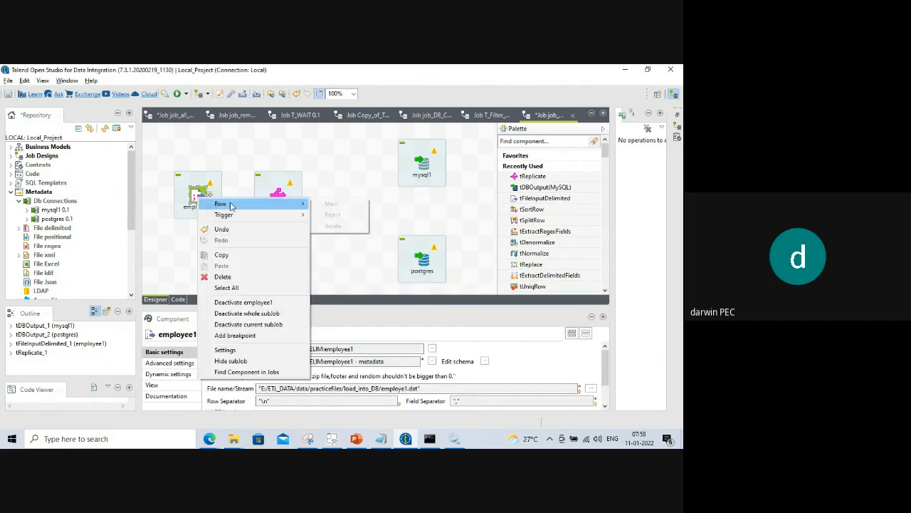
click(330, 204)
click(276, 198)
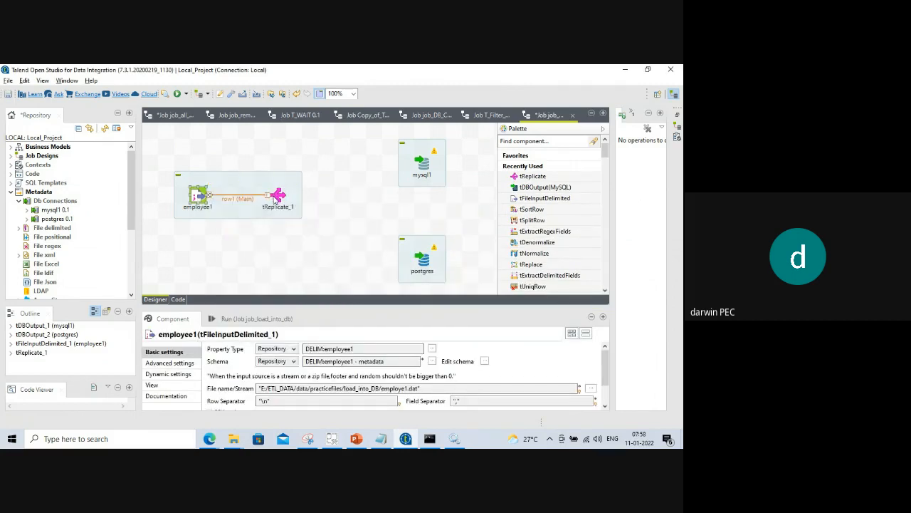
Connect tReplicate_1's Main outputs to both mysql1 (row2) and postgres (row3).
right_click(276, 198)
mouse_move(356, 201)
click(402, 203)
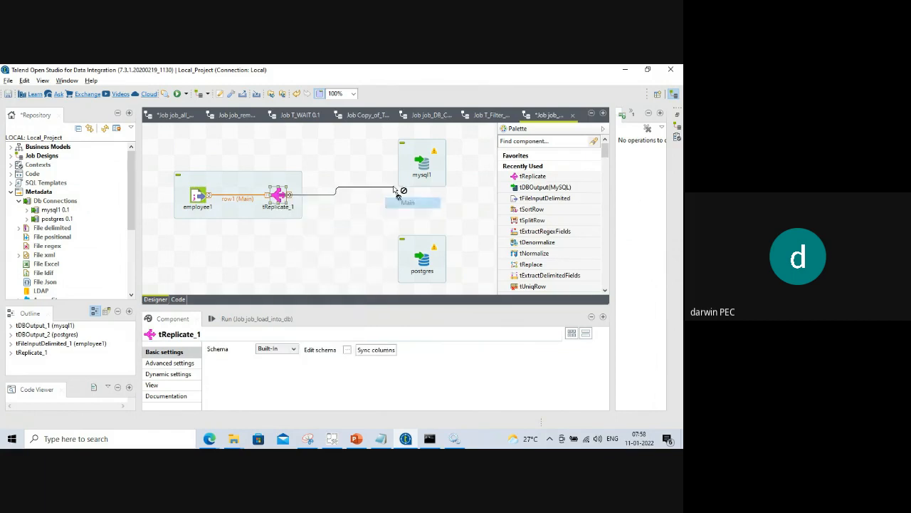
click(422, 164)
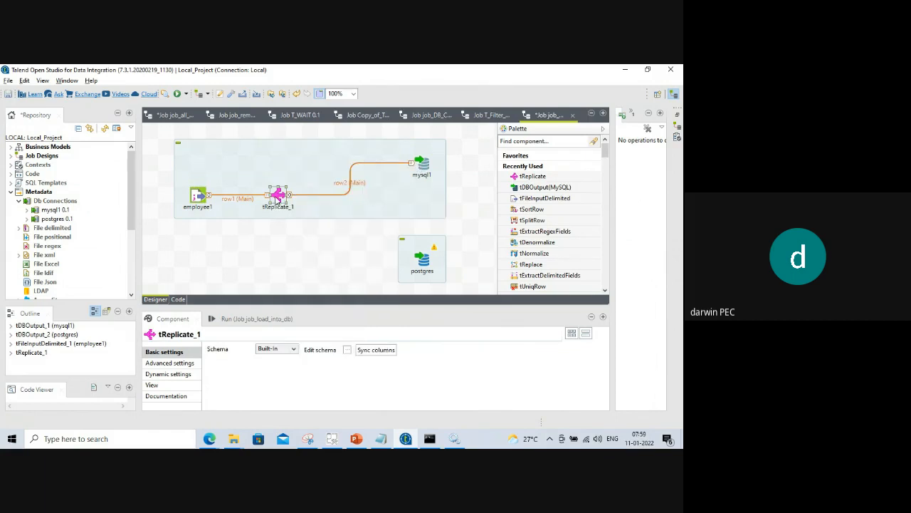
right_click(277, 198)
mouse_move(350, 203)
click(399, 204)
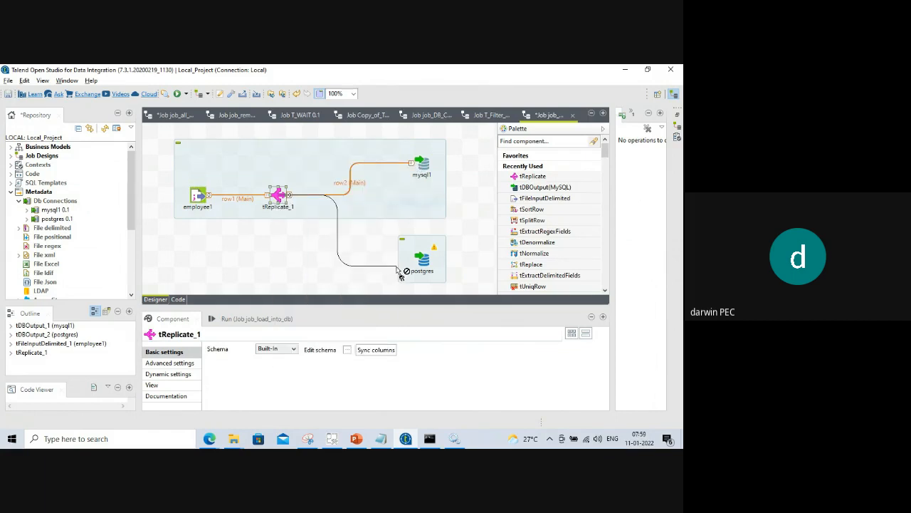
click(421, 260)
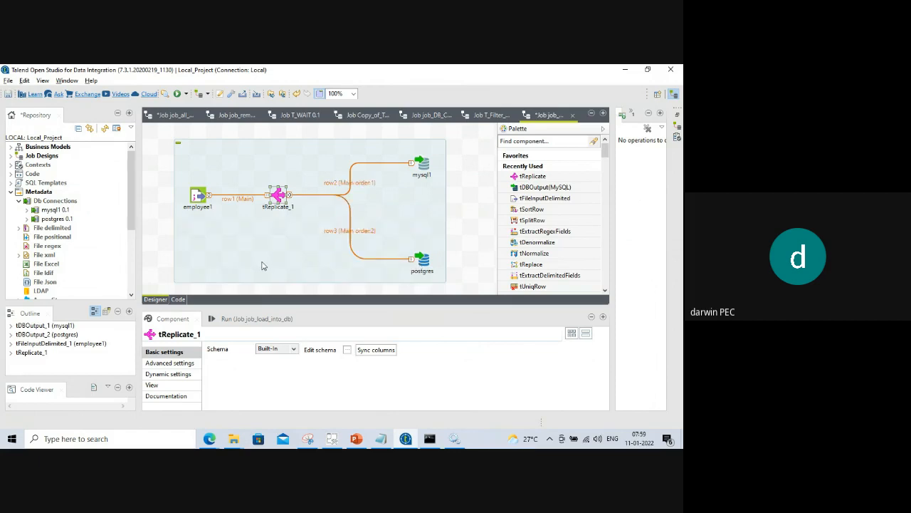
Enter ETL_JOB as mysql1's target table and expand the Action on table choices.
click(424, 166)
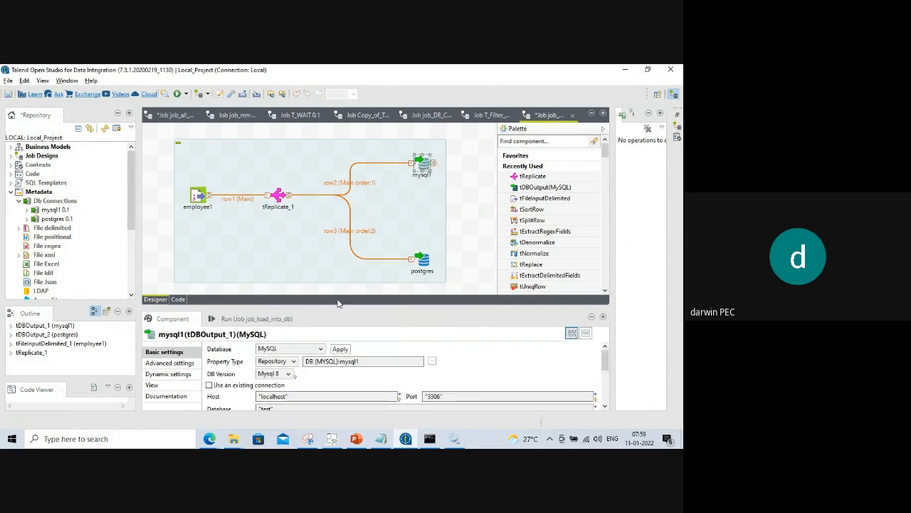
drag(331, 307, 334, 229)
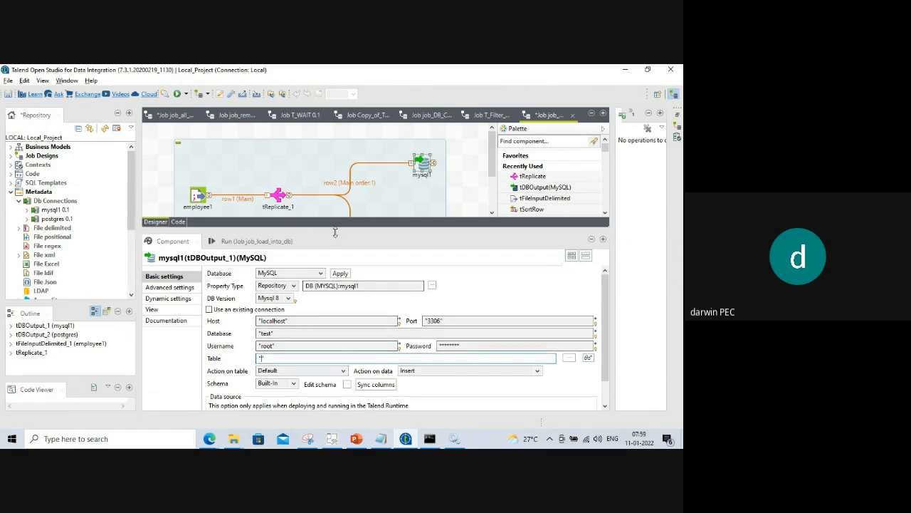
drag(335, 229, 340, 186)
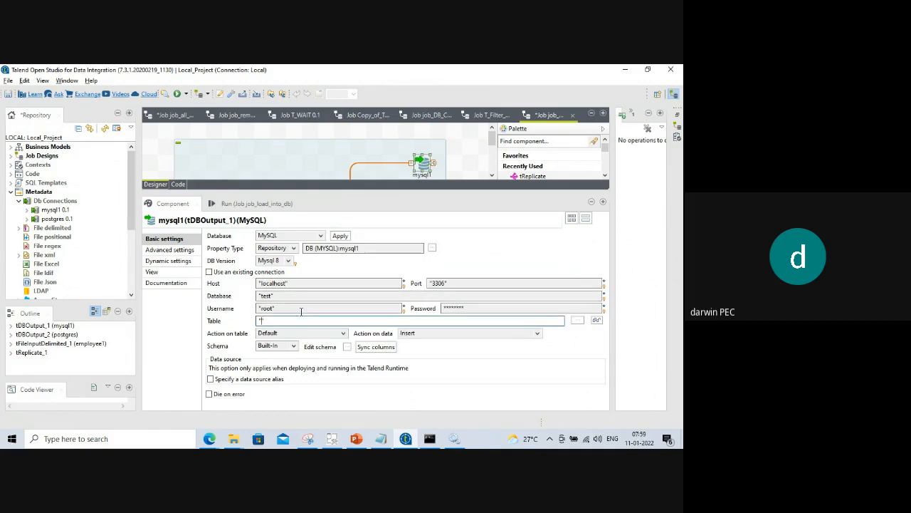
text(TL_)
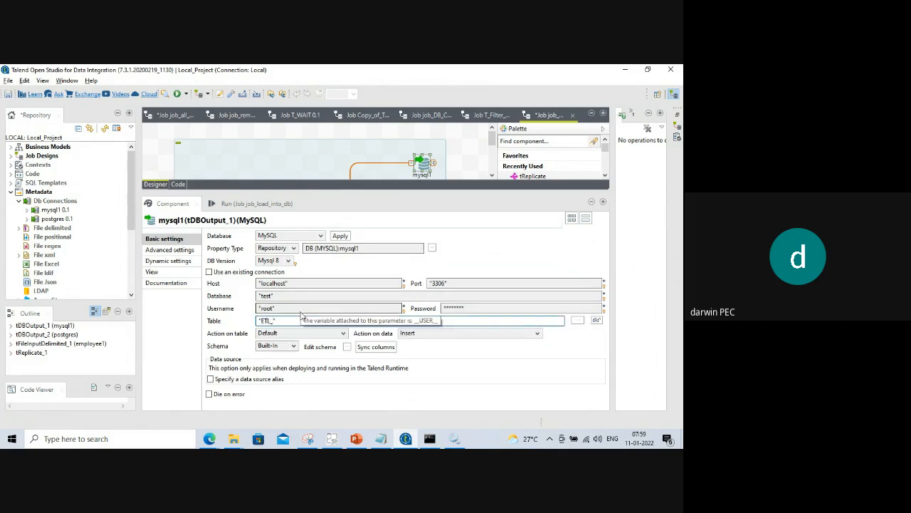
text(JOB)
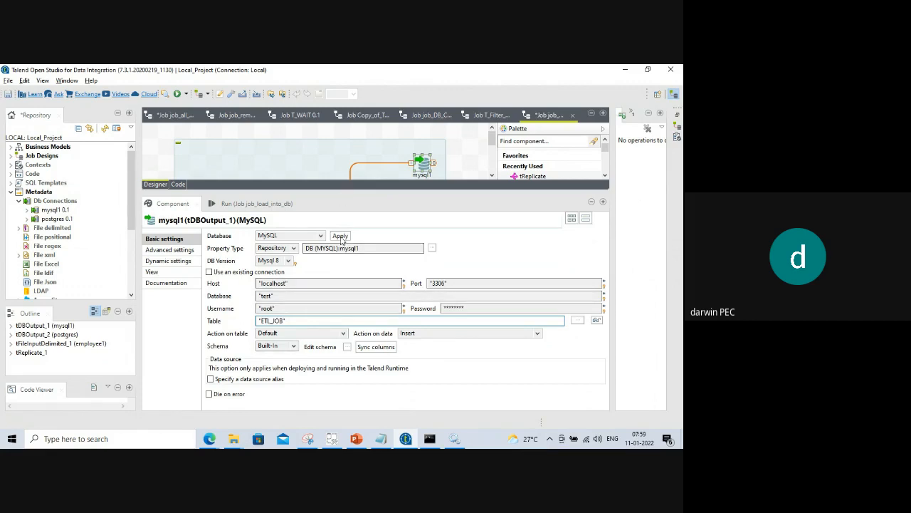
click(345, 334)
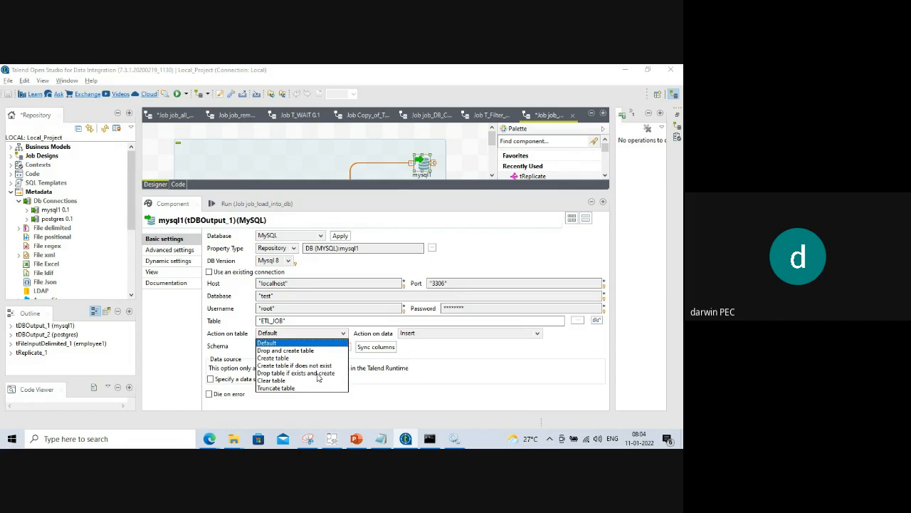
Set mysql1's Action on table to 'Drop table if exists and create' and enlarge the job canvas.
click(318, 373)
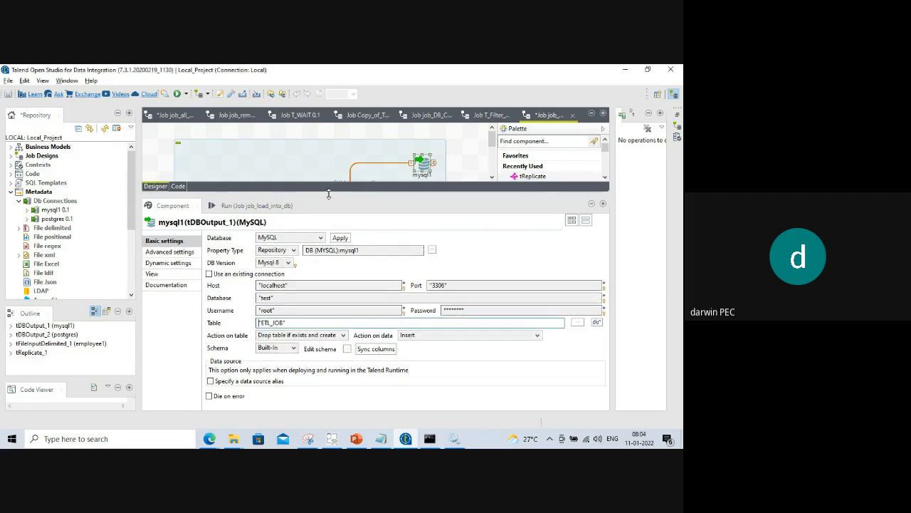
drag(328, 192, 334, 215)
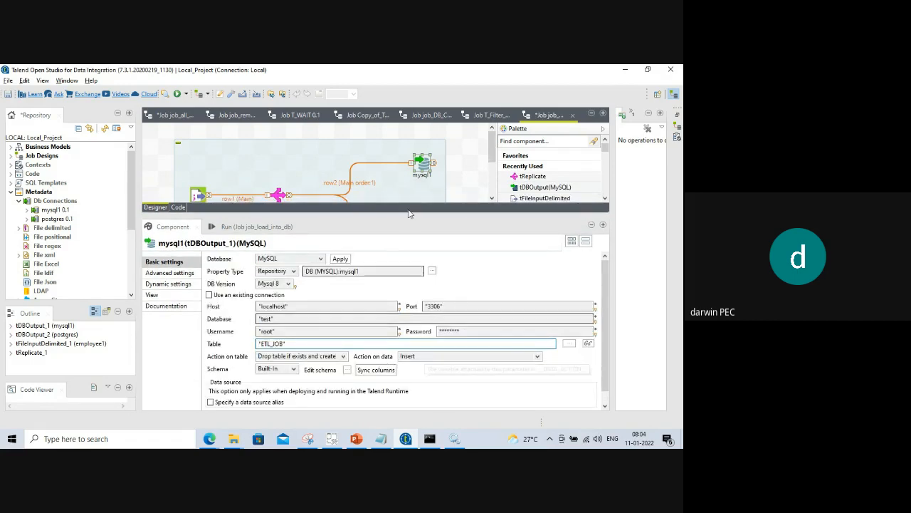
drag(394, 216, 417, 321)
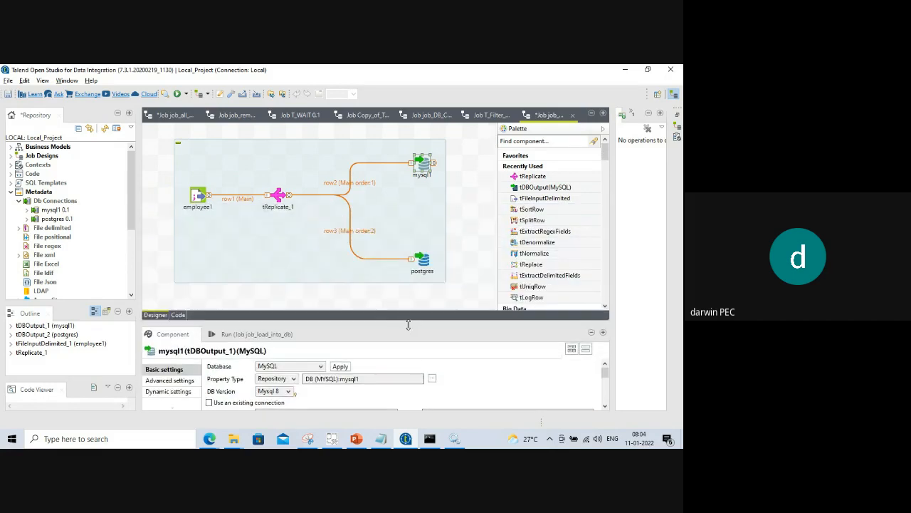
Give the postgres output table ETL_JOB with Action on table 'Drop table if exists and create'.
click(423, 260)
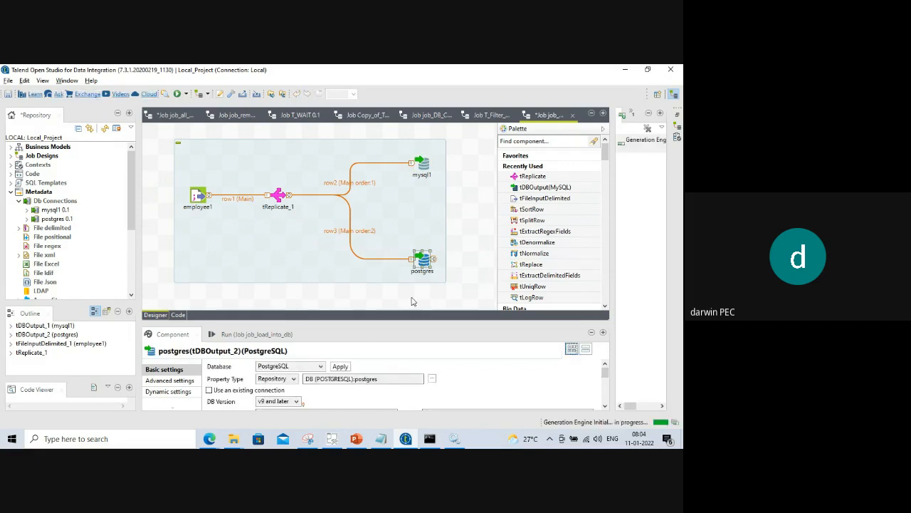
drag(352, 322, 354, 199)
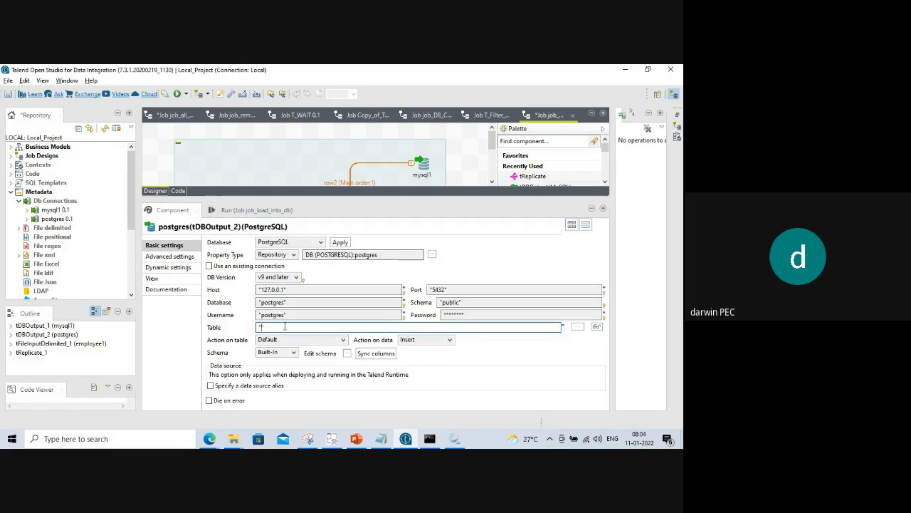
text(ETL_JOB)
click(343, 339)
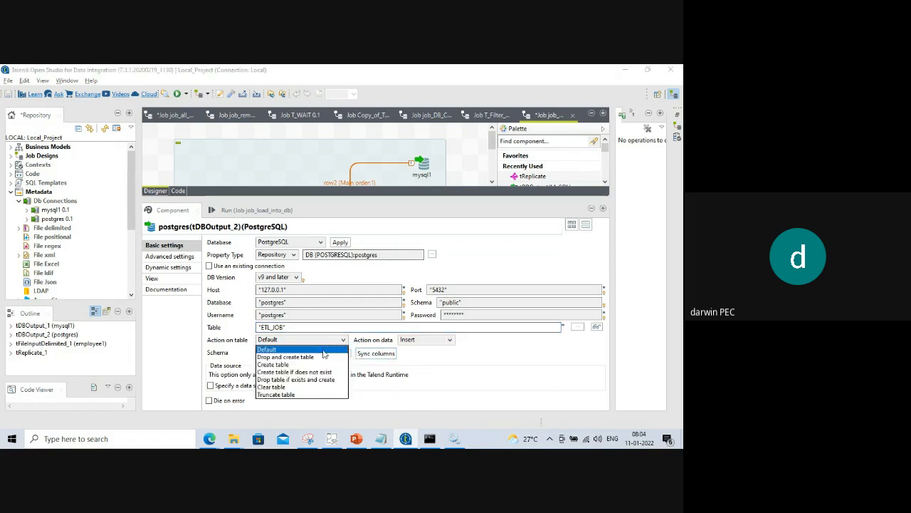
click(307, 380)
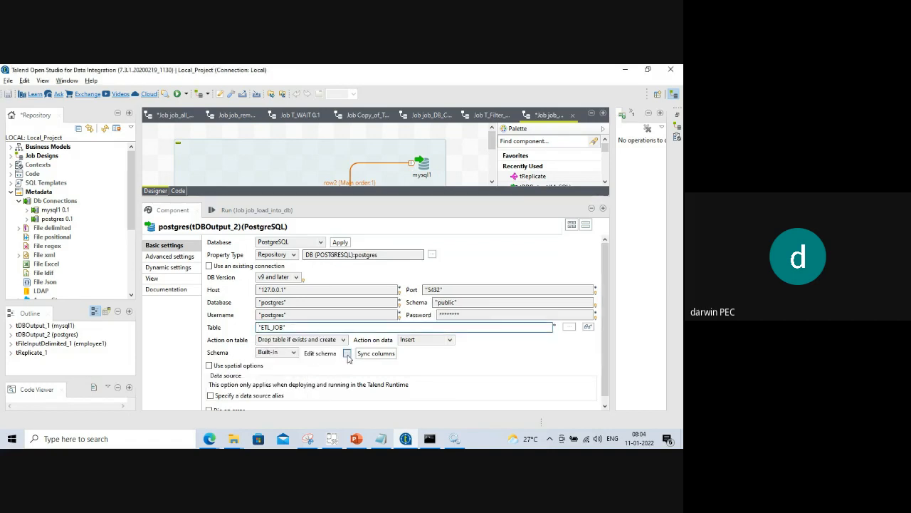
Open the postgres output schema editor, enlarge it, and remove the loc column.
click(347, 354)
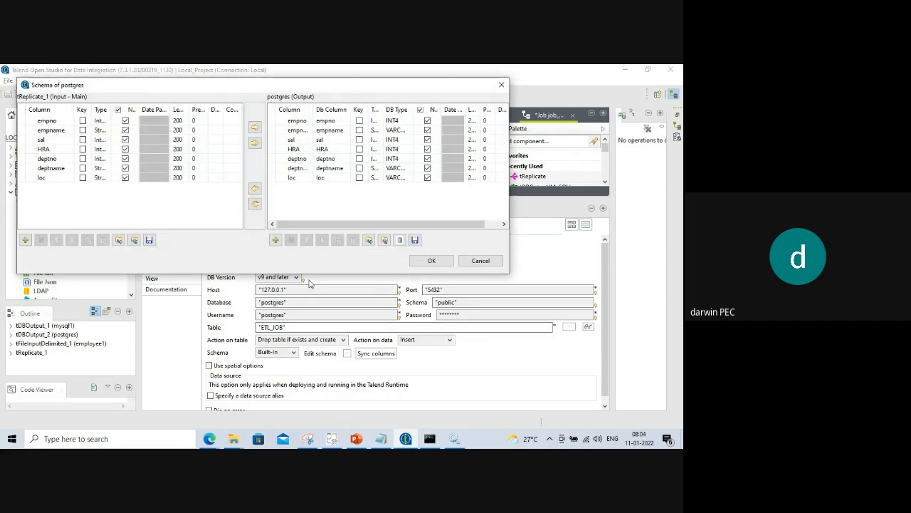
drag(309, 272, 313, 383)
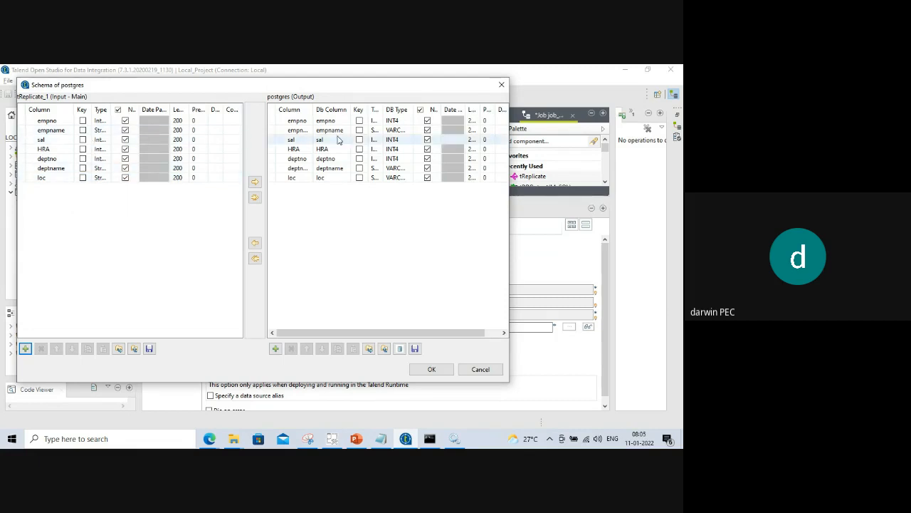
click(480, 371)
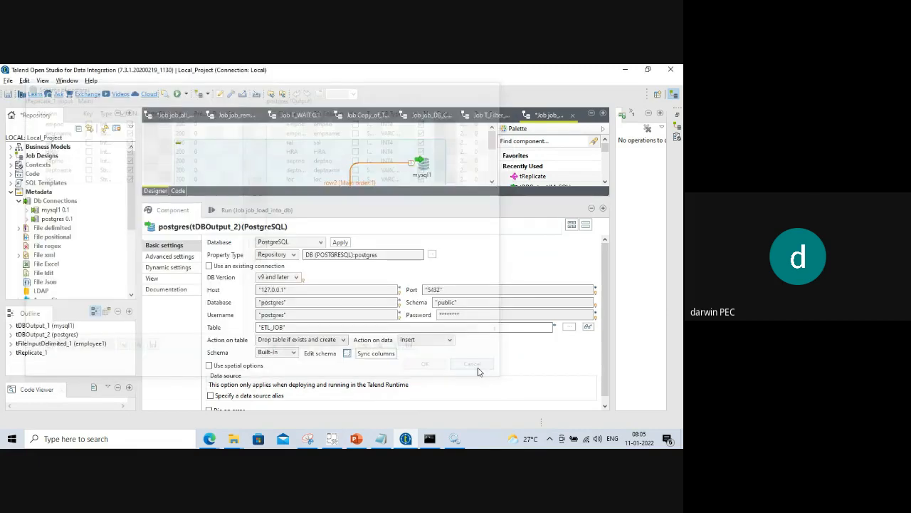
click(348, 354)
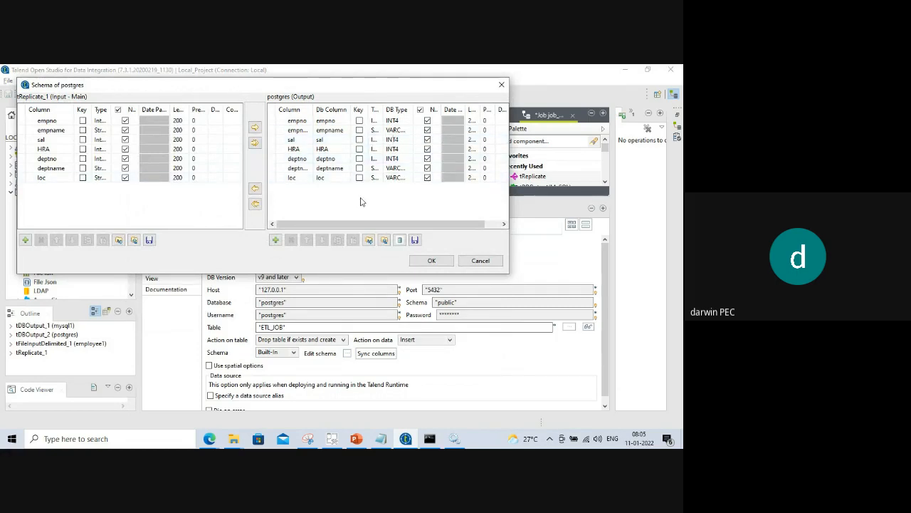
click(291, 177)
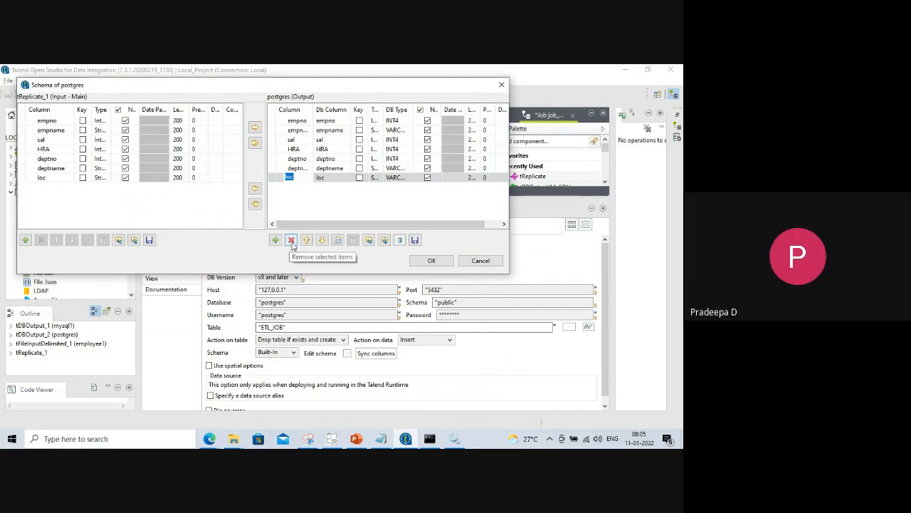
click(291, 240)
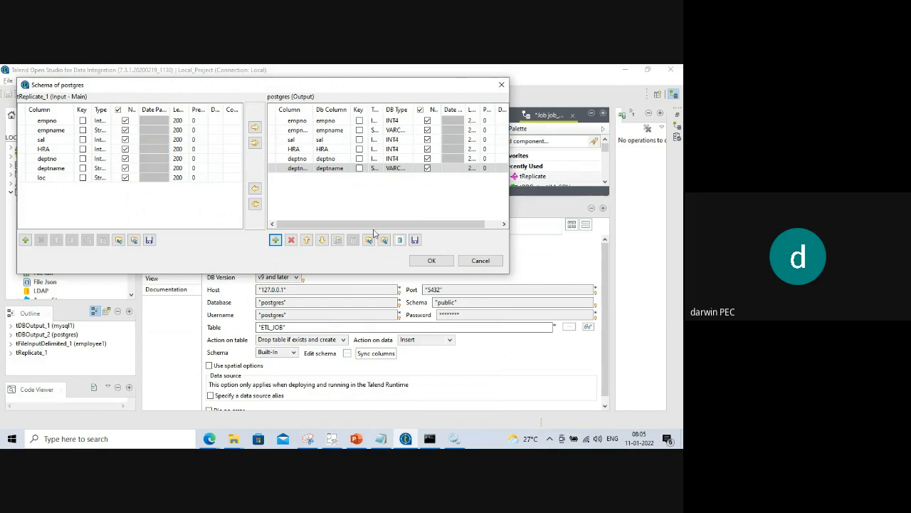
Remove the remaining output columns empno, empname, sal, HRA, deptno and deptname.
click(292, 121)
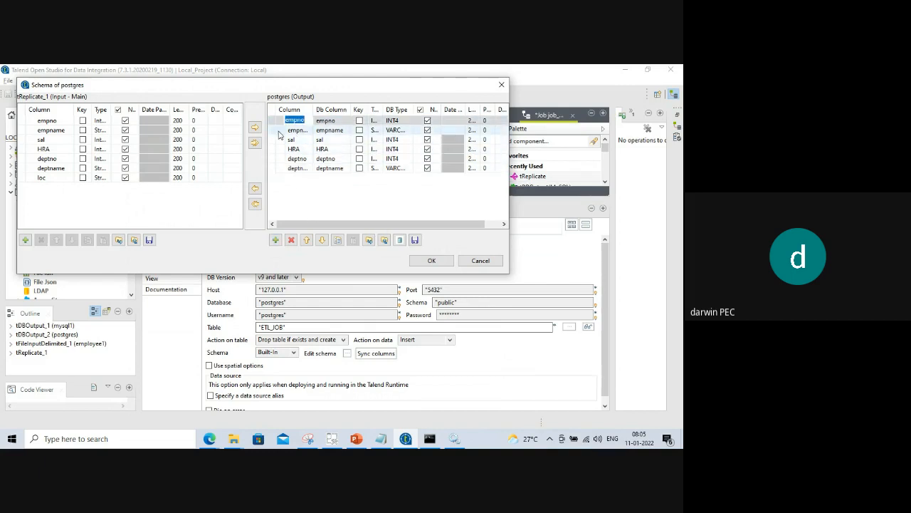
ctrl+click(278, 131)
ctrl+click(279, 139)
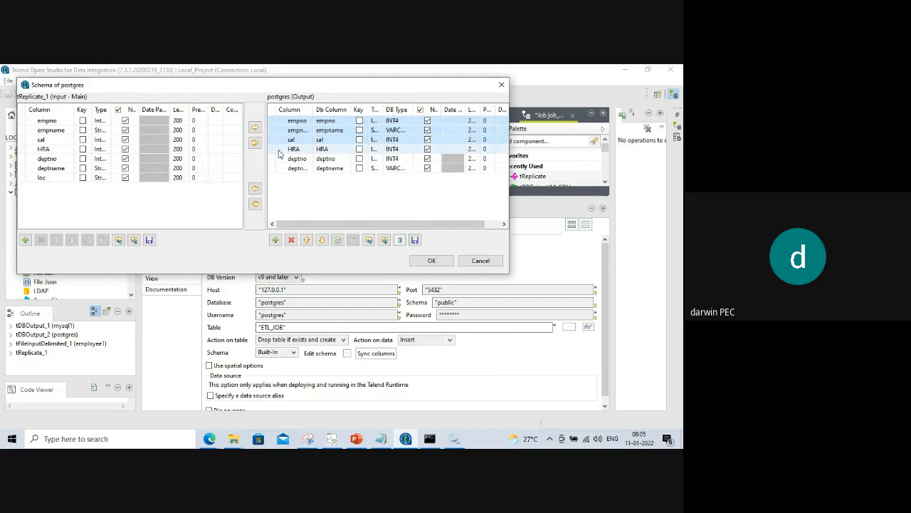
ctrl+click(280, 149)
ctrl+click(283, 158)
ctrl+click(281, 168)
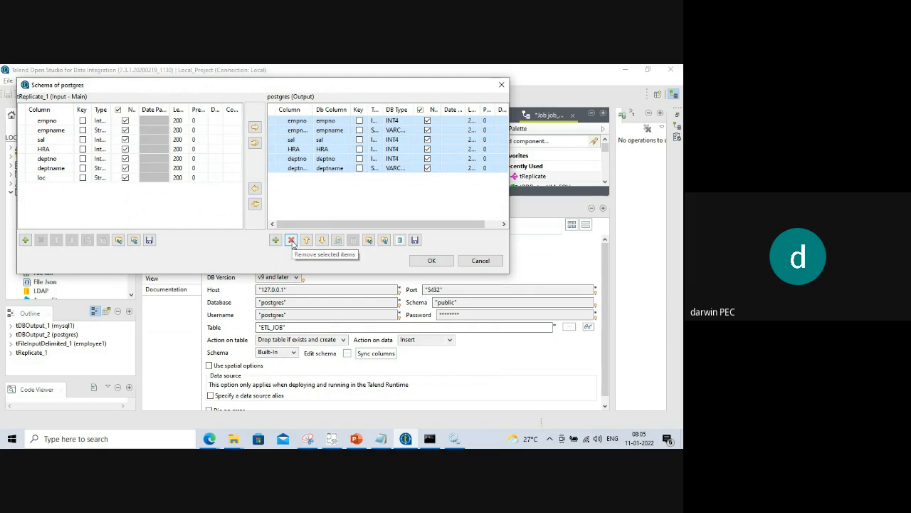
click(291, 241)
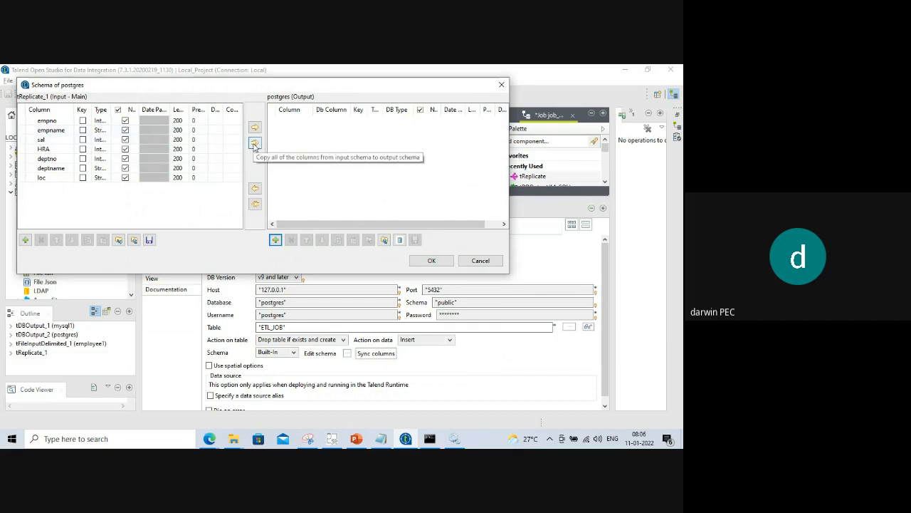
click(254, 143)
click(372, 283)
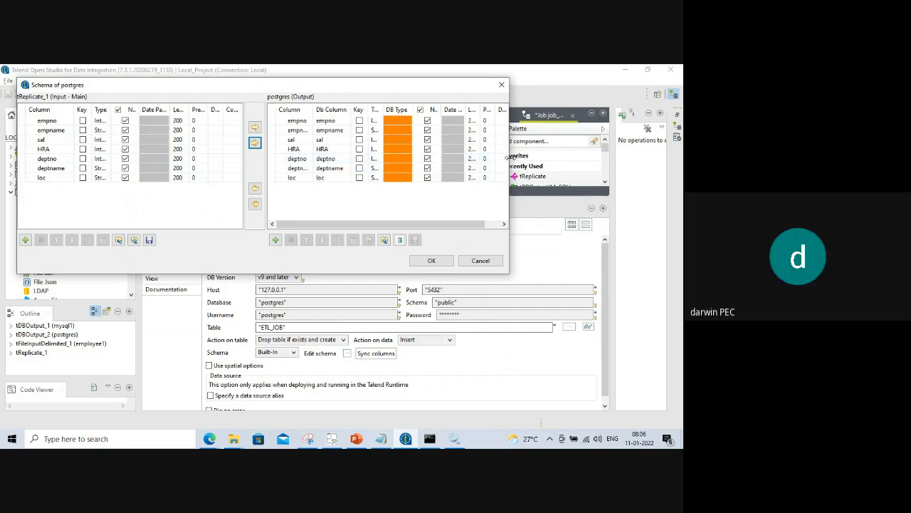
drag(509, 161, 681, 161)
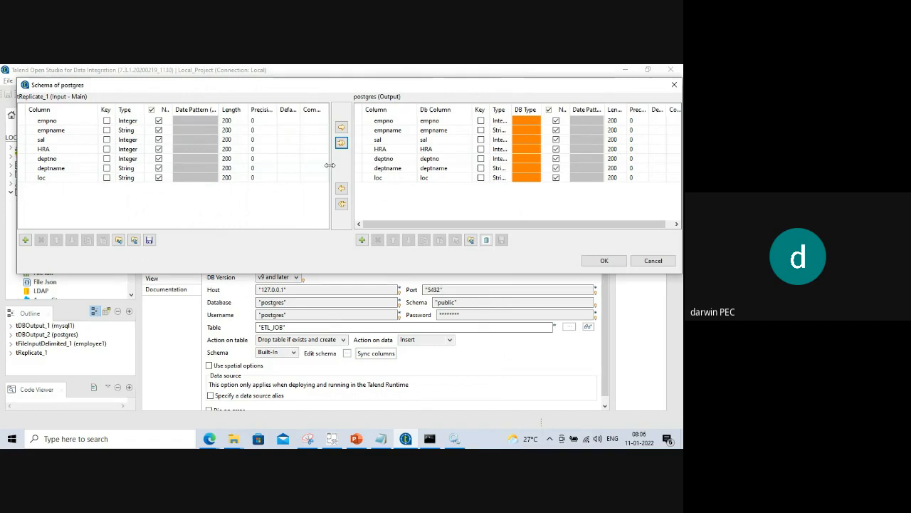
drag(331, 165, 163, 170)
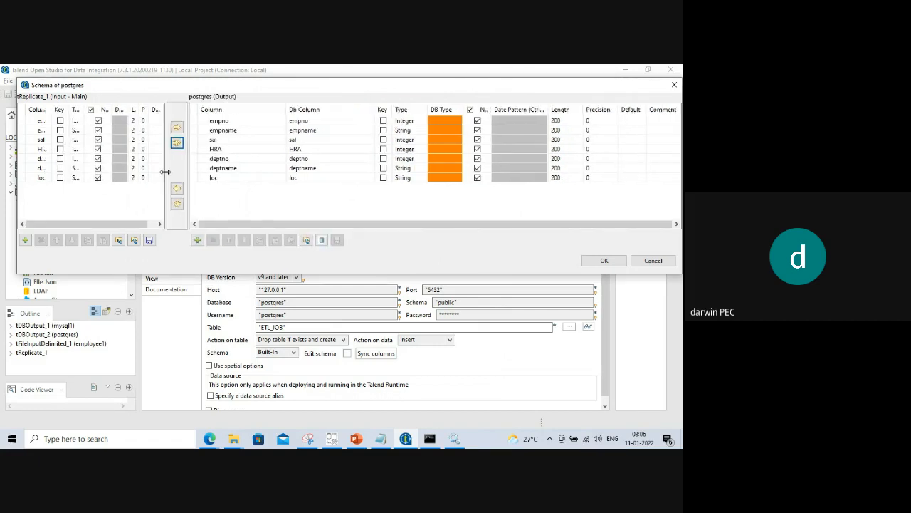
drag(165, 170, 334, 170)
click(371, 178)
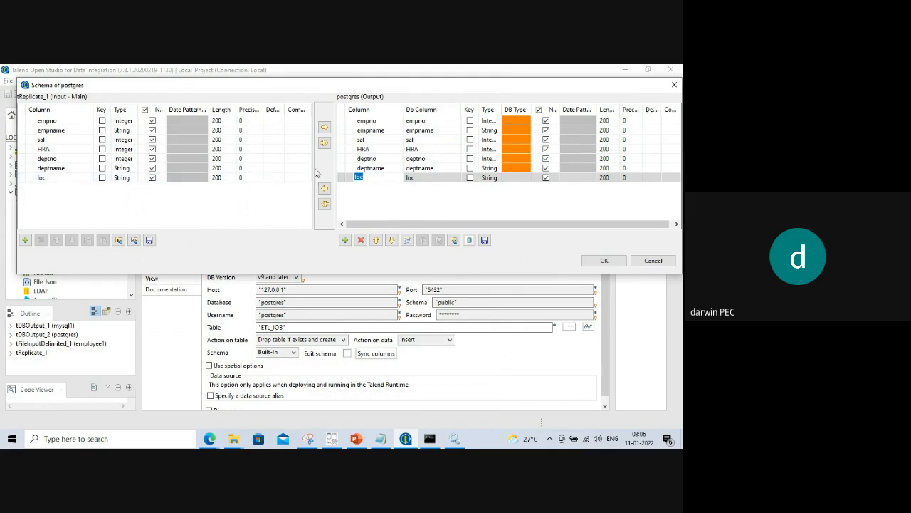
drag(314, 170, 262, 169)
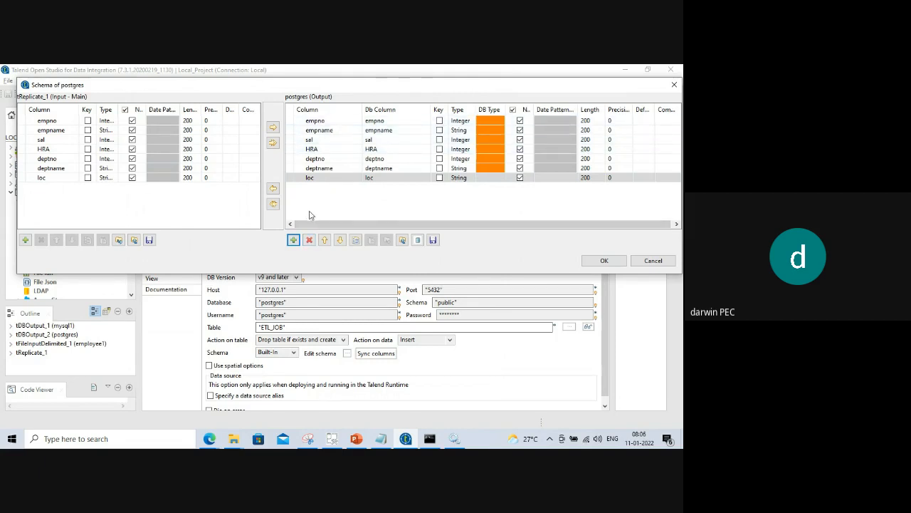
click(298, 121)
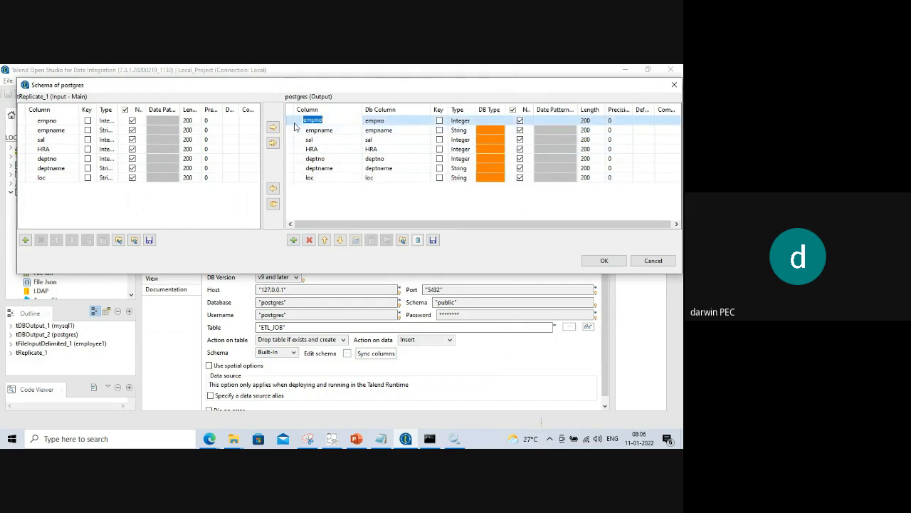
ctrl+click(289, 131)
ctrl+click(296, 145)
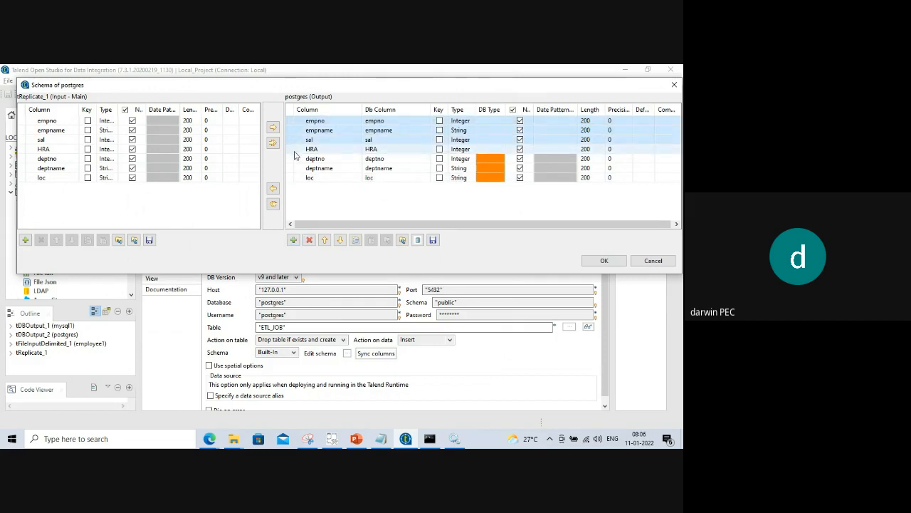
ctrl+click(296, 151)
ctrl+click(295, 159)
ctrl+click(294, 168)
ctrl+click(291, 178)
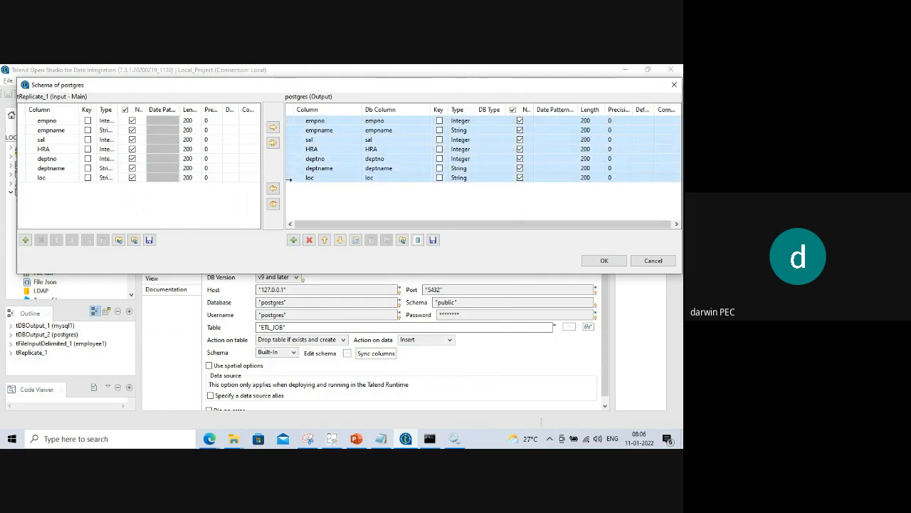
click(309, 240)
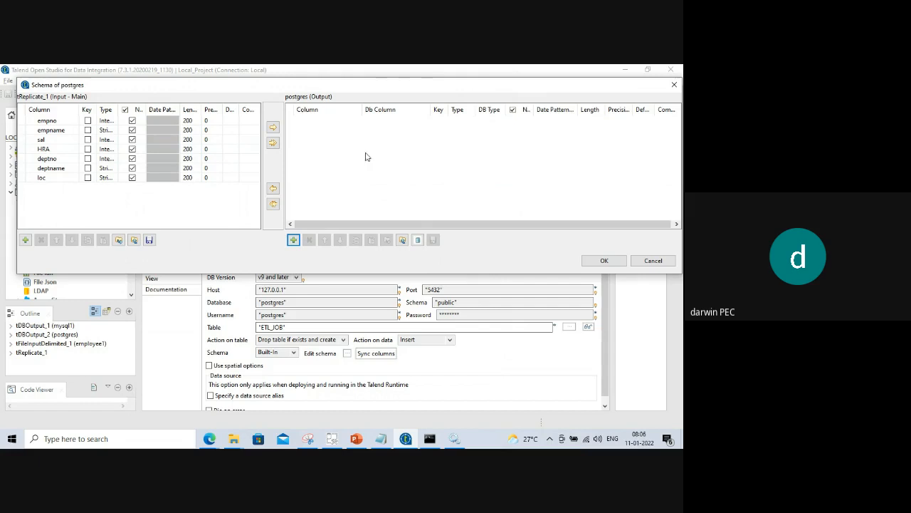
Select and copy all seven input columns, empno through loc.
click(31, 121)
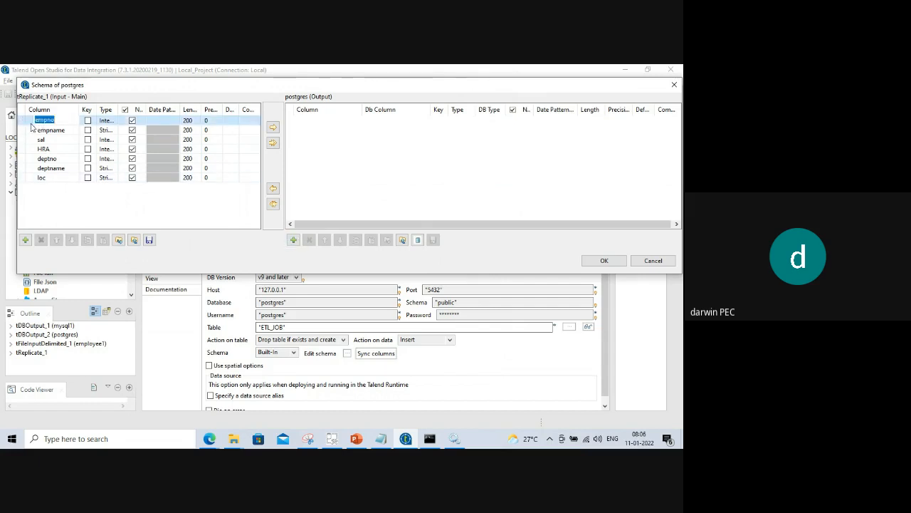
shift+click(32, 131)
ctrl+click(27, 141)
ctrl+click(25, 150)
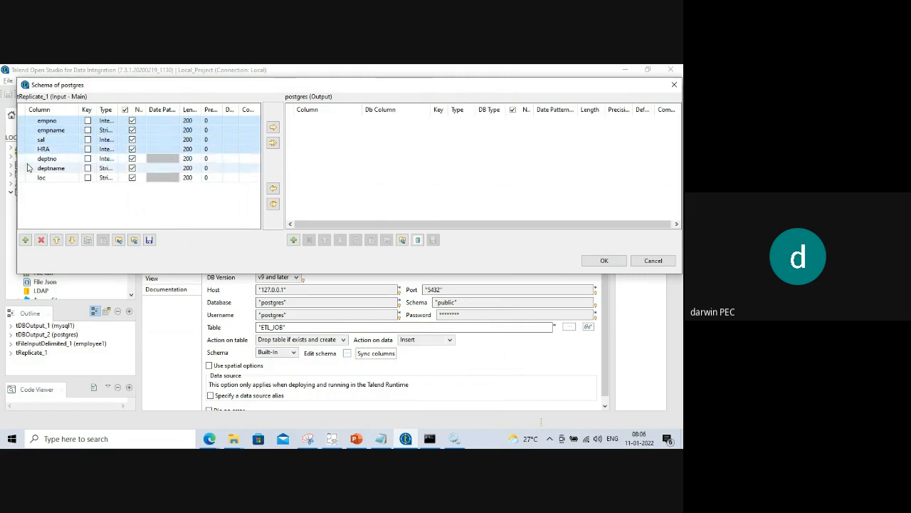
ctrl+click(26, 169)
ctrl+click(21, 161)
shift+click(26, 180)
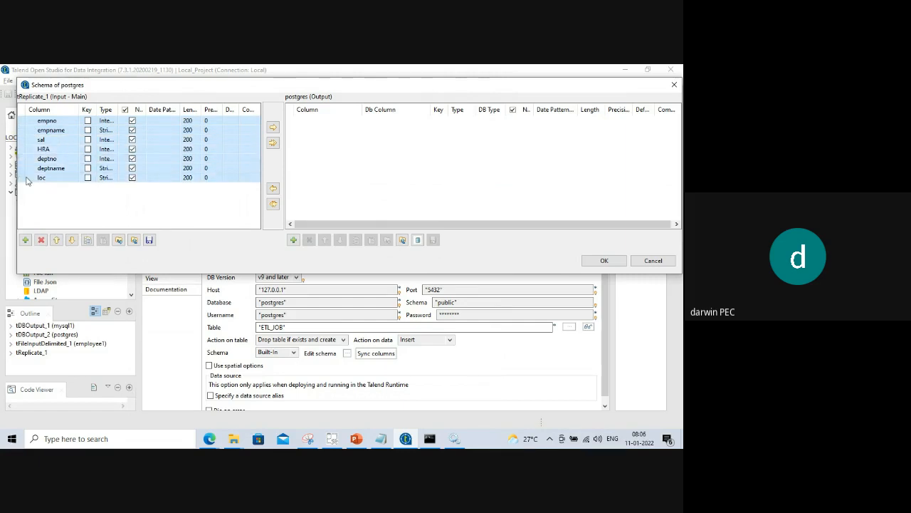
click(88, 243)
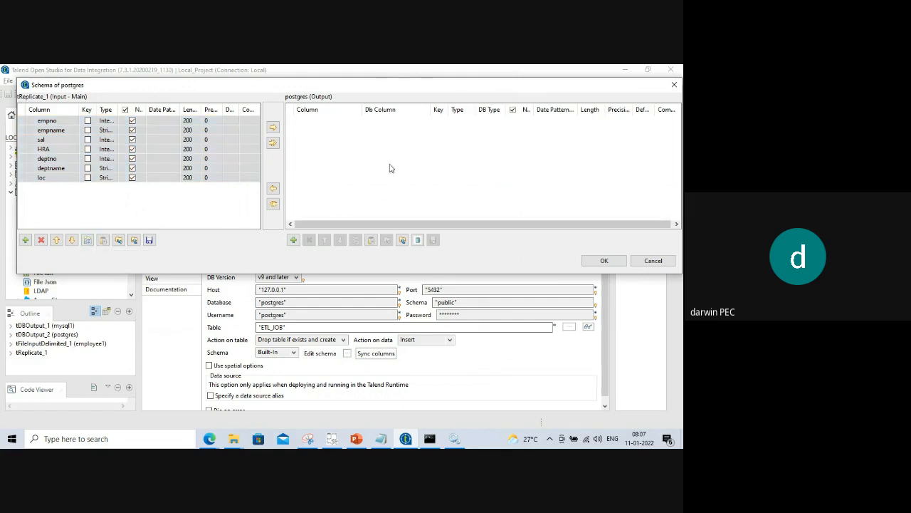
Paste the columns into the postgres output schema, delete loc, and confirm.
click(371, 242)
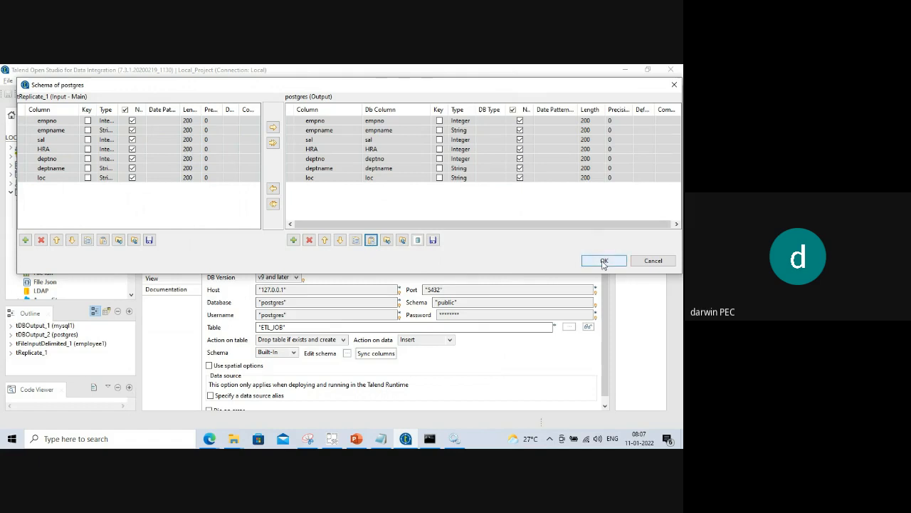
click(273, 143)
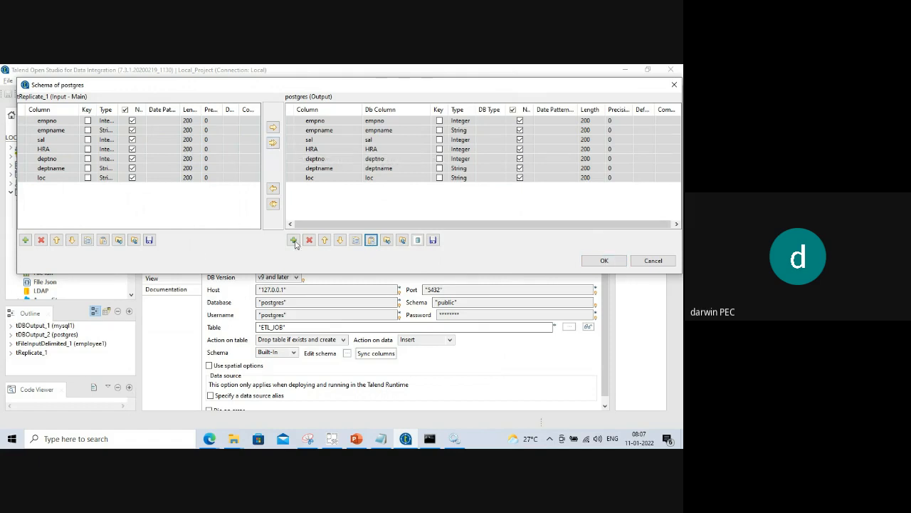
click(310, 178)
click(310, 240)
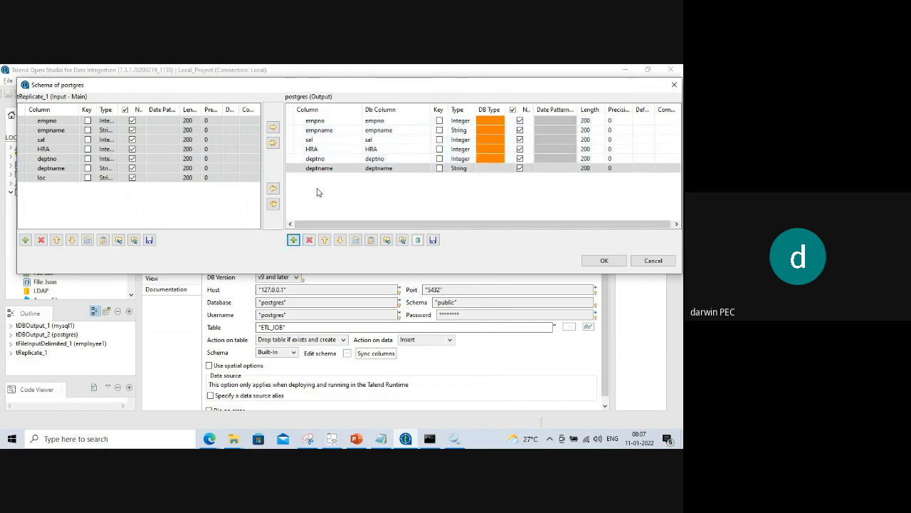
click(605, 262)
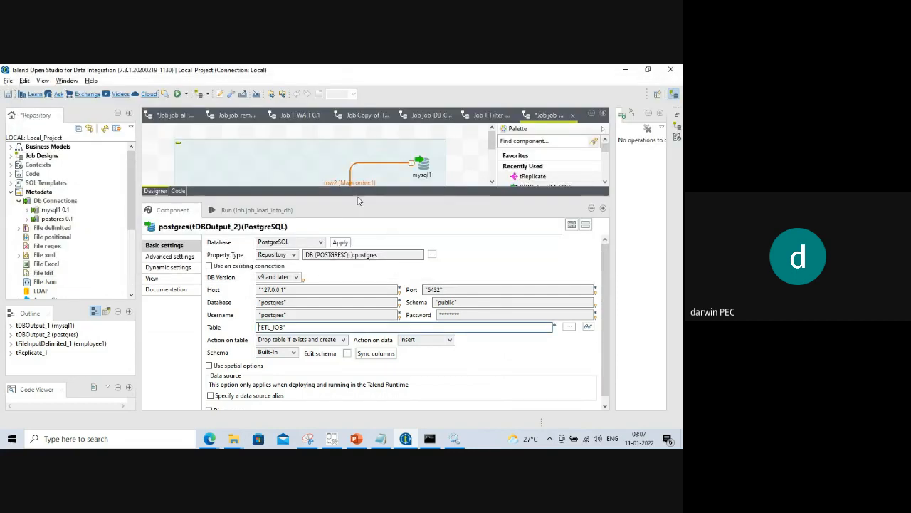
drag(357, 196, 386, 286)
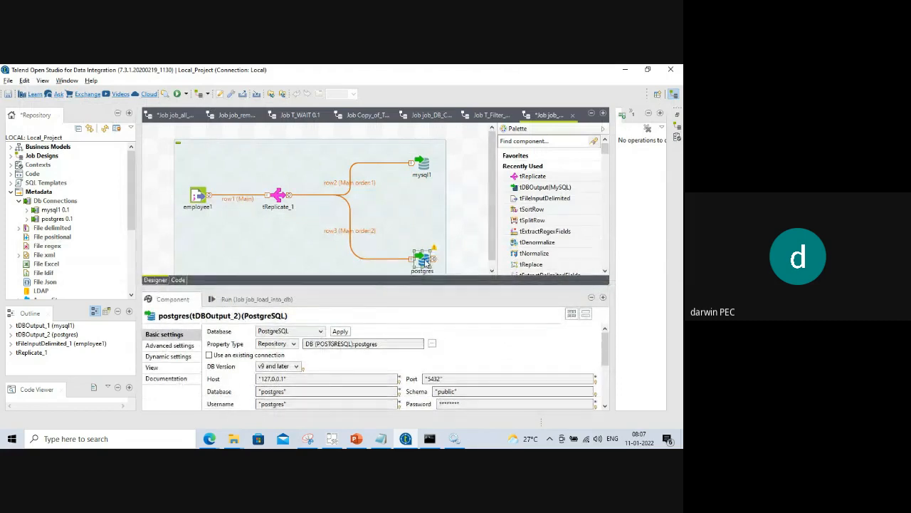
click(423, 166)
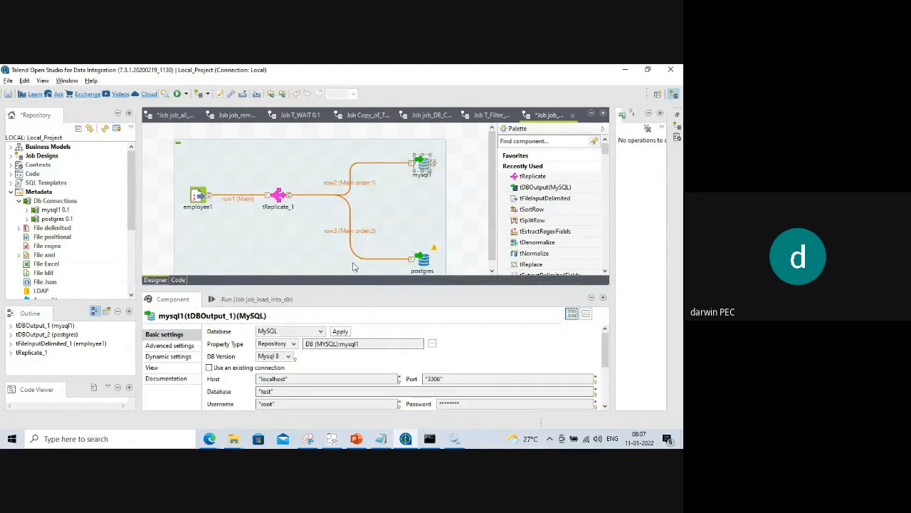
drag(334, 286, 335, 139)
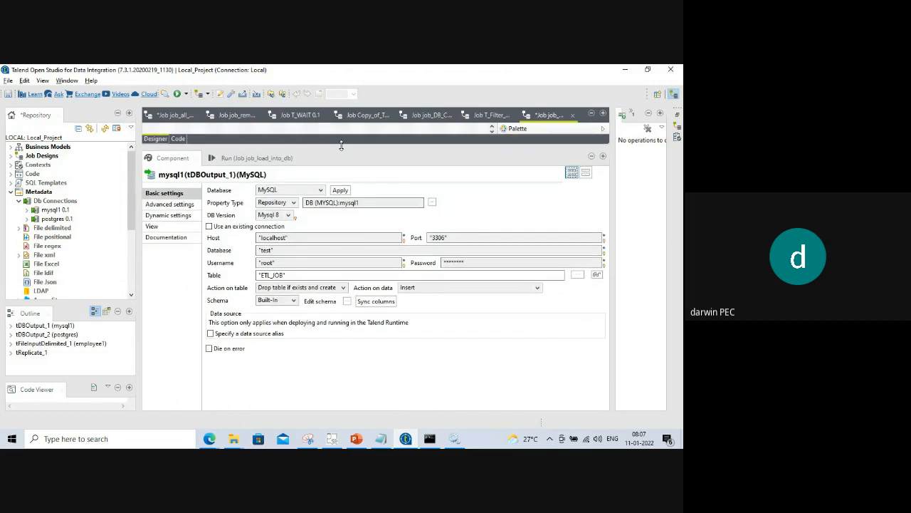
click(347, 301)
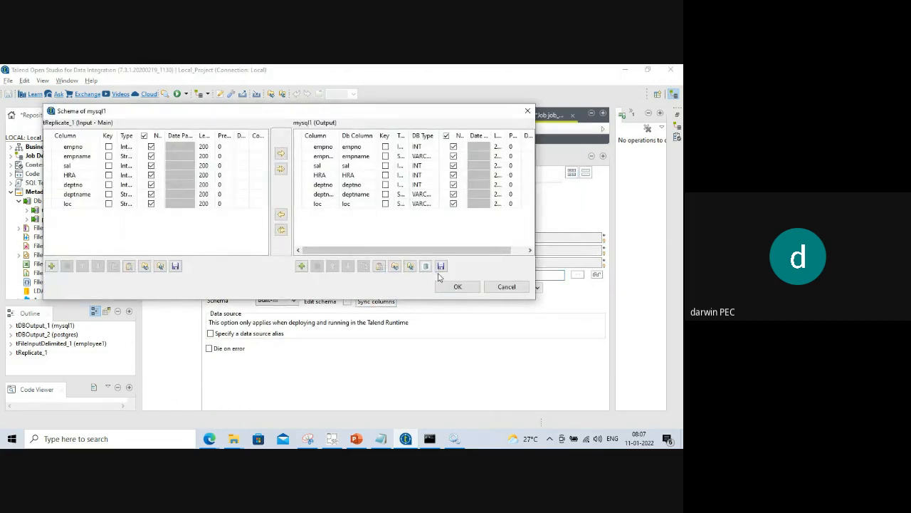
click(507, 286)
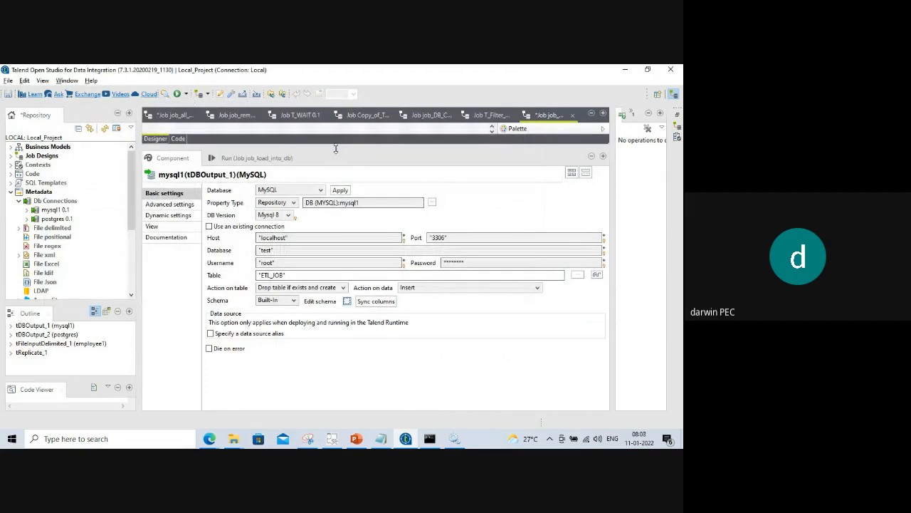
drag(342, 141, 356, 165)
click(425, 262)
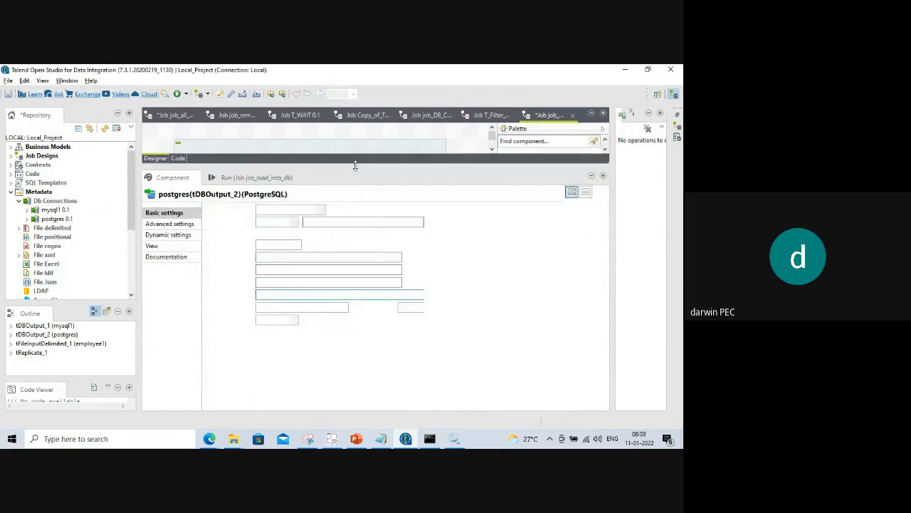
click(347, 321)
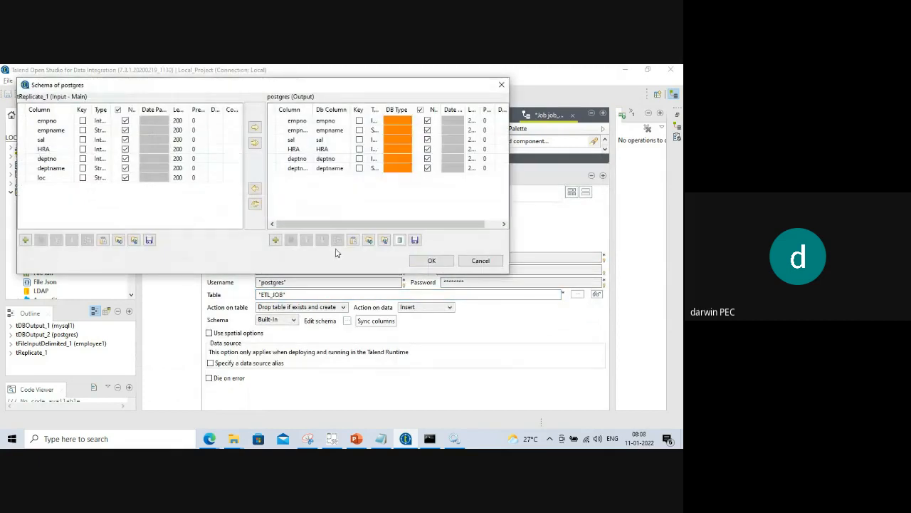
click(431, 260)
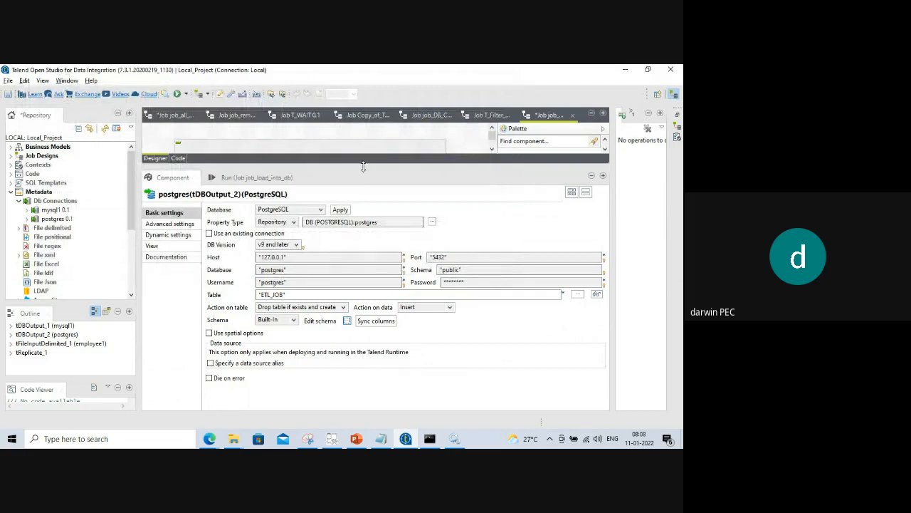
drag(364, 166, 397, 313)
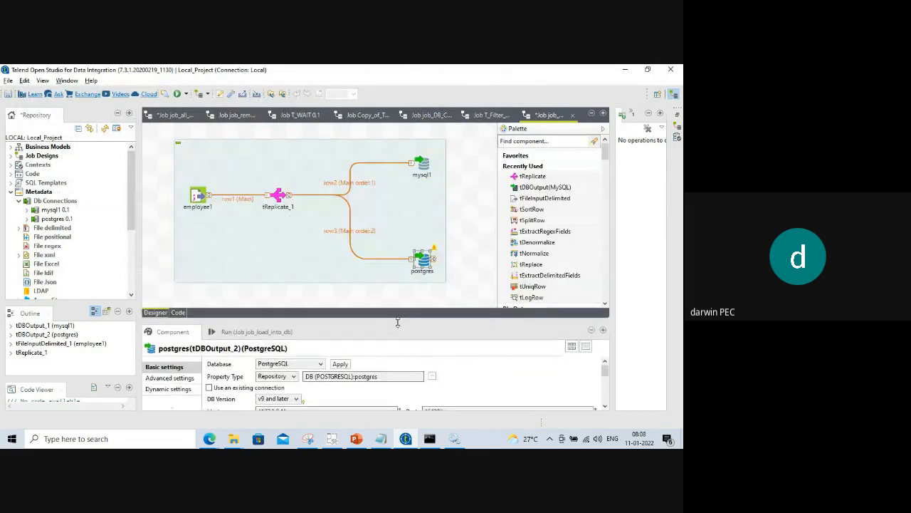
mouse_move(433, 251)
drag(377, 321, 378, 289)
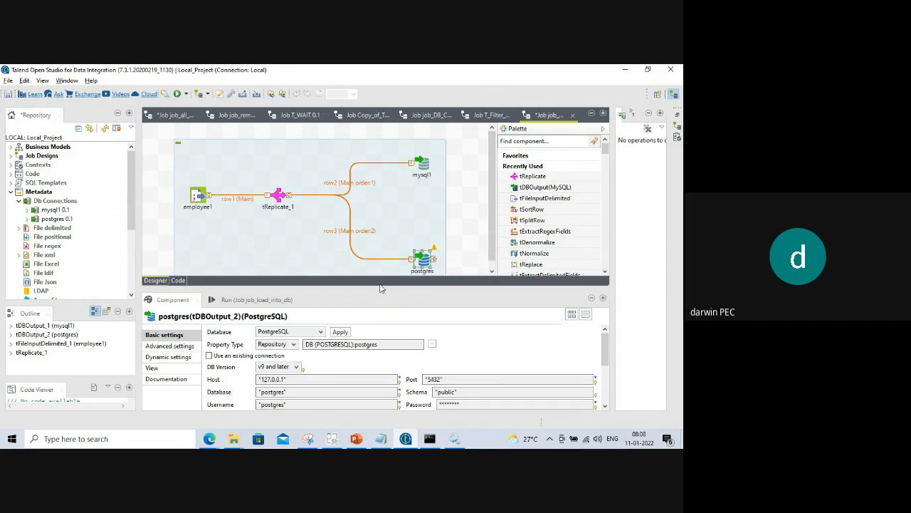
drag(379, 287, 371, 178)
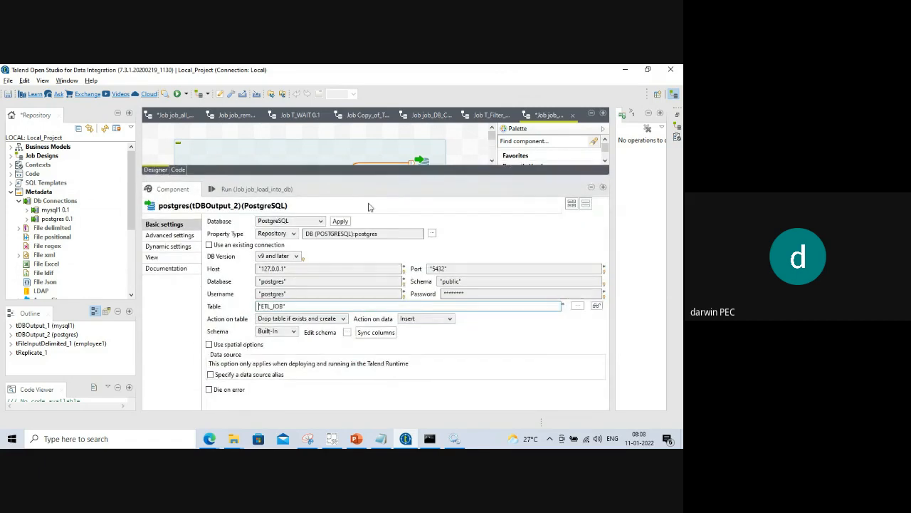
click(347, 333)
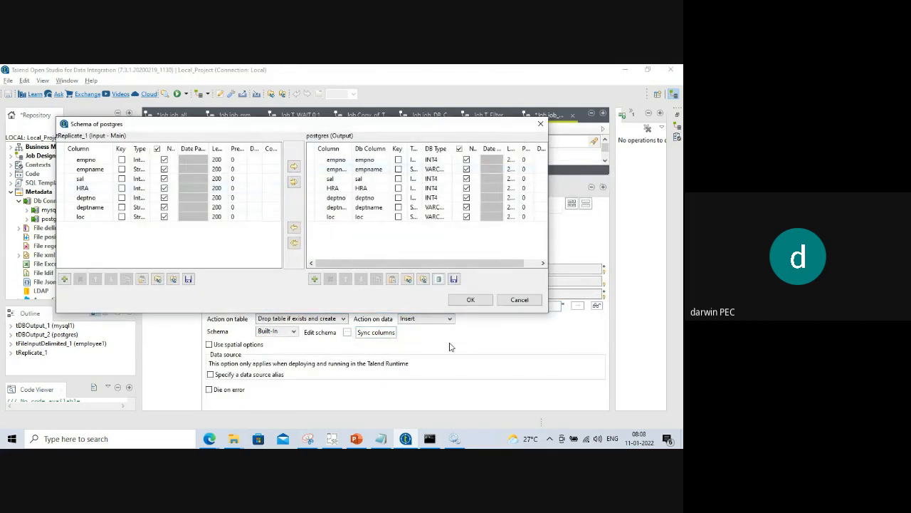
click(471, 300)
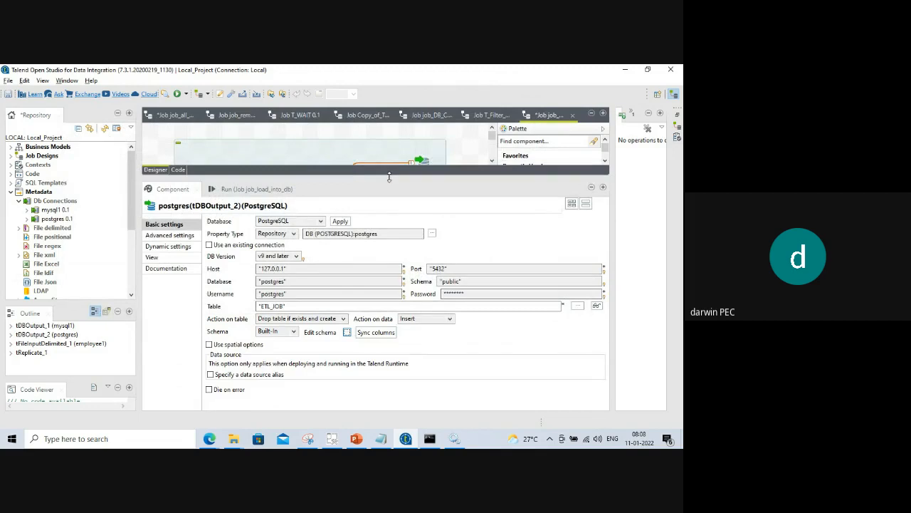
drag(393, 285, 393, 249)
click(454, 439)
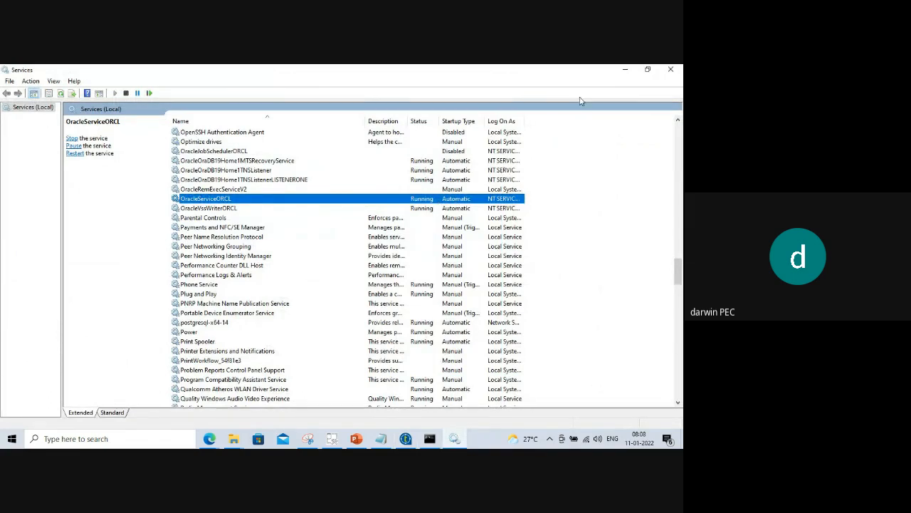
click(623, 73)
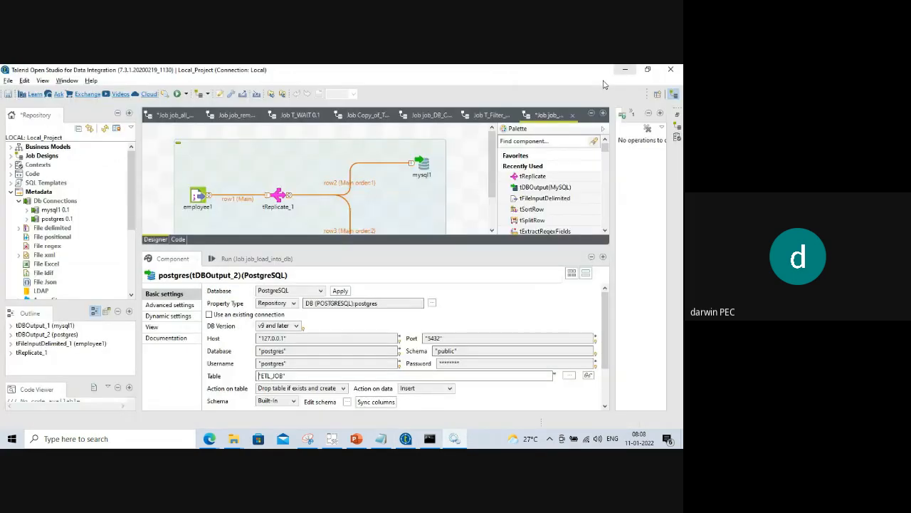
click(49, 201)
Start a new repository database connection named 'Oracle'.
right_click(47, 205)
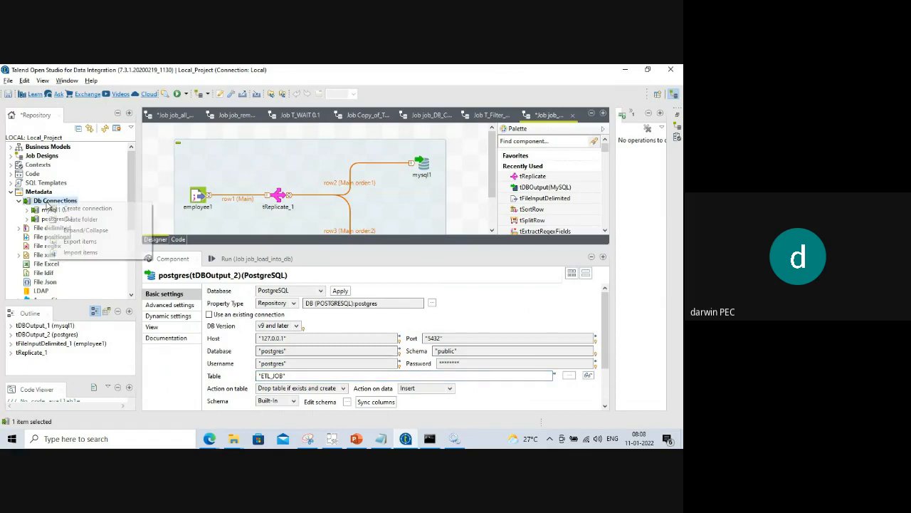
click(86, 206)
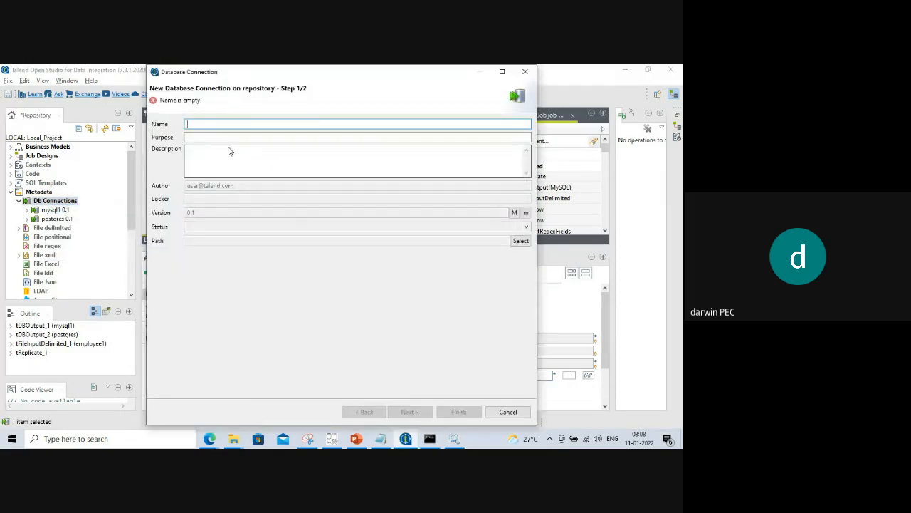
text(Oracle)
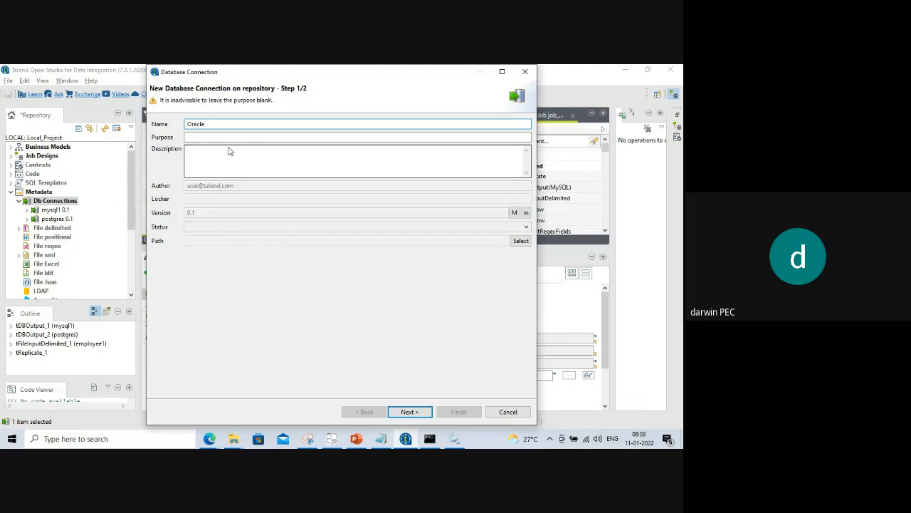
click(409, 412)
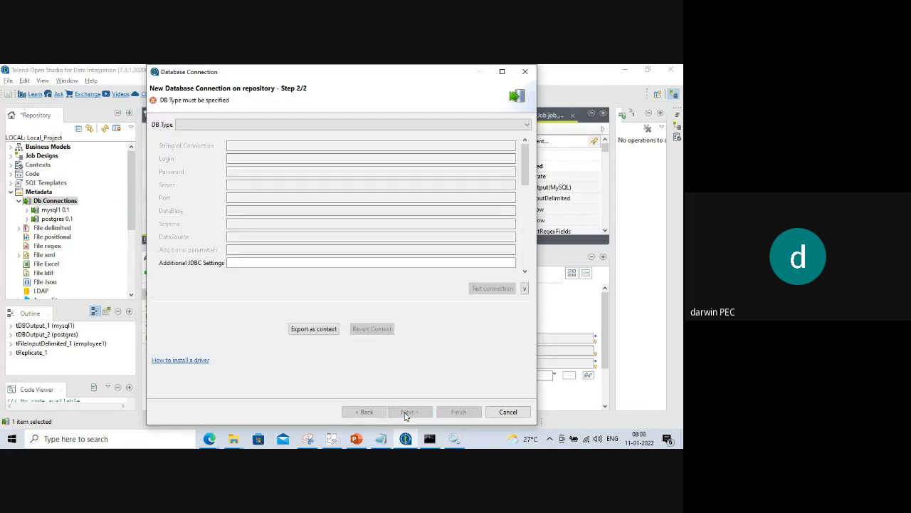
Set the connection's DB type to 'Oracle with service name'.
click(221, 124)
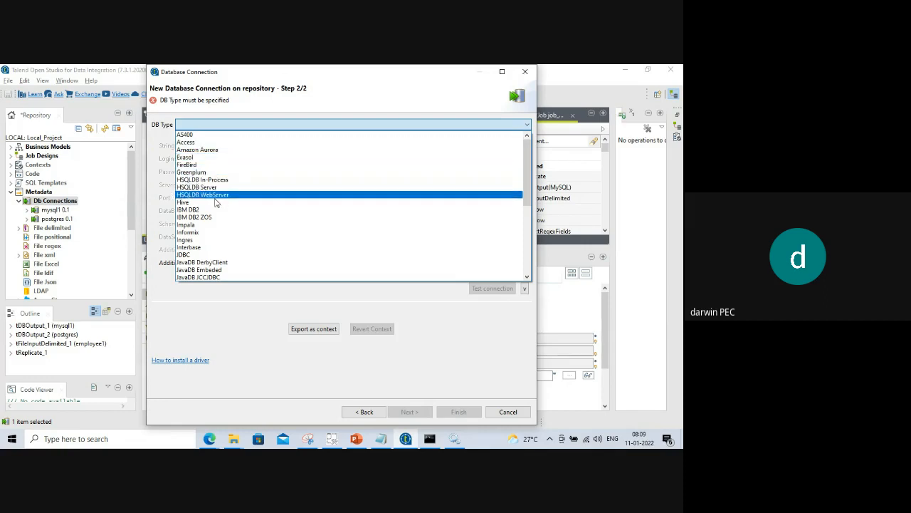
scroll(217, 207, down, 1)
scroll(216, 215, down, 2)
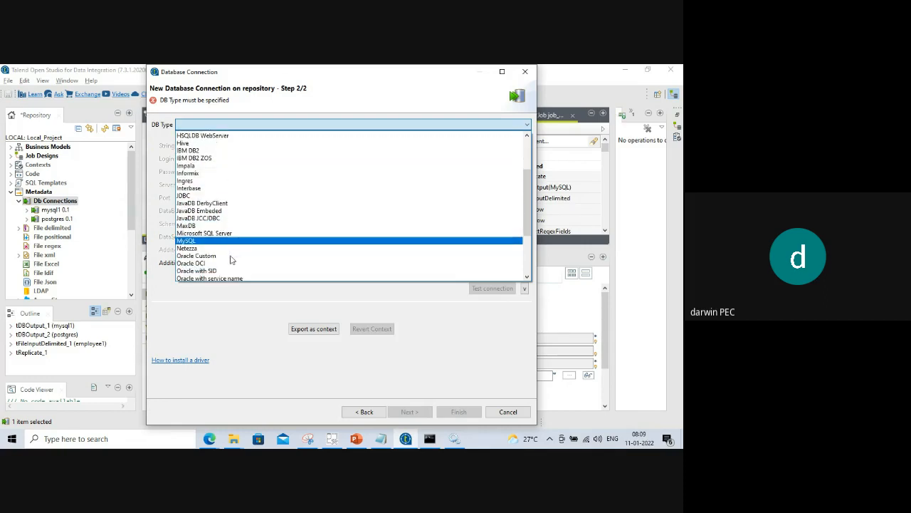
scroll(231, 255, up, 3)
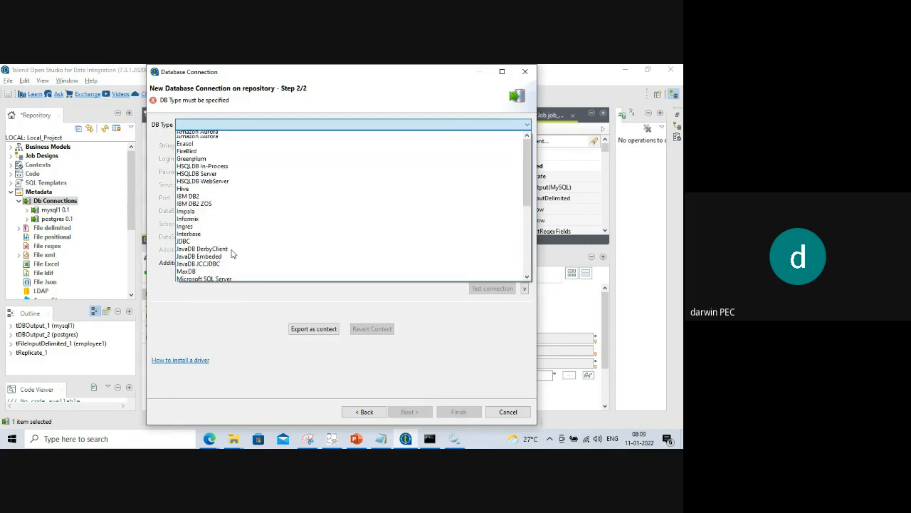
scroll(230, 253, down, 5)
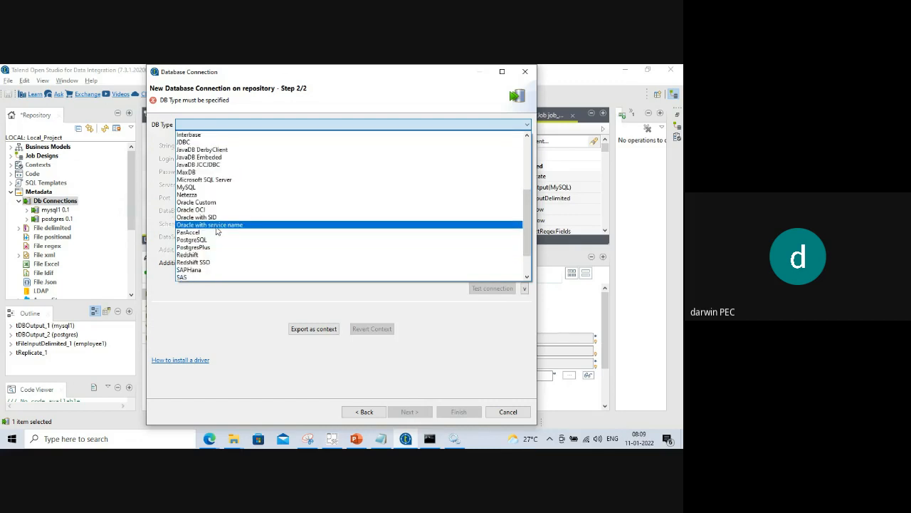
click(217, 225)
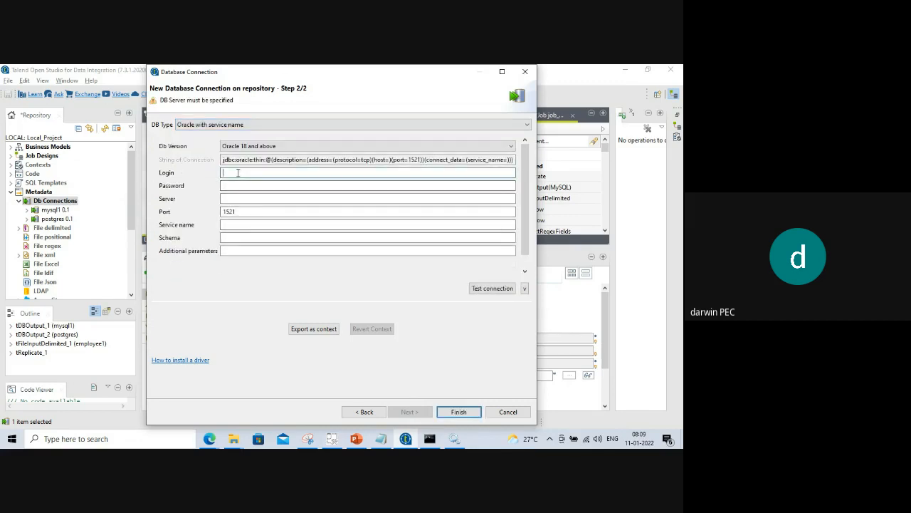
Check the meeting window, then minimize it to return to the connection wizard.
click(210, 439)
click(130, 412)
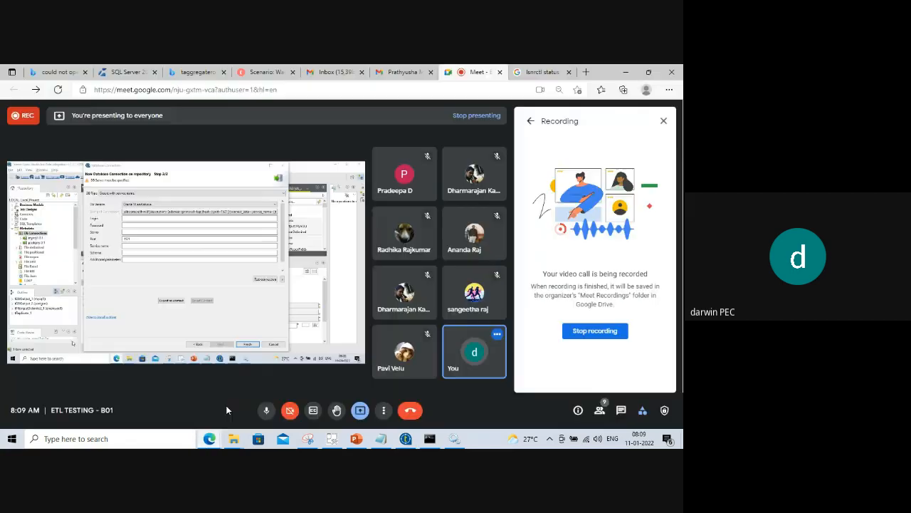
click(625, 73)
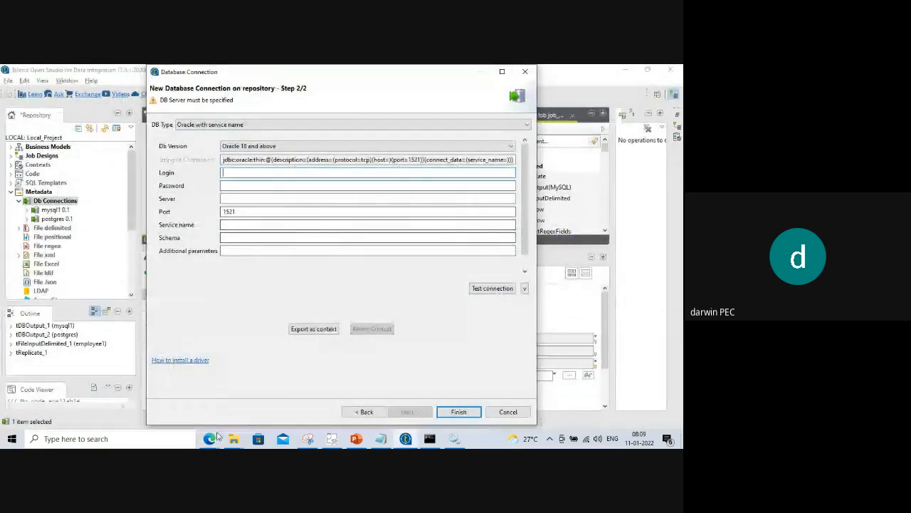
click(209, 439)
click(156, 411)
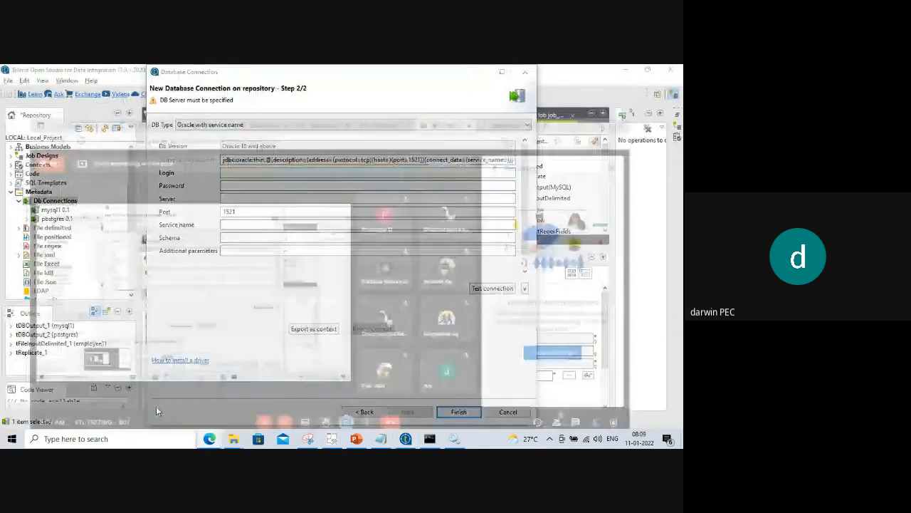
click(266, 411)
Enter the login and password, and set the server to 127.0.0.1.
click(625, 72)
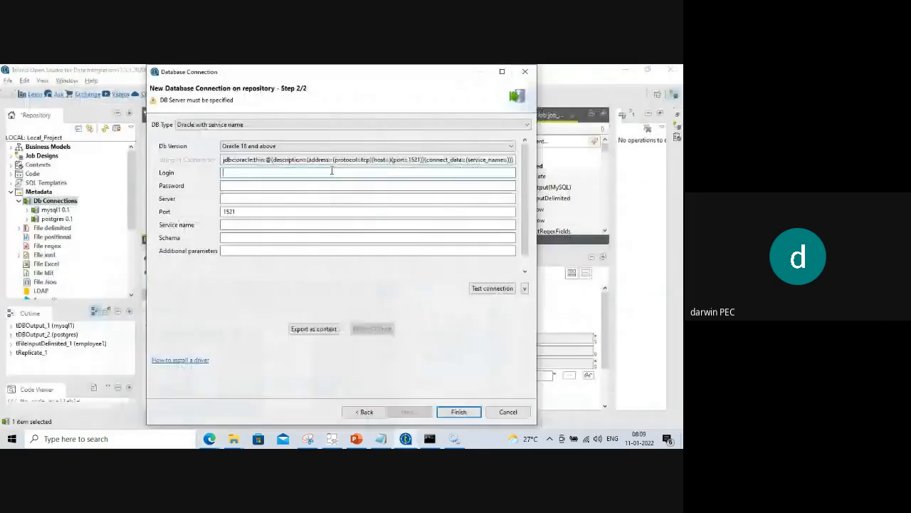
text(system)
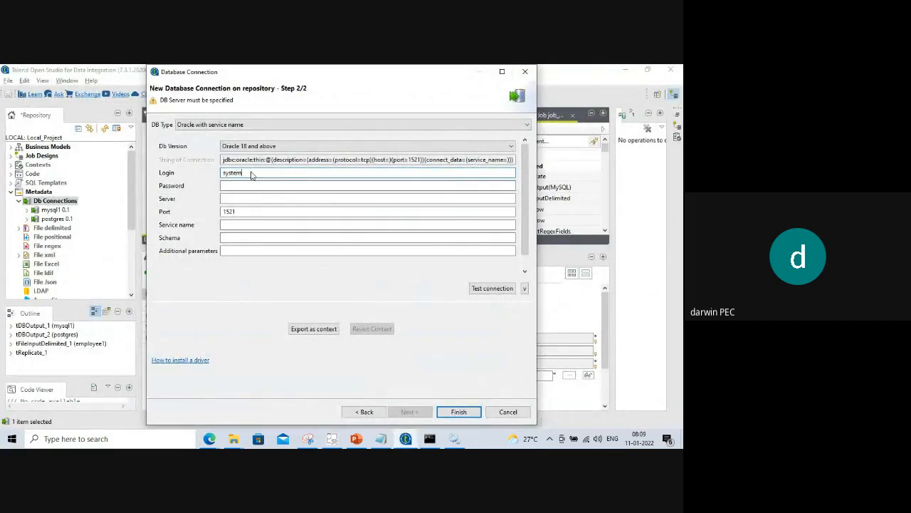
key(Tab)
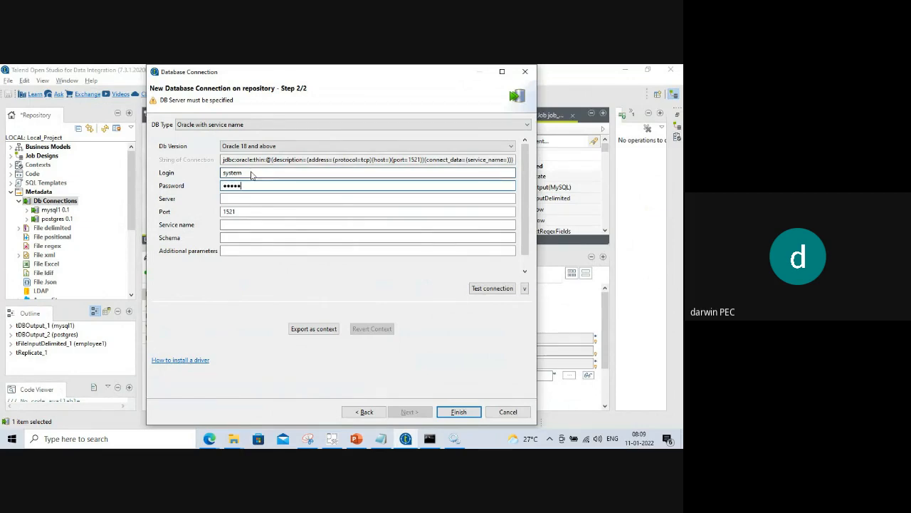
click(239, 199)
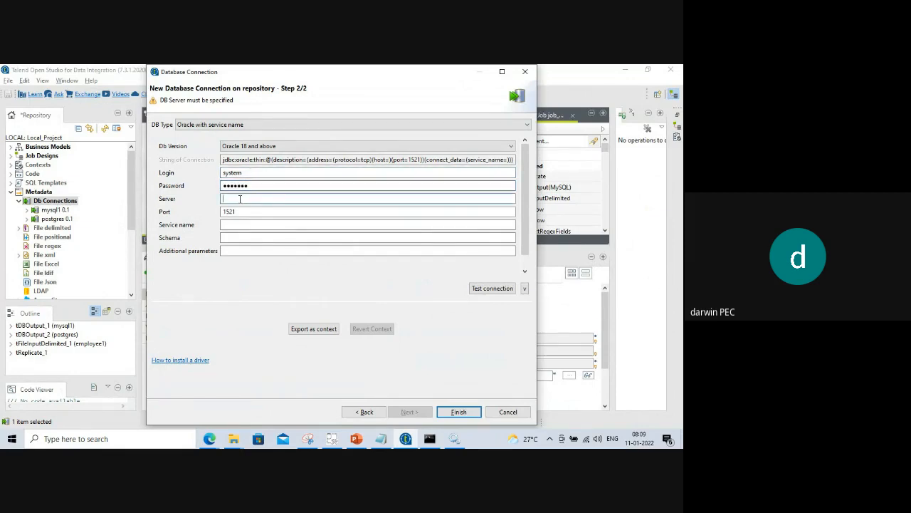
text(127)
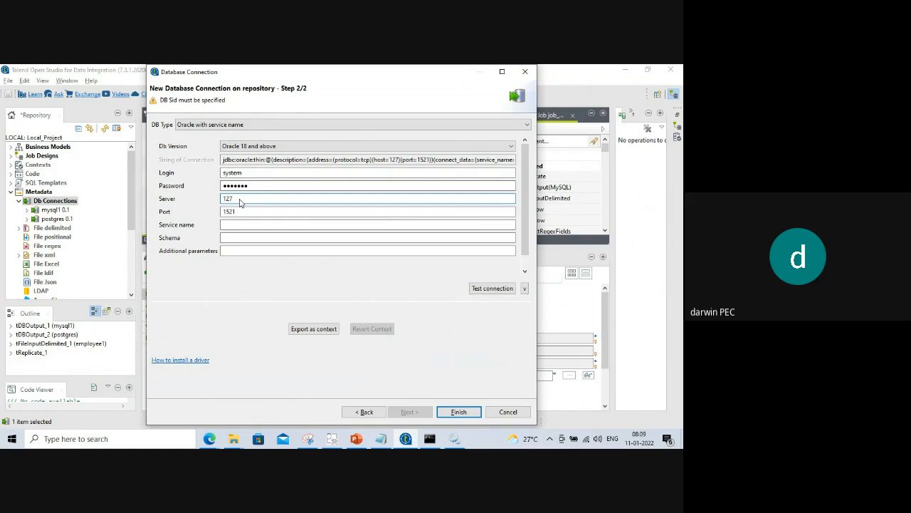
text(.0.0.1)
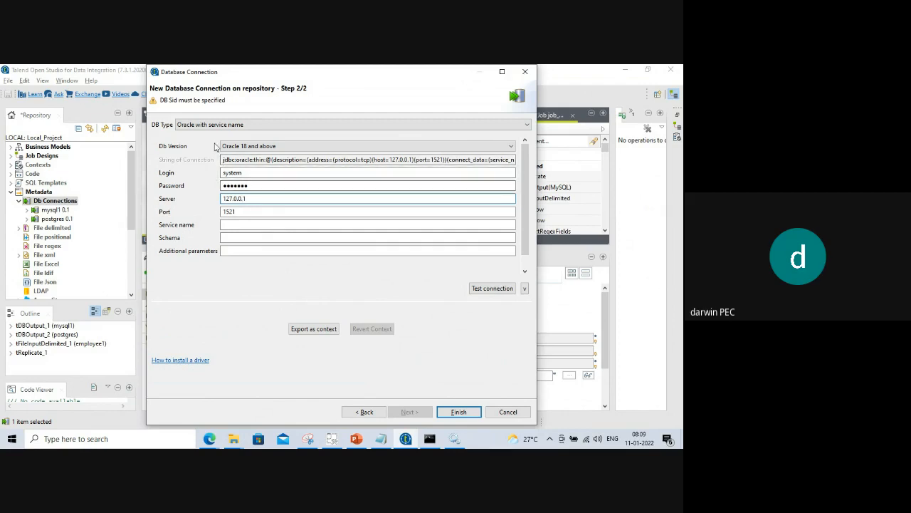
Keep version Oracle 18 and above and enter service name orcl.
click(510, 146)
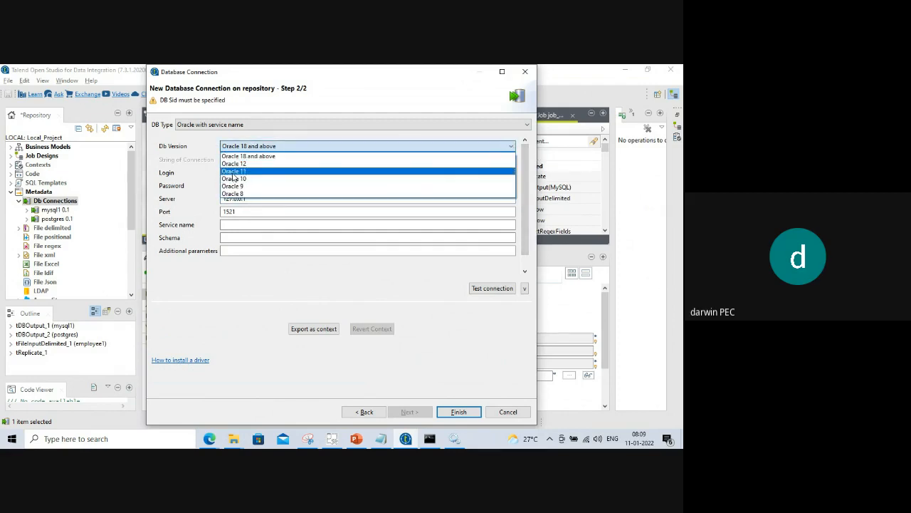
click(282, 137)
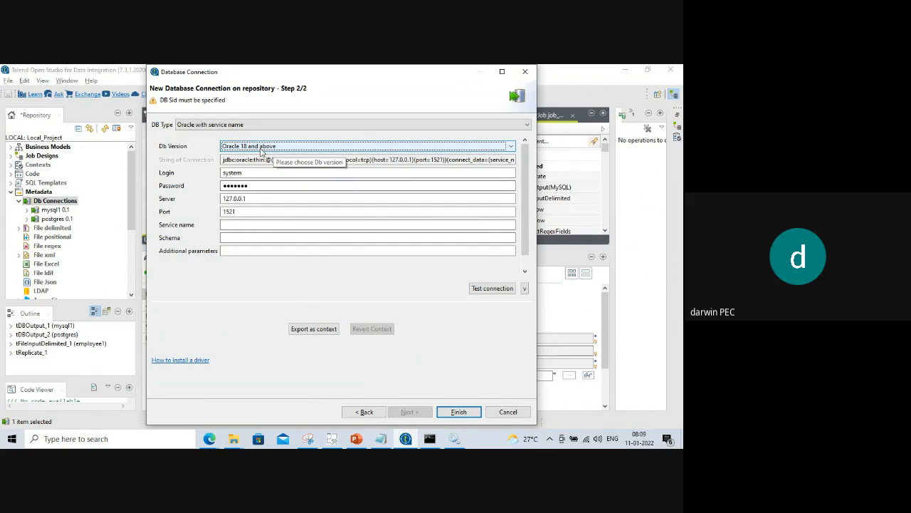
click(260, 148)
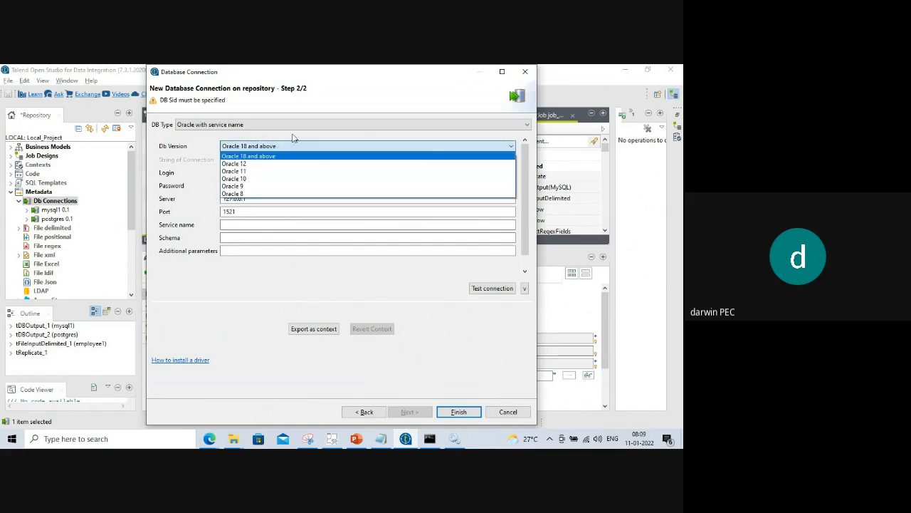
click(292, 137)
click(242, 226)
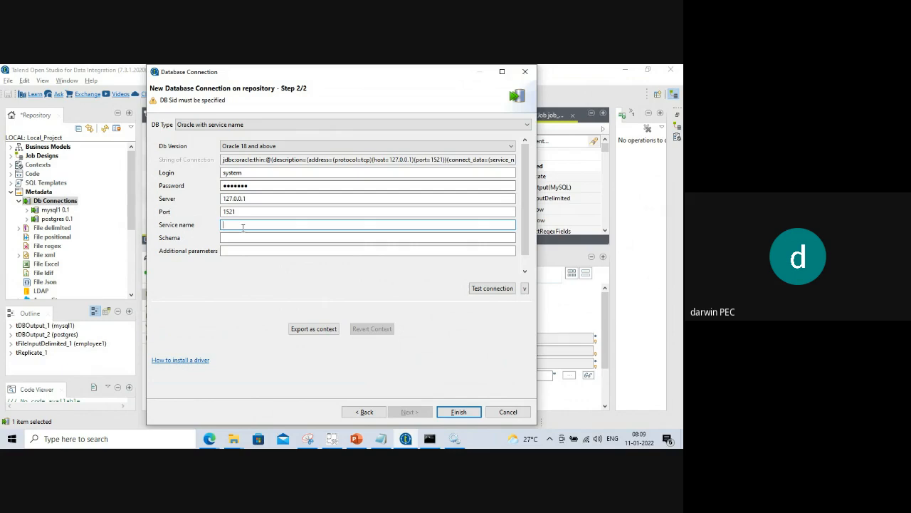
text(orcl)
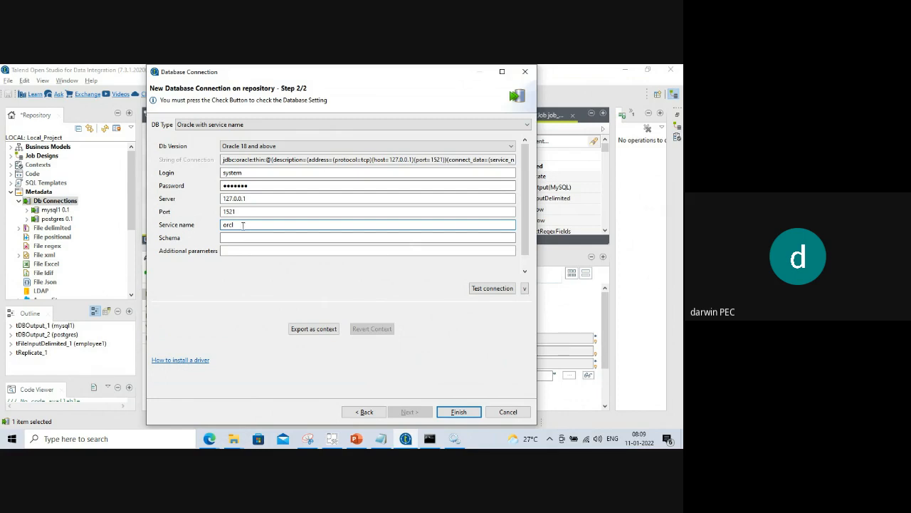
drag(242, 225, 218, 226)
Test the Oracle connection successfully and finish saving it.
click(491, 287)
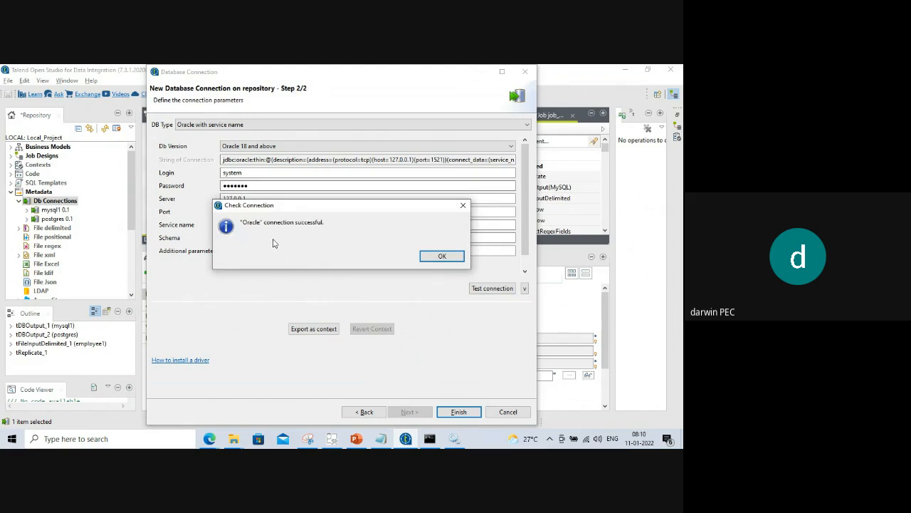
click(441, 256)
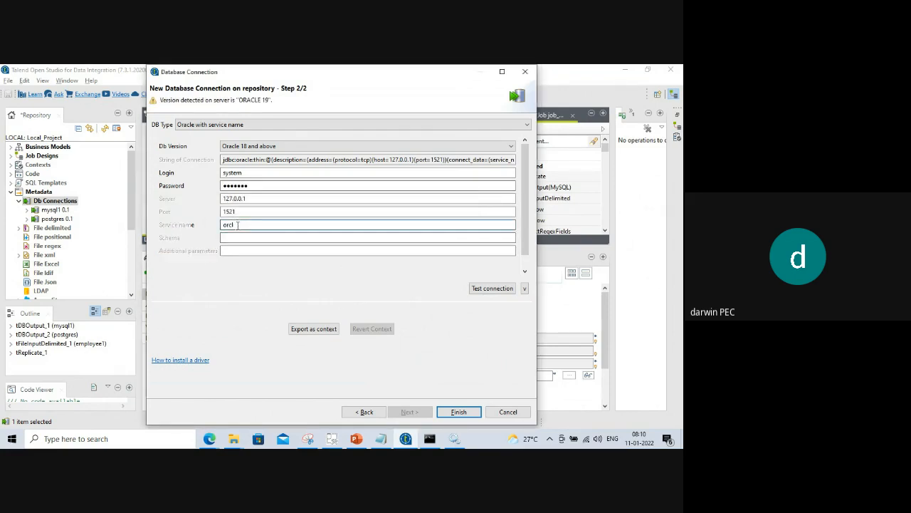
drag(237, 225, 222, 227)
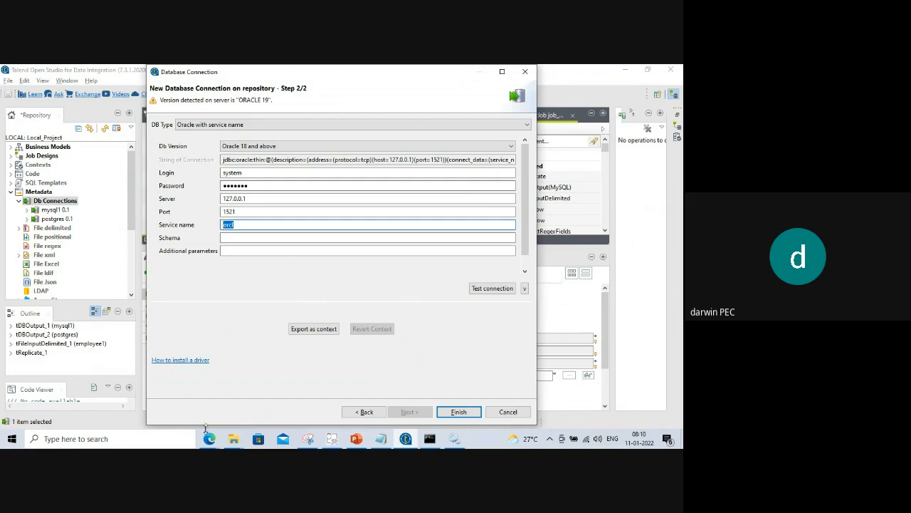
click(239, 226)
drag(241, 224, 222, 225)
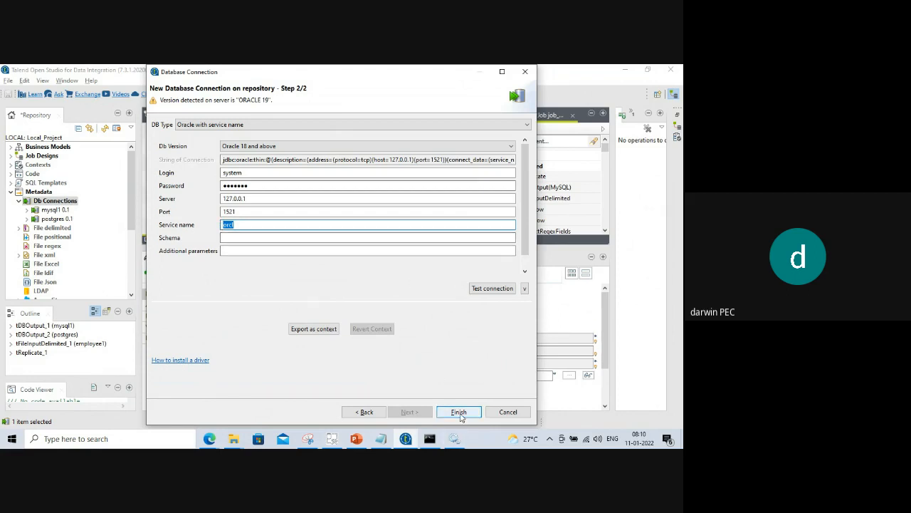
click(460, 416)
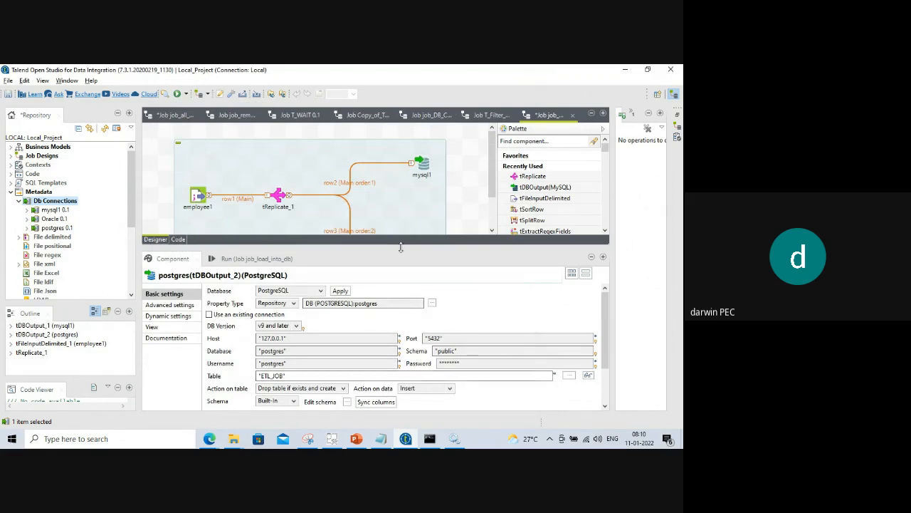
Enlarge the designer and drop Oracle 0.1 onto the job as tDBOutput (Oracle with service name).
drag(400, 246, 392, 357)
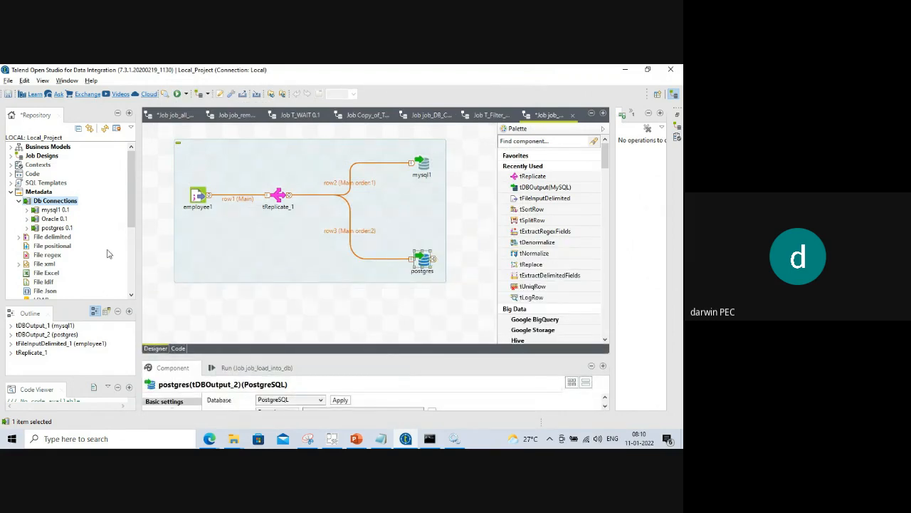
drag(51, 218, 420, 334)
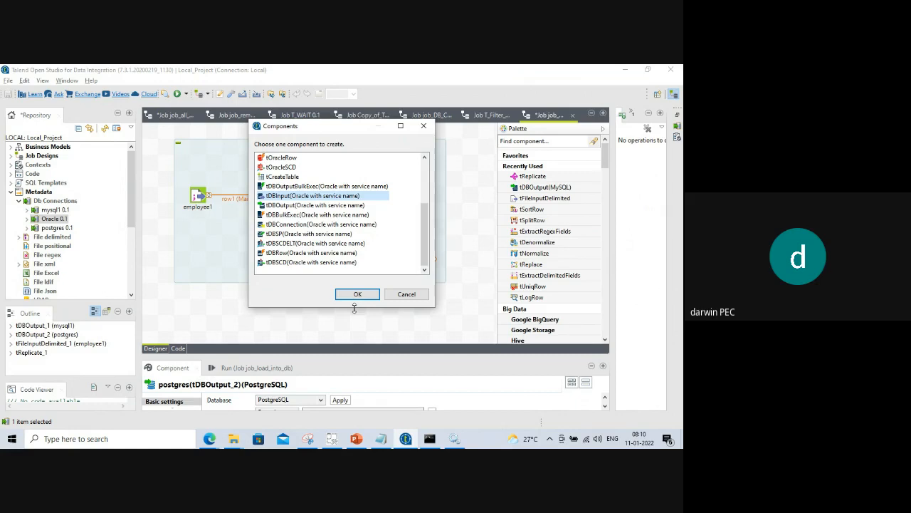
click(313, 205)
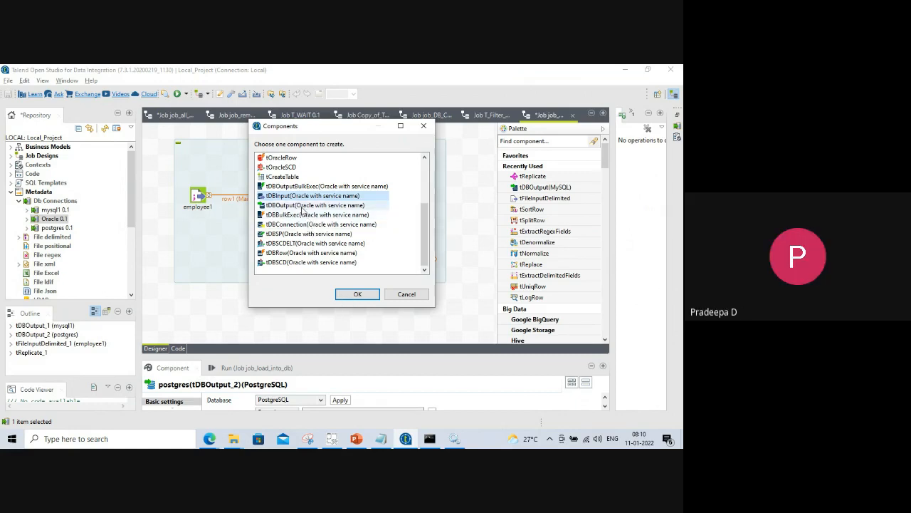
click(358, 295)
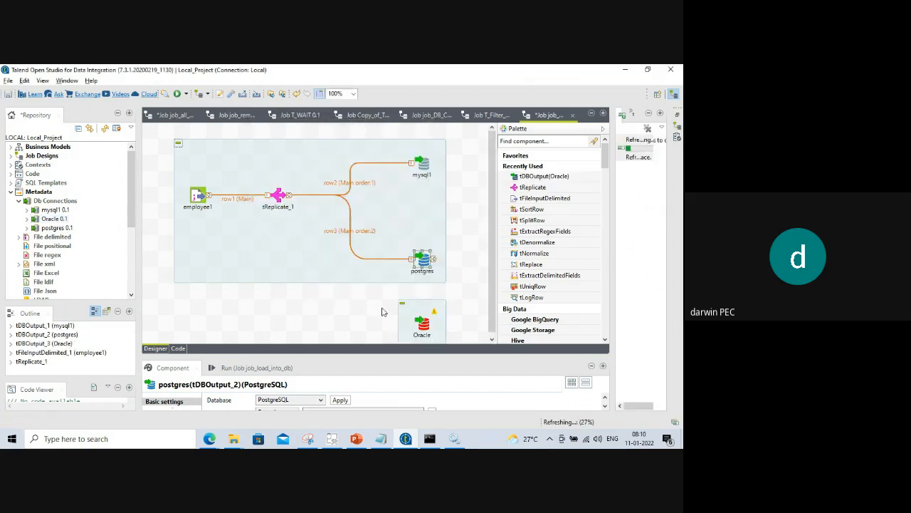
drag(492, 200, 492, 204)
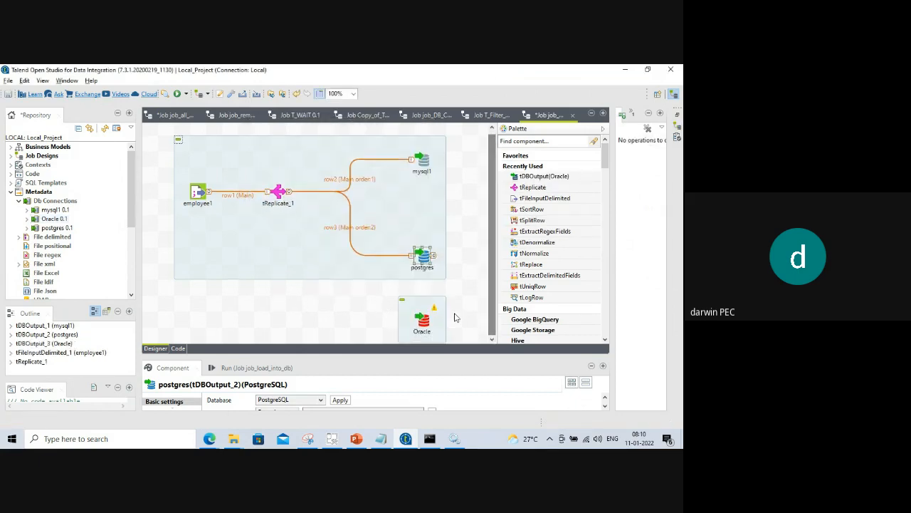
Link tReplicate_1 to the Oracle output with a Main row, then delete the Oracle component.
click(275, 195)
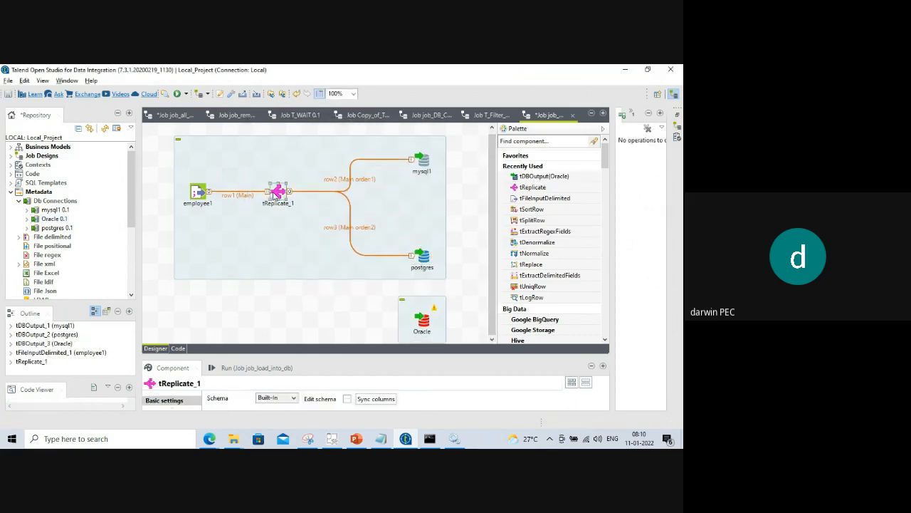
right_click(277, 193)
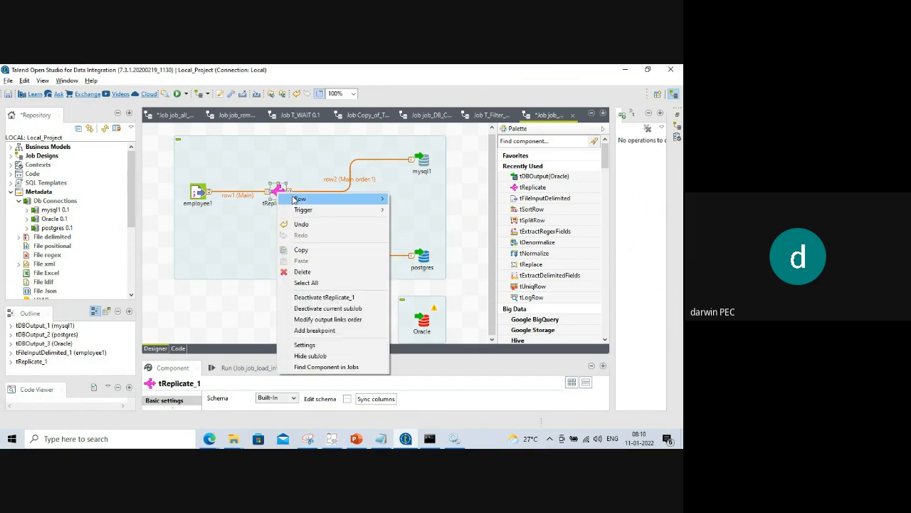
mouse_move(377, 198)
click(411, 199)
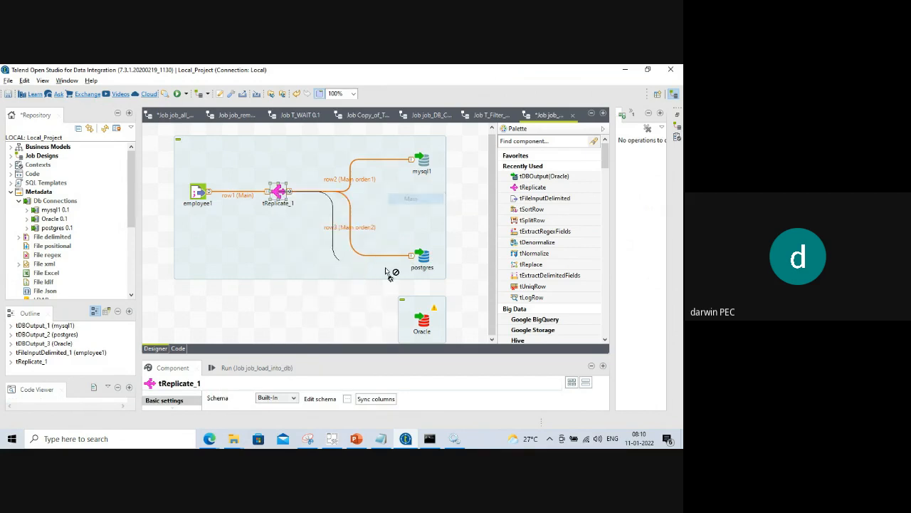
click(419, 323)
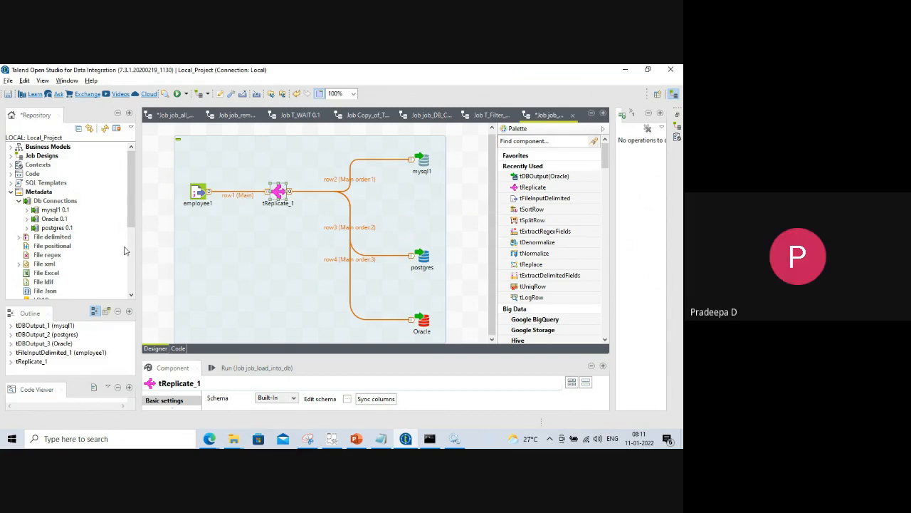
click(425, 323)
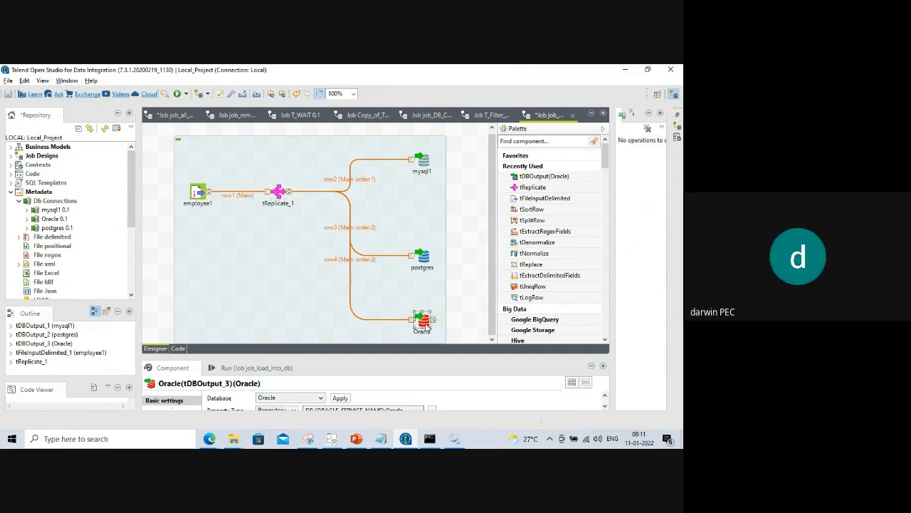
key(Delete)
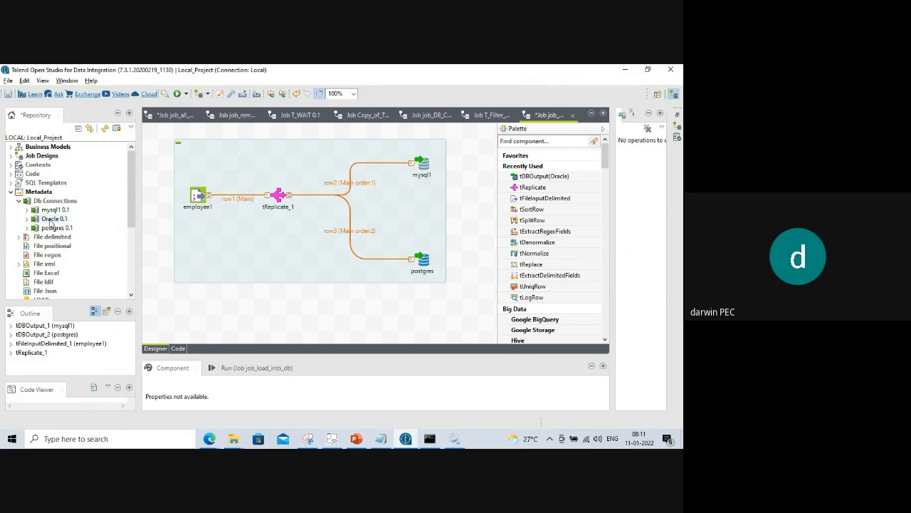
Add Oracle 0.1 as a tDBOutput component twice, deleting it each time.
drag(51, 222, 416, 319)
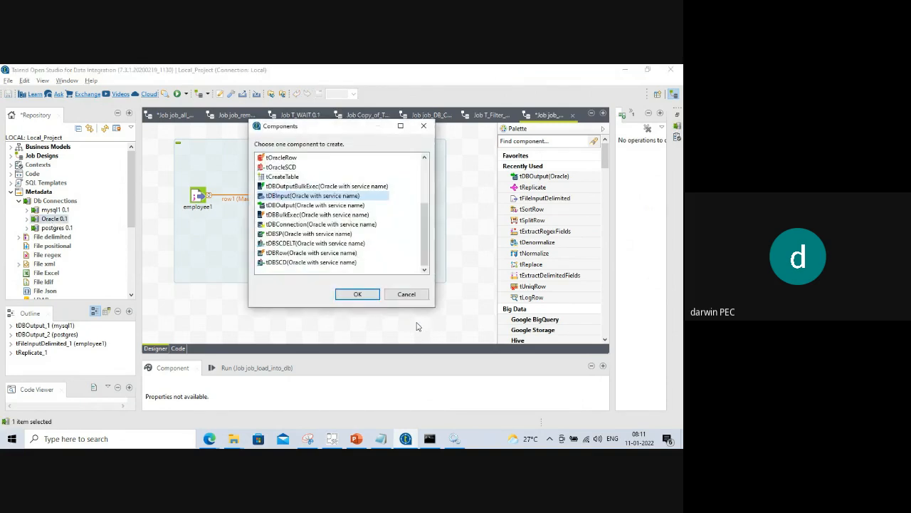
click(285, 207)
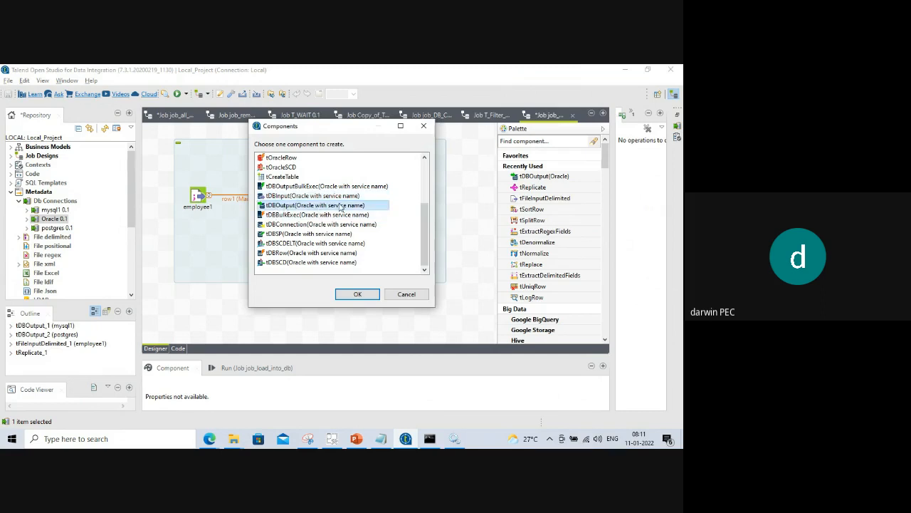
click(357, 293)
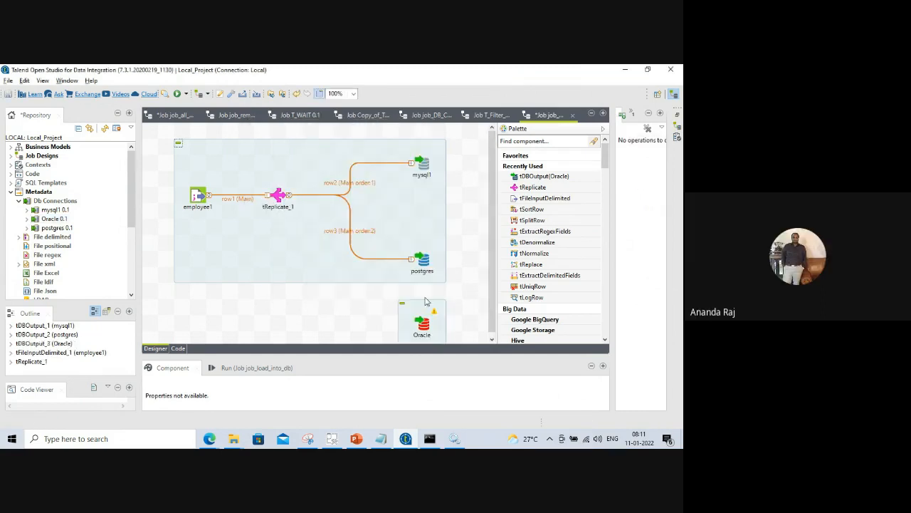
scroll(492, 242, down, 1)
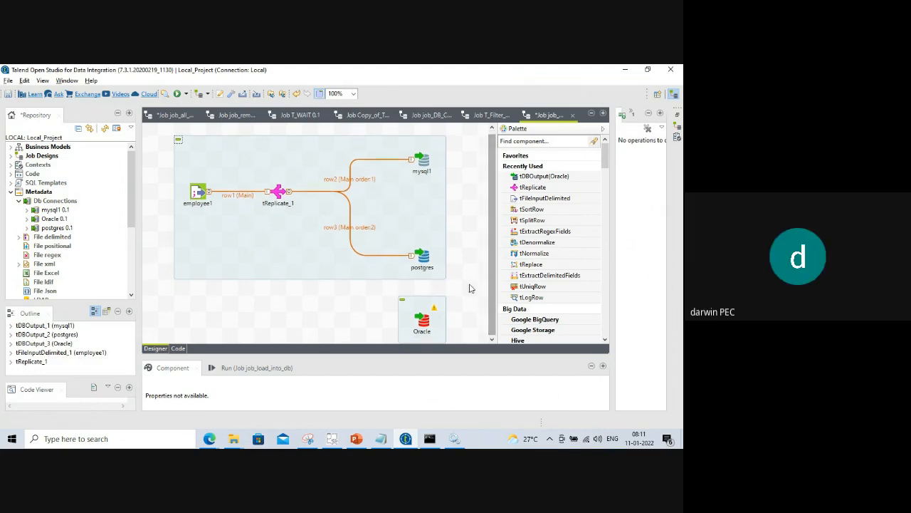
click(423, 320)
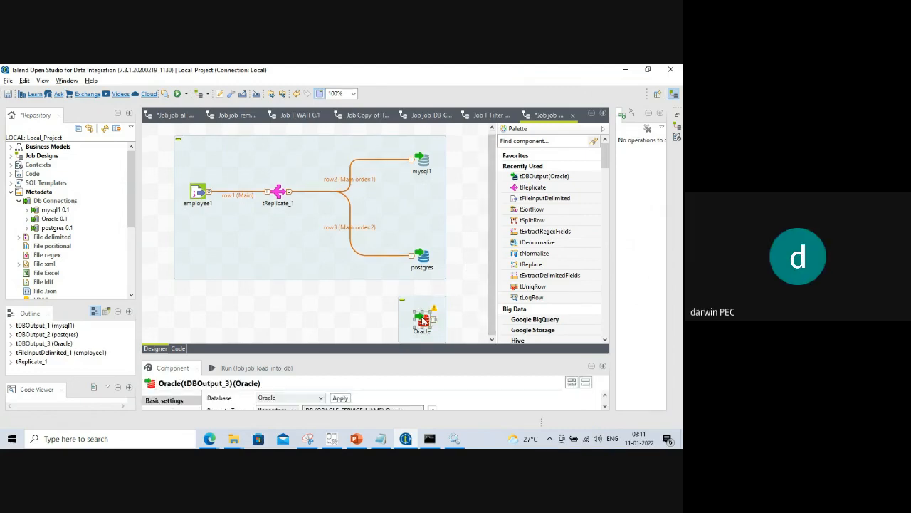
key(Delete)
drag(54, 218, 409, 318)
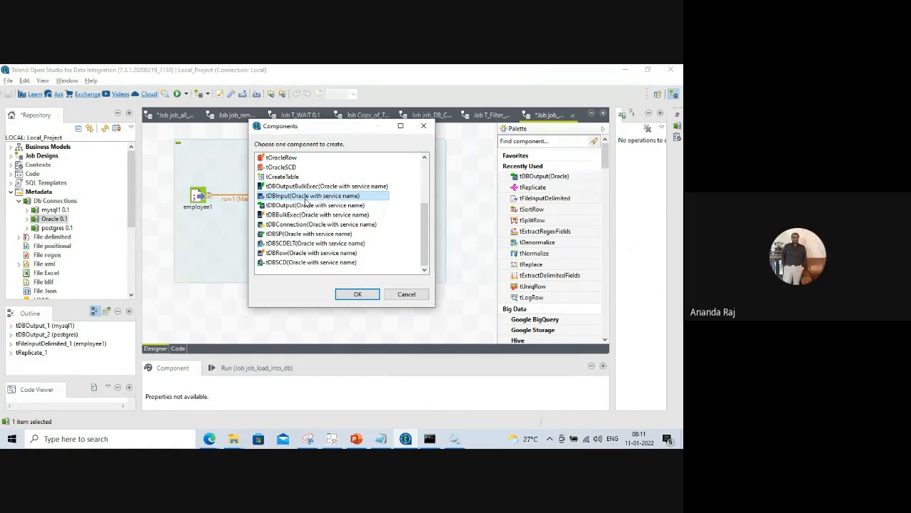
click(305, 206)
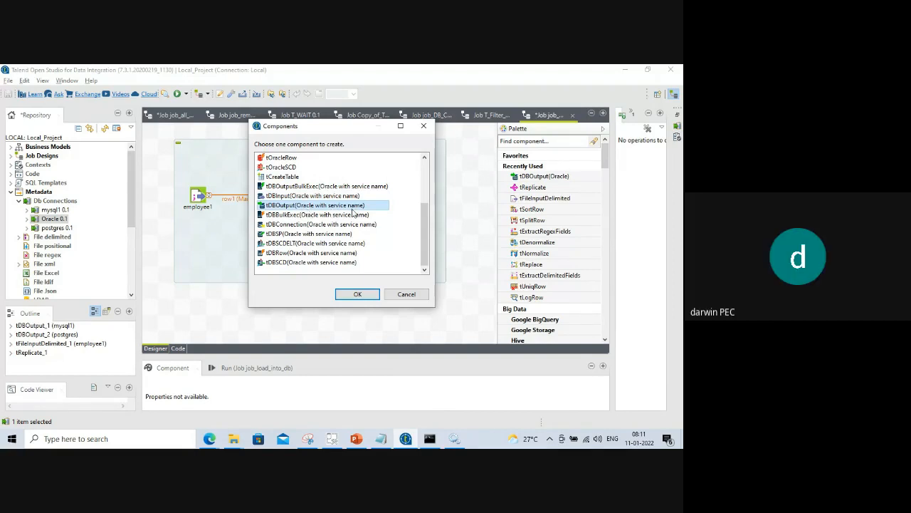
click(357, 294)
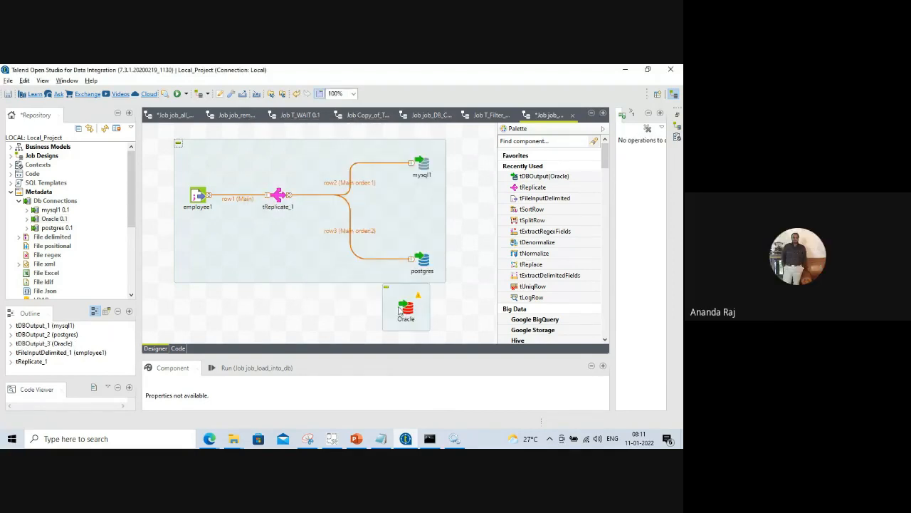
click(402, 306)
key(Delete)
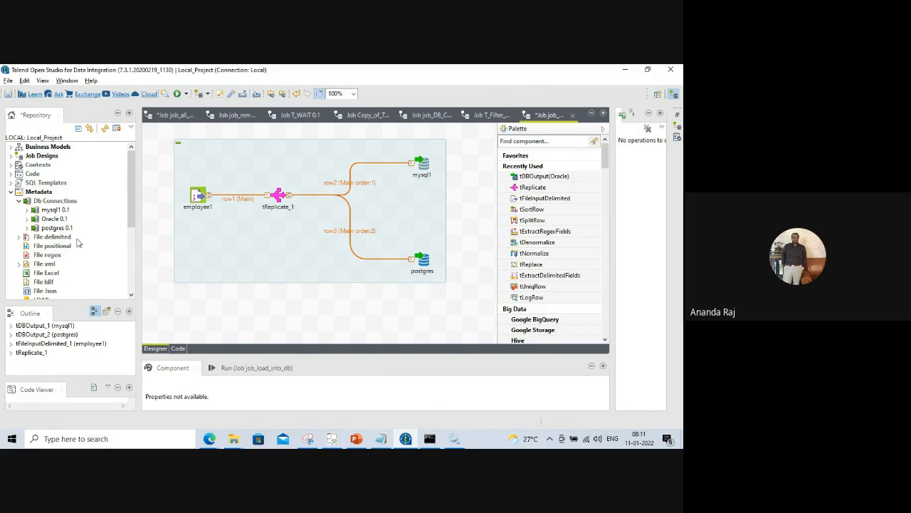
Drop Oracle 0.1 beneath postgres as tDBOutput (Oracle with service name).
drag(54, 219, 401, 317)
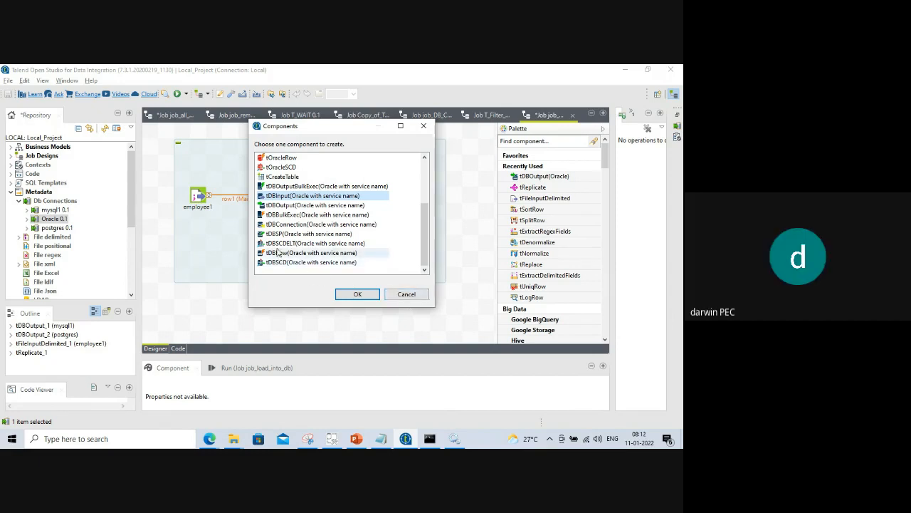
click(403, 294)
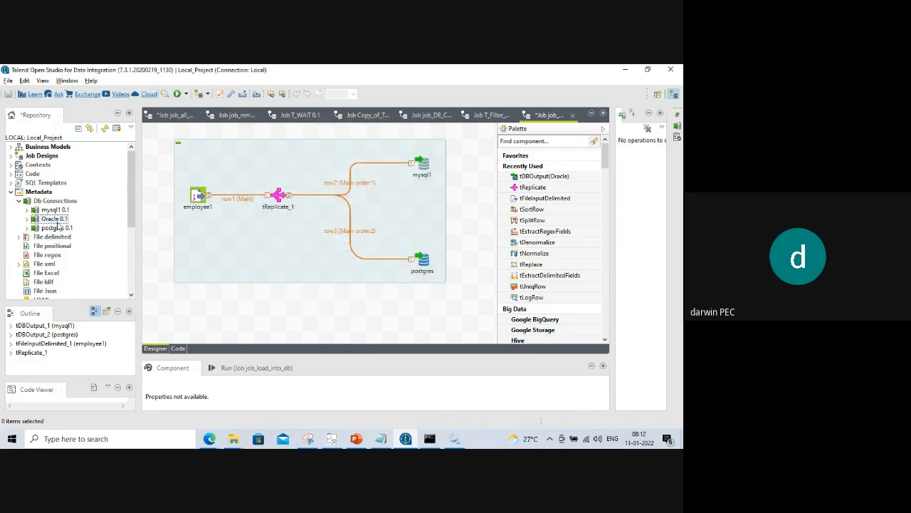
drag(59, 226, 410, 311)
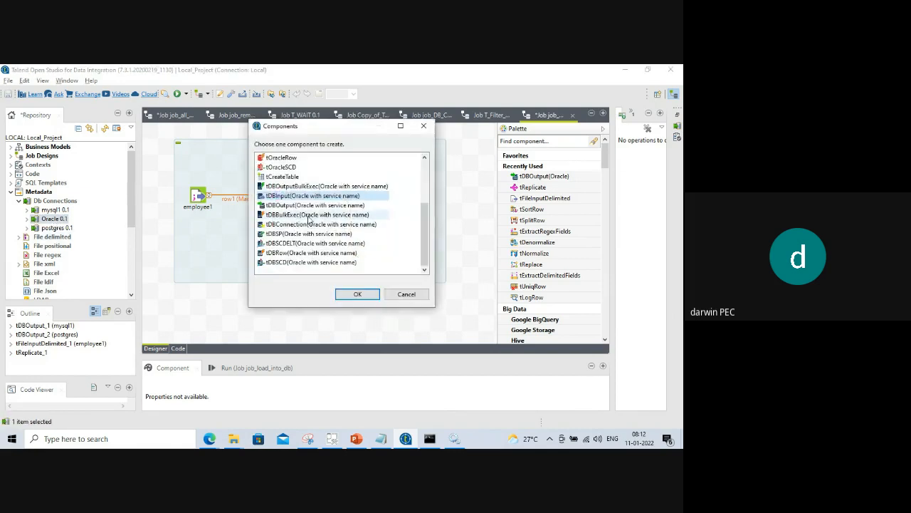
click(327, 205)
click(357, 294)
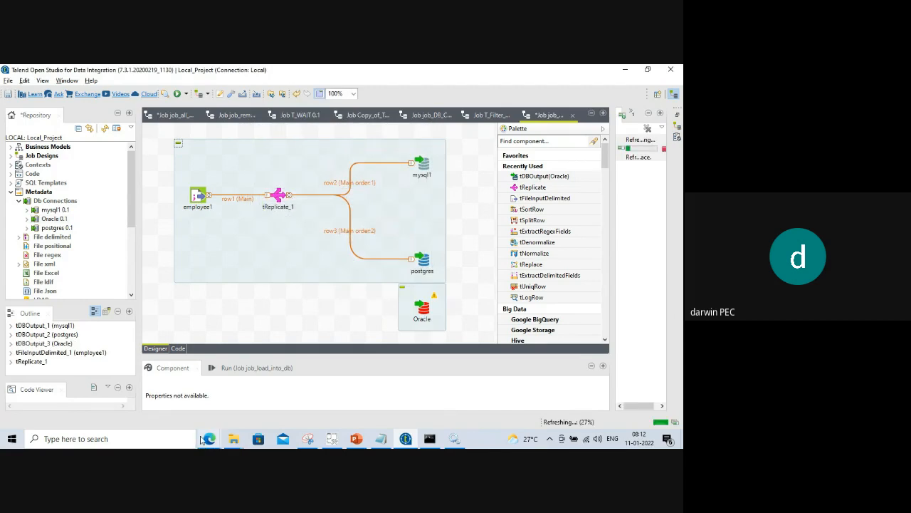
Turn on the microphone in the meeting window and return to Talend.
mouse_move(206, 439)
click(167, 402)
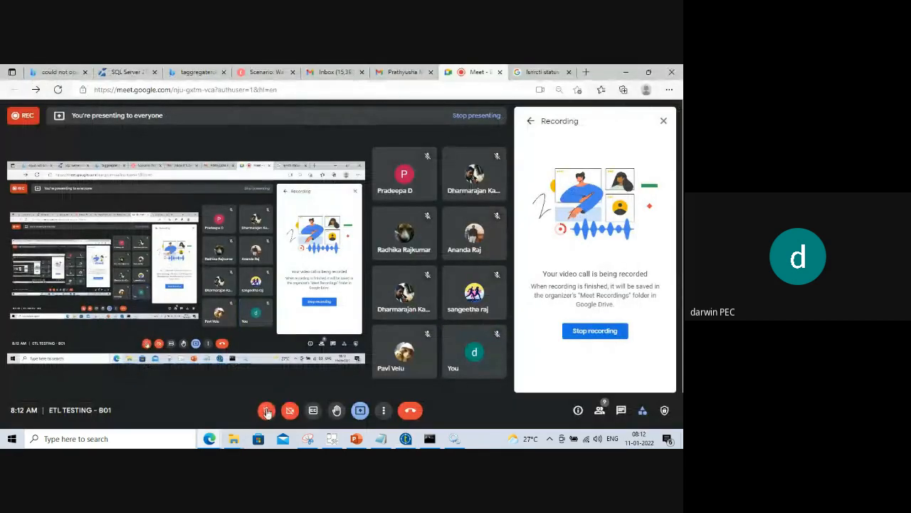
click(266, 412)
key(alt+Tab)
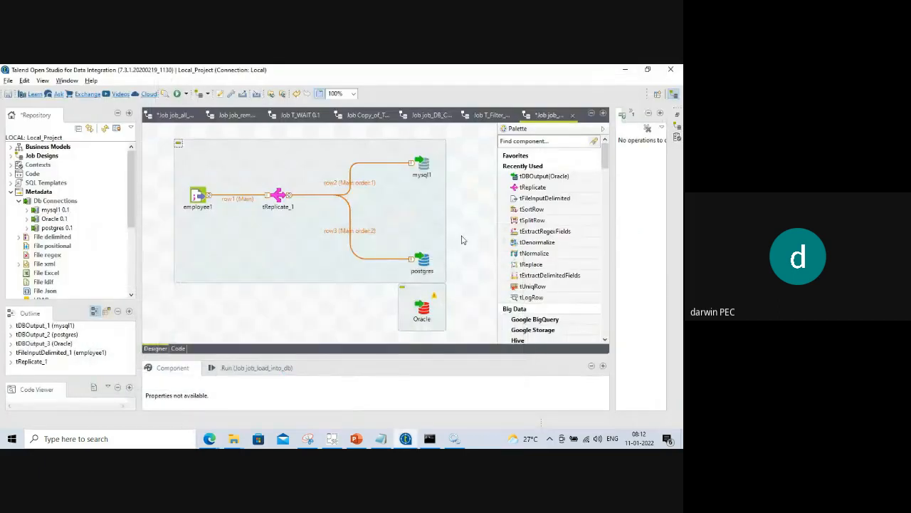
Link tReplicate_1 to the Oracle output with a Main row (row4).
click(277, 195)
right_click(276, 198)
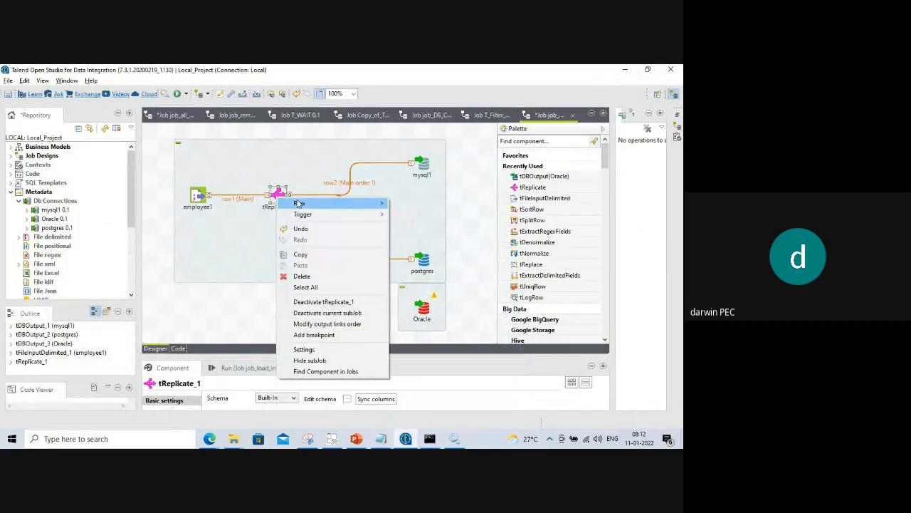
click(403, 204)
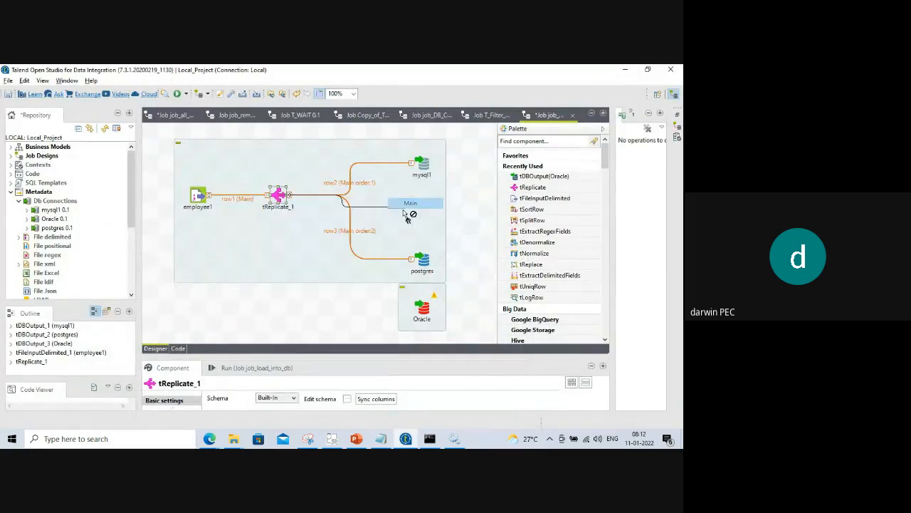
click(419, 311)
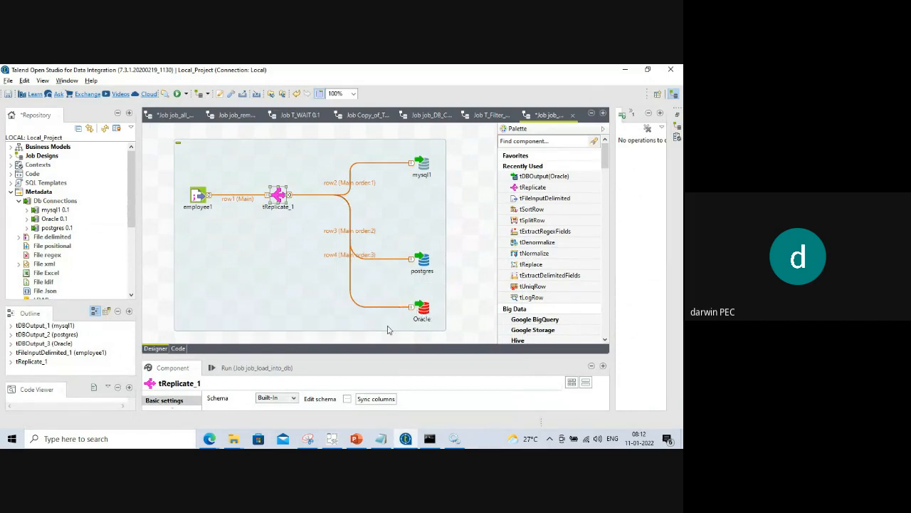
Enter ETL_JOB as the Oracle output's table and resize the design and settings areas.
click(425, 311)
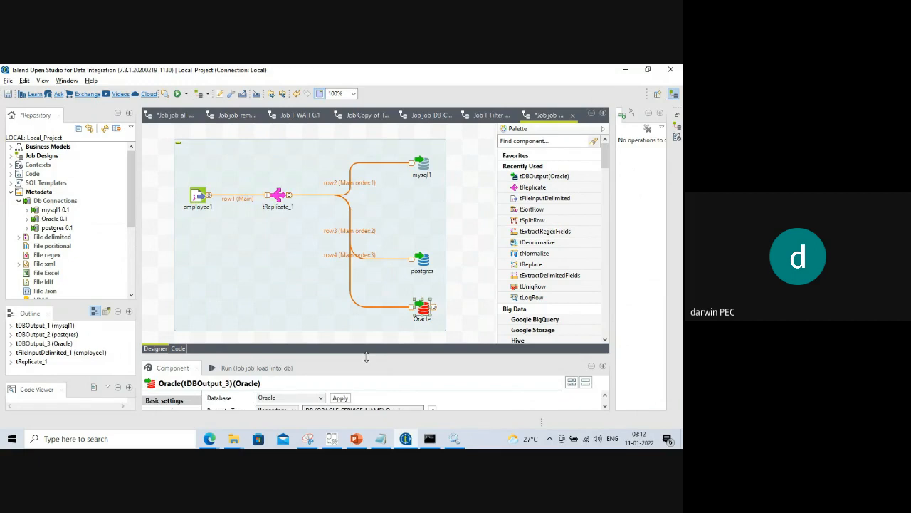
drag(365, 354, 349, 191)
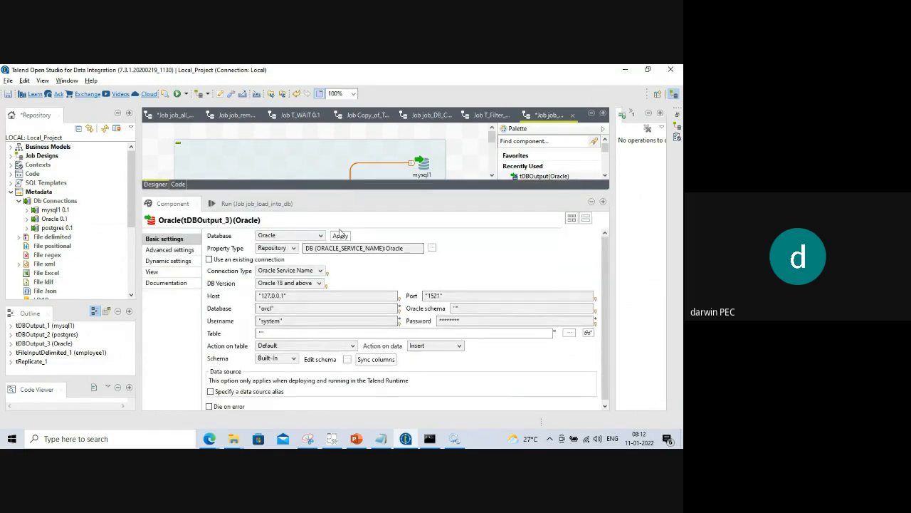
click(268, 332)
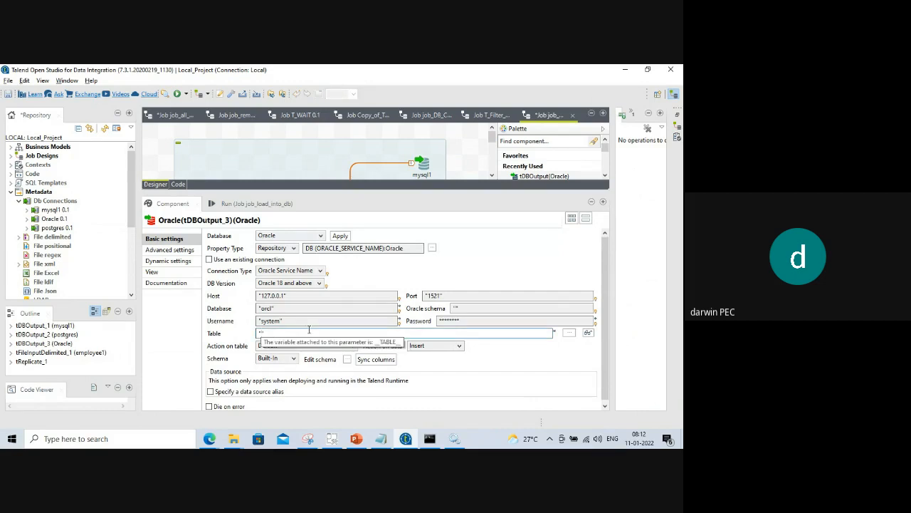
text(ETL_JOB)
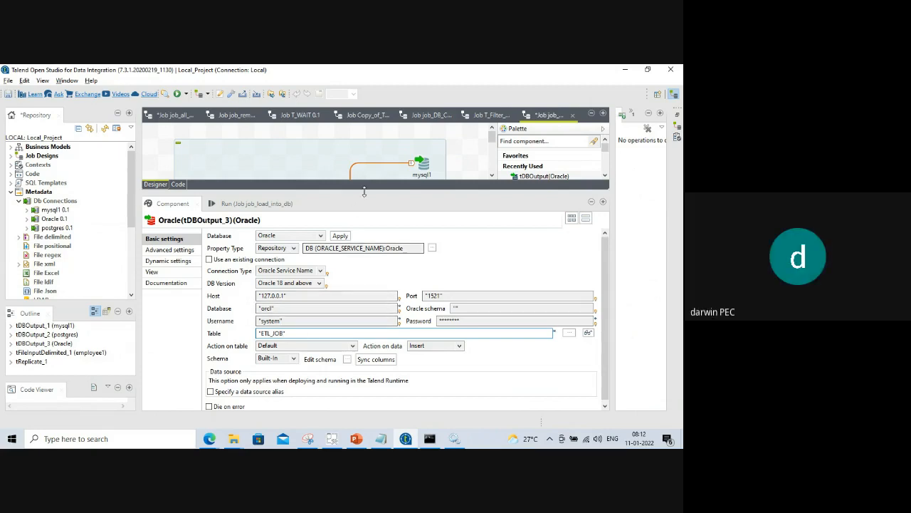
drag(366, 198, 383, 191)
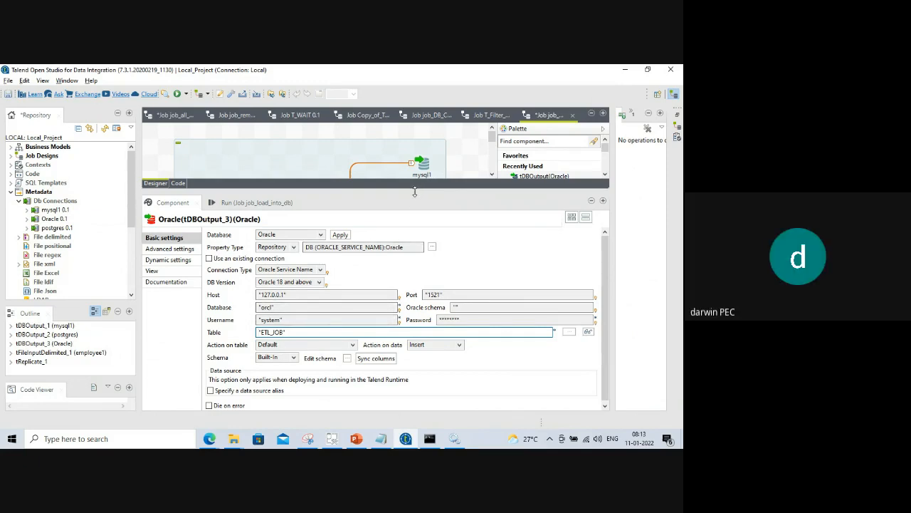
mouse_move(417, 191)
mouse_down()
mouse_move(412, 326)
mouse_move(427, 203)
mouse_up()
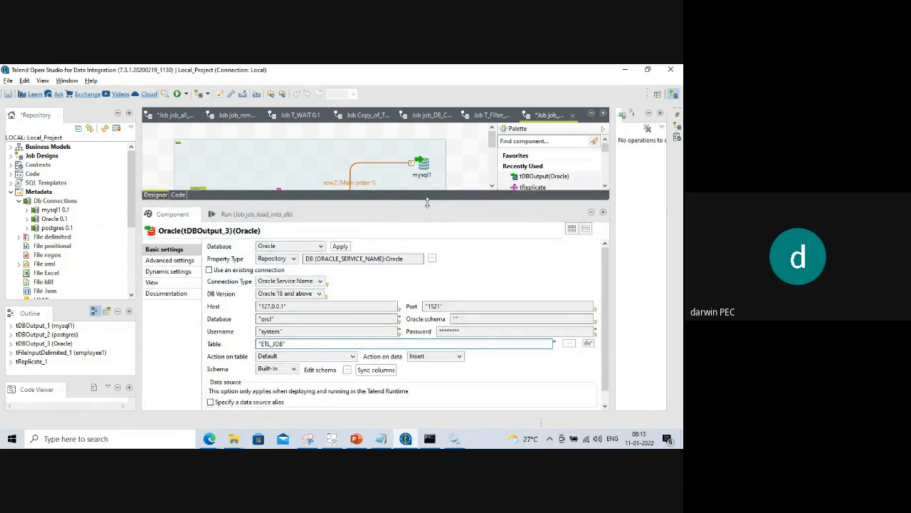
drag(427, 203, 443, 304)
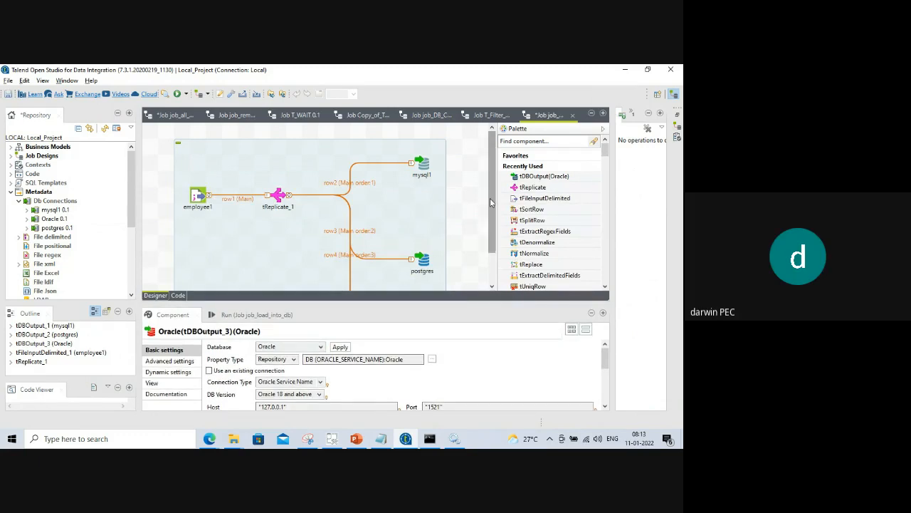
scroll(490, 201, down, 2)
drag(378, 296, 384, 232)
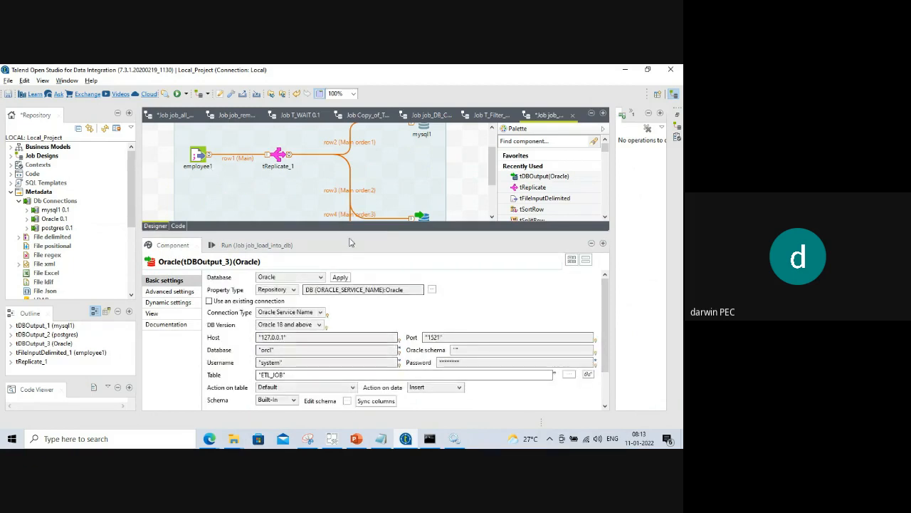
drag(351, 231, 350, 162)
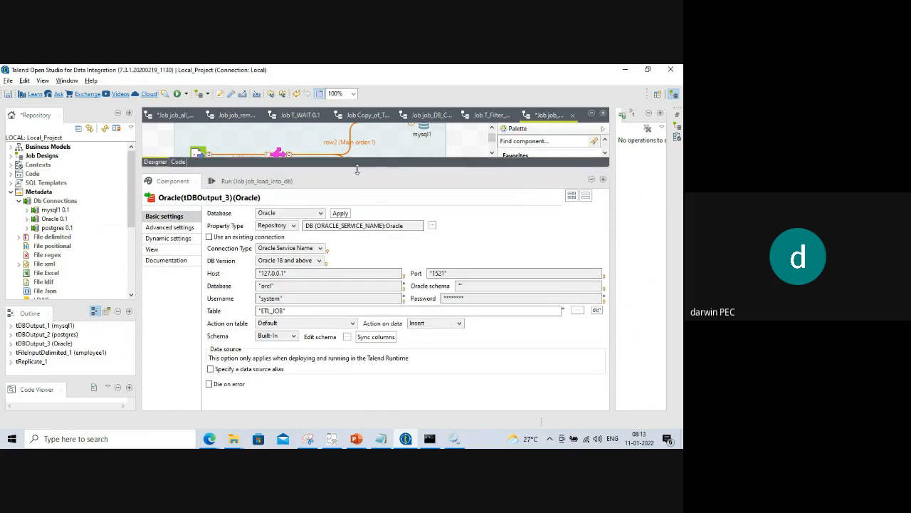
Set the Oracle output's Action on table to 'Drop table if exists and create' and sync columns.
click(343, 322)
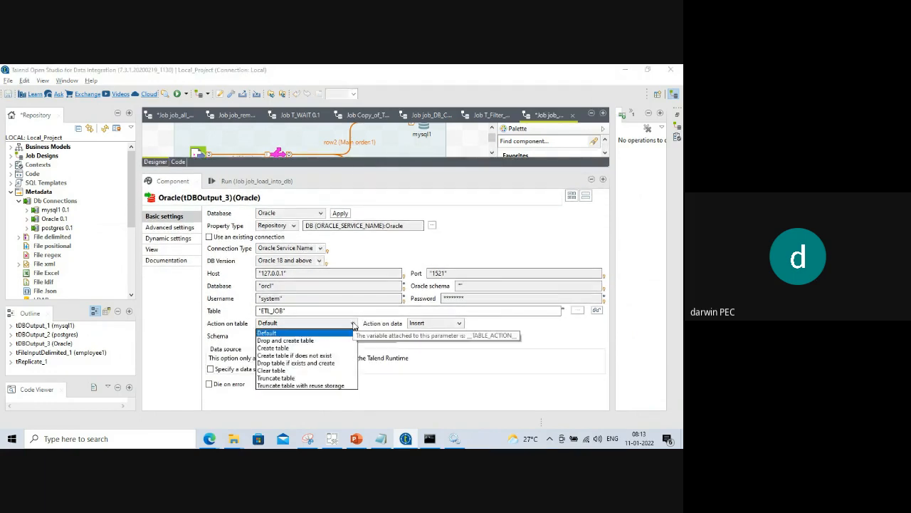
click(288, 363)
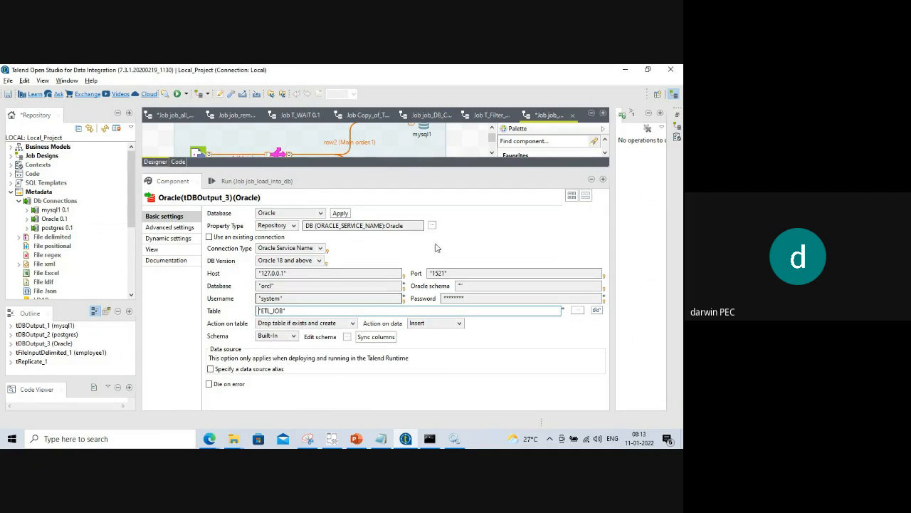
click(346, 337)
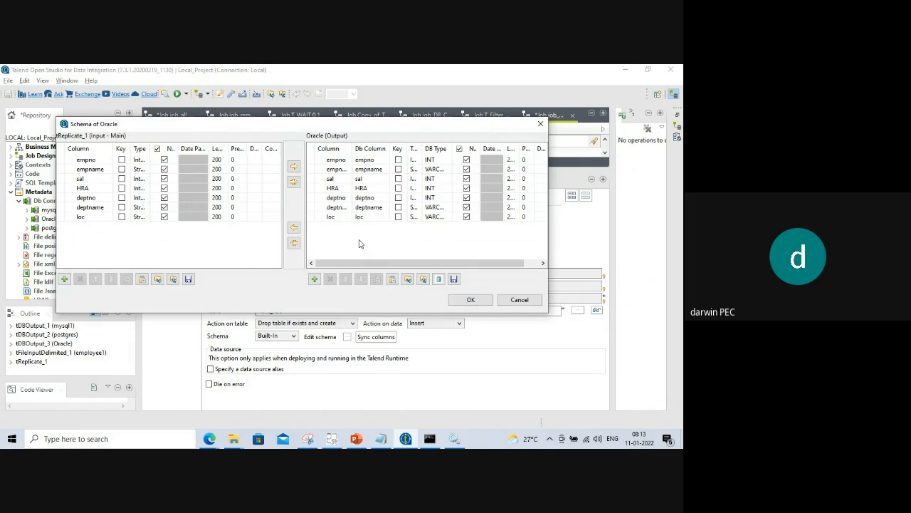
click(469, 300)
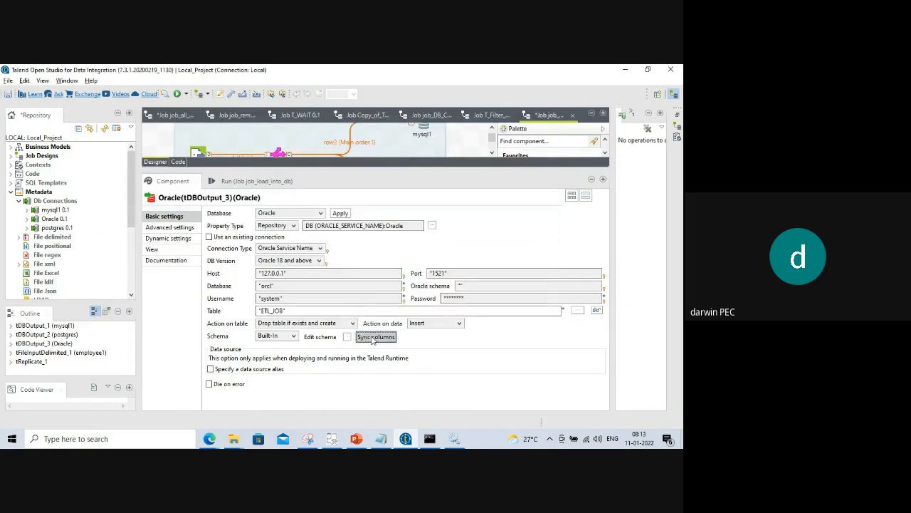
click(347, 337)
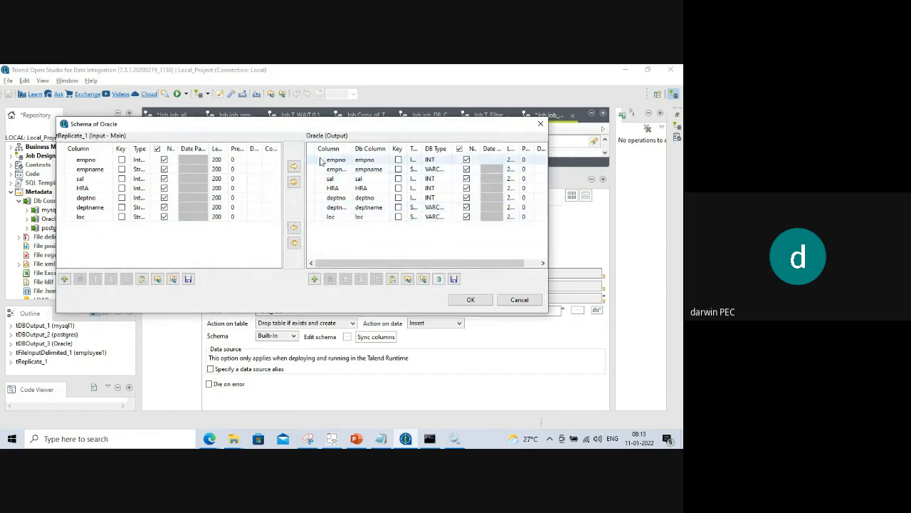
Delete the old Oracle output columns, then recheck the schema showing empno through loc.
click(325, 161)
drag(324, 171, 358, 234)
click(329, 278)
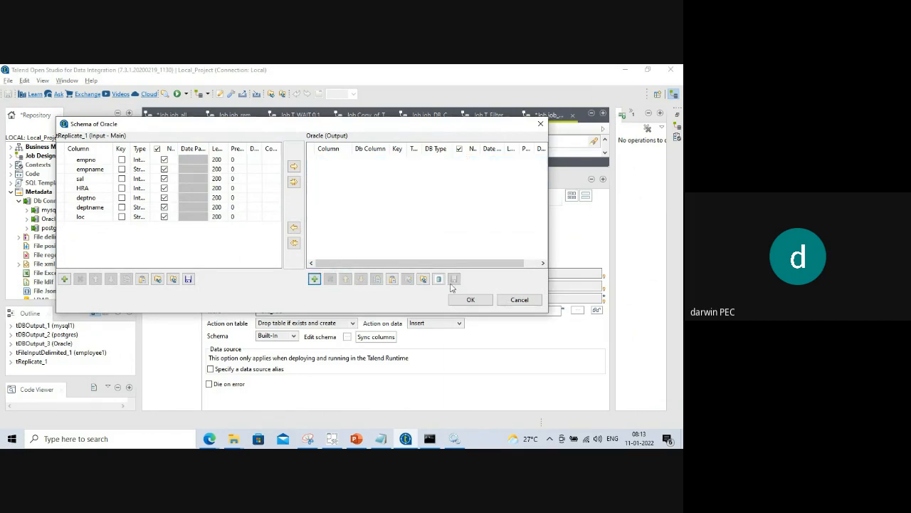
click(480, 302)
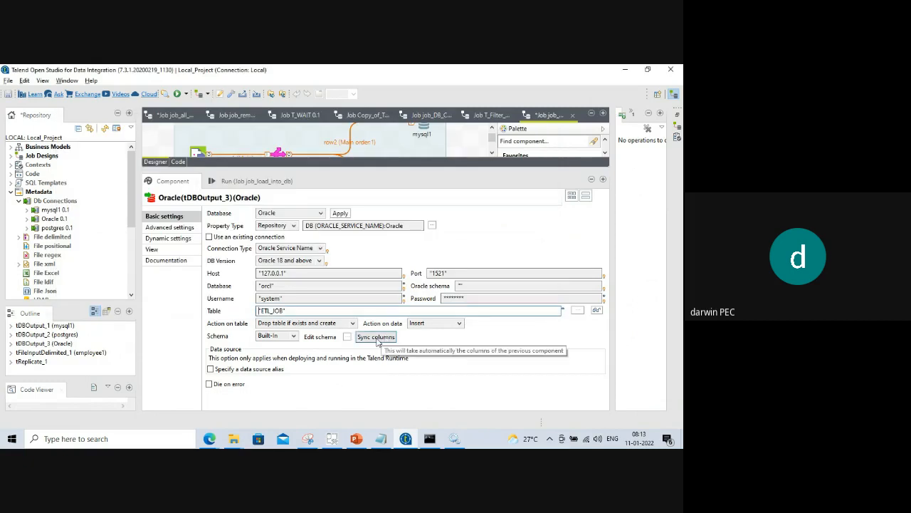
click(347, 337)
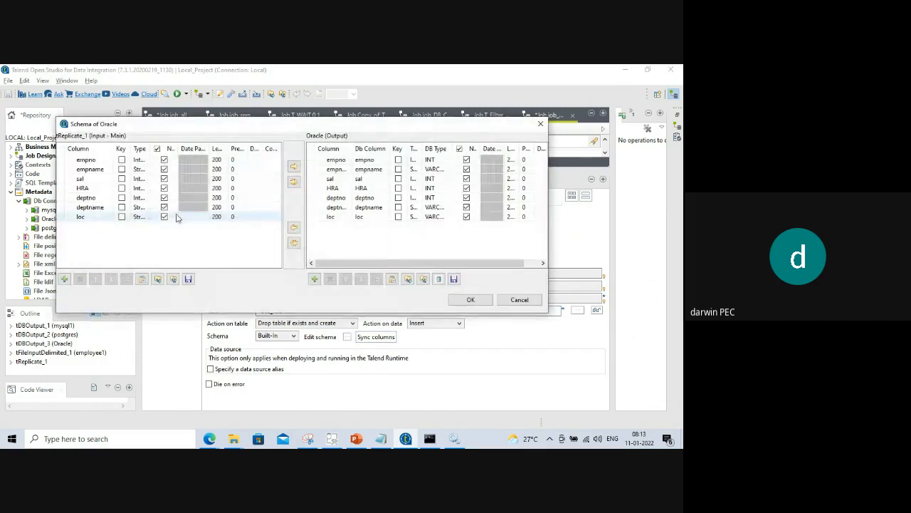
click(471, 298)
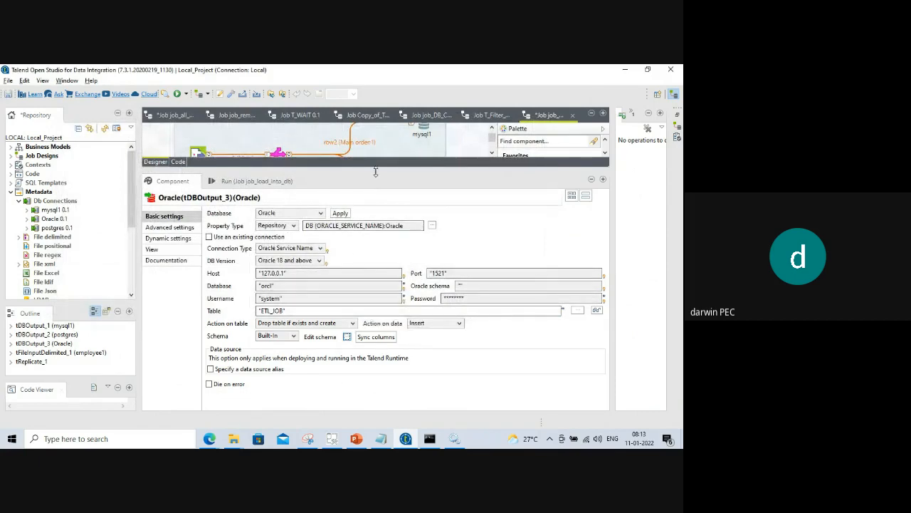
drag(372, 171, 381, 329)
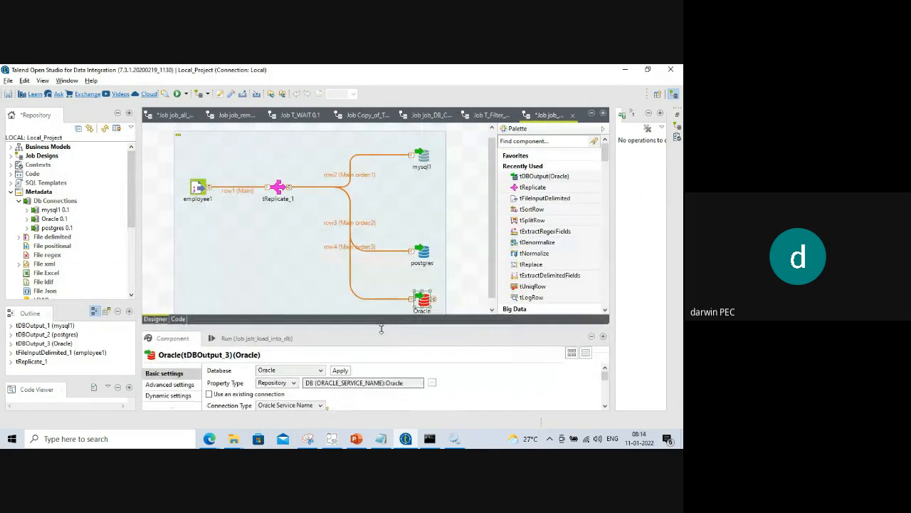
Inspect the postgres and mysql1 output component settings, then show the job's Run view.
click(423, 255)
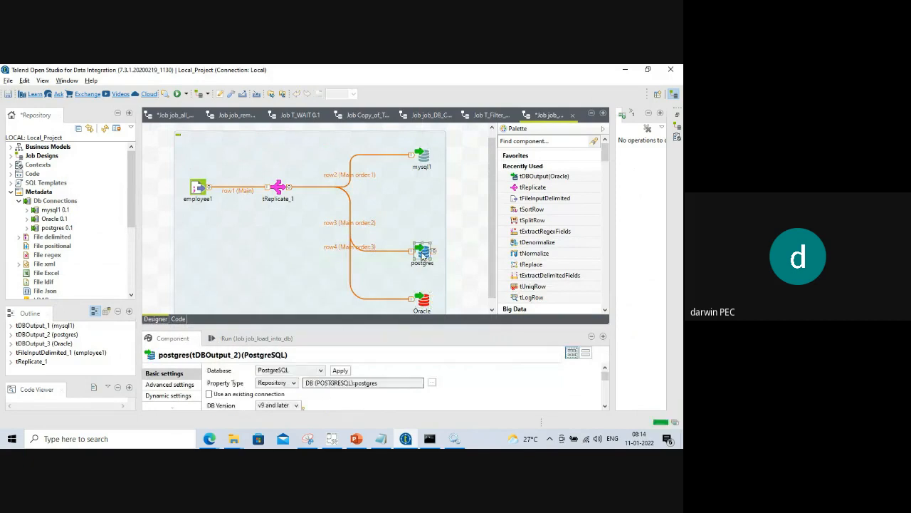
drag(365, 318, 392, 340)
click(423, 160)
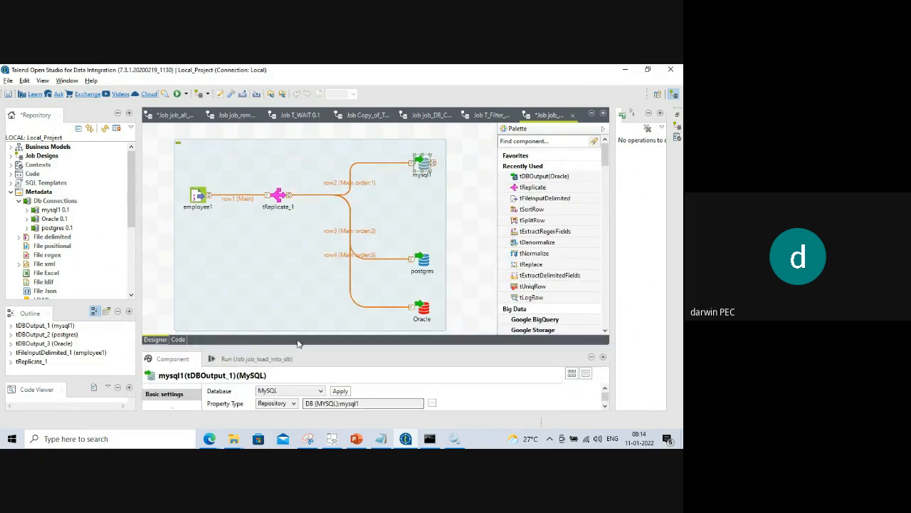
drag(300, 342, 298, 254)
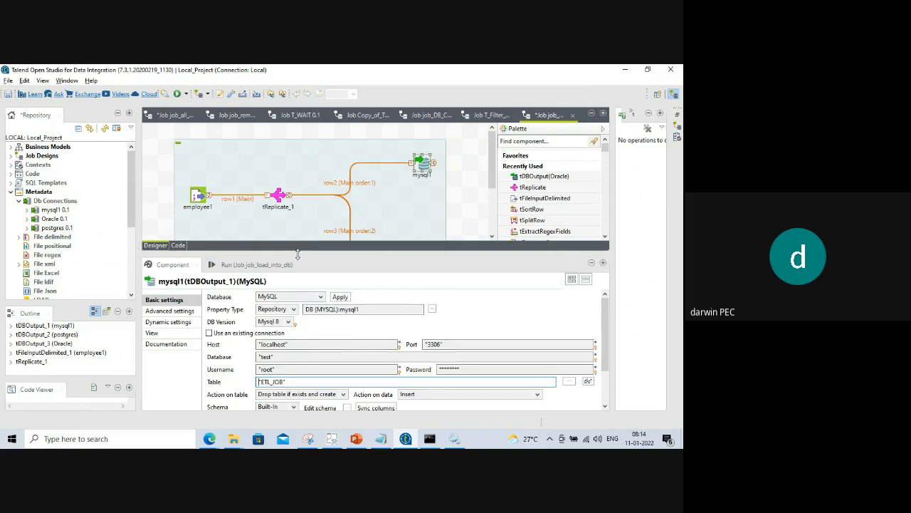
click(229, 265)
scroll(491, 168, down, 3)
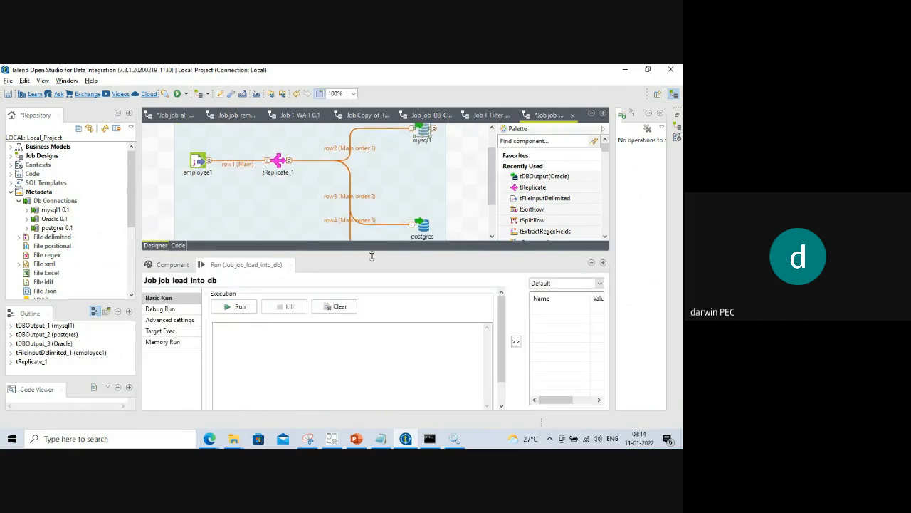
Run job_load_into_db with firewall access allowed, loading 16910 rows into each of mysql1, postgres and Oracle.
drag(373, 249, 374, 324)
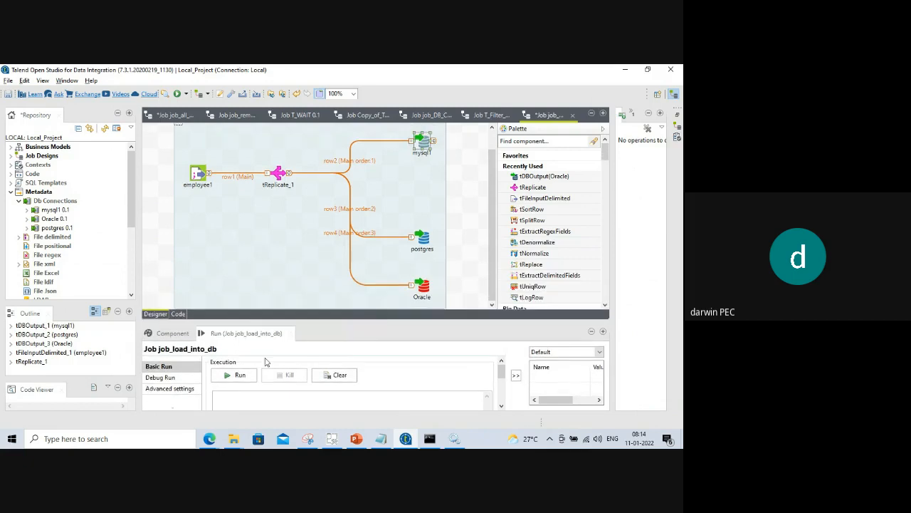
click(231, 382)
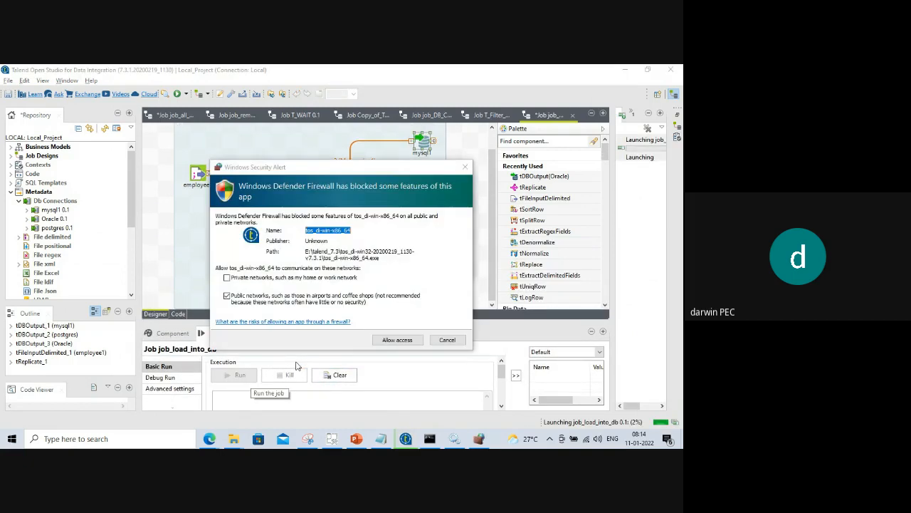
click(395, 345)
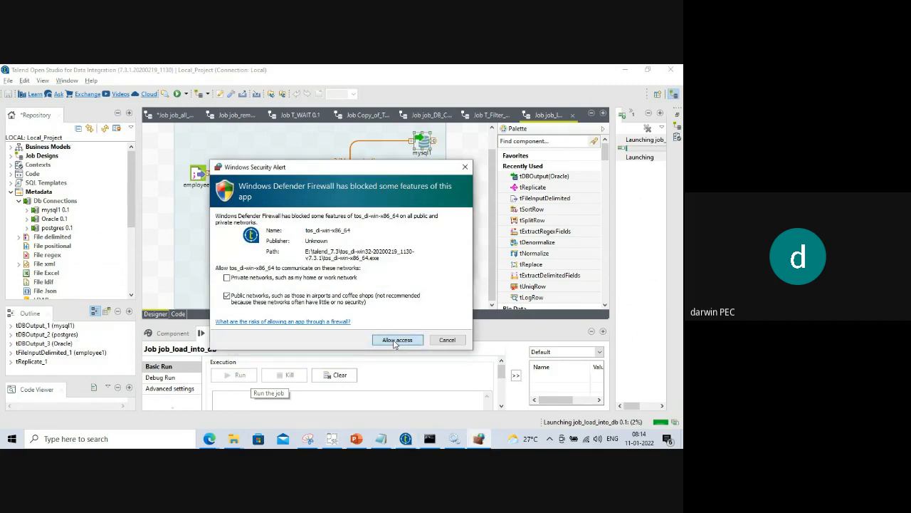
click(395, 341)
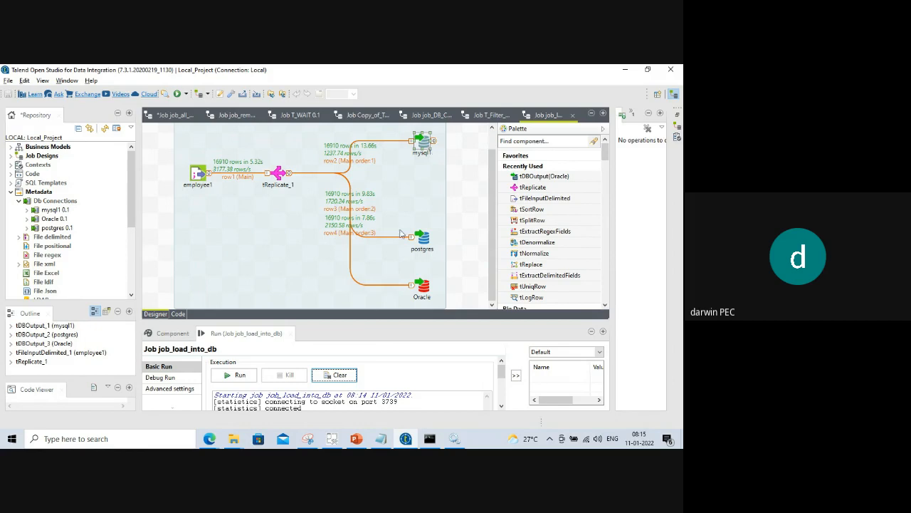
mouse_move(324, 321)
mouse_down()
mouse_move(327, 246)
mouse_move(339, 319)
mouse_up()
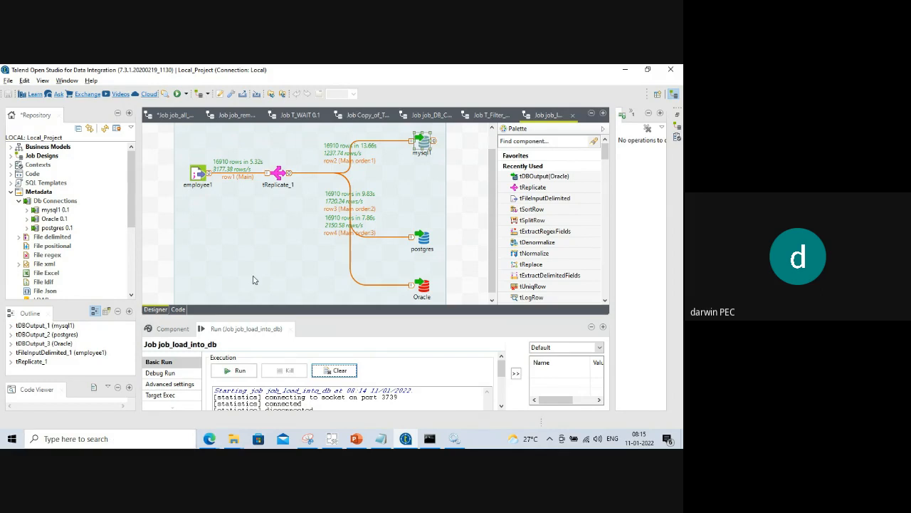
click(128, 443)
Launch MySQL Workbench 8.0 CE and open the talend connection's SQL editor.
text(mysq)
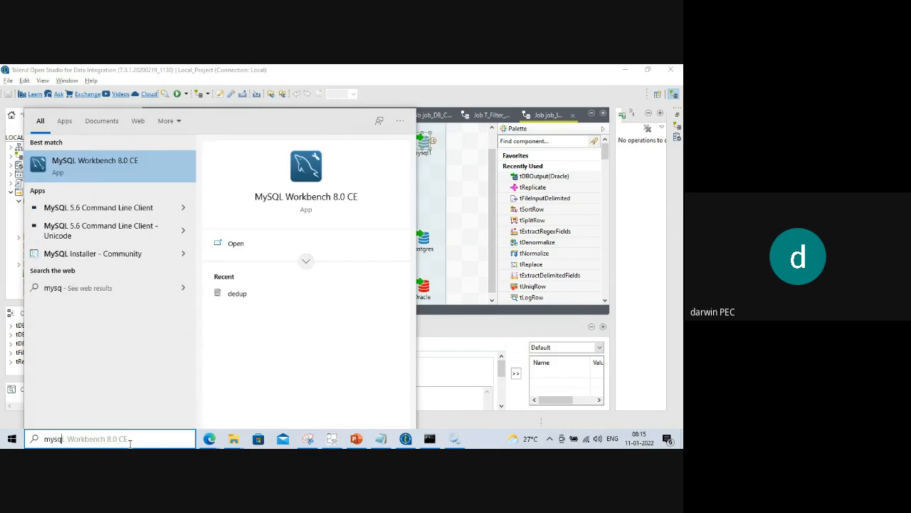
click(112, 169)
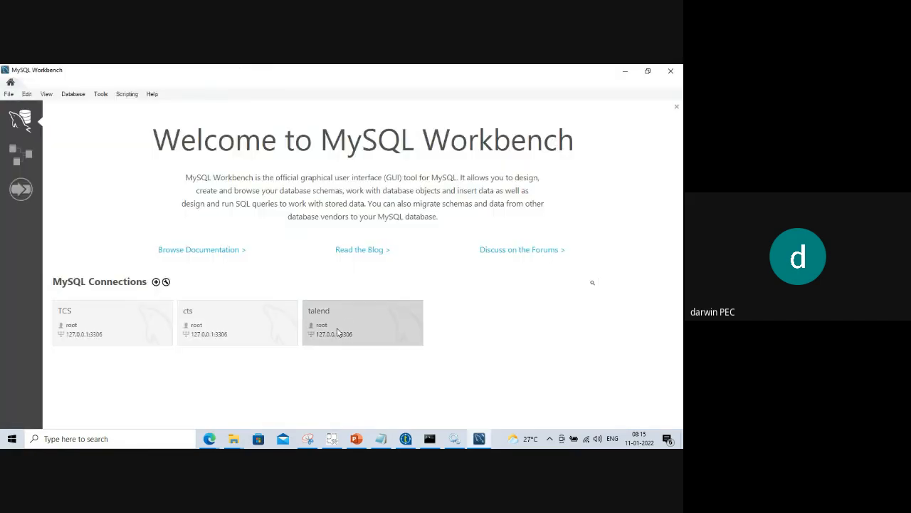
click(337, 330)
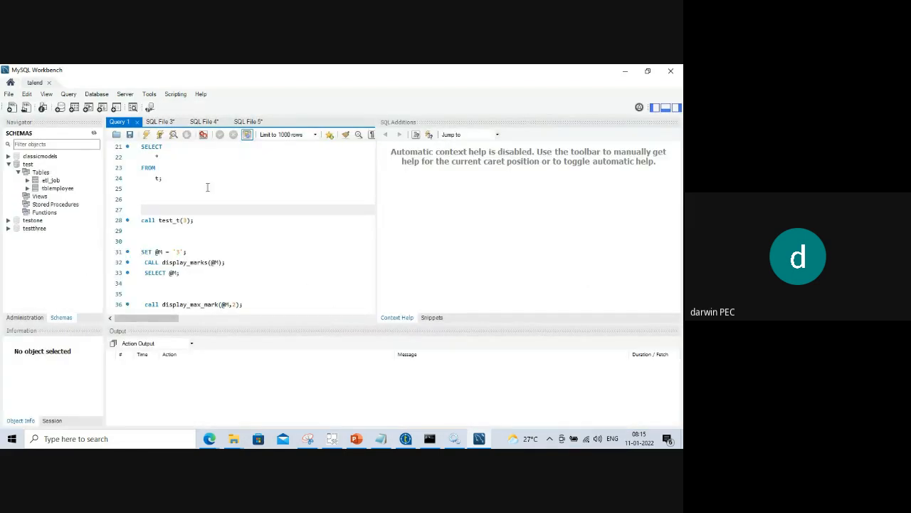
Open a new empty SQL query tab, closing an accidentally created MySQL Model tab.
click(8, 95)
click(7, 95)
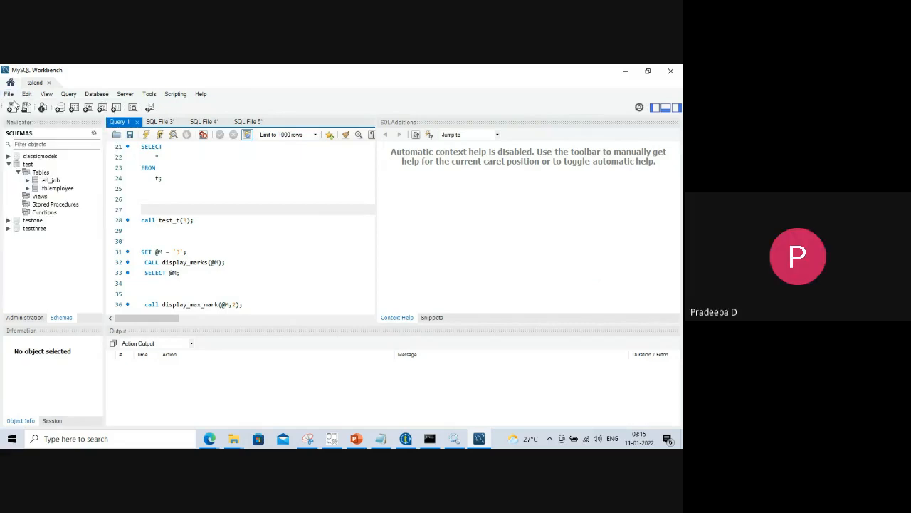
click(7, 97)
click(28, 104)
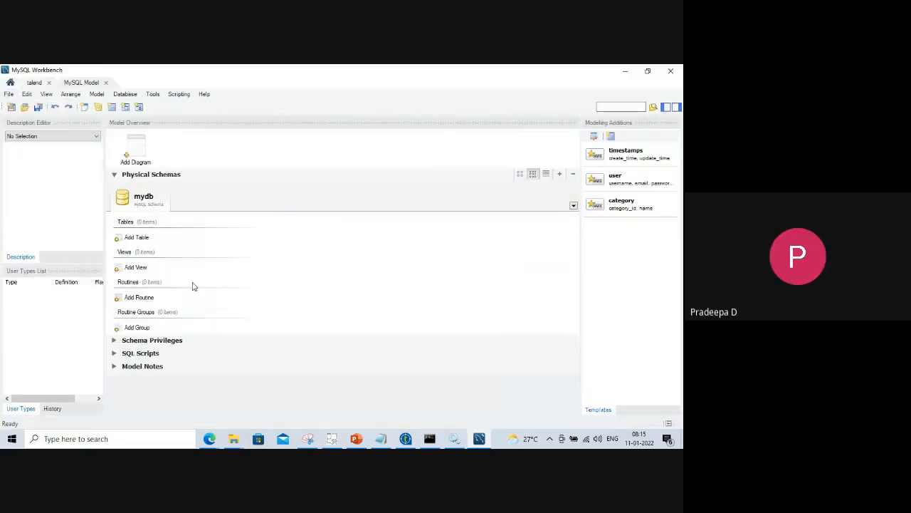
click(9, 94)
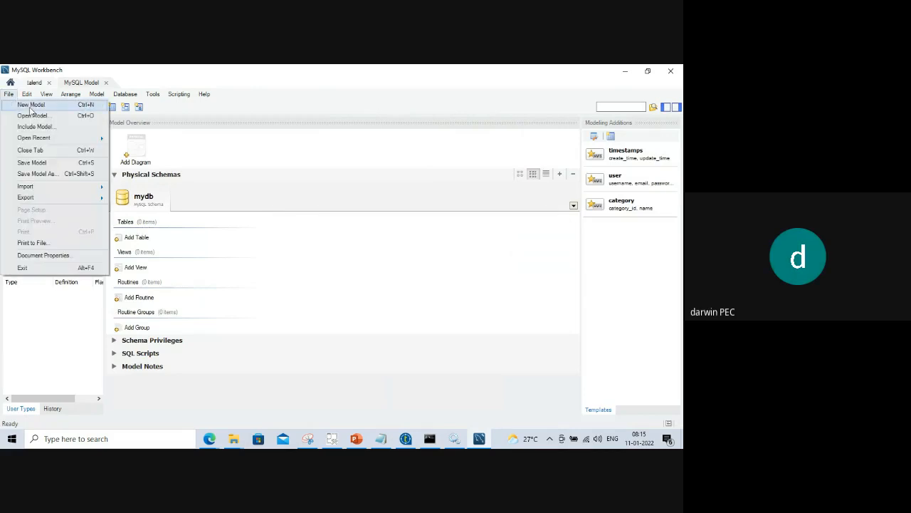
click(268, 206)
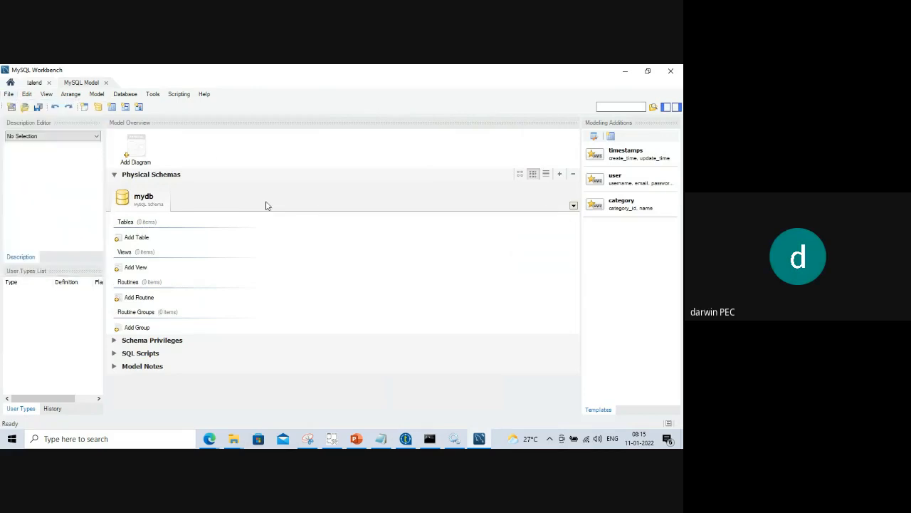
click(106, 82)
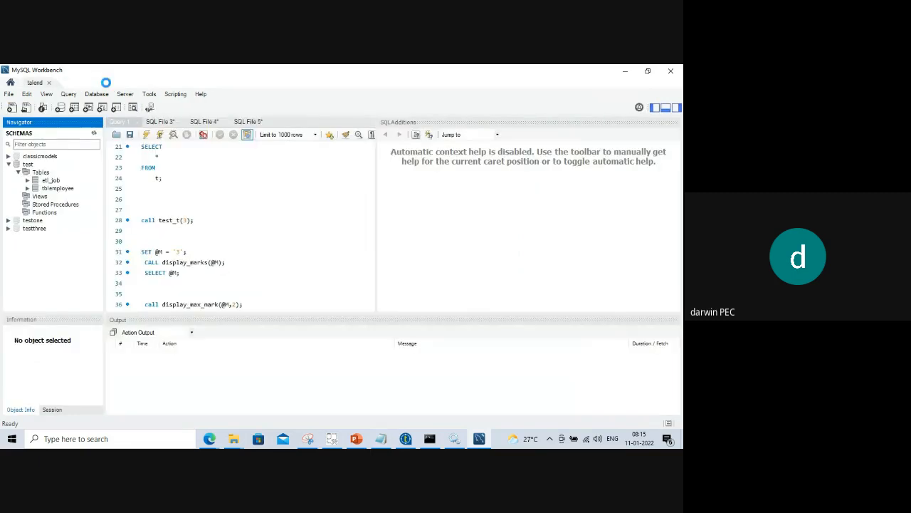
click(9, 94)
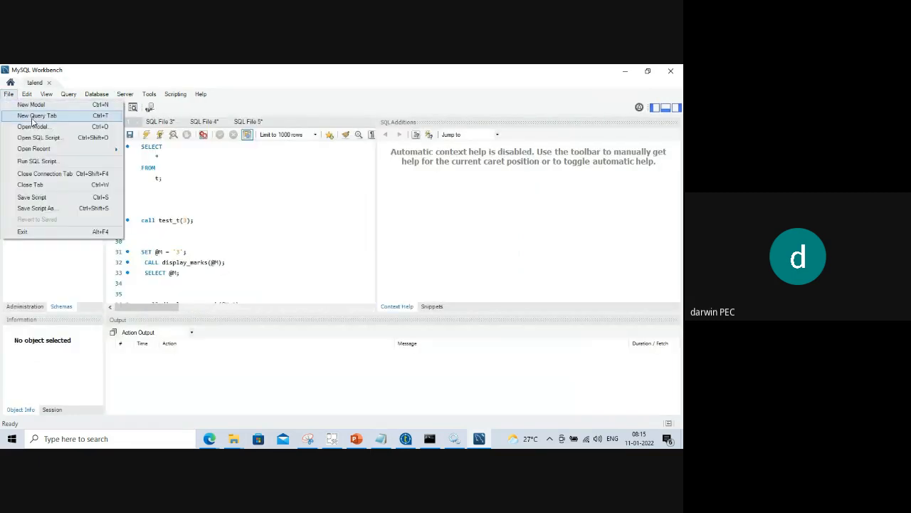
click(33, 117)
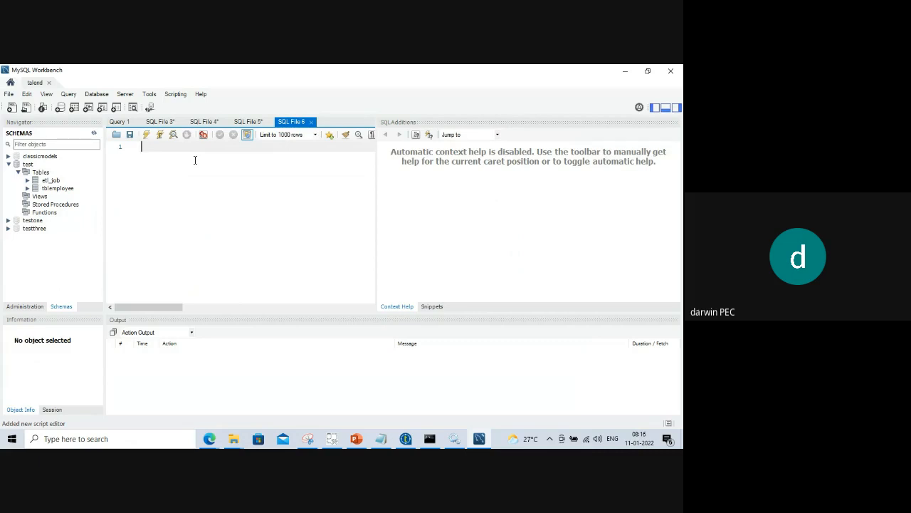
Run 'use test;' and 'select * from etl_job' to list the loaded etl_job rows.
click(8, 164)
click(136, 156)
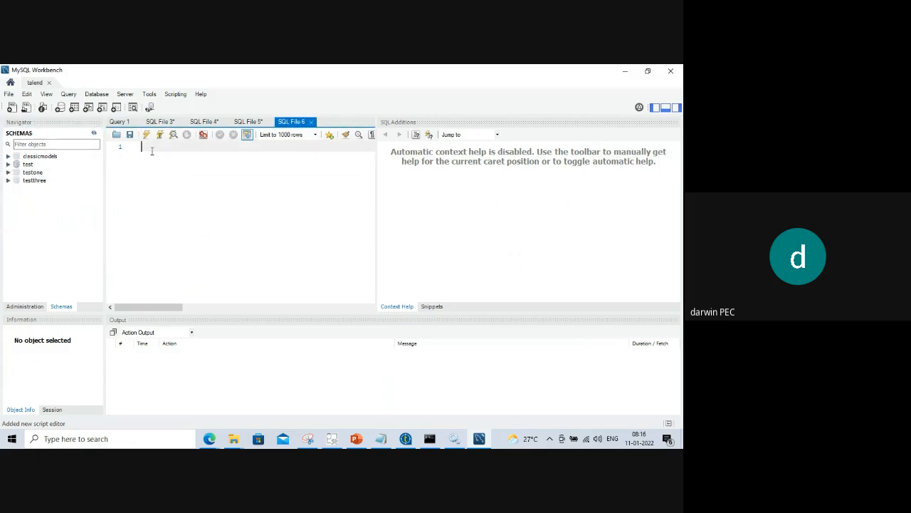
text(use)
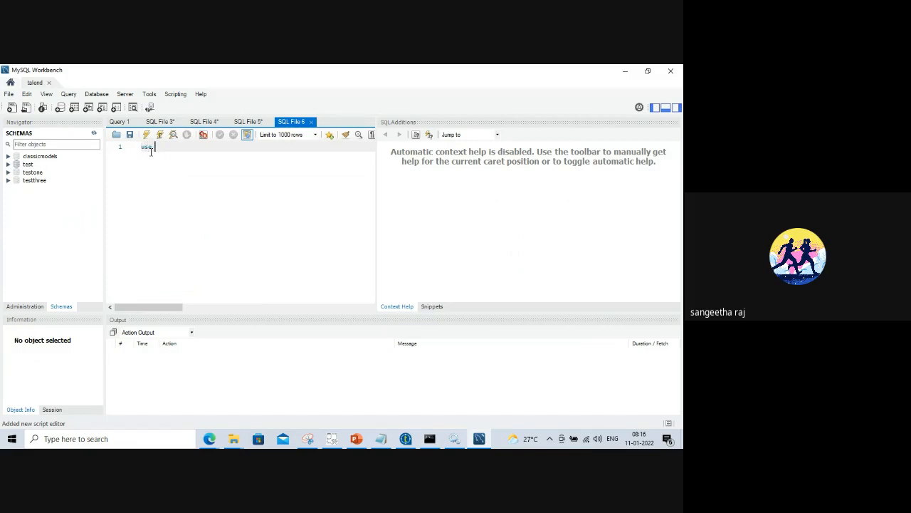
text( test)
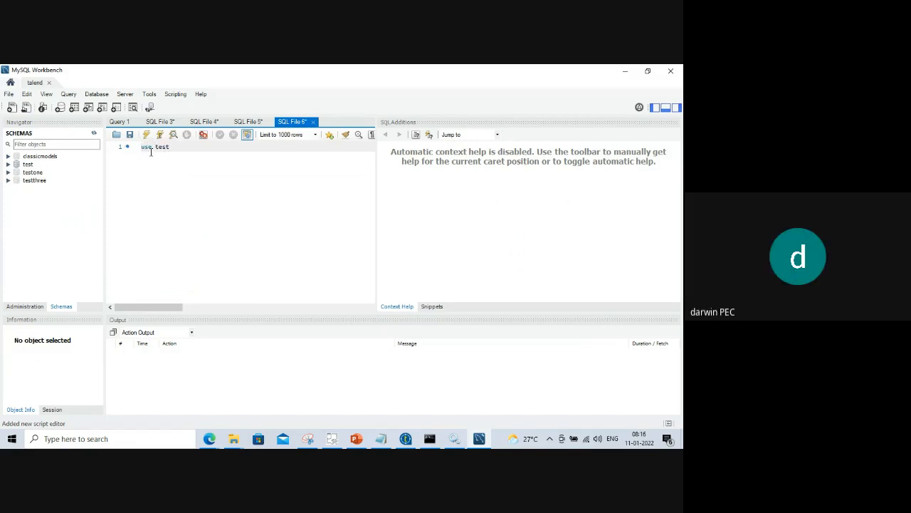
text(;)
key(ctrl+Return)
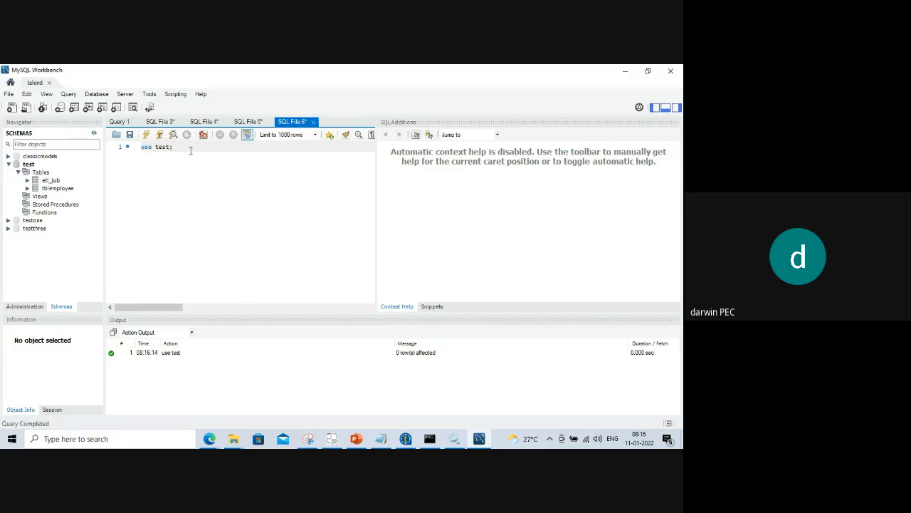
key(Return)
key(Return)
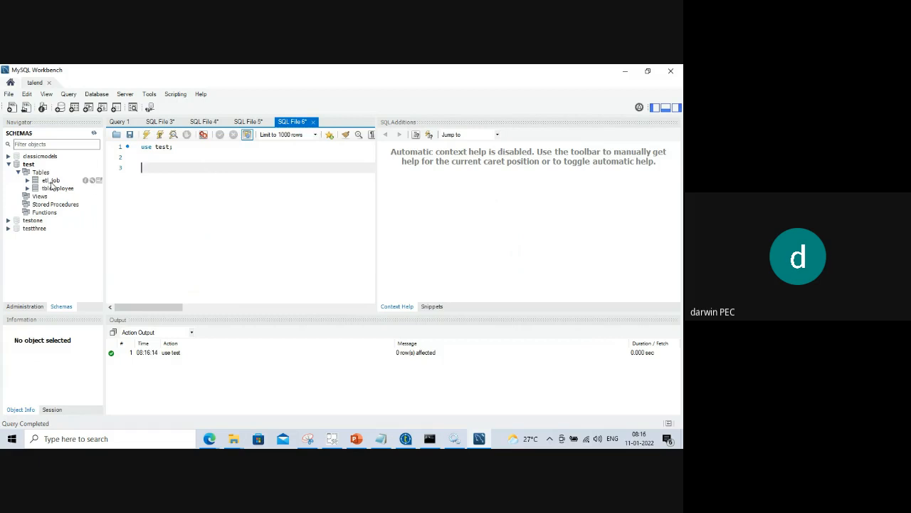
text(select * from etl_job;)
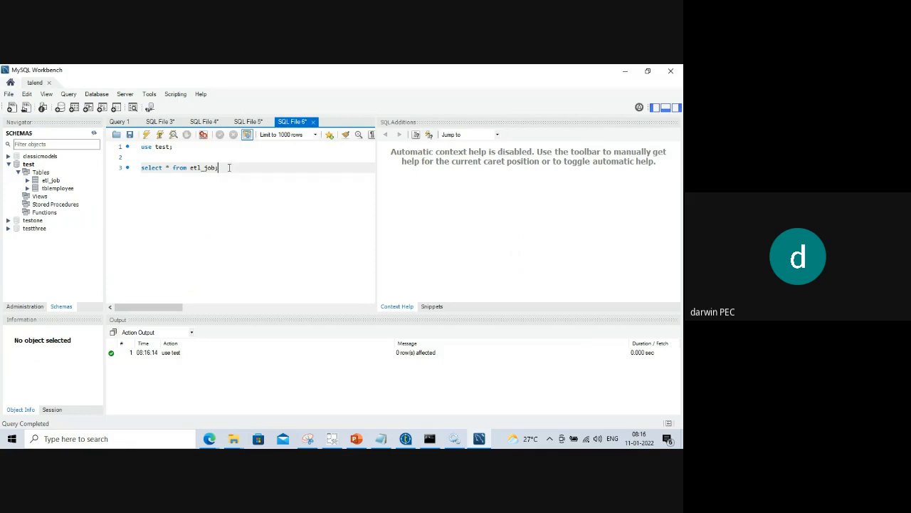
drag(229, 167, 139, 168)
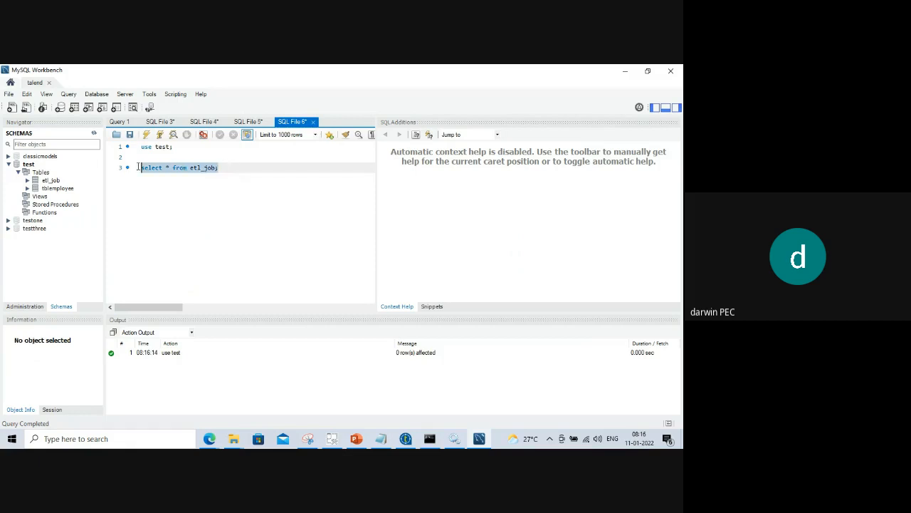
click(146, 135)
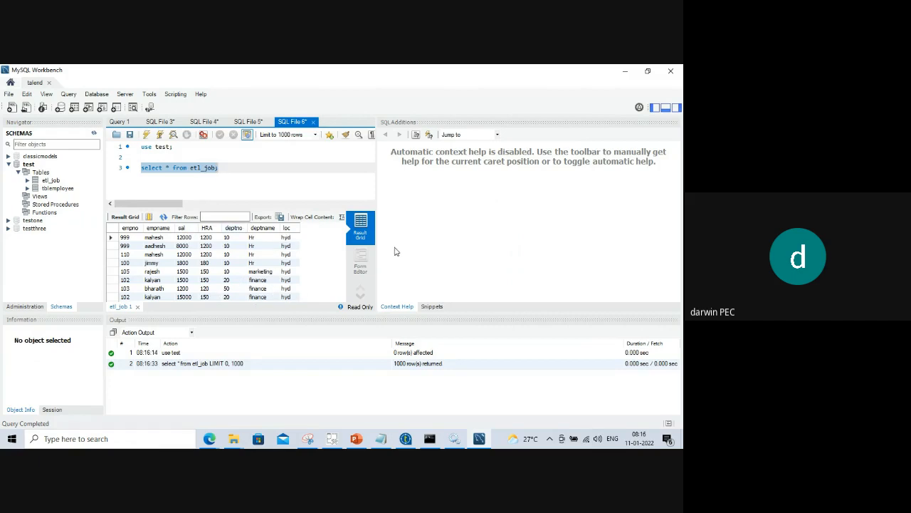
Close MySQL Workbench and bring the Command Prompt window forward.
click(671, 72)
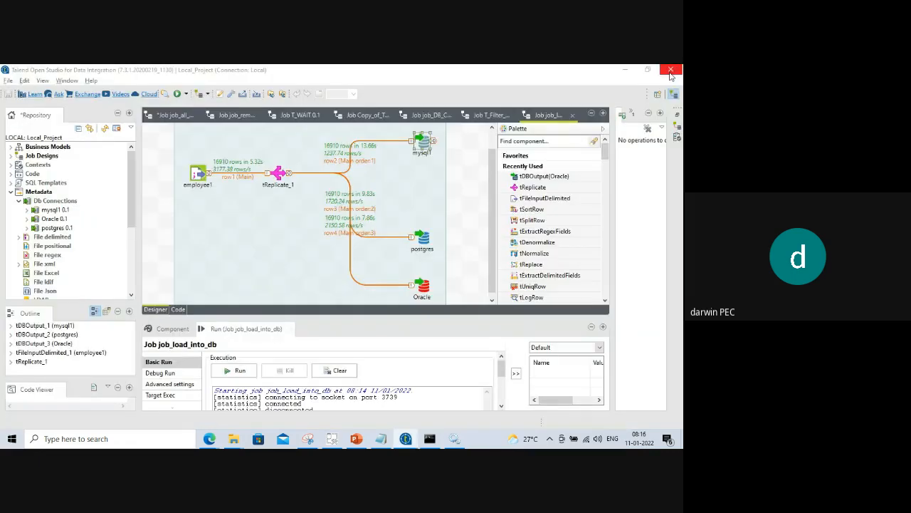
click(114, 440)
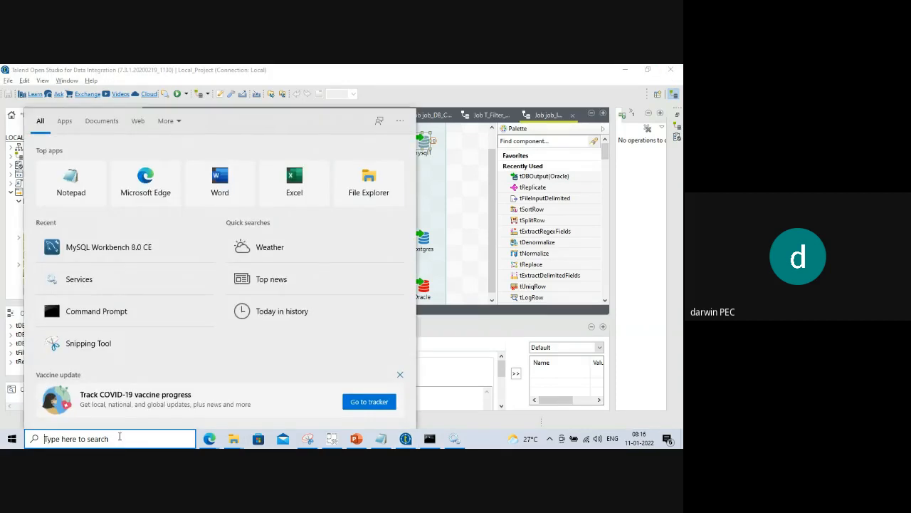
click(428, 439)
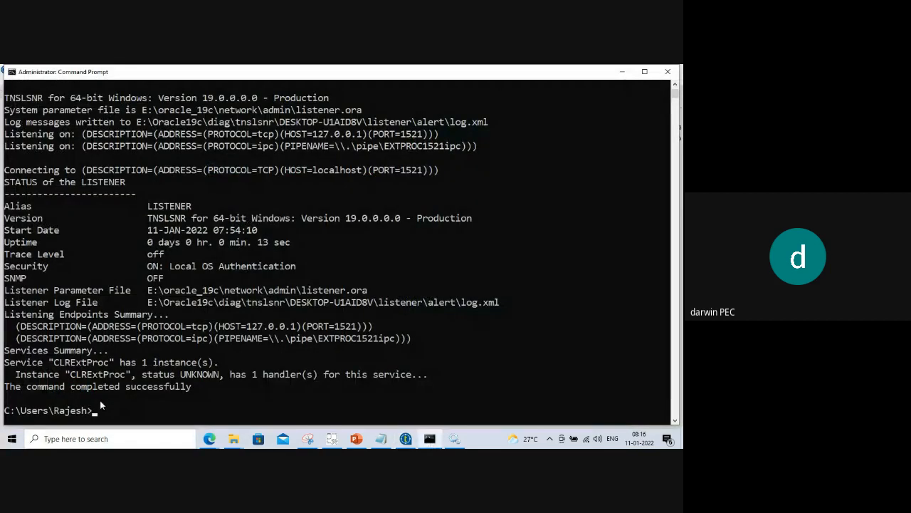
Log in with psql -U postgres, retrying after the first password attempt fails.
text(ps)
text(l )
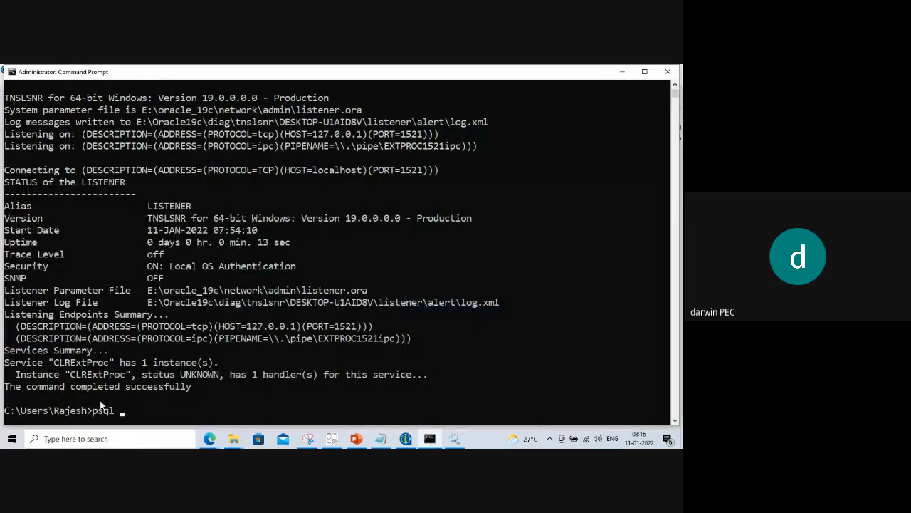
text(_u)
key(BackSpace)
key(BackSpace)
text(U)
key(BackSpace)
key(BackSpace)
text(-)
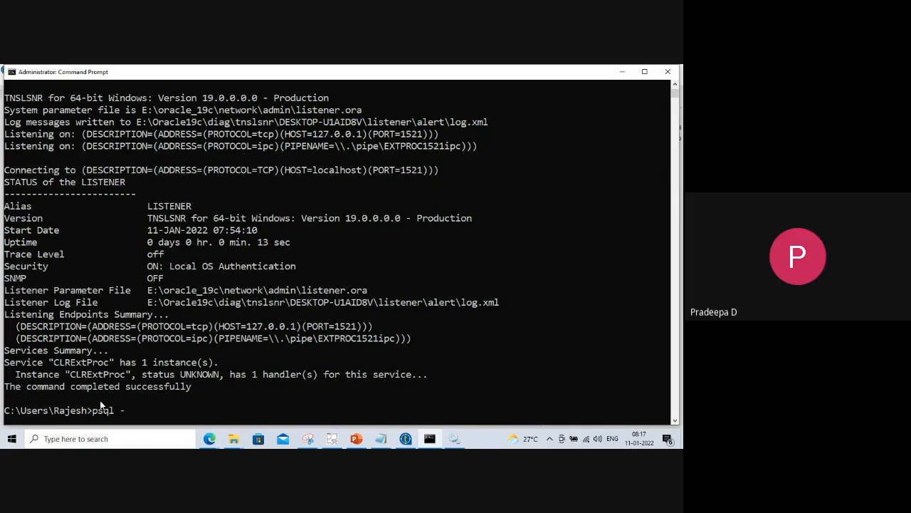
text(U postgres)
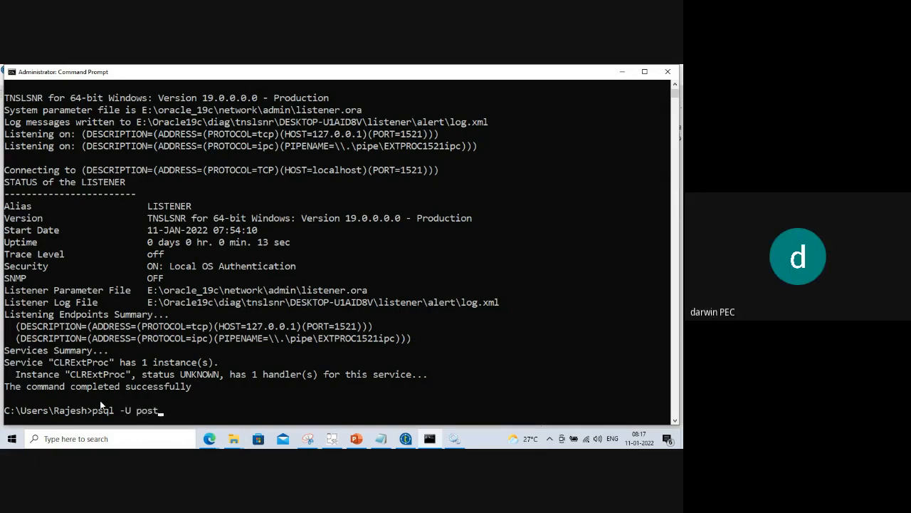
key(Return)
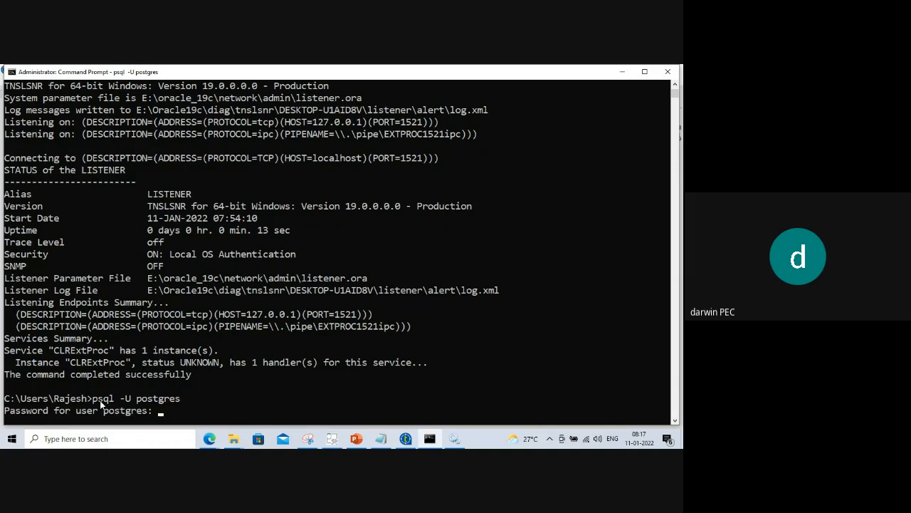
key(Return)
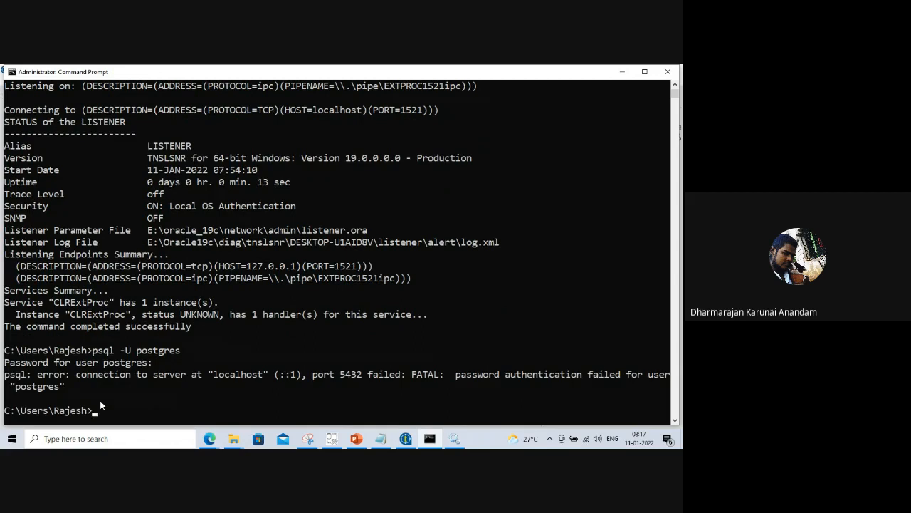
key(Up)
key(Return)
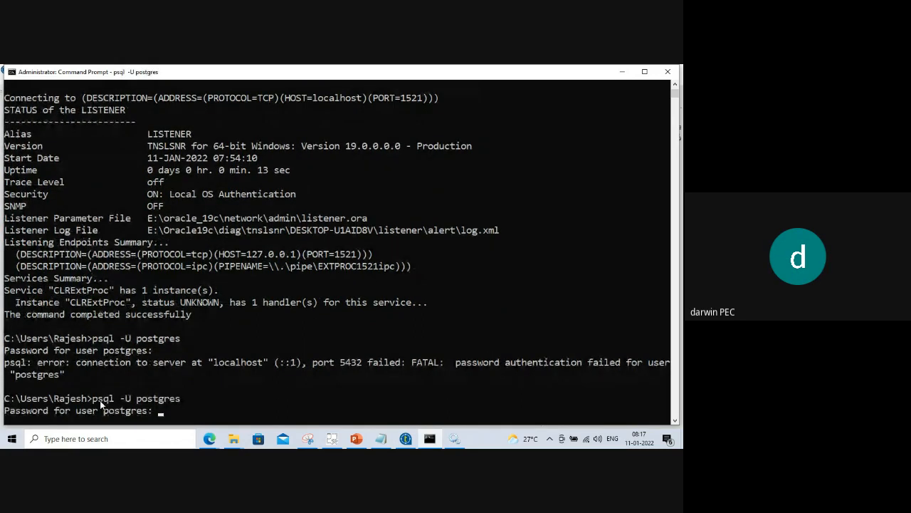
key(Return)
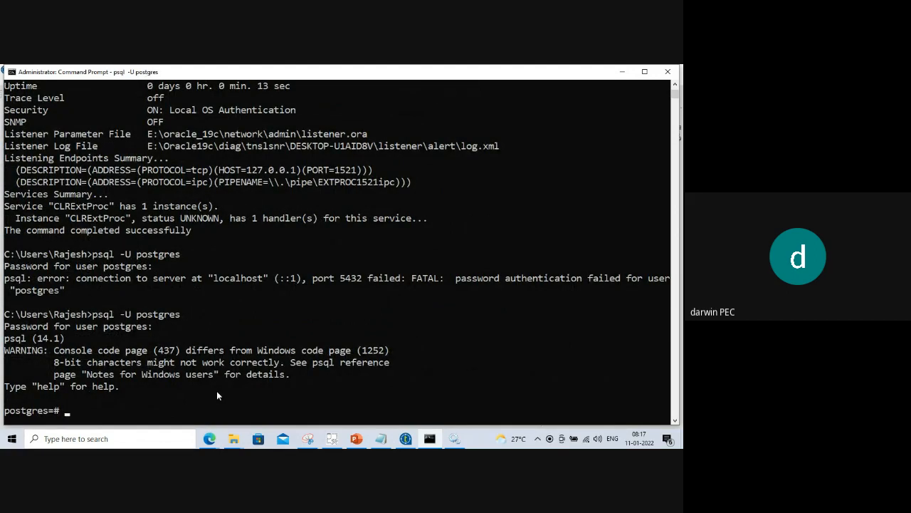
List the server's databases with \l and the relations with \d+, revealing ETL_JOB.
text(\l)
key(Return)
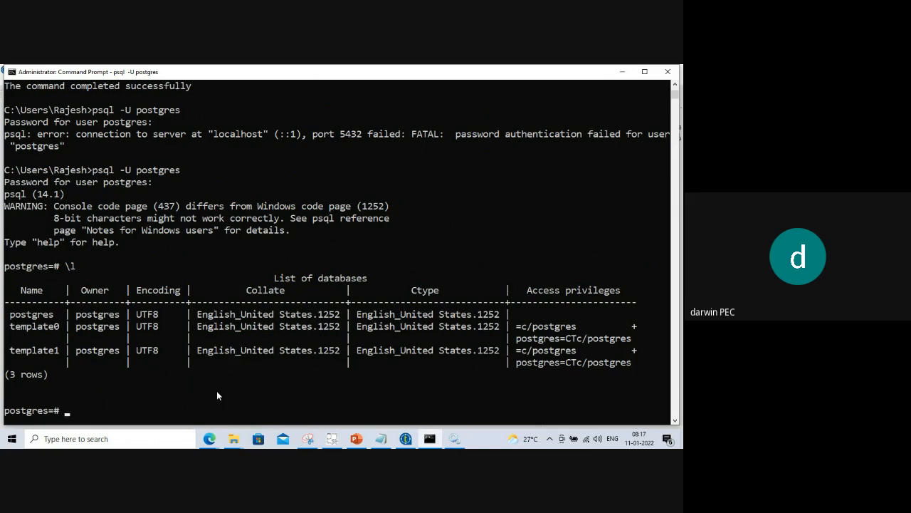
text(\d+)
key(Return)
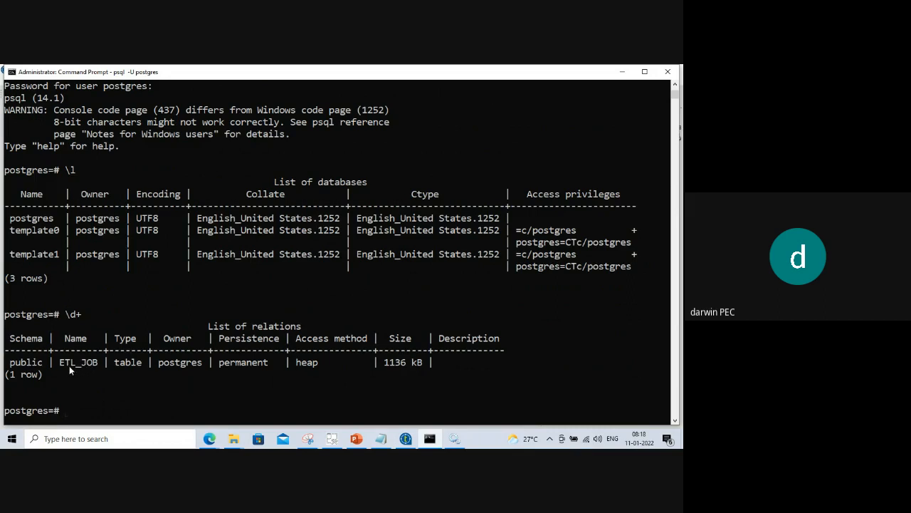
Run 'select * from public.etl_job;' and recall the query after it fails.
text(select * from public.)
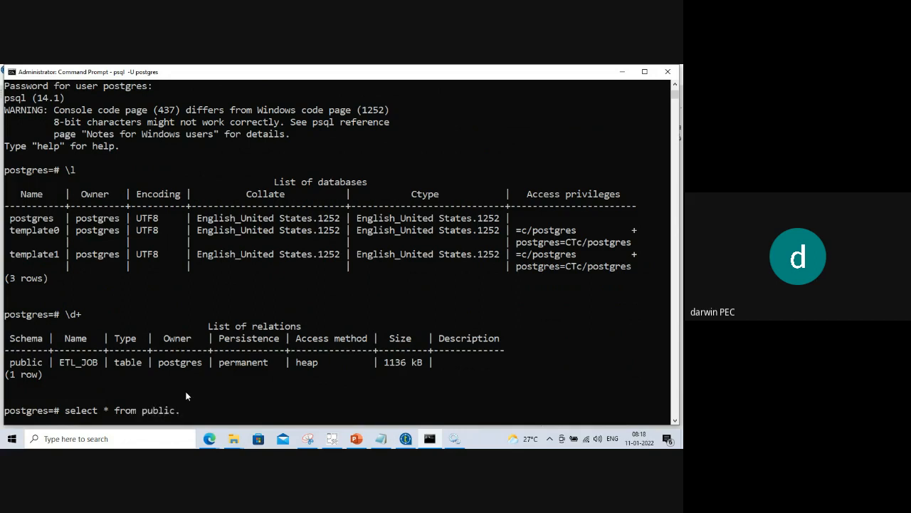
text(etl_job;)
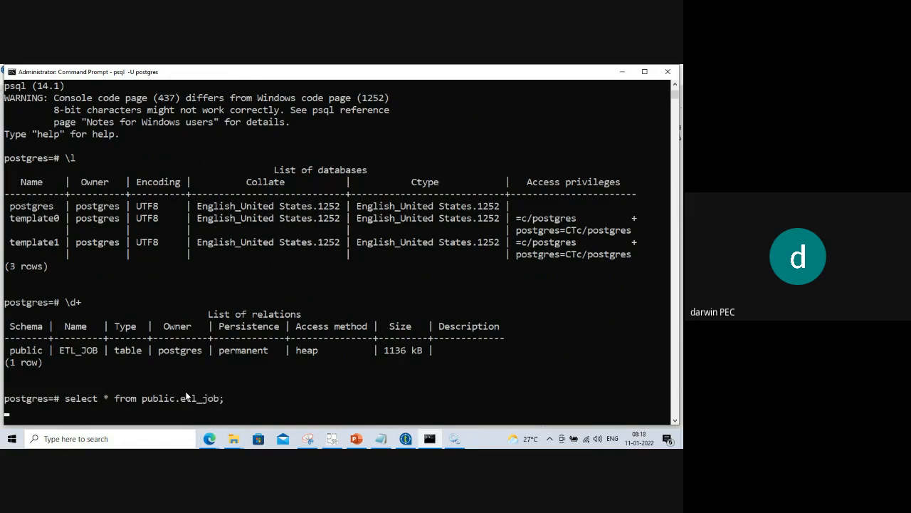
key(Return)
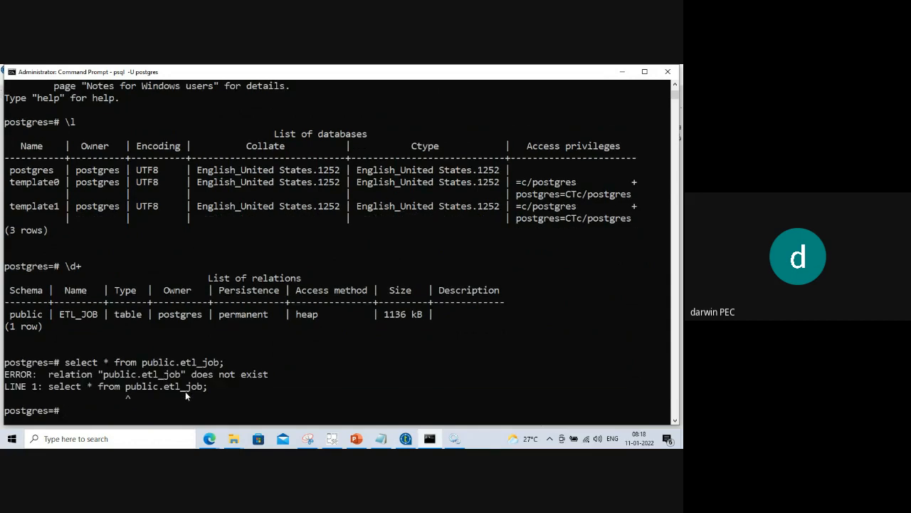
key(Up)
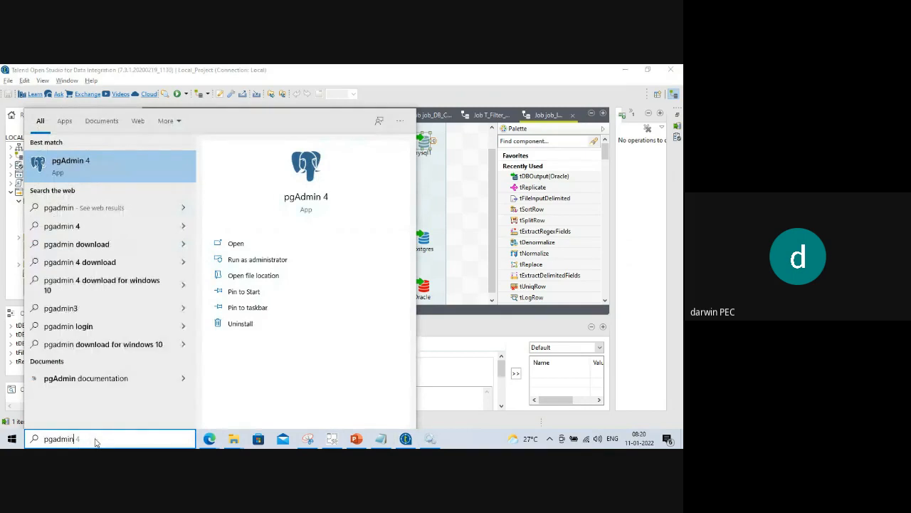
After pgAdmin 4's startup error, save a fixed port number and let pgAdmin quit.
click(99, 169)
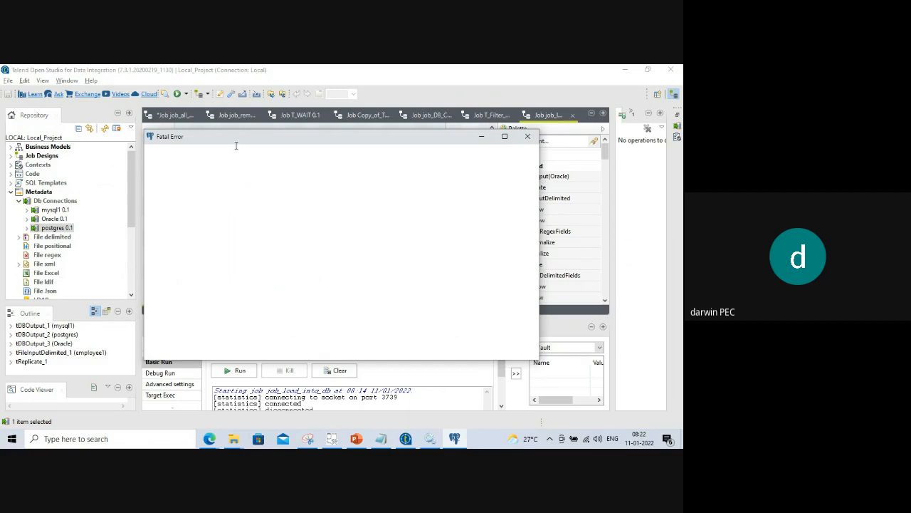
drag(236, 138, 254, 168)
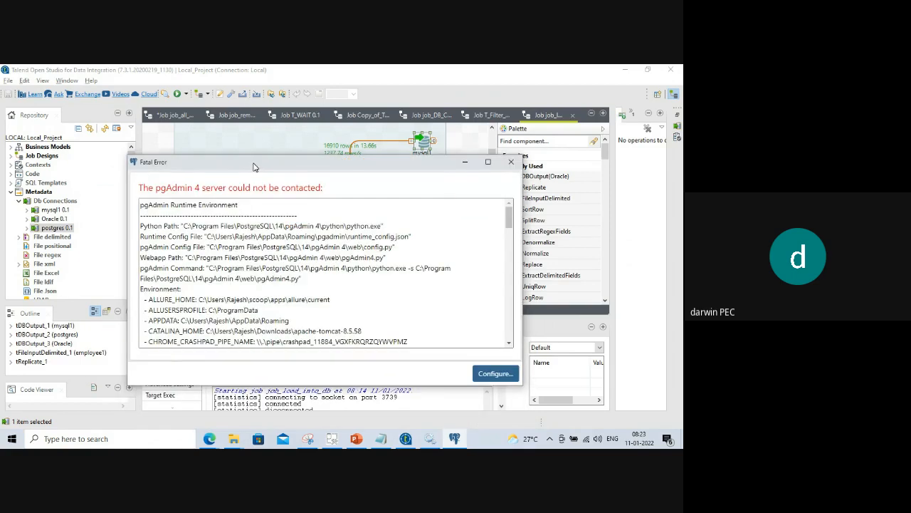
click(495, 373)
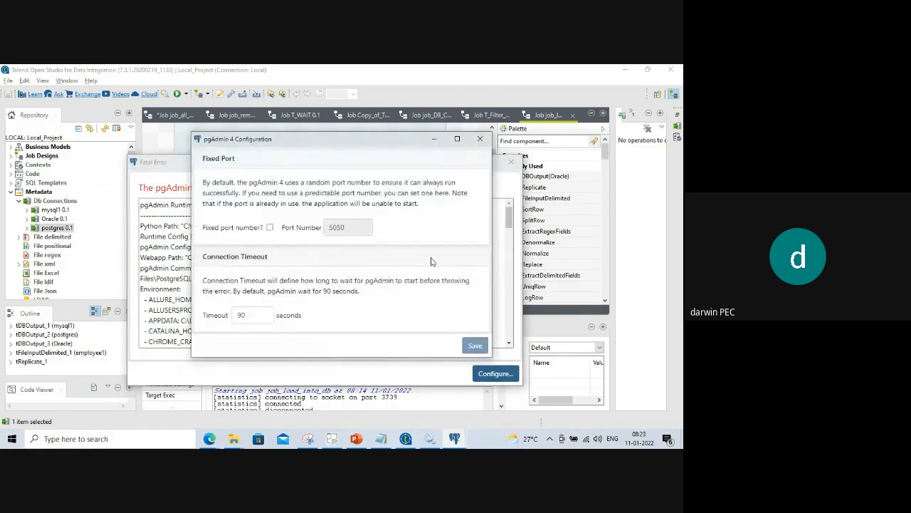
click(270, 227)
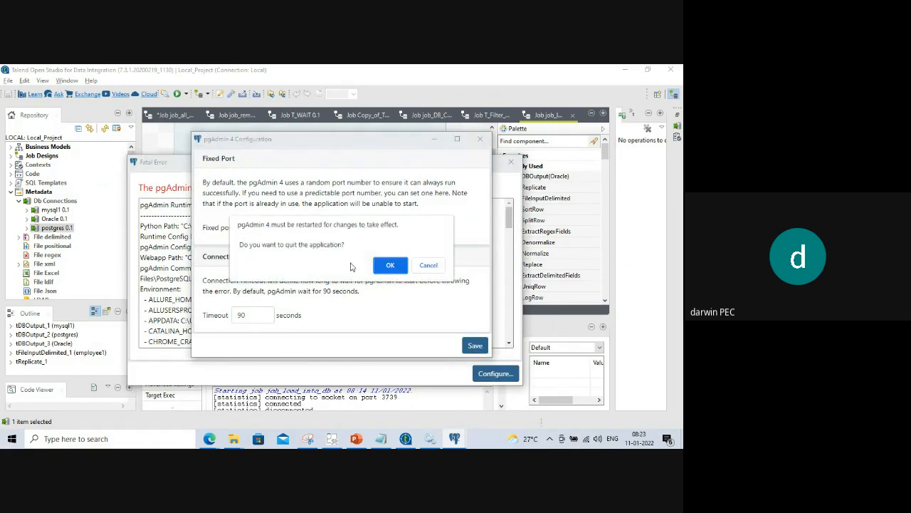
click(382, 269)
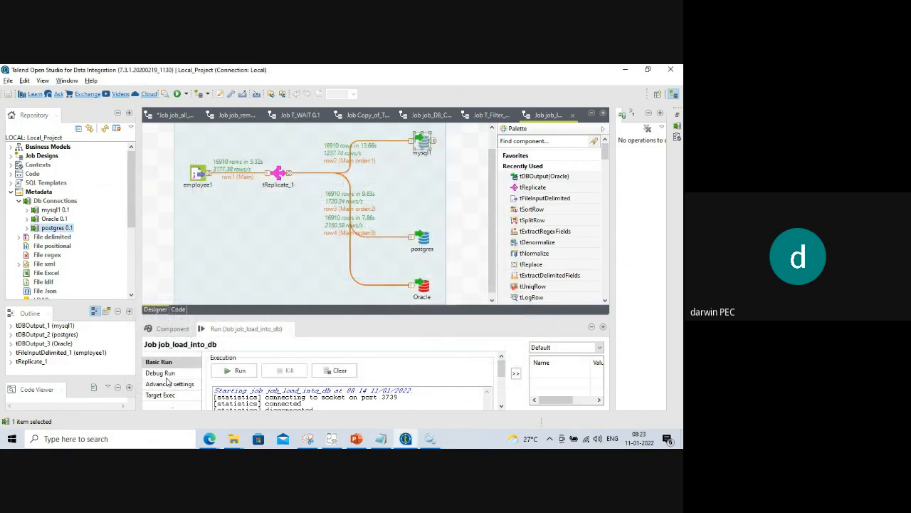
click(64, 439)
Relaunch pgAdmin 4 and set a new master password.
text(pgad)
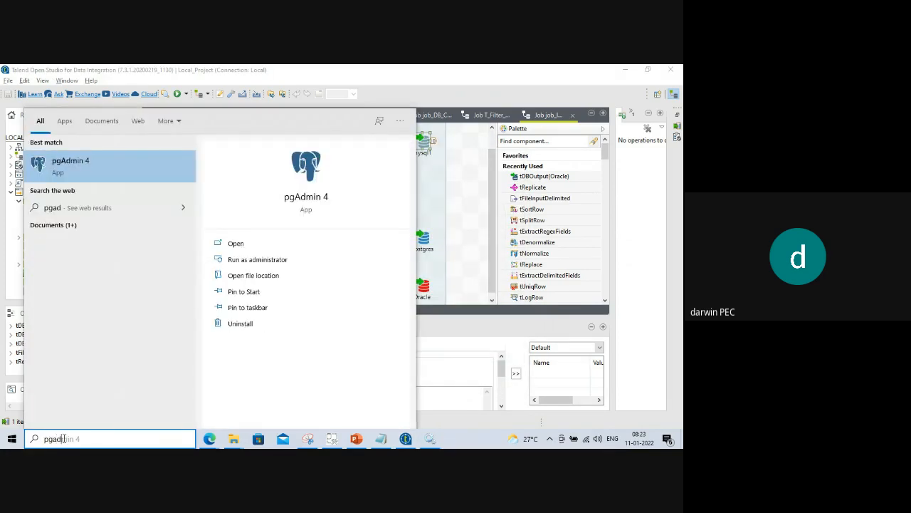
click(88, 171)
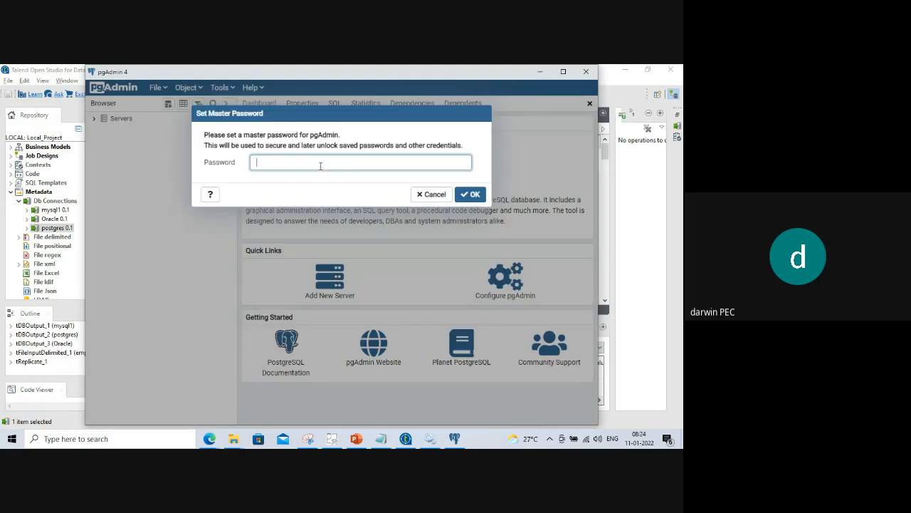
text(••••)
key(Return)
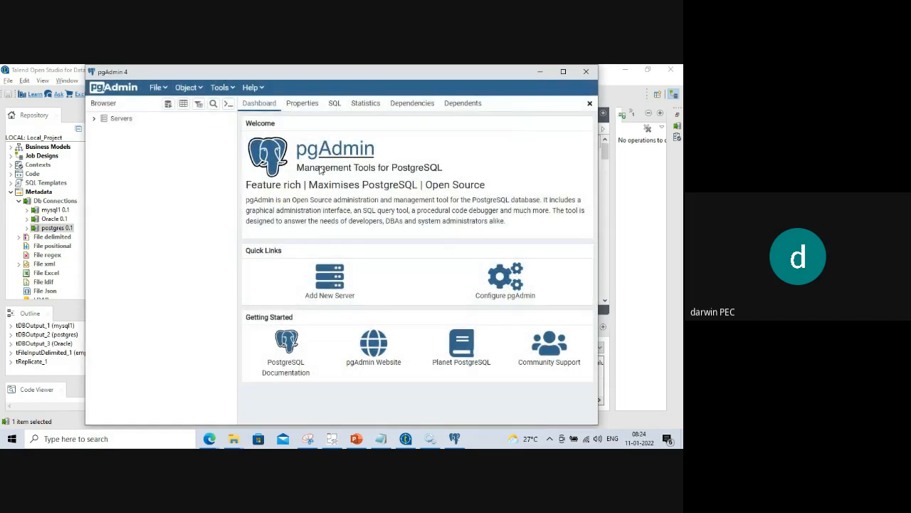
Expand Servers and connect to PostgreSQL 14 with the postgres password.
click(95, 119)
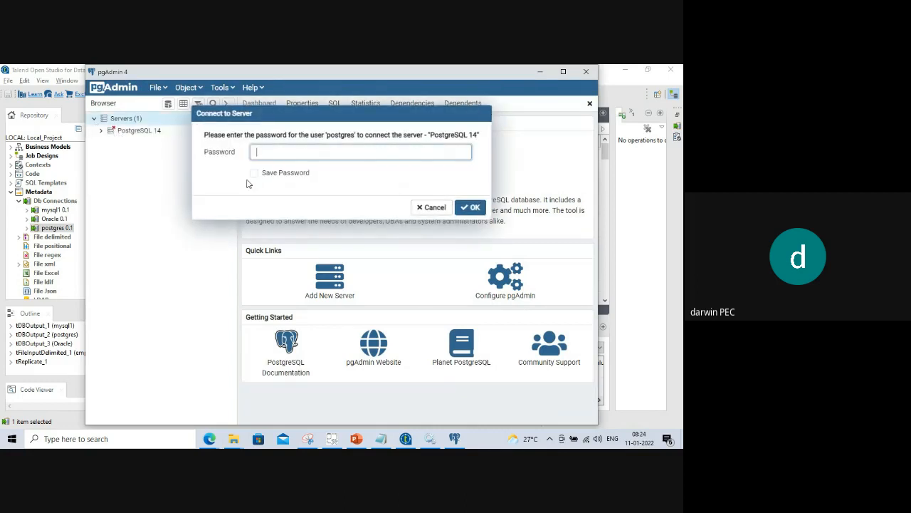
text(•••••••)
click(477, 209)
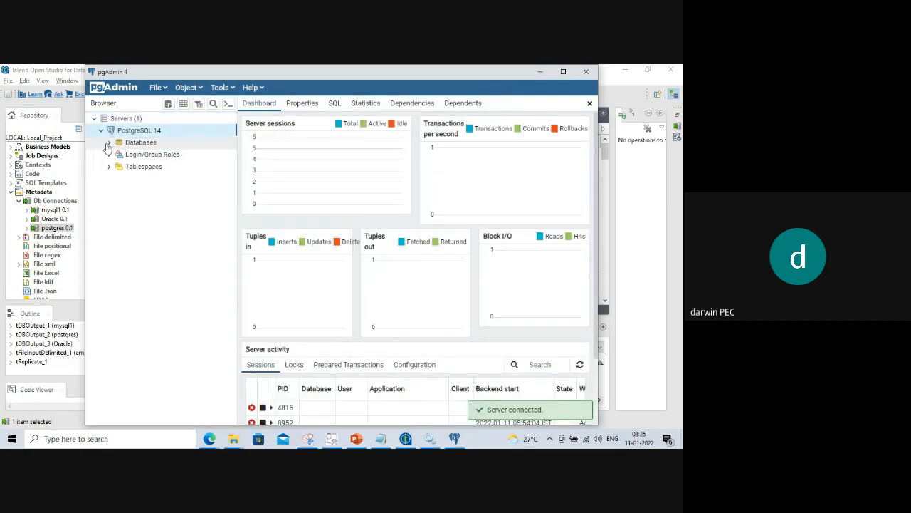
Expand Databases > Schemas > public > Tables to ETL_JOB and open a Query Tool on it.
click(110, 144)
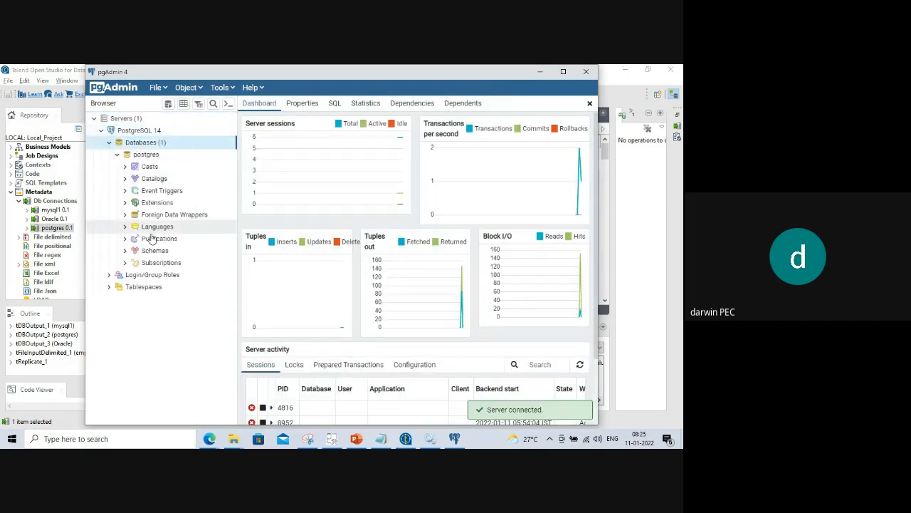
click(126, 252)
click(133, 259)
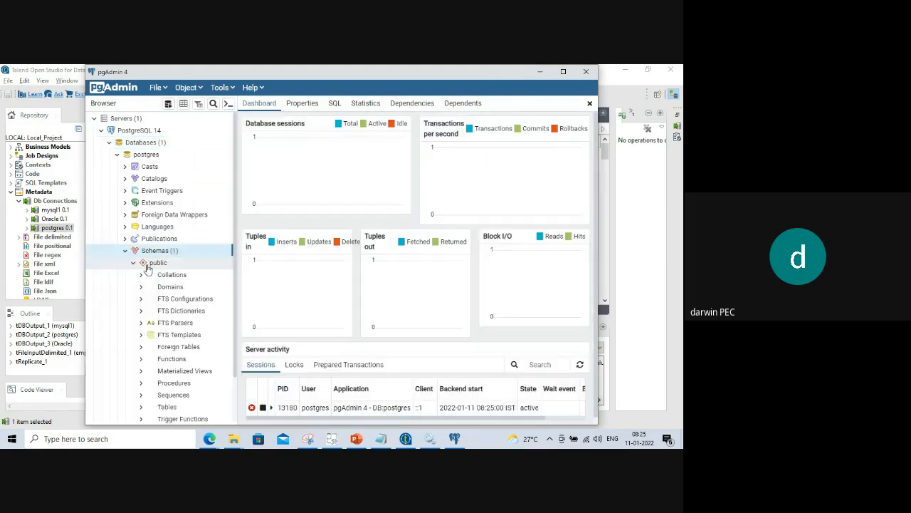
scroll(182, 299, down, 2)
click(142, 348)
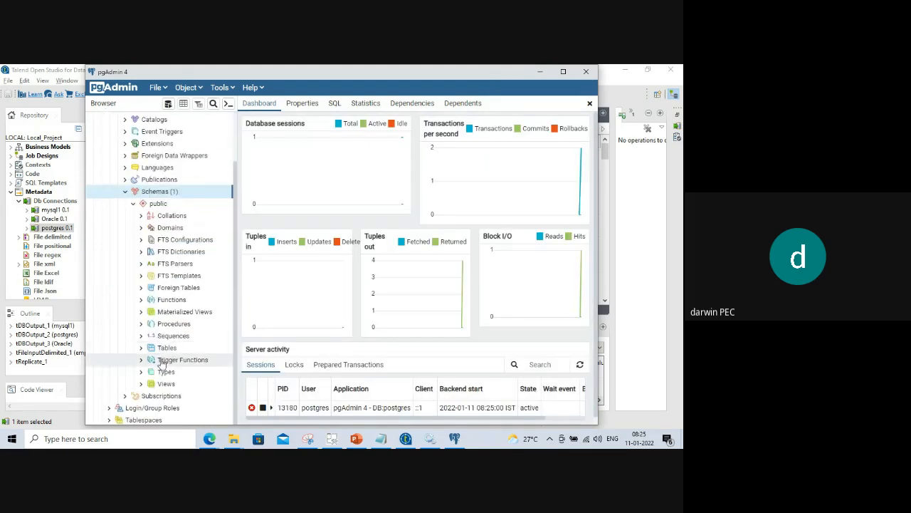
click(149, 360)
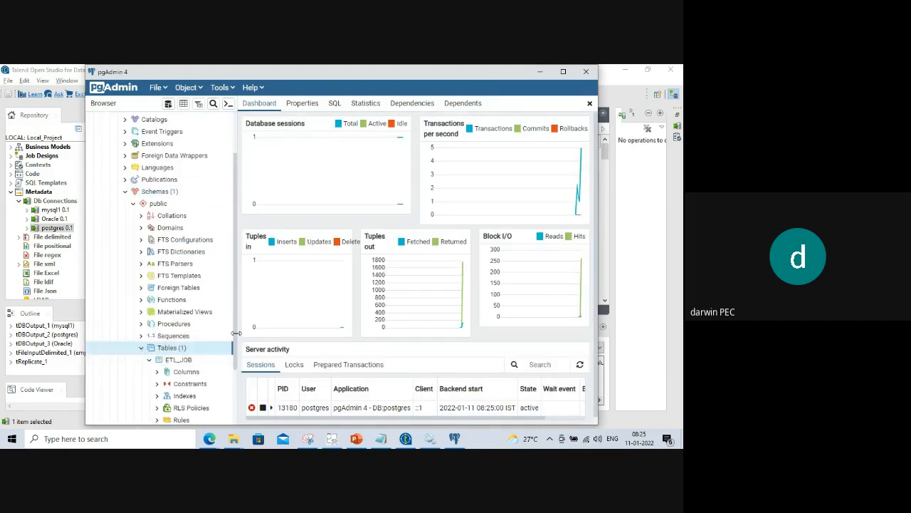
drag(237, 307, 344, 306)
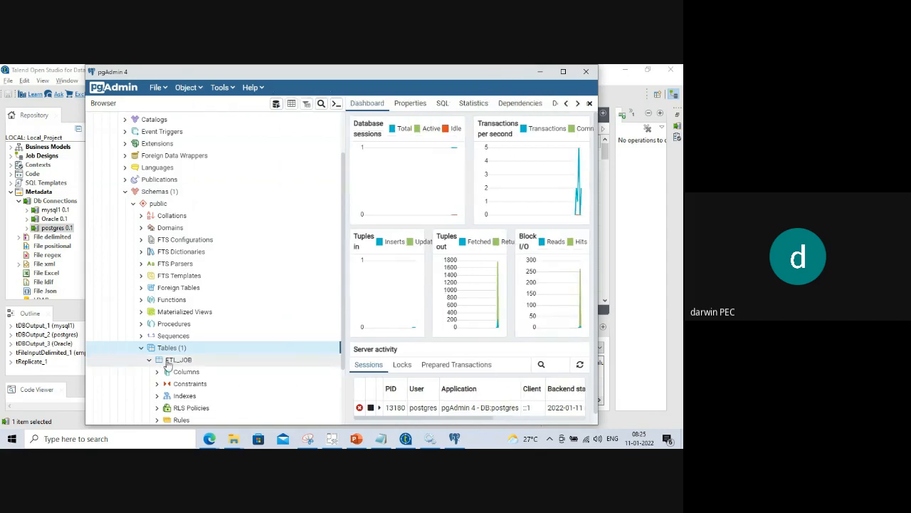
scroll(174, 288, down, 3)
click(175, 278)
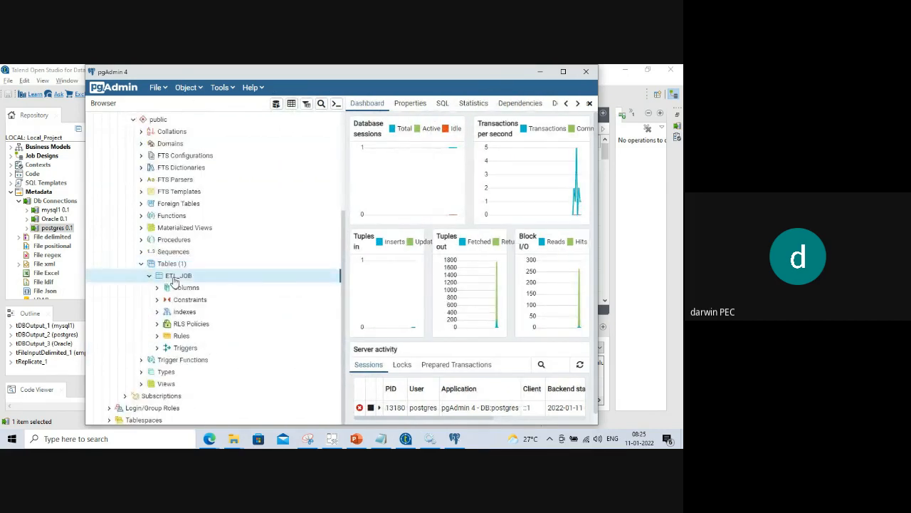
right_click(174, 278)
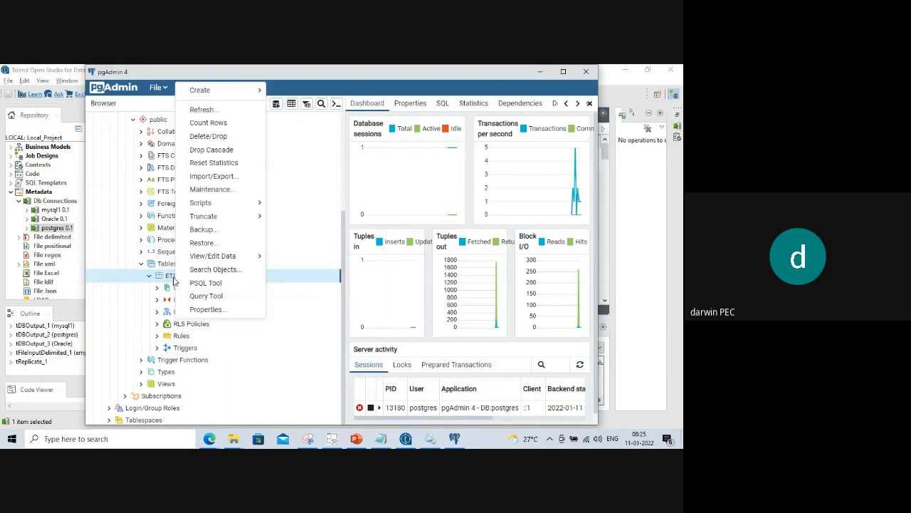
click(204, 298)
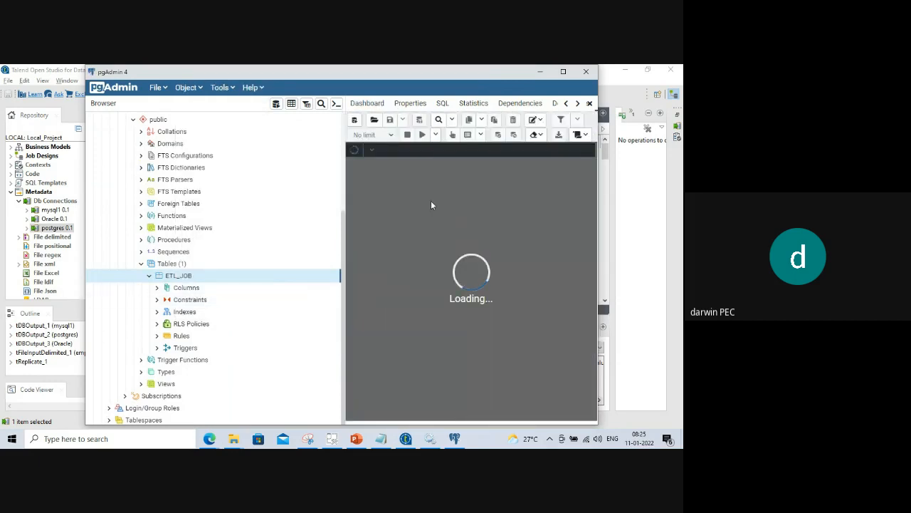
Run 'select * from etl_job;', then rerun it as public.etl_job, which reports the relation missing.
text(select )
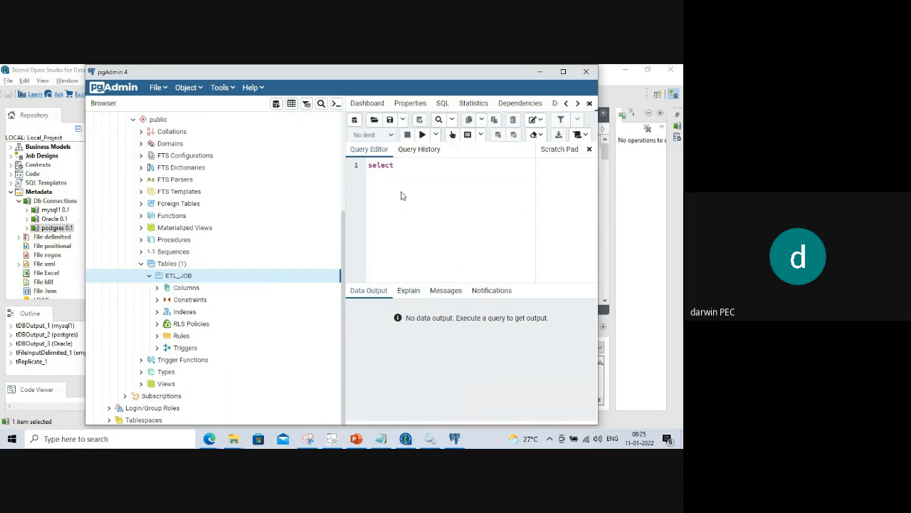
text(* from etl_job;)
drag(463, 165, 343, 170)
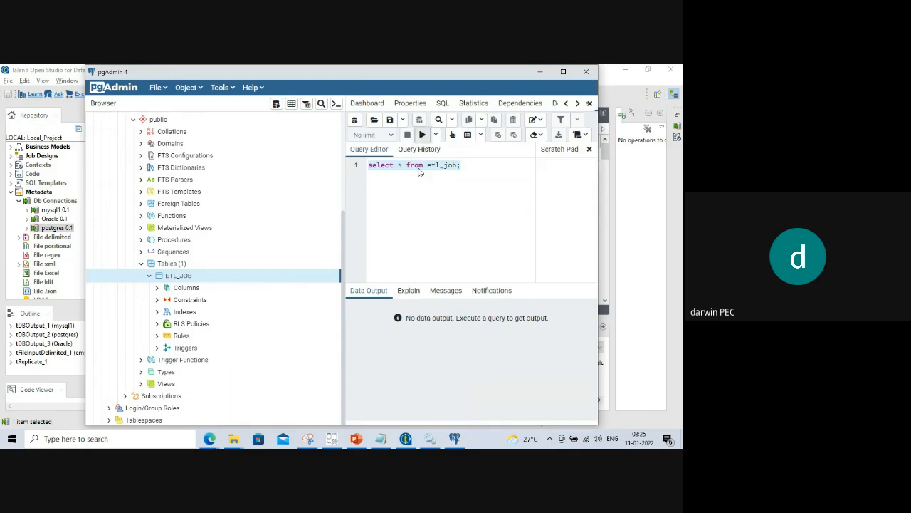
key(F5)
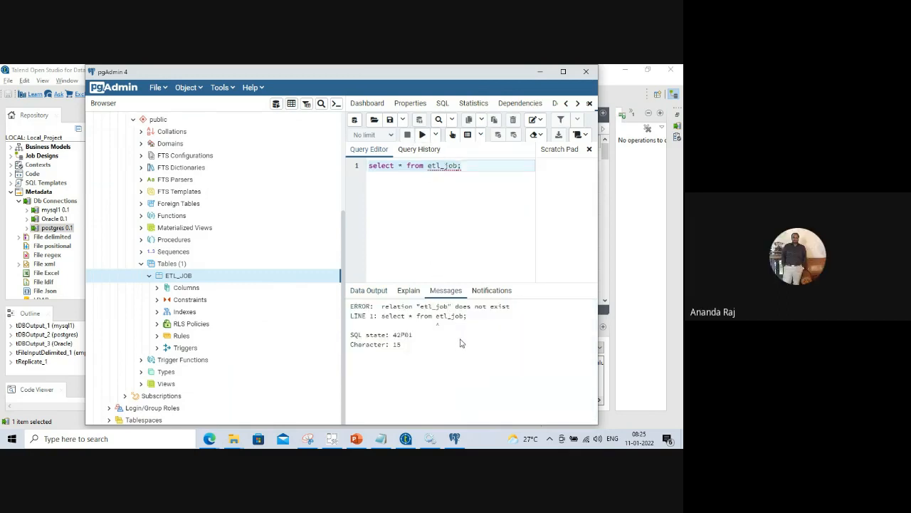
click(429, 186)
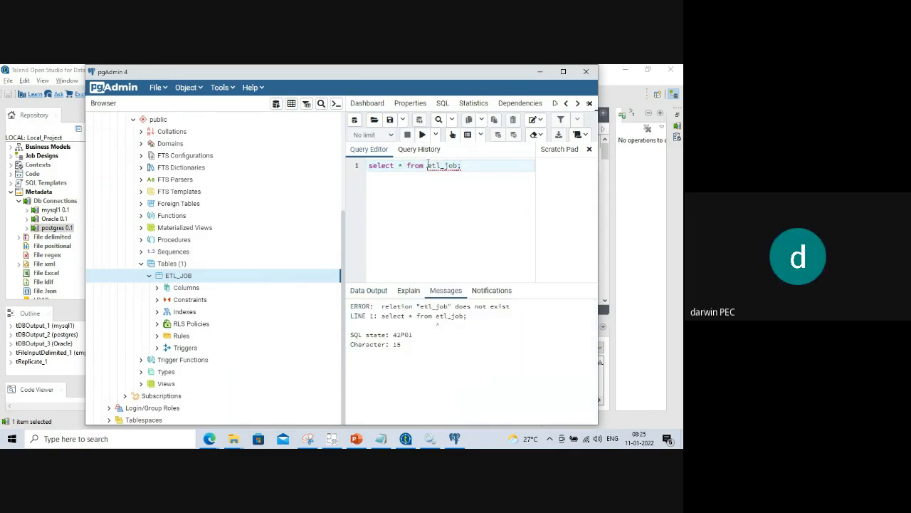
click(428, 165)
text(public.)
drag(496, 166, 360, 169)
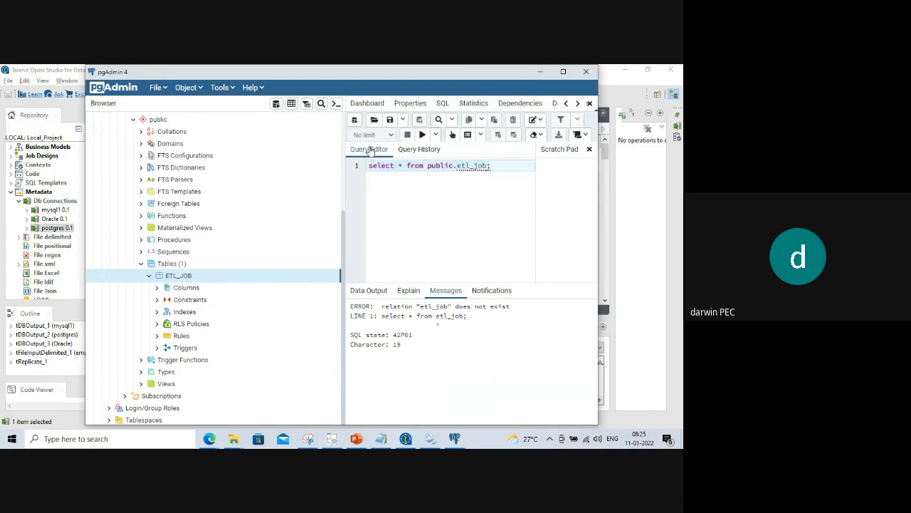
click(422, 135)
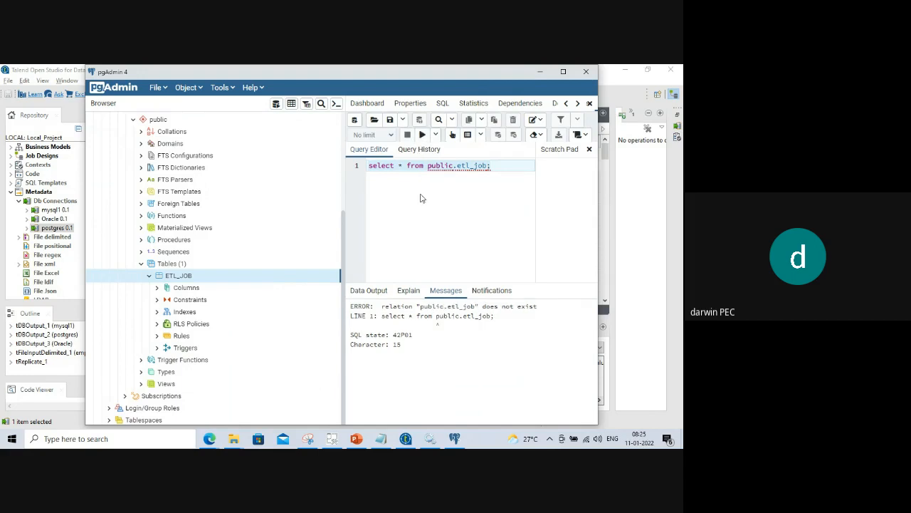
View ETL_JOB's first 100 rows through View/Edit Data, widen the grid, then close pgAdmin.
right_click(182, 280)
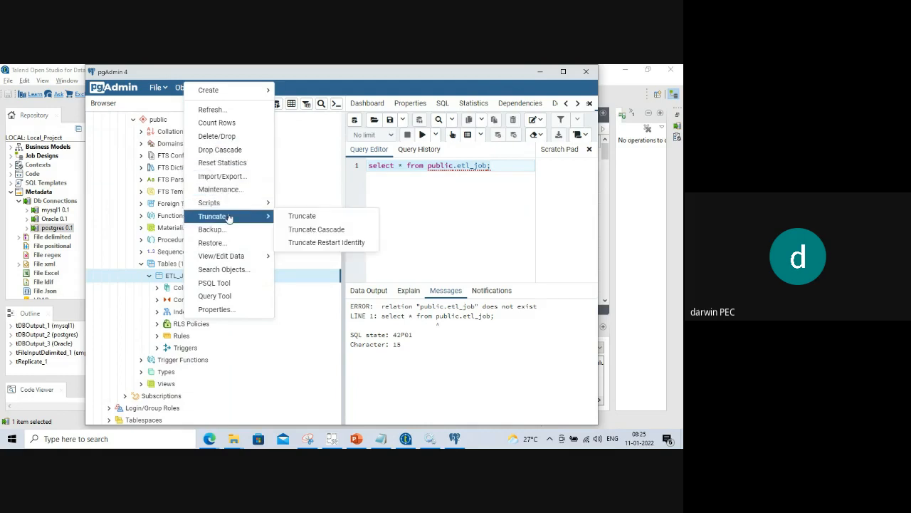
mouse_move(226, 219)
mouse_move(228, 258)
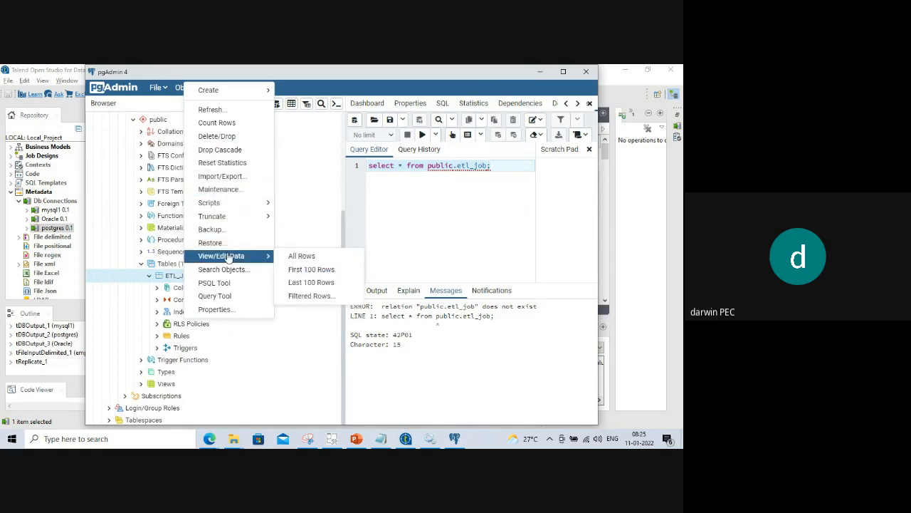
click(311, 273)
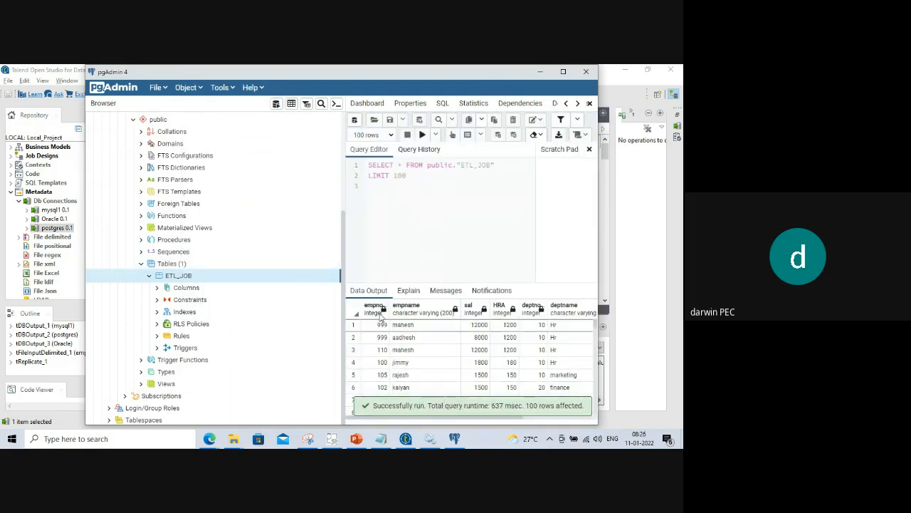
drag(344, 249, 246, 258)
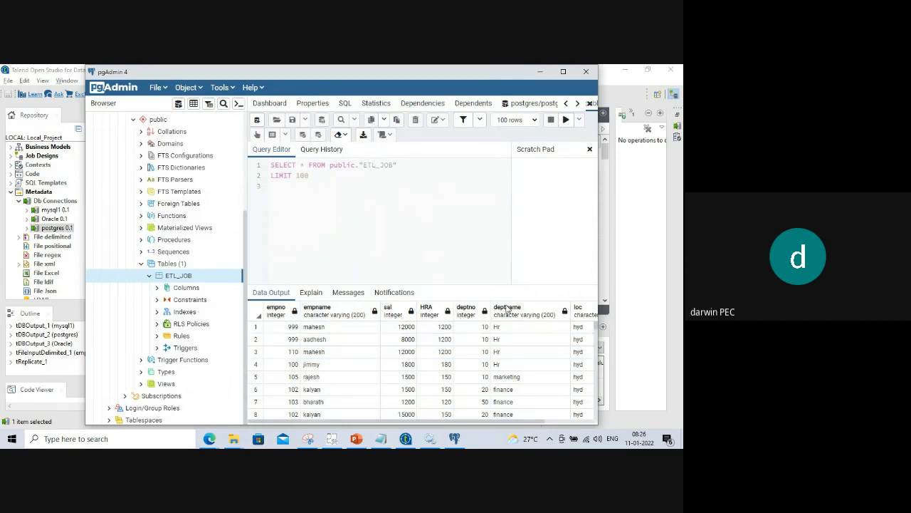
click(586, 71)
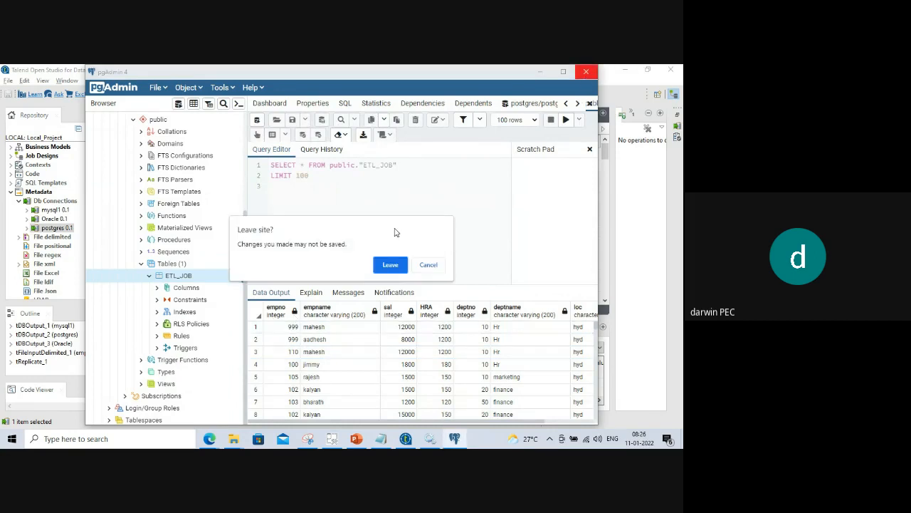
Confirm closing pgAdmin and select the Oracle output in the enlarged Talend job canvas.
click(388, 267)
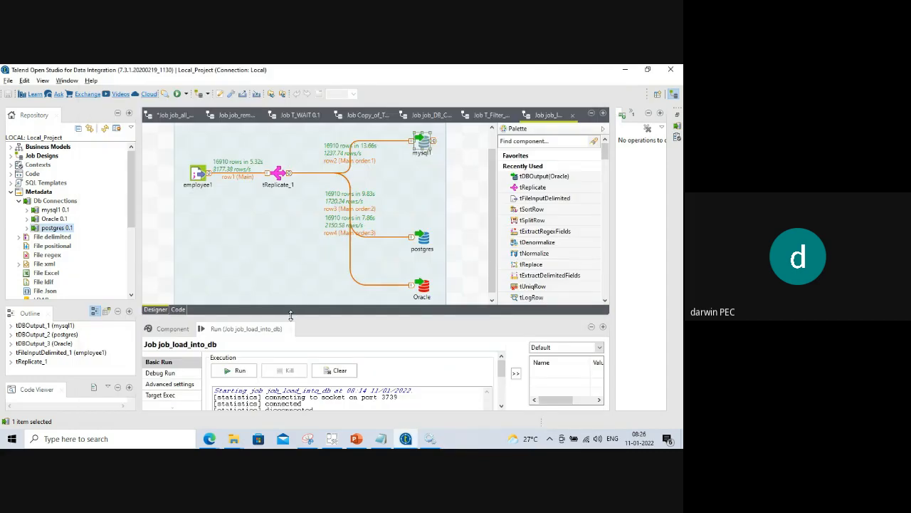
drag(290, 316, 297, 339)
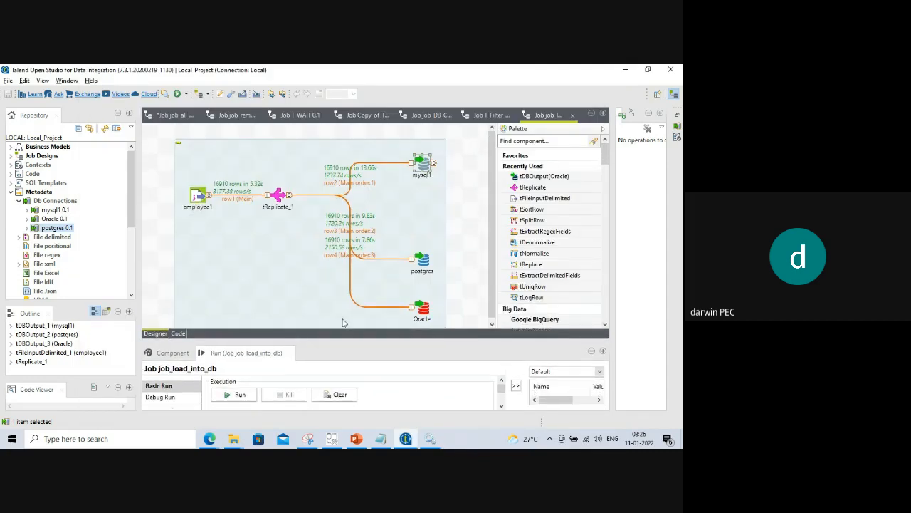
click(425, 311)
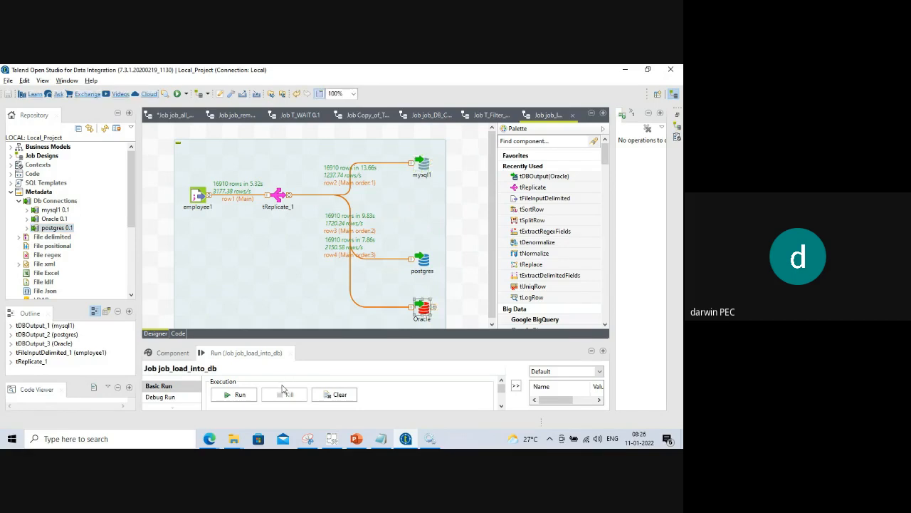
Browse the E: drive to the sqldeveloper folder and launch SQL Developer, returning to Talend.
key(super+e)
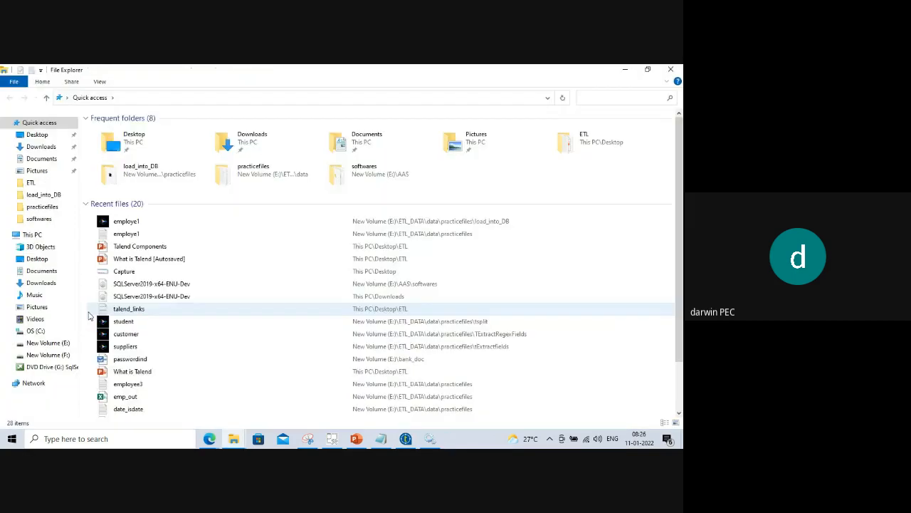
click(59, 345)
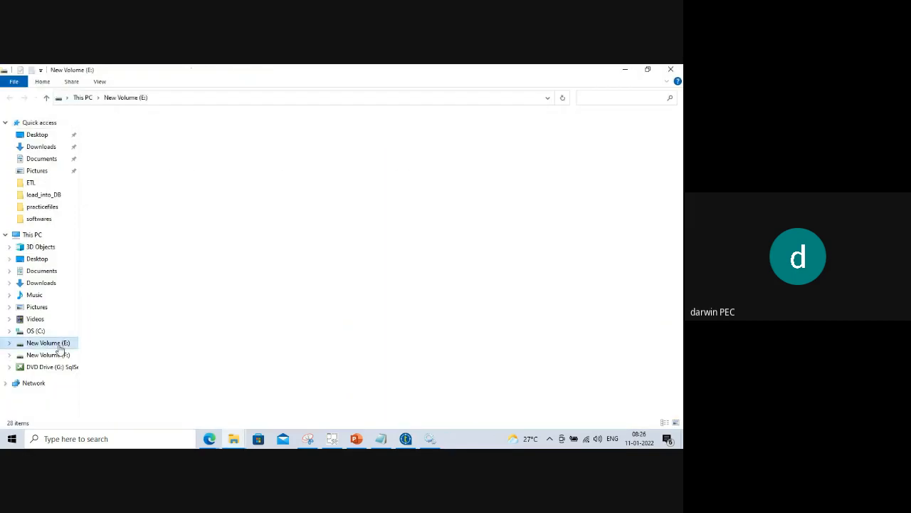
double_click(121, 218)
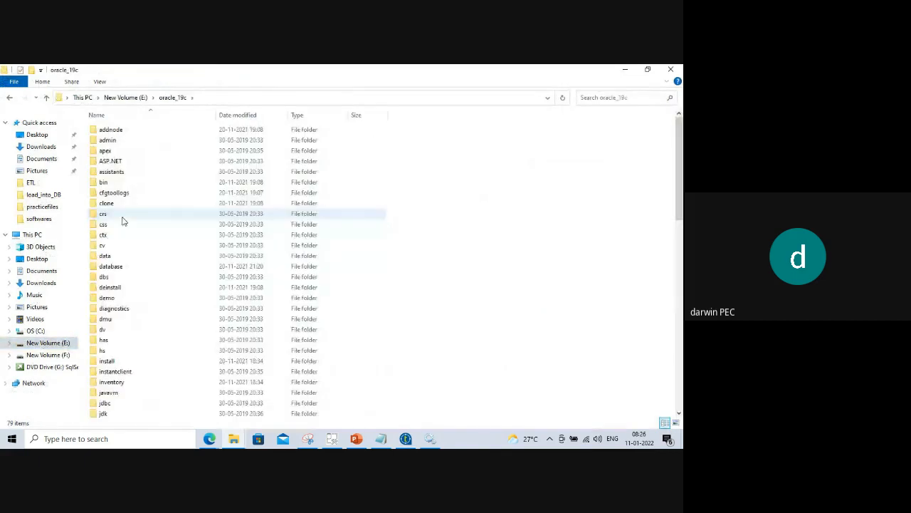
click(9, 97)
double_click(120, 228)
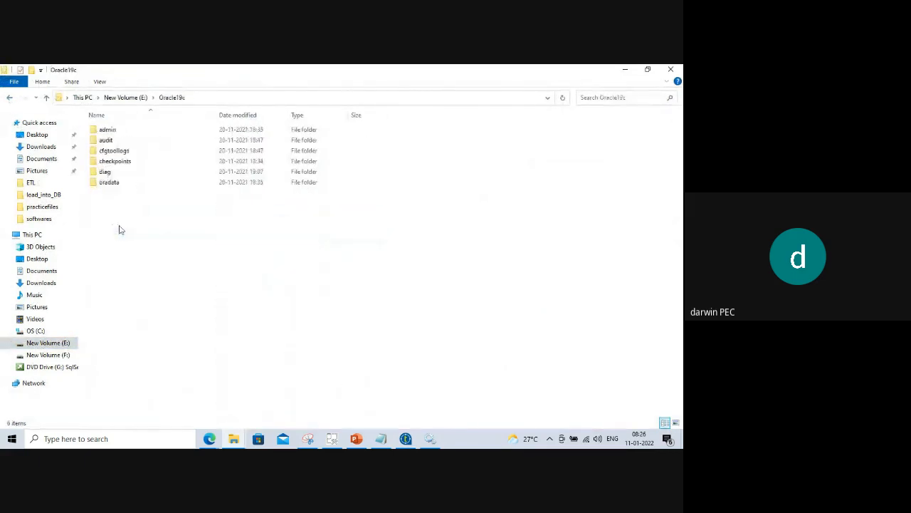
click(7, 99)
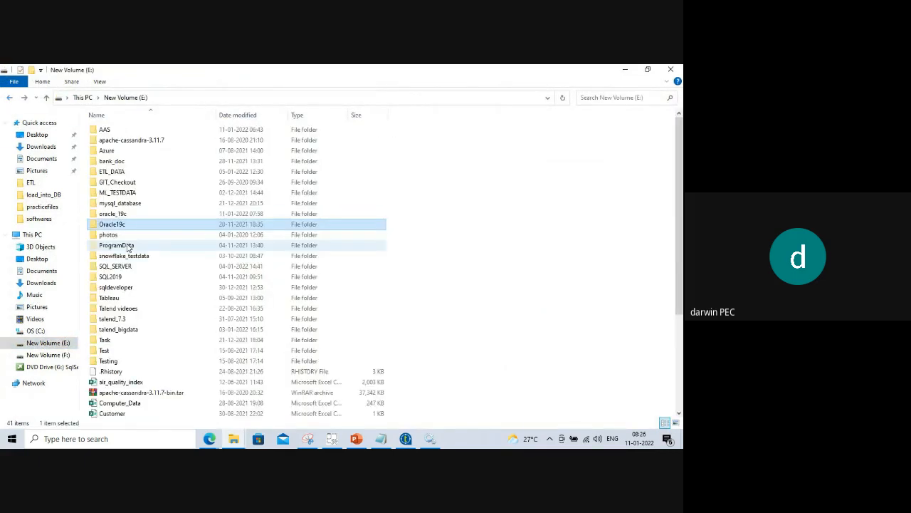
click(116, 246)
key(Down)
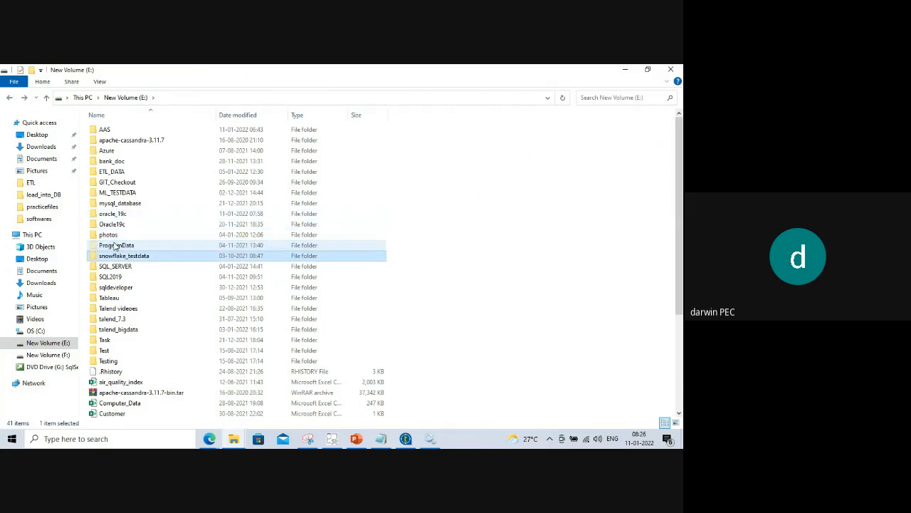
double_click(125, 288)
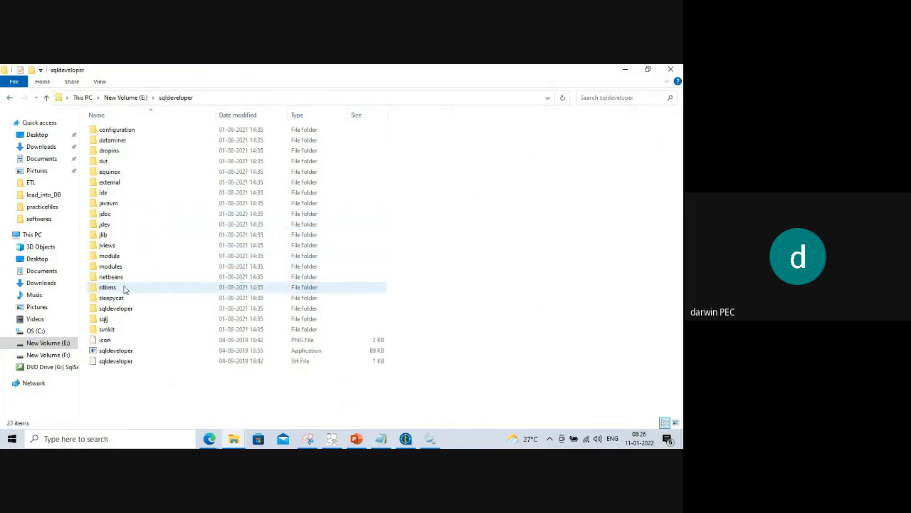
double_click(136, 350)
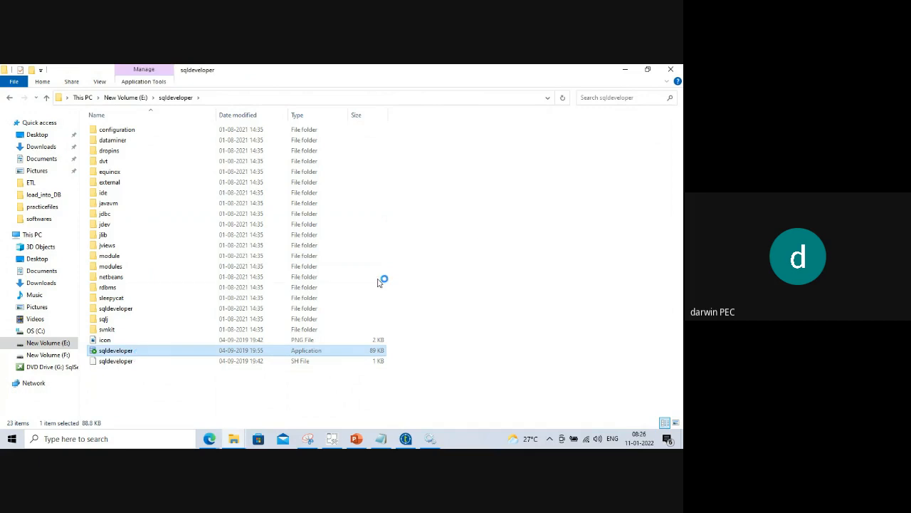
click(625, 70)
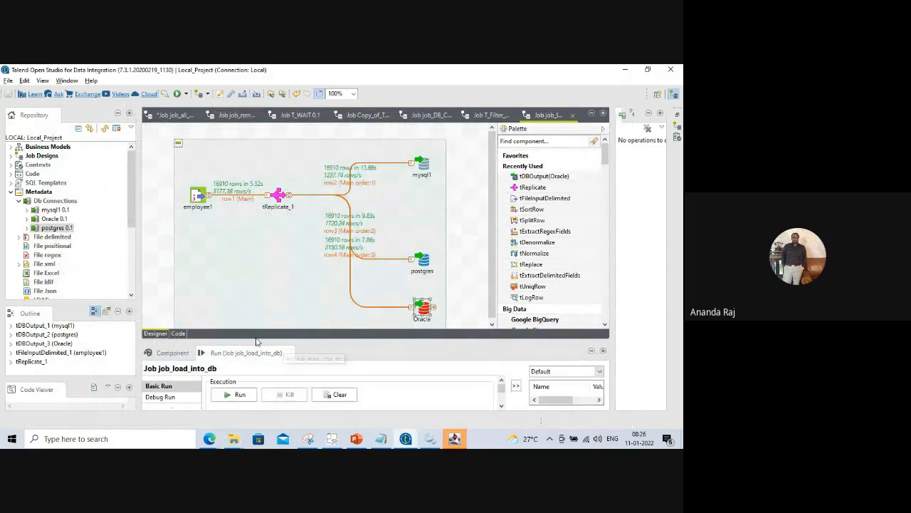
drag(257, 342, 256, 360)
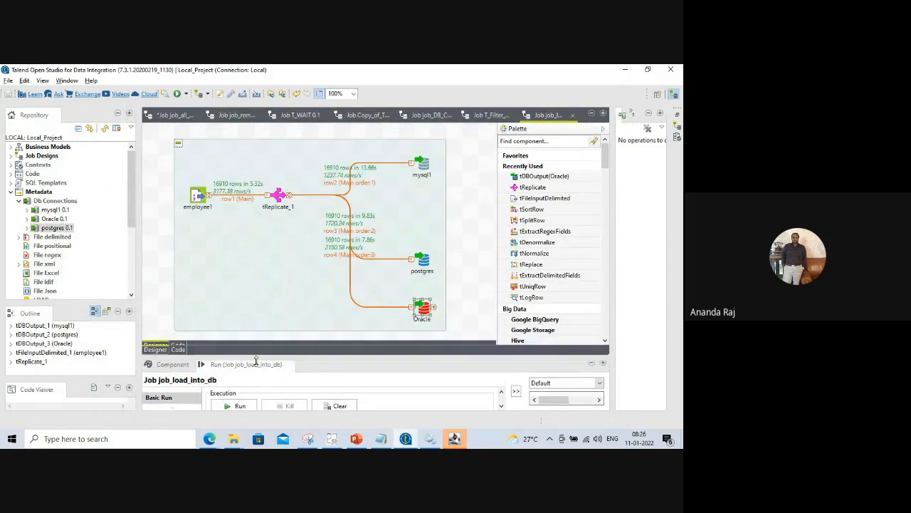
Create a New Text Document in the load_into_DB folder and open it in Notepad.
mouse_move(233, 439)
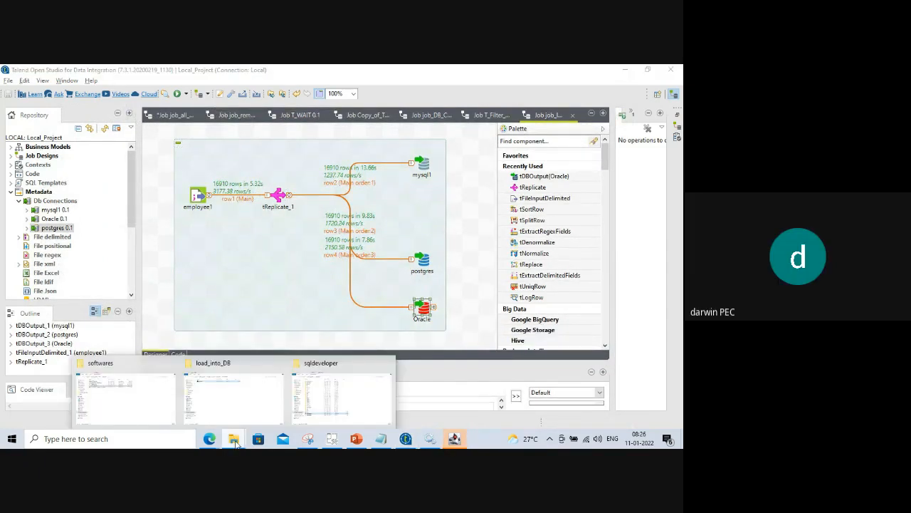
click(240, 390)
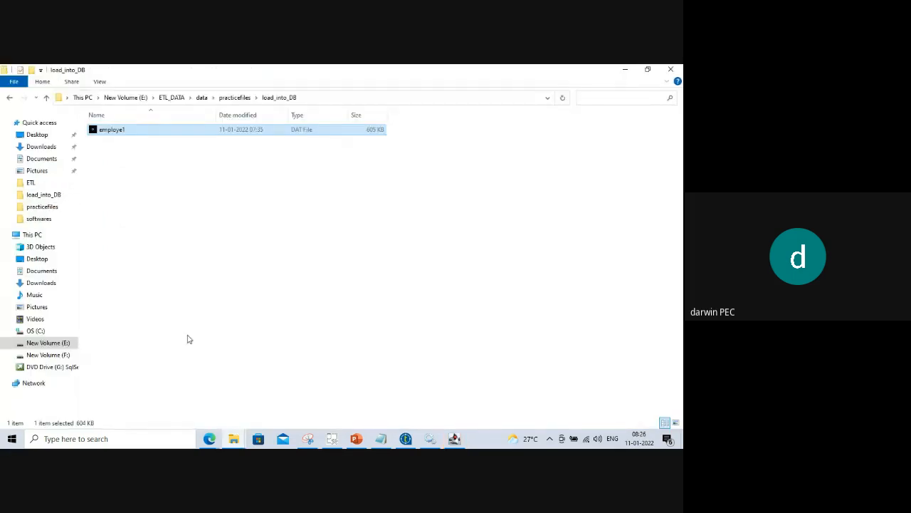
right_click(134, 174)
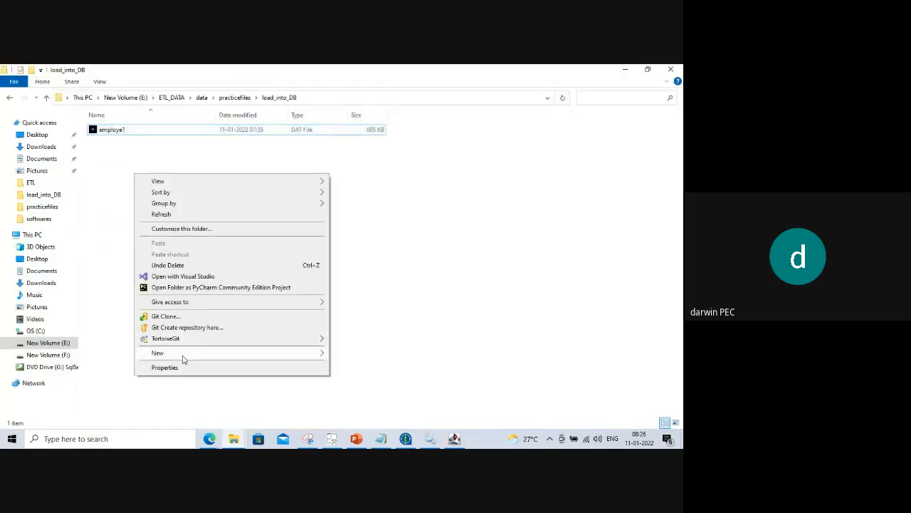
mouse_move(205, 358)
click(355, 332)
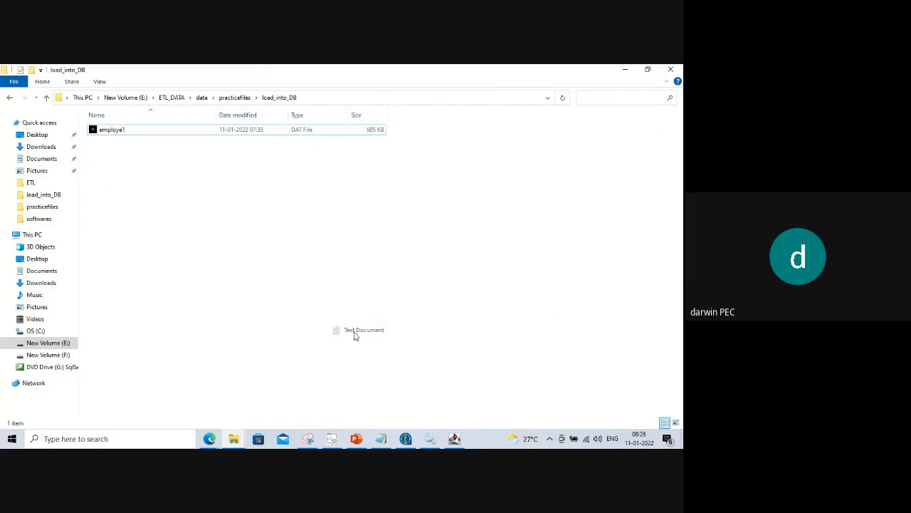
click(164, 188)
click(156, 146)
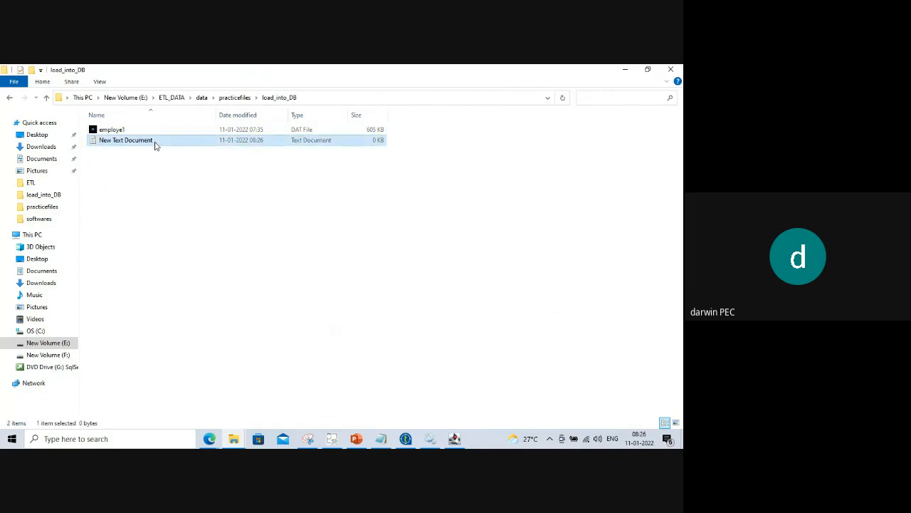
double_click(155, 145)
Save the empty document as raj.dat, then close Notepad.
click(105, 124)
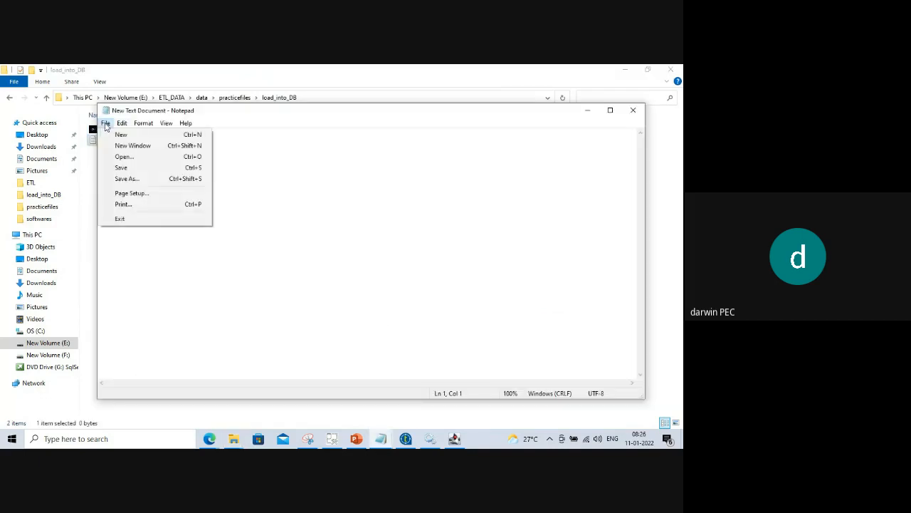
click(128, 179)
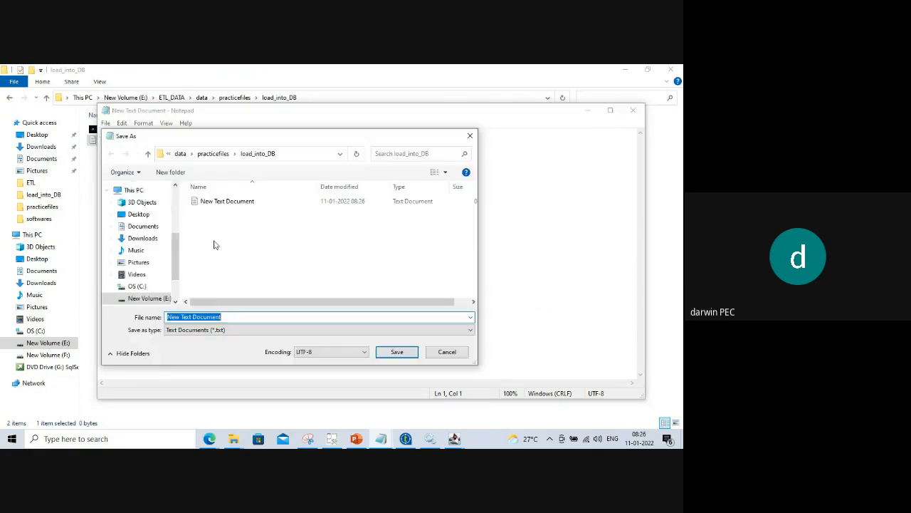
click(235, 318)
key(BackSpace)
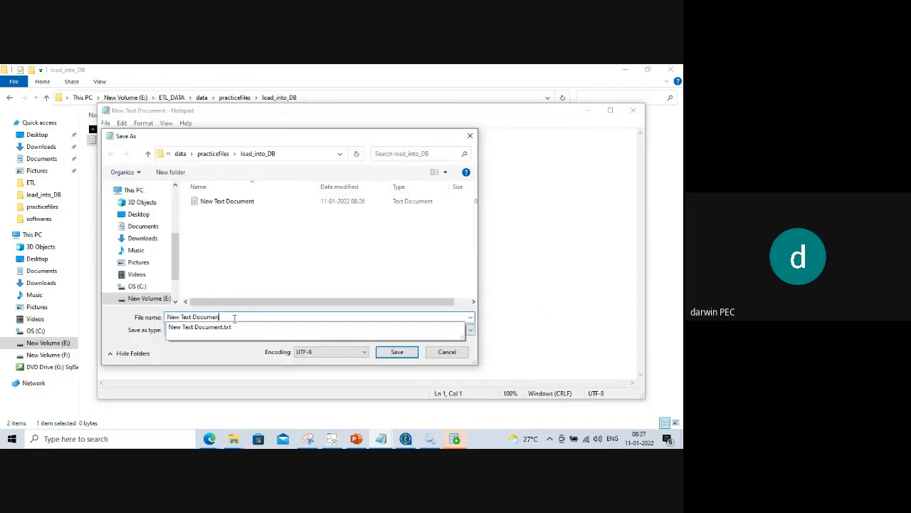
key(BackSpace)
key(BackSpace)
key(BackSpace)
key(BackSpace)
key(BackSpace)
key(BackSpace)
key(BackSpace)
key(BackSpace)
key(BackSpace)
key(BackSpace)
key(BackSpace)
key(BackSpace)
key(BackSpace)
key(BackSpace)
key(BackSpace)
key(BackSpace)
text(ra)
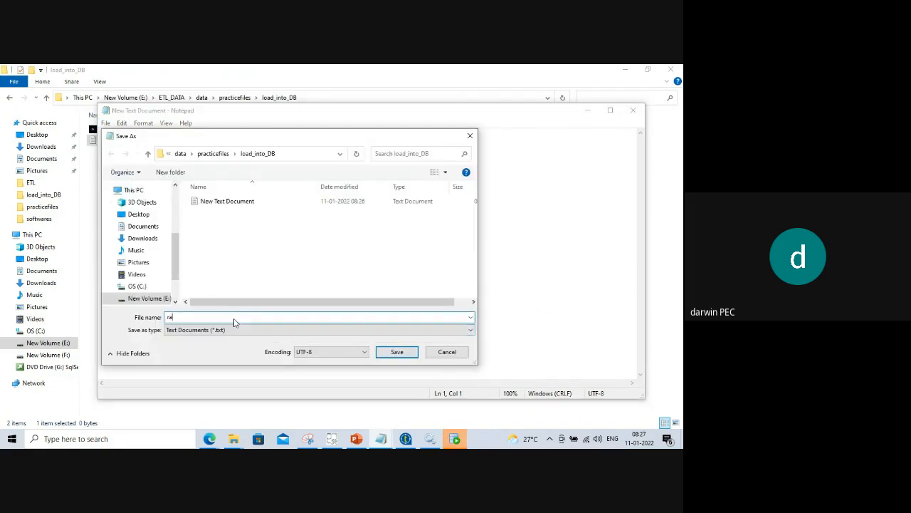
text(j.dat)
click(402, 354)
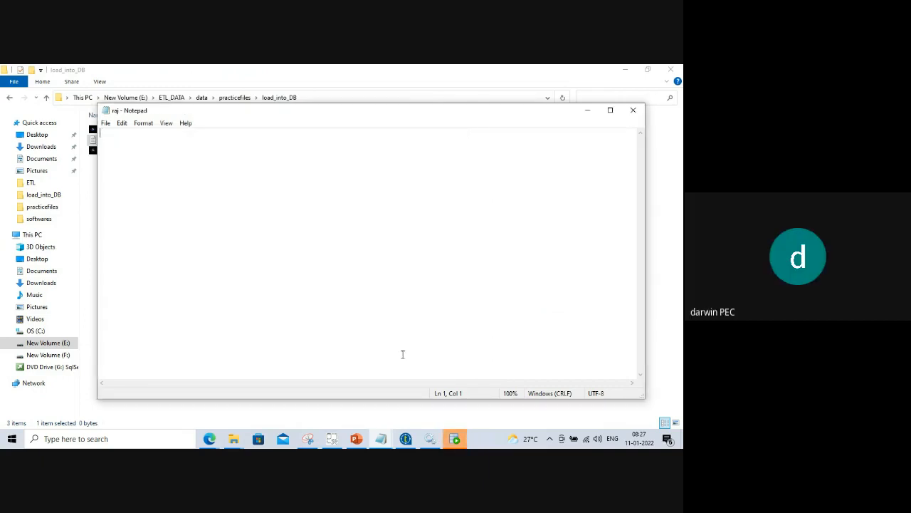
click(631, 114)
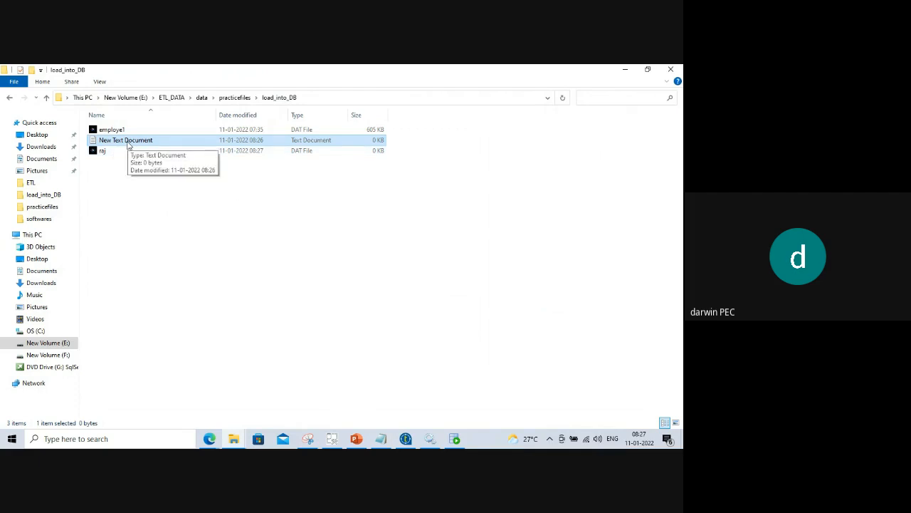
Delete the leftover New Text Document and the empty raj.dat file, keeping only employe1.
right_click(127, 142)
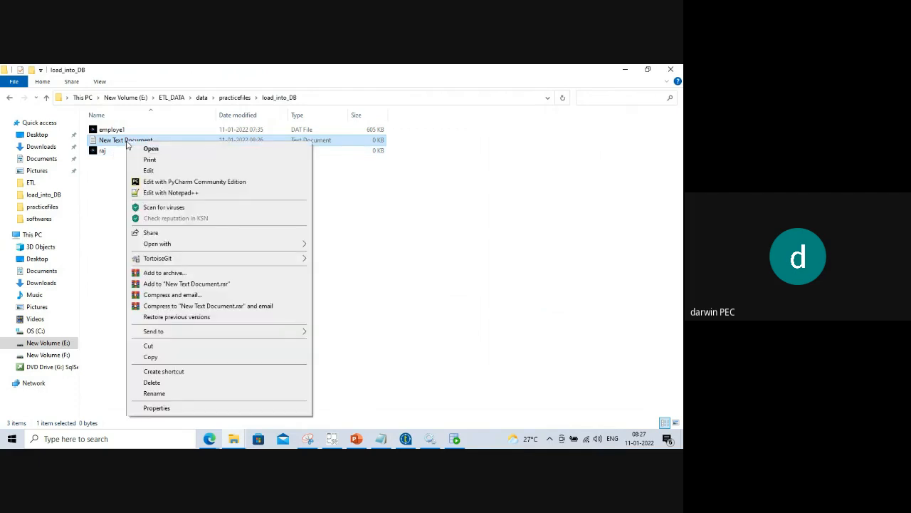
click(152, 382)
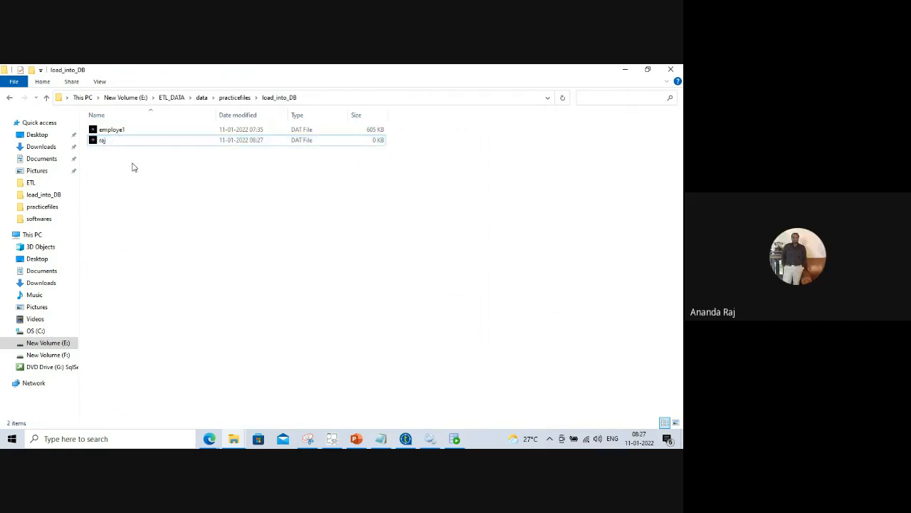
click(300, 142)
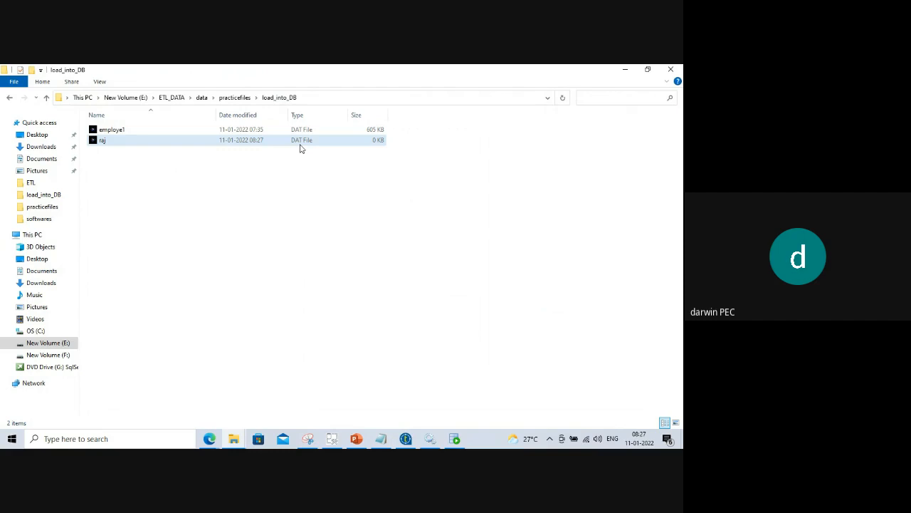
click(291, 249)
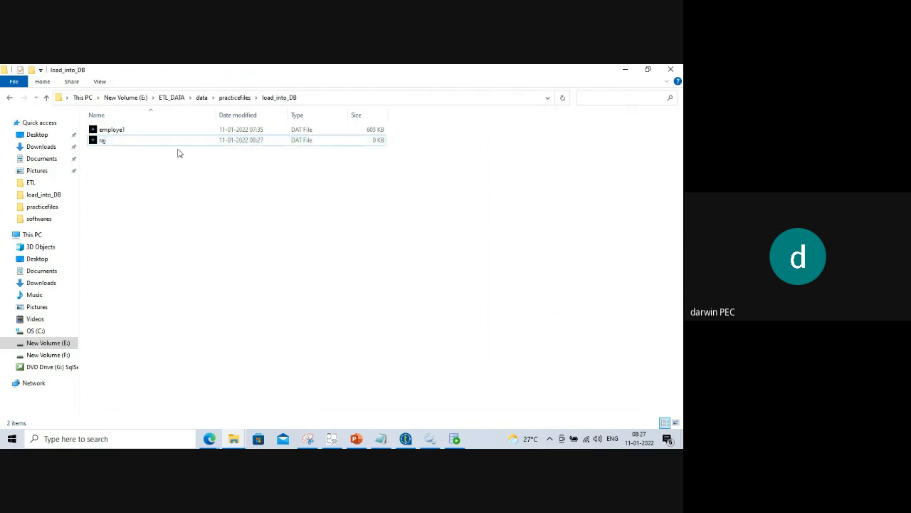
click(149, 142)
right_click(148, 143)
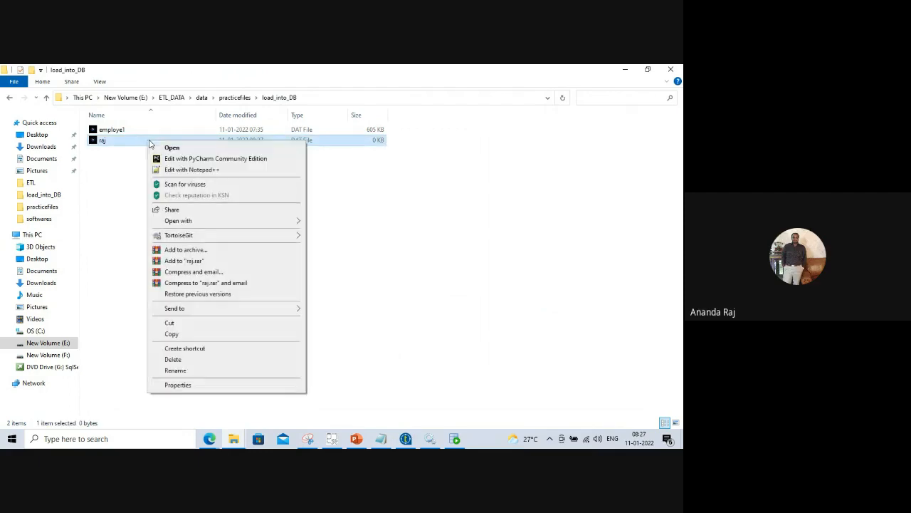
click(197, 360)
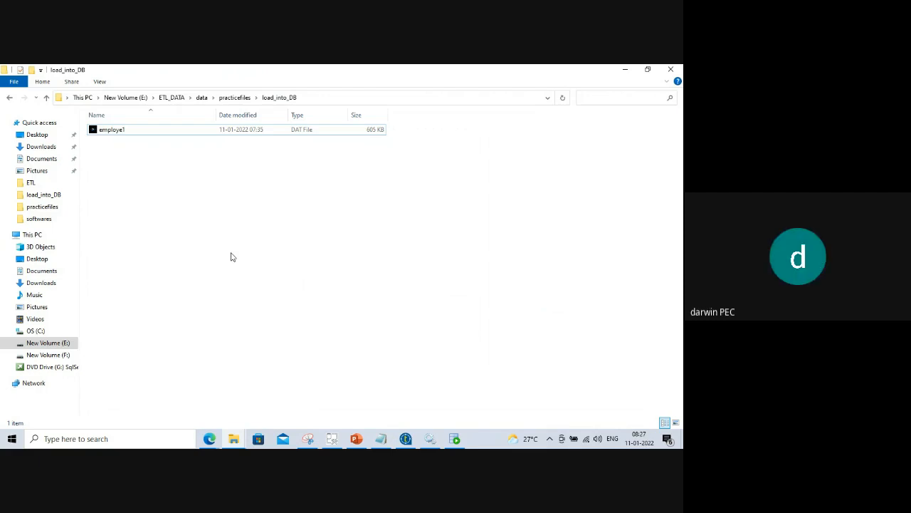
Deactivate the mysql1 output component on the job canvas, leaving postgres and Oracle active.
key(alt+Tab)
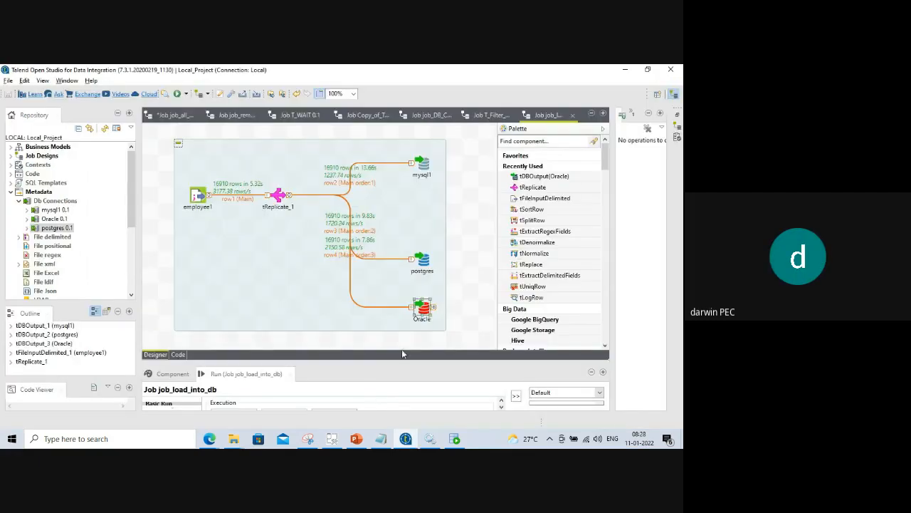
click(417, 204)
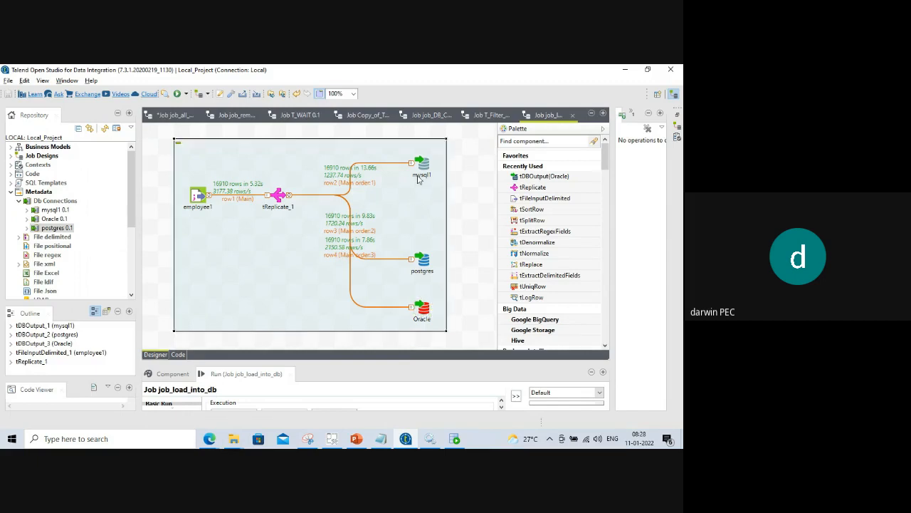
click(421, 166)
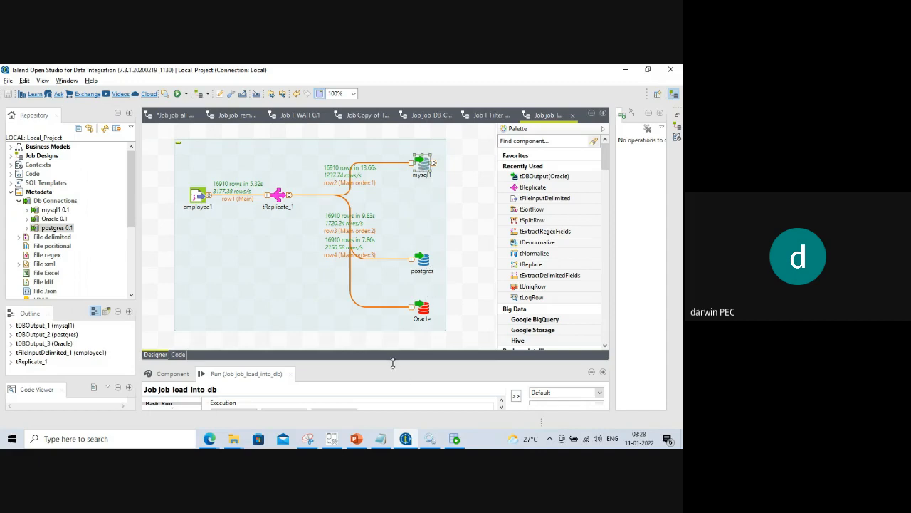
drag(393, 363, 390, 381)
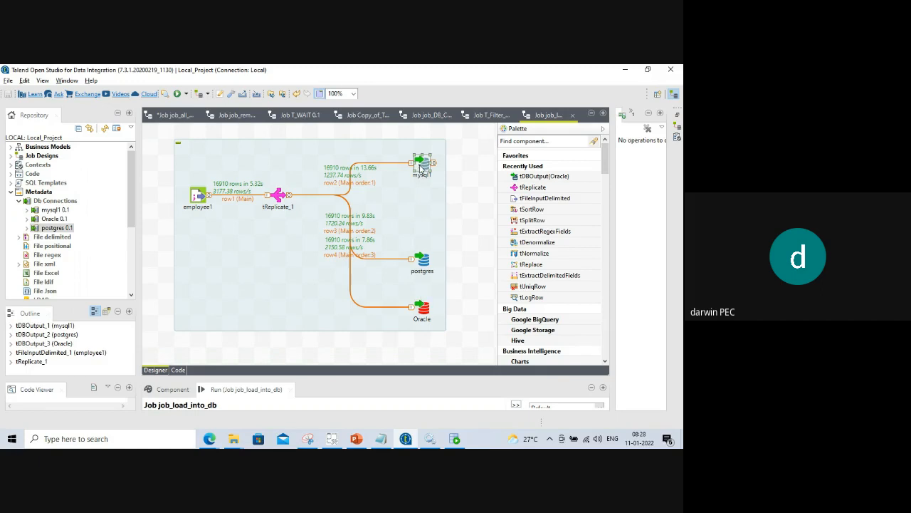
right_click(422, 168)
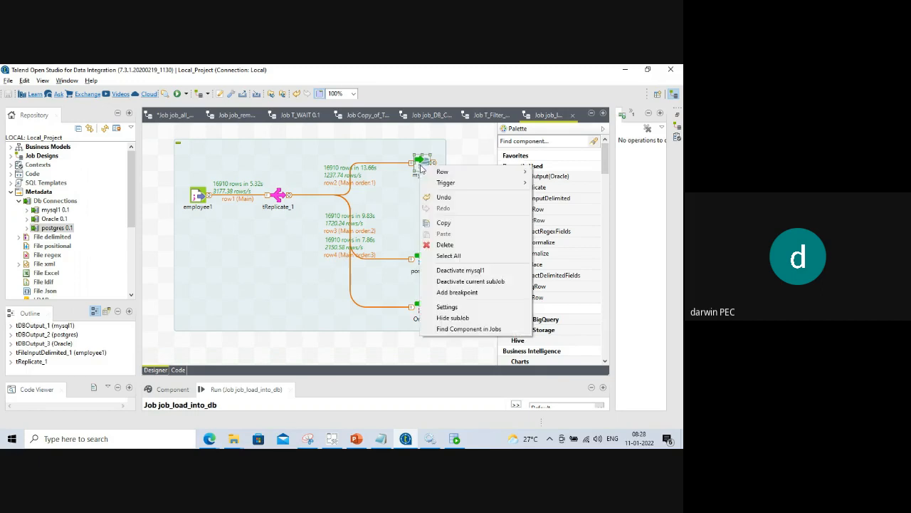
click(456, 272)
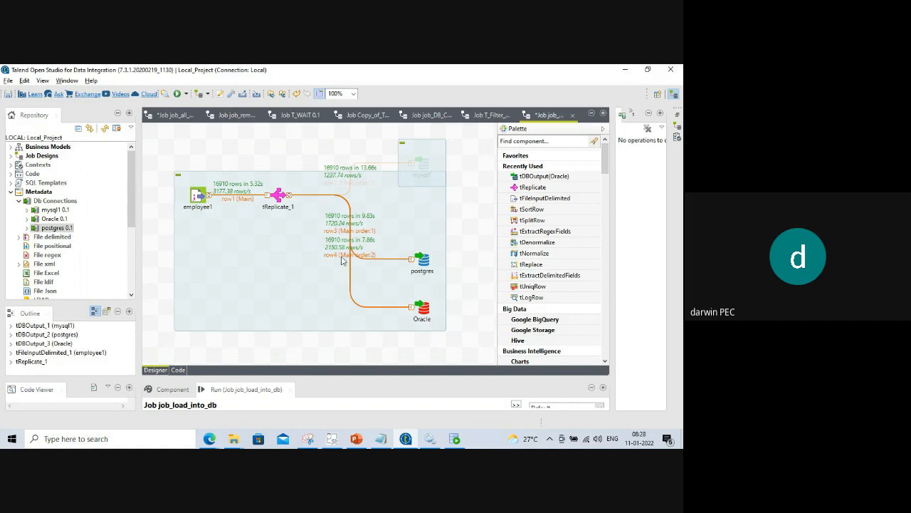
click(424, 166)
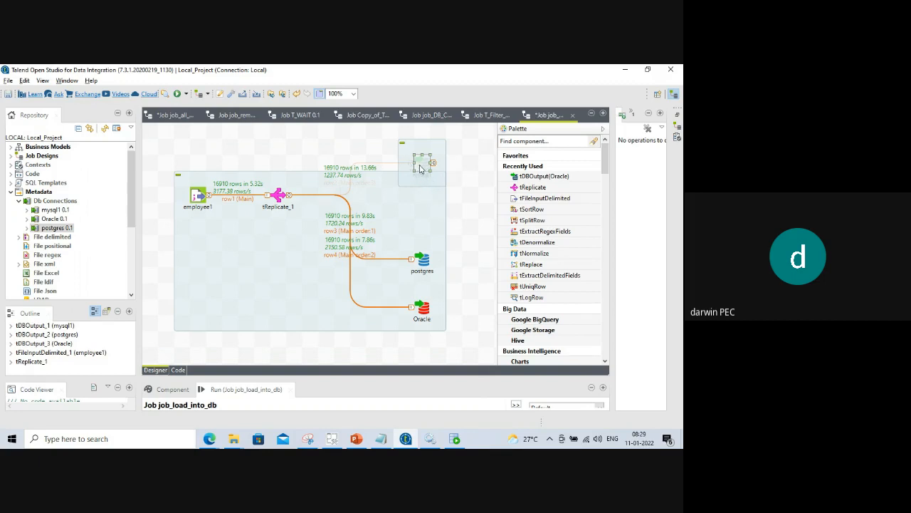
Reactivate then deactivate mysql1 again, and enlarge the Run console showing the previous log.
right_click(419, 168)
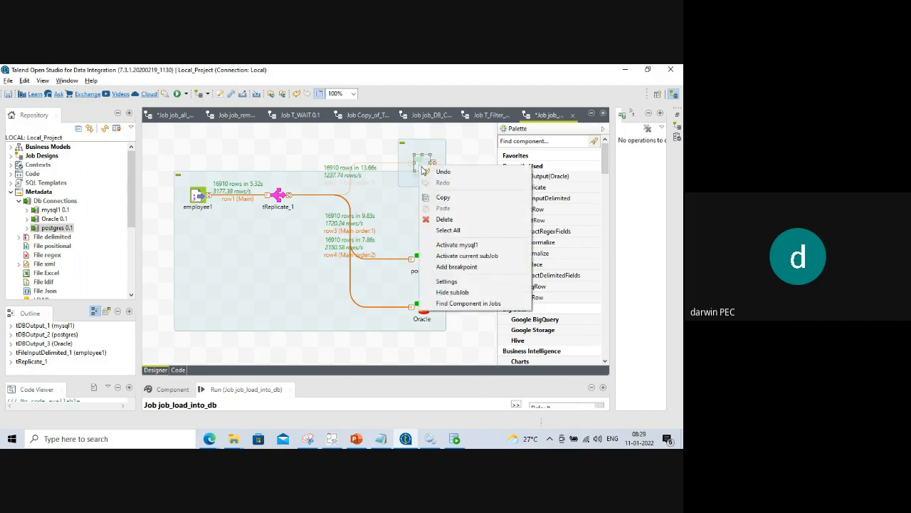
click(450, 247)
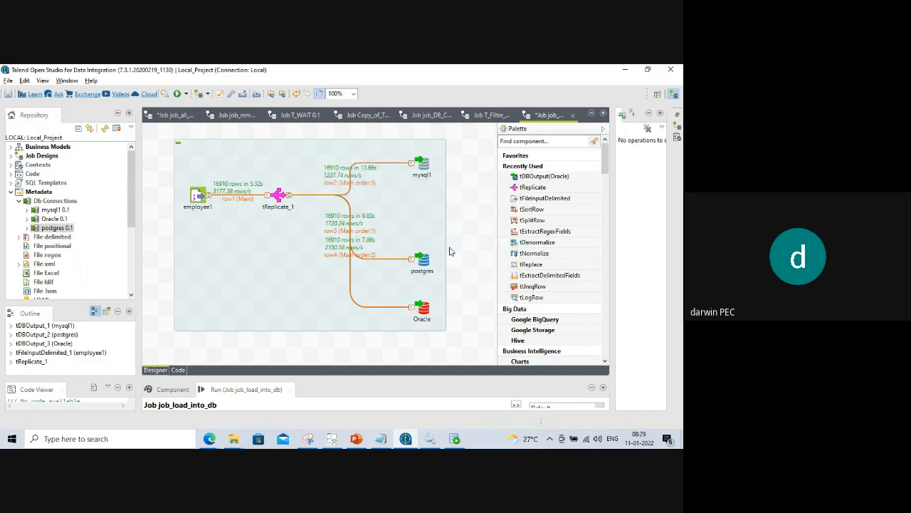
right_click(423, 164)
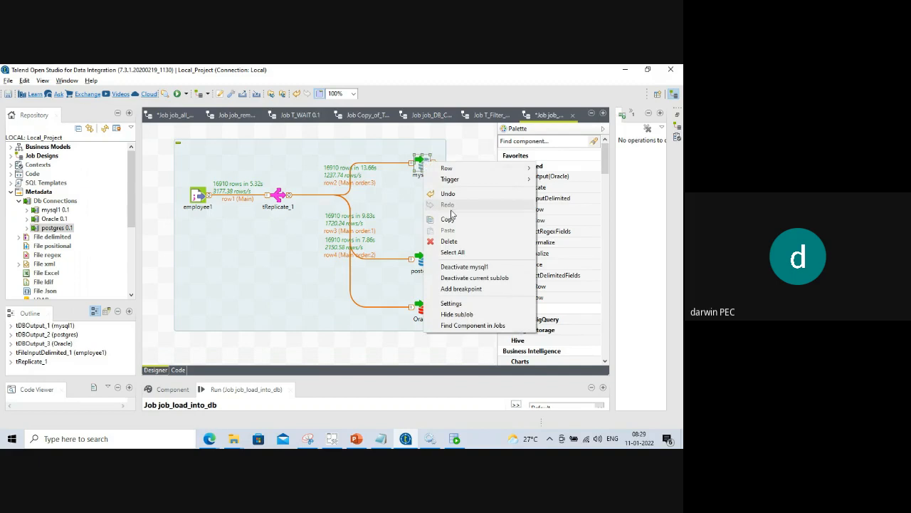
click(464, 266)
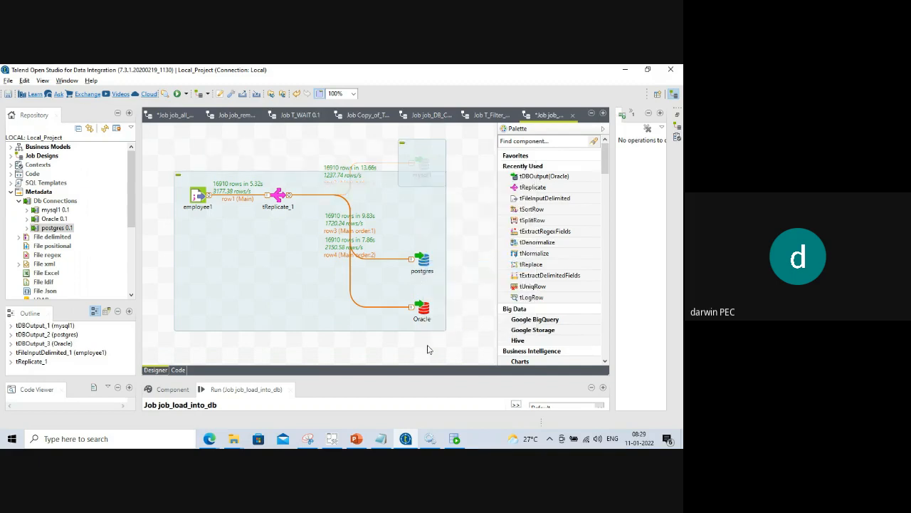
drag(312, 378, 316, 279)
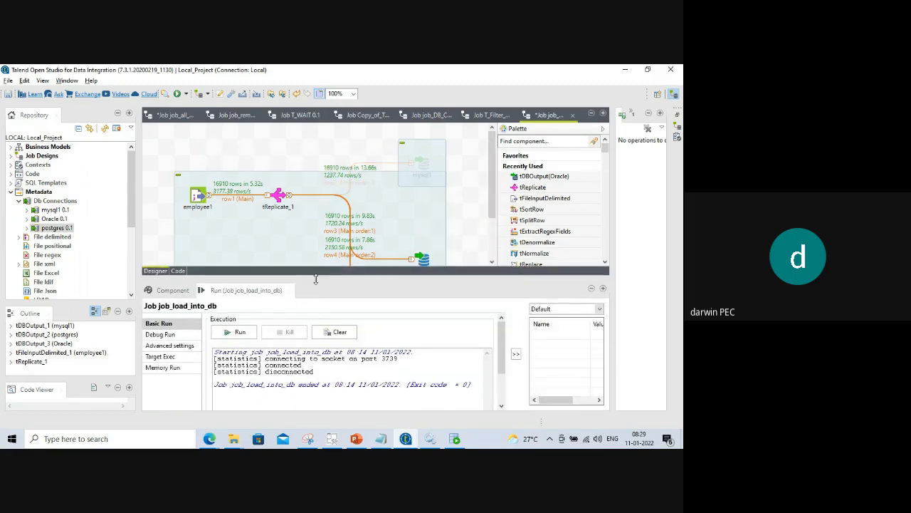
Clear the console and rerun the job, loading 16910 rows into postgres and Oracle only.
click(345, 332)
click(238, 331)
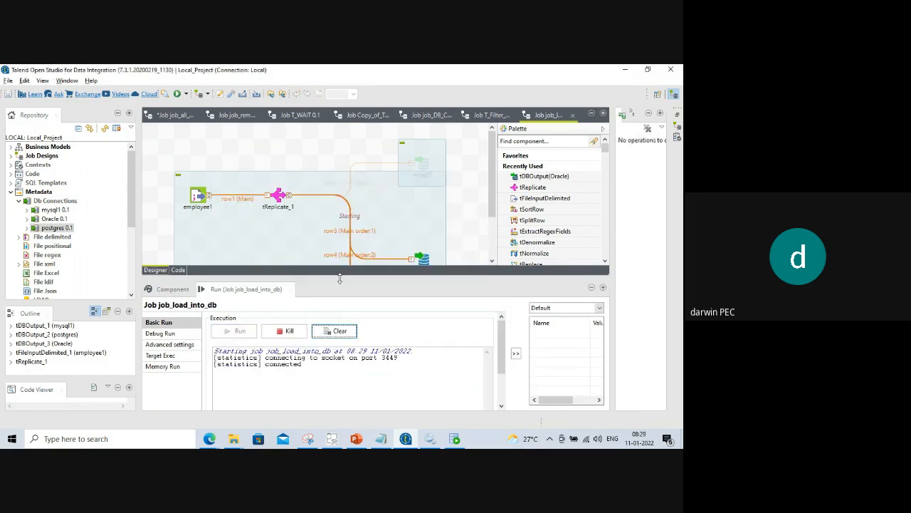
drag(341, 280, 346, 343)
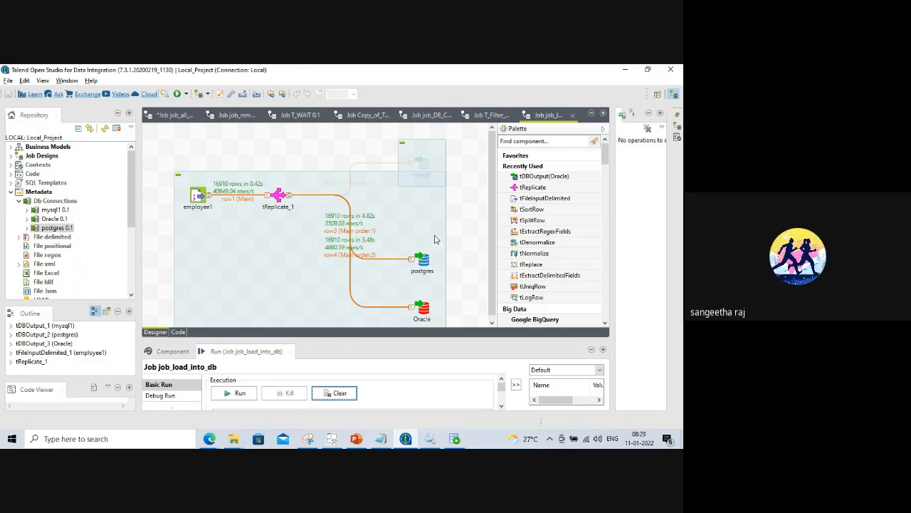
Toggle the greyed-out mysql1 output active, inactive, and finally active again.
click(422, 168)
right_click(422, 167)
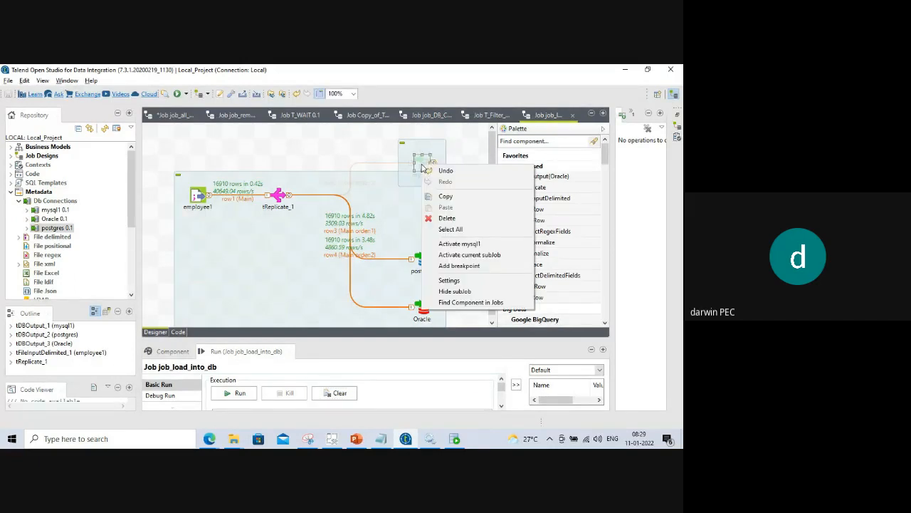
click(459, 243)
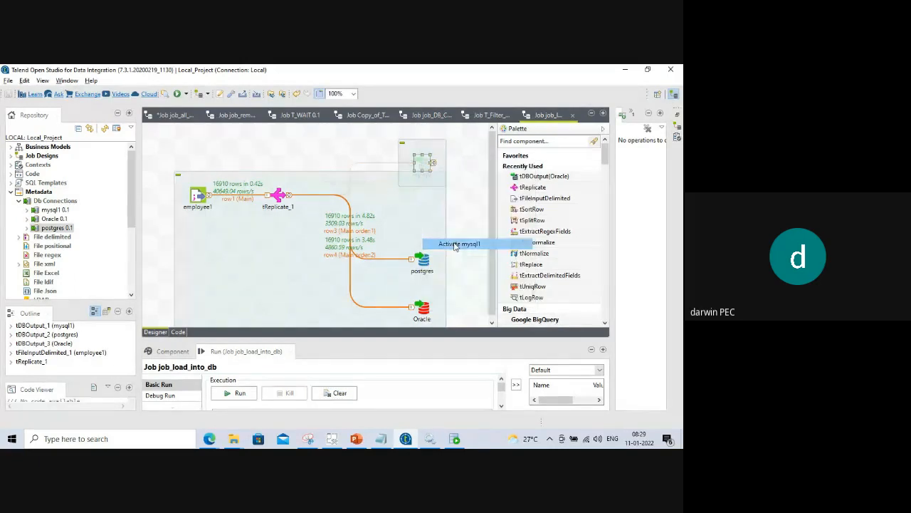
click(424, 169)
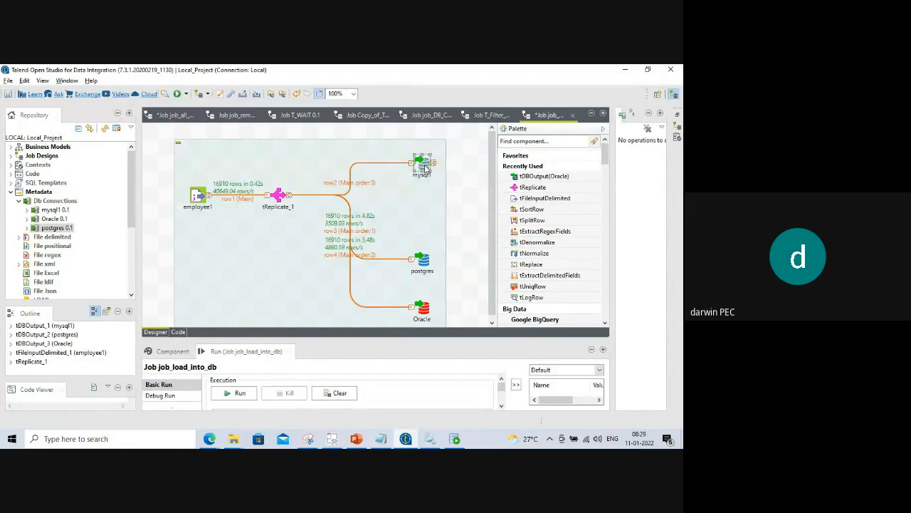
right_click(425, 168)
click(463, 269)
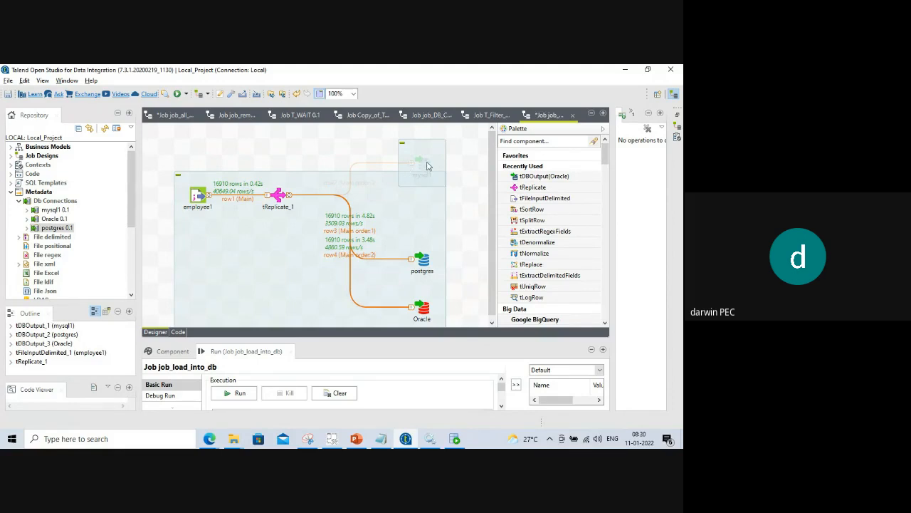
click(420, 168)
right_click(421, 167)
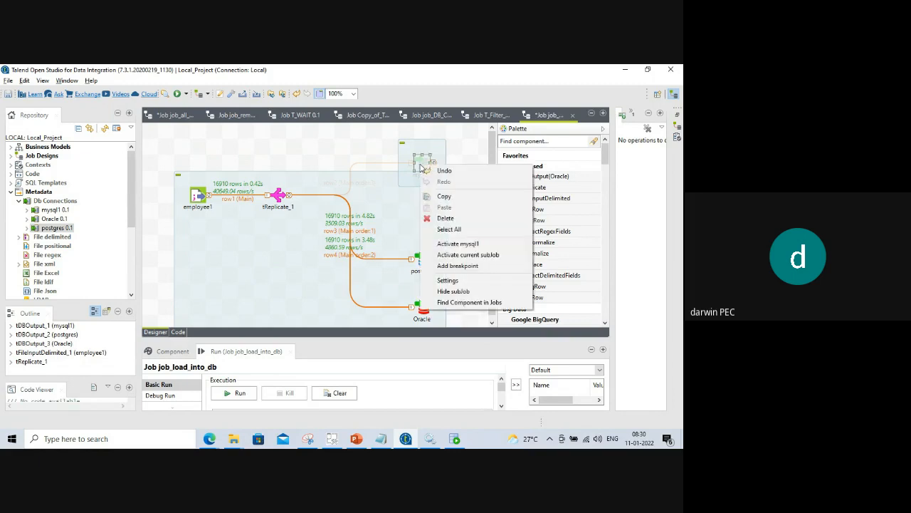
click(456, 245)
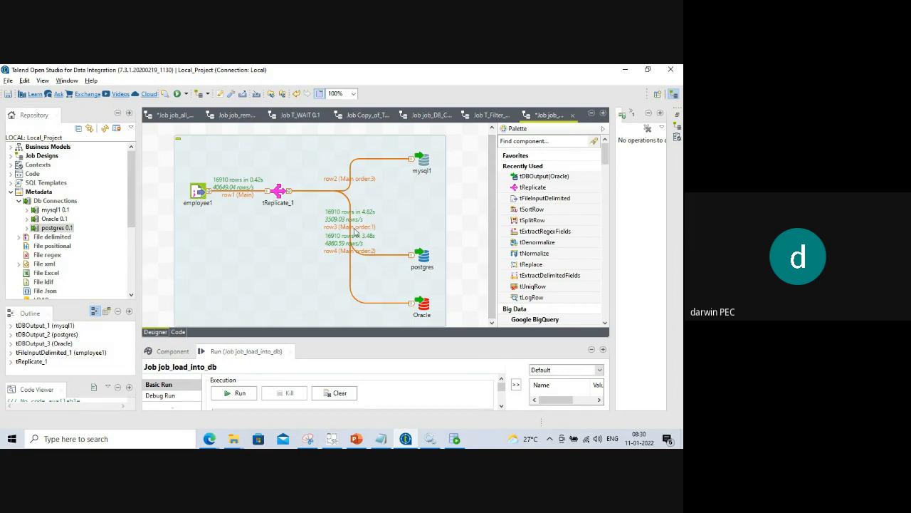
Deactivate the whole employee1 subjob, then activate it again and enlarge the design area.
click(269, 157)
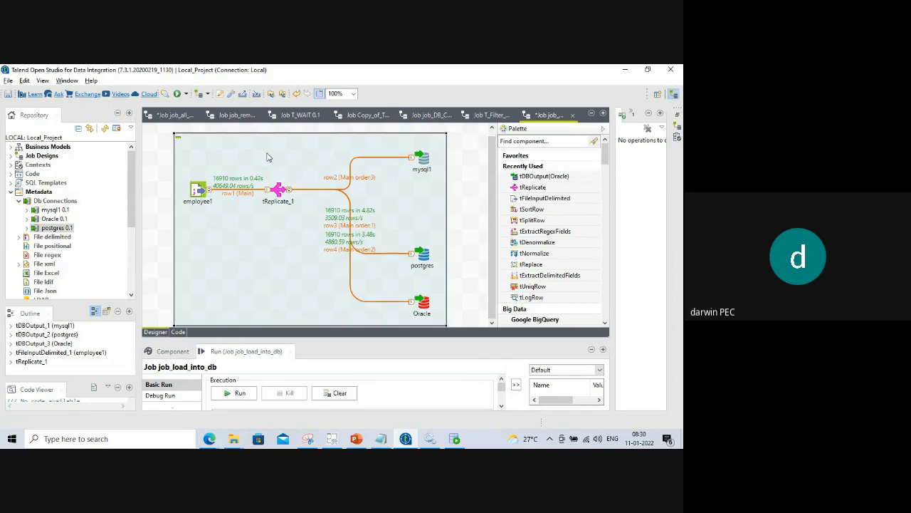
right_click(268, 157)
click(215, 176)
right_click(193, 193)
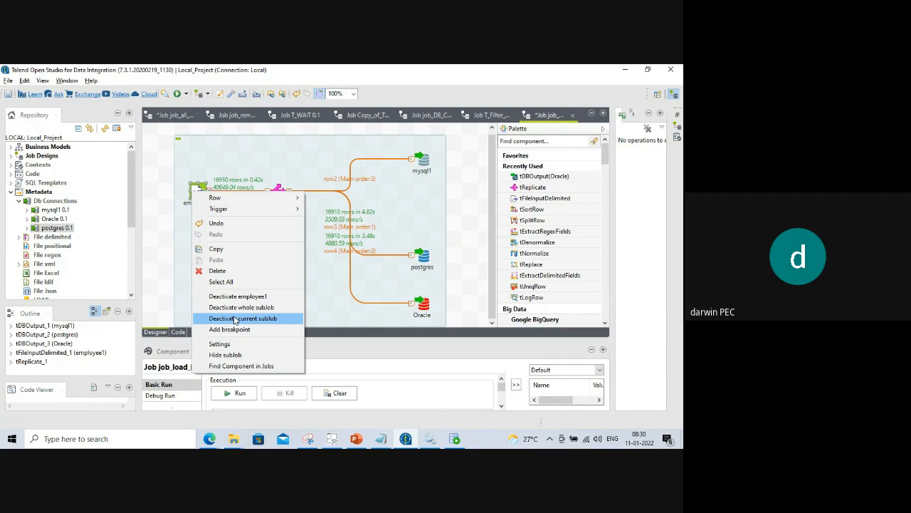
click(234, 321)
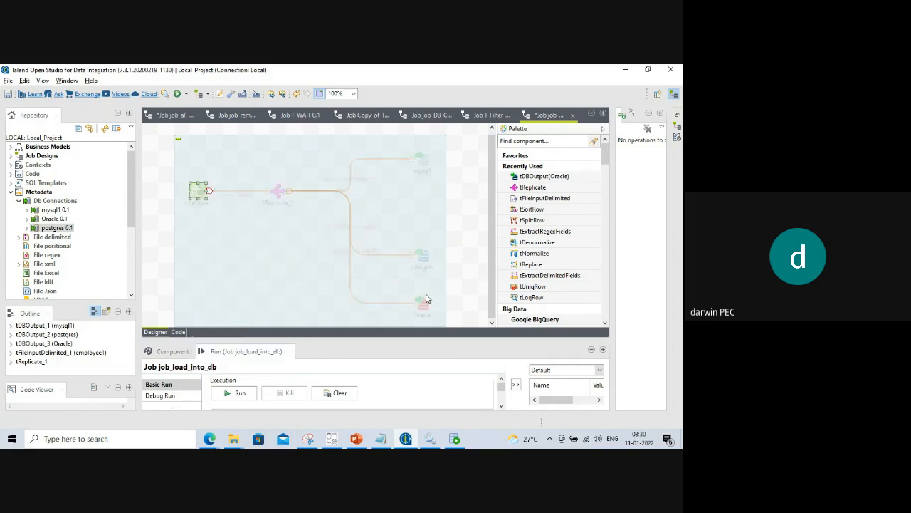
right_click(201, 194)
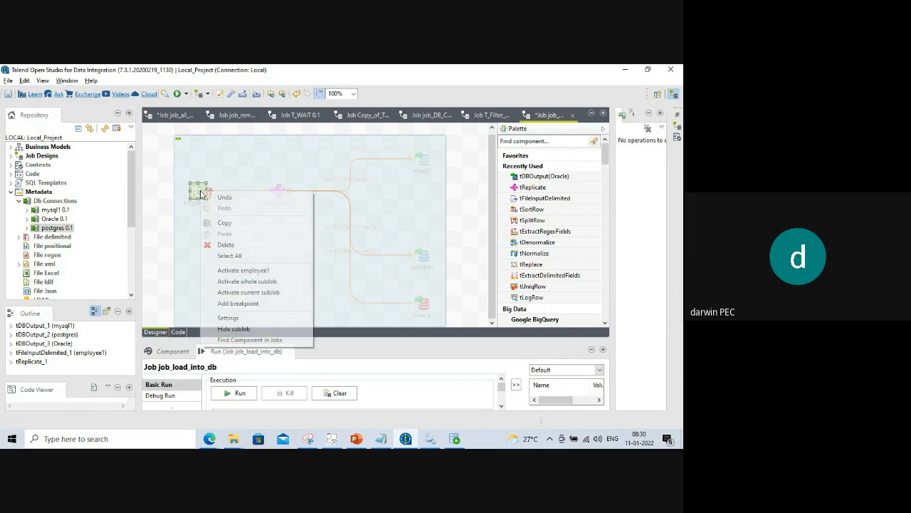
click(242, 293)
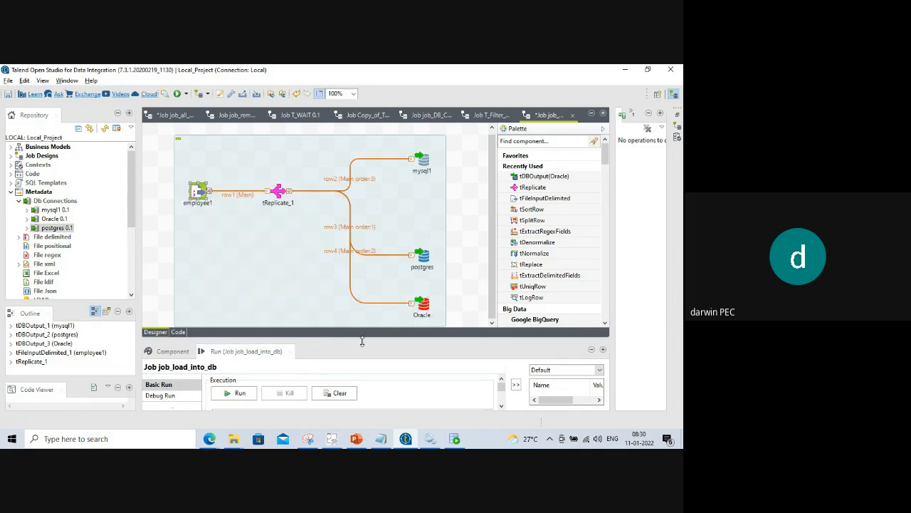
drag(361, 341, 370, 376)
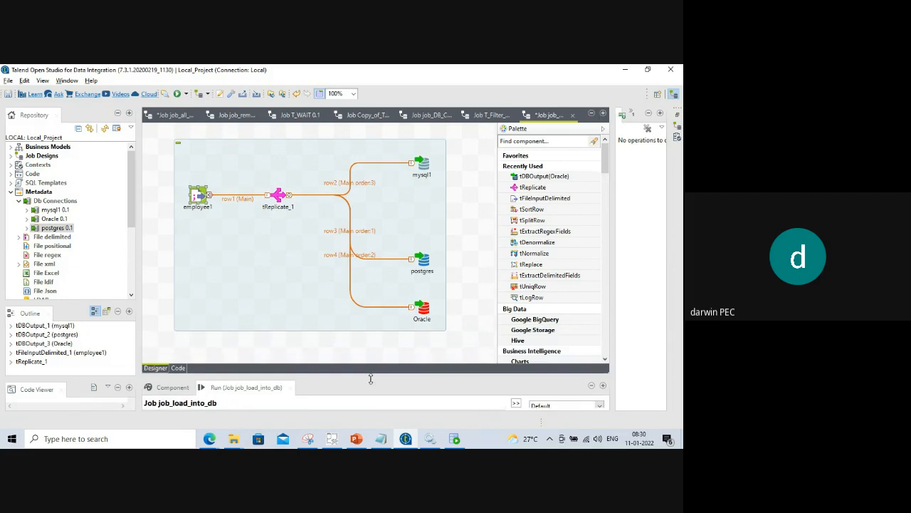
click(239, 225)
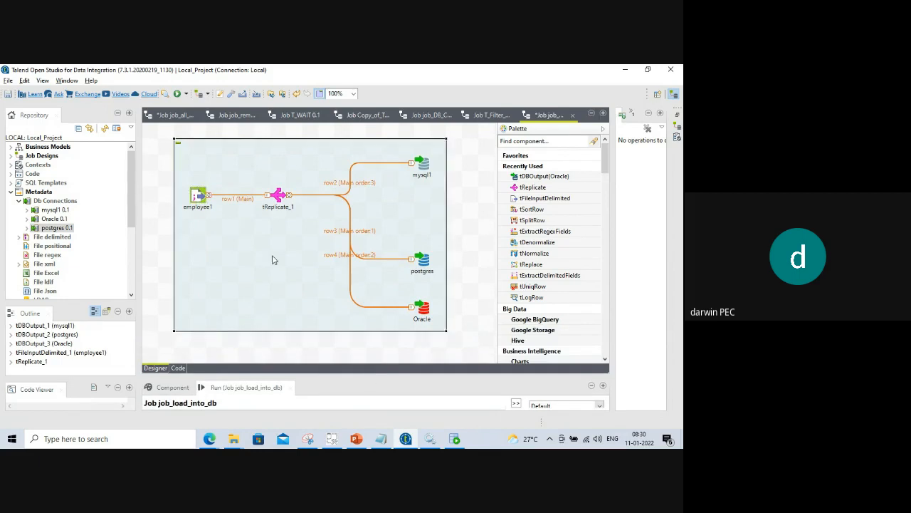
At 50% zoom, paste a copy of the employee1 subjob below the original, then return to 100%.
click(352, 93)
click(331, 126)
key(ctrl+v)
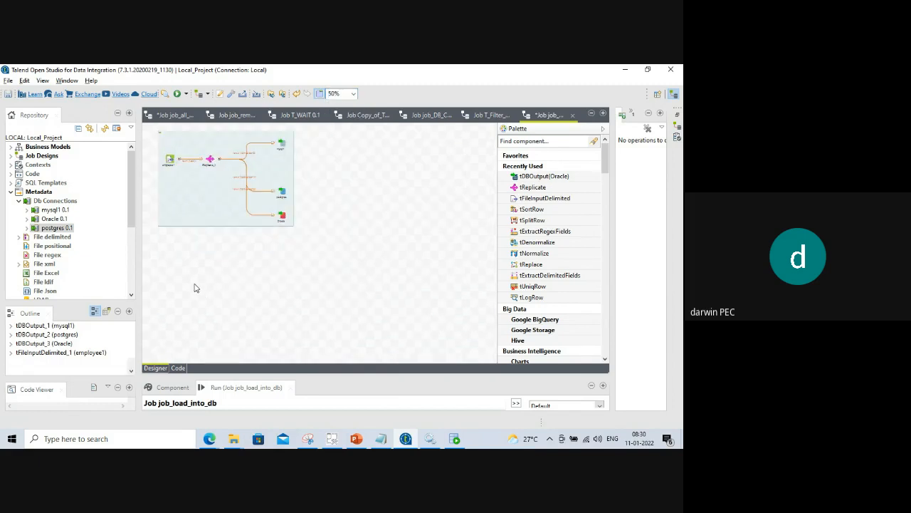
drag(210, 179, 207, 292)
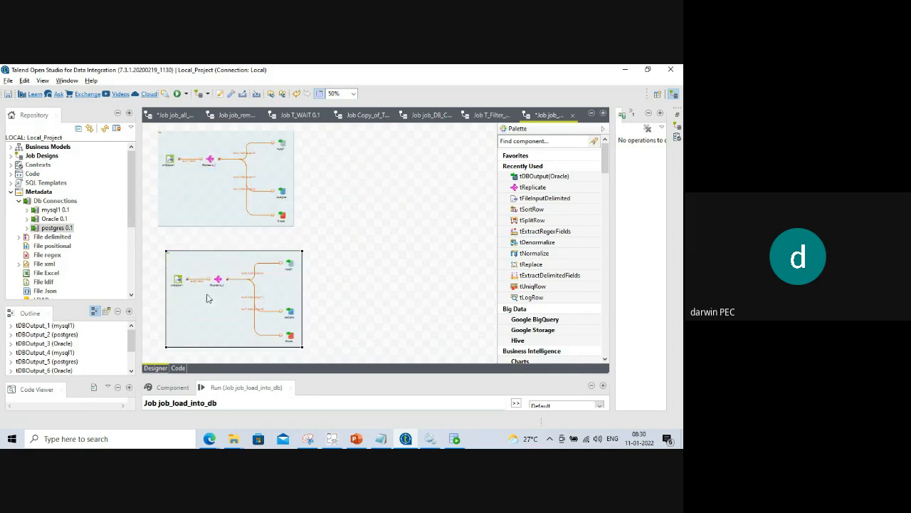
click(353, 94)
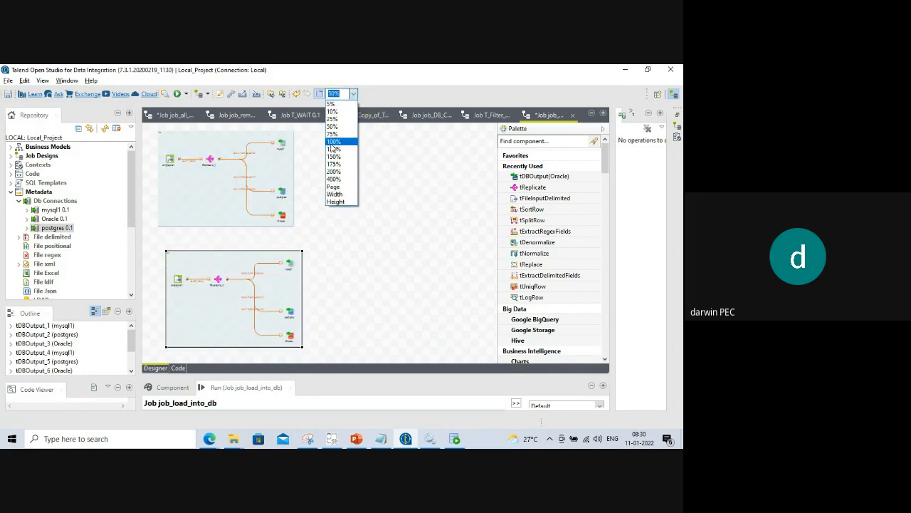
click(334, 141)
scroll(402, 251, up, 3)
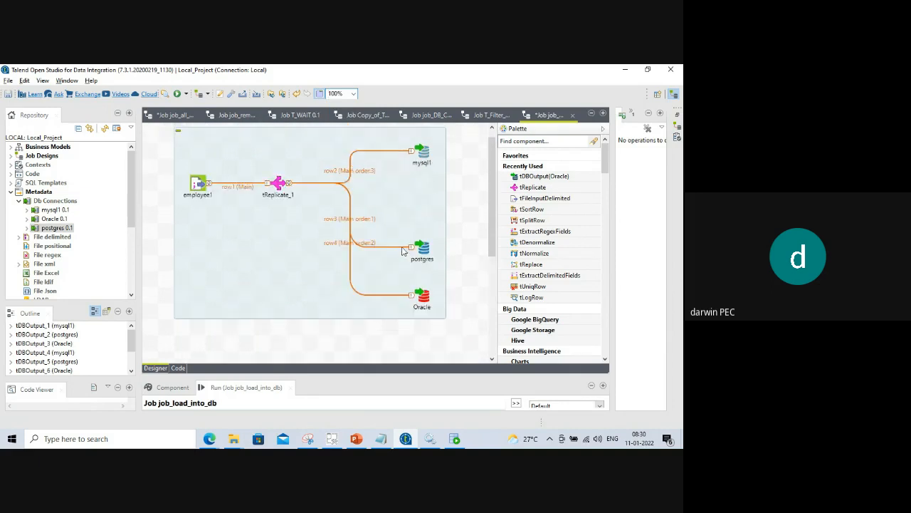
scroll(401, 252, down, 5)
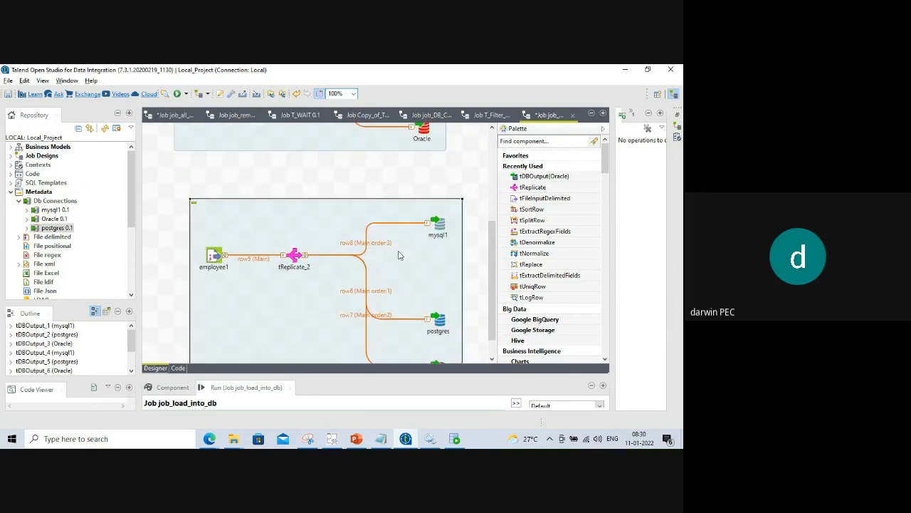
scroll(399, 253, up, 3)
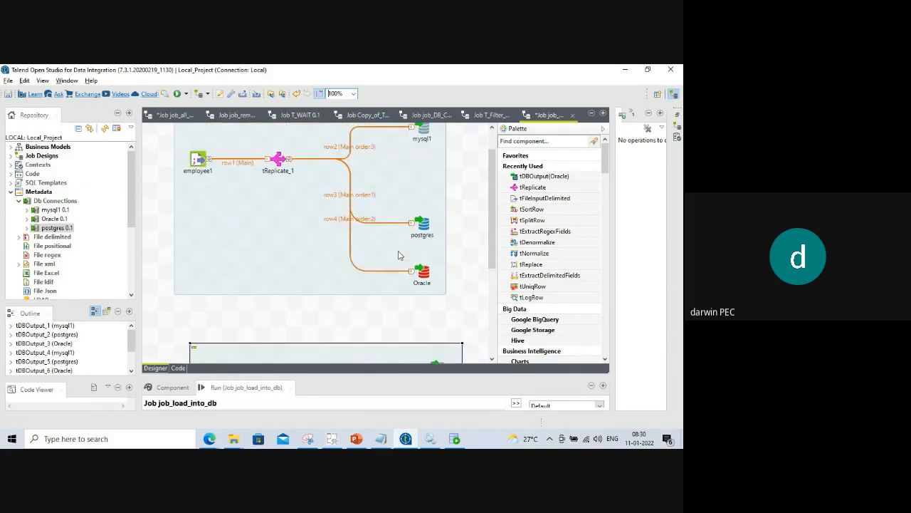
Open employee1's actions menu, close it unchanged, and scroll between the two subjobs.
click(199, 159)
right_click(200, 160)
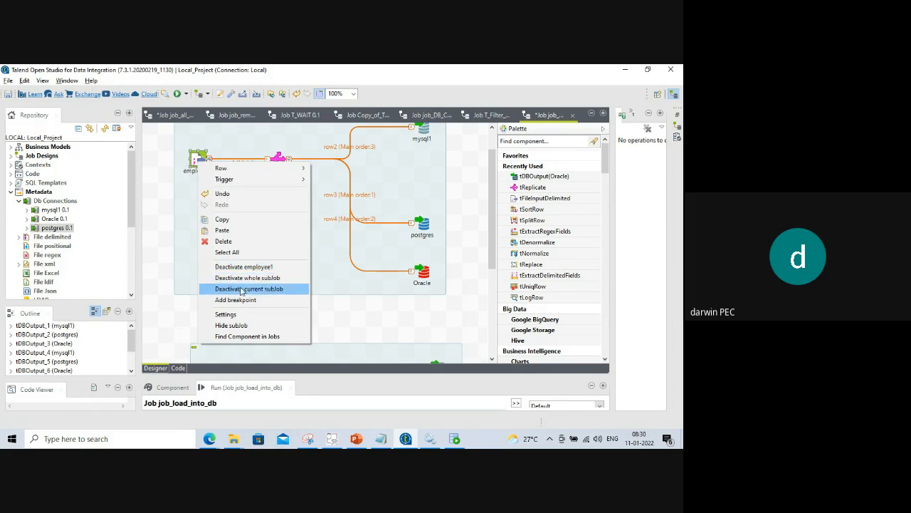
click(153, 271)
scroll(302, 253, up, 1)
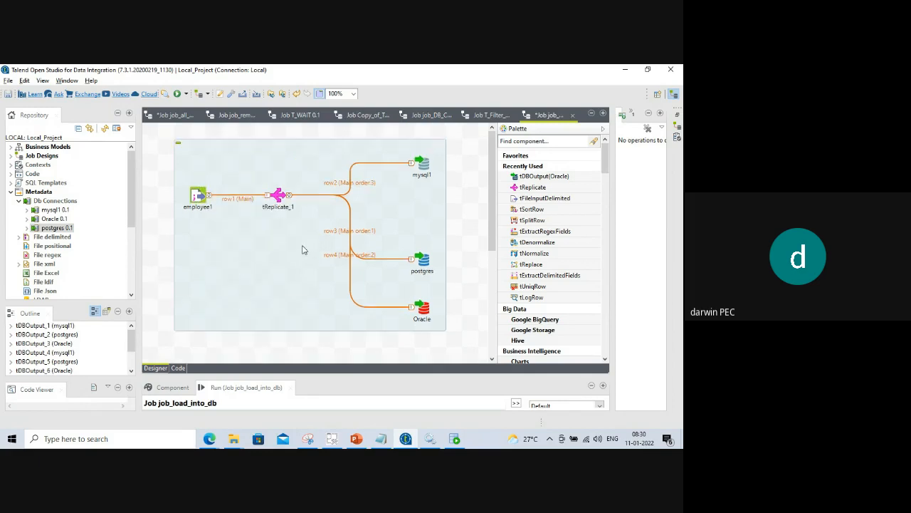
scroll(253, 202, down, 5)
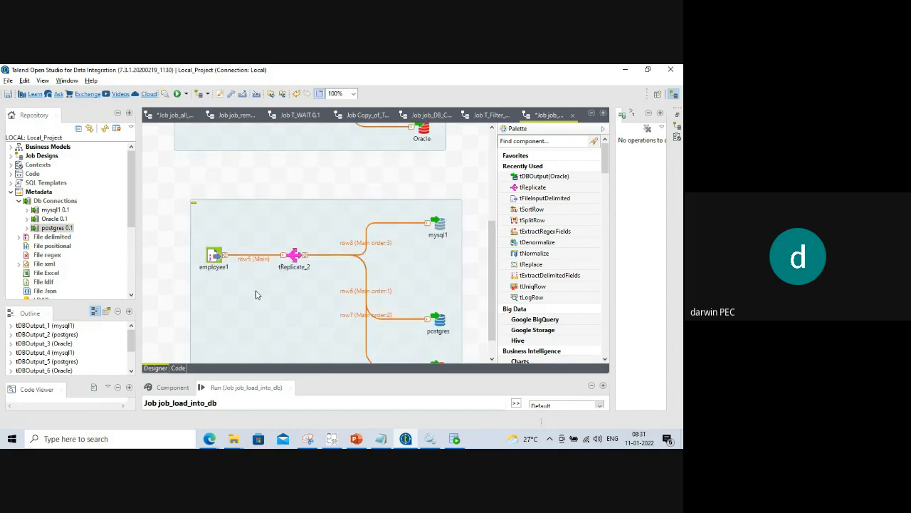
scroll(257, 295, up, 5)
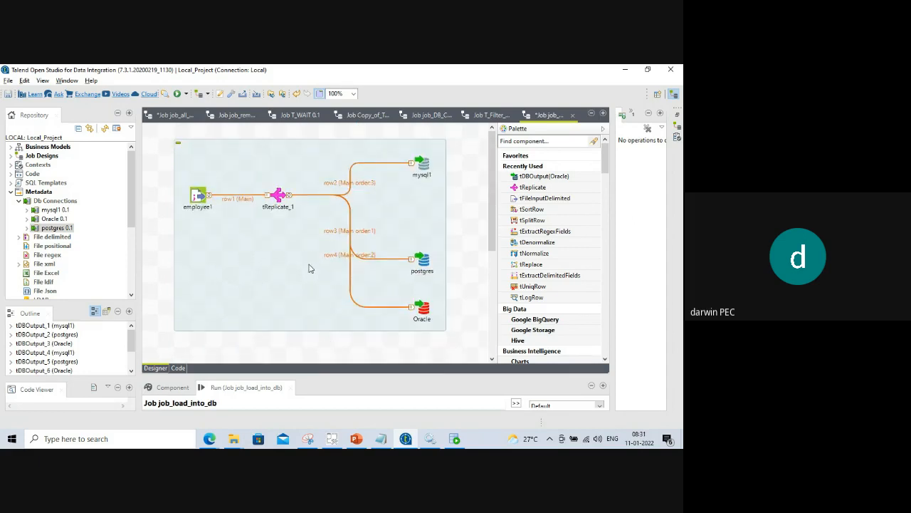
scroll(308, 265, down, 2)
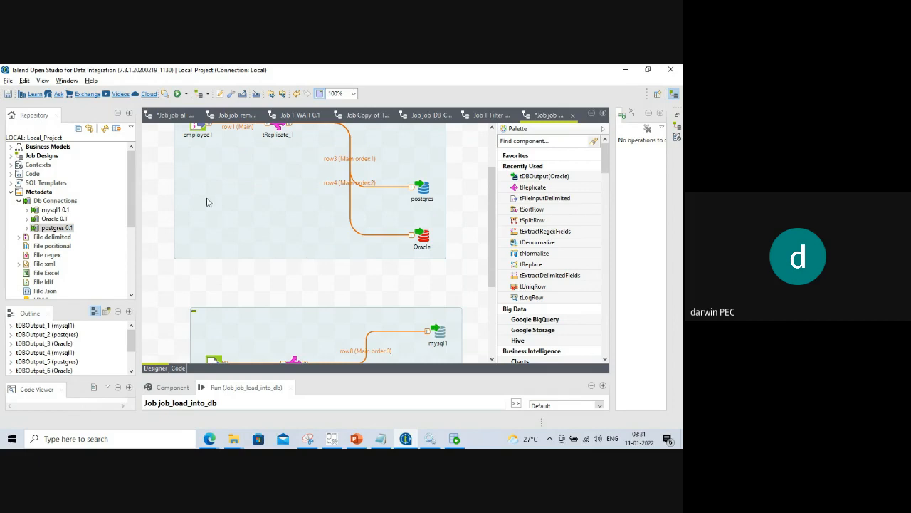
scroll(207, 201, up, 2)
scroll(220, 228, down, 4)
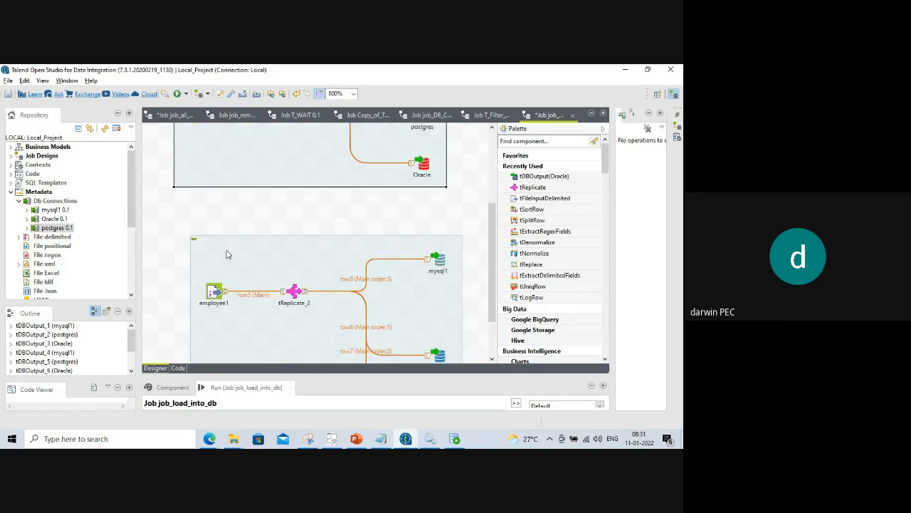
scroll(228, 249, up, 5)
scroll(228, 251, down, 2)
scroll(228, 250, up, 1)
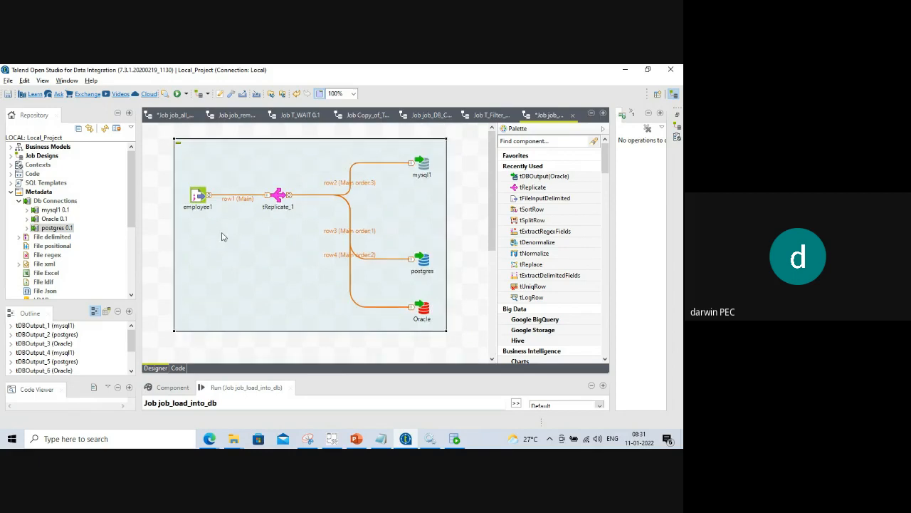
Deactivate the first employee1 → tReplicate_1 subjob and scroll down to the copied one.
right_click(198, 195)
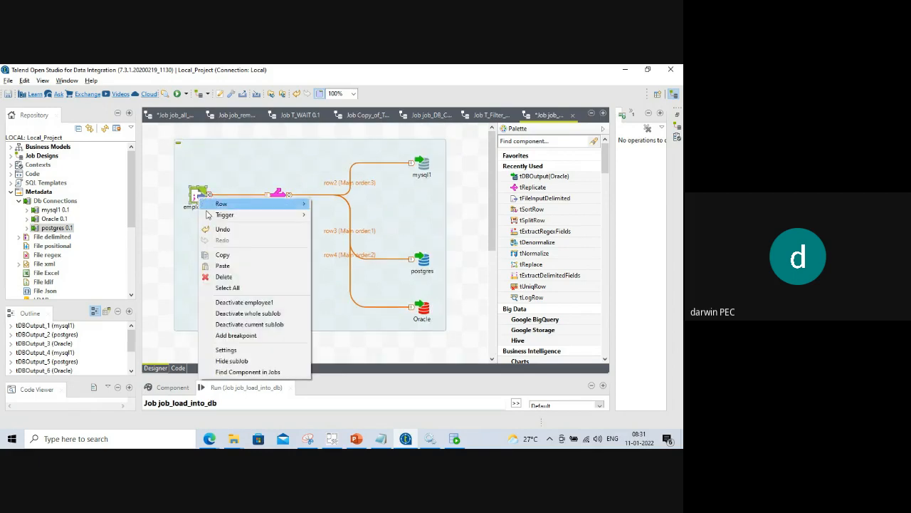
click(239, 325)
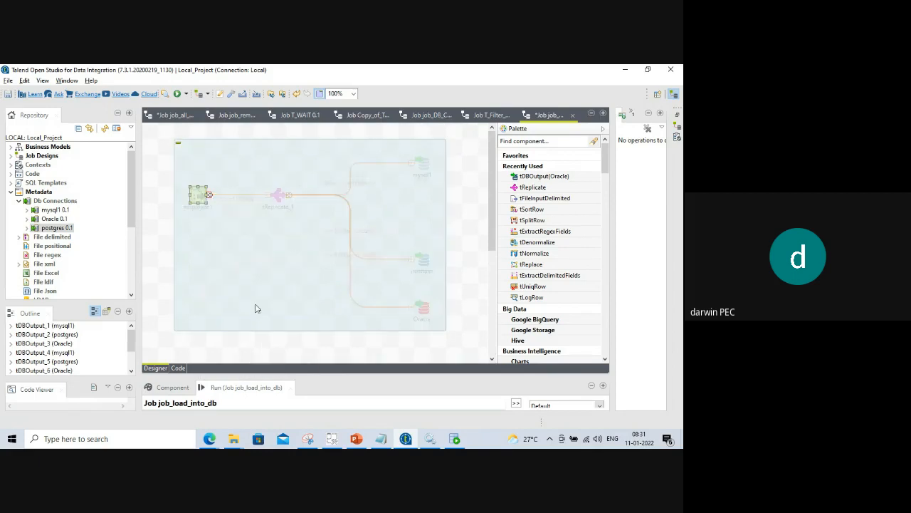
scroll(291, 246, down, 5)
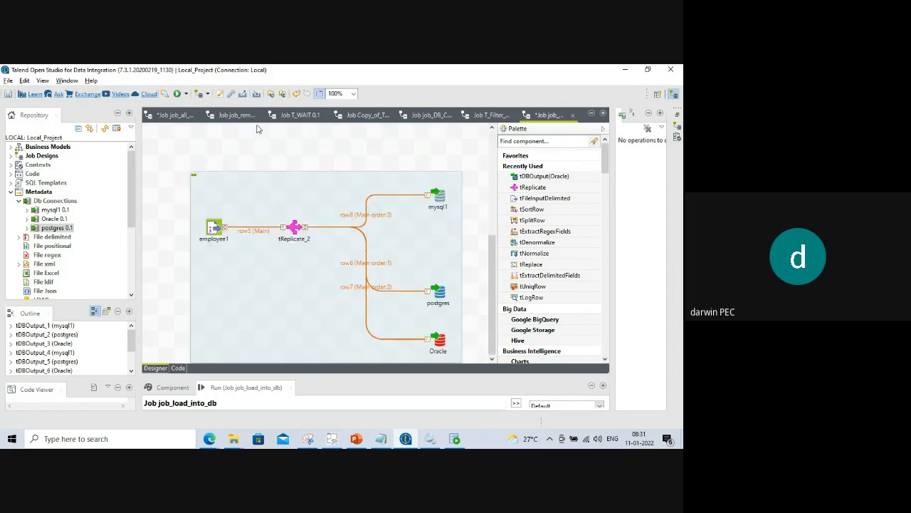
scroll(261, 165, up, 5)
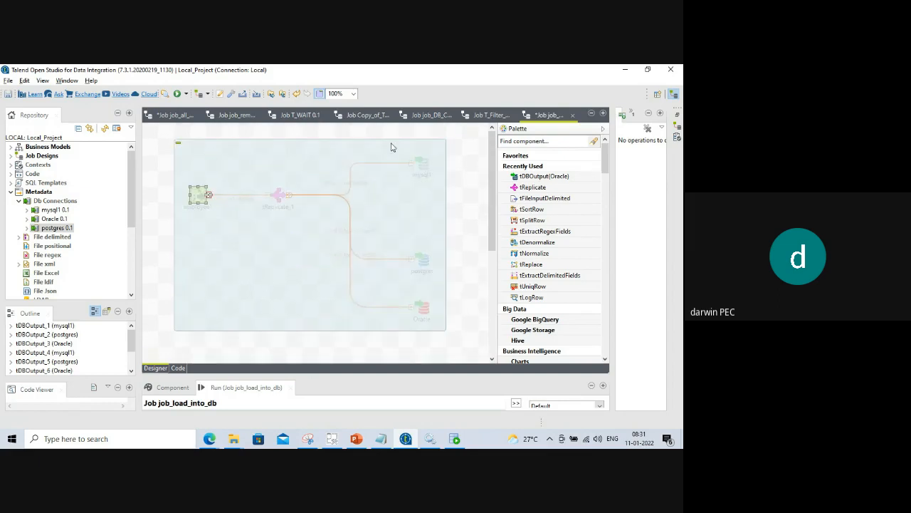
scroll(312, 226, down, 5)
scroll(313, 226, down, 1)
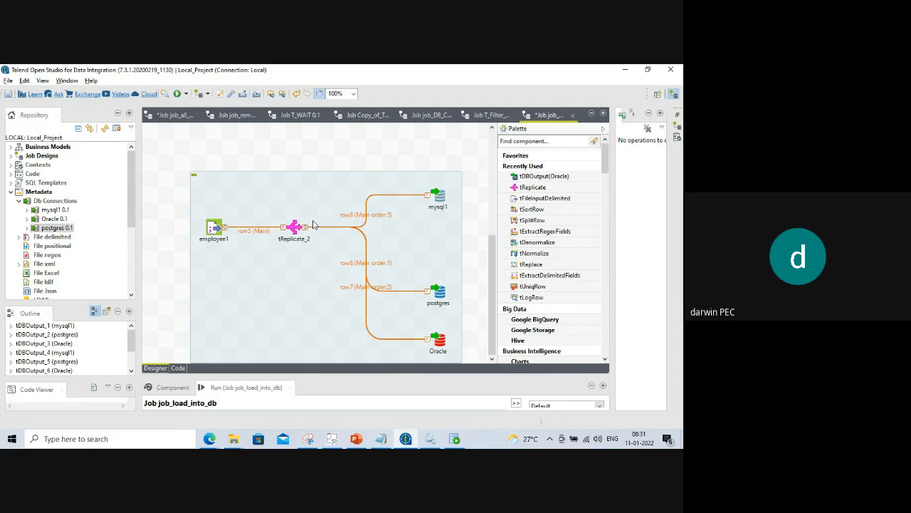
scroll(312, 226, down, 1)
scroll(320, 214, up, 4)
scroll(330, 200, down, 3)
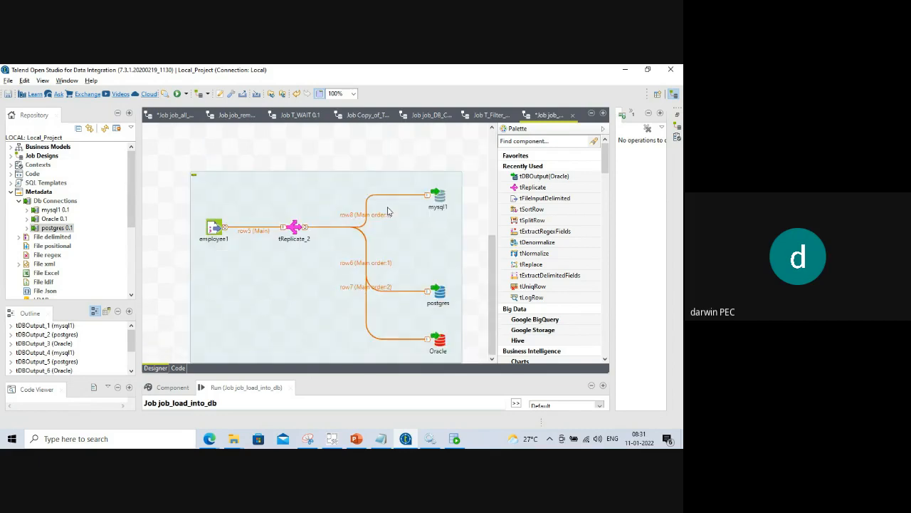
Delete mysql1, postgres, Oracle and tReplicate_2 from the copy, moving employee1 beneath the first subjob.
click(438, 200)
key(Delete)
click(438, 292)
key(Delete)
click(440, 340)
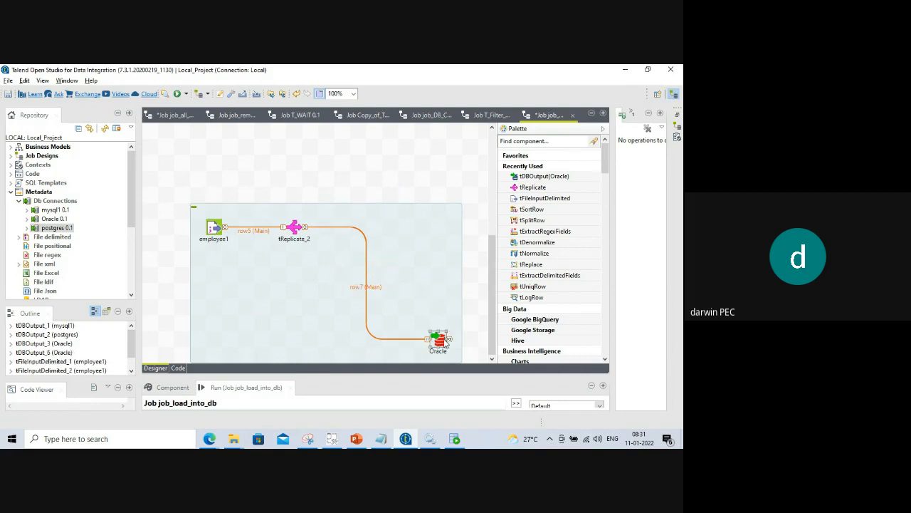
key(Delete)
scroll(441, 342, up, 3)
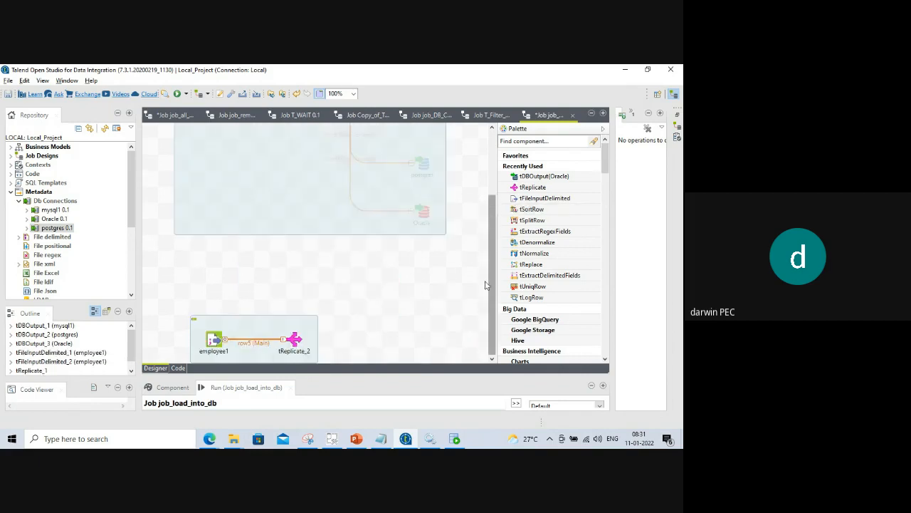
drag(213, 327, 202, 273)
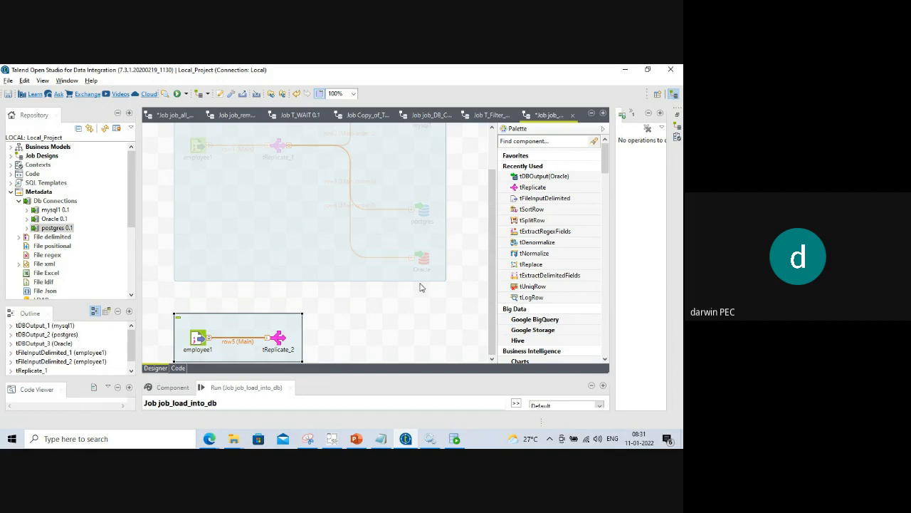
click(278, 338)
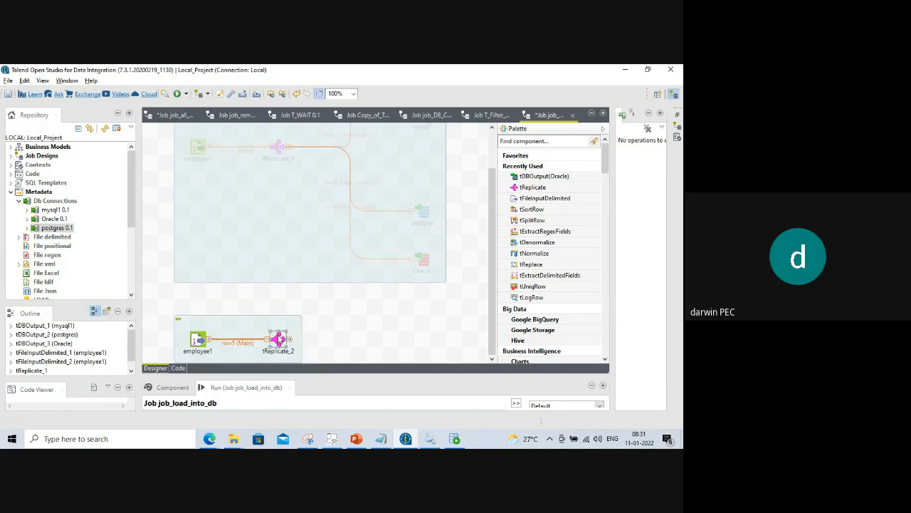
key(Delete)
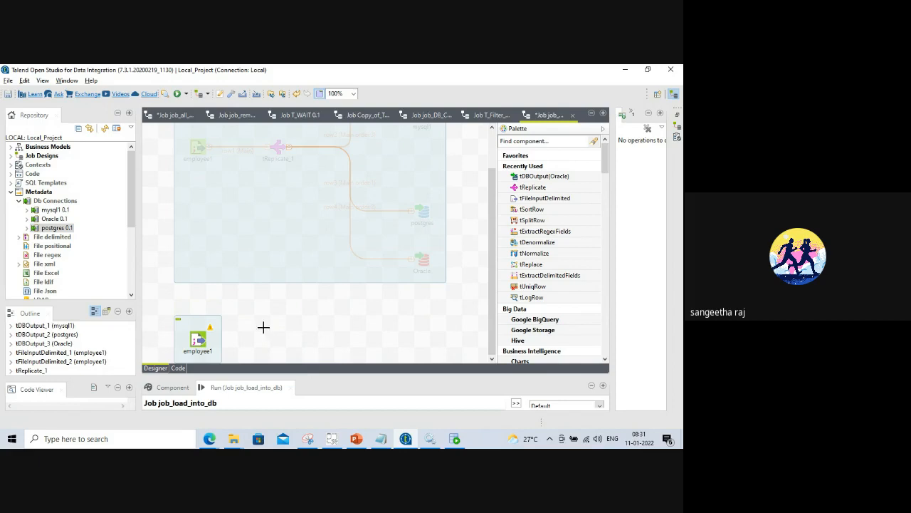
Add a tUniqRow_1 component via the 'tuniq' search and line it up beside employee1.
click(265, 327)
text(tuniq)
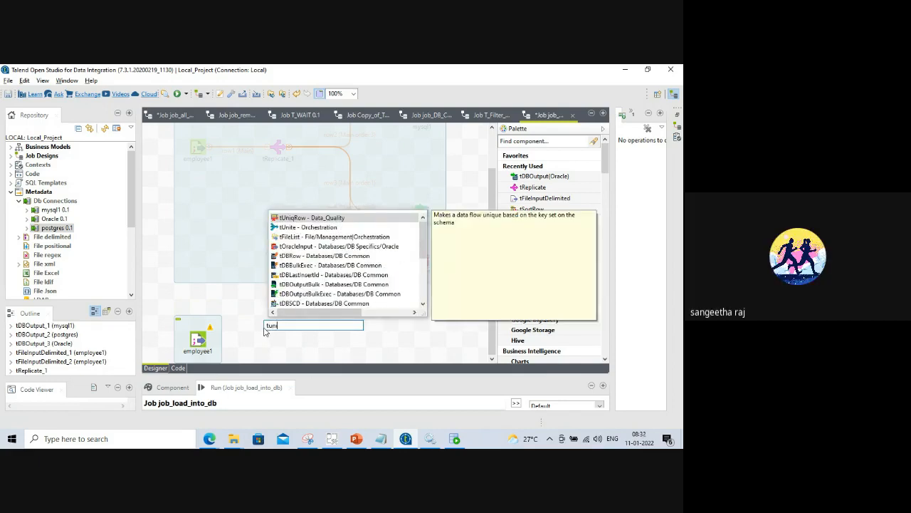
click(307, 219)
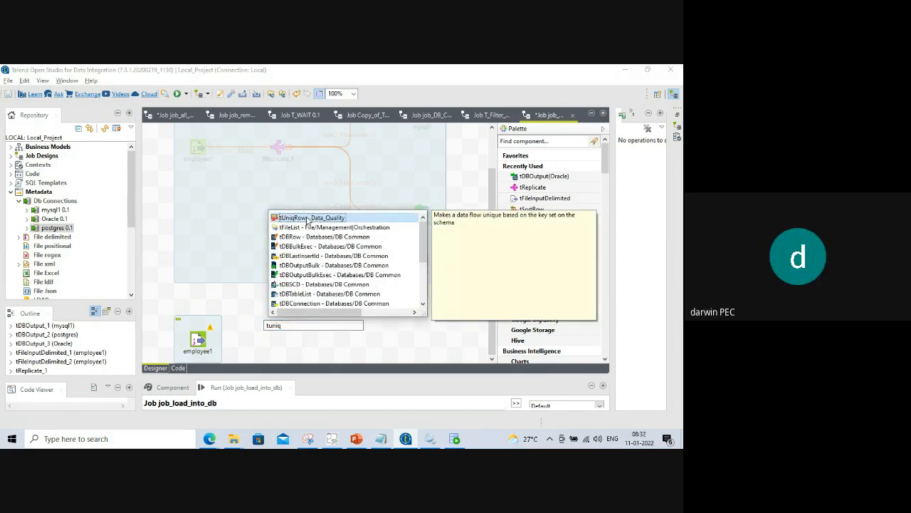
double_click(307, 218)
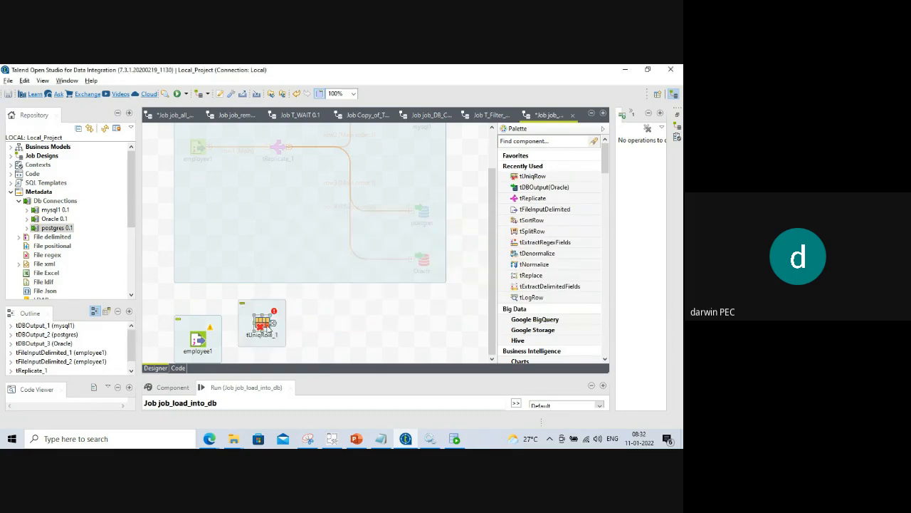
drag(265, 324, 299, 342)
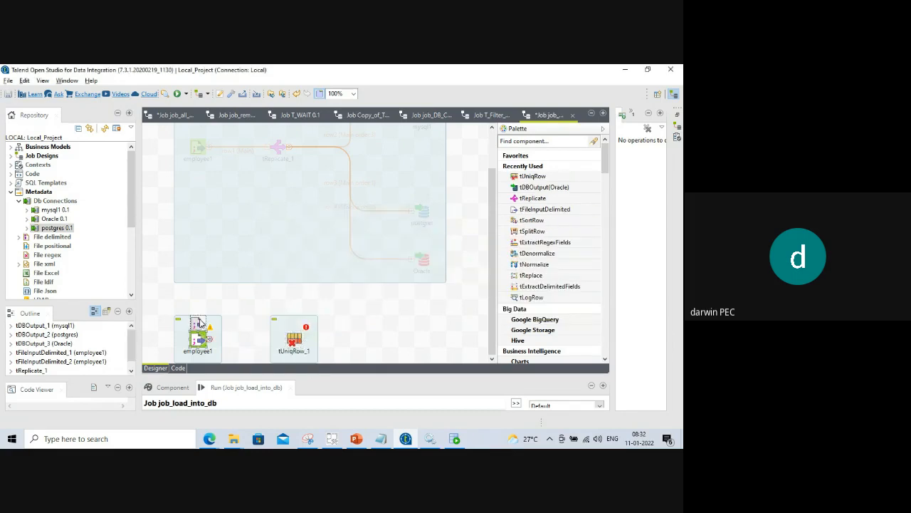
drag(200, 329, 201, 314)
drag(274, 333, 277, 319)
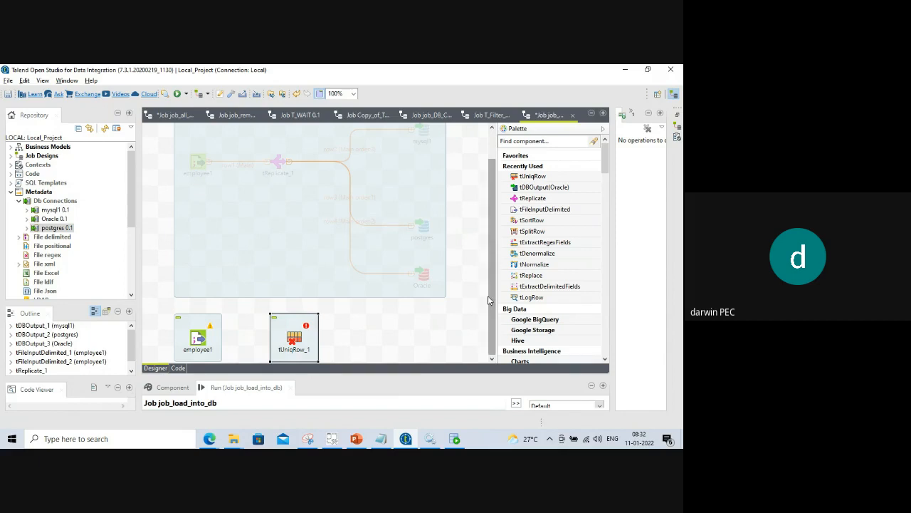
Connect employee1 to tUniqRow_1 with a Main row link (row5).
right_click(194, 338)
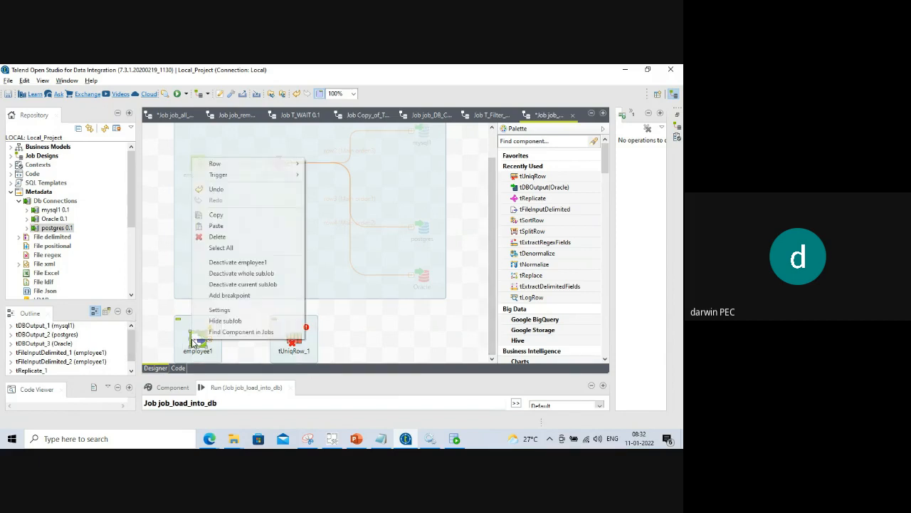
mouse_move(270, 164)
click(332, 165)
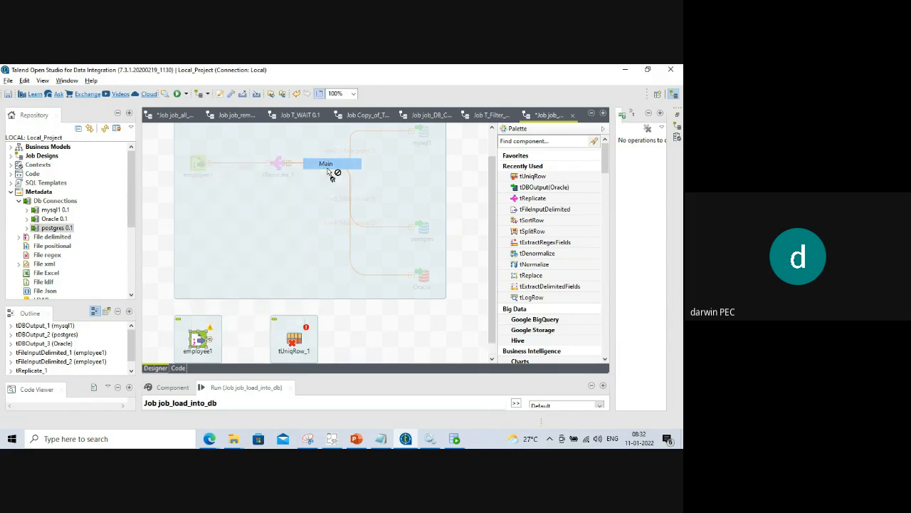
click(291, 343)
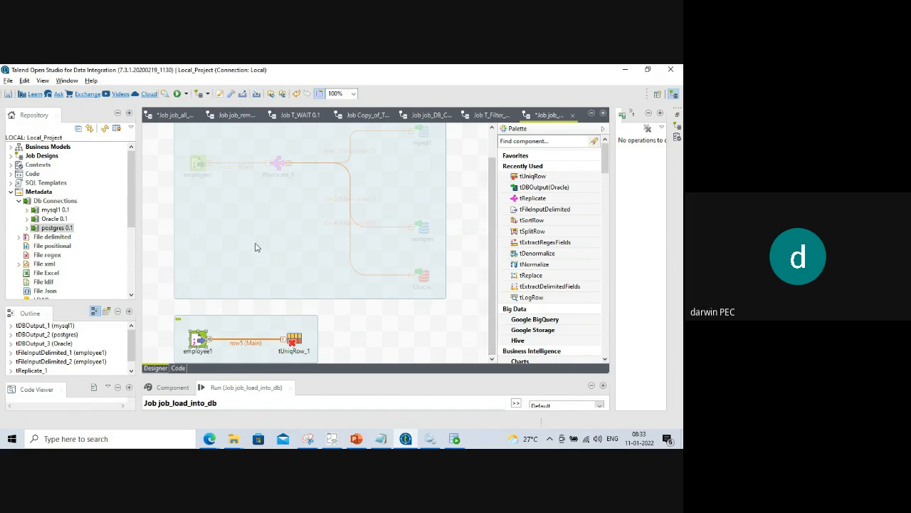
Move the deactivated subjob higher and realign the employee1 → tUniqRow_1 subjob beneath it.
click(349, 269)
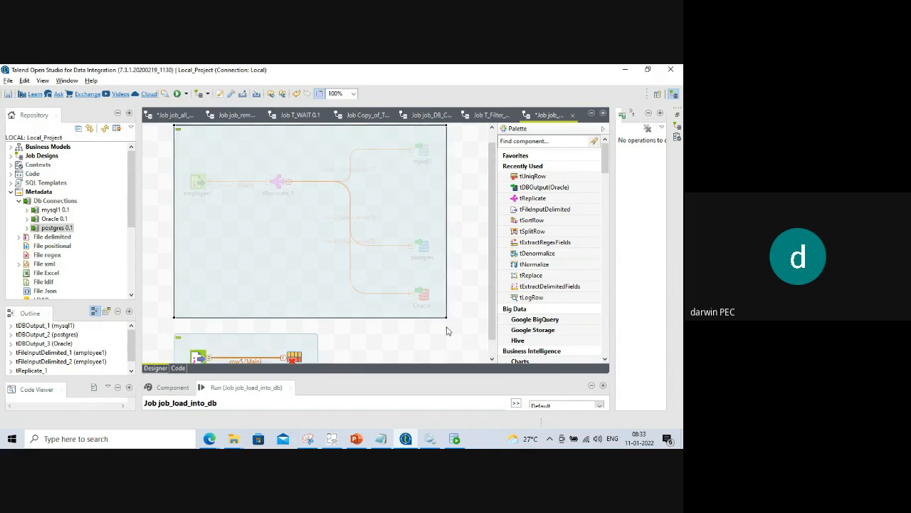
drag(444, 318, 437, 286)
drag(491, 213, 492, 260)
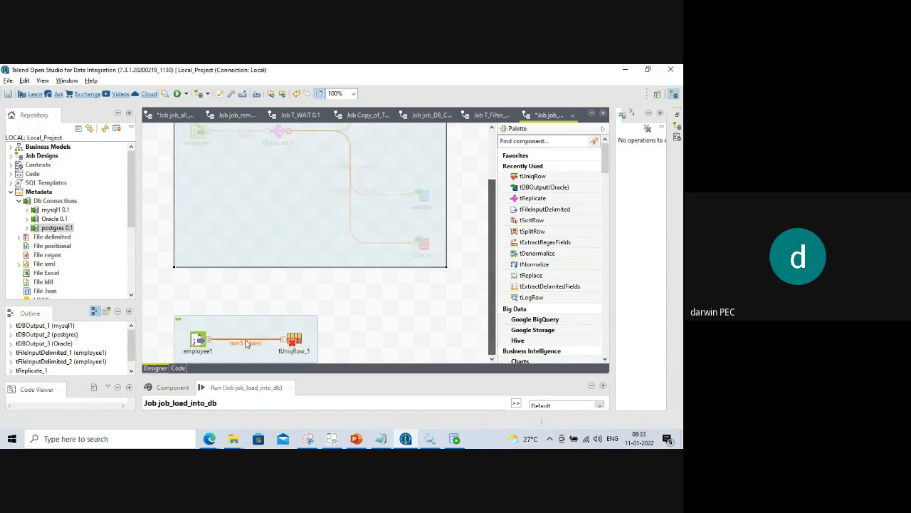
drag(207, 323, 207, 308)
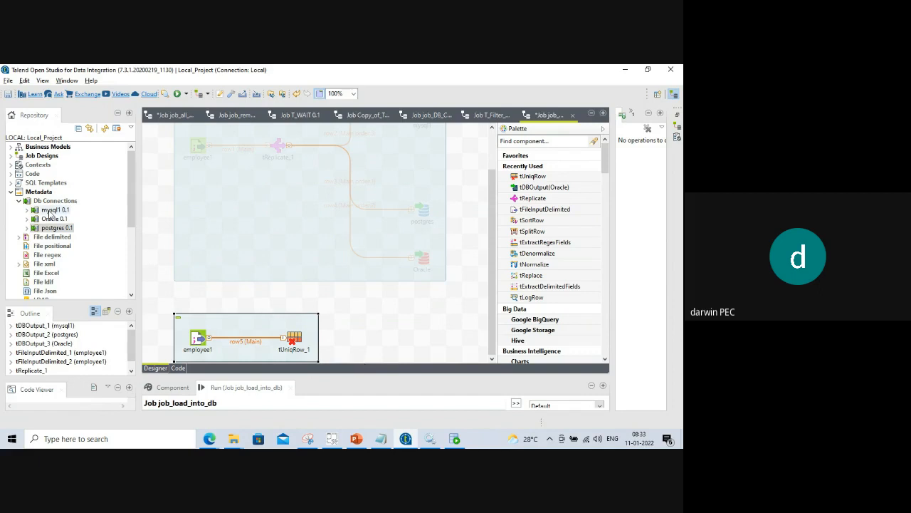
Drop the mysql1 Db Connection as a MySQL output beside tUniqRow_1, then drop it onto the job again.
drag(50, 213, 428, 331)
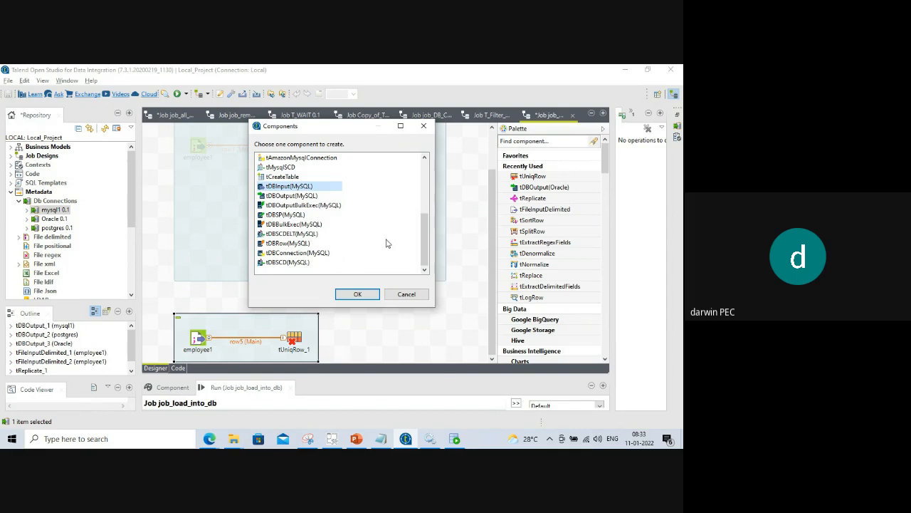
click(296, 195)
click(368, 295)
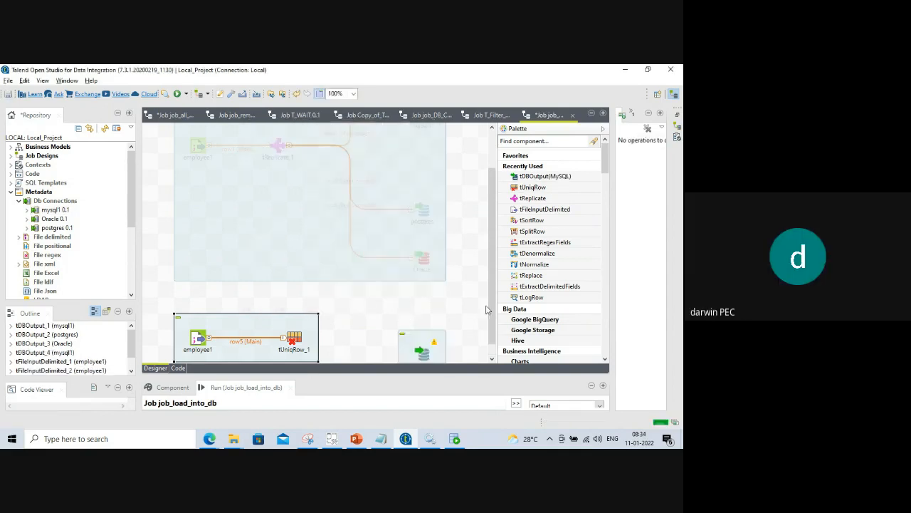
scroll(491, 279, down, 1)
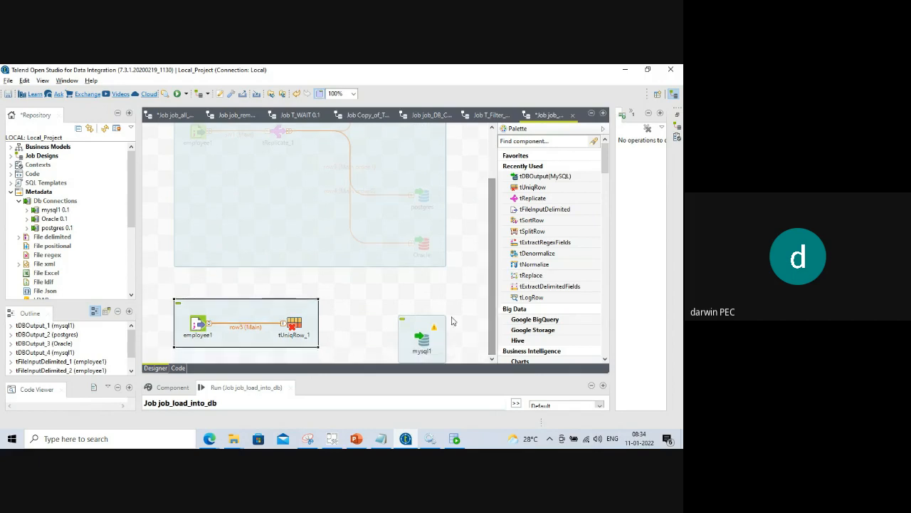
drag(422, 340, 428, 299)
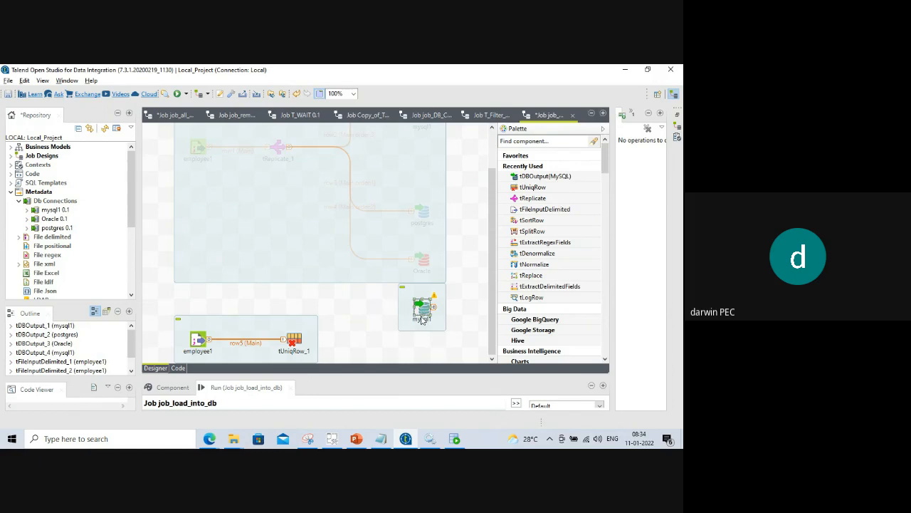
drag(418, 312, 420, 328)
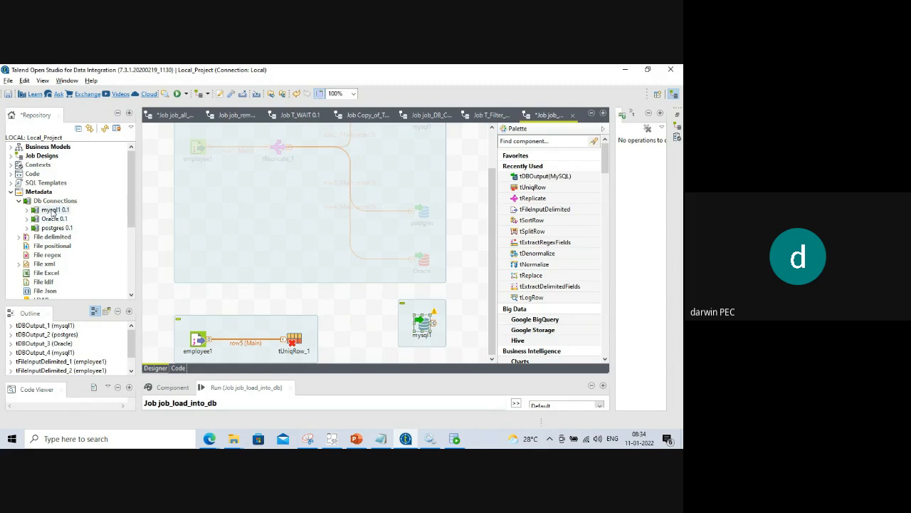
drag(52, 214, 438, 356)
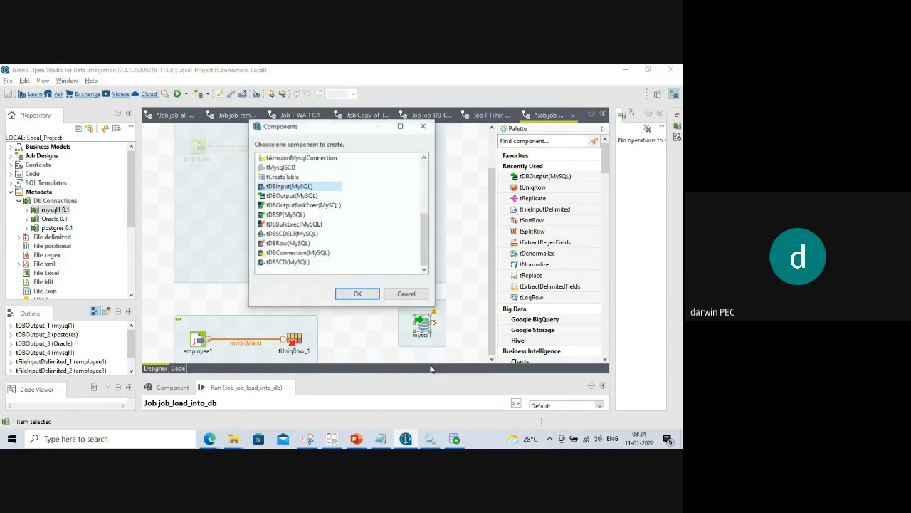
Create the second MySQL output component and position both mysql1 components at 50% zoom, then return to 100%.
key(Down)
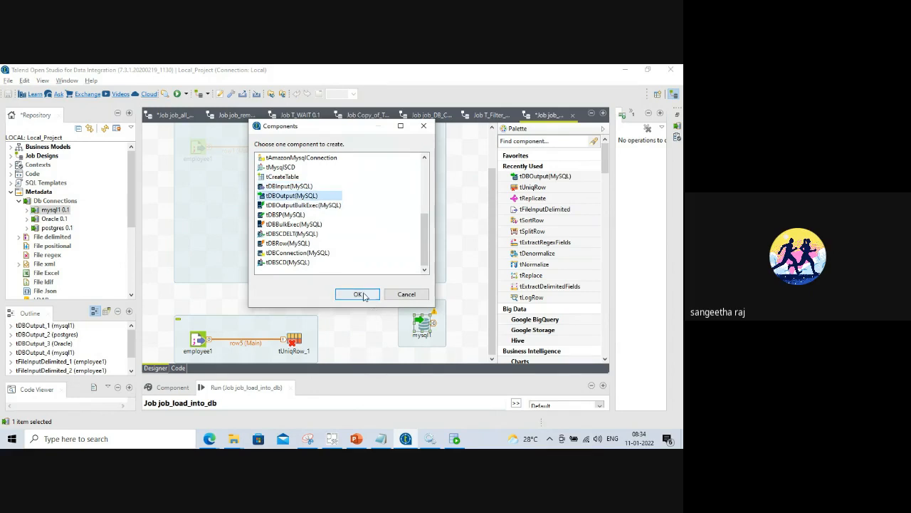
click(366, 296)
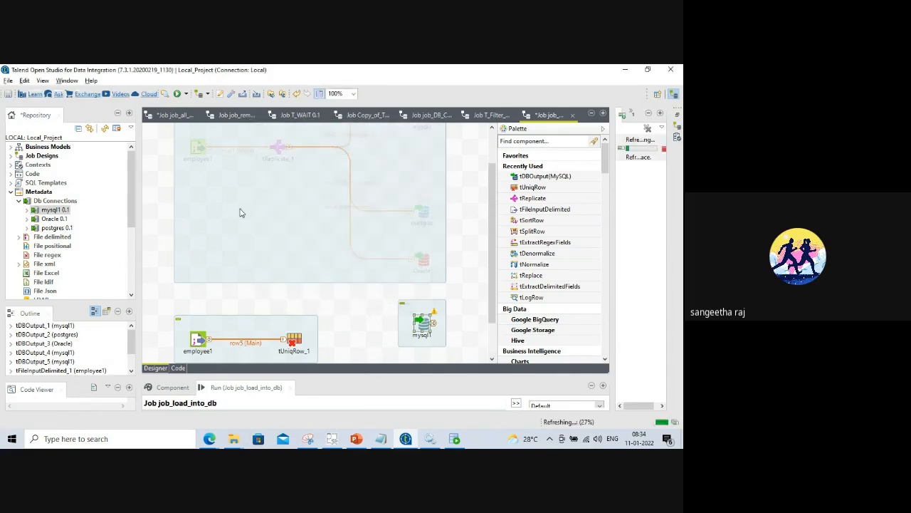
click(353, 94)
key(Up)
key(Up)
key(Return)
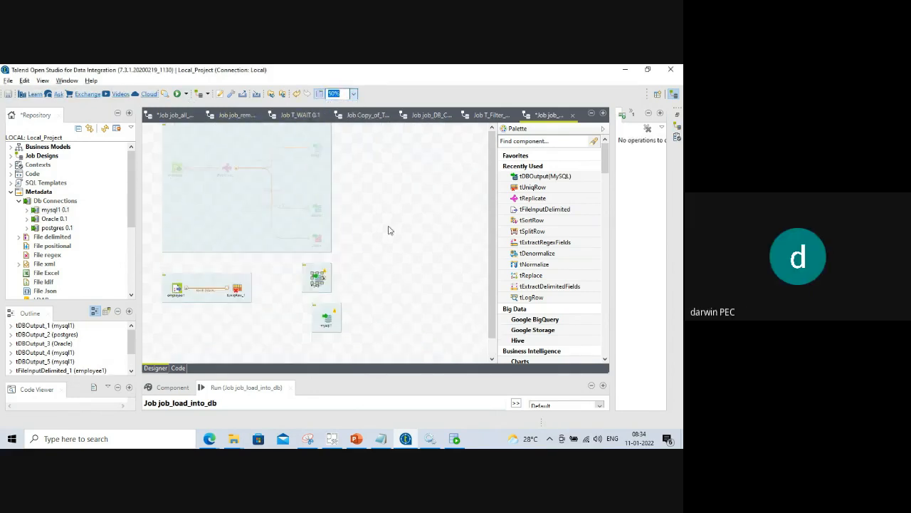
drag(291, 276, 283, 300)
drag(283, 245, 296, 257)
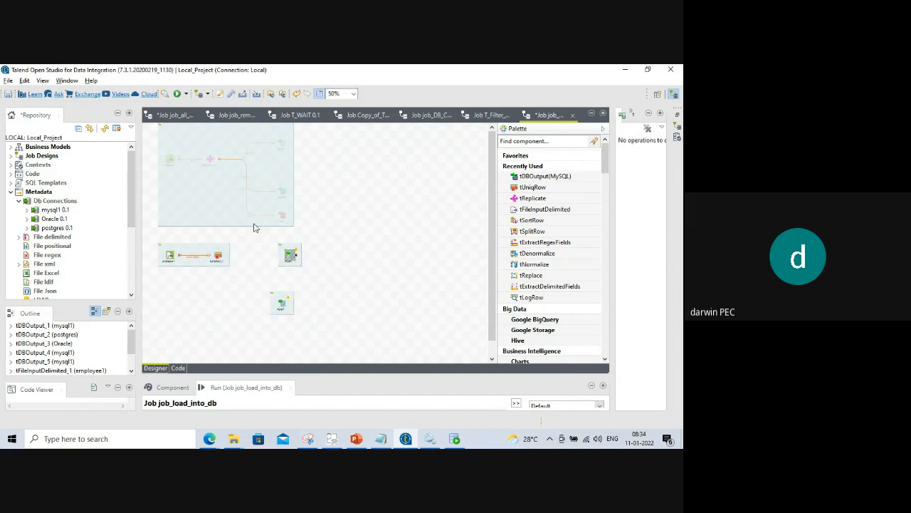
click(354, 95)
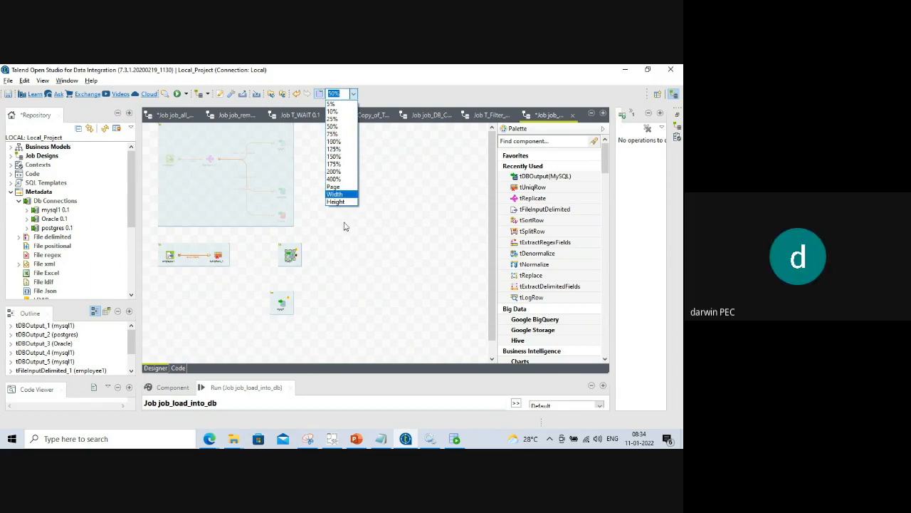
click(333, 141)
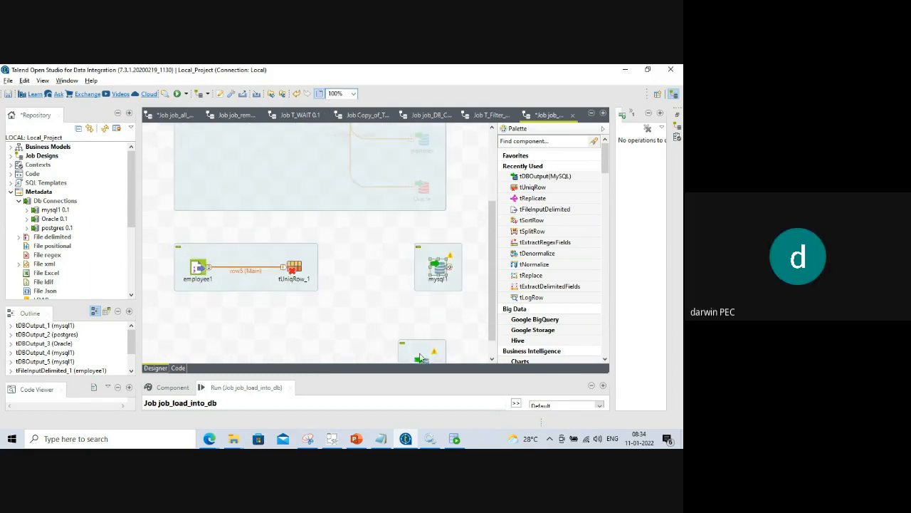
Arrange the two mysql1 output components one above the other to the right of tUniqRow_1.
click(420, 358)
scroll(420, 358, up, 3)
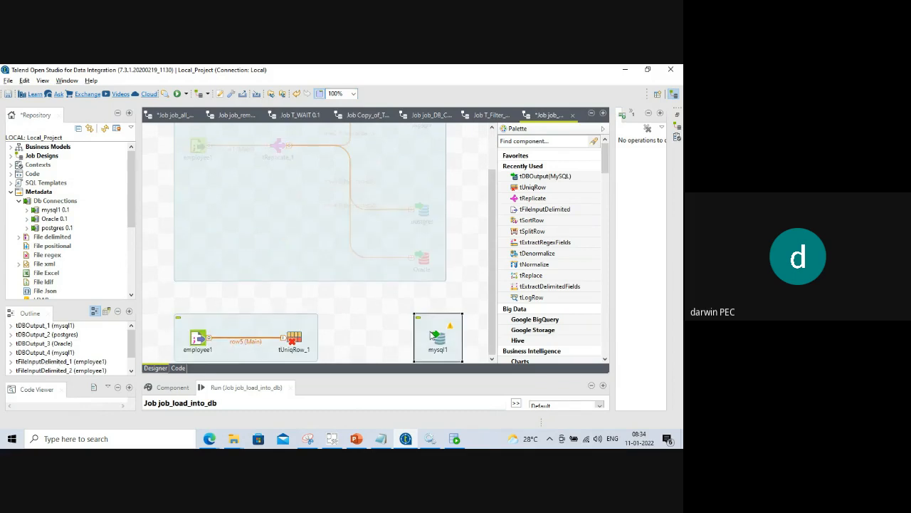
click(375, 334)
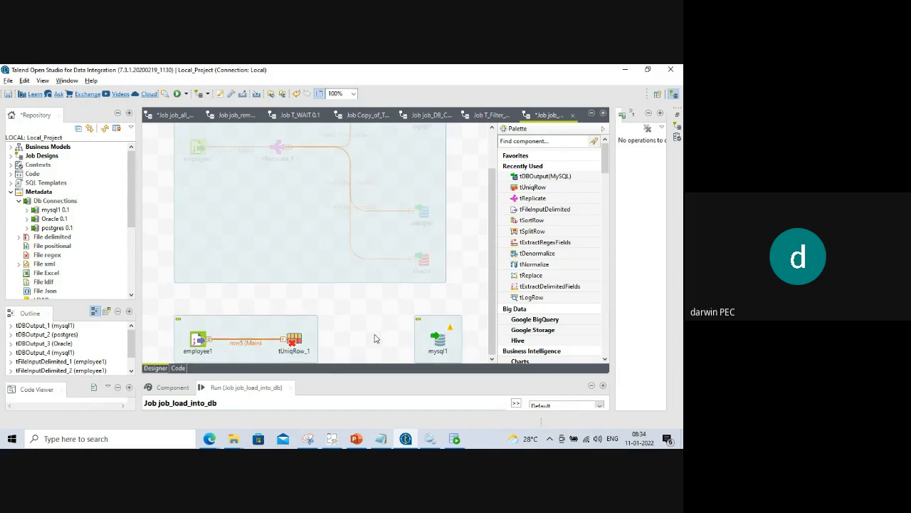
key(ctrl+v)
drag(195, 357, 389, 353)
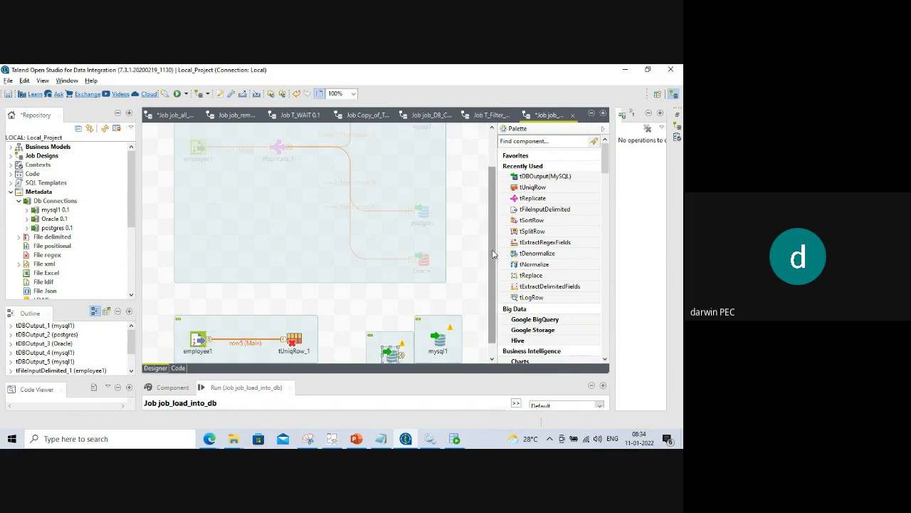
drag(492, 251, 493, 263)
drag(434, 316, 433, 283)
drag(393, 340, 437, 349)
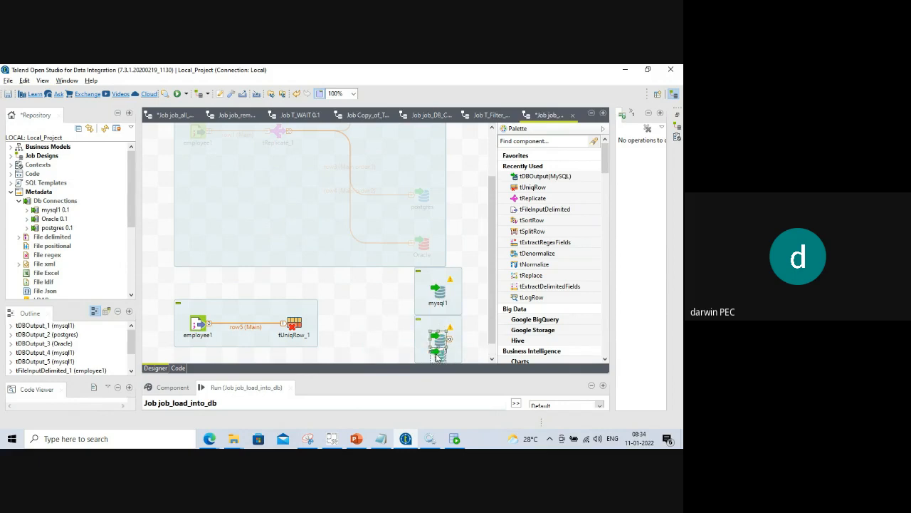
click(431, 307)
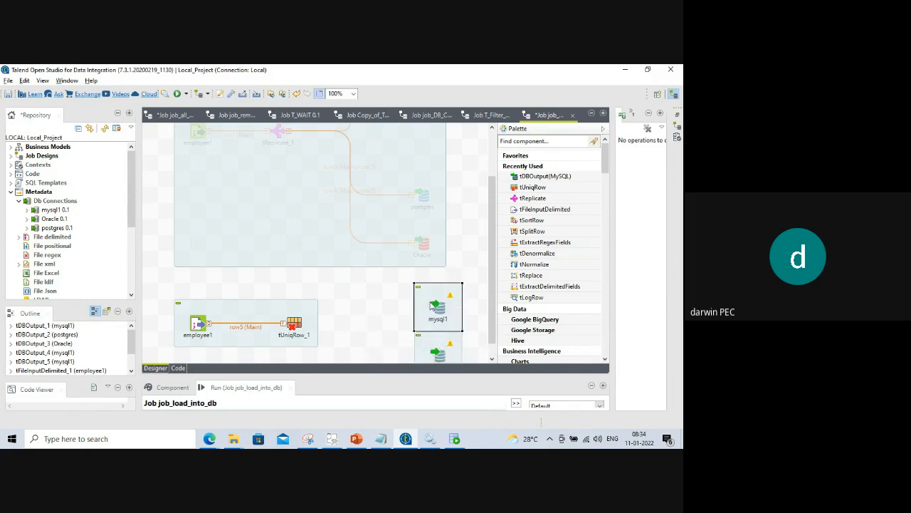
drag(431, 306, 446, 295)
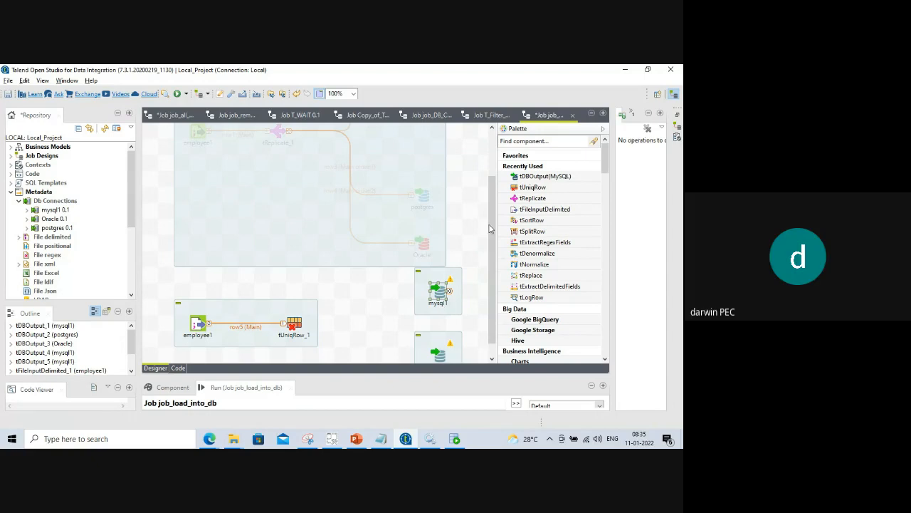
drag(492, 225, 492, 237)
drag(431, 274, 384, 291)
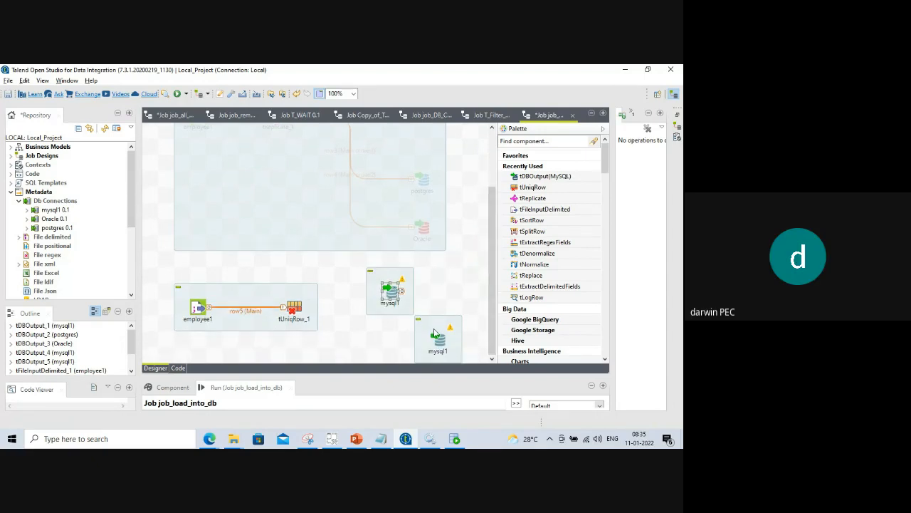
drag(436, 334, 450, 334)
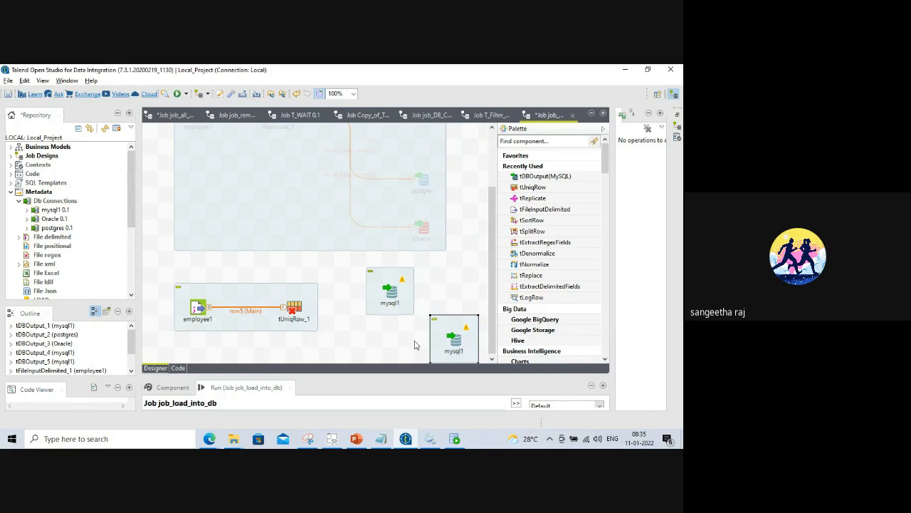
Move the replicate subjob up and shift both mysql1 outputs higher and left.
click(199, 249)
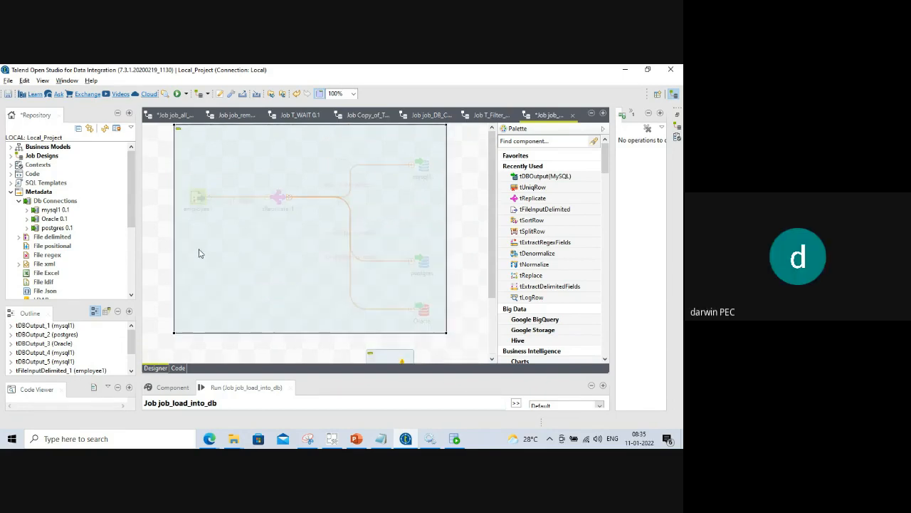
drag(173, 329, 205, 235)
drag(491, 233, 497, 279)
drag(241, 305, 224, 224)
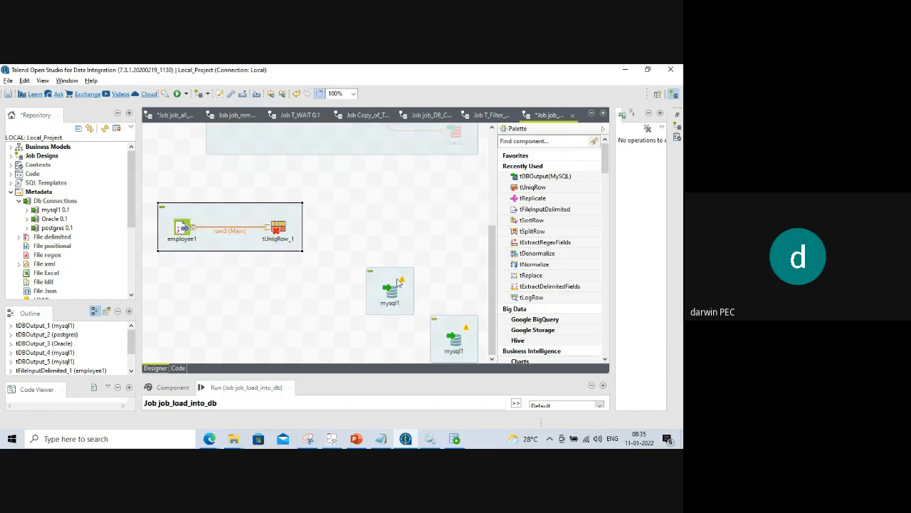
drag(398, 282, 393, 187)
drag(448, 336, 399, 266)
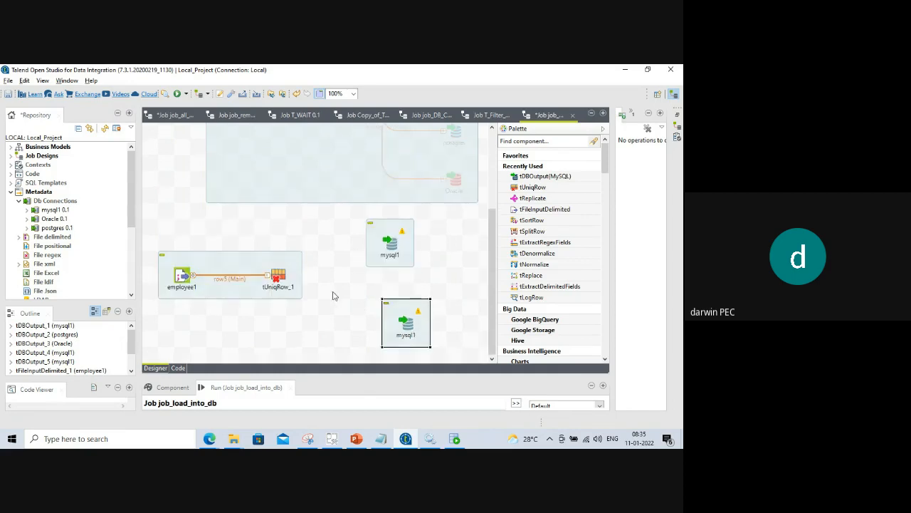
Link tUniqRow_1 to the upper mysql1 as row6 (Uniques) and the lower mysql1 as row7 (Duplicates).
right_click(278, 280)
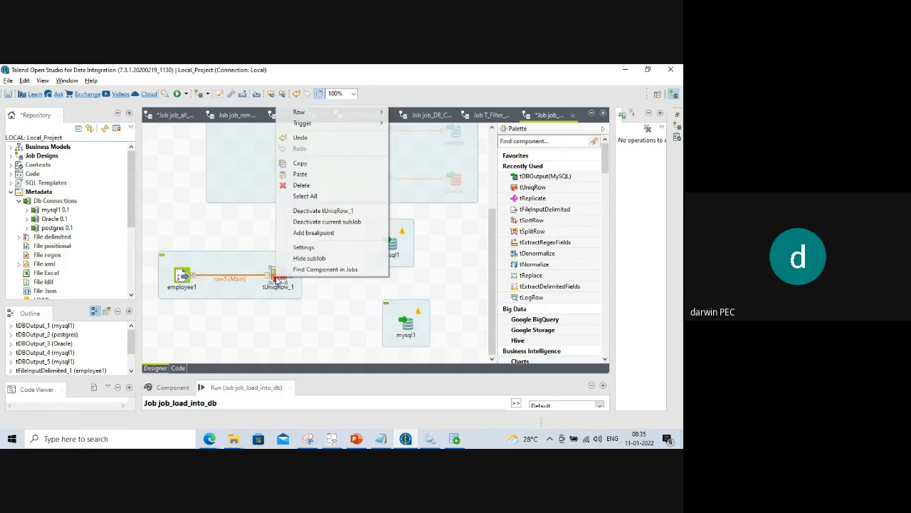
mouse_move(344, 117)
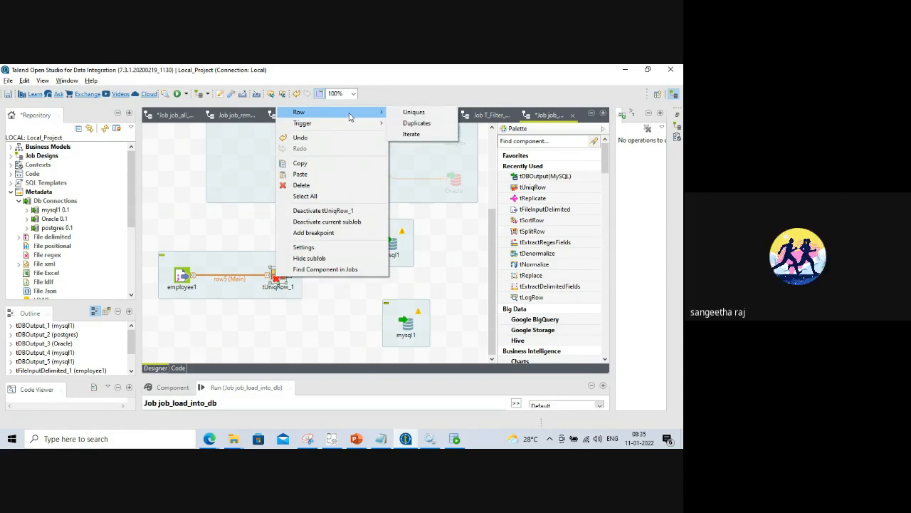
click(414, 111)
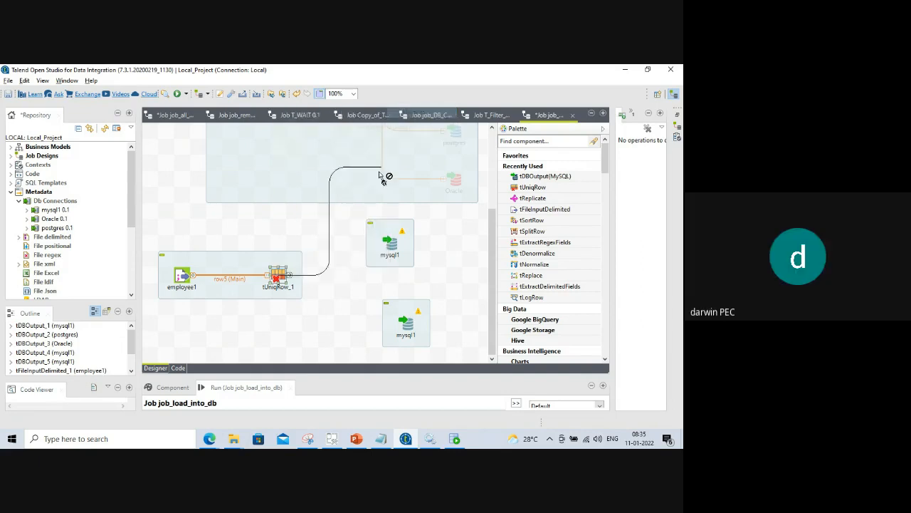
click(390, 244)
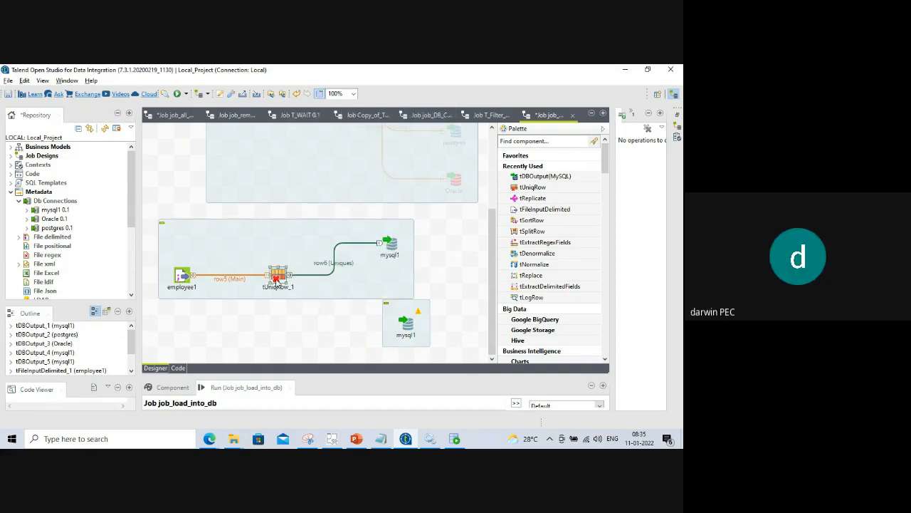
right_click(277, 278)
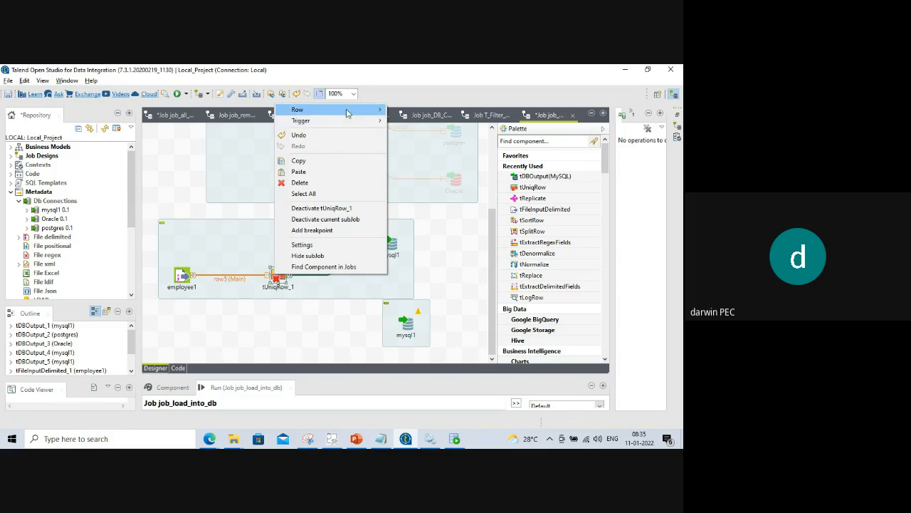
click(415, 109)
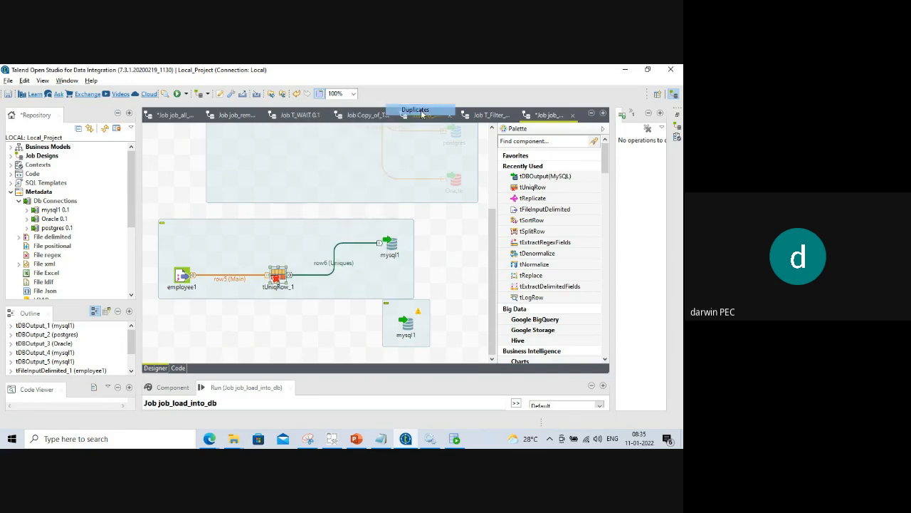
click(403, 326)
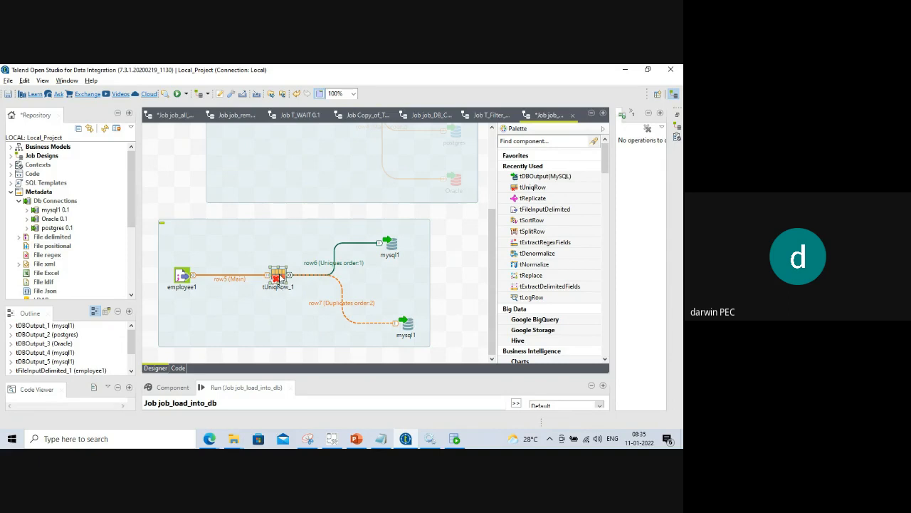
Open tUniqRow_1's settings and sync its columns with the input schema.
click(277, 277)
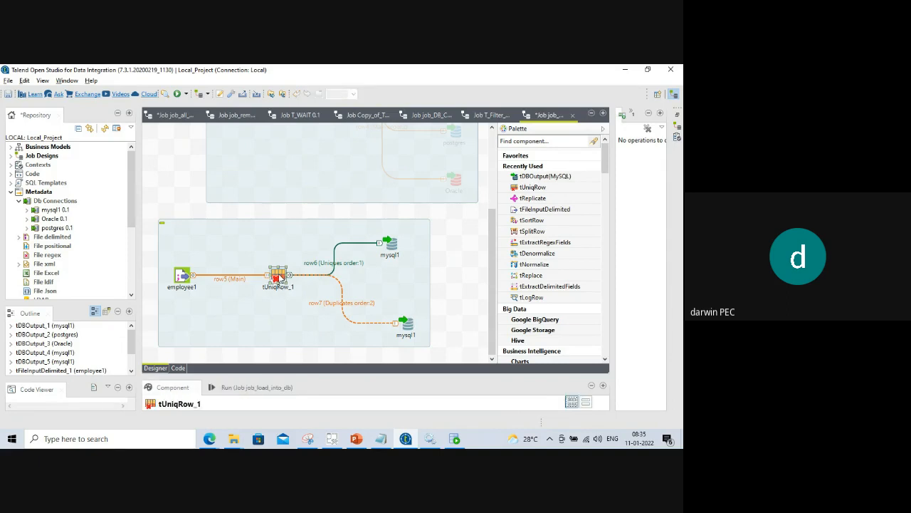
drag(309, 375, 316, 250)
click(347, 295)
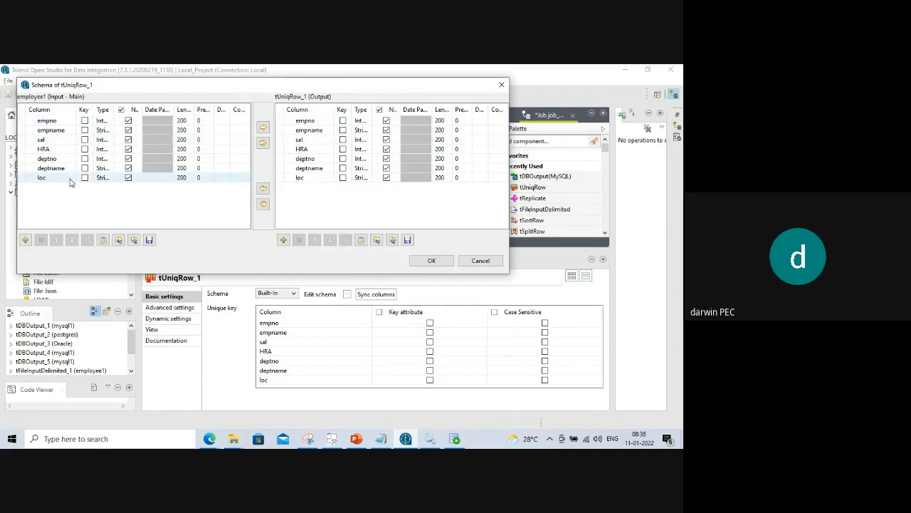
click(431, 261)
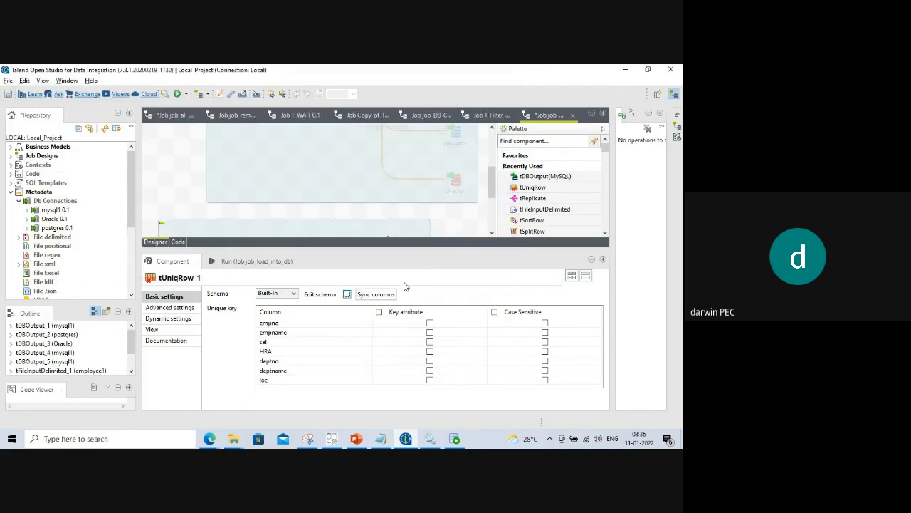
click(376, 294)
click(390, 258)
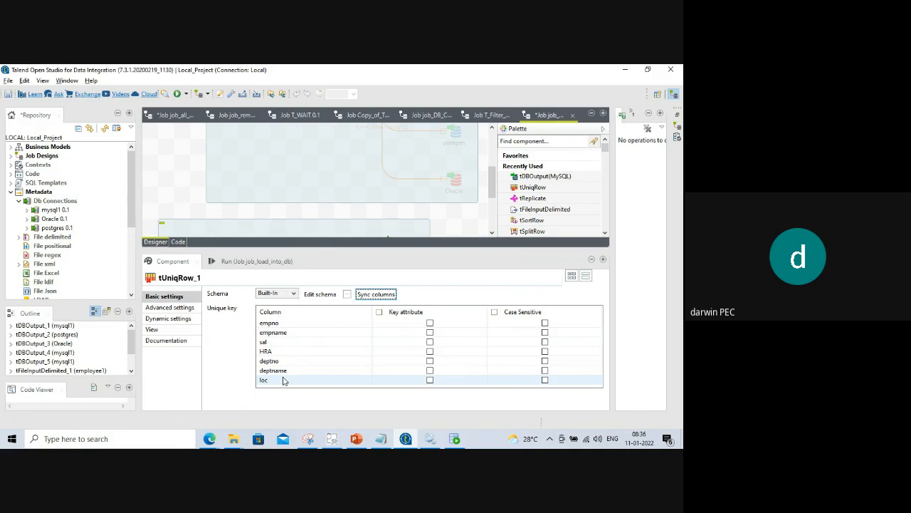
Tick Key attribute for empno, empname, sal, HRA, deptno, deptname and loc.
click(430, 324)
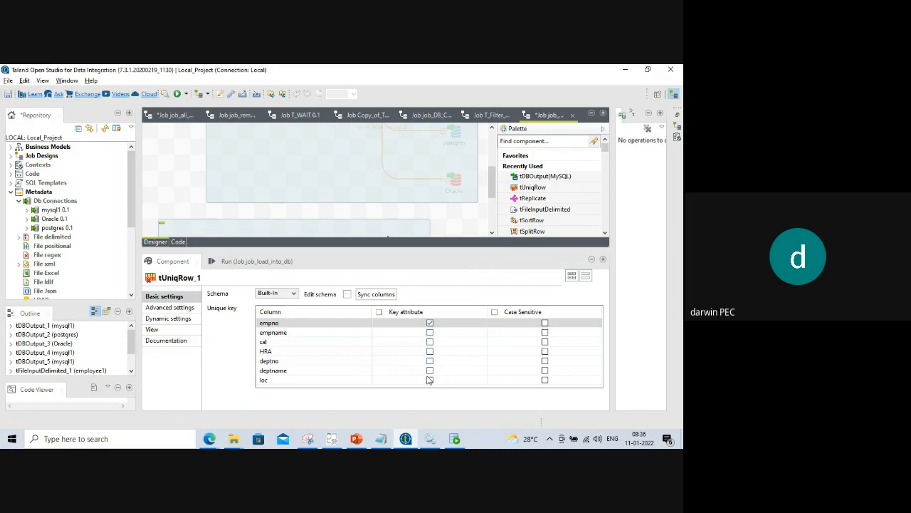
click(429, 333)
click(429, 341)
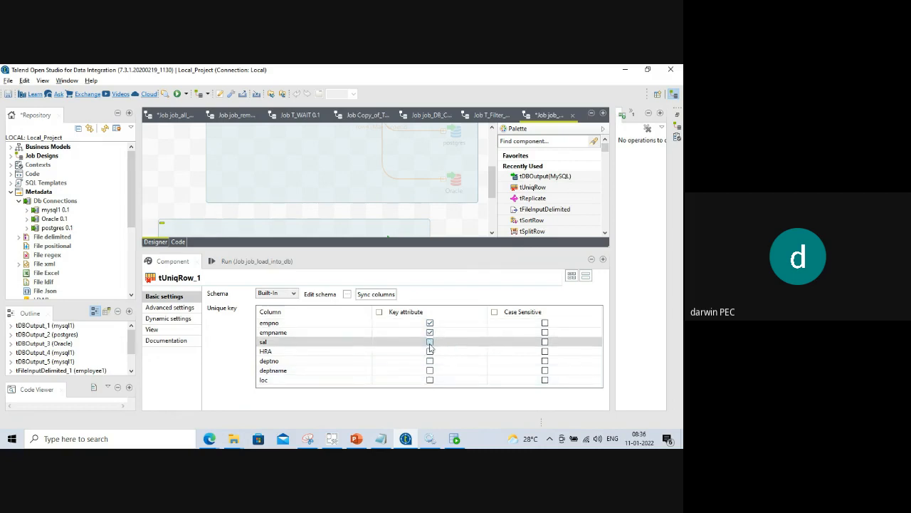
click(429, 351)
click(429, 360)
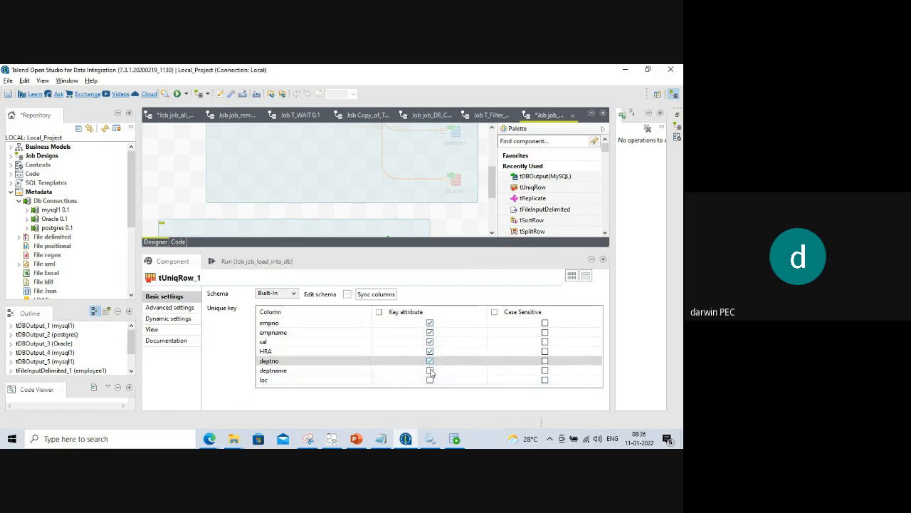
click(429, 370)
click(429, 379)
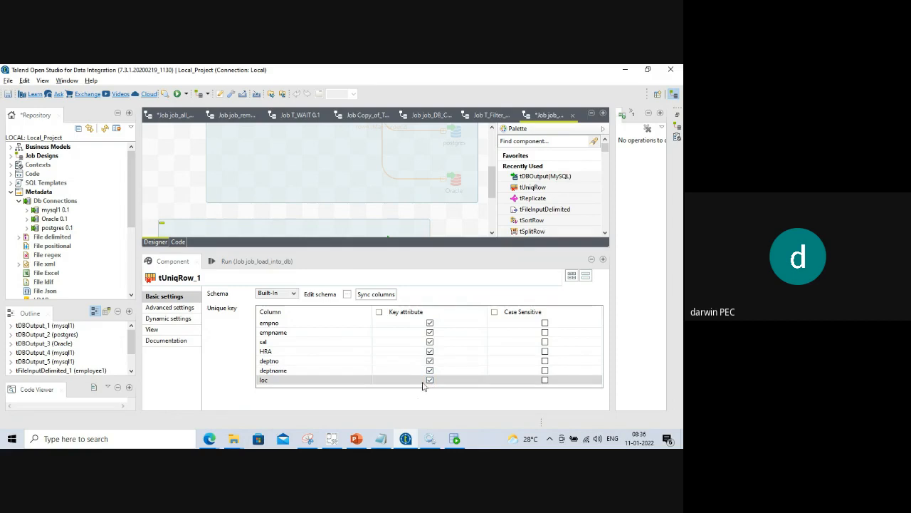
Untick Key attribute for every column except empno.
click(429, 332)
click(430, 342)
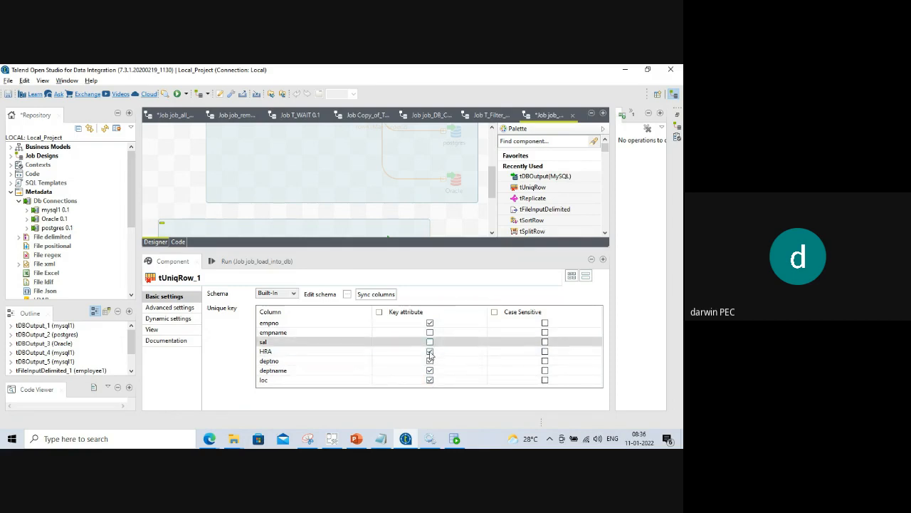
click(429, 351)
click(430, 361)
click(429, 371)
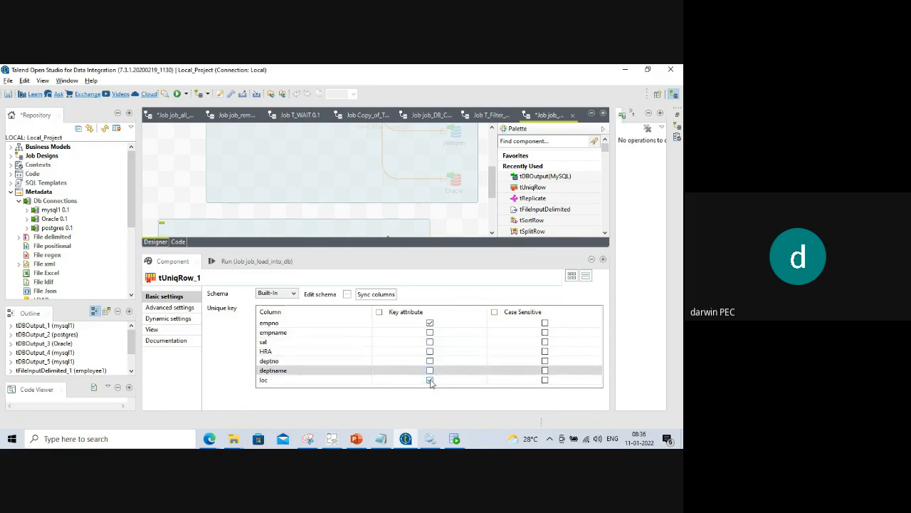
click(429, 379)
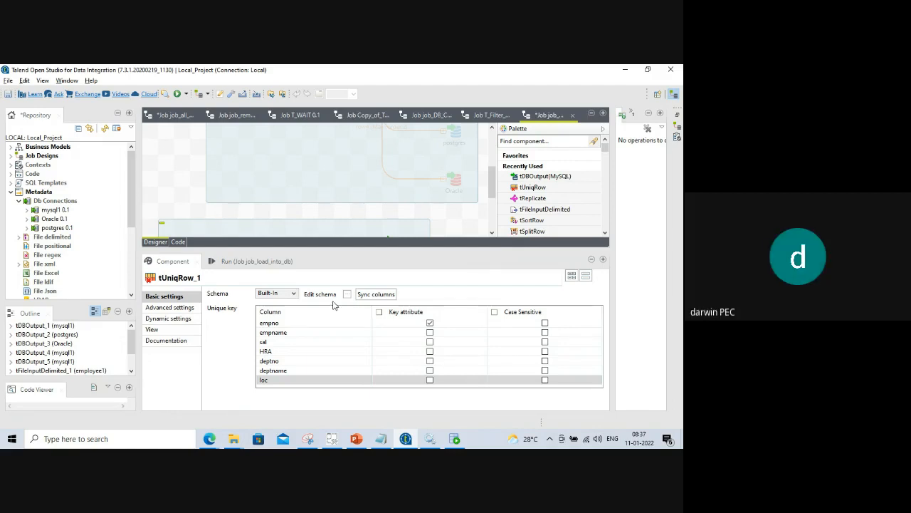
Clear the console and rerun job_load_into_db: 16910 rows give 7 uniques and 16903 duplicates.
drag(366, 249, 358, 368)
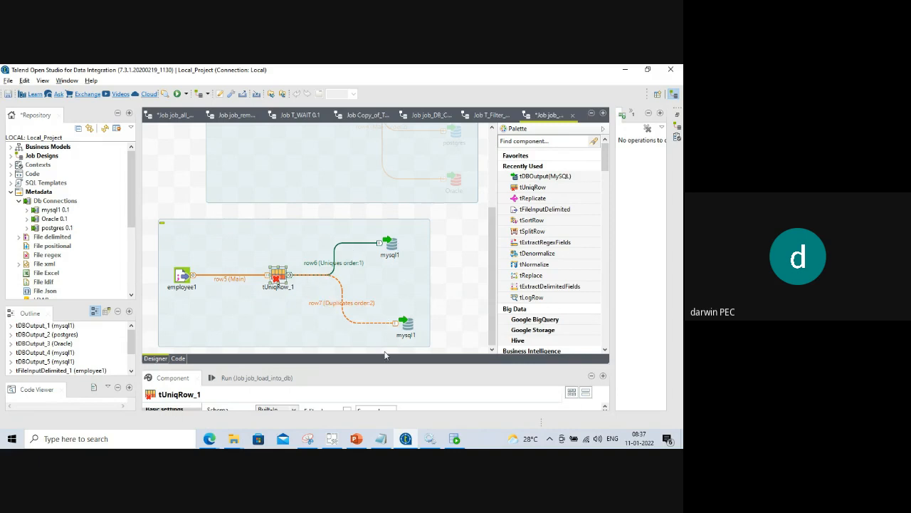
drag(358, 365, 361, 307)
click(228, 328)
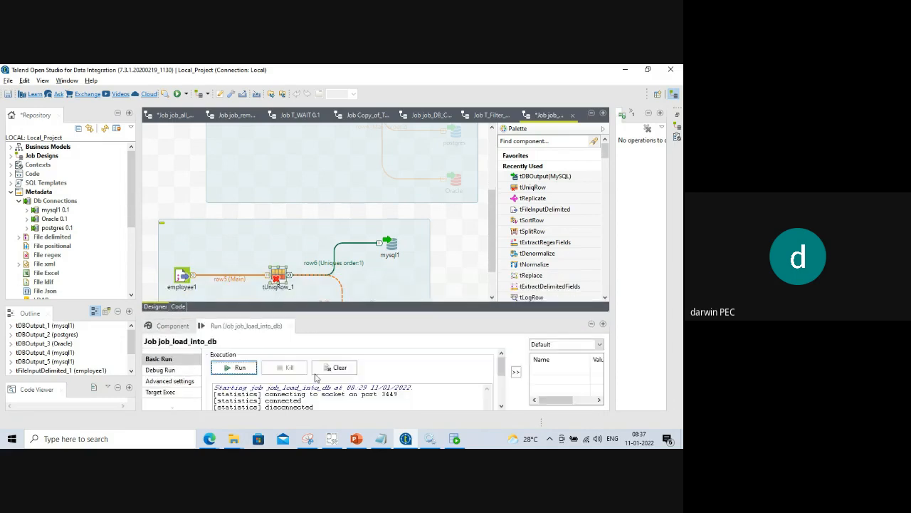
drag(341, 314, 342, 237)
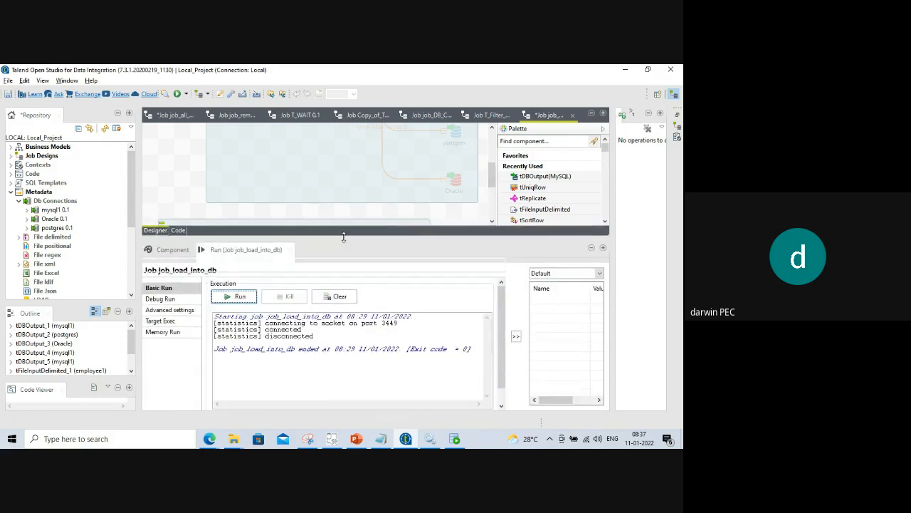
click(335, 289)
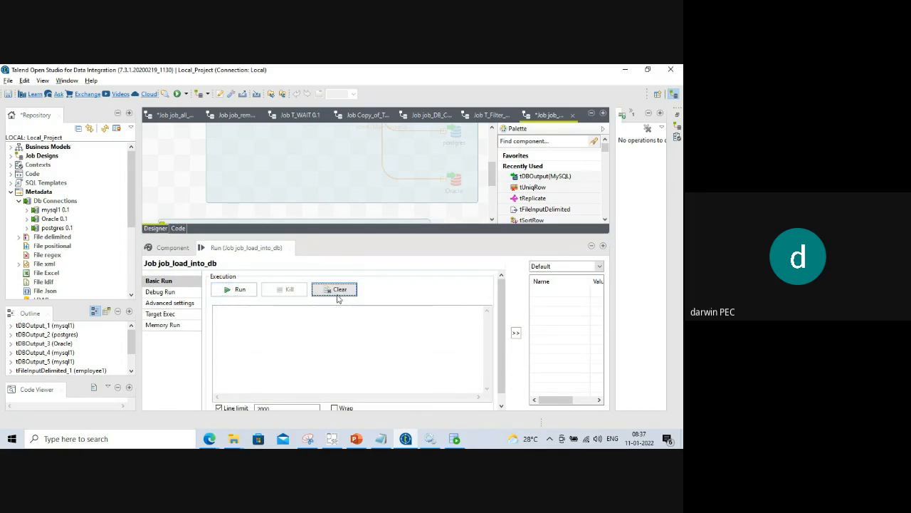
click(241, 290)
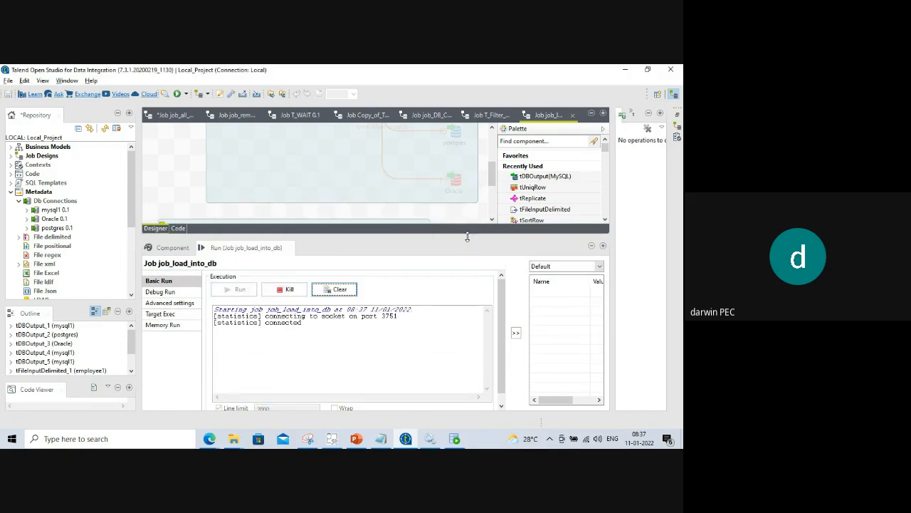
drag(467, 238, 460, 349)
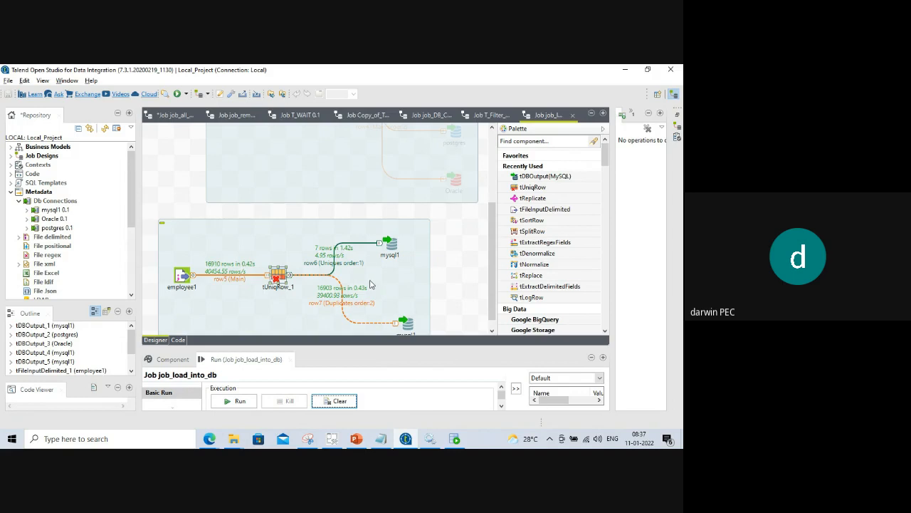
Start the uniques output's table name as ETL_JOB_ and set Action on table to 'Drop table if exists and create'.
click(390, 247)
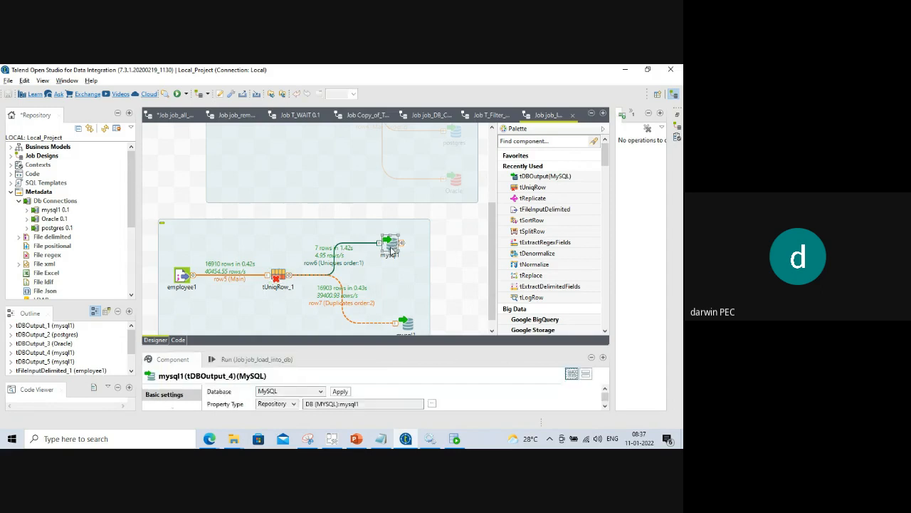
drag(349, 348, 350, 211)
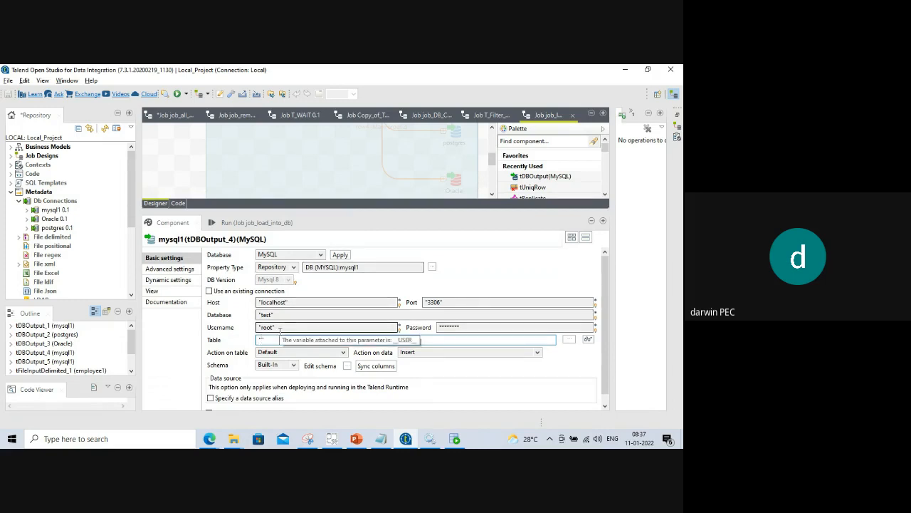
text(ETL_JOB)
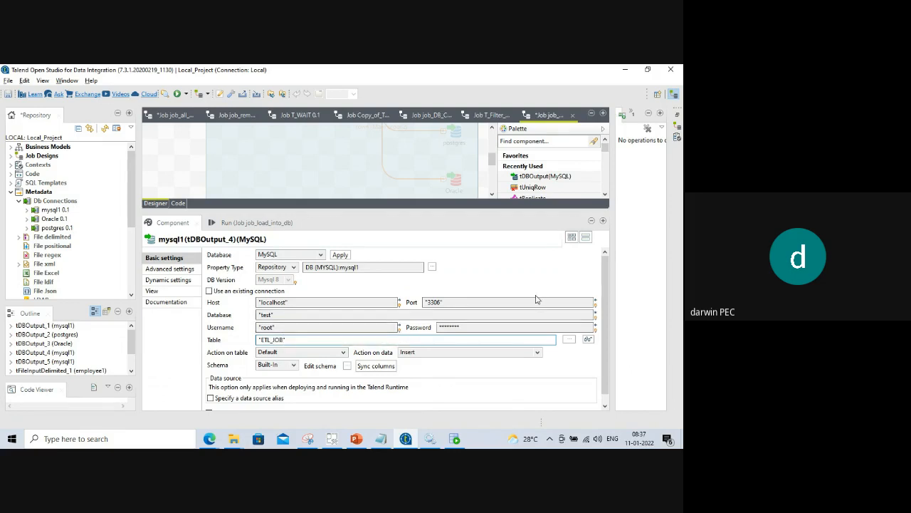
text(_DUP)
click(342, 354)
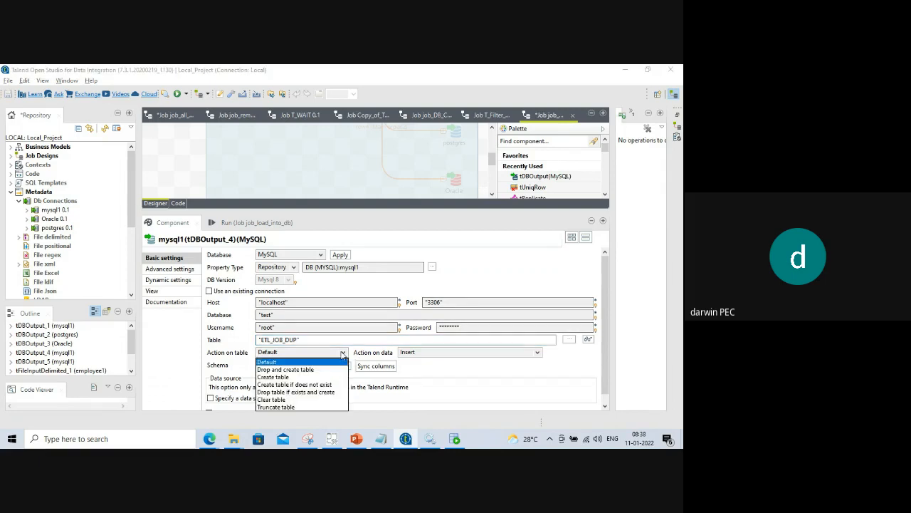
click(293, 393)
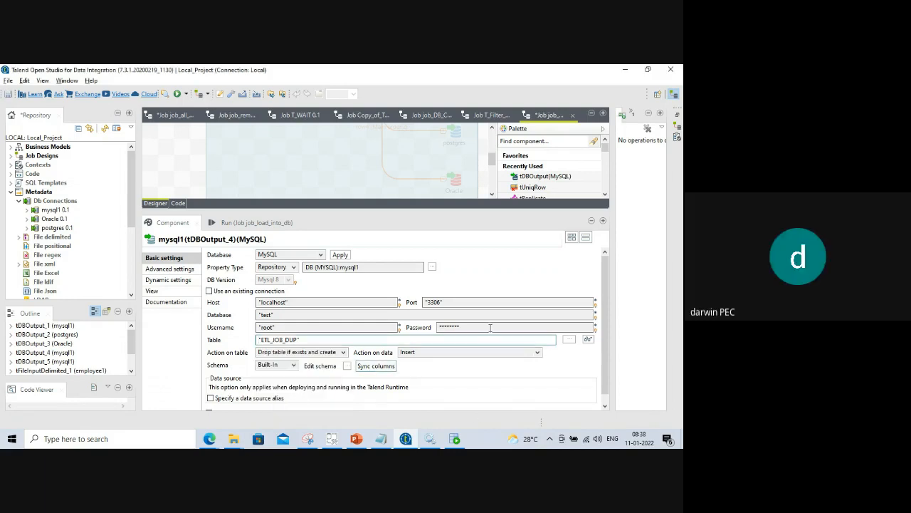
Finish editing the uniques output's table name to ETL_JOB_UNIQ.
drag(410, 211, 405, 367)
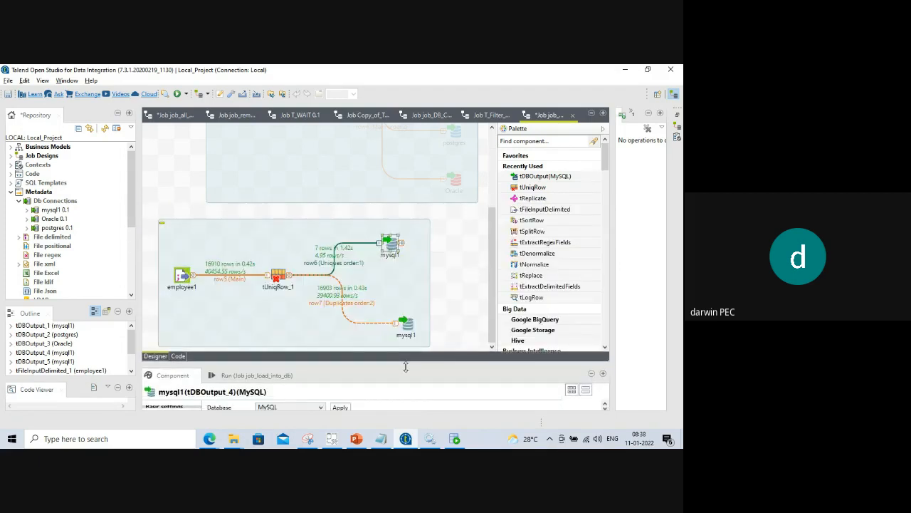
mouse_move(379, 365)
mouse_down()
mouse_move(384, 236)
mouse_move(377, 369)
mouse_up()
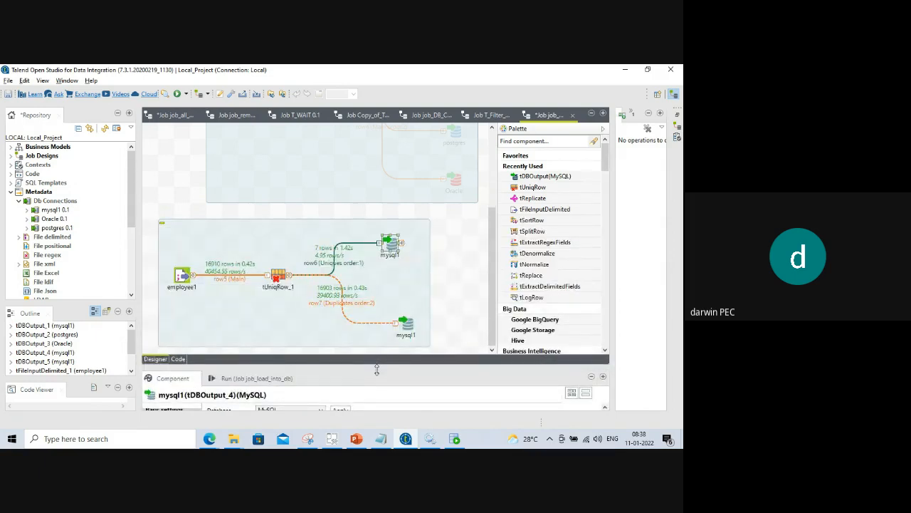
drag(377, 370, 377, 178)
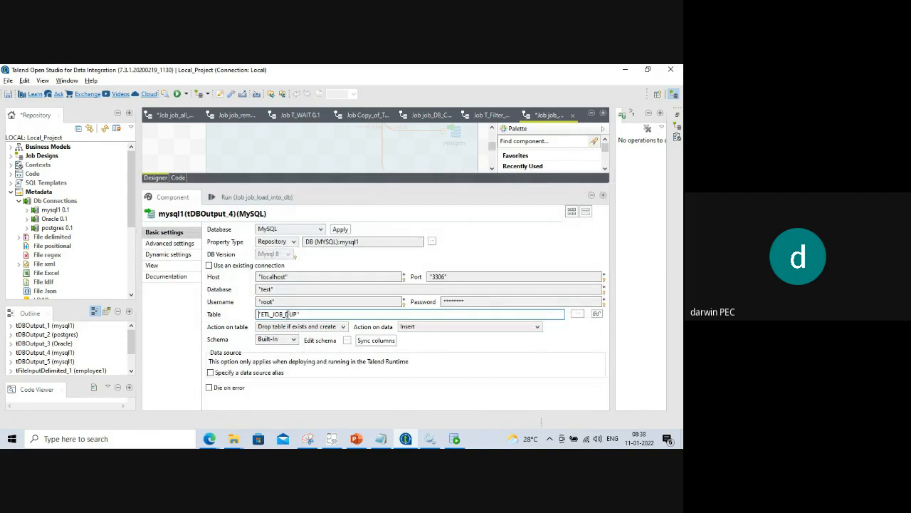
click(286, 314)
text(without)
key(BackSpace)
key(BackSpace)
key(BackSpace)
key(BackSpace)
key(BackSpace)
key(BackSpace)
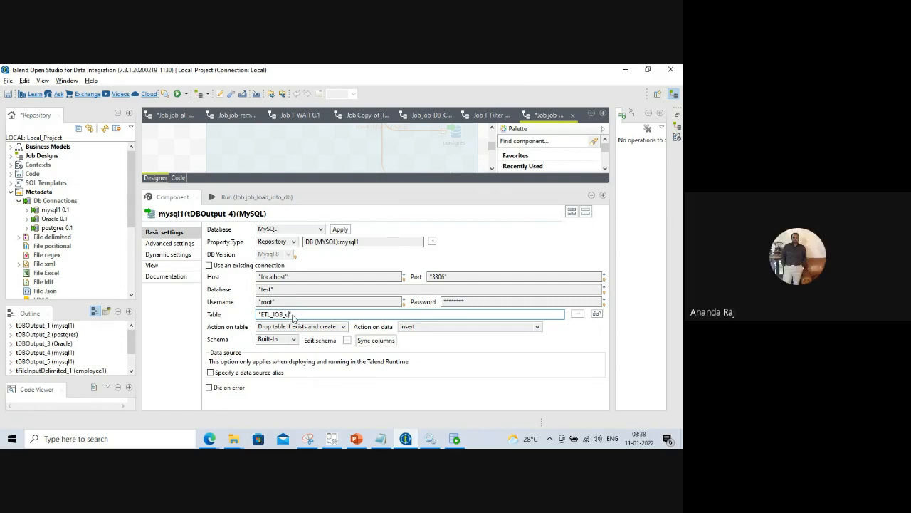
text(unique)
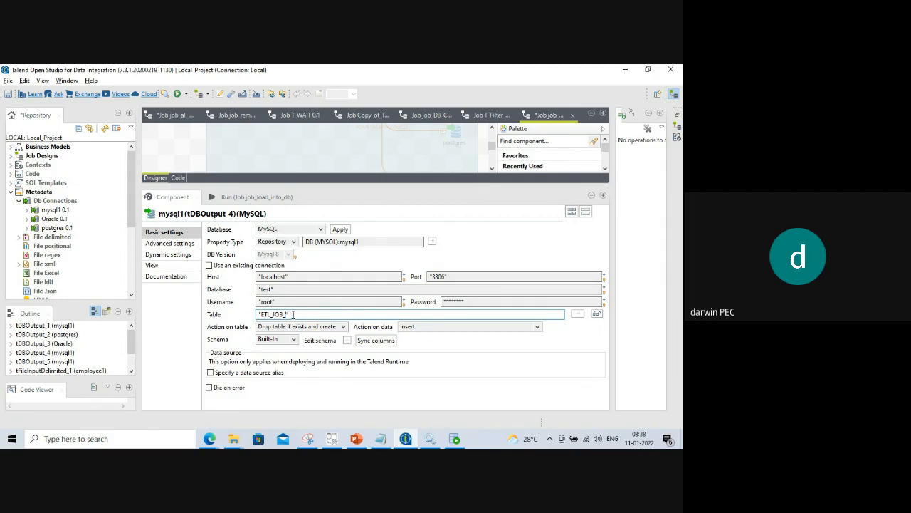
text(WR)
key(BackSpace)
text(D)
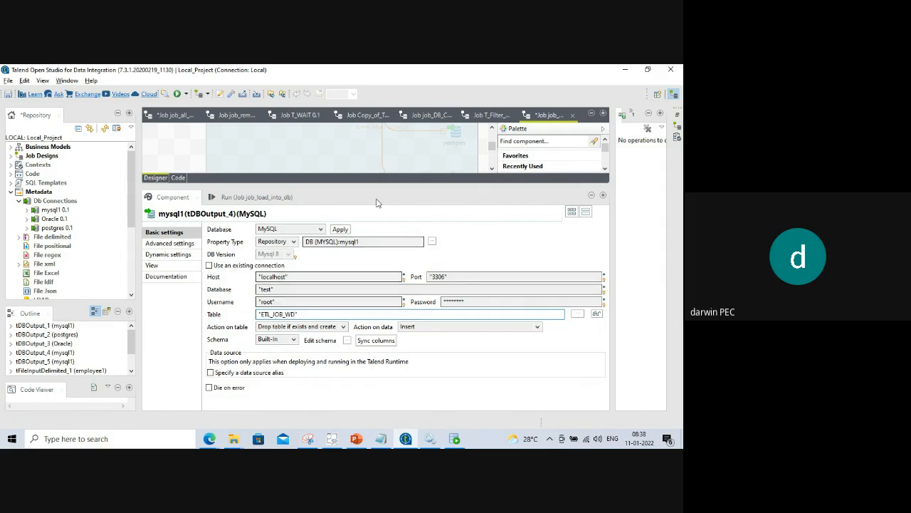
drag(389, 187, 396, 206)
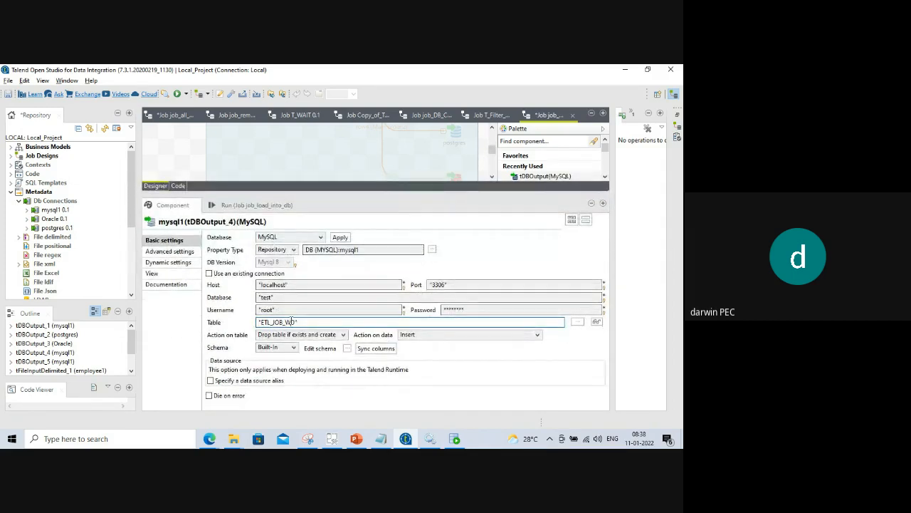
click(294, 322)
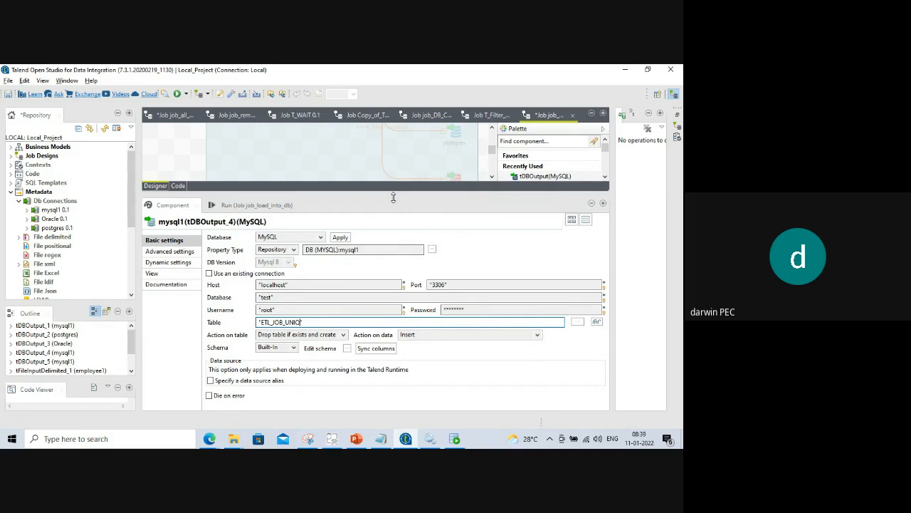
drag(393, 198, 400, 369)
Set the duplicates mysql1 output's table name to "ETL_JOB_DUP".
click(407, 324)
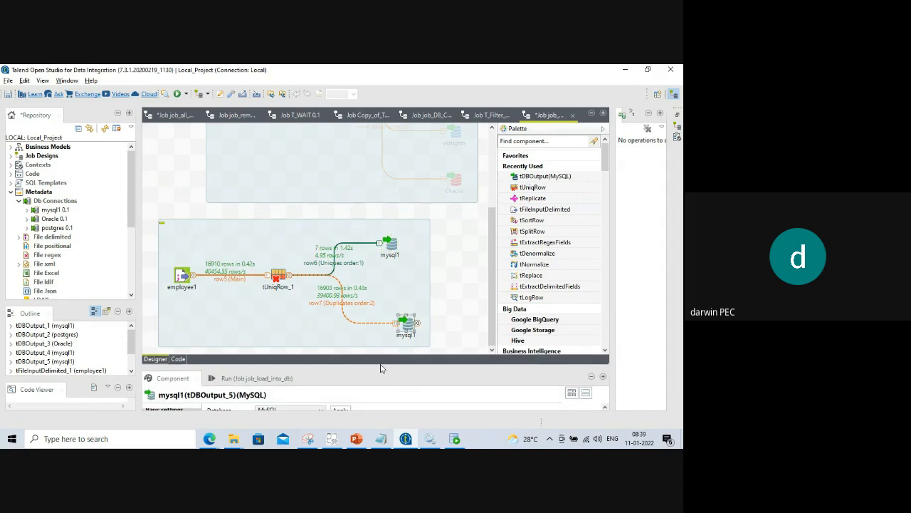
drag(376, 368, 368, 196)
click(269, 325)
click(262, 324)
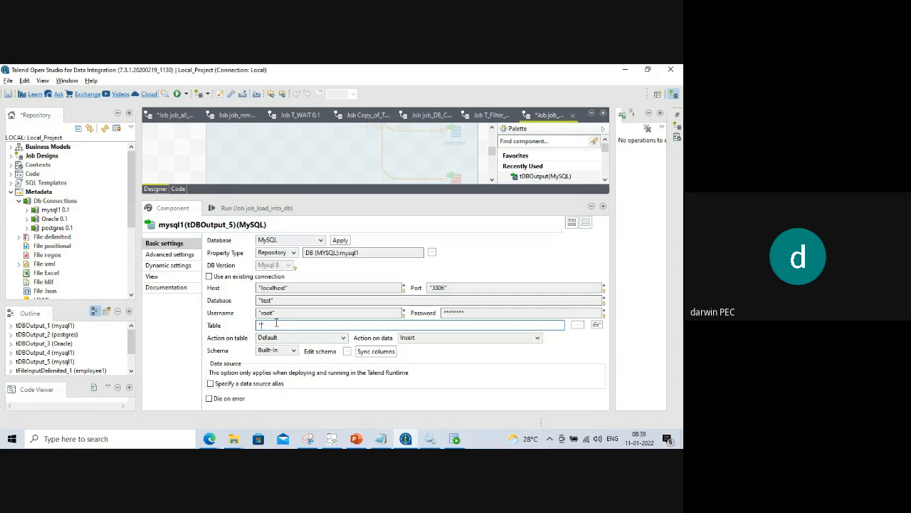
text(ETL_JOB)
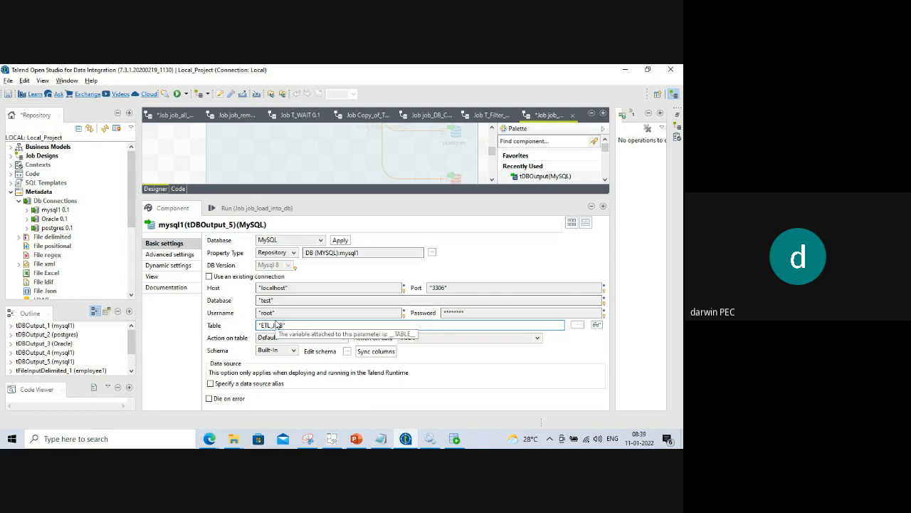
text(_)
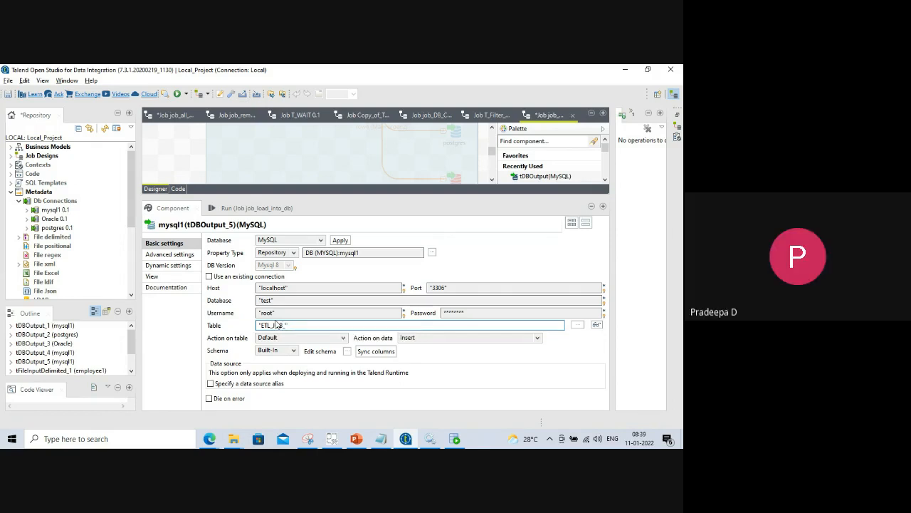
text(DUP)
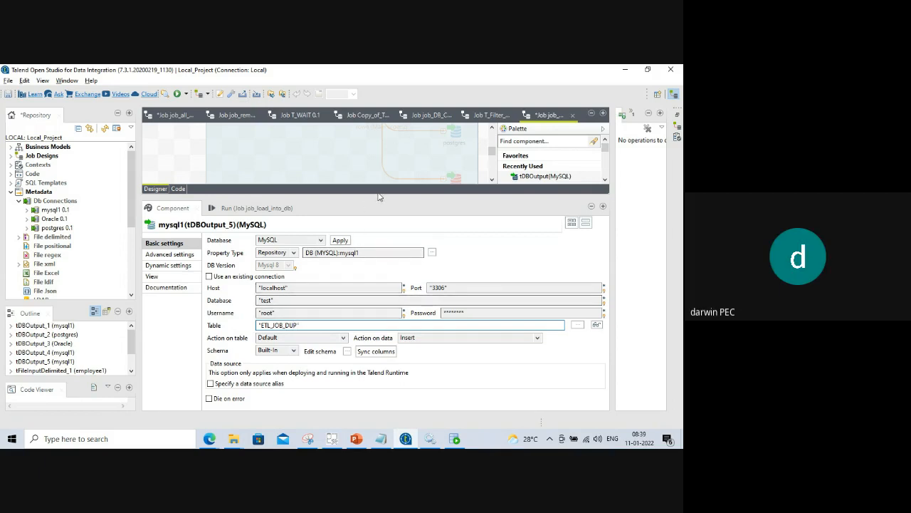
Show the job_load_into_db Run panel and clear the previous run's output.
drag(378, 197, 383, 375)
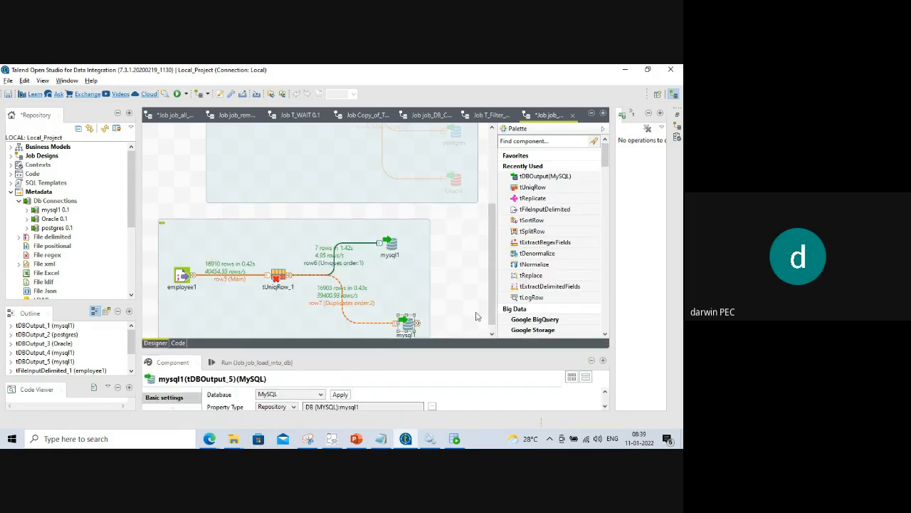
click(242, 363)
click(340, 404)
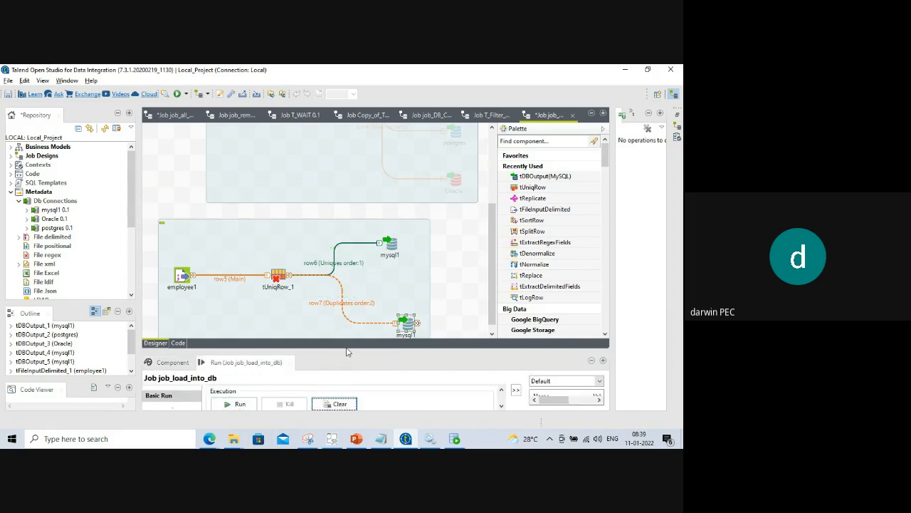
Run the job and read the repeated "Table 'test.etl_job_dup' doesn't exist" console errors.
drag(346, 349, 338, 278)
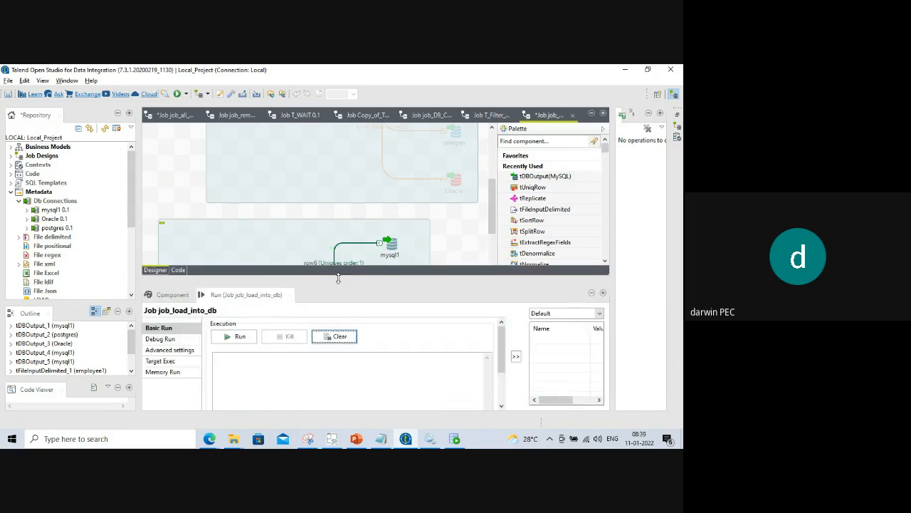
click(240, 329)
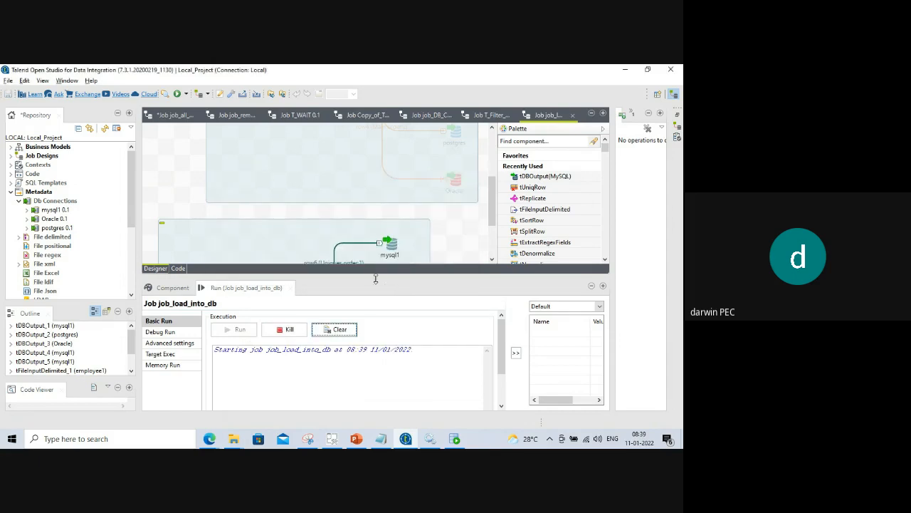
drag(376, 279, 379, 319)
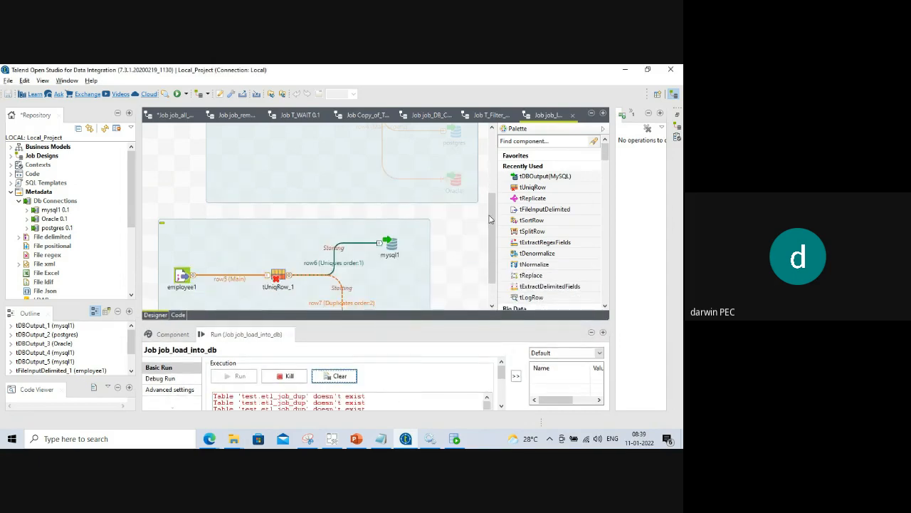
scroll(455, 283, down, 2)
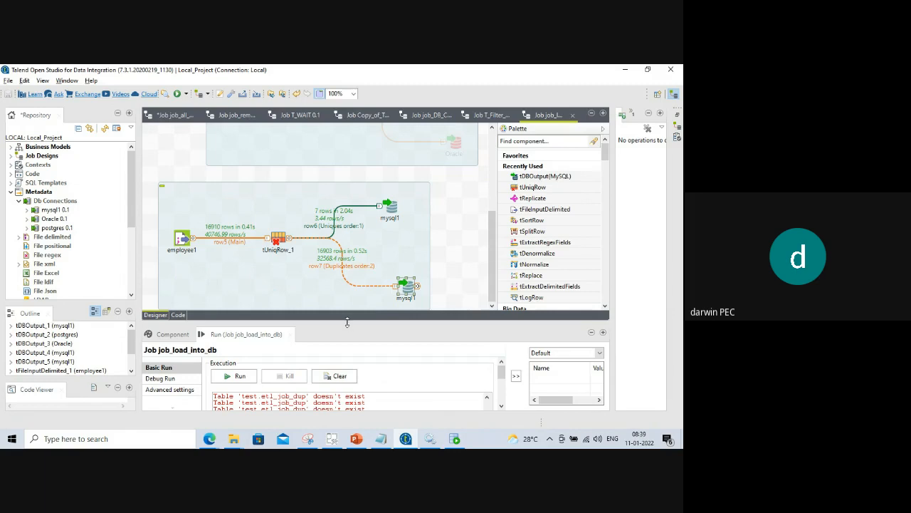
drag(348, 324, 348, 228)
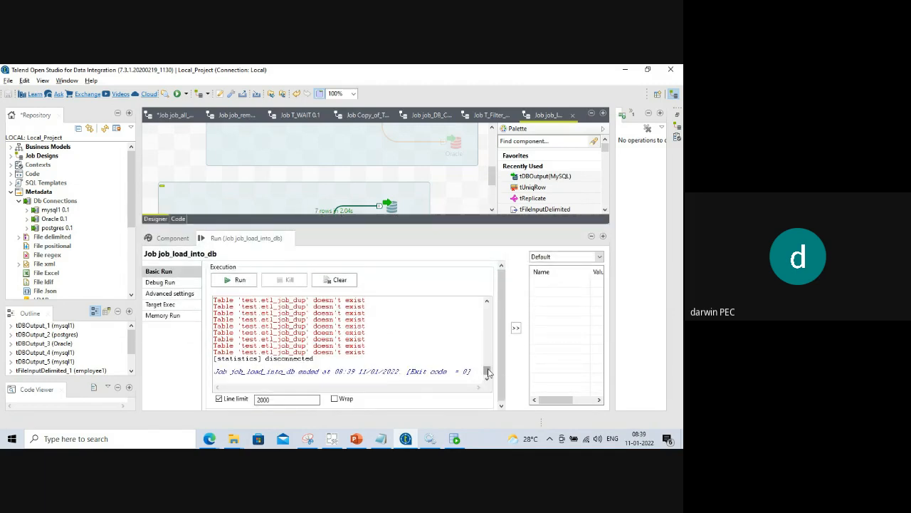
drag(488, 370, 488, 306)
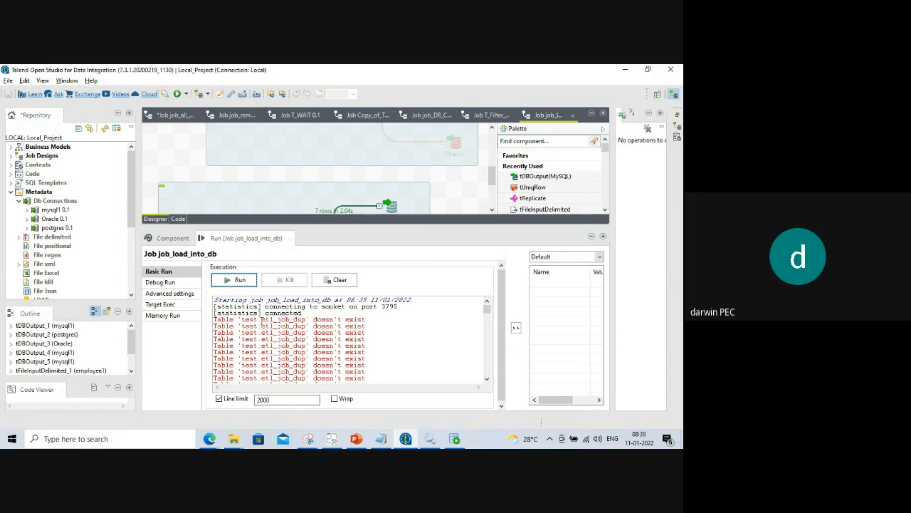
drag(262, 322, 306, 320)
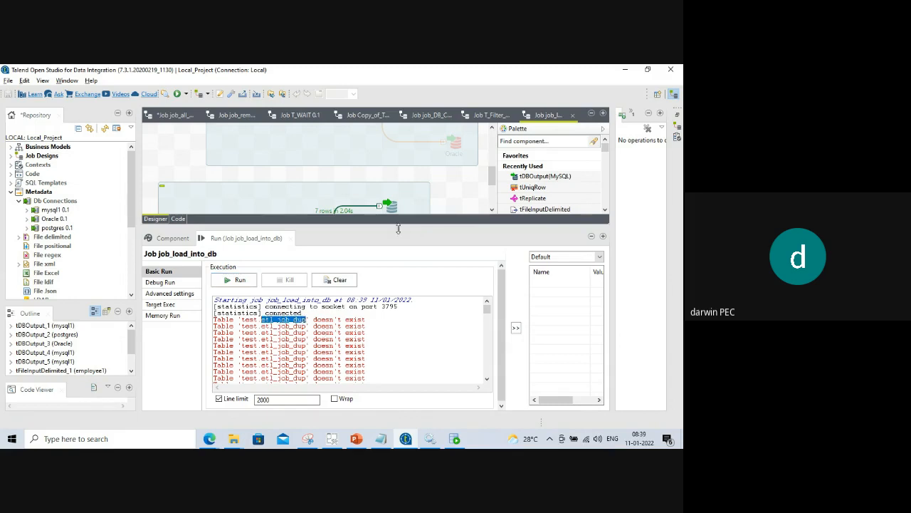
drag(399, 229, 395, 325)
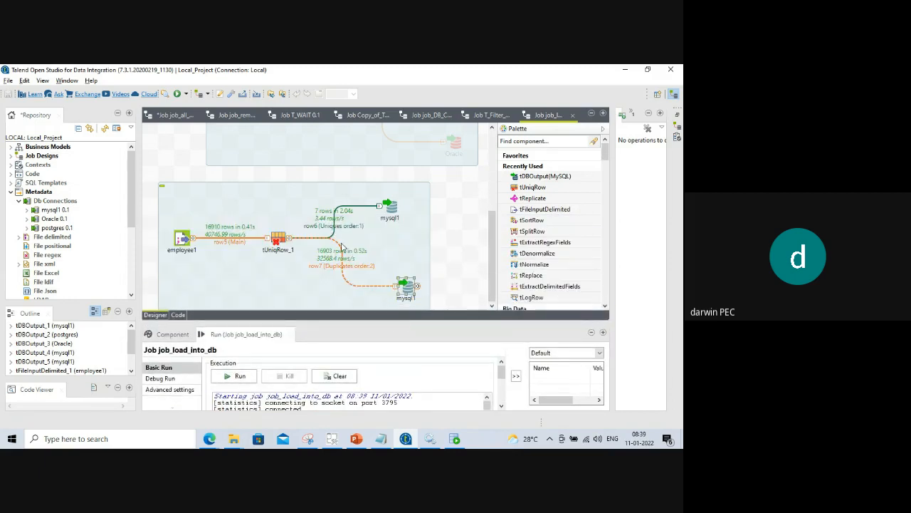
Set the duplicates output's Action on table to 'Drop table if exists and create'.
click(405, 288)
double_click(406, 289)
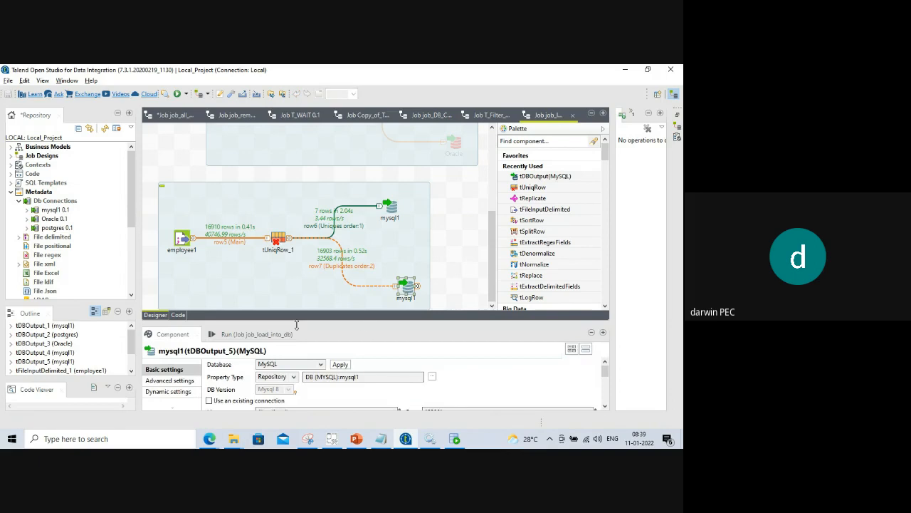
drag(302, 324, 308, 221)
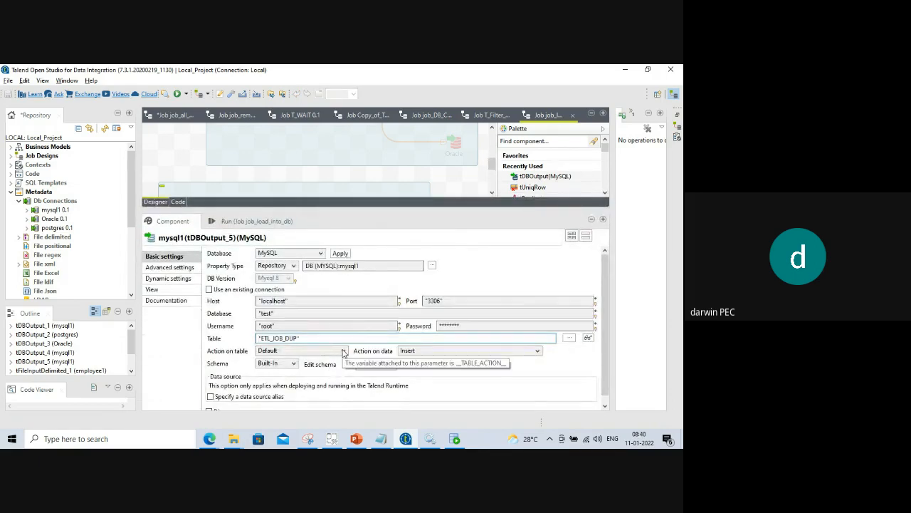
click(343, 352)
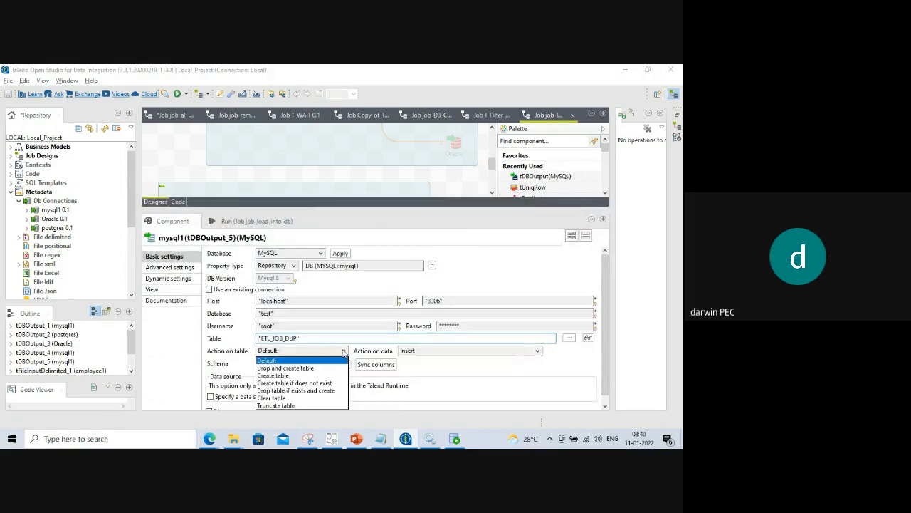
click(304, 390)
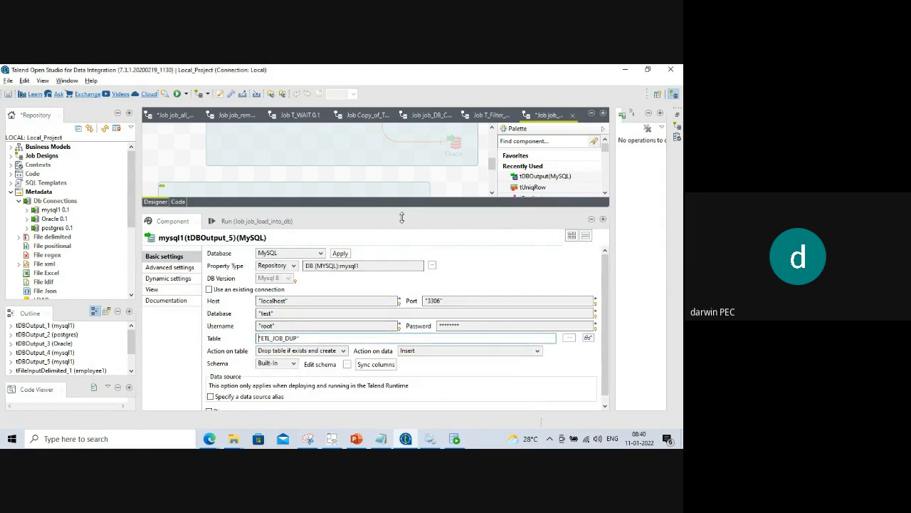
Clear and rerun the job, loading 7 uniques and 16903 duplicates.
drag(403, 212, 400, 327)
click(243, 336)
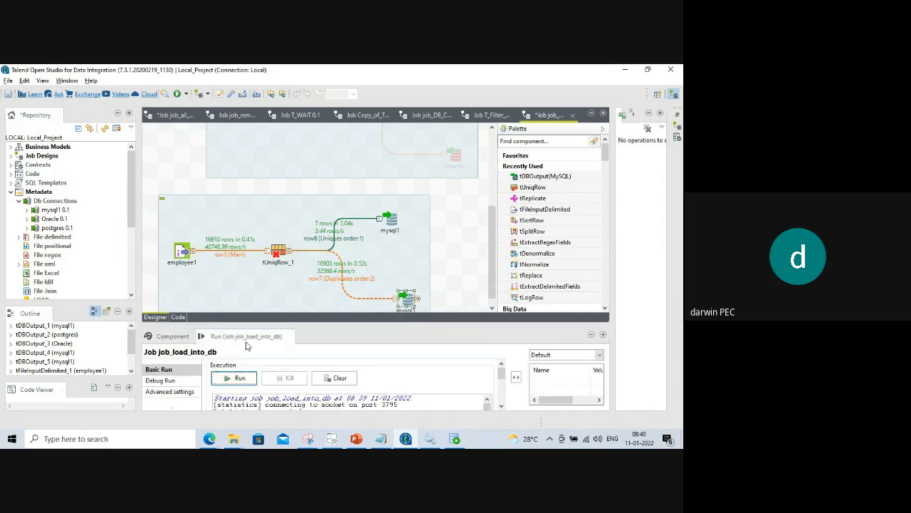
click(324, 378)
click(233, 379)
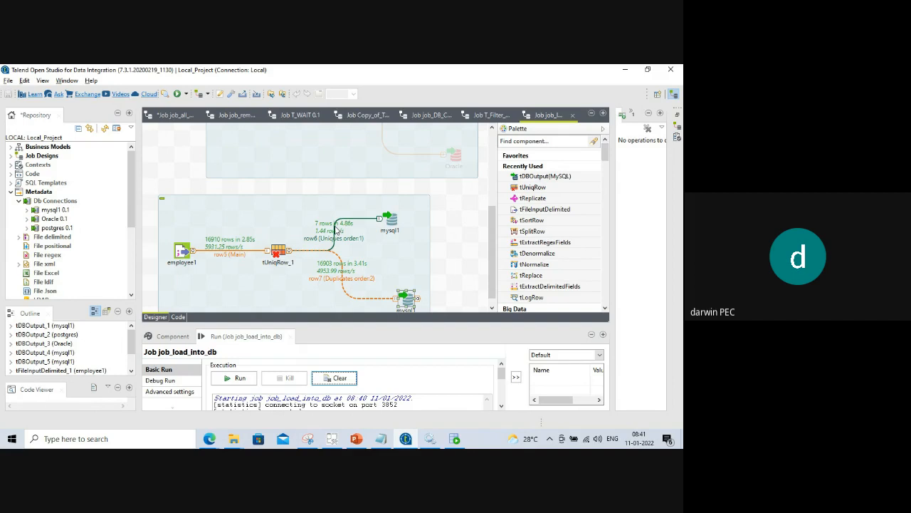
Add empname as a tUniqRow_1 key attribute alongside empno, then open the Windows Run dialog.
click(281, 255)
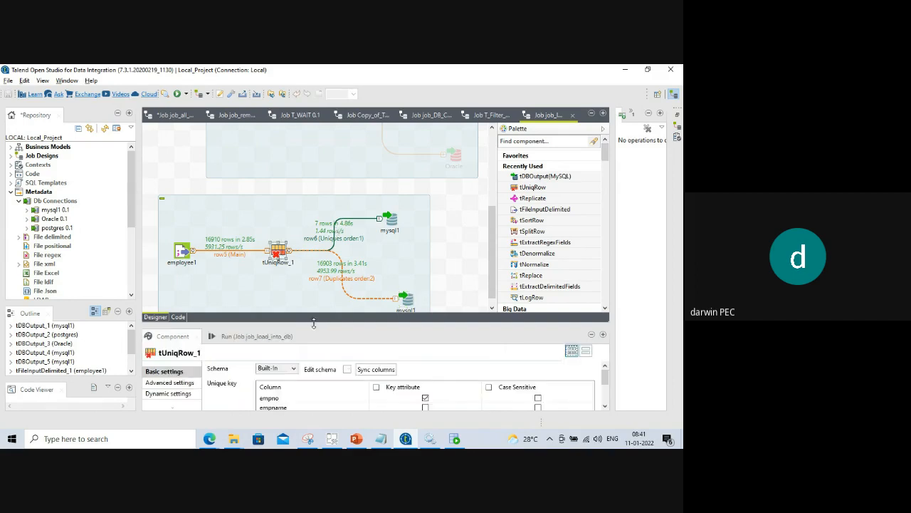
drag(315, 321, 312, 230)
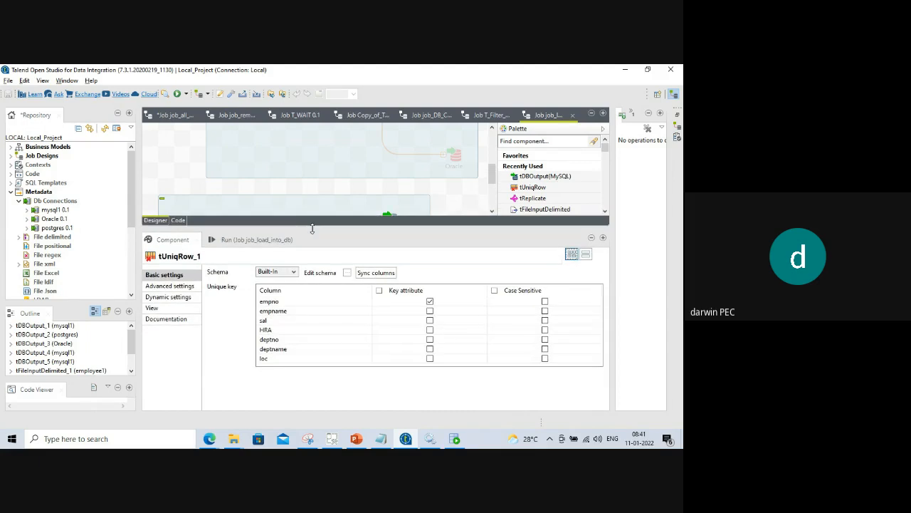
click(429, 311)
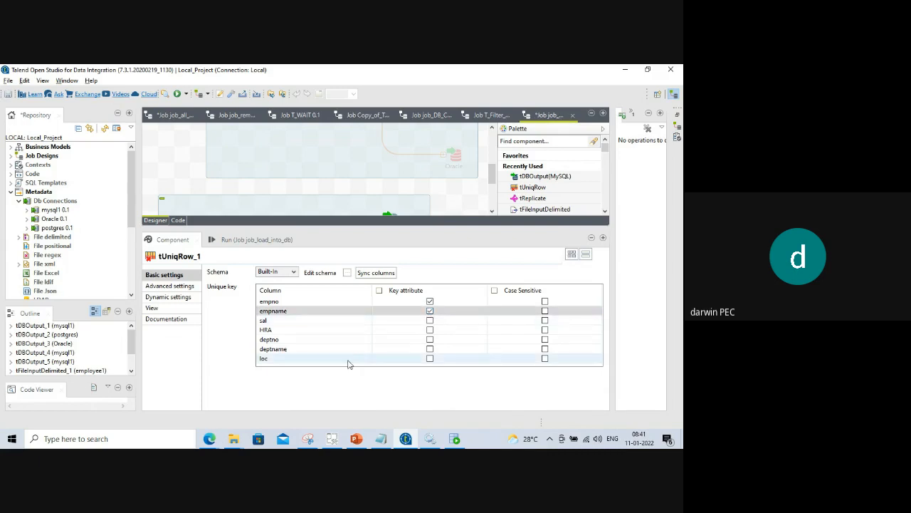
key(super+r)
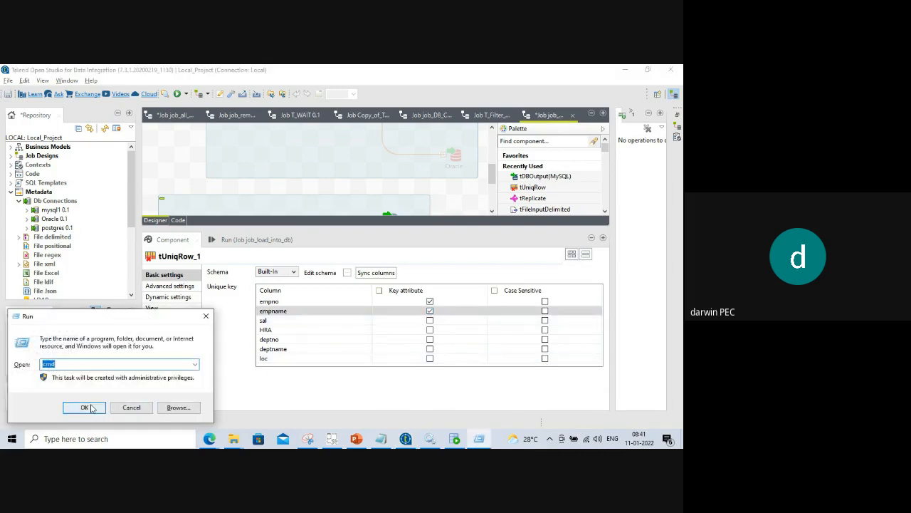
Launch Notepad and type the header emp_no,empname,sal,hra,deptno.
text(notepad)
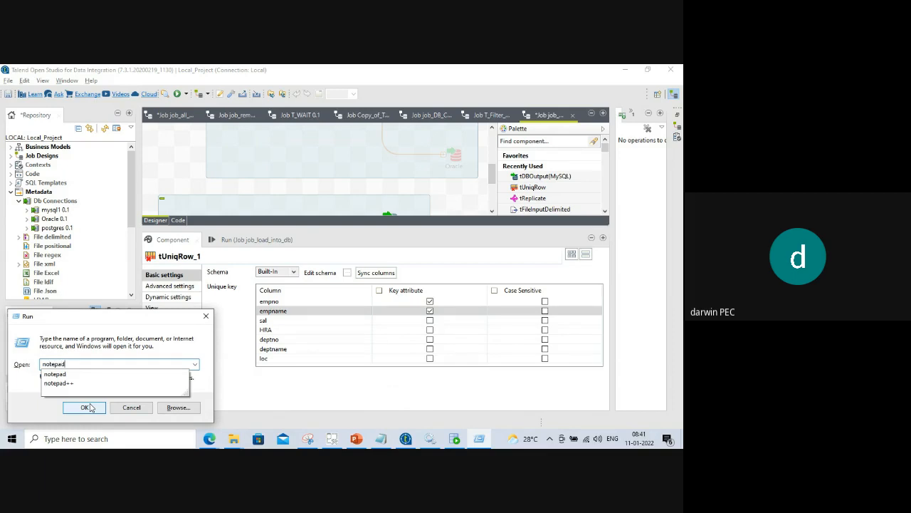
click(89, 407)
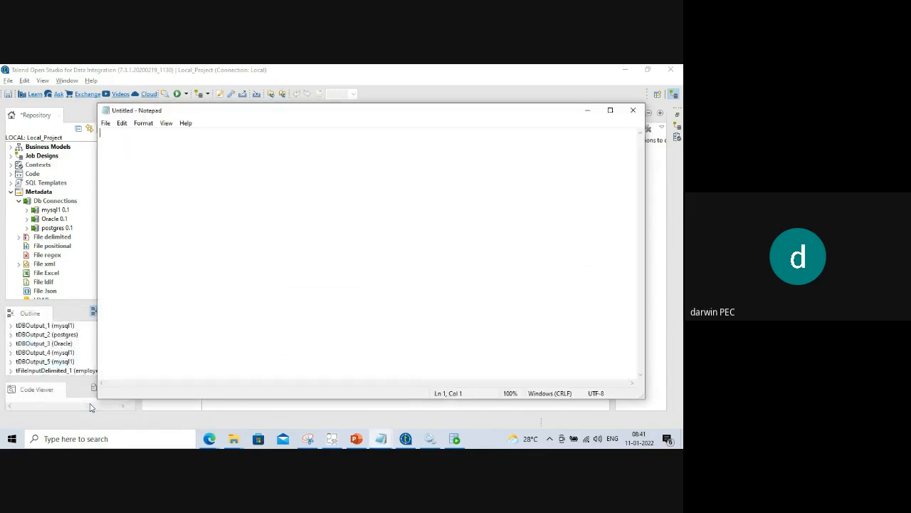
drag(266, 118, 440, 360)
text(e)
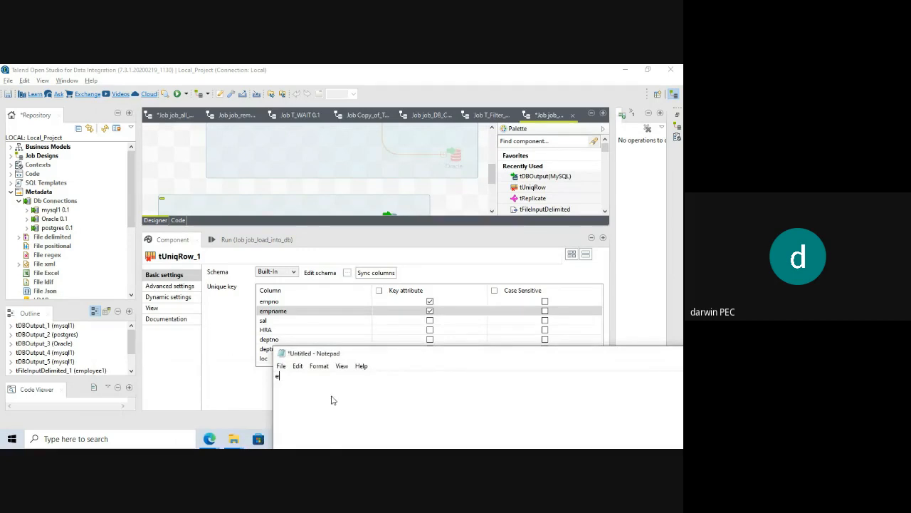
text(mp_no,empname,sal,hra,deptno)
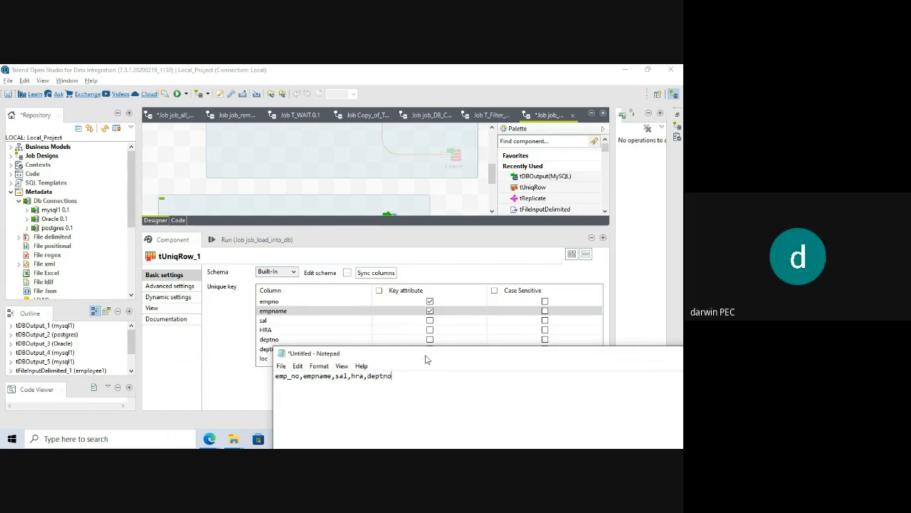
Add the row 1,raj,1200,1200,HR and paste two more copies of it.
drag(424, 355, 254, 256)
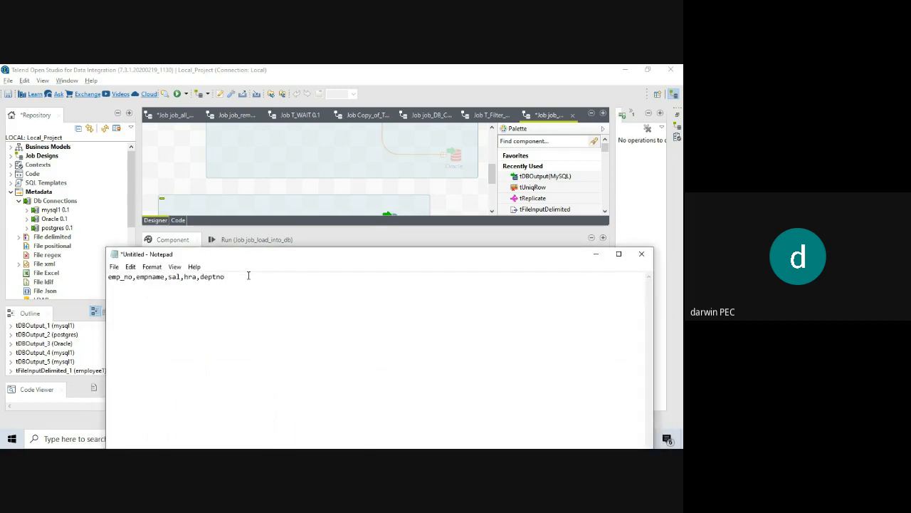
key(Return)
text(1,raj,1200,1200,HR)
drag(190, 288, 99, 293)
key(ctrl+c)
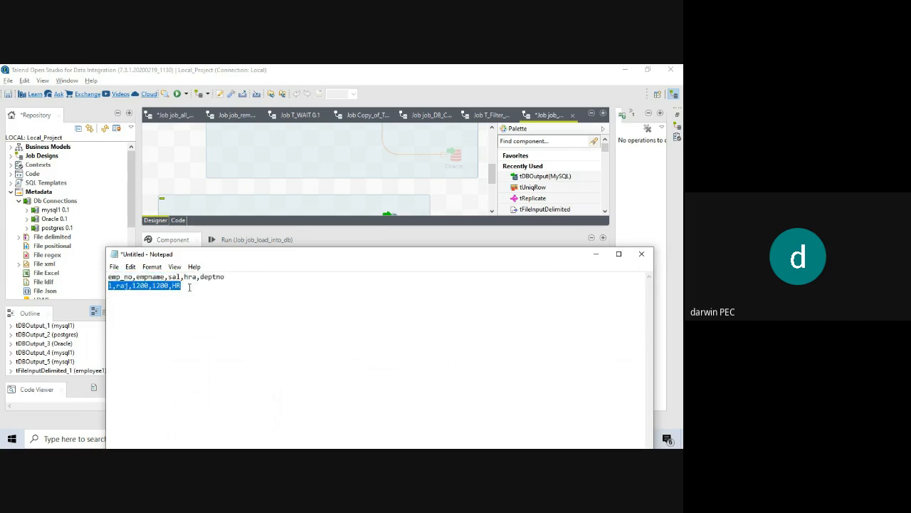
click(191, 289)
key(ctrl+v)
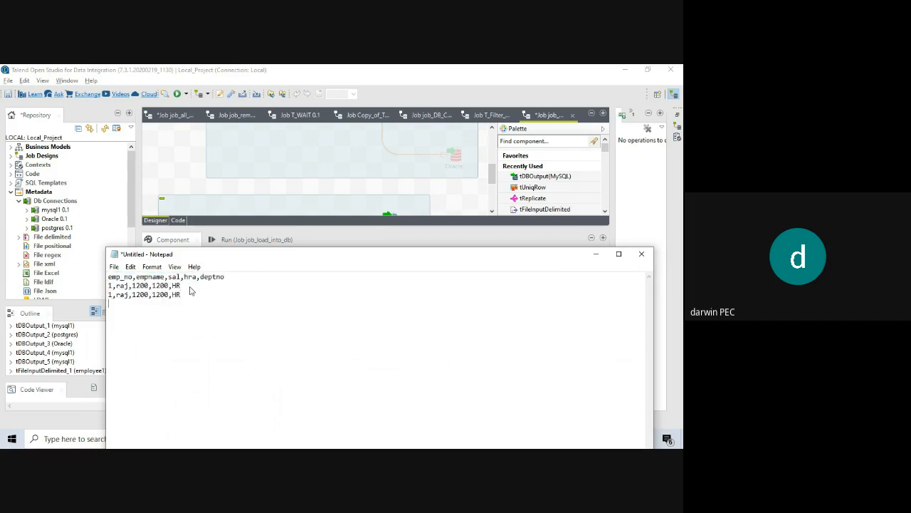
key(ctrl+v)
key(ctrl+v)
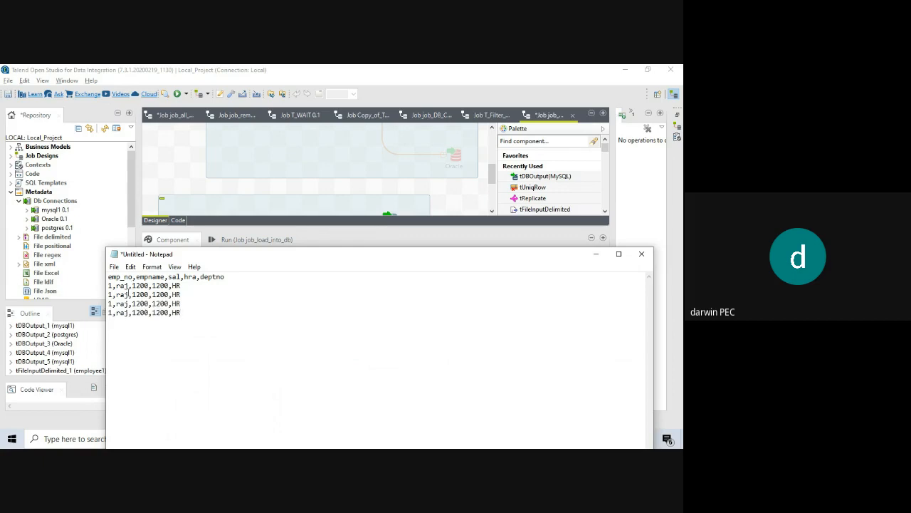
Rename the copied rows' names to din and pra, with raj on the last line.
click(129, 295)
key(BackSpace)
key(BackSpace)
key(BackSpace)
text(din)
drag(130, 304, 116, 306)
text(pra)
click(129, 318)
key(BackSpace)
key(BackSpace)
text(aj)
Untick empname so only empno stays a key attribute, then return to Notepad.
click(596, 254)
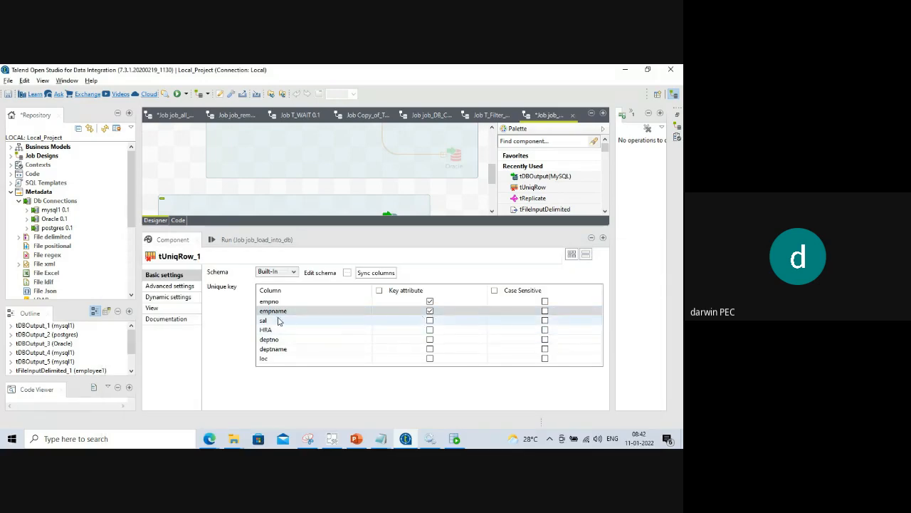
click(429, 311)
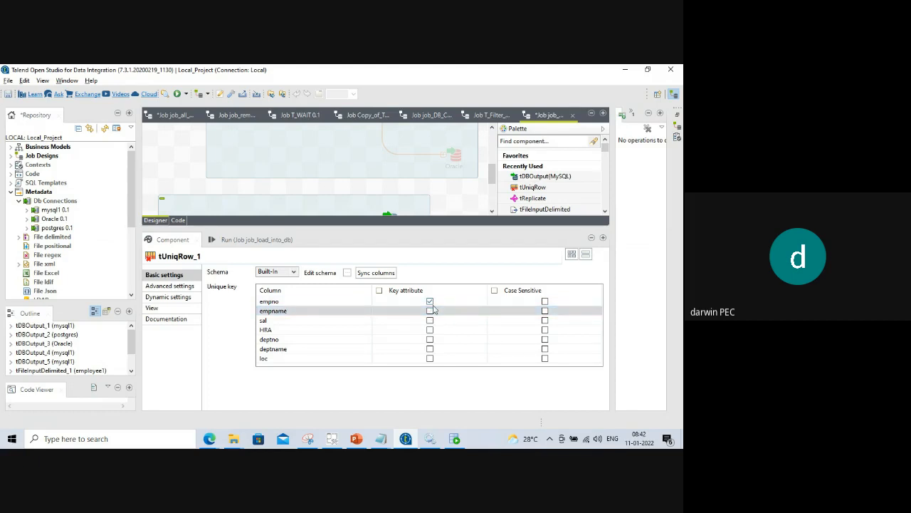
key(alt+Tab)
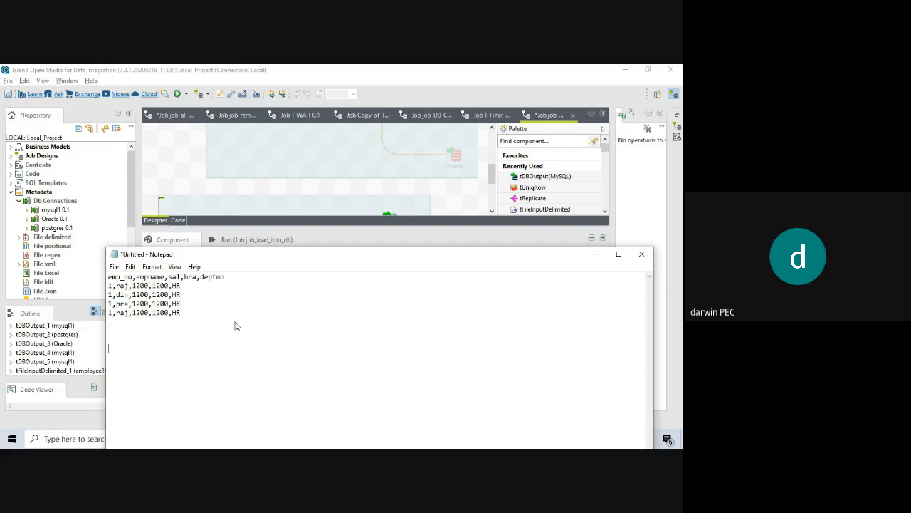
Add a 'count:' line below the sample rows and review the emp_no values in each row.
text(count:)
drag(284, 258, 297, 387)
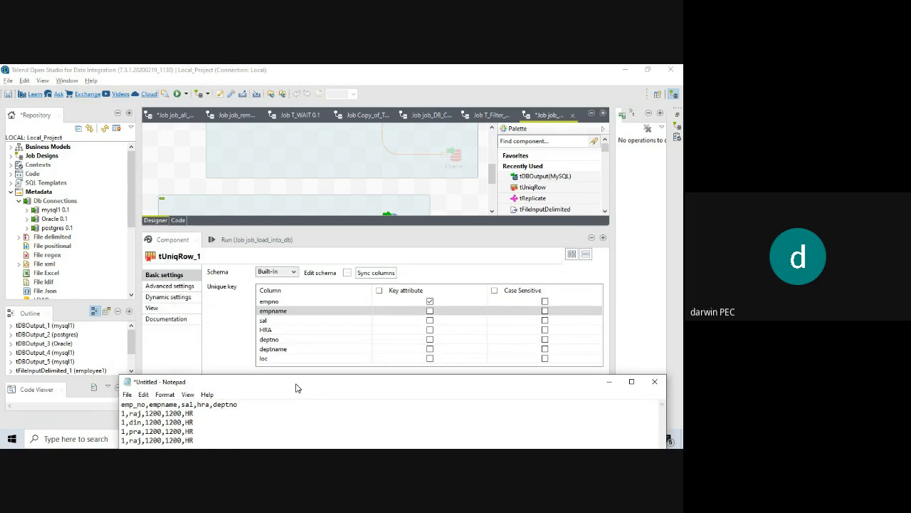
click(282, 311)
drag(320, 384, 328, 229)
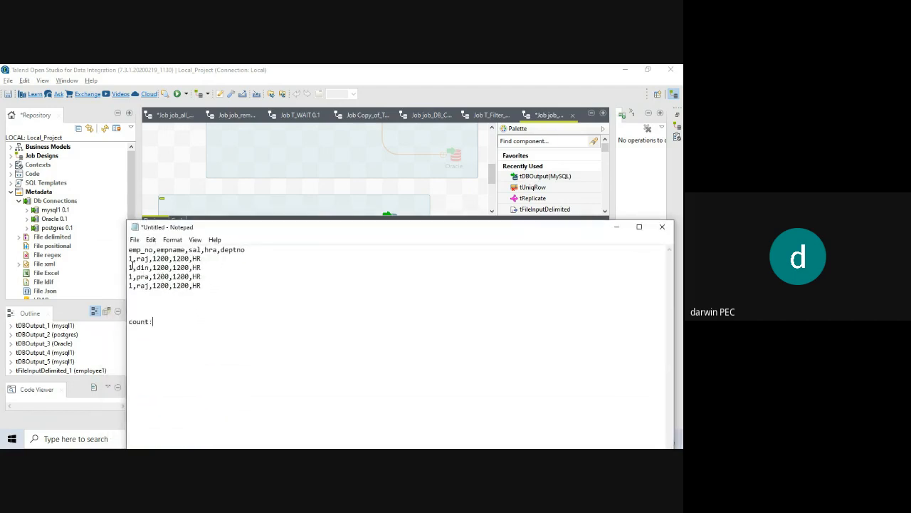
drag(128, 259, 206, 291)
click(160, 299)
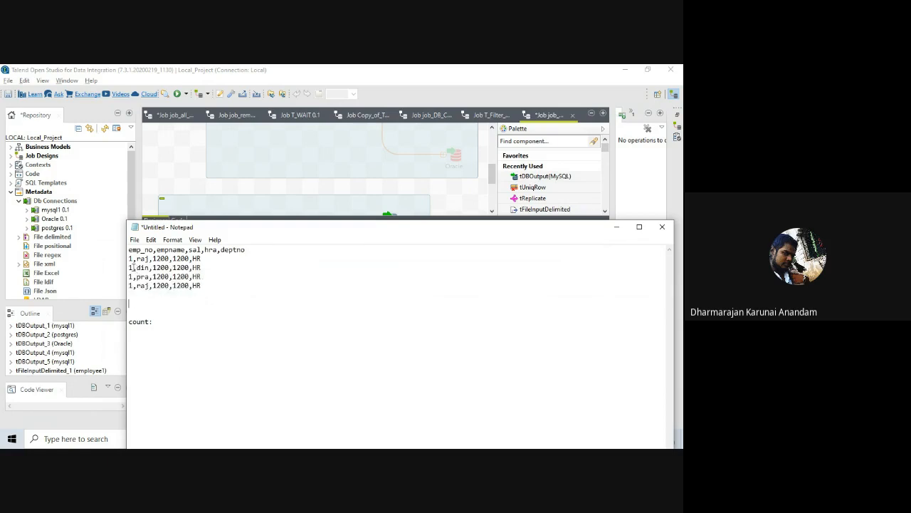
drag(133, 267, 133, 259)
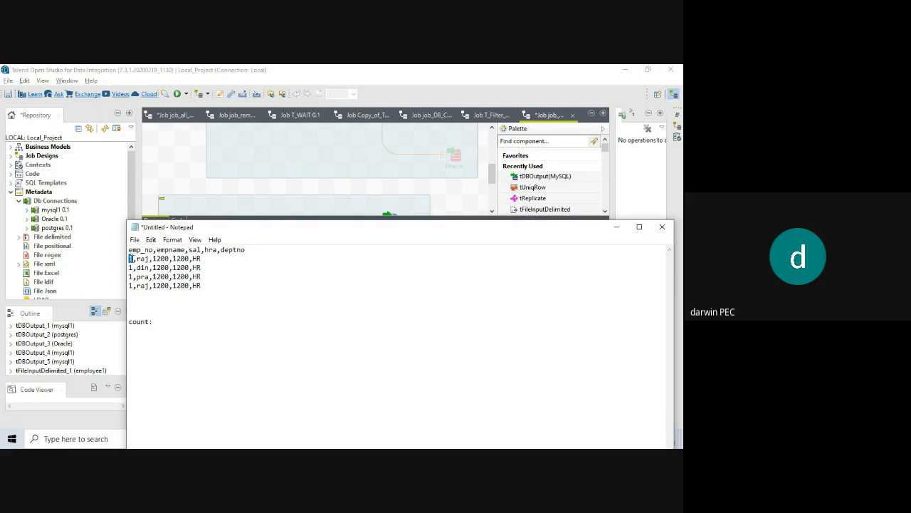
mouse_move(375, 228)
mouse_down()
mouse_move(395, 338)
mouse_move(376, 309)
mouse_move(375, 234)
mouse_up()
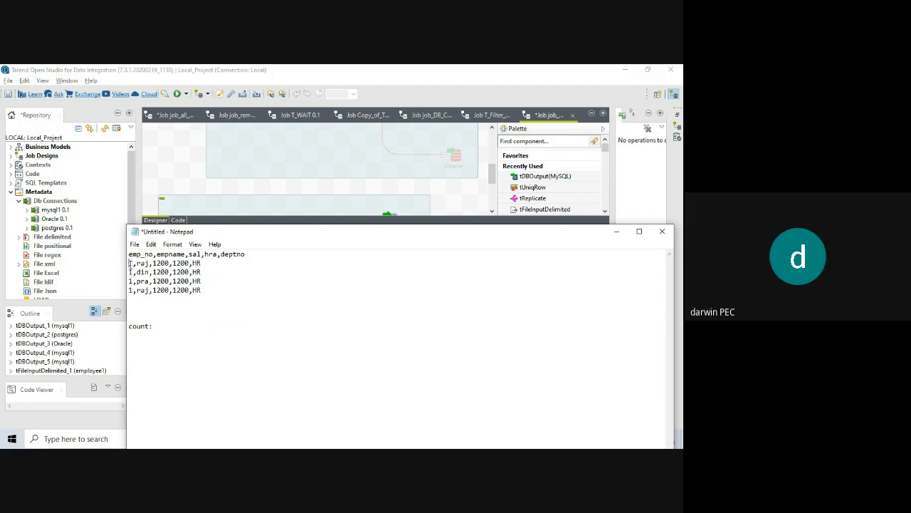
drag(129, 263, 201, 265)
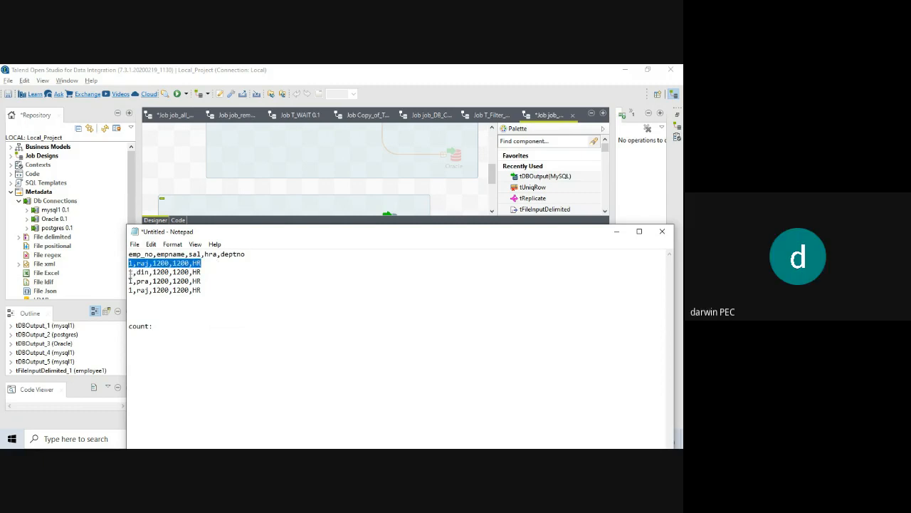
drag(130, 271, 211, 289)
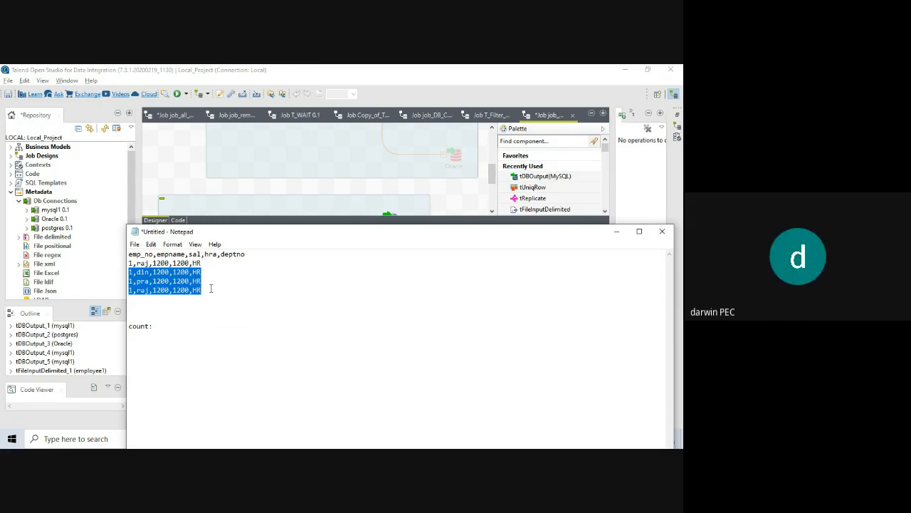
click(209, 291)
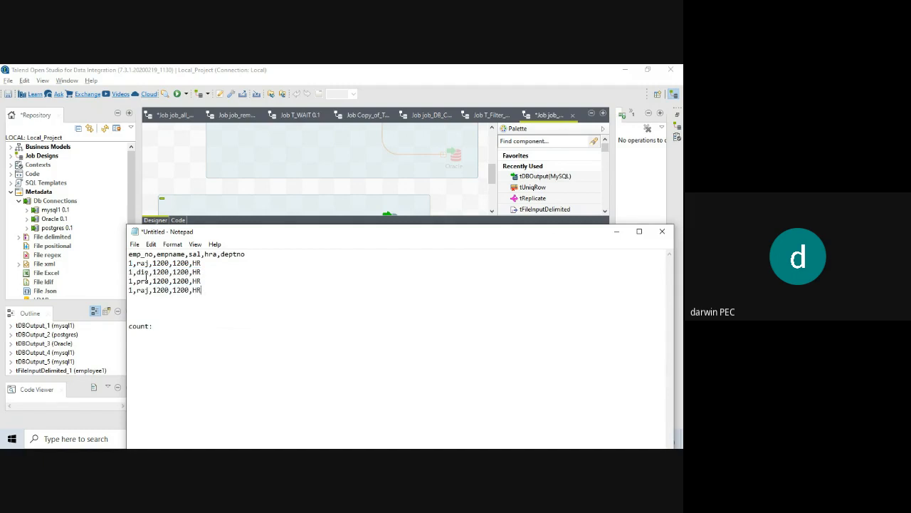
Re-tick empname as a Key attribute in tUniqRow's unique key table.
click(163, 325)
drag(137, 263, 129, 262)
drag(248, 237, 280, 432)
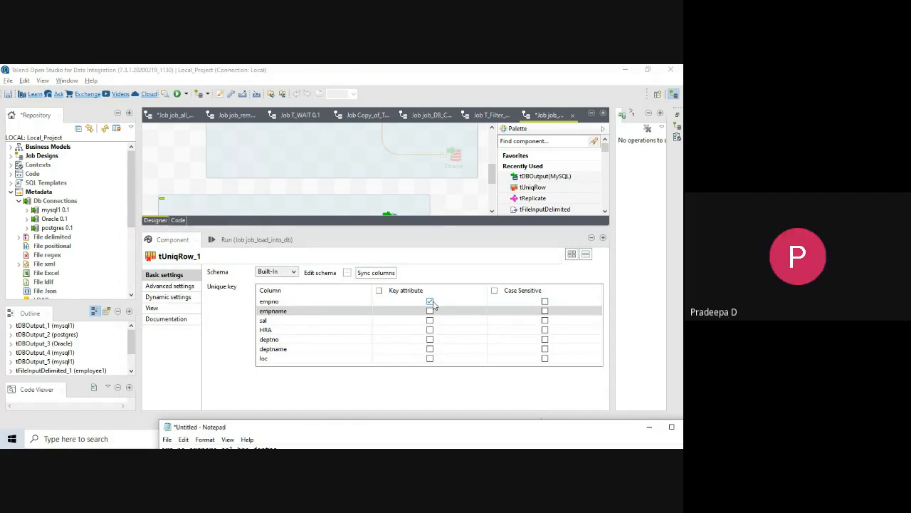
drag(314, 430, 271, 219)
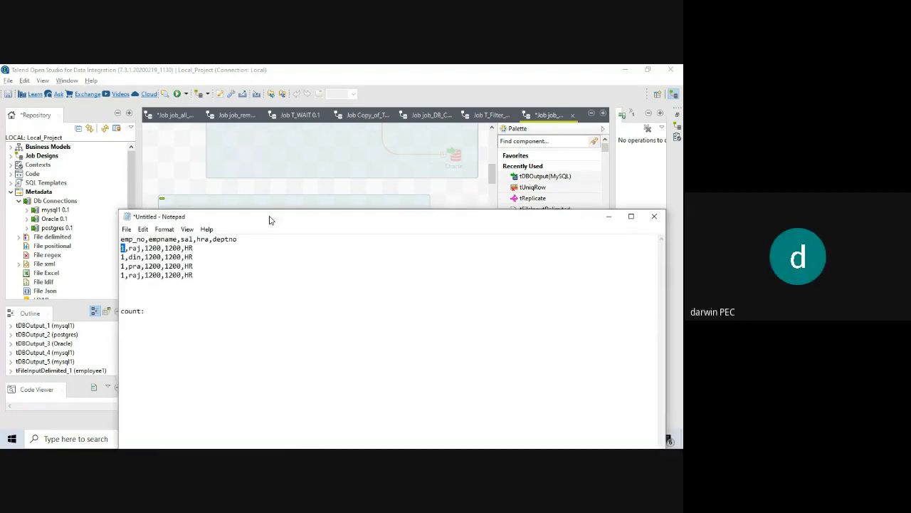
click(167, 309)
drag(385, 221, 342, 397)
click(430, 313)
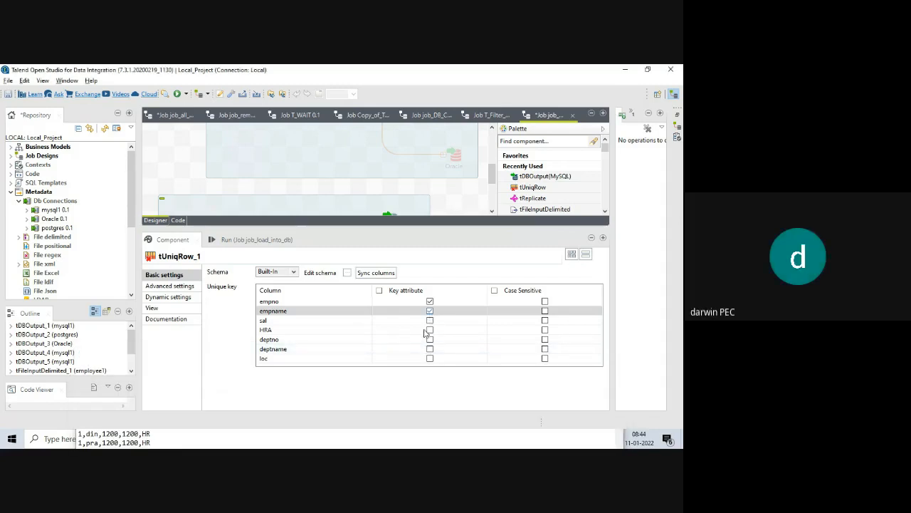
click(257, 437)
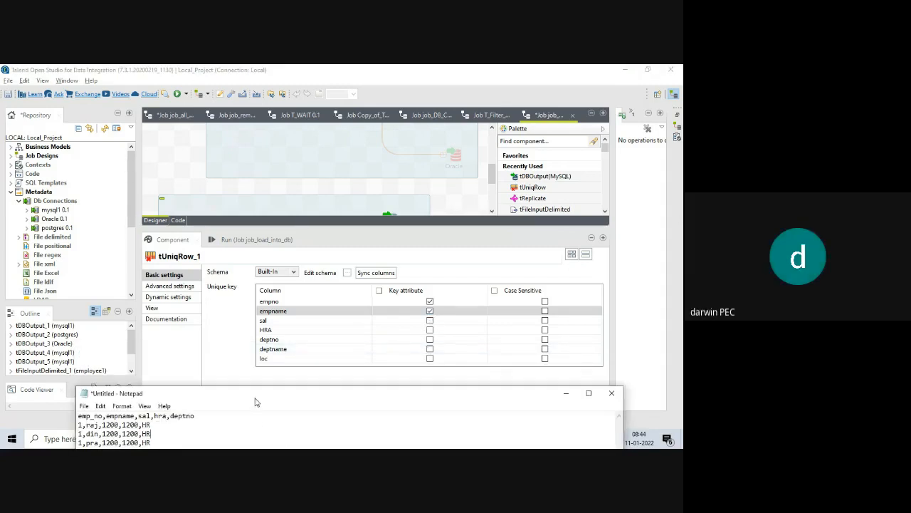
drag(320, 393, 364, 197)
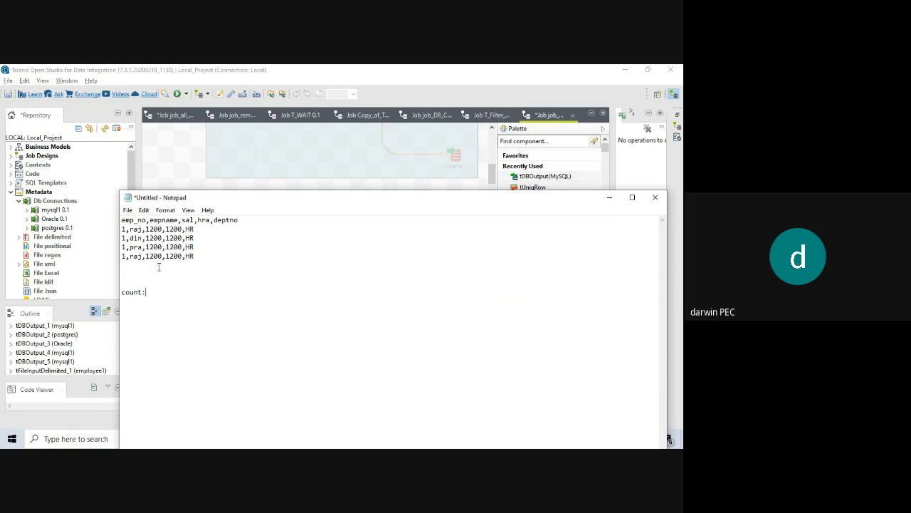
Change the pra row's name to raj, giving three raj rows.
click(141, 247)
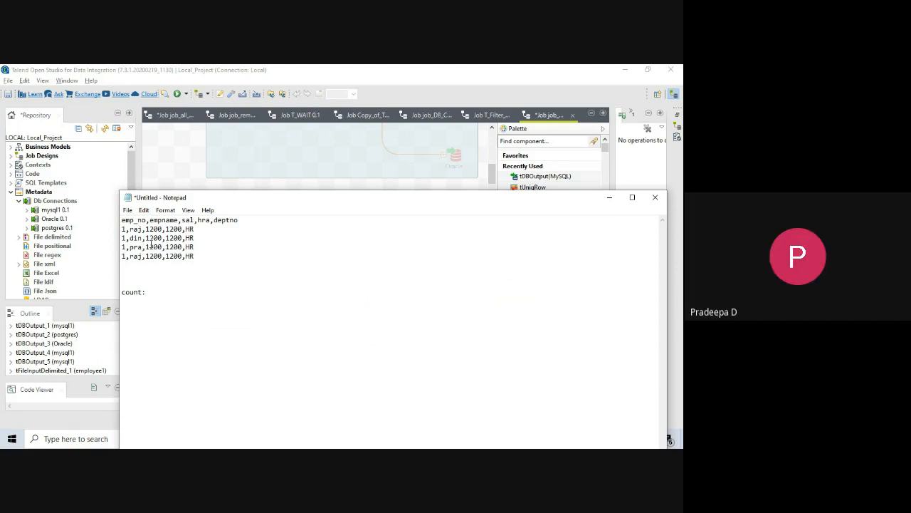
key(BackSpace)
key(BackSpace)
key(BackSpace)
text(raj)
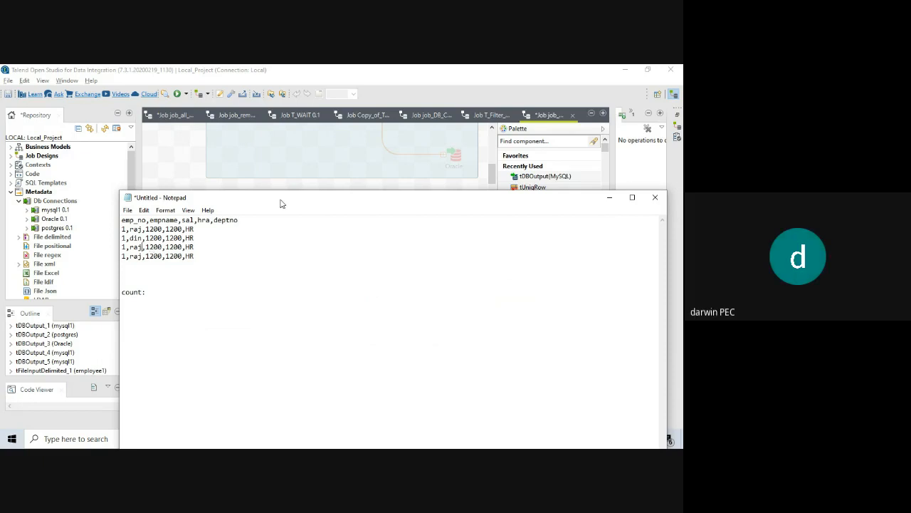
drag(280, 204, 275, 238)
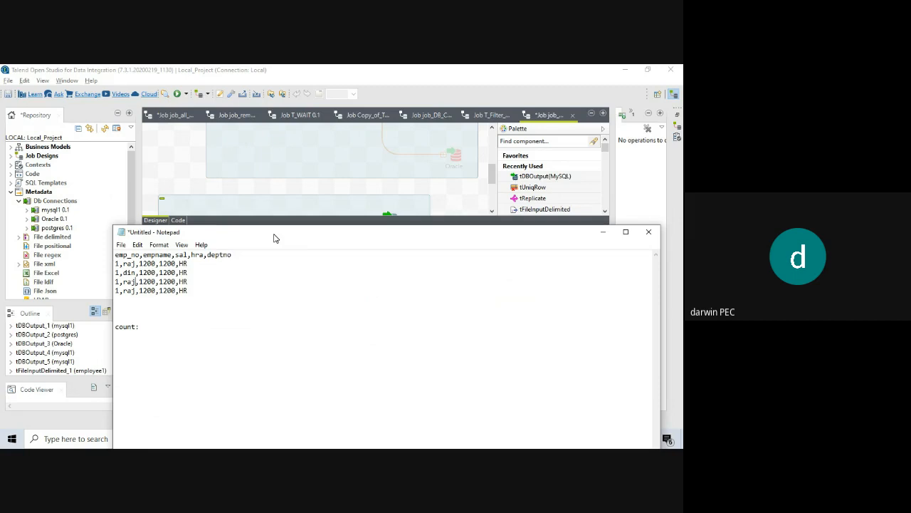
drag(275, 238, 309, 378)
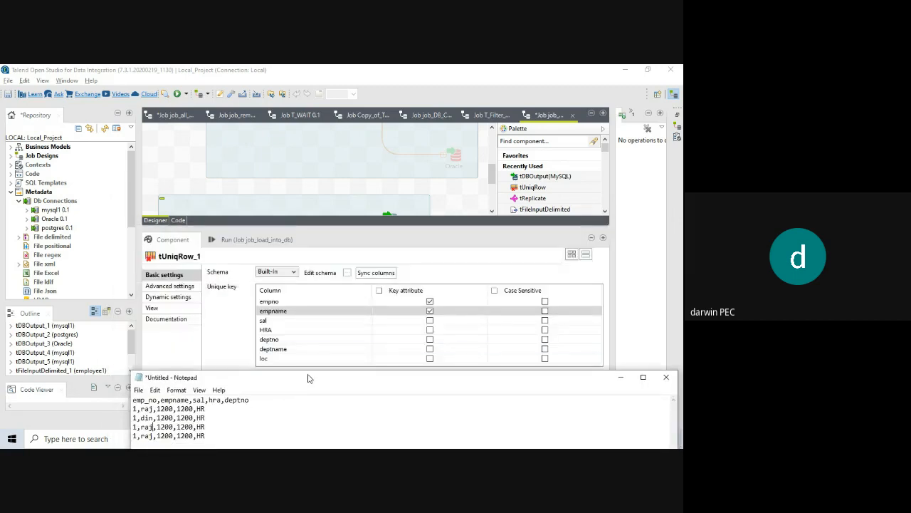
Tick sal as a Key attribute so tUniqRow keys on empno, empname and sal.
click(429, 321)
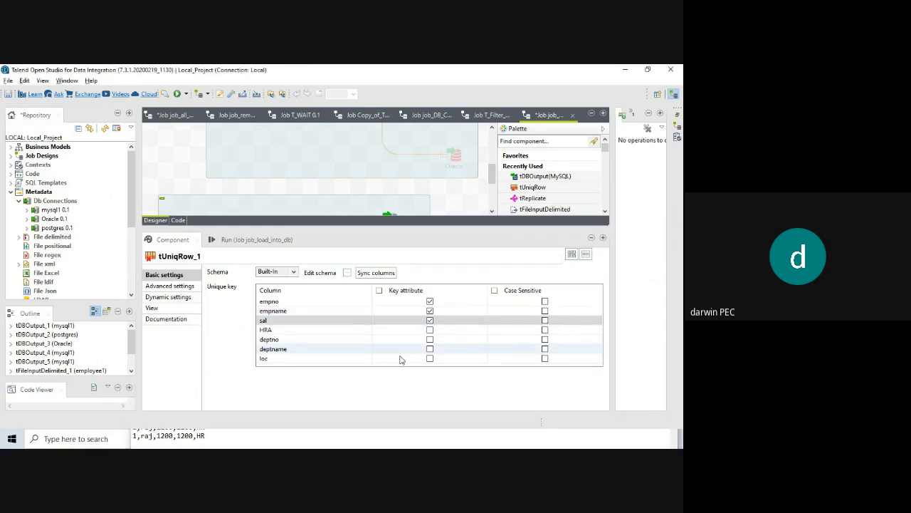
click(270, 442)
drag(283, 381, 262, 187)
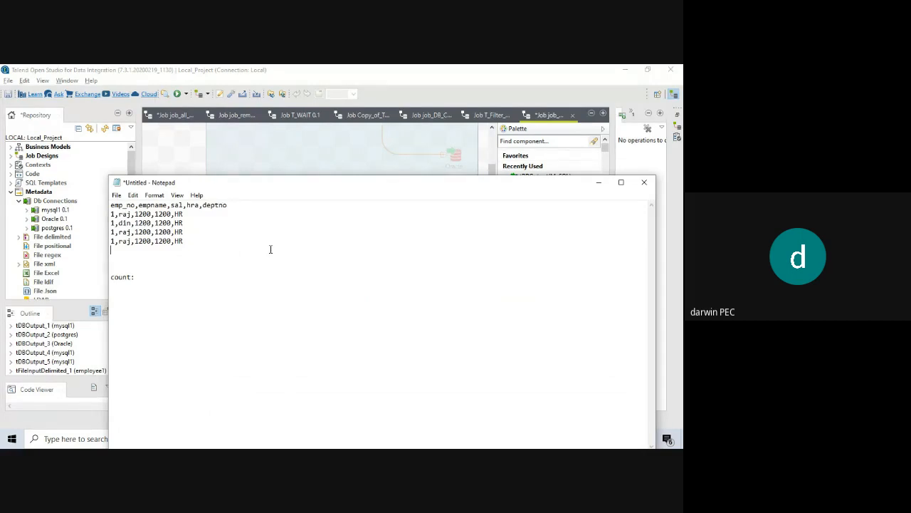
Rename 'count:' to 'dup count:' and add a 'uniq count:' line beneath it.
click(111, 279)
text(dup)
key(End)
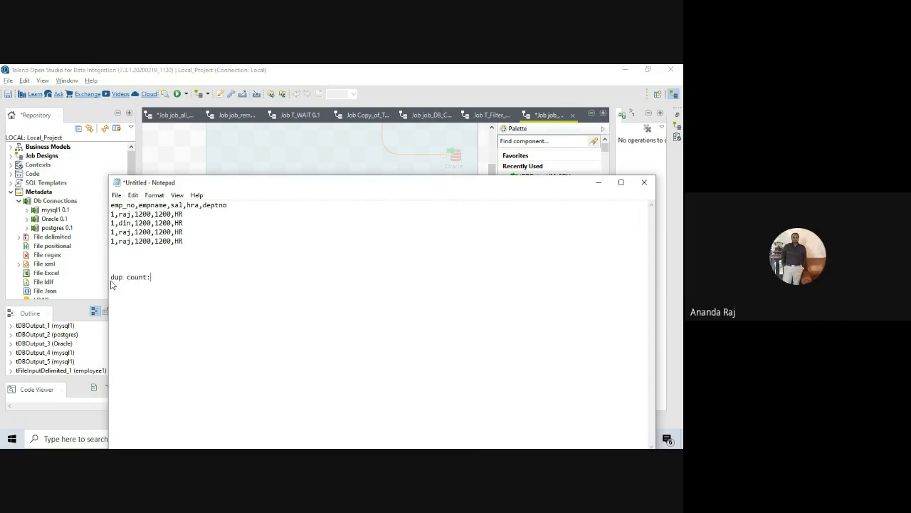
key(Return)
key(Return)
text(uni)
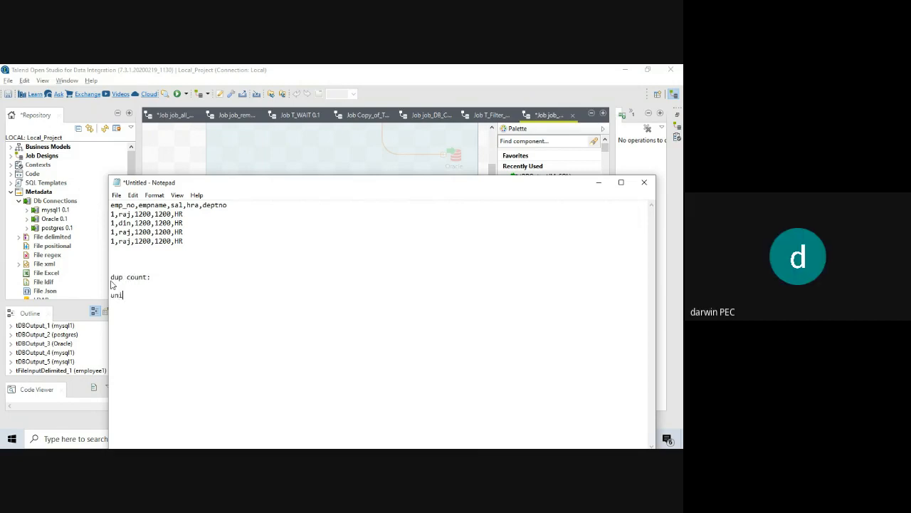
text(q count:)
Note the combined key '1raj1200' below the rows and enter a duplicate count of 2.
drag(111, 215, 153, 214)
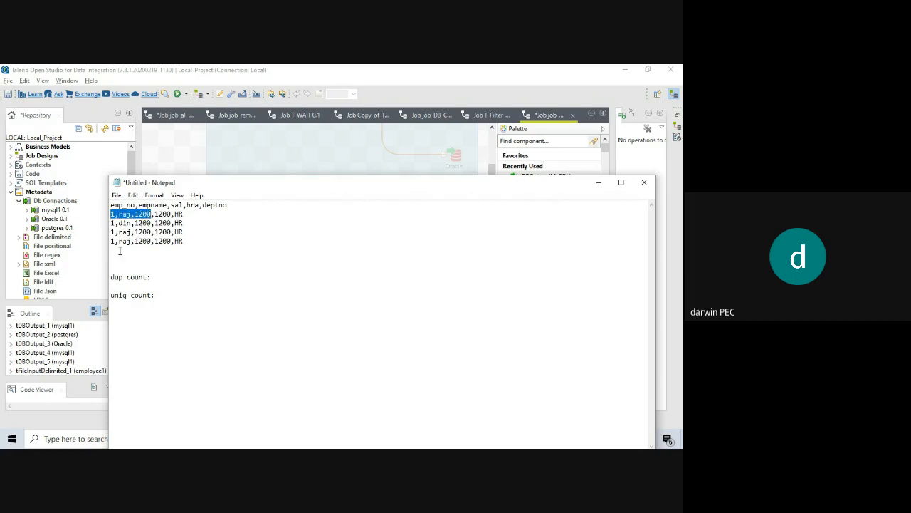
click(117, 258)
text(1,ra)
text(j1200)
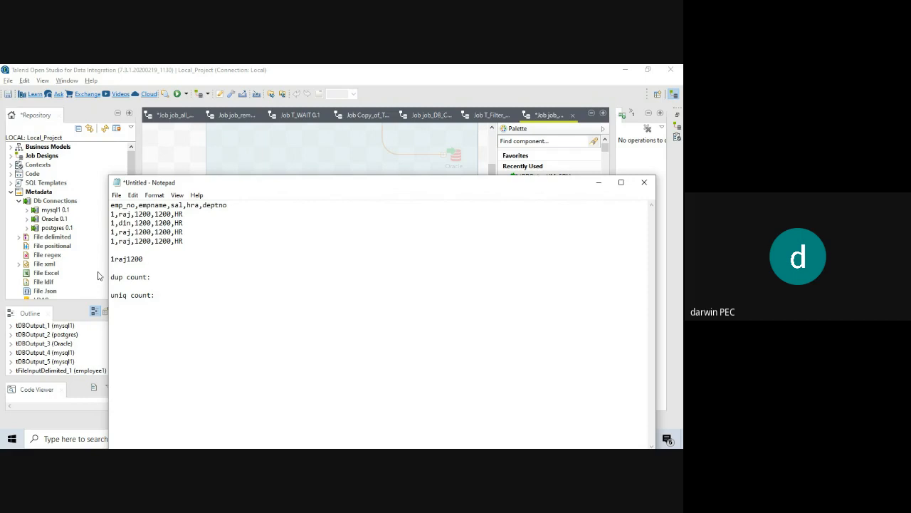
drag(145, 259, 113, 249)
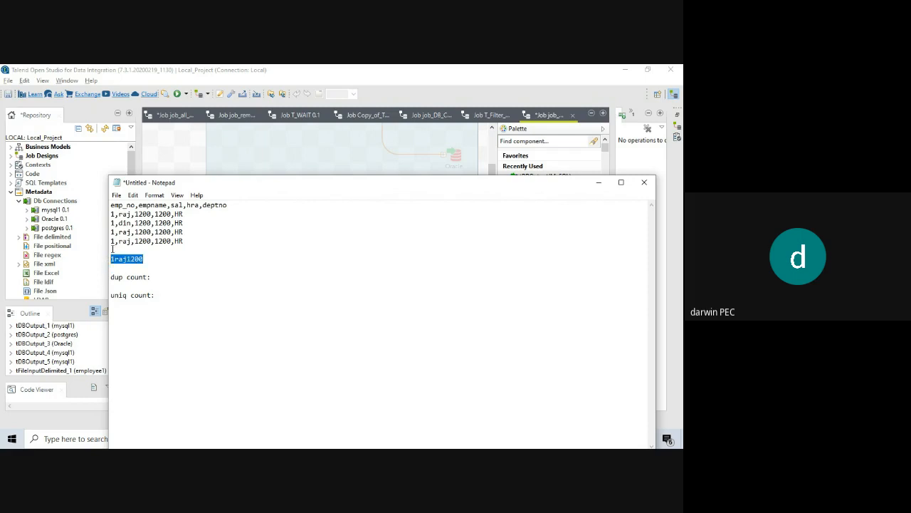
drag(152, 213, 110, 215)
click(151, 213)
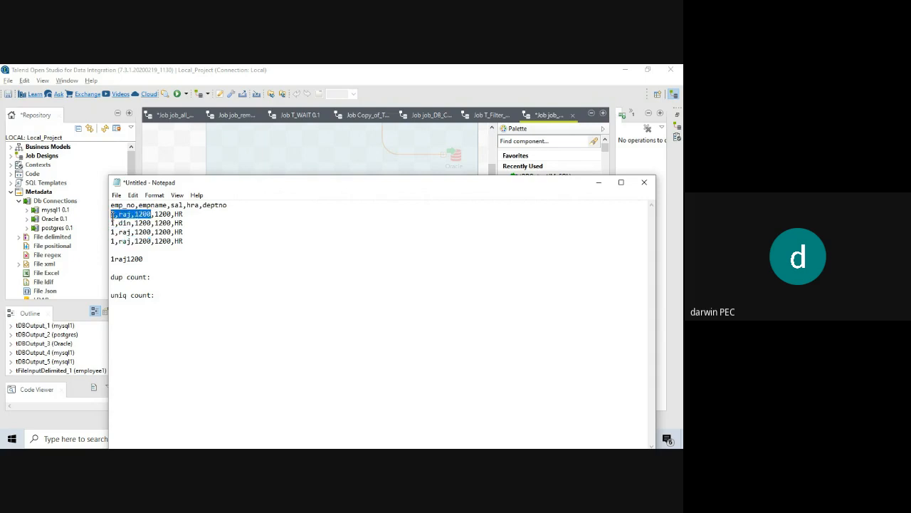
click(160, 280)
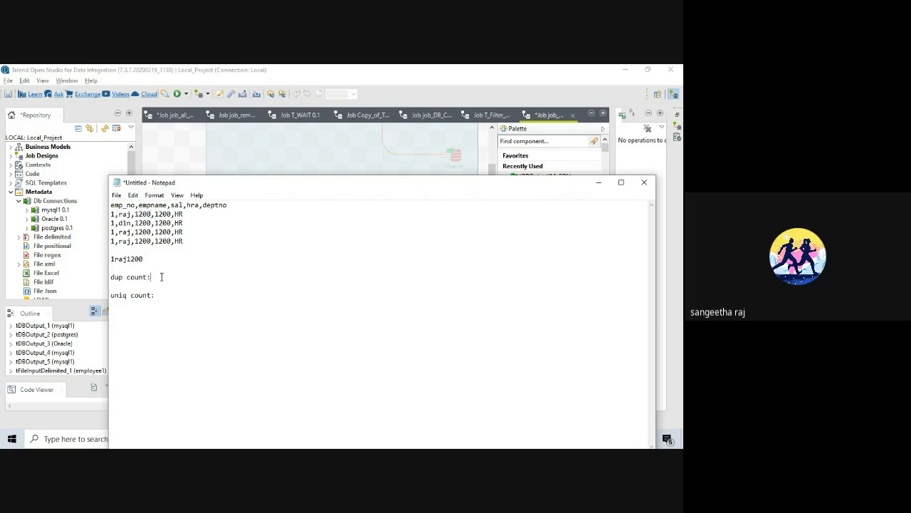
text(2)
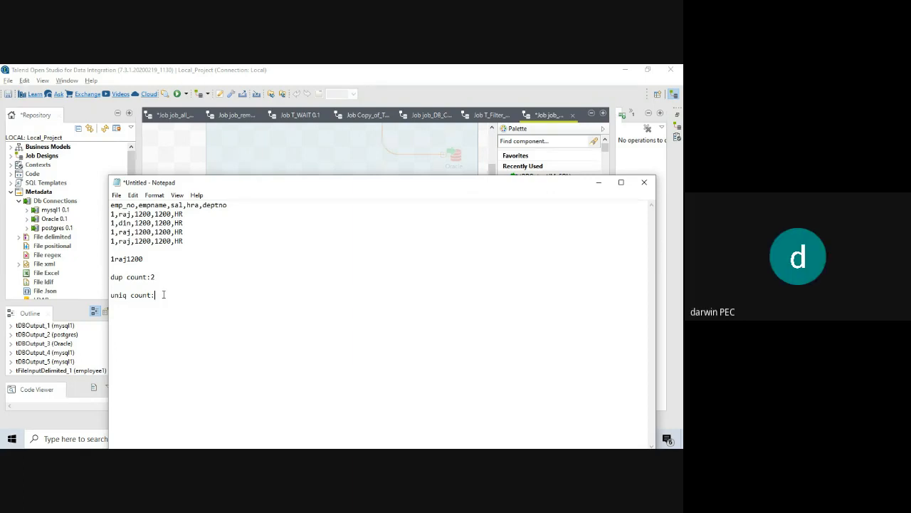
Compare the din row's key values and enter a unique count of 2.
drag(111, 223, 152, 223)
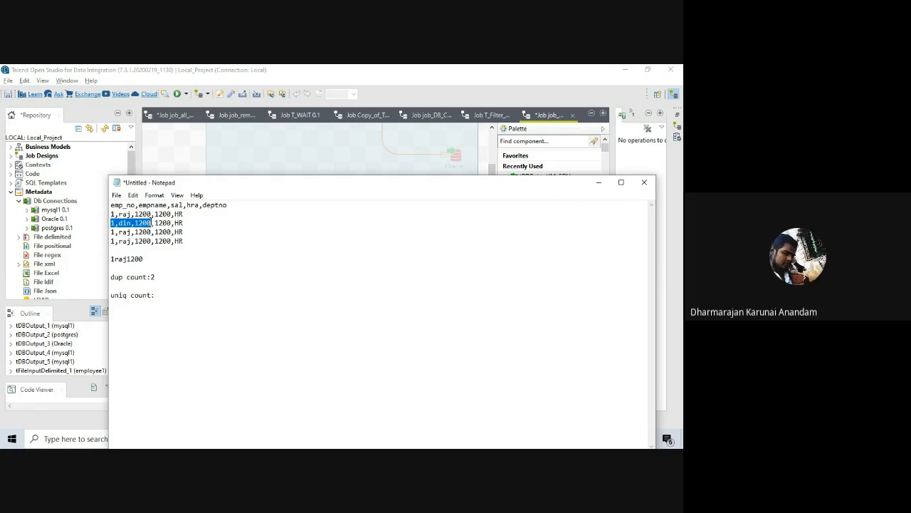
click(150, 223)
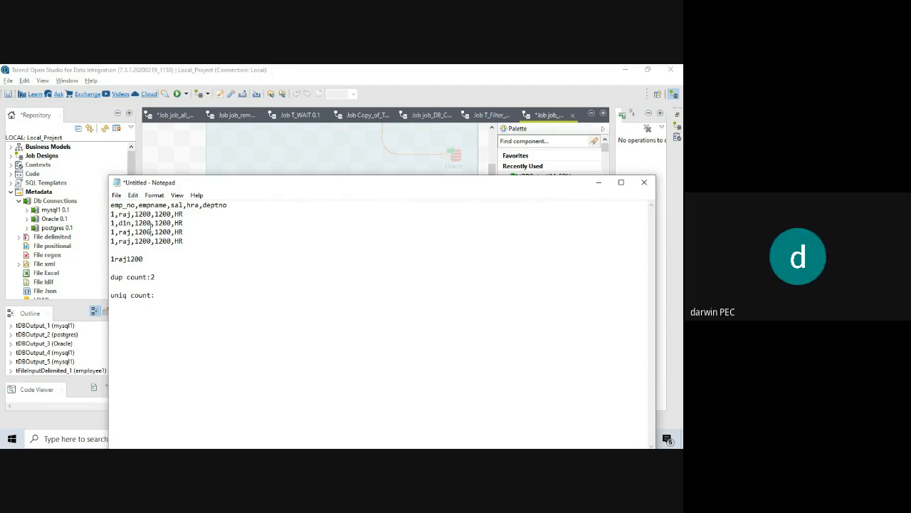
drag(150, 223, 111, 224)
click(161, 293)
drag(160, 294, 111, 295)
click(167, 295)
text(2)
drag(158, 294, 111, 278)
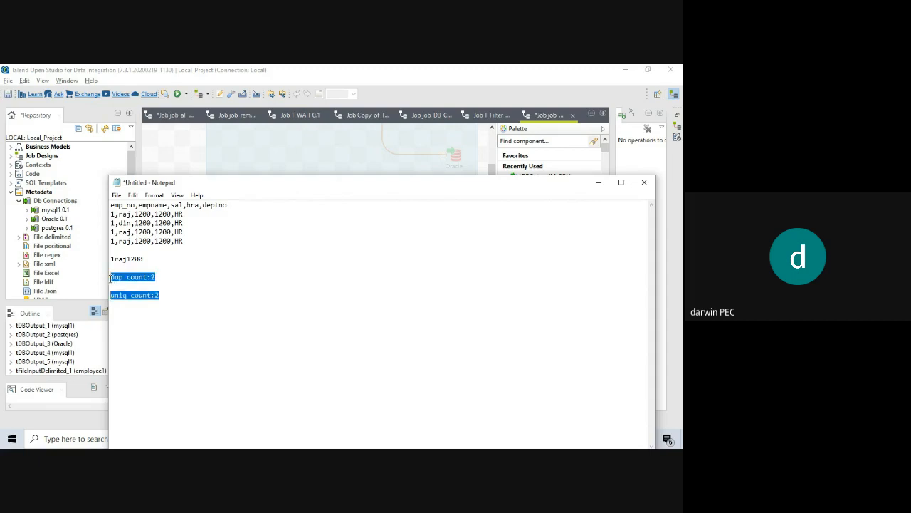
click(165, 293)
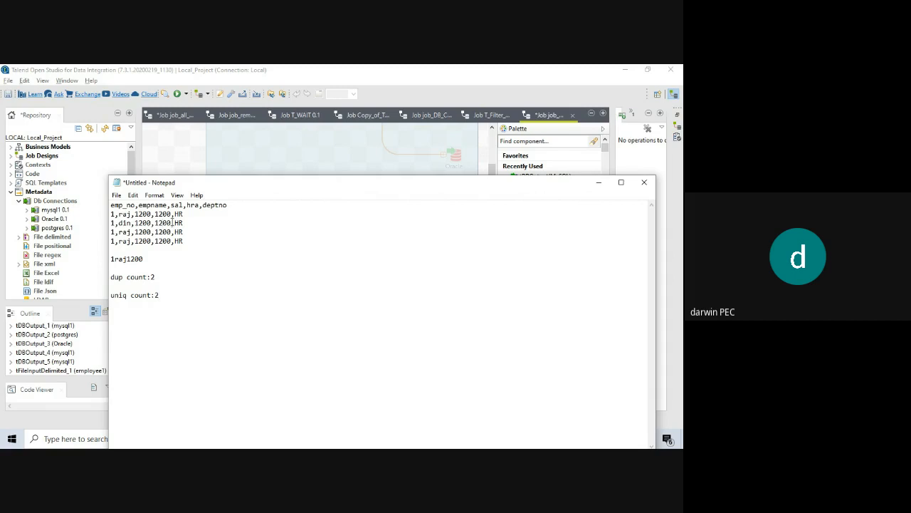
Change the din row's hra to 1800 and clear both count values.
key(BackSpace)
text(8)
drag(111, 204, 198, 205)
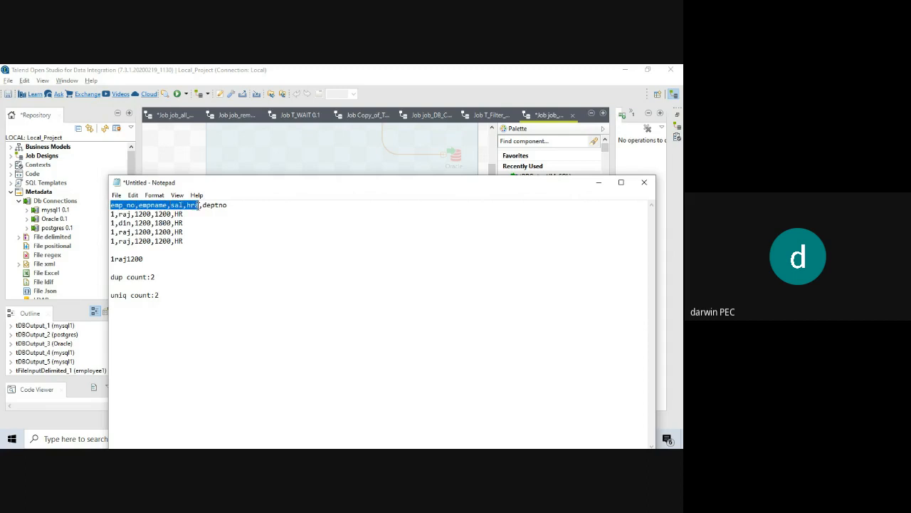
click(163, 276)
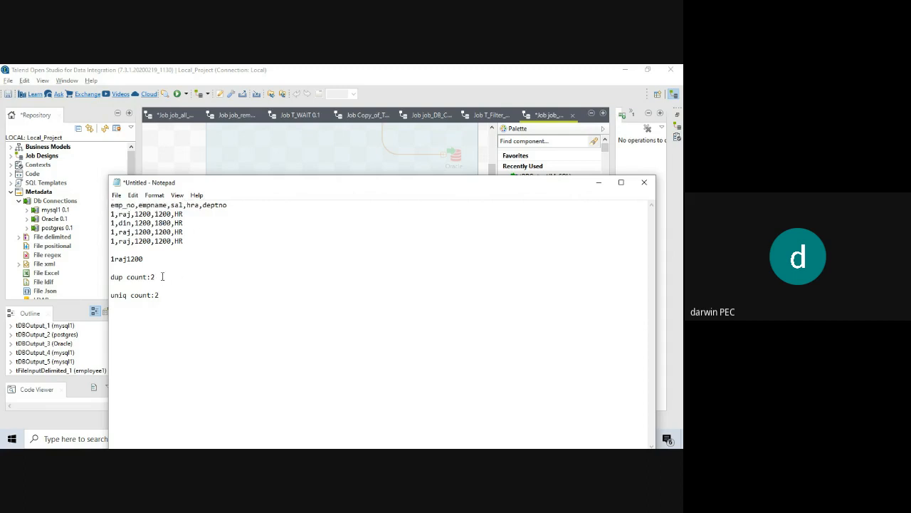
key(BackSpace)
click(164, 294)
key(BackSpace)
Re-enter 2 for both the dup count and the uniq count.
drag(151, 277, 110, 277)
drag(171, 295, 111, 295)
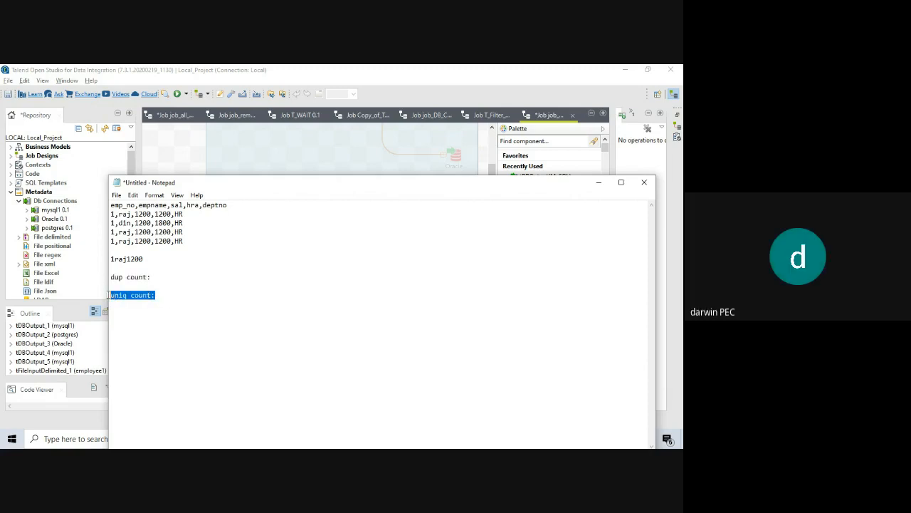
click(171, 292)
click(159, 273)
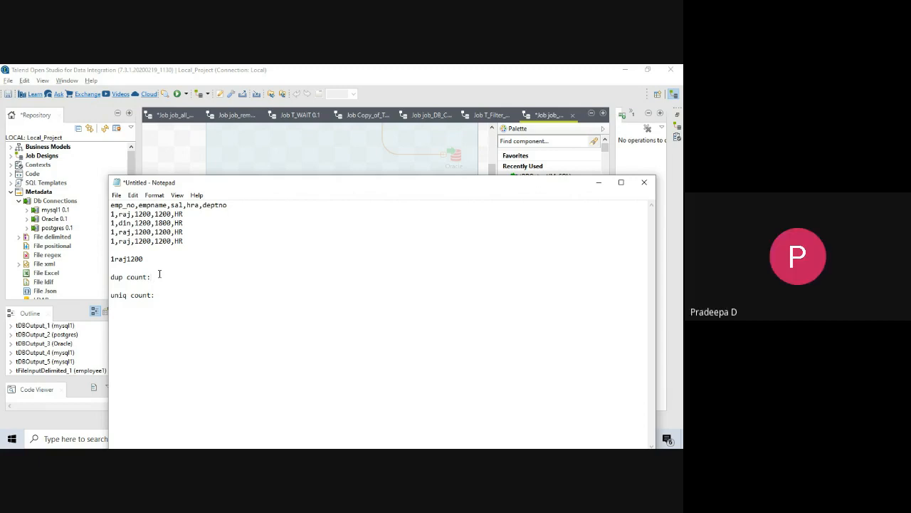
text(2)
click(166, 295)
text(2)
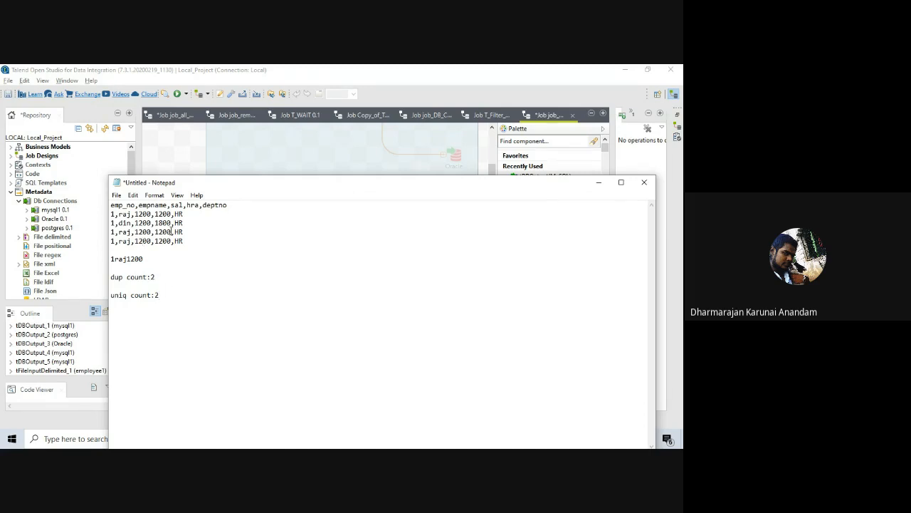
Change the last raj row's salary to 1300 and clear both counts again.
key(BackSpace)
text(3)
click(166, 277)
key(BackSpace)
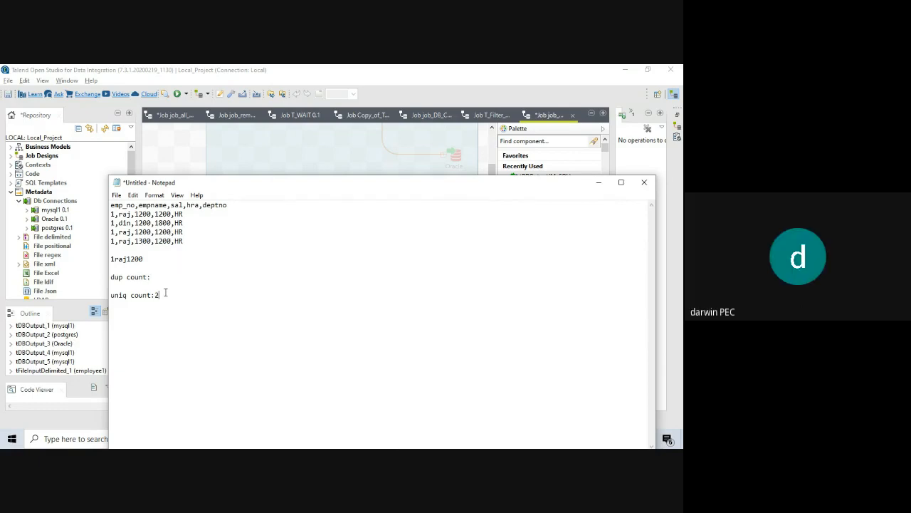
key(BackSpace)
drag(135, 205, 110, 205)
drag(137, 205, 184, 205)
click(172, 205)
click(163, 278)
Compare the raj rows' key values and enter dup count 1 and uniq count 3.
drag(111, 214, 152, 216)
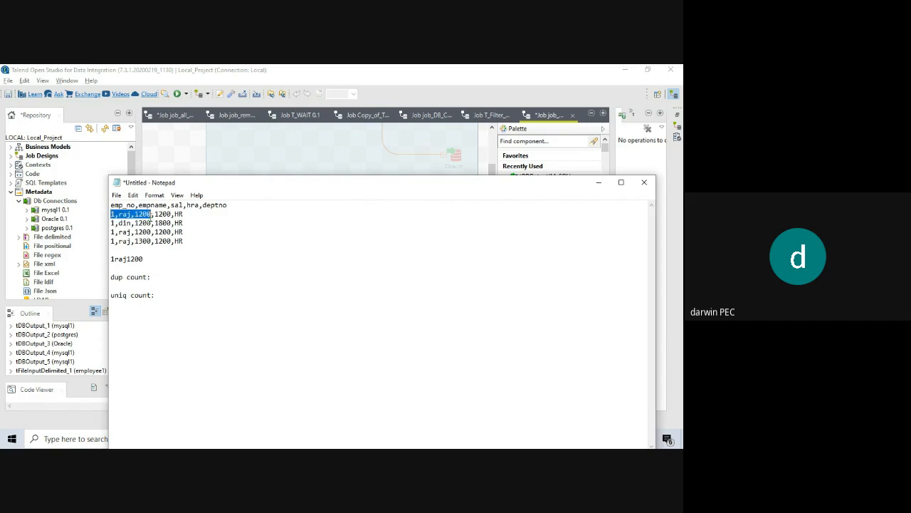
drag(151, 232, 110, 232)
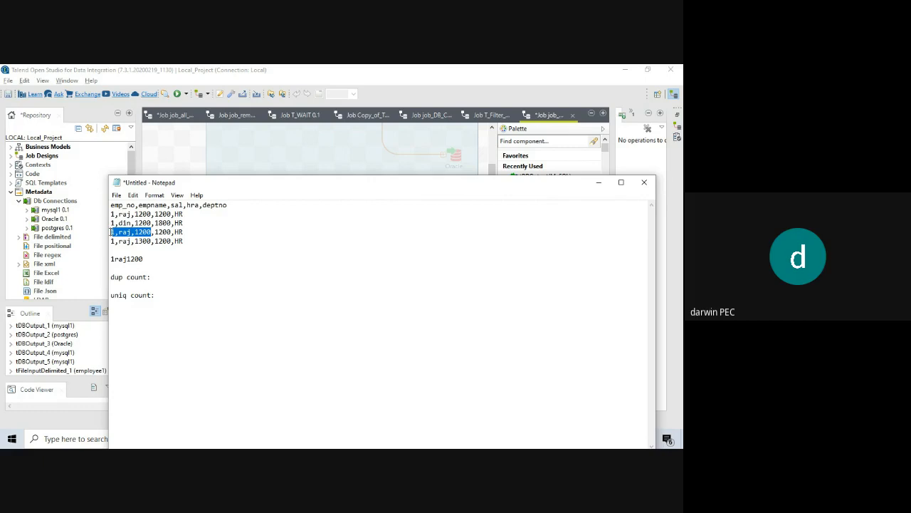
click(166, 274)
text(1)
click(165, 295)
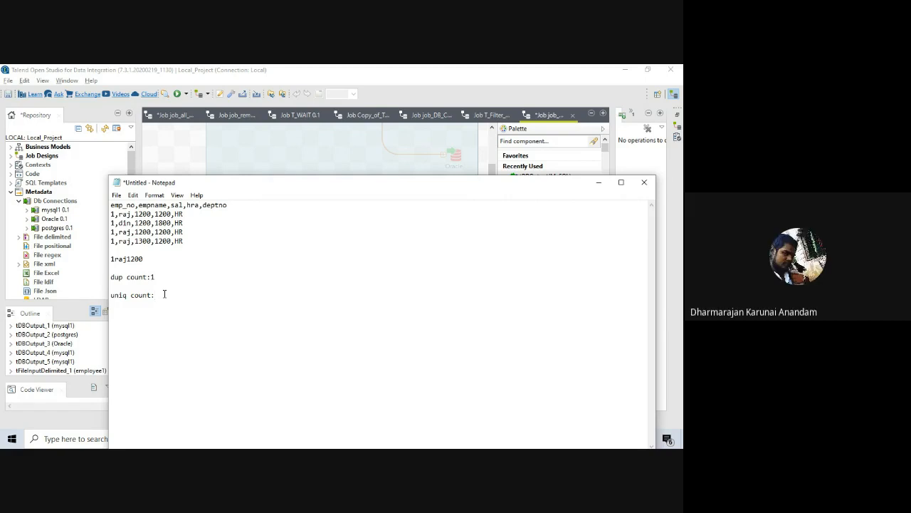
text(3)
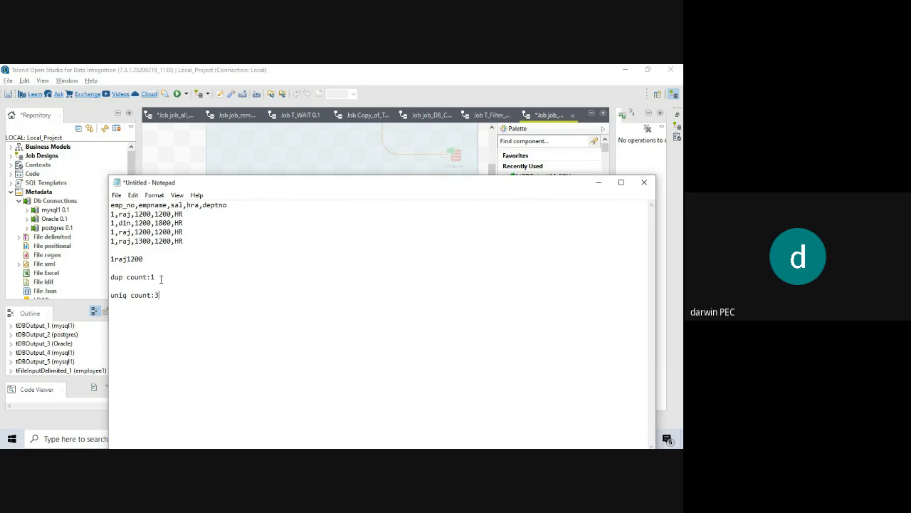
Retype dup count 1 and uniq count 3, then minimize Notepad to return to Talend.
key(BackSpace)
click(163, 295)
key(BackSpace)
text(1)
double_click(135, 240)
click(159, 296)
text(3)
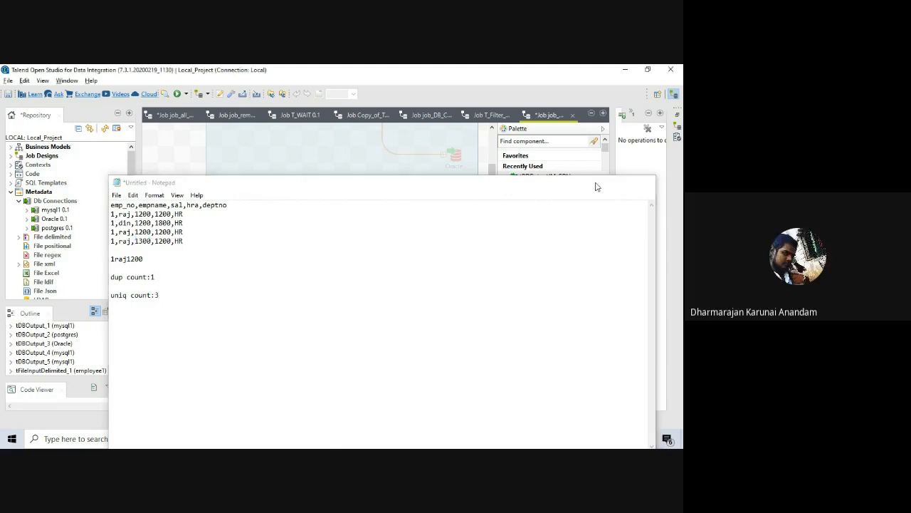
click(598, 182)
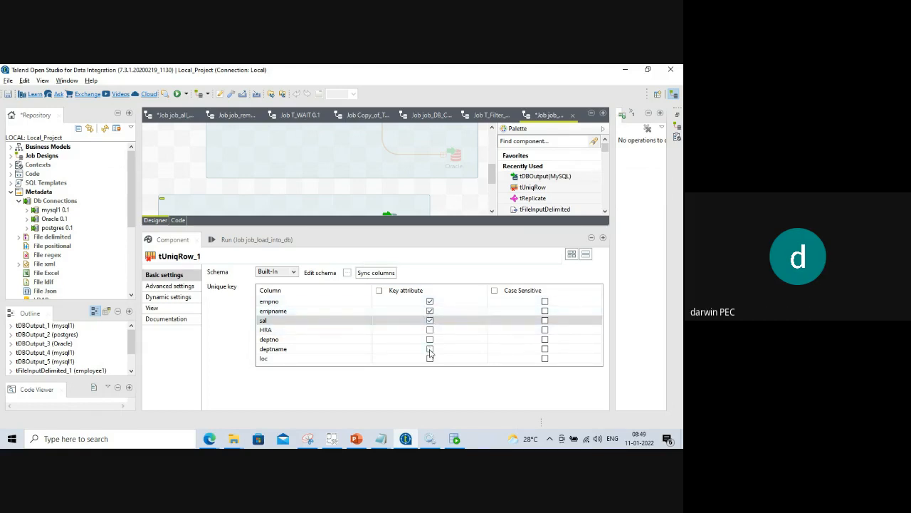
Set tUniqRow's key attributes to empno, empname, deptno and loc, unticking sal.
click(430, 321)
click(430, 358)
click(430, 312)
click(430, 358)
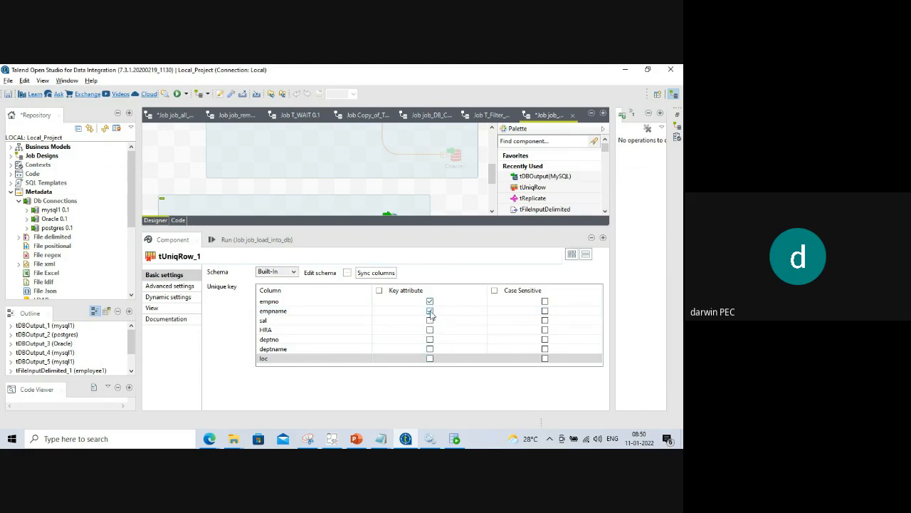
click(430, 313)
click(430, 311)
click(430, 320)
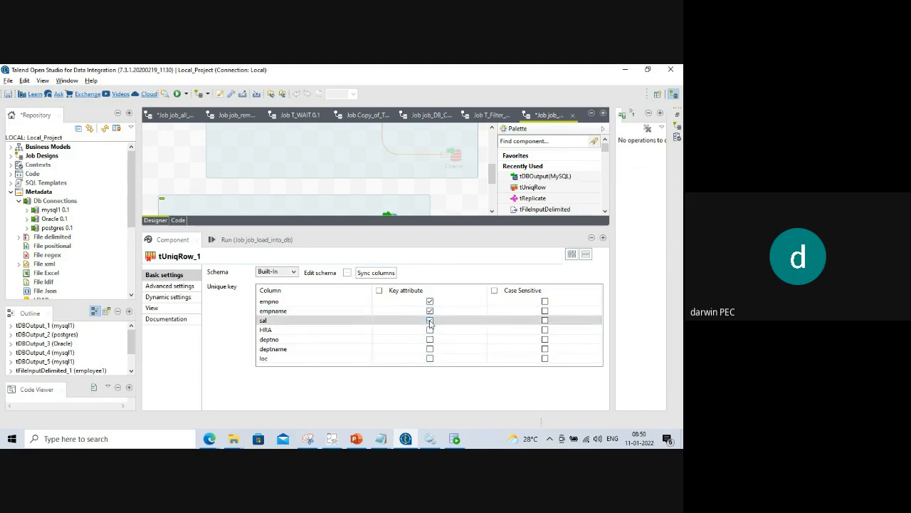
click(430, 358)
click(430, 358)
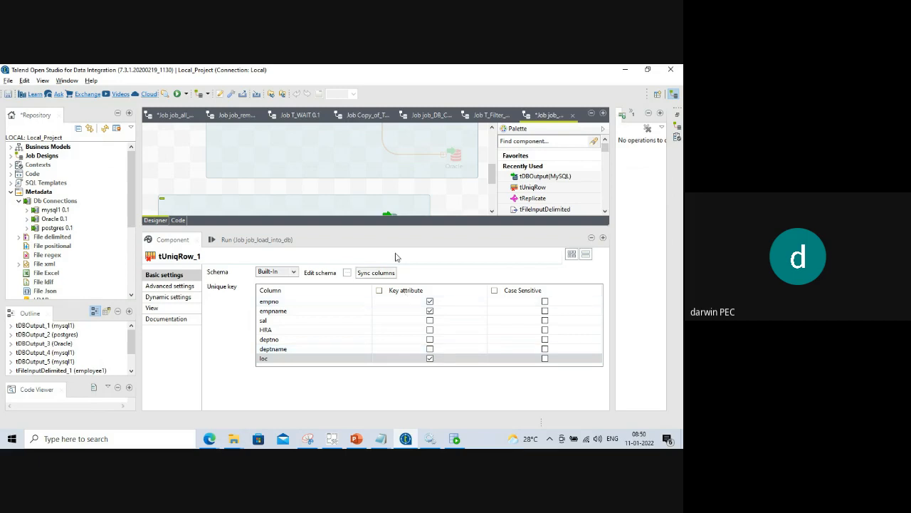
click(430, 338)
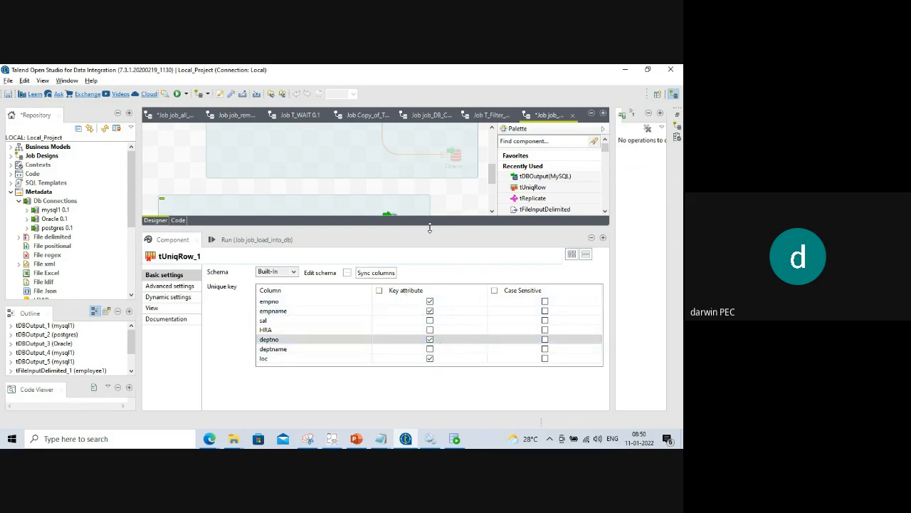
drag(430, 222, 436, 295)
Clear the previous console log and rerun job_load_into_db with the new key.
click(246, 304)
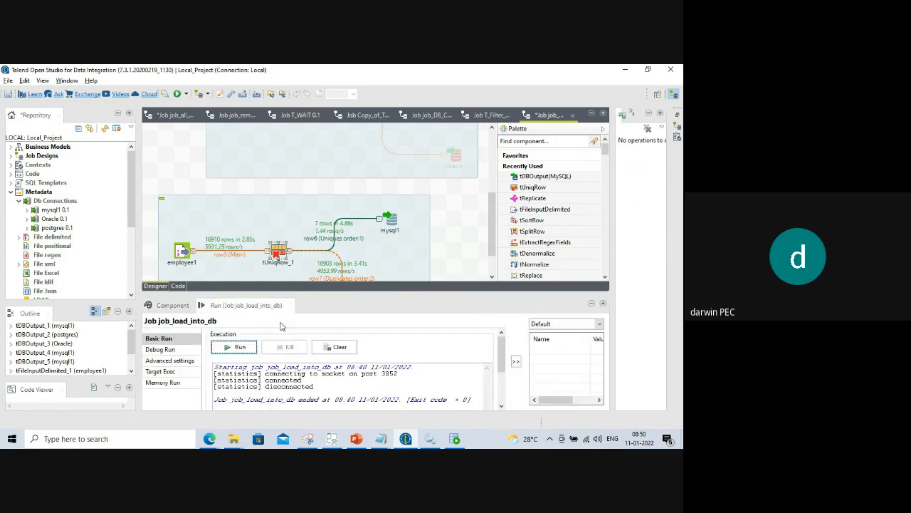
click(335, 346)
click(235, 347)
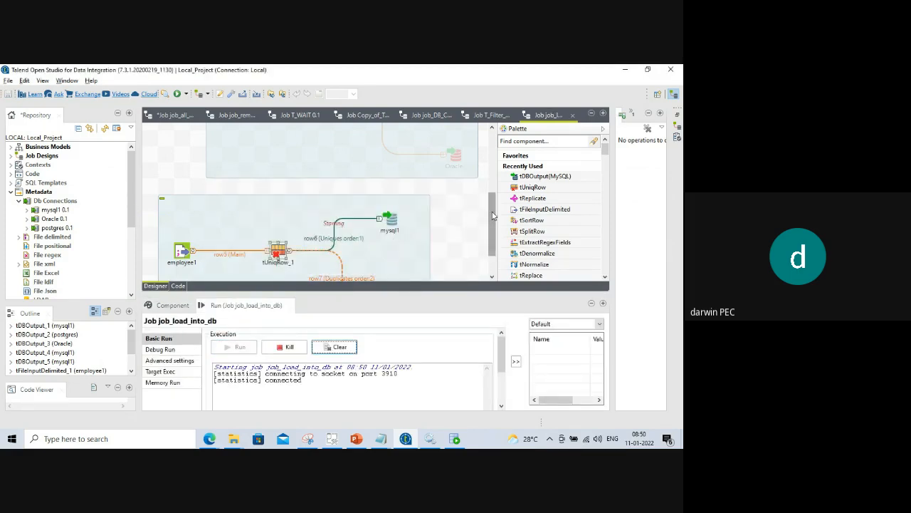
drag(490, 214, 490, 231)
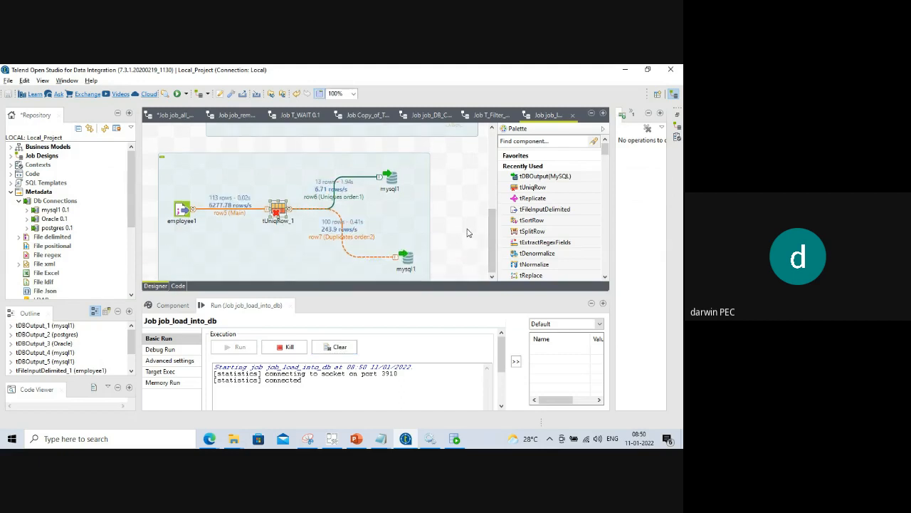
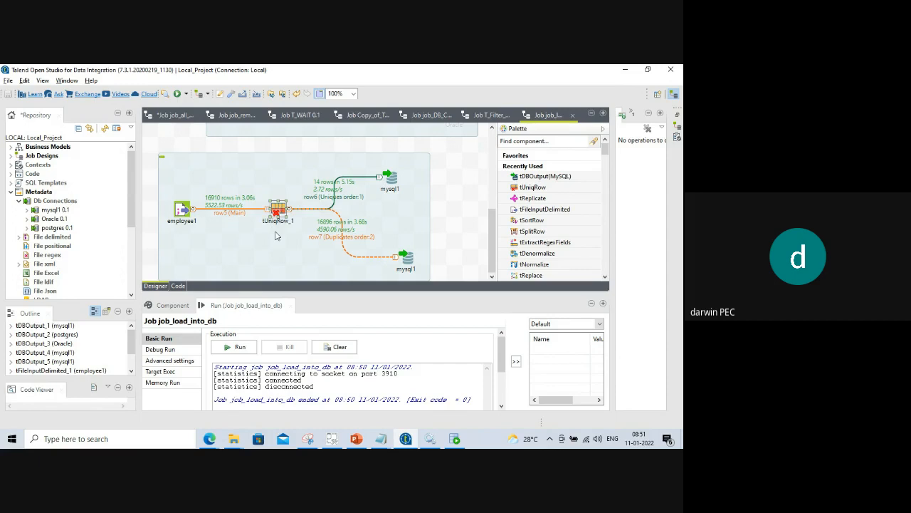
Show tUniqRow_1's settings and resize the panel to see all unique key columns, then review the slide.
click(172, 305)
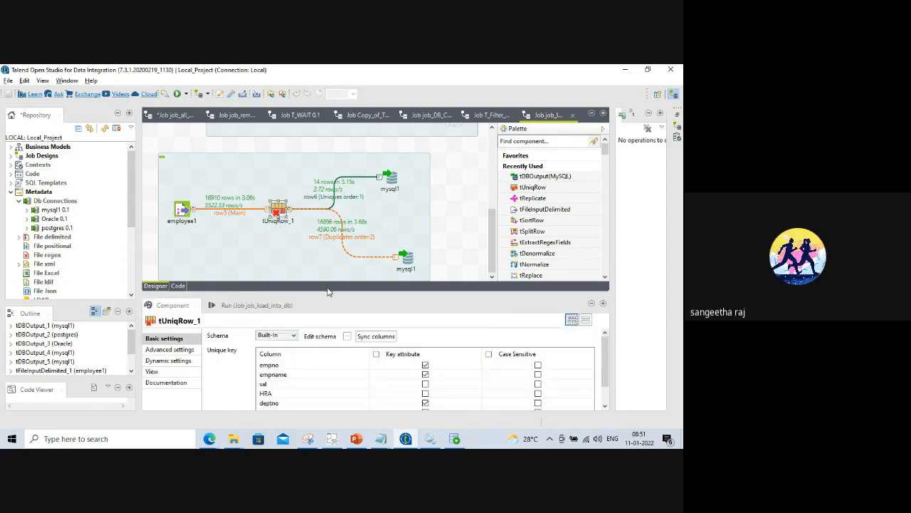
drag(326, 287, 326, 209)
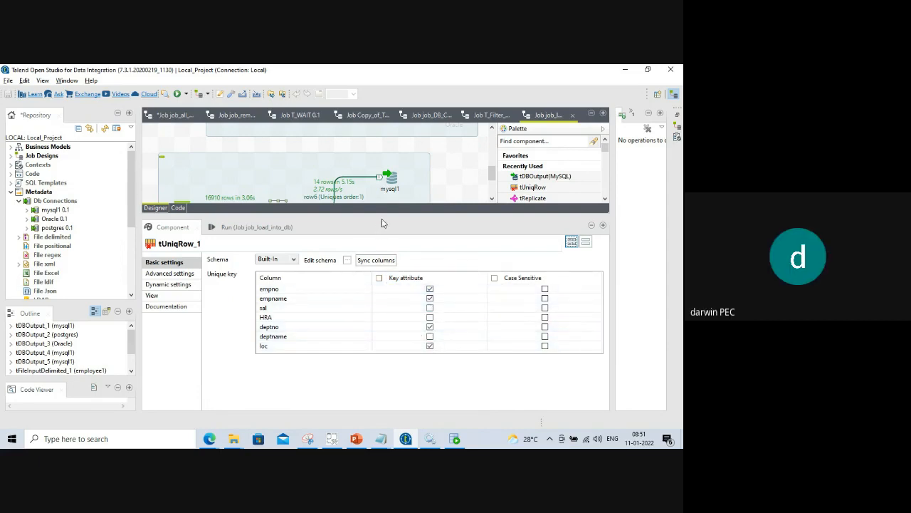
drag(387, 216, 387, 335)
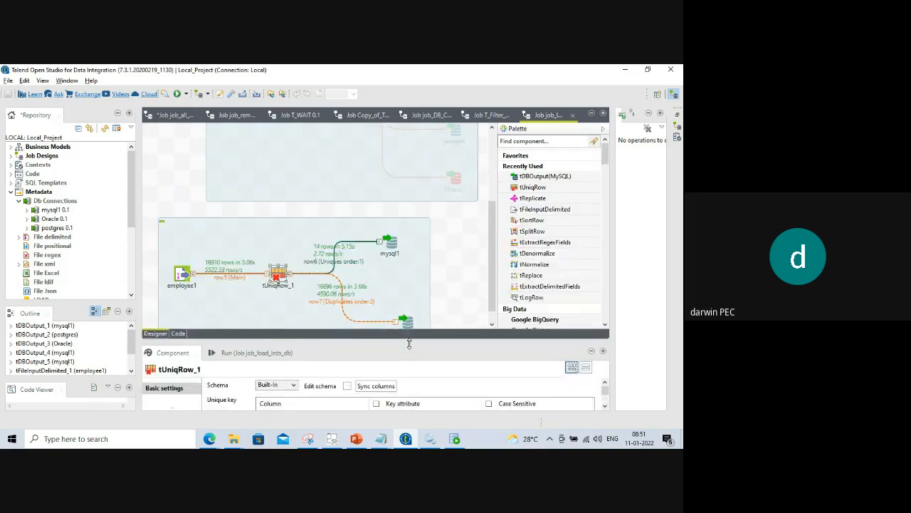
drag(492, 226, 492, 235)
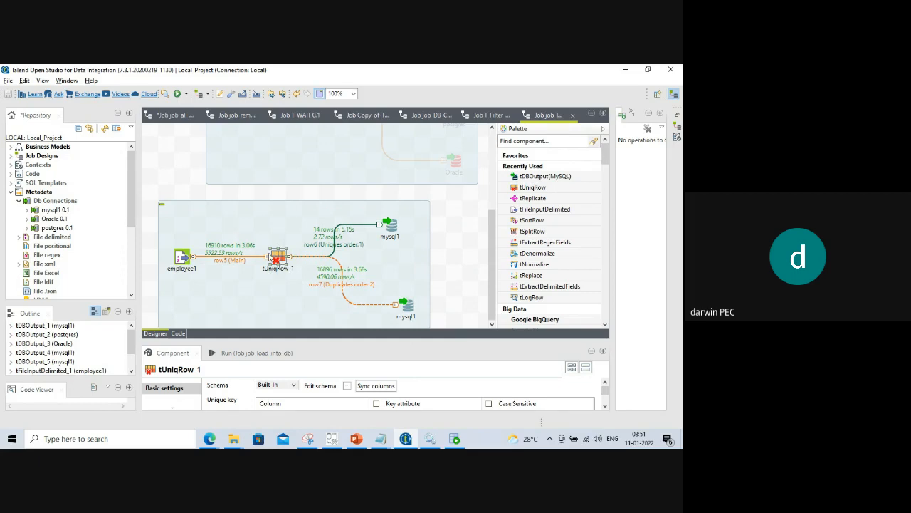
click(356, 438)
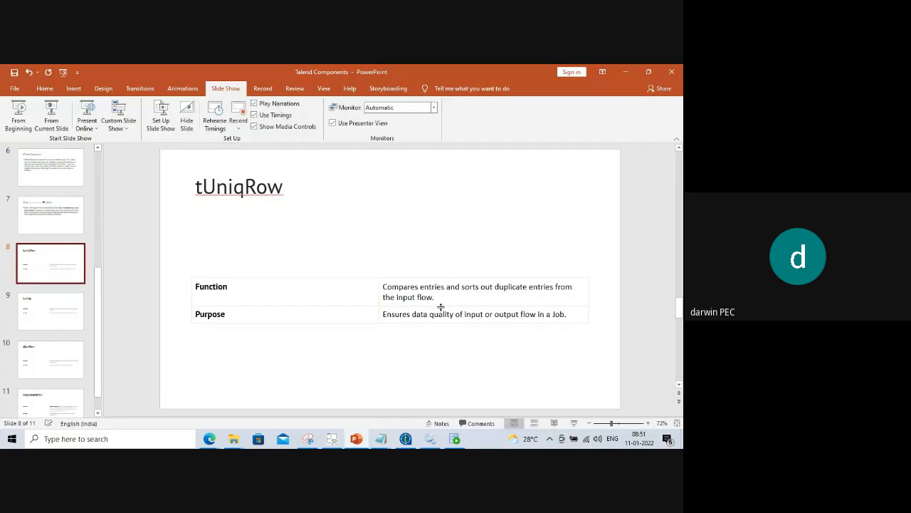
click(629, 72)
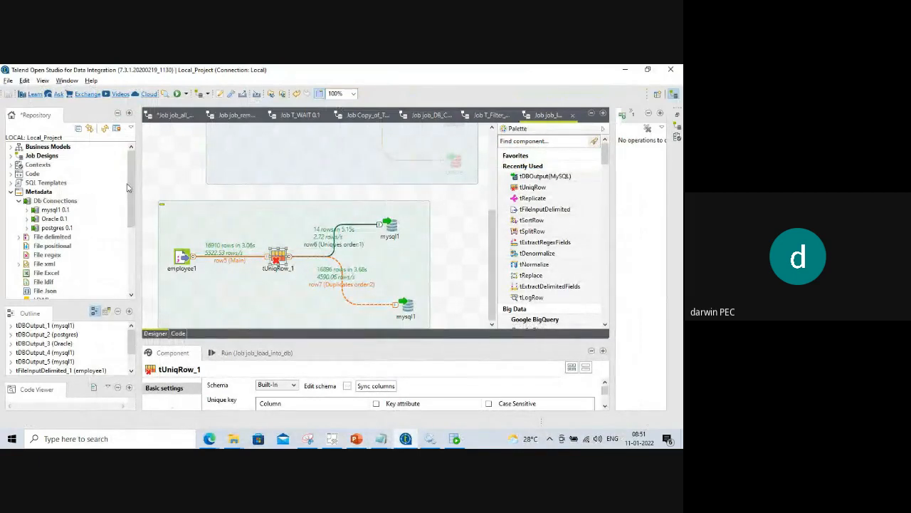
Expand Job Designs and the ETL_02_BATCH folder in the repository.
drag(132, 186, 133, 171)
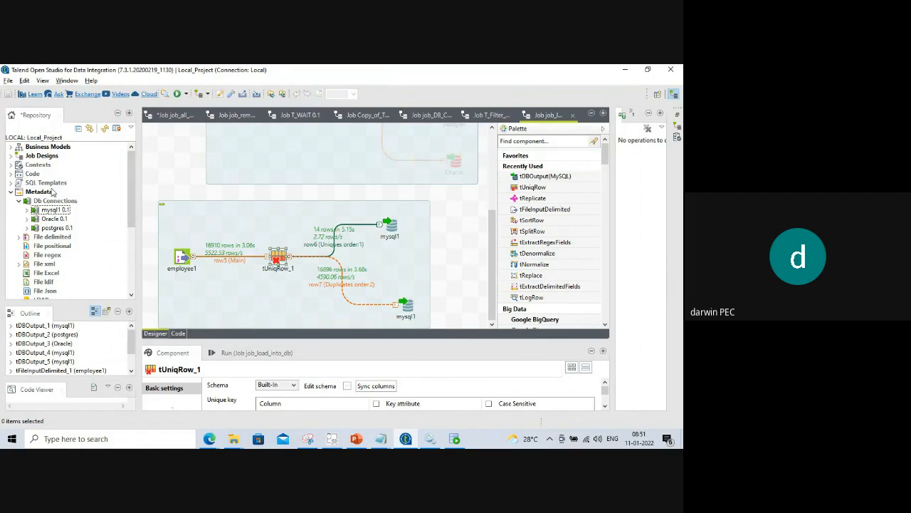
click(11, 156)
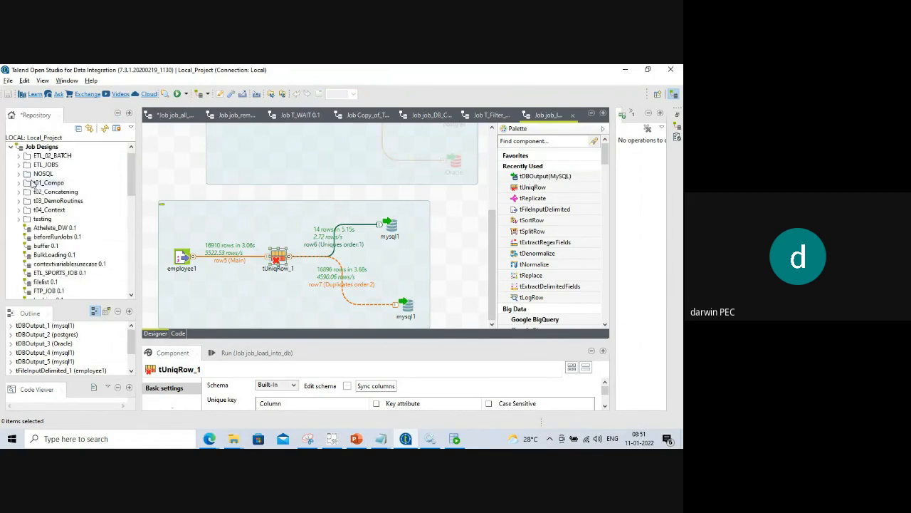
click(18, 156)
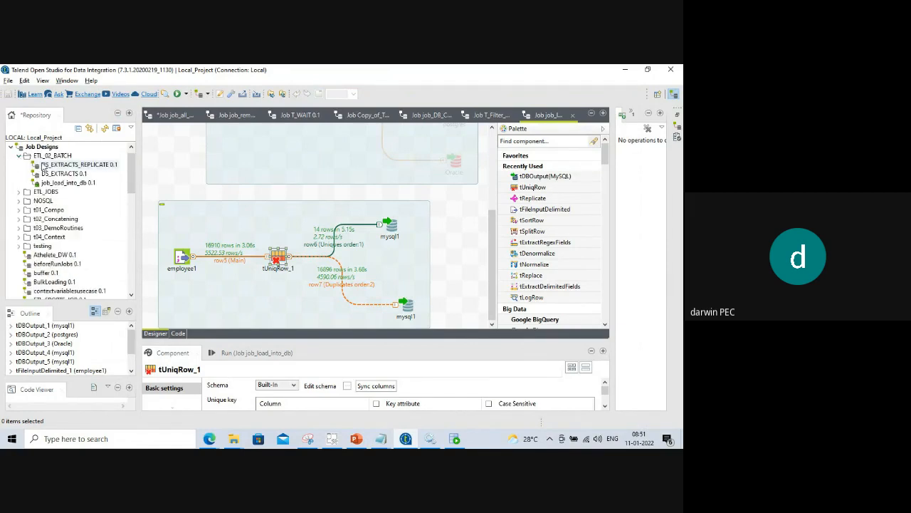
scroll(328, 219, up, 5)
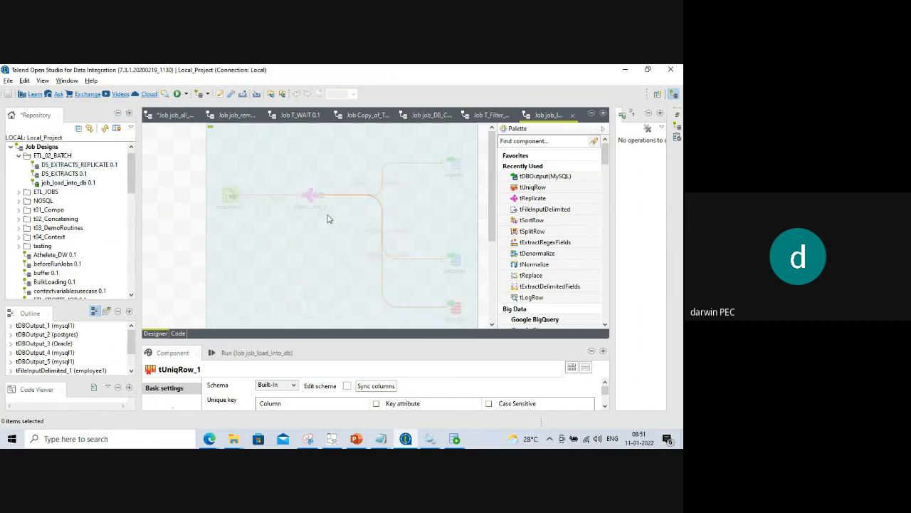
scroll(171, 188, down, 5)
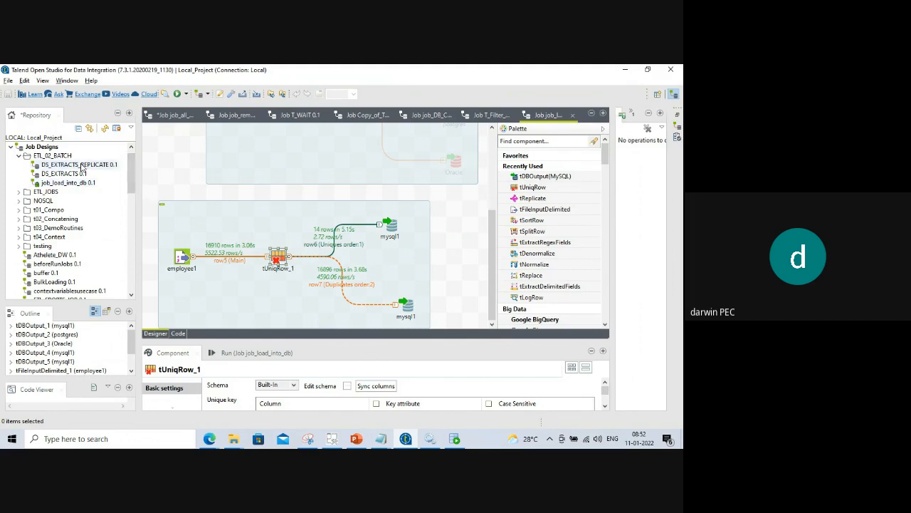
Duplicate job_load_into_db under the name job_Merge_all_files.
click(76, 185)
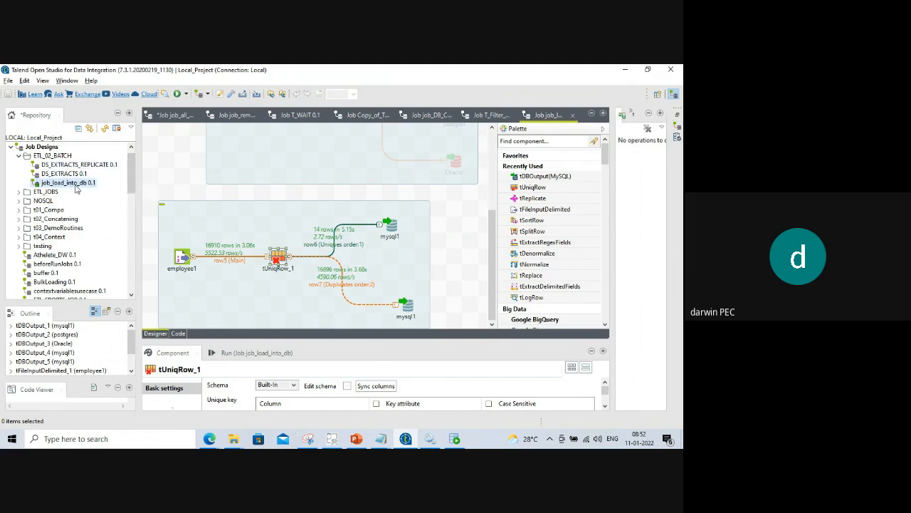
right_click(76, 187)
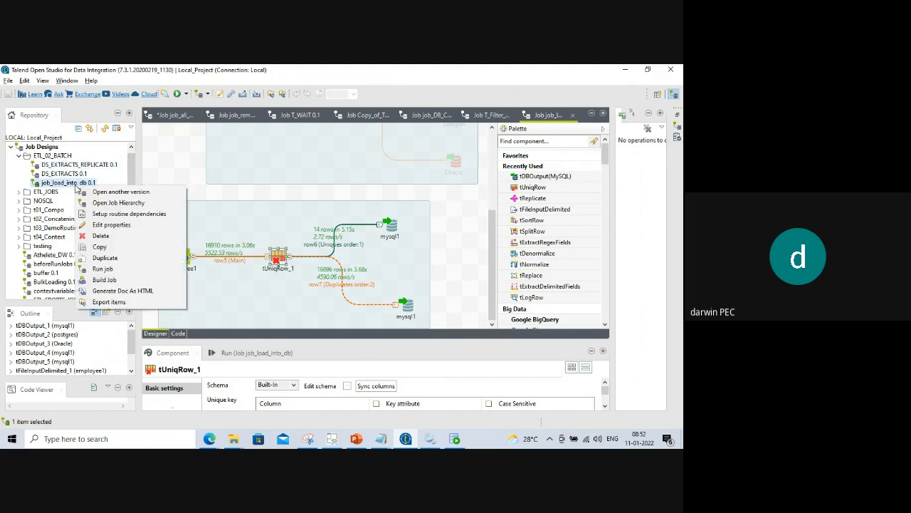
click(105, 259)
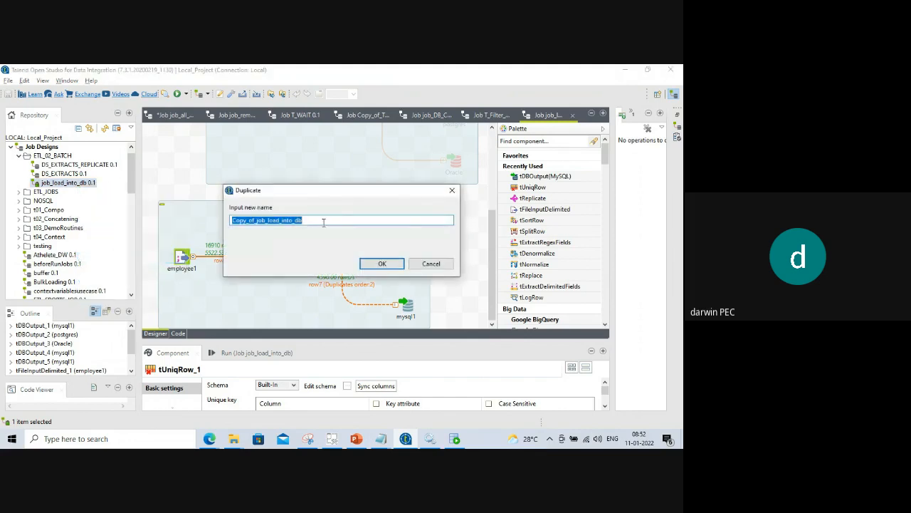
click(259, 220)
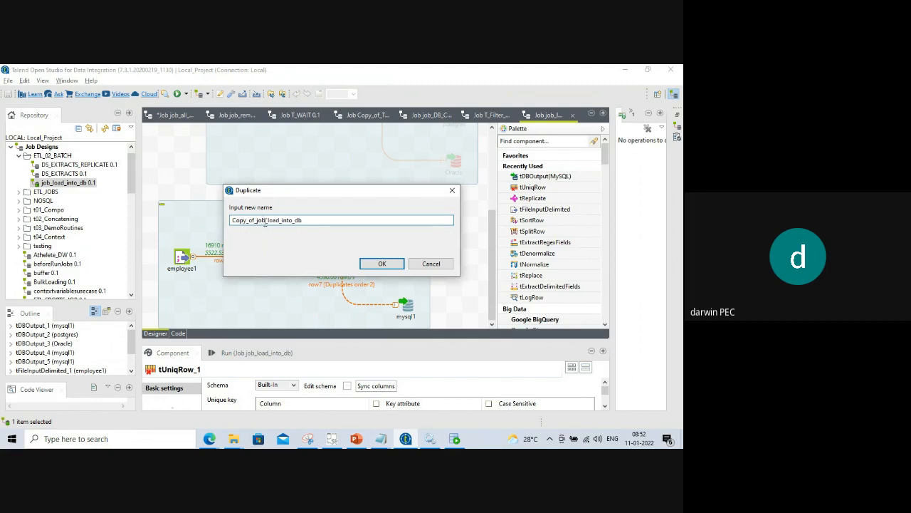
key(BackSpace)
key(BackSpace)
key(BackSpace)
key(BackSpace)
key(BackSpace)
key(BackSpace)
key(BackSpace)
key(BackSpace)
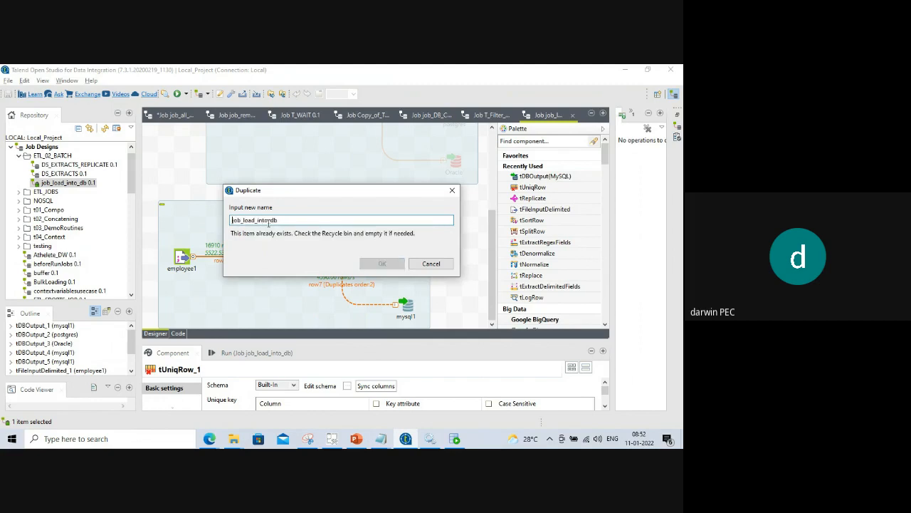
key(BackSpace)
key(BackSpace)
key(BackSpace)
key(BackSpace)
key(BackSpace)
key(BackSpace)
key(BackSpace)
key(BackSpace)
key(BackSpace)
key(BackSpace)
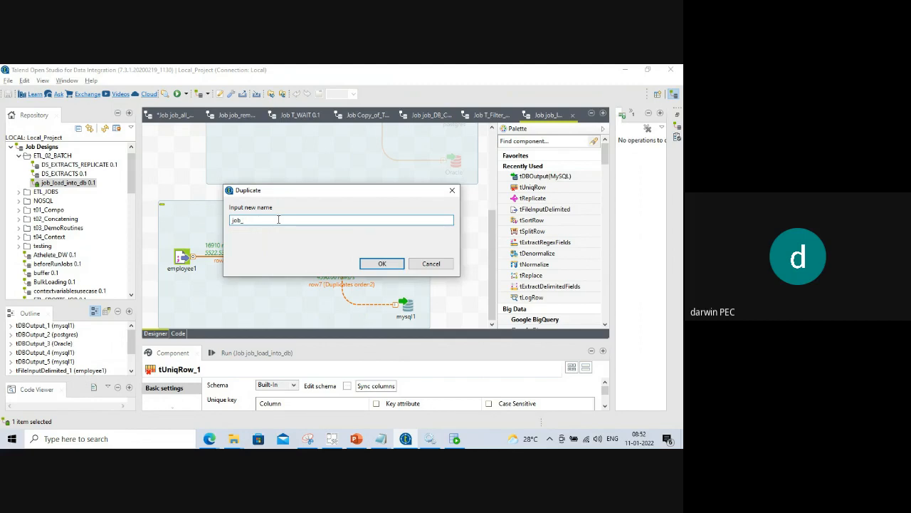
text(Merge_all_files)
click(378, 262)
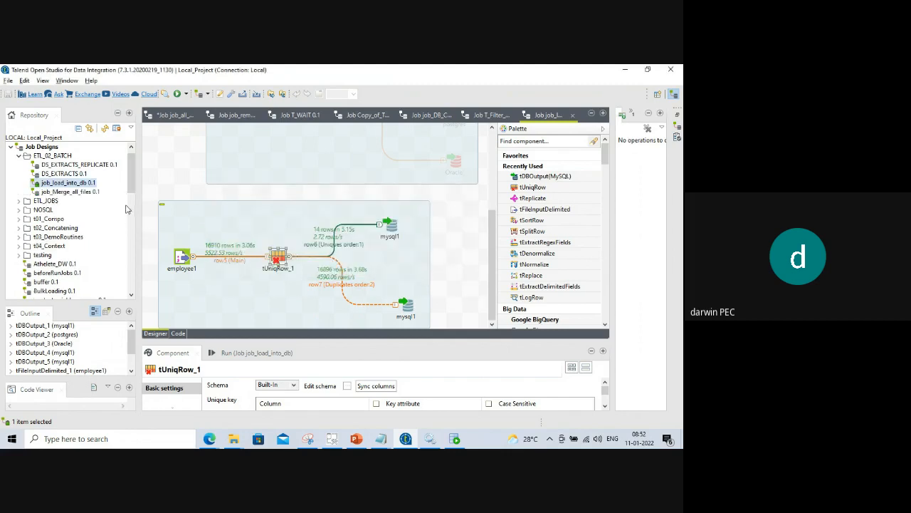
Delete the employee1-to-tReplicate subjob and resize the repository and settings panels.
drag(143, 216, 148, 217)
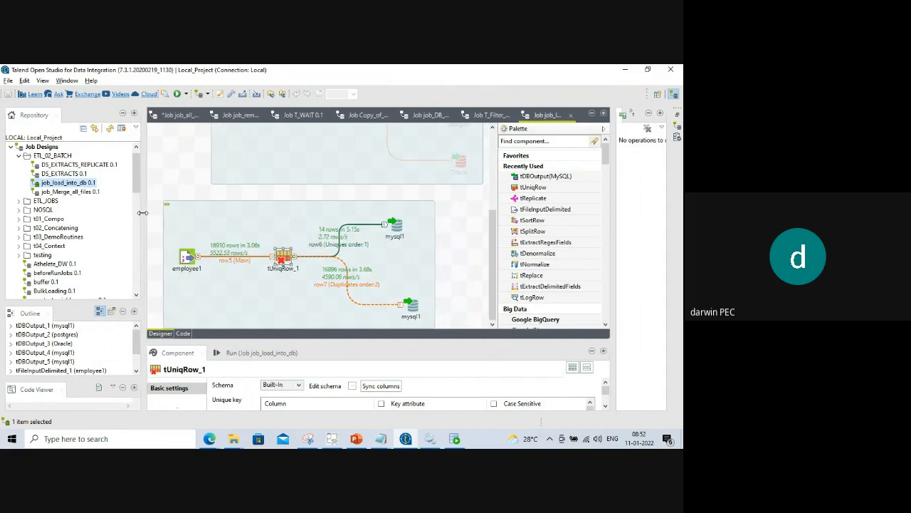
scroll(276, 223, up, 3)
click(291, 164)
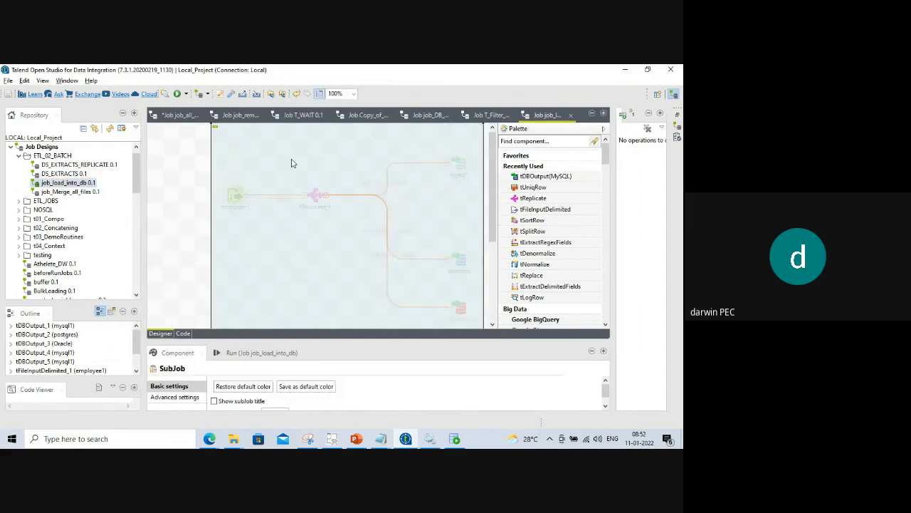
key(Delete)
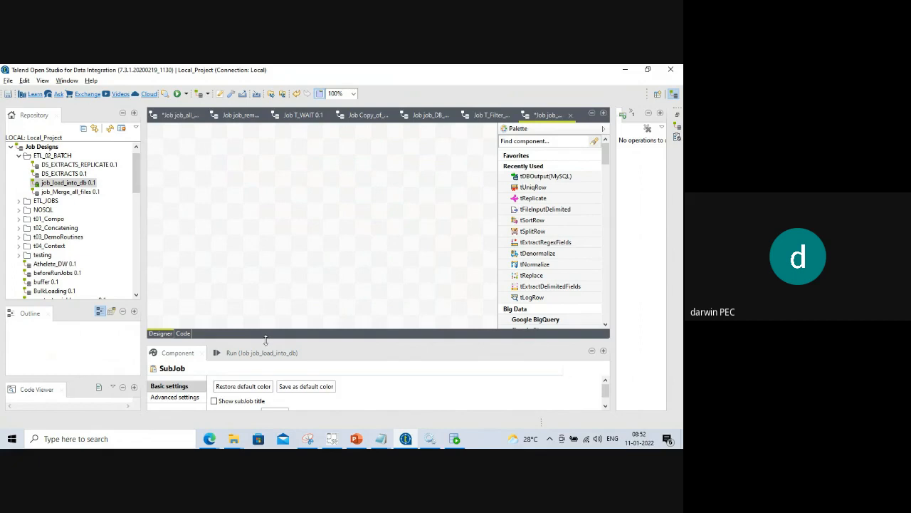
drag(143, 242, 120, 249)
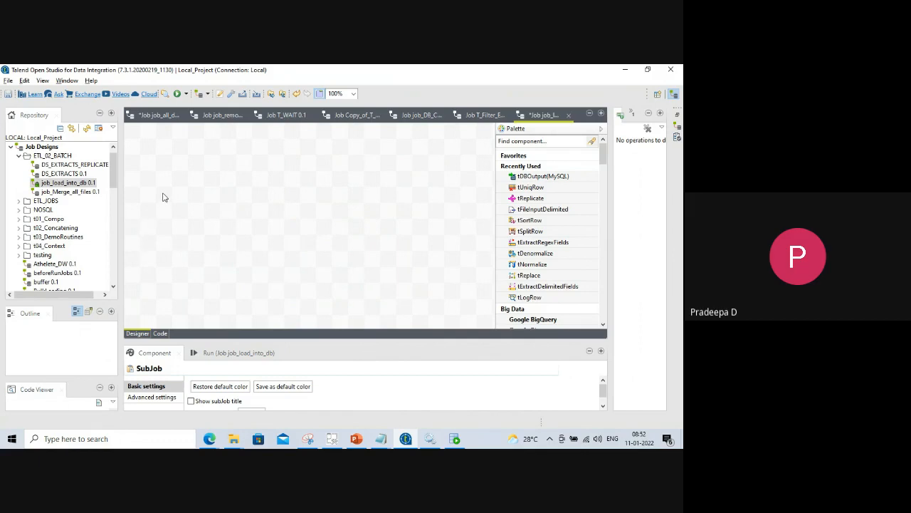
drag(305, 344, 308, 330)
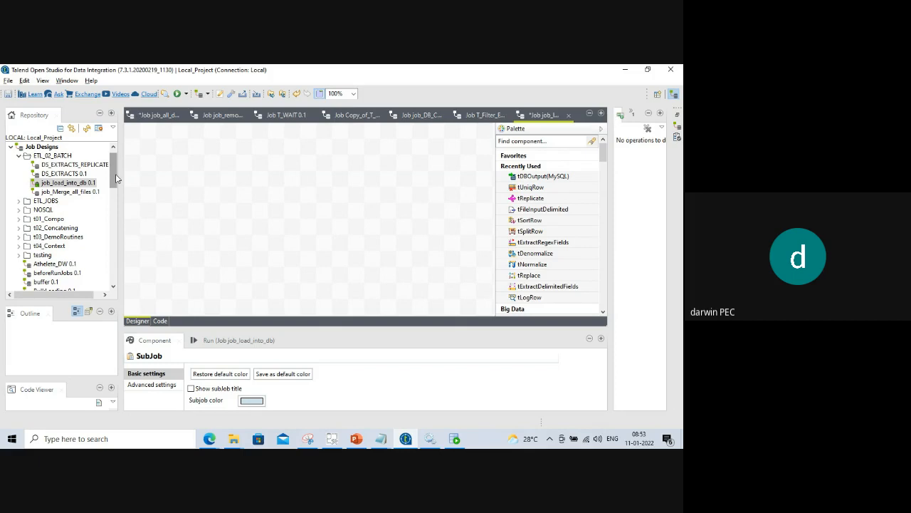
drag(116, 178, 114, 250)
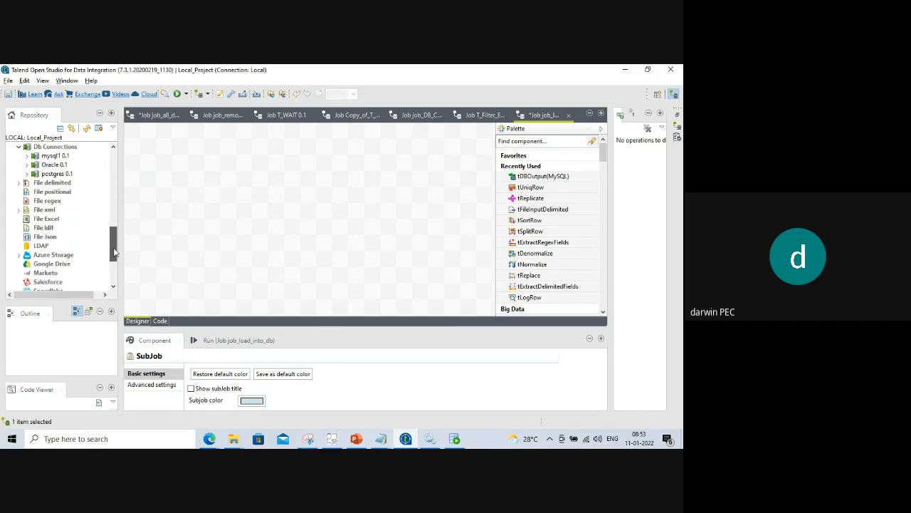
Drop the employee1 metadata from ETL_02 onto the canvas as a tFileInputDelimited input.
click(19, 182)
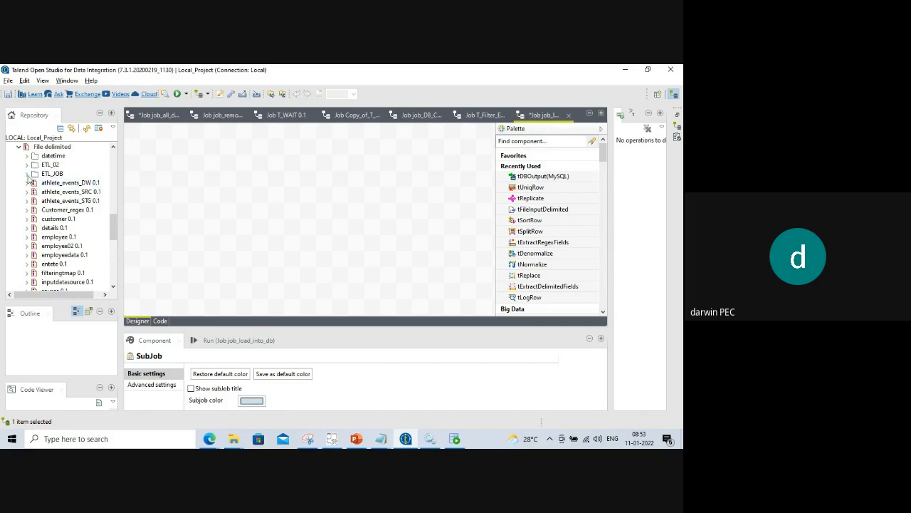
click(26, 164)
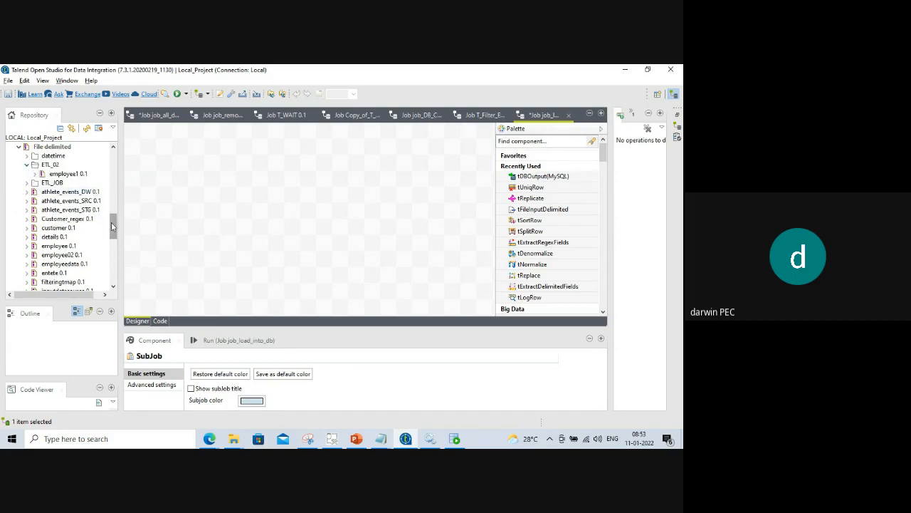
scroll(106, 226, up, 2)
drag(68, 219, 208, 168)
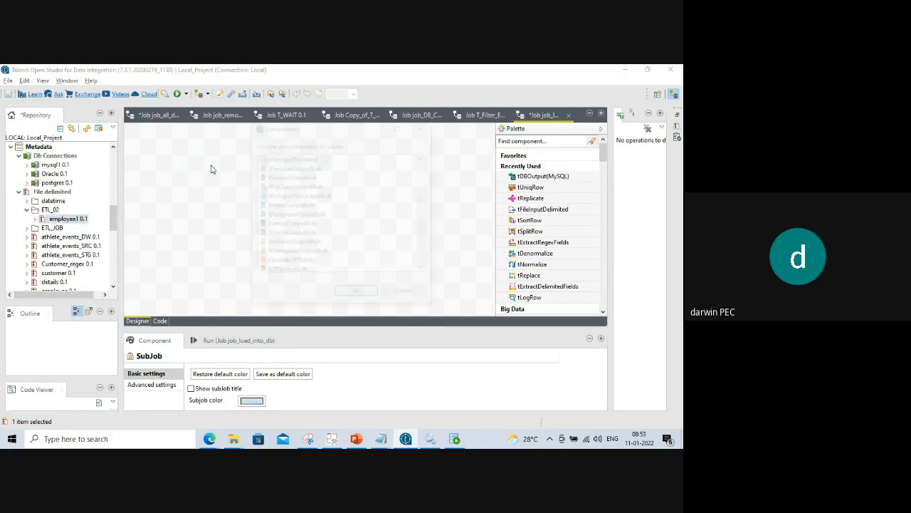
click(356, 294)
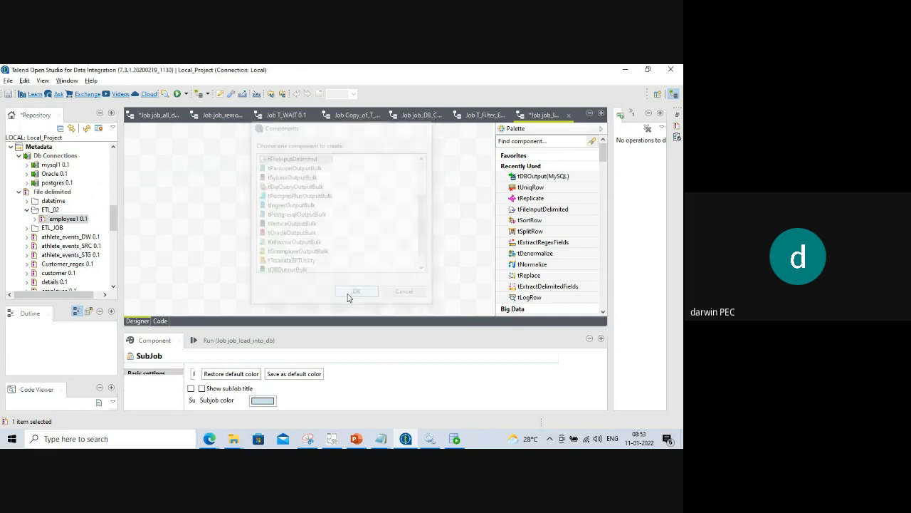
Paste a second employee1 input, align both on the left, then delete the duplicate.
click(209, 168)
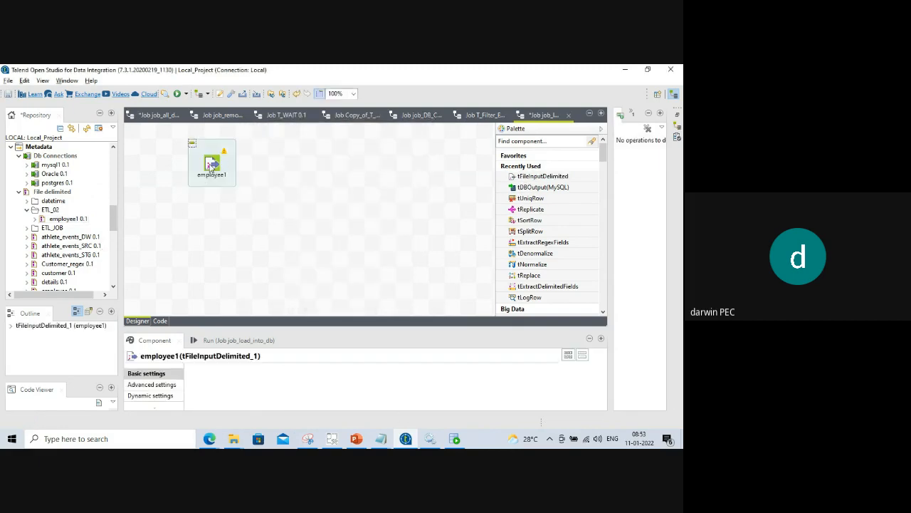
click(178, 240)
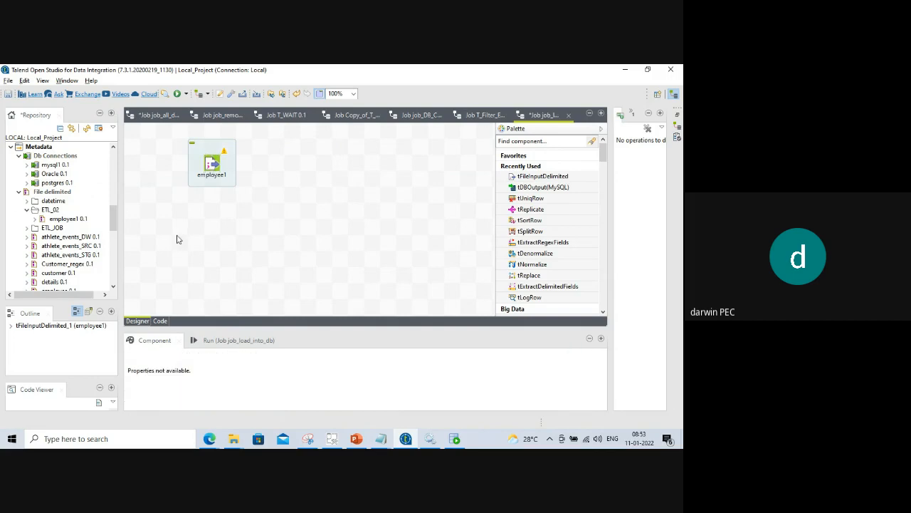
key(ctrl+v)
drag(262, 276, 164, 260)
drag(218, 162, 170, 163)
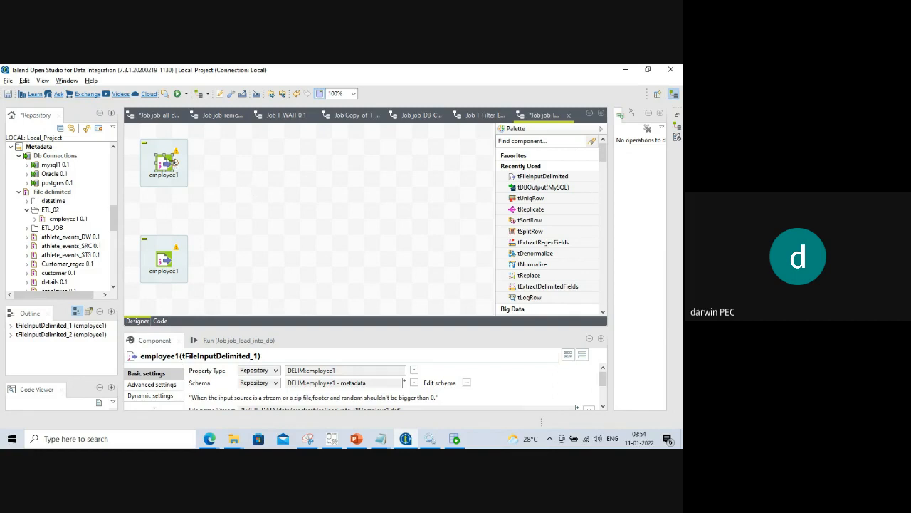
click(169, 265)
key(Delete)
In load_into_DB, paste a copy of employe1, then delete that copy.
mouse_move(233, 439)
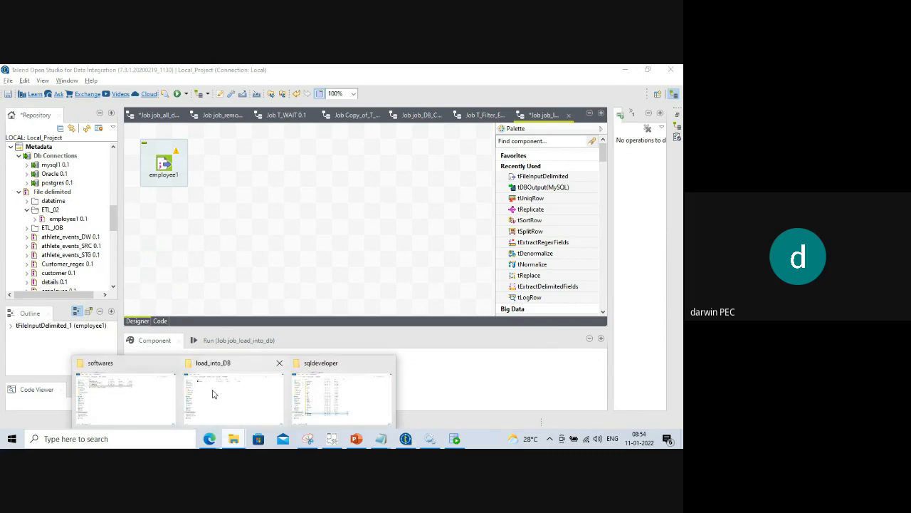
click(221, 392)
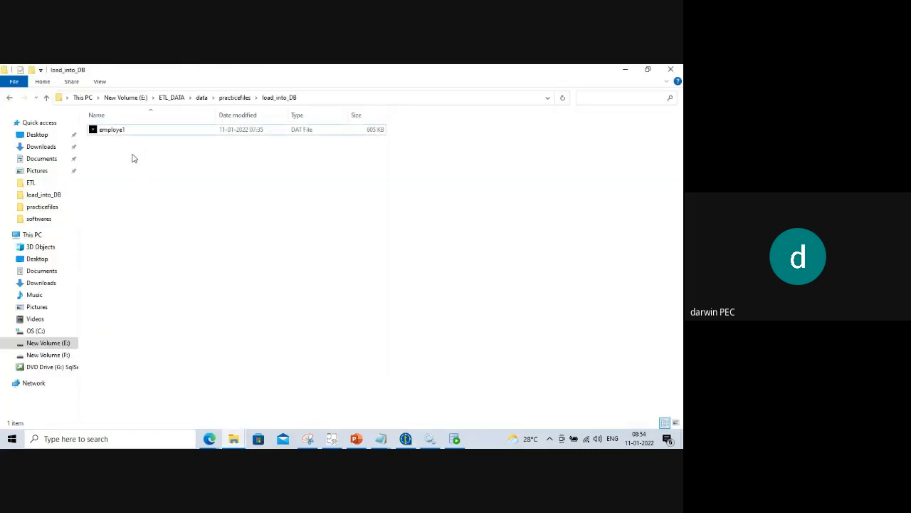
right_click(124, 131)
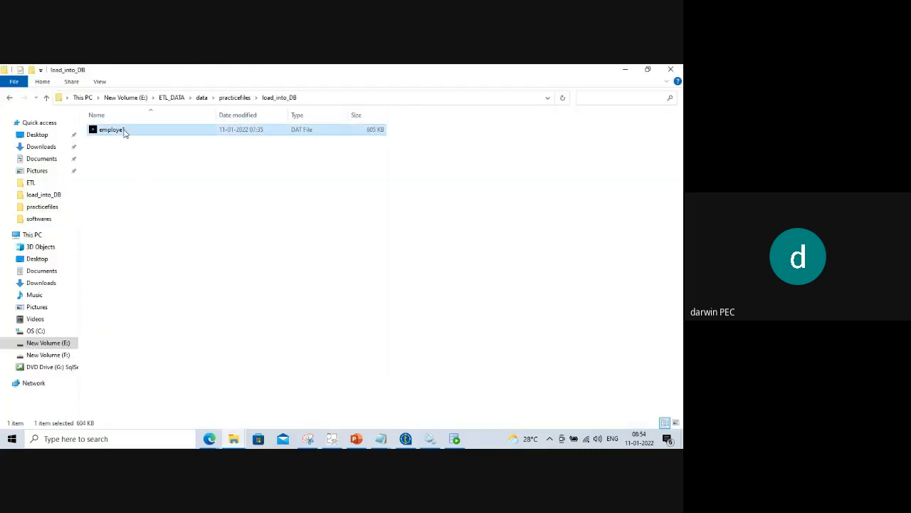
click(148, 323)
right_click(143, 197)
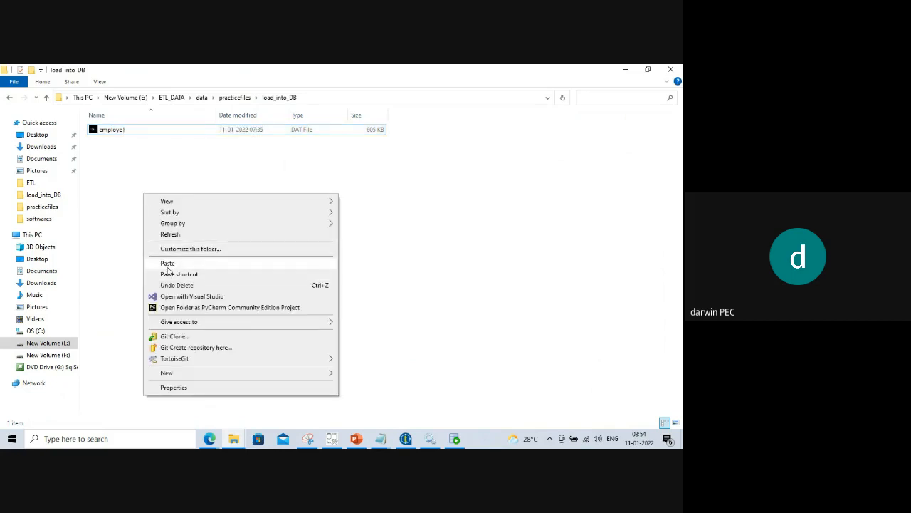
click(166, 265)
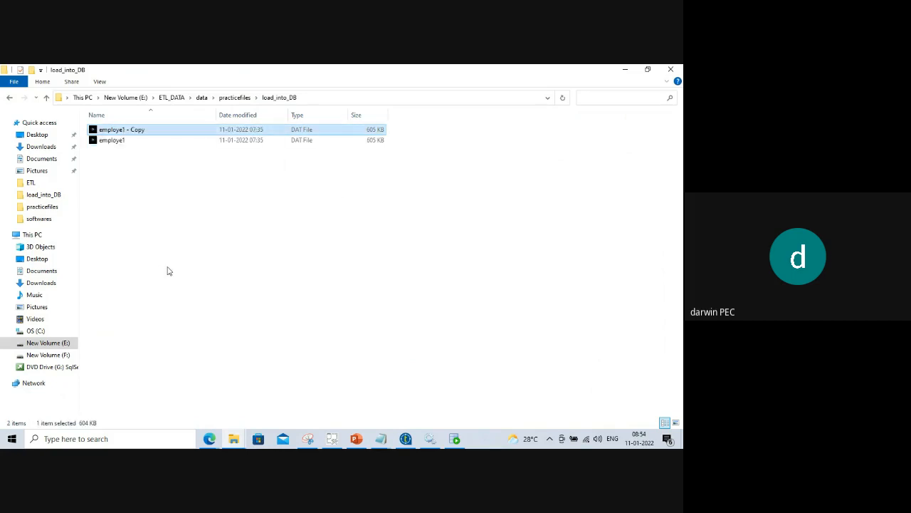
right_click(141, 131)
click(171, 348)
Copy employe1 again, rename the new copy to employe2, and return to Talend.
click(108, 135)
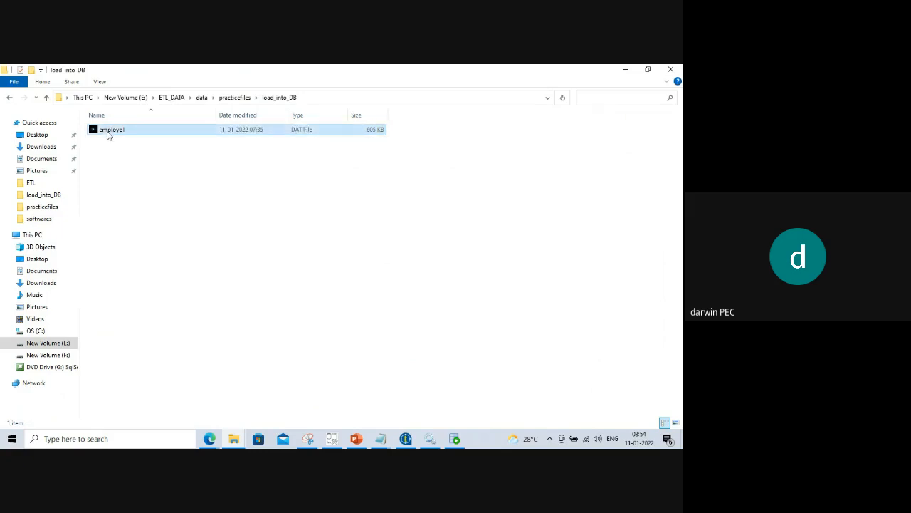
right_click(108, 135)
click(139, 325)
right_click(132, 205)
click(159, 276)
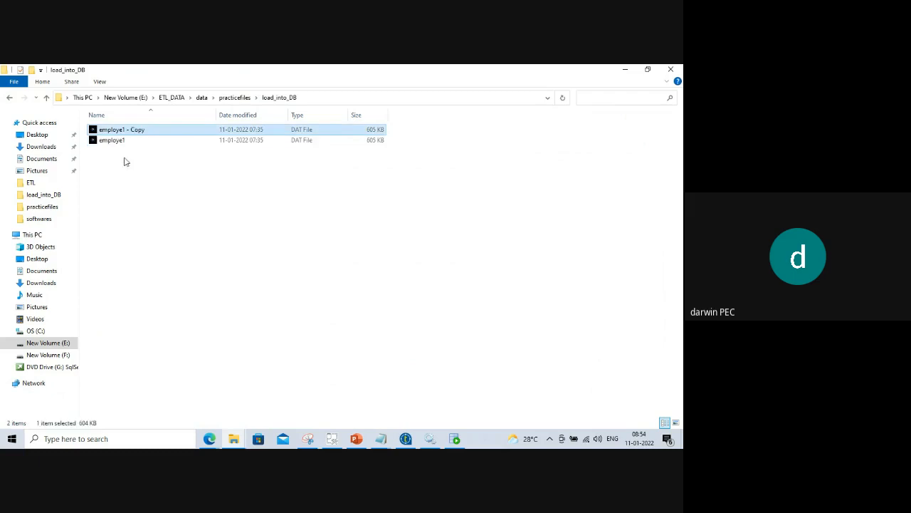
right_click(144, 130)
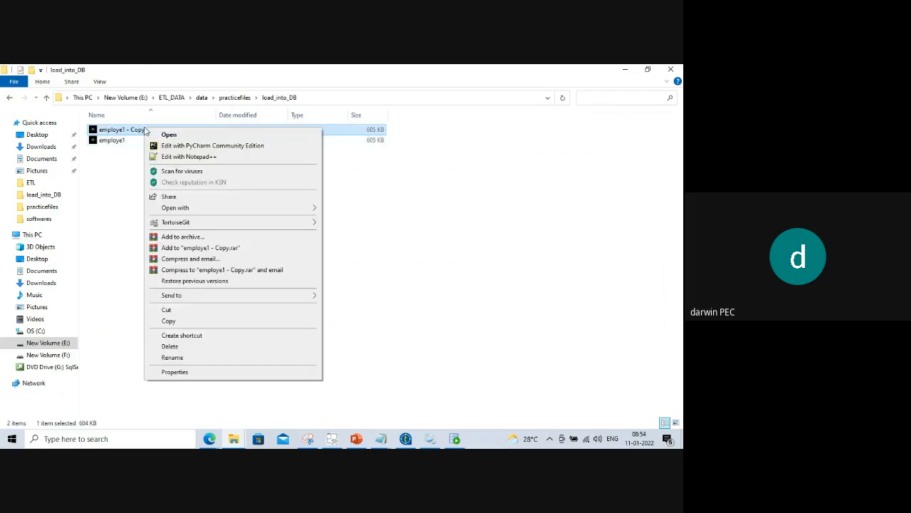
click(173, 358)
click(148, 129)
key(BackSpace)
key(BackSpace)
key(BackSpace)
key(BackSpace)
key(BackSpace)
key(BackSpace)
key(BackSpace)
key(BackSpace)
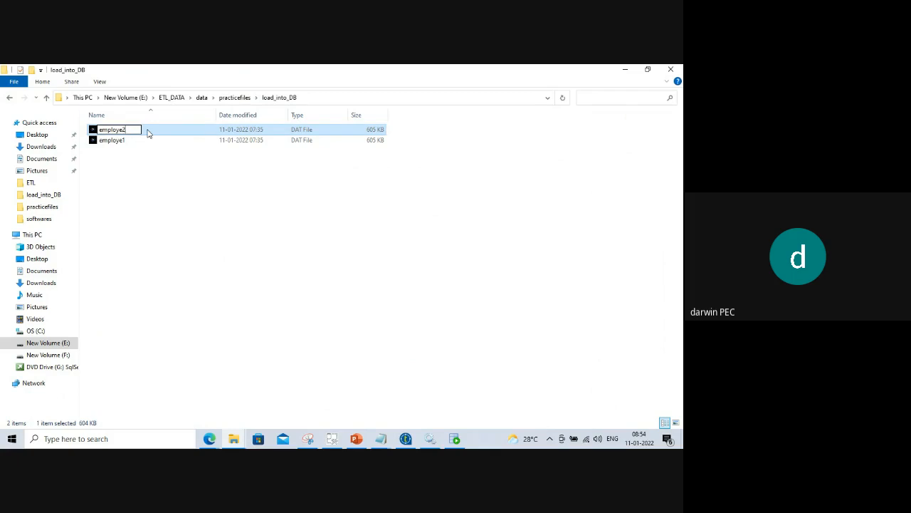
click(153, 226)
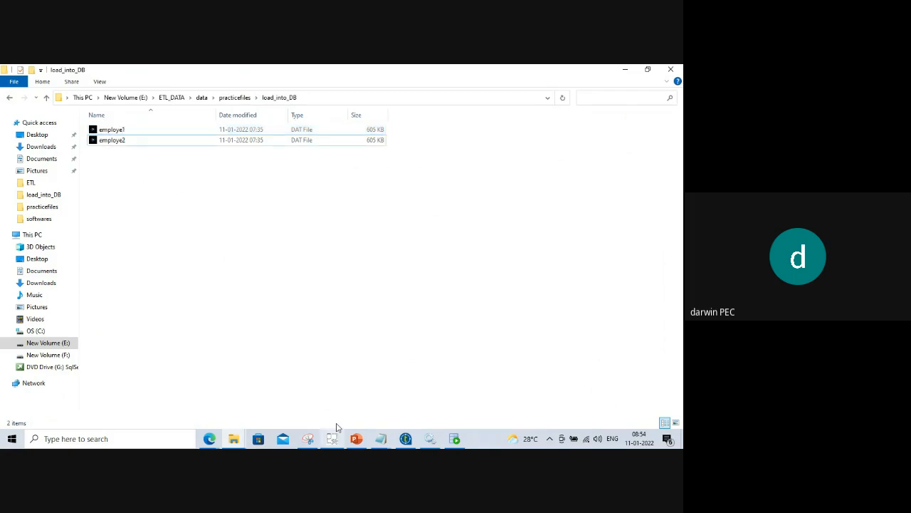
click(407, 439)
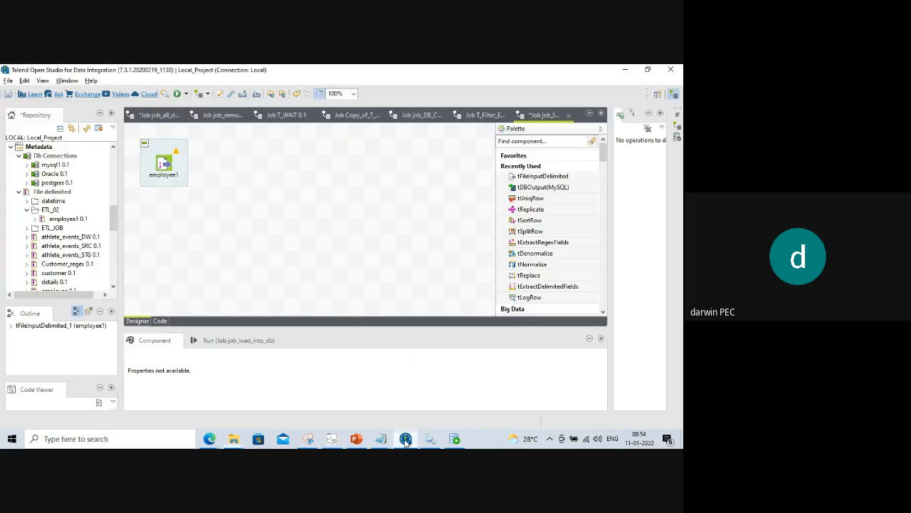
Start a new delimited-file metadata named employee2 in the ETL_02 folder.
click(49, 210)
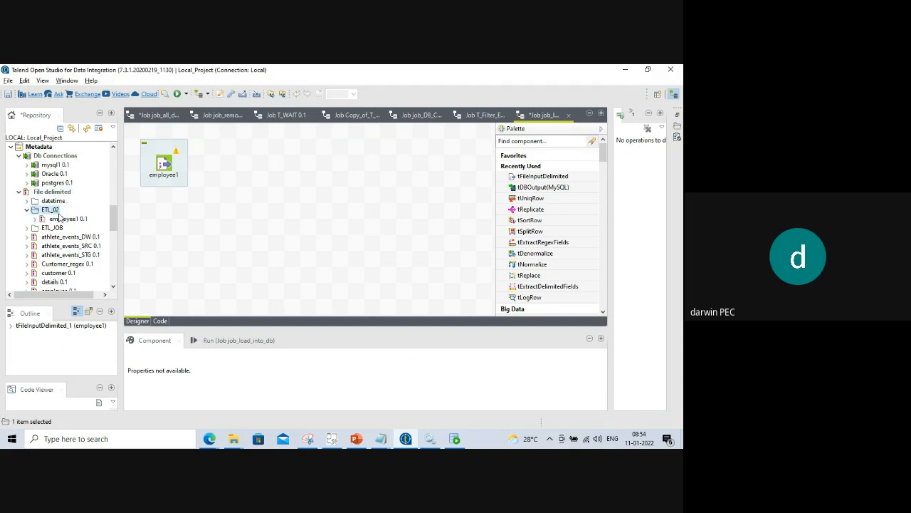
right_click(51, 212)
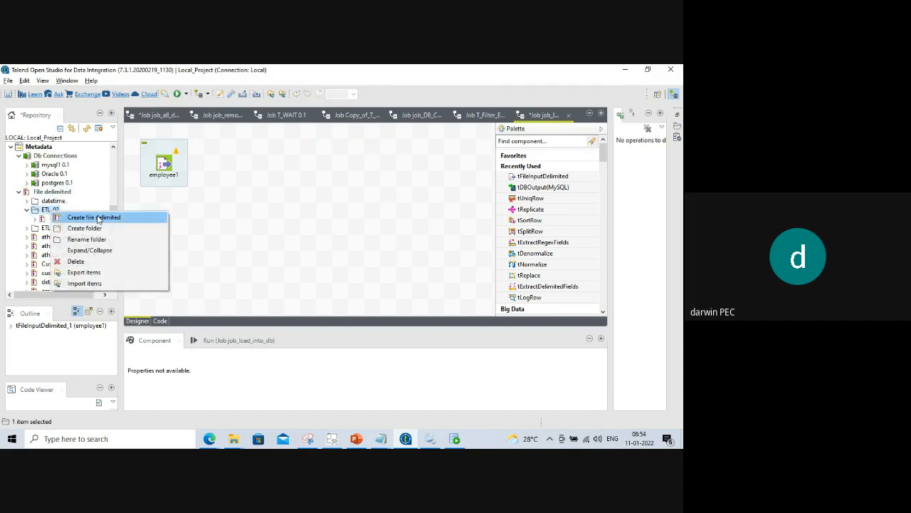
click(97, 216)
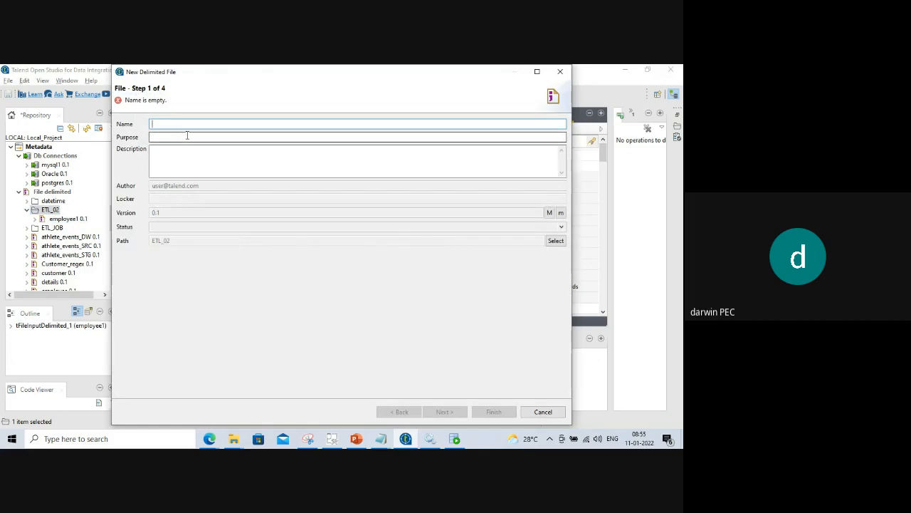
text(employ)
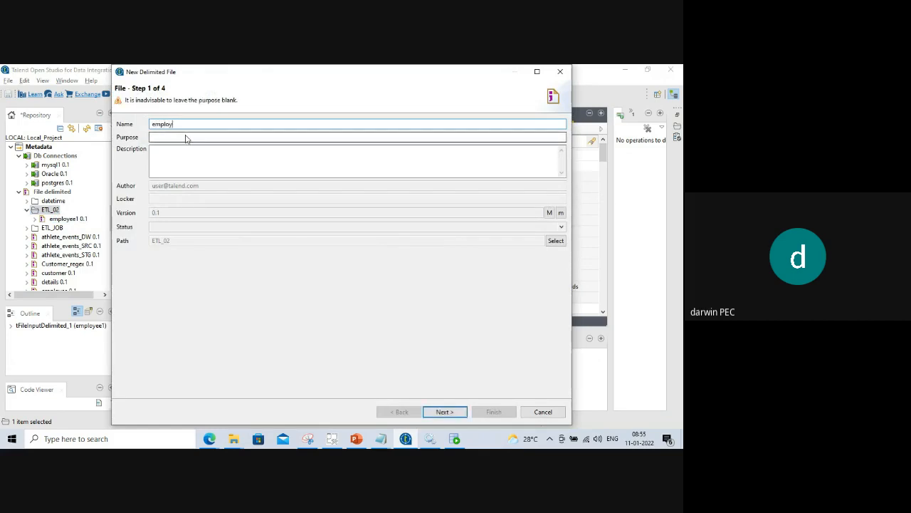
text(ee2)
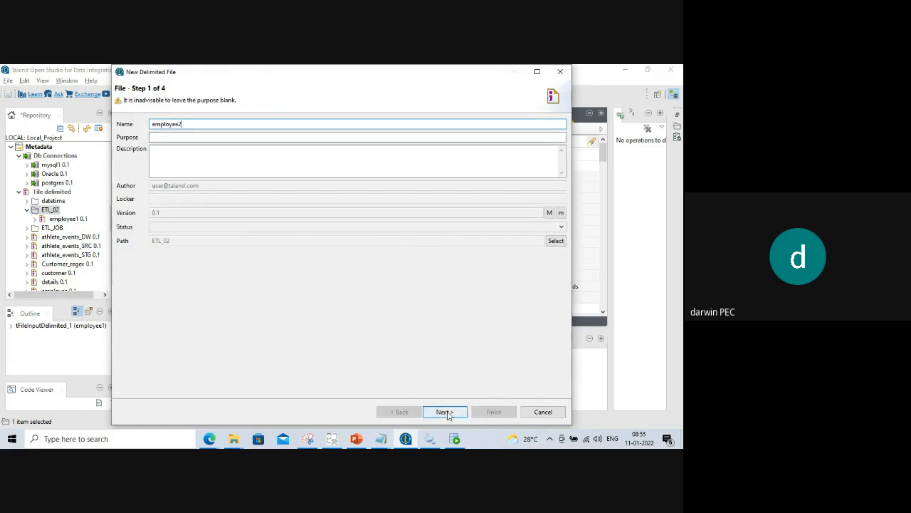
click(444, 411)
Select employe2.dat as the source file using the all-files filter.
click(543, 152)
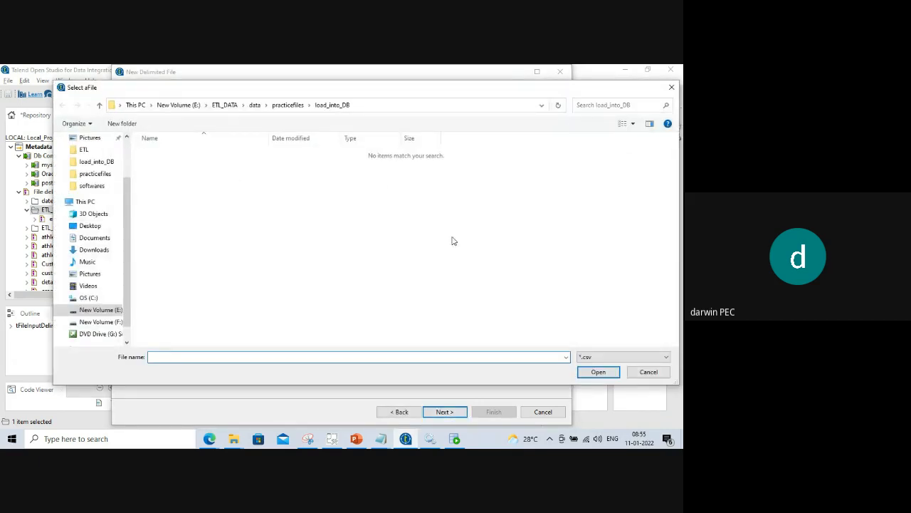
click(588, 357)
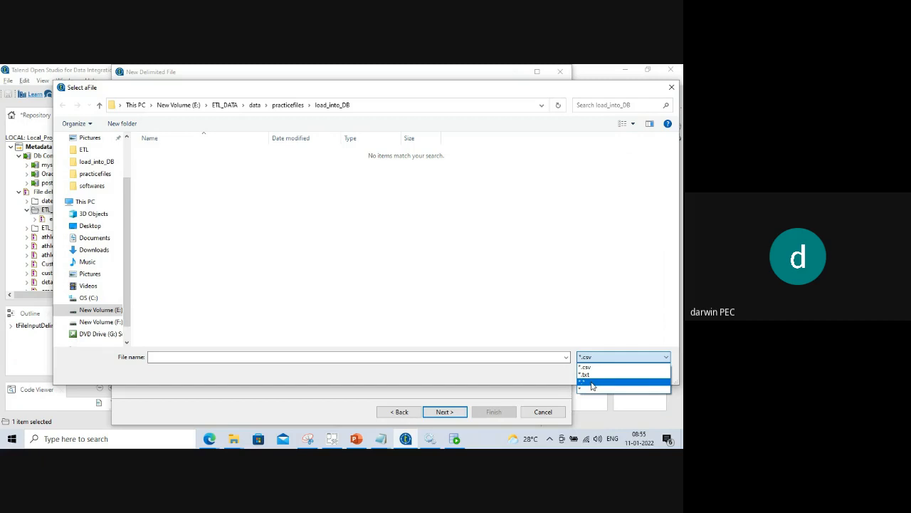
click(591, 384)
click(171, 163)
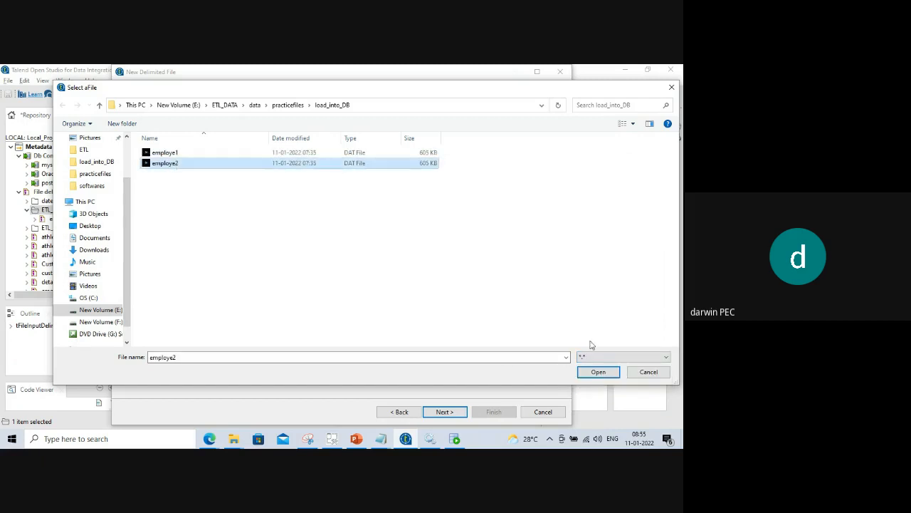
click(598, 373)
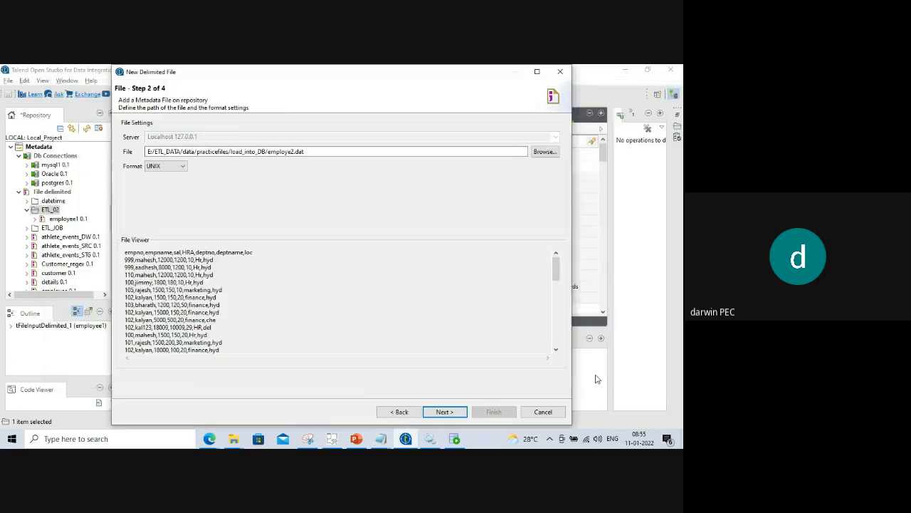
click(444, 412)
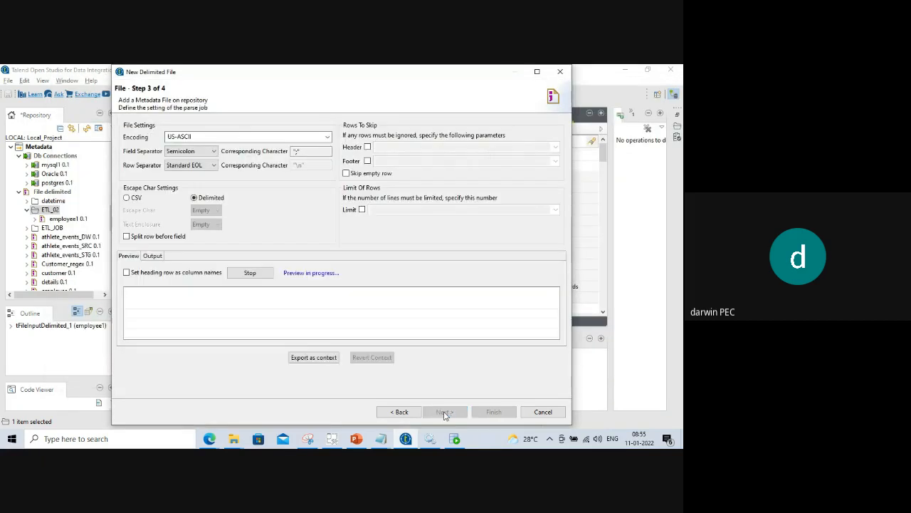
Split fields on Comma, use the heading row as column names, and refresh the preview.
click(207, 152)
click(182, 174)
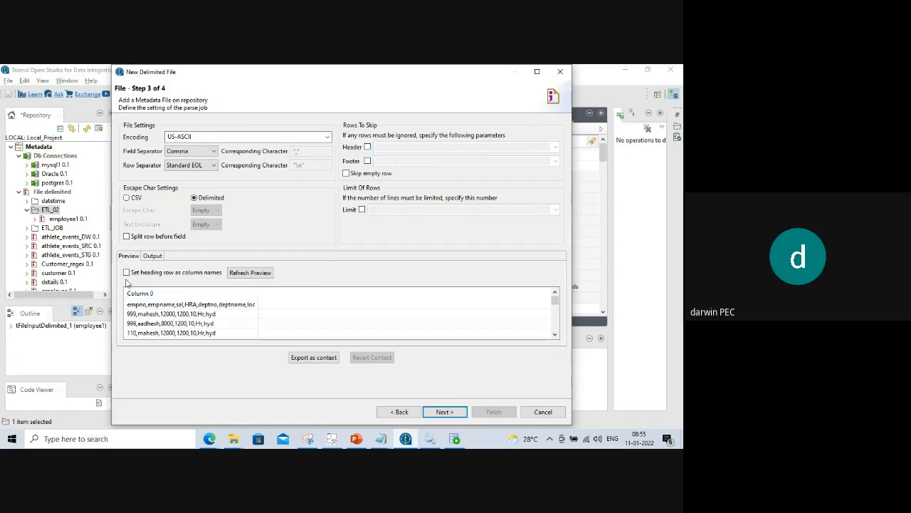
click(126, 272)
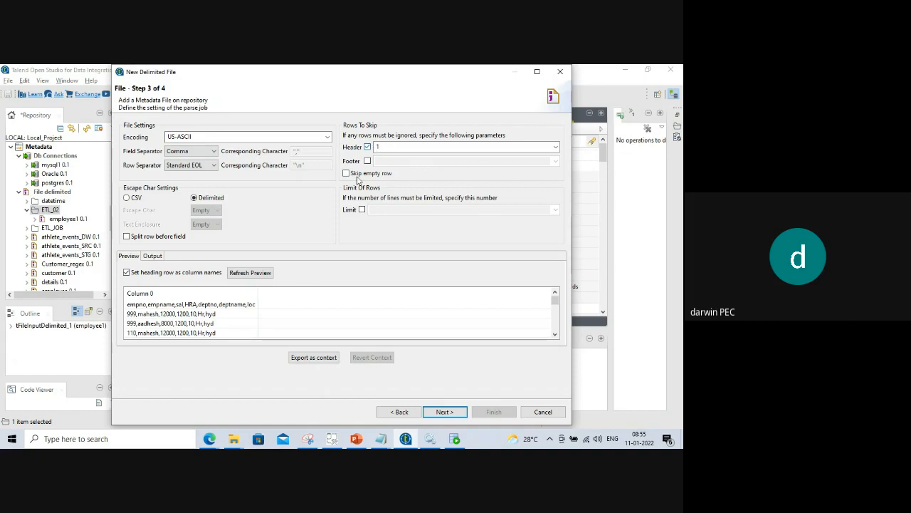
click(262, 272)
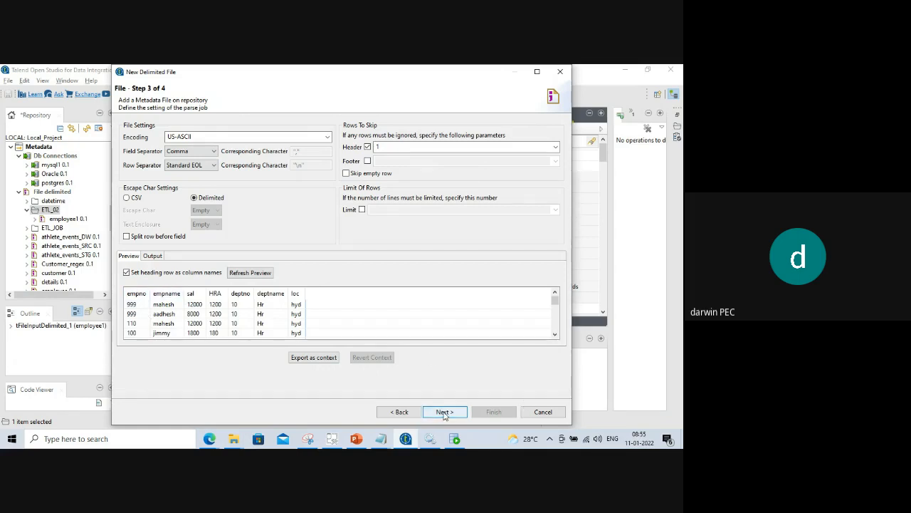
Skip empty rows and limit reading to 200 rows.
click(346, 173)
click(362, 210)
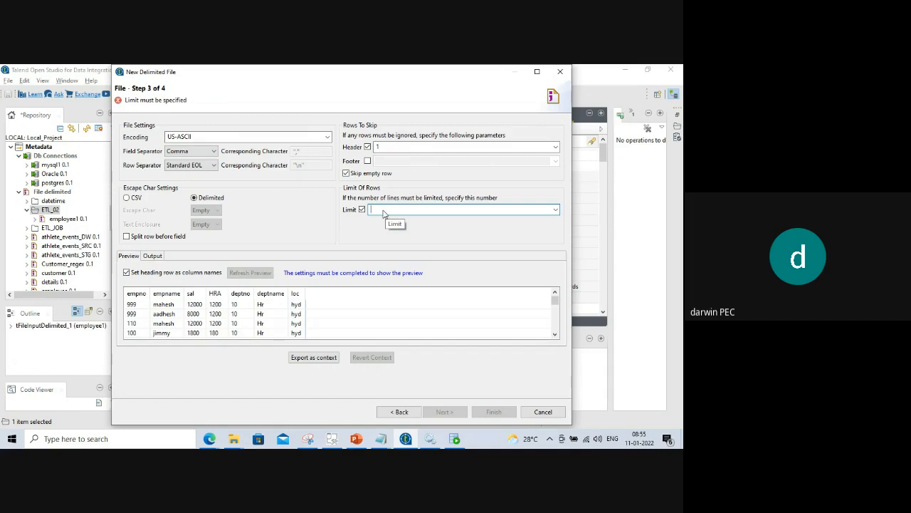
click(383, 211)
text(50)
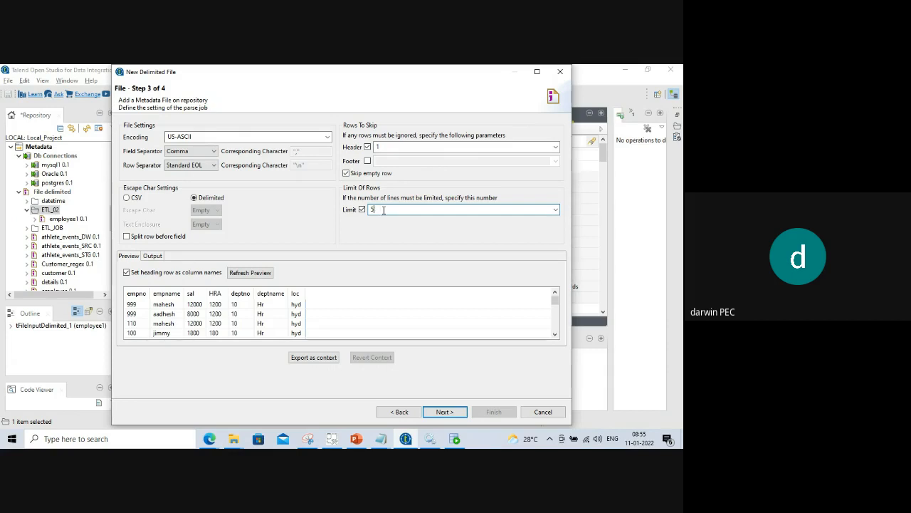
key(BackSpace)
text(1)
key(BackSpace)
text(200)
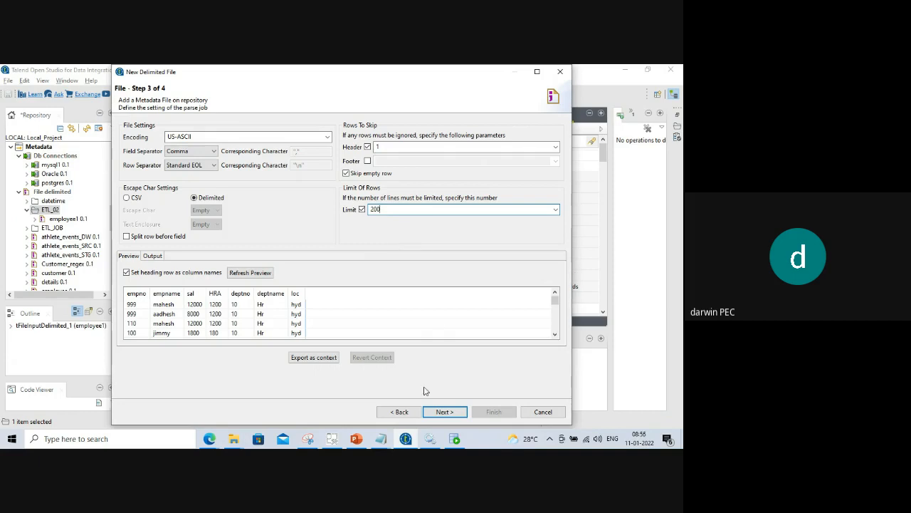
click(438, 412)
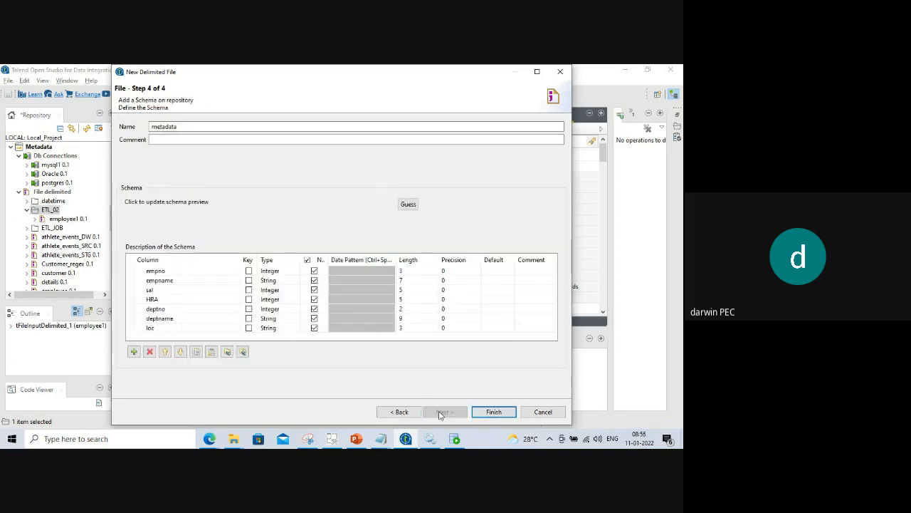
Set each schema column's length, empno through loc, to 200 and finish the employee2 metadata.
click(410, 270)
text(200)
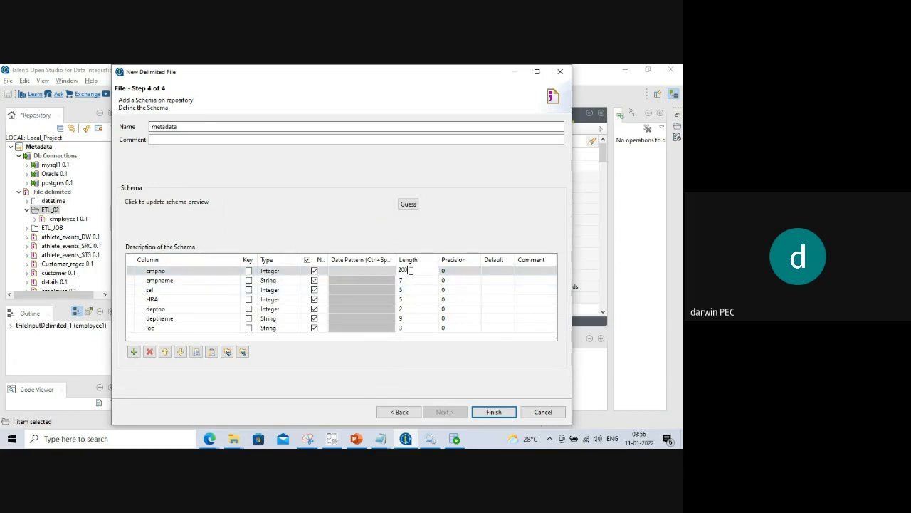
drag(410, 270, 391, 276)
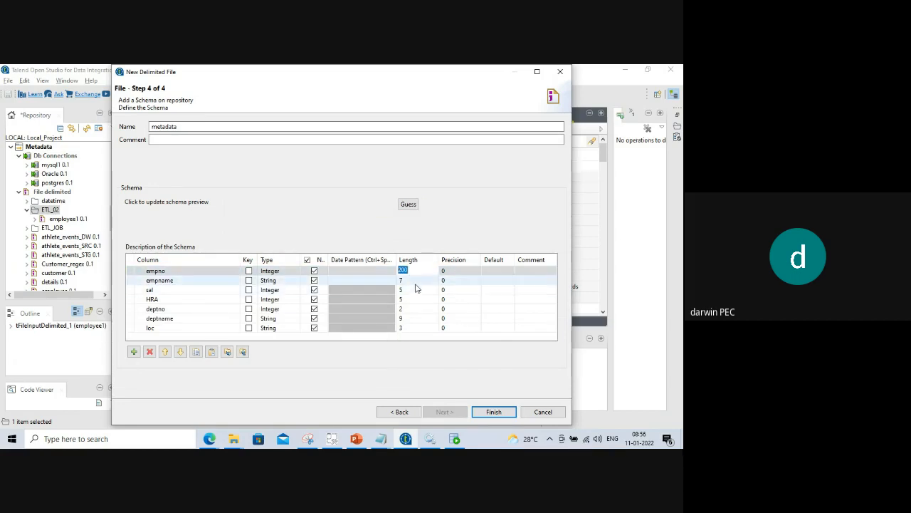
click(415, 281)
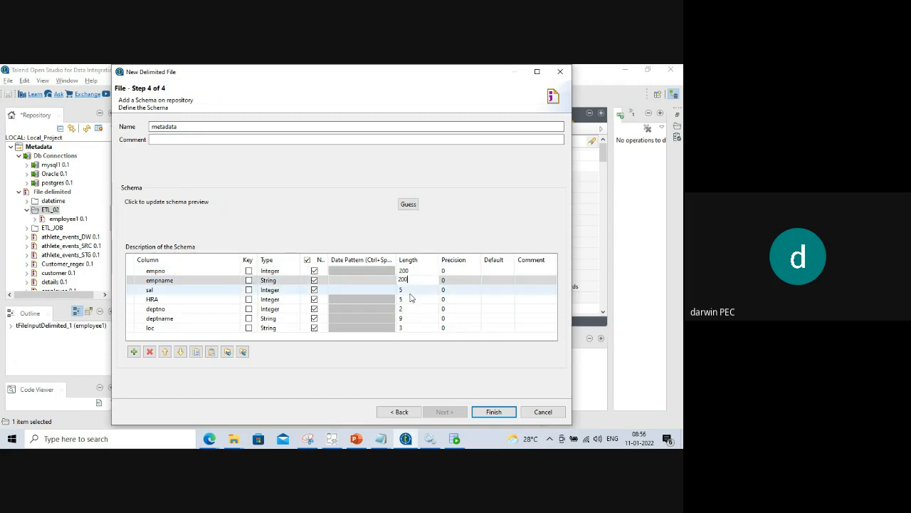
click(410, 291)
text(200)
click(410, 300)
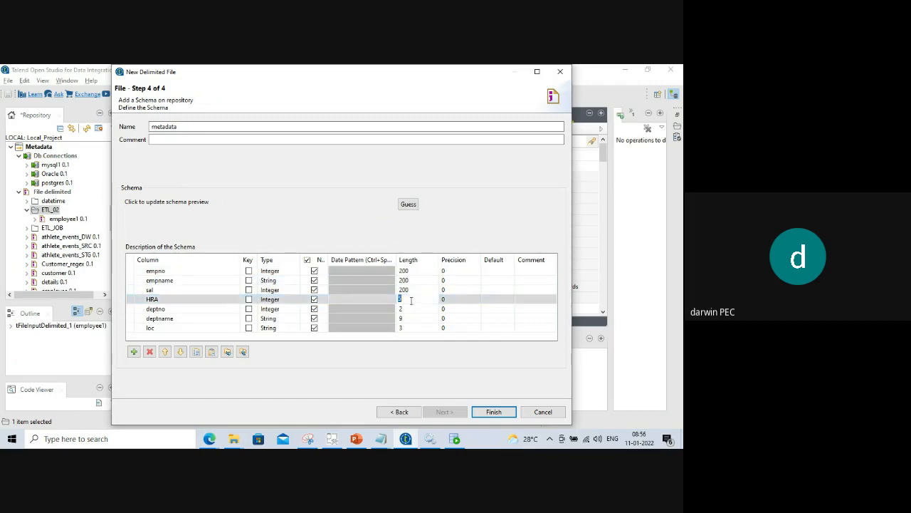
text(200)
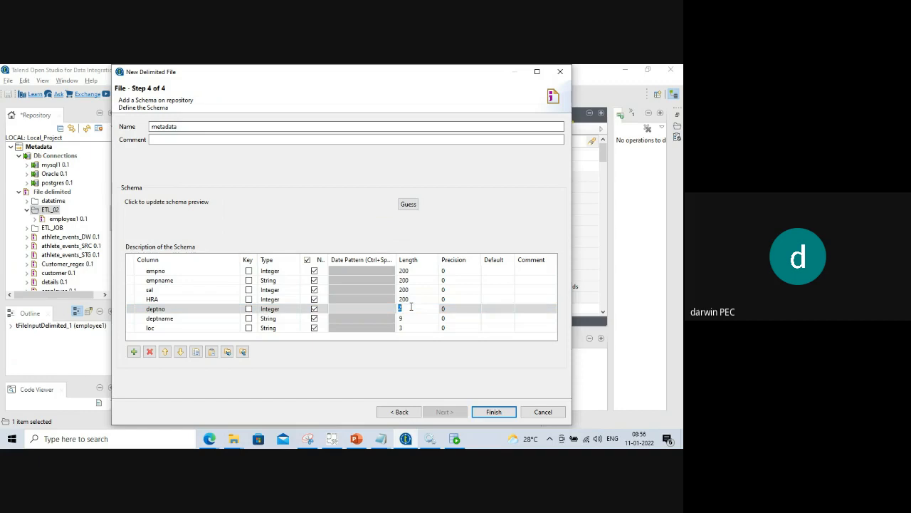
text(200)
click(410, 318)
text(200)
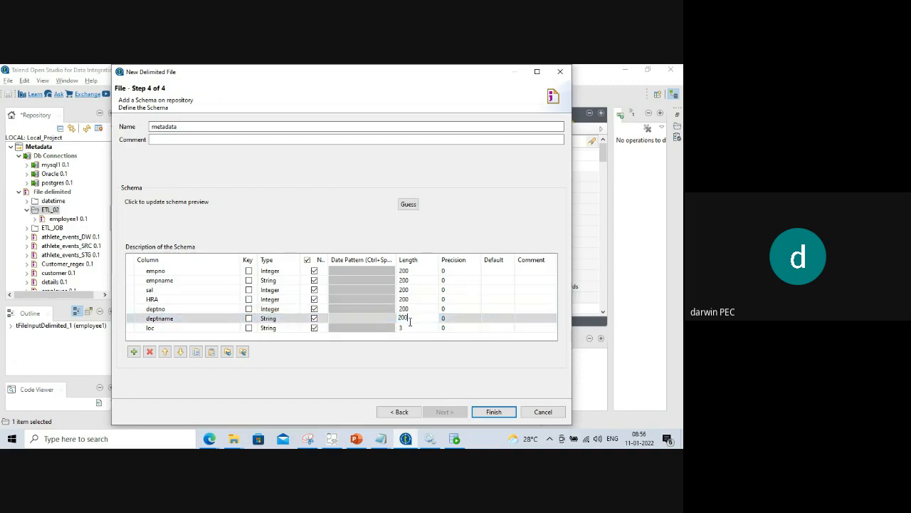
click(406, 328)
text(200)
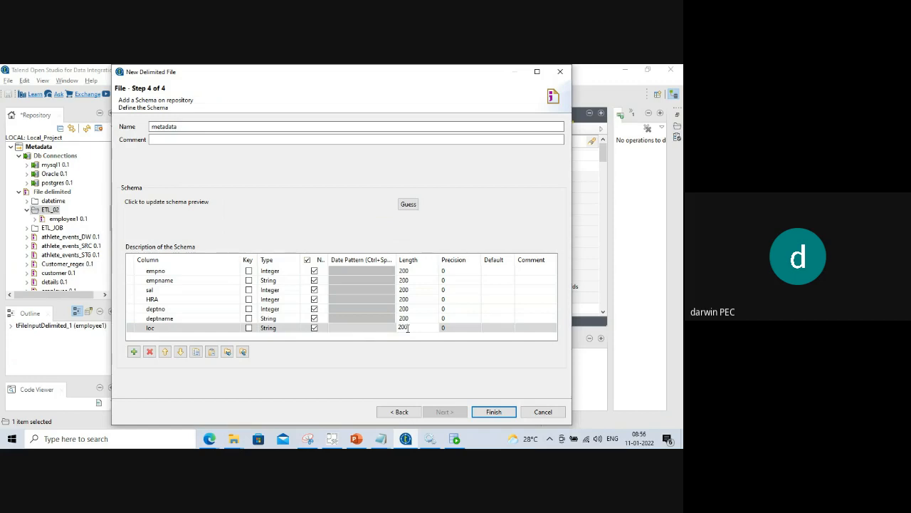
click(499, 413)
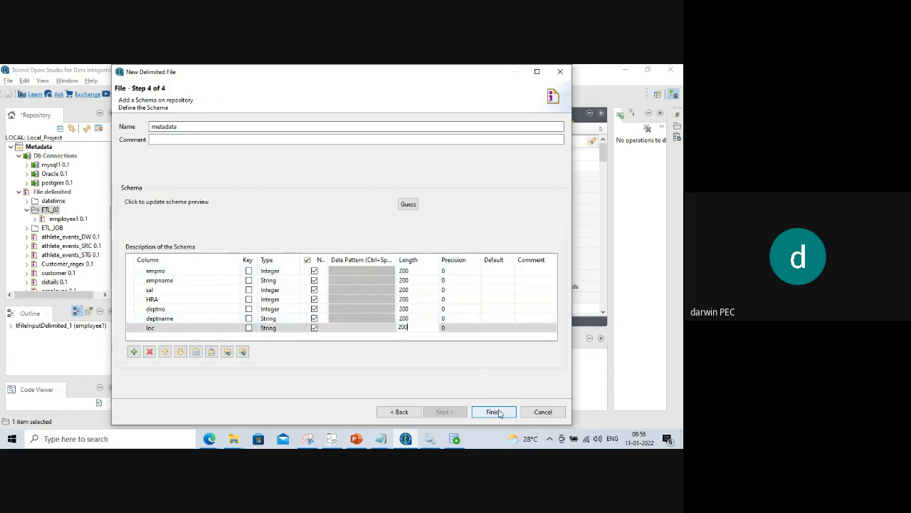
click(500, 413)
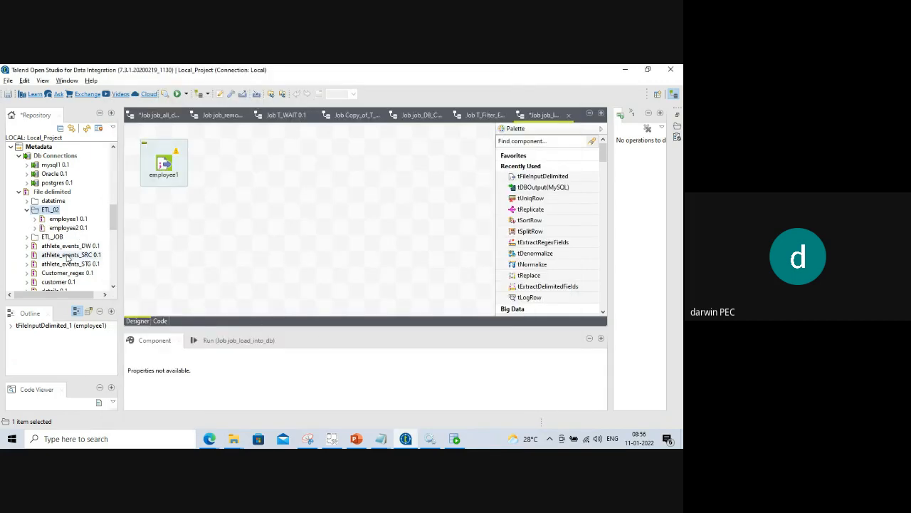
Drop employee2 0.1 onto the canvas as a tFileInputDelimited input below employee1.
drag(68, 228, 171, 268)
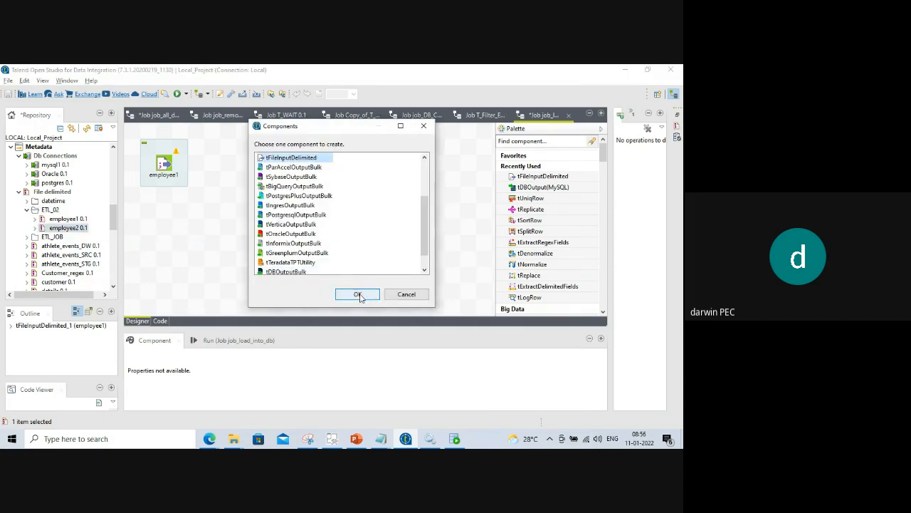
click(358, 294)
click(175, 232)
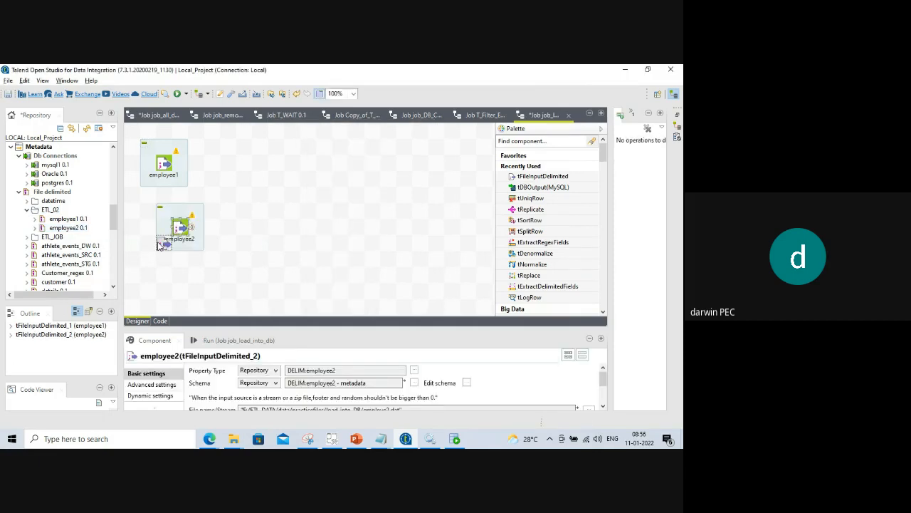
drag(160, 246, 153, 248)
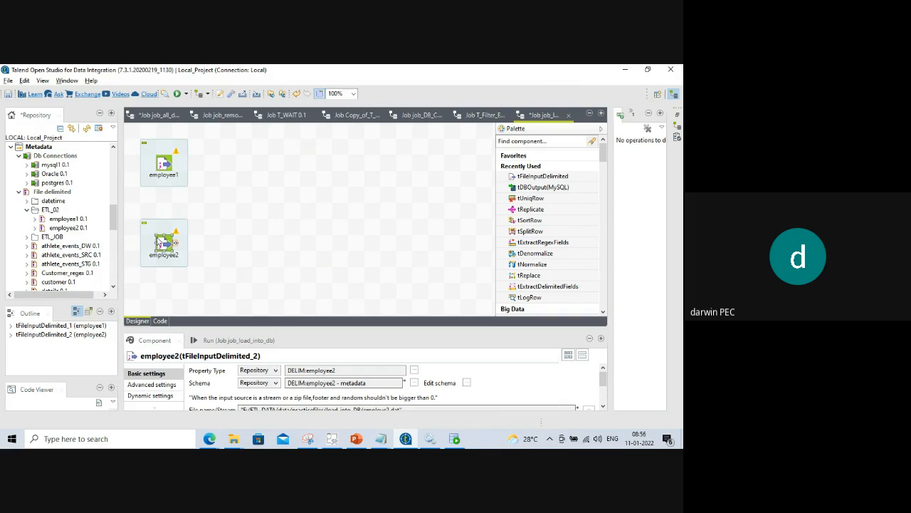
click(161, 165)
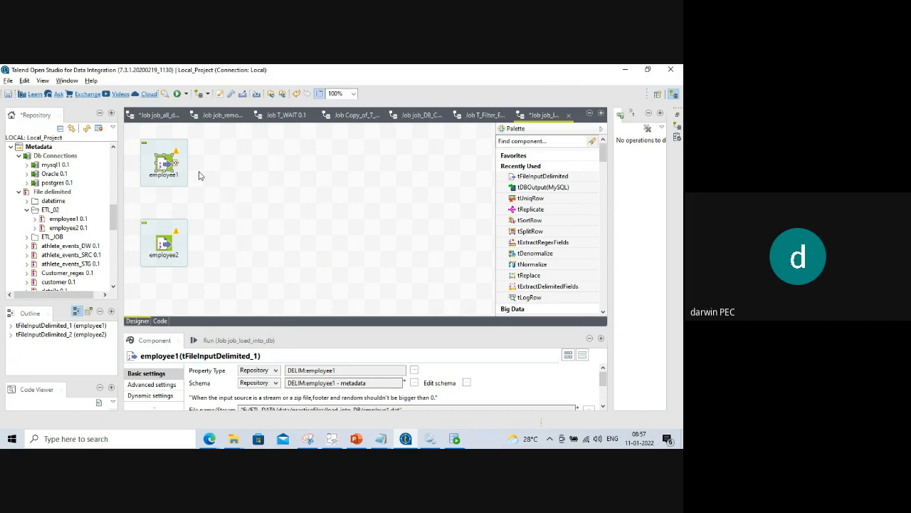
click(244, 200)
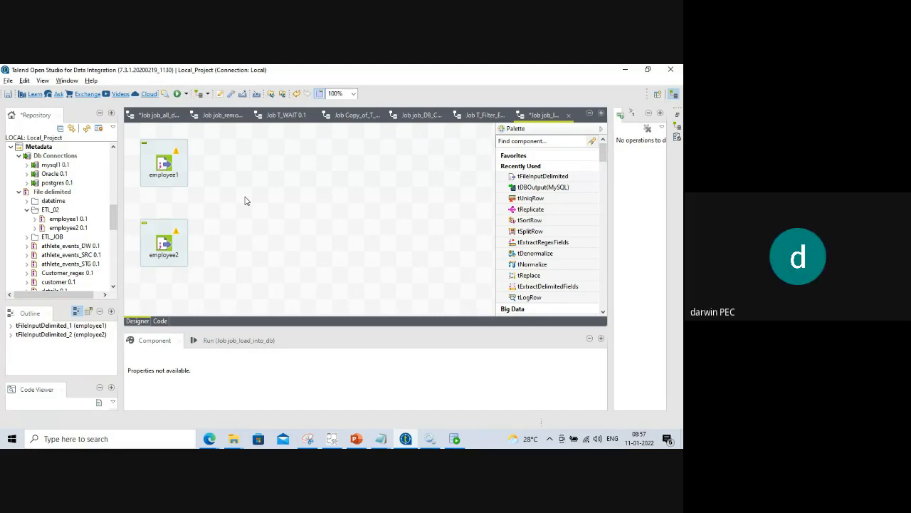
Add a tUnite component to the right of the two inputs.
click(245, 200)
text(tunite)
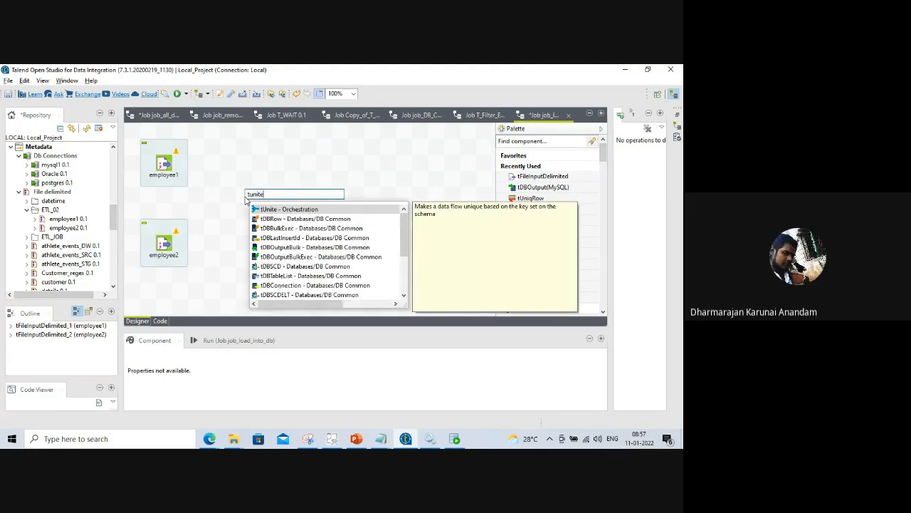
double_click(292, 211)
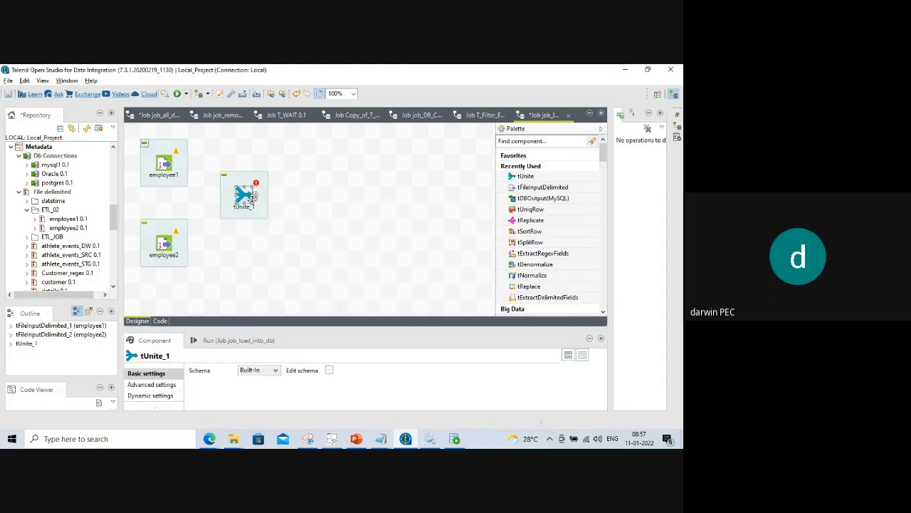
drag(250, 197, 295, 205)
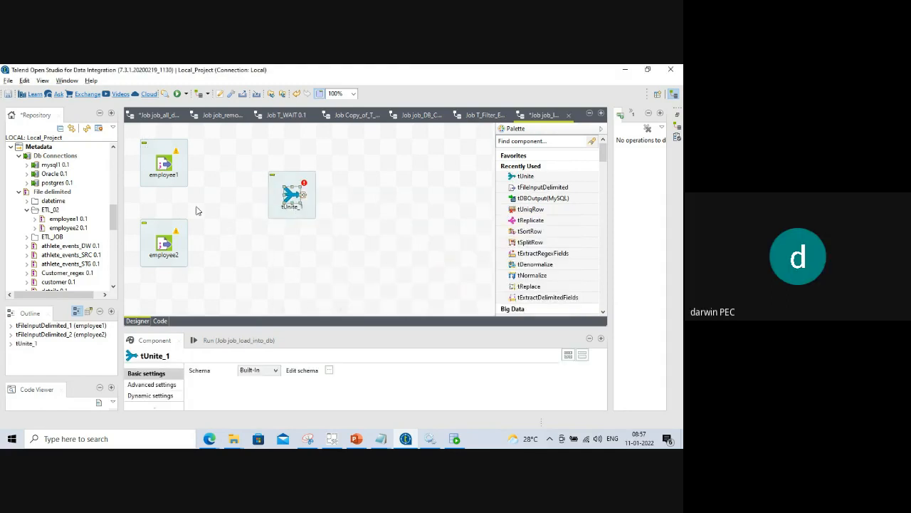
Connect employee1 and employee2 to tUnite_1 with Main row links.
click(164, 165)
right_click(163, 165)
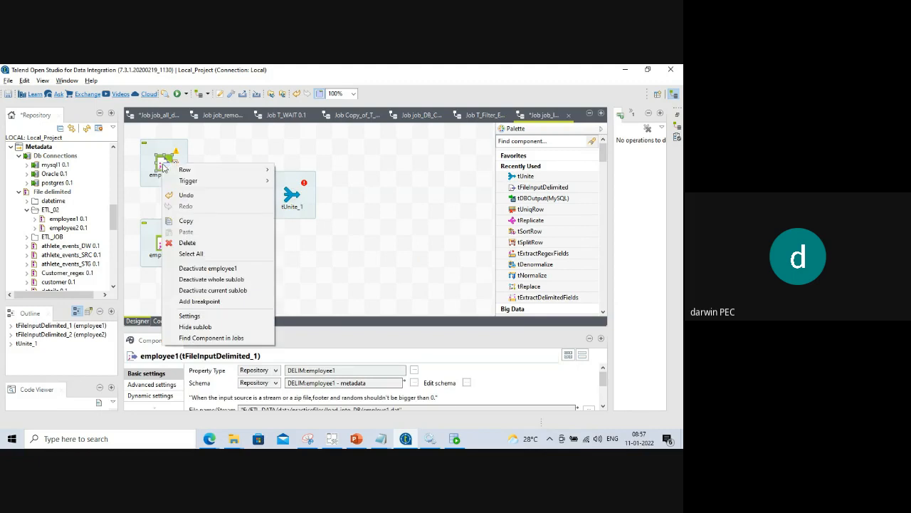
mouse_move(186, 169)
click(284, 171)
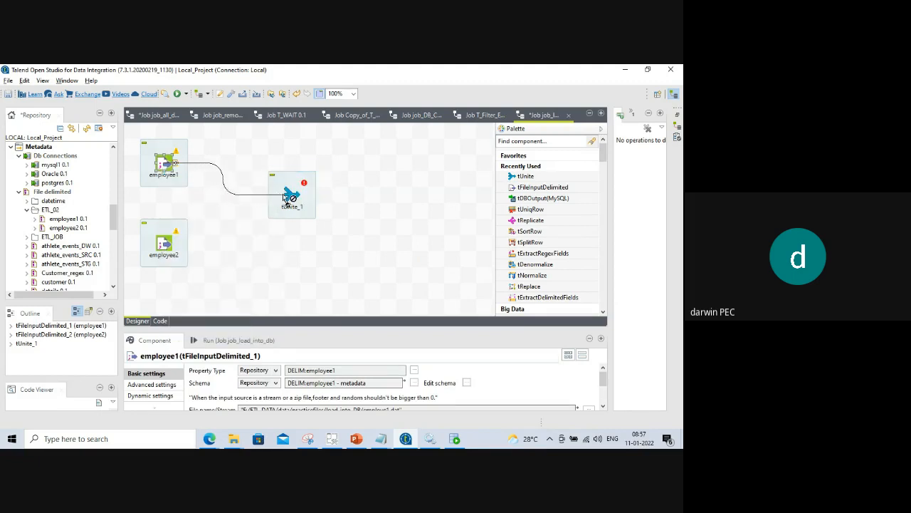
click(289, 199)
click(164, 249)
right_click(164, 248)
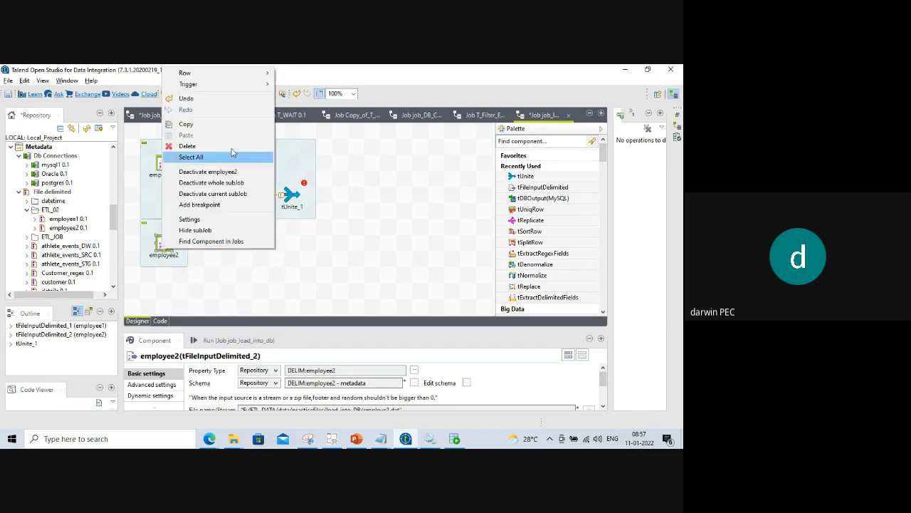
mouse_move(229, 76)
click(294, 74)
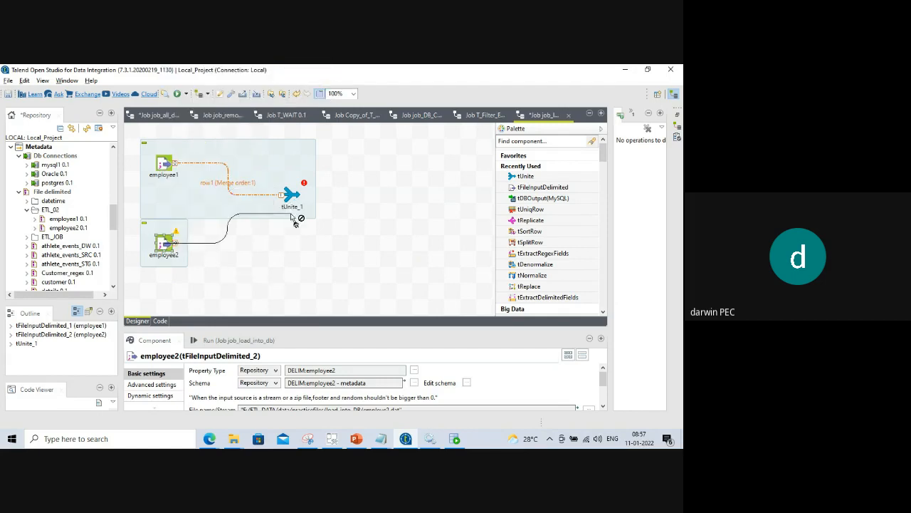
click(290, 197)
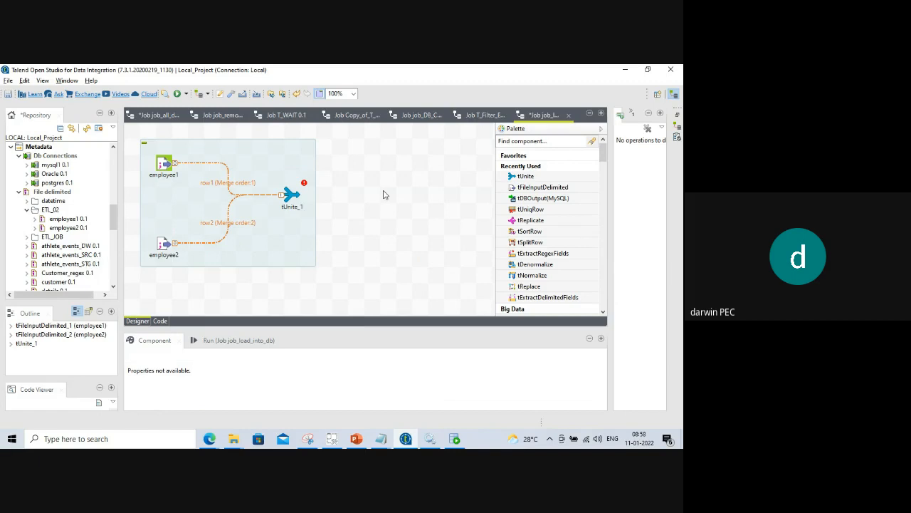
Search 'tlog' on the canvas and place a tLogRow component to the right of tUnite_1.
text(tlog)
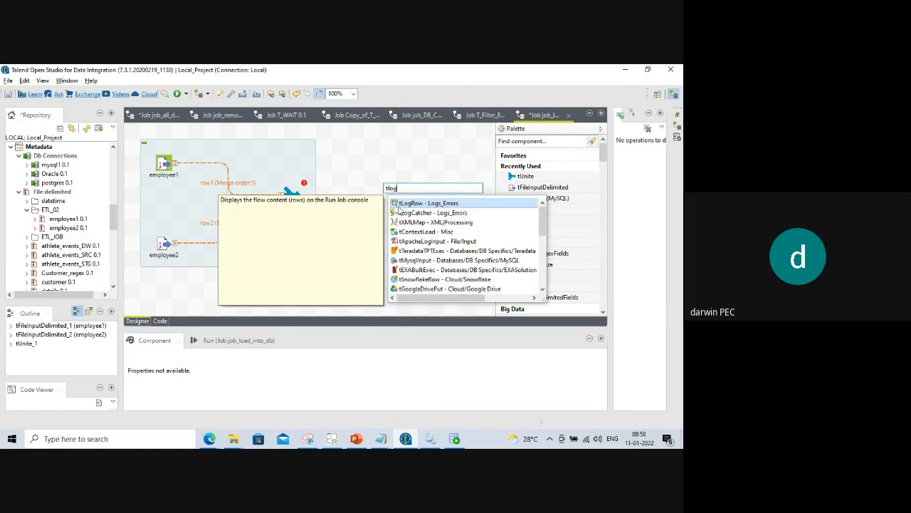
double_click(408, 206)
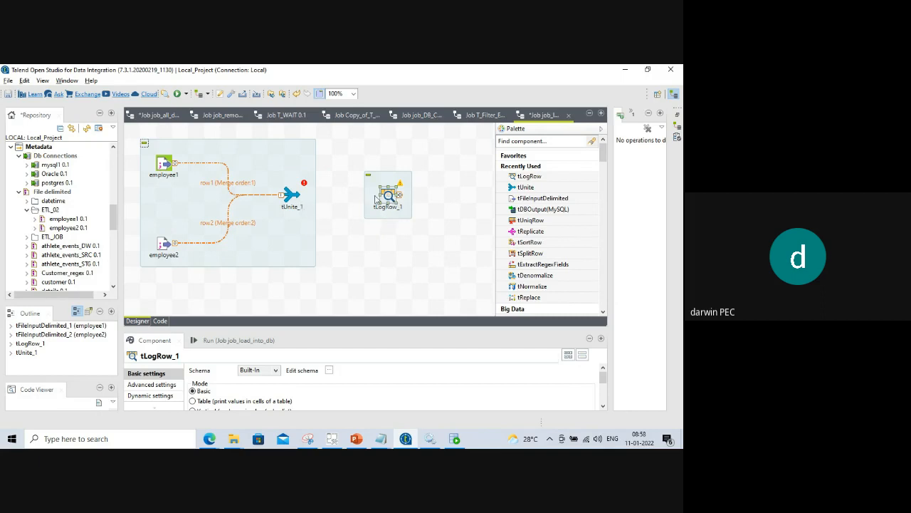
Link tUnite_1's output to tLogRow_1 with a Row > Main connection.
click(289, 200)
right_click(289, 199)
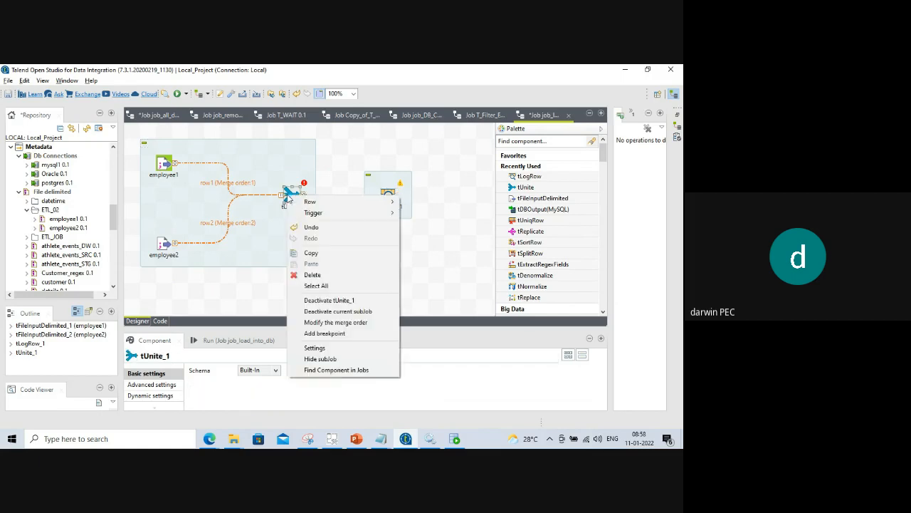
mouse_move(346, 199)
click(420, 200)
click(387, 196)
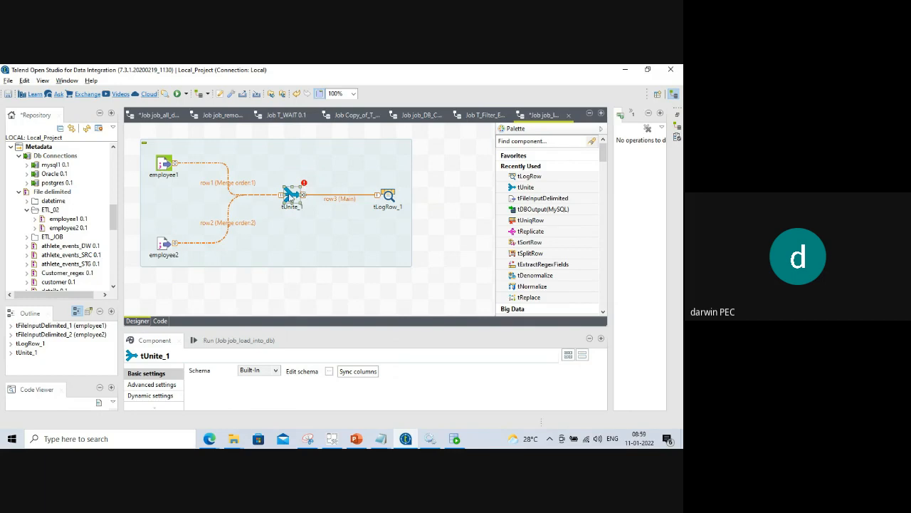
Enlarge tUnite_1's Component settings and open its Edit schema editor.
double_click(290, 196)
drag(314, 324, 317, 261)
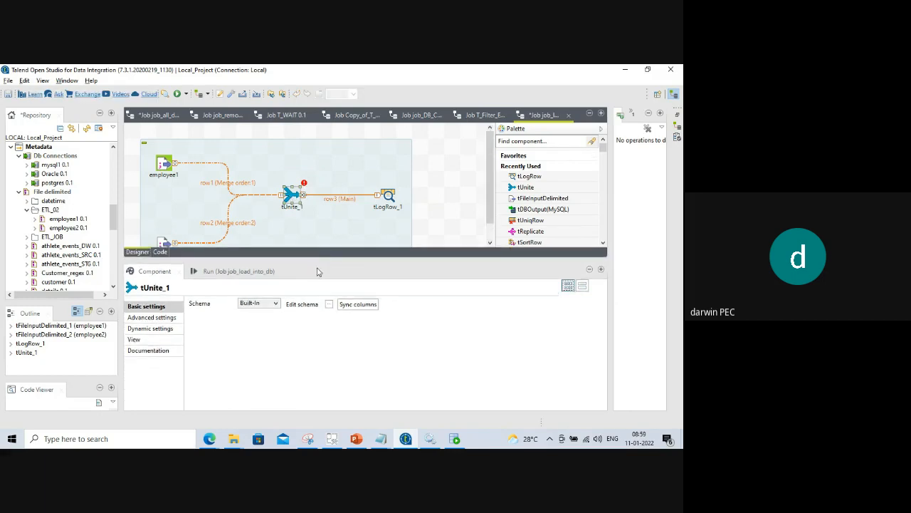
click(329, 304)
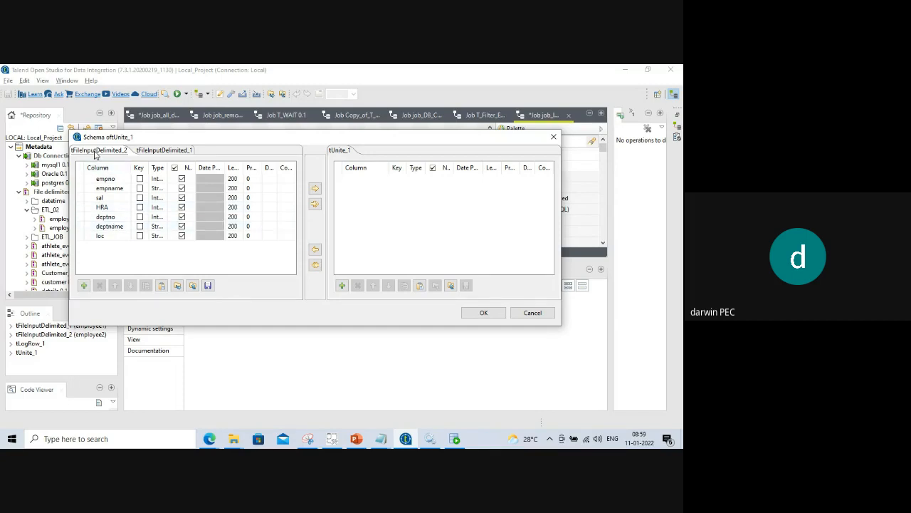
Compare the tFileInputDelimited_1 and tFileInputDelimited_2 input schemas in the editor.
click(176, 153)
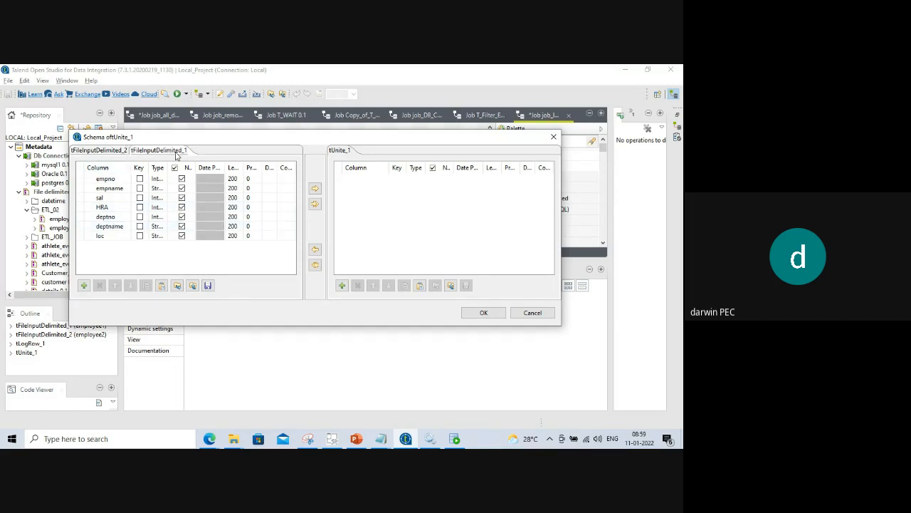
click(96, 152)
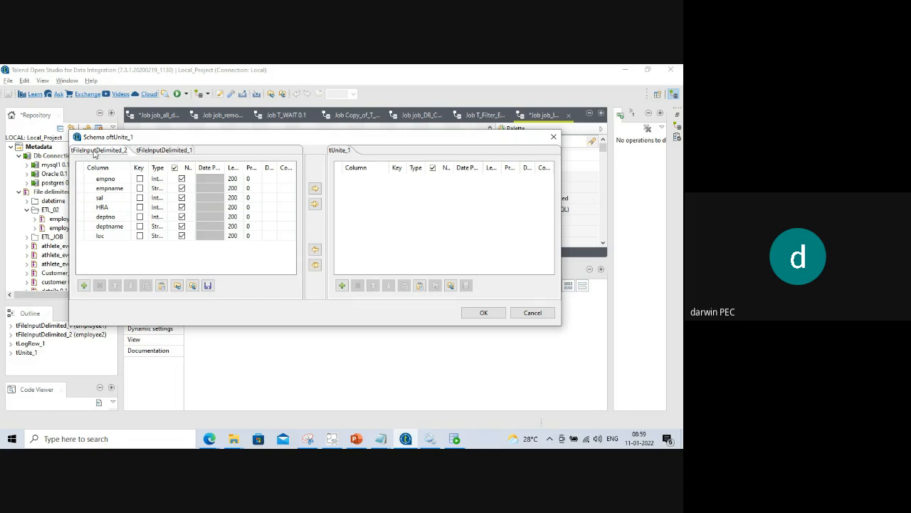
click(166, 153)
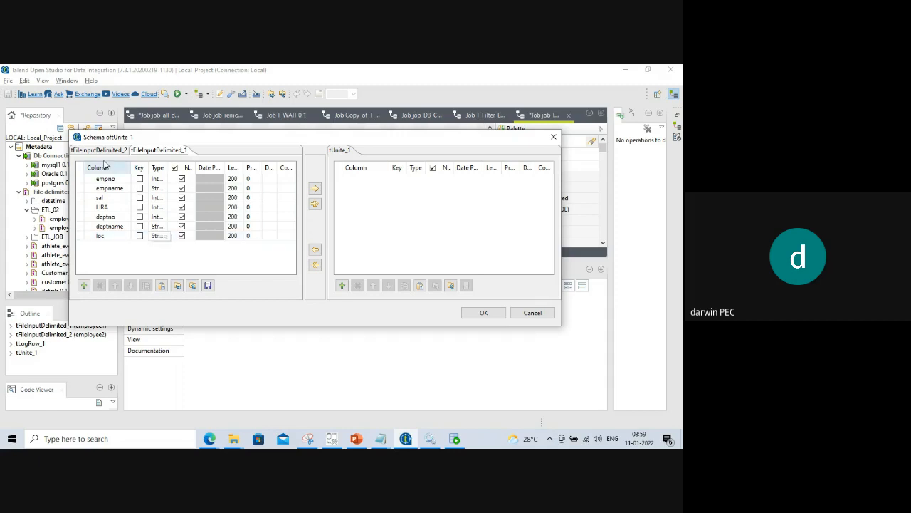
click(100, 151)
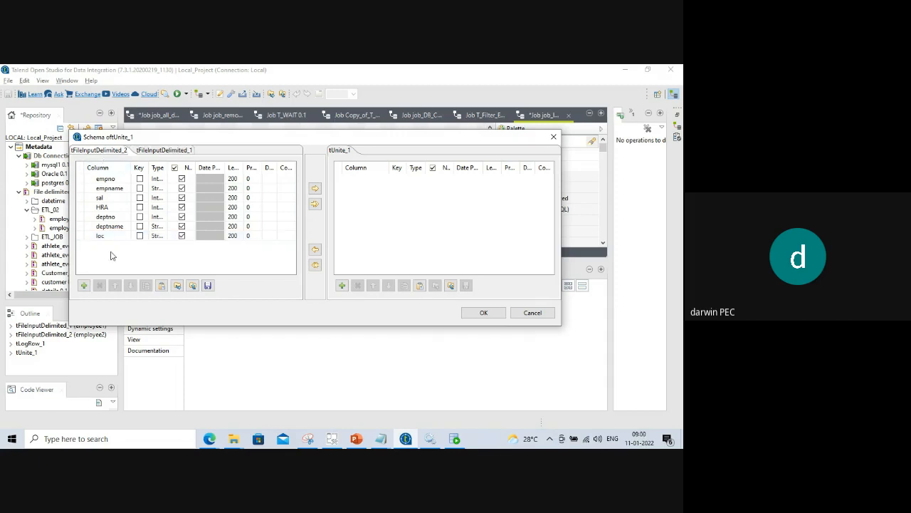
click(146, 151)
click(116, 153)
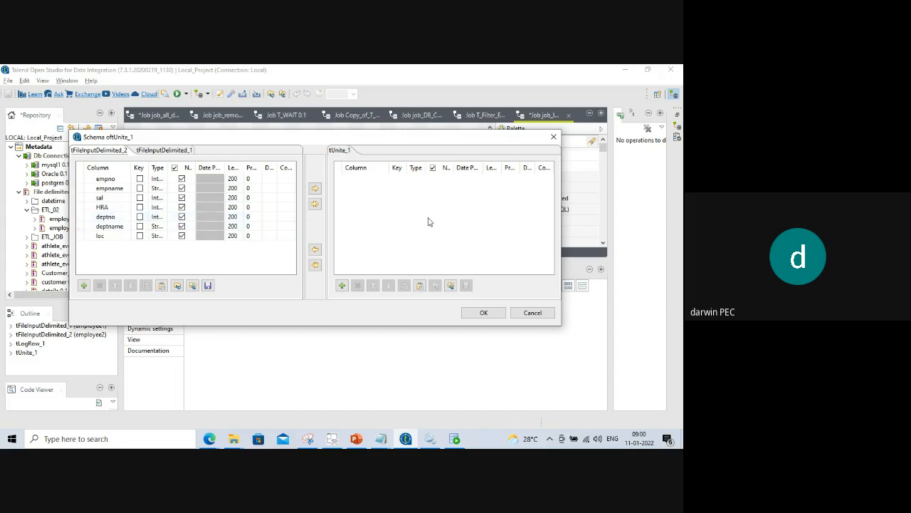
Copy all seven input columns, empno to loc, into tUnite_1's schema and propagate the change.
click(315, 204)
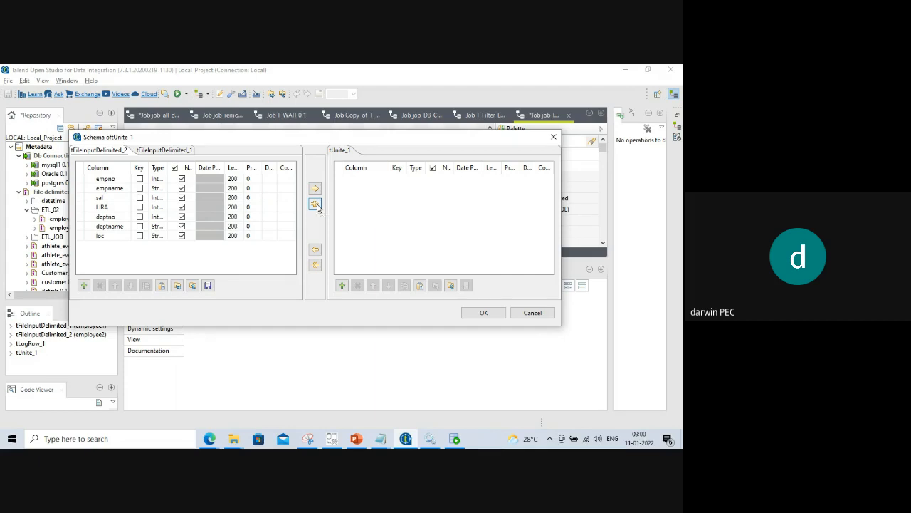
click(371, 284)
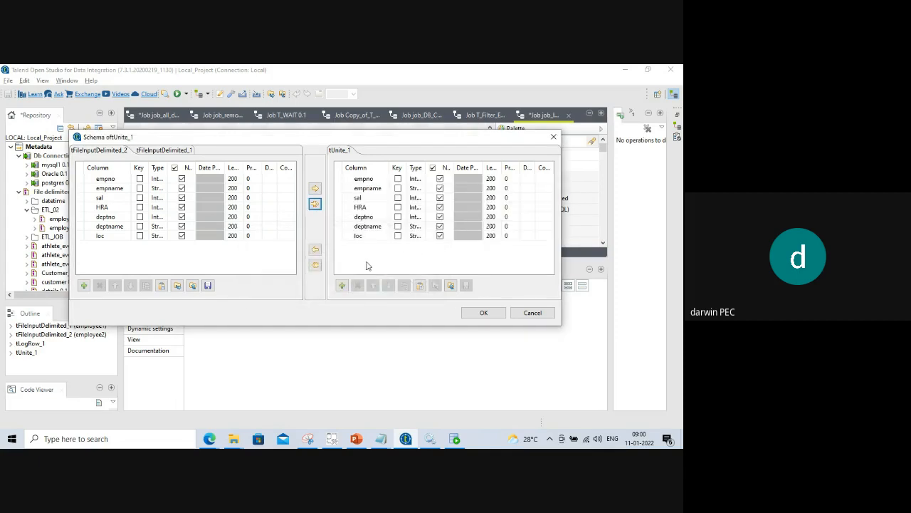
click(484, 313)
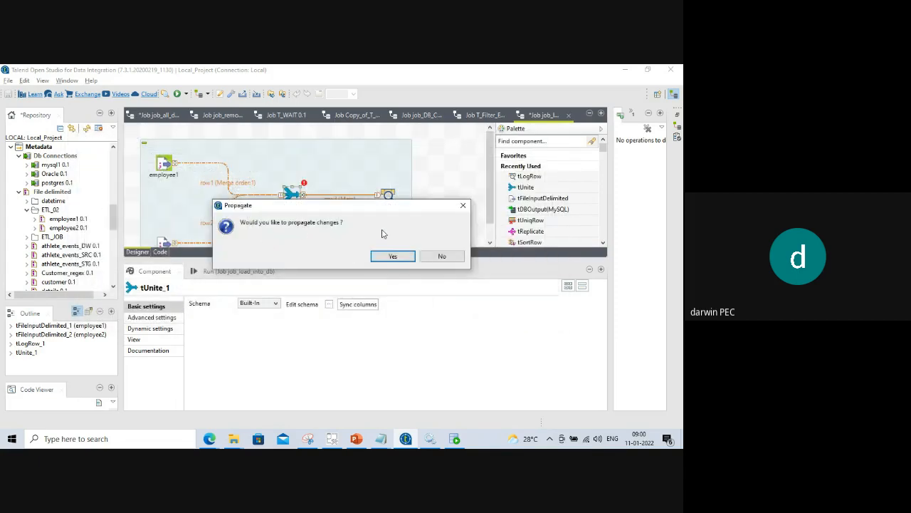
click(395, 258)
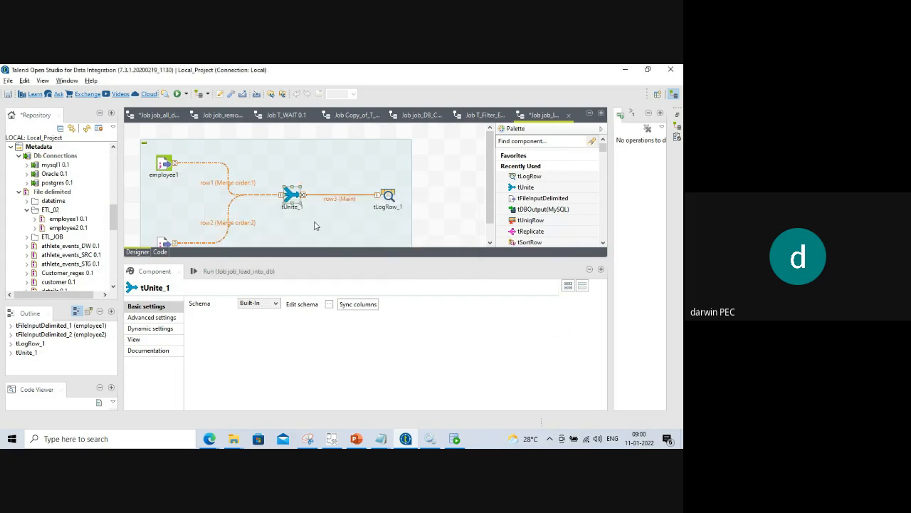
drag(326, 260, 325, 293)
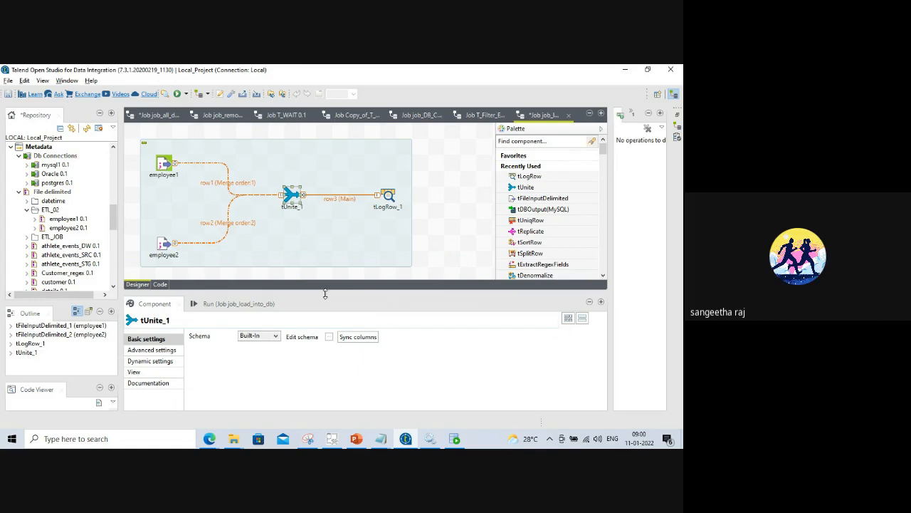
Clear the Run console and run the job, reviewing 16910 + 200 rows merged into 17110.
drag(324, 293, 330, 256)
click(207, 268)
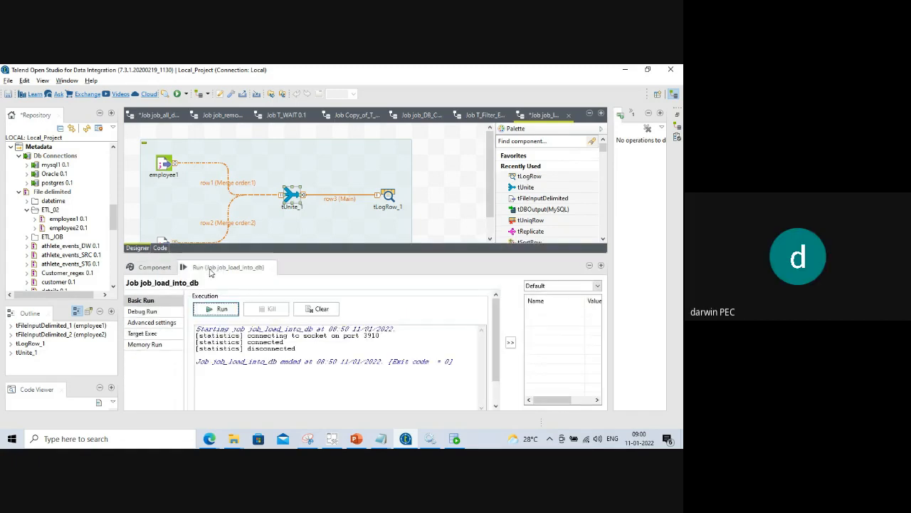
click(320, 309)
click(225, 311)
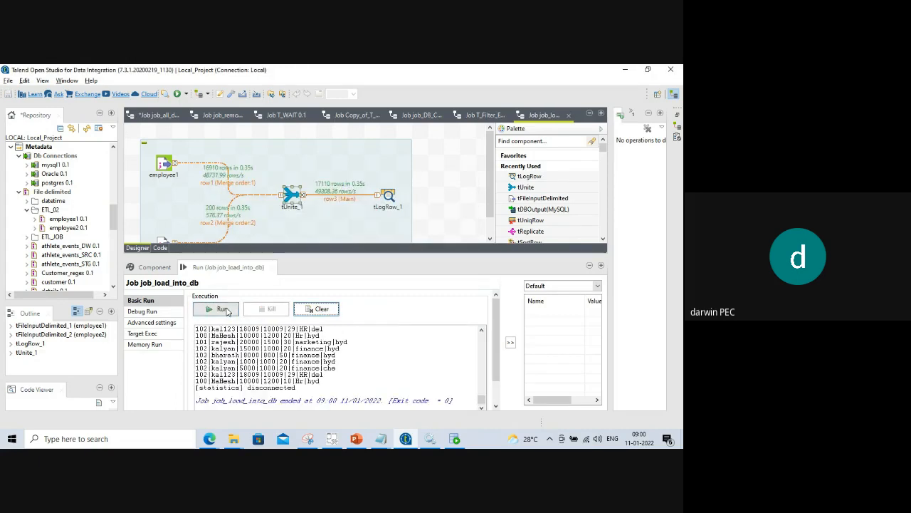
scroll(369, 375, up, 3)
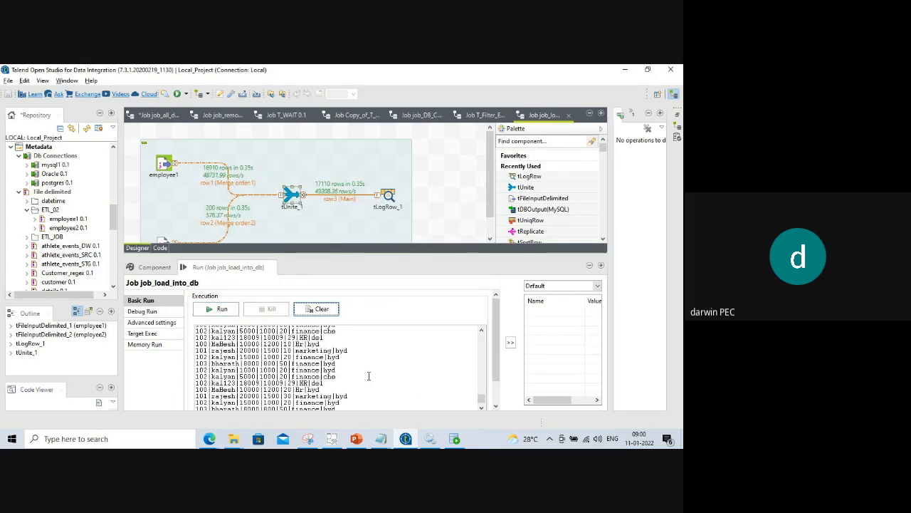
scroll(368, 376, up, 3)
scroll(369, 376, up, 2)
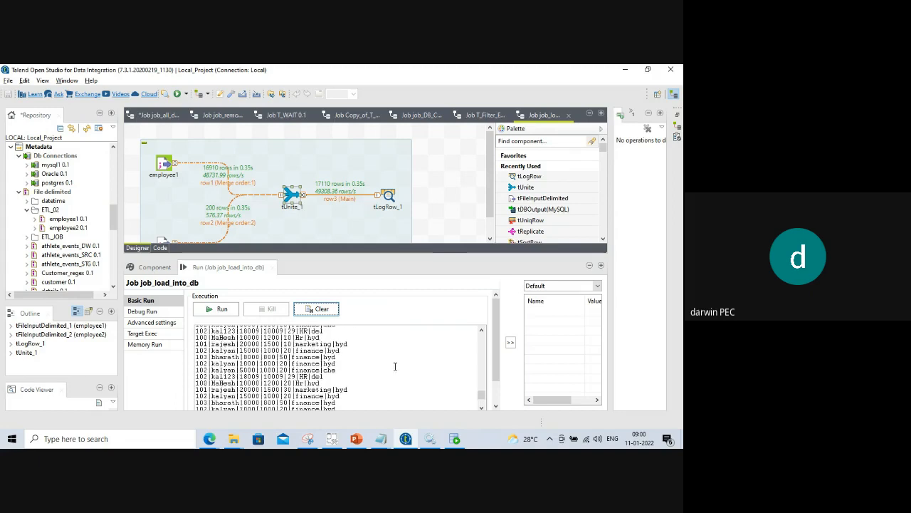
drag(481, 394, 481, 332)
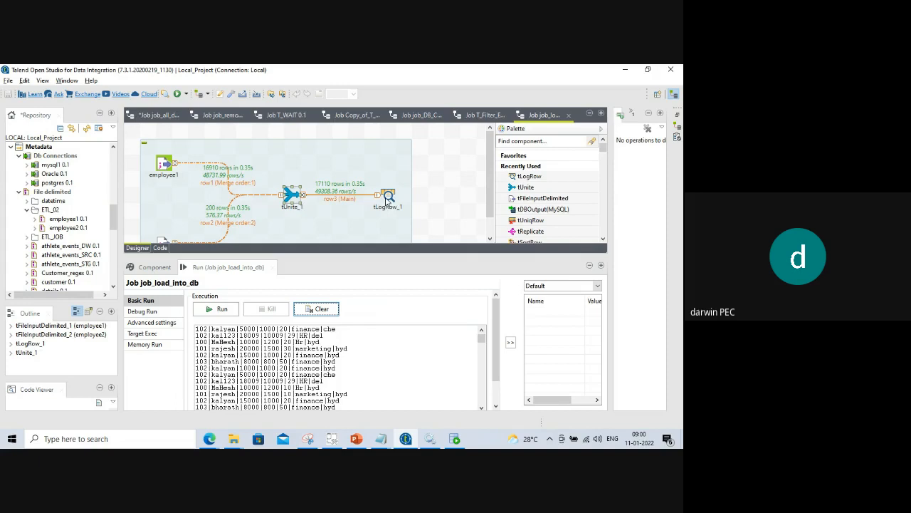
click(388, 198)
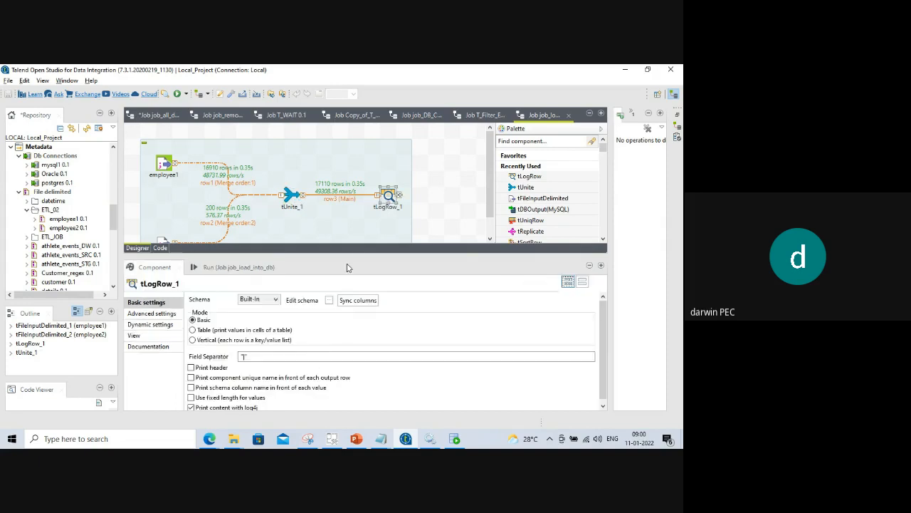
Switch tLogRow_1's output mode to Table and return to the Run console.
drag(349, 249, 345, 183)
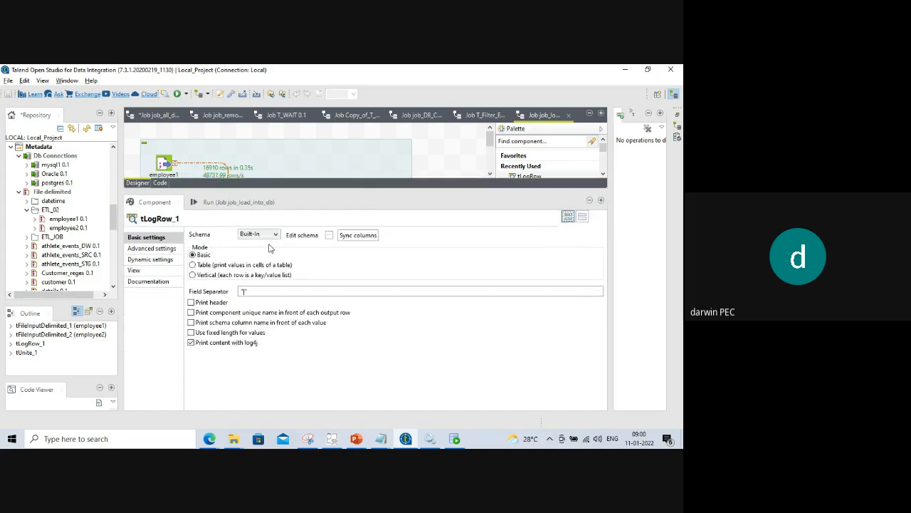
click(198, 268)
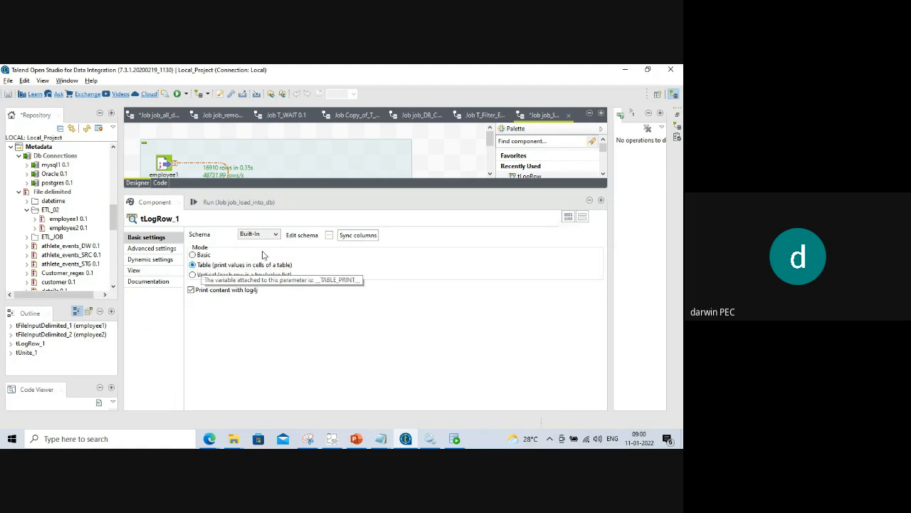
drag(457, 190, 462, 309)
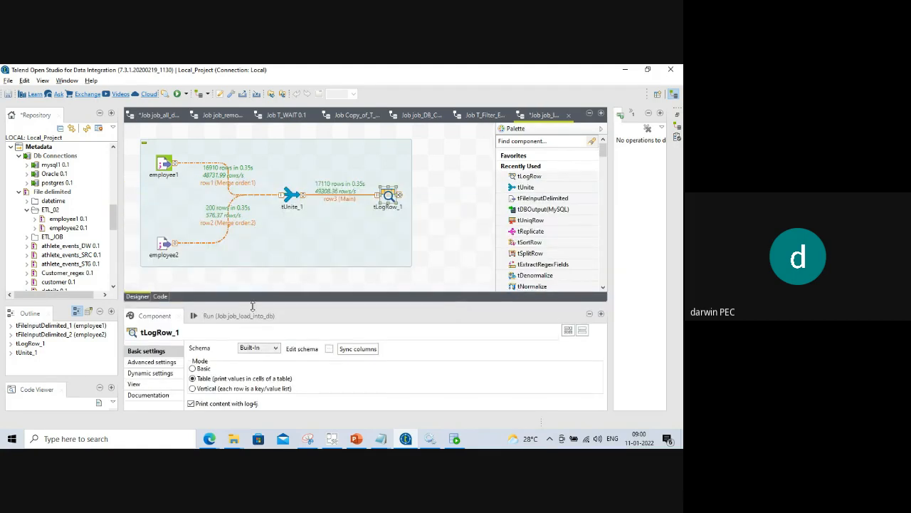
click(233, 316)
Clear and rerun the job, scrolling the 17110 merged rows printed as a bordered table.
click(310, 358)
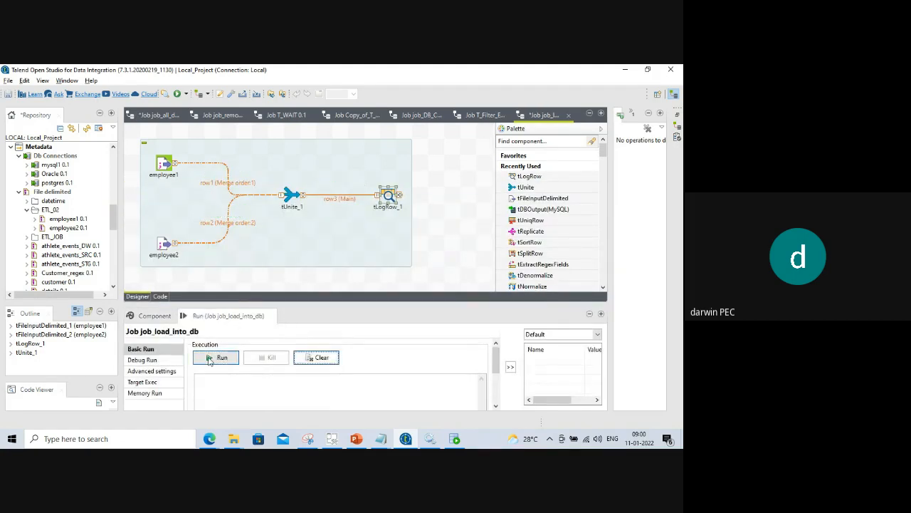
click(218, 358)
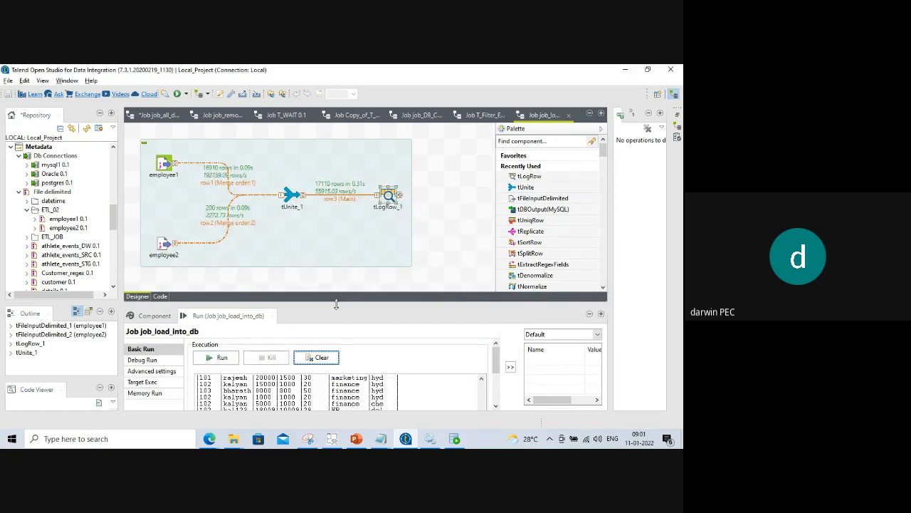
drag(336, 304, 336, 200)
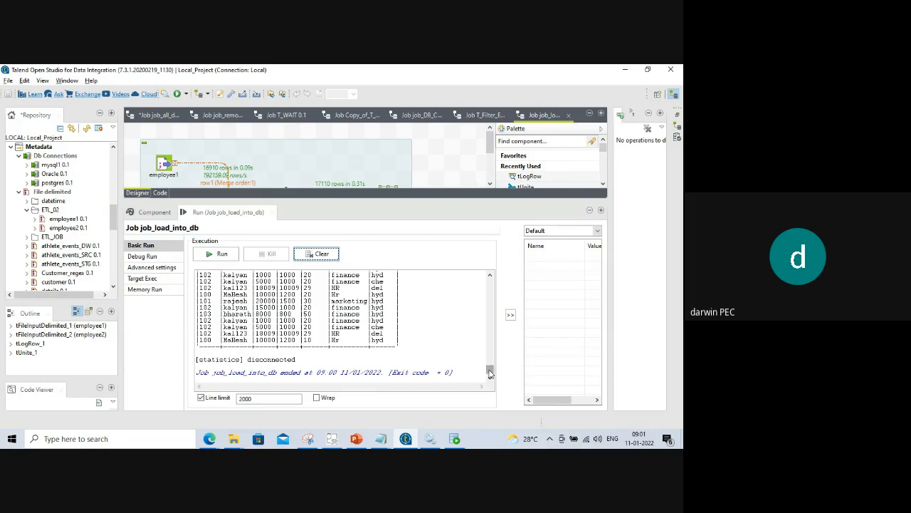
drag(489, 373, 487, 282)
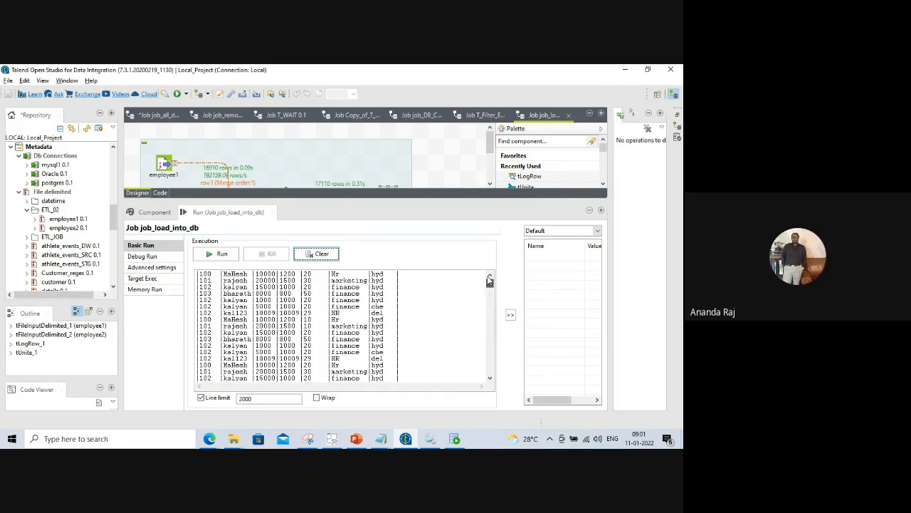
drag(489, 279, 481, 388)
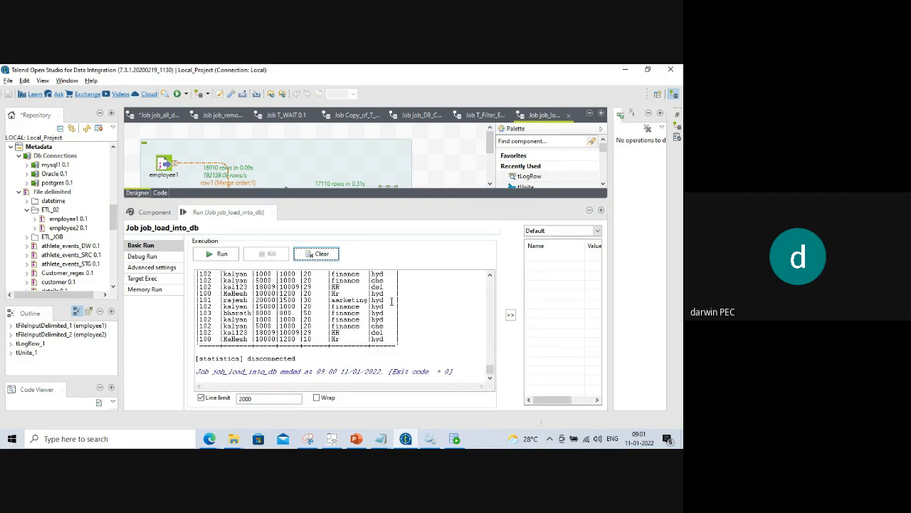
drag(395, 200, 404, 290)
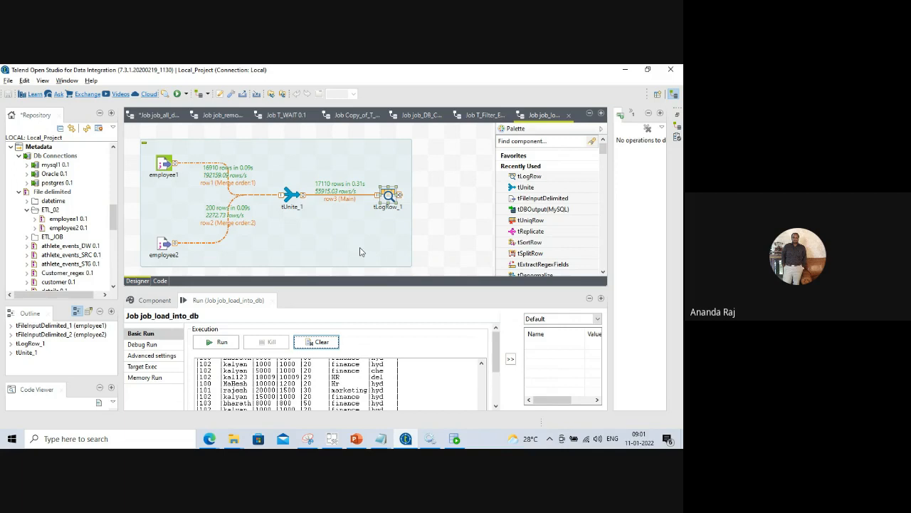
Reopen tUnite_1's schema editor from its Component settings to see its seven columns.
click(291, 196)
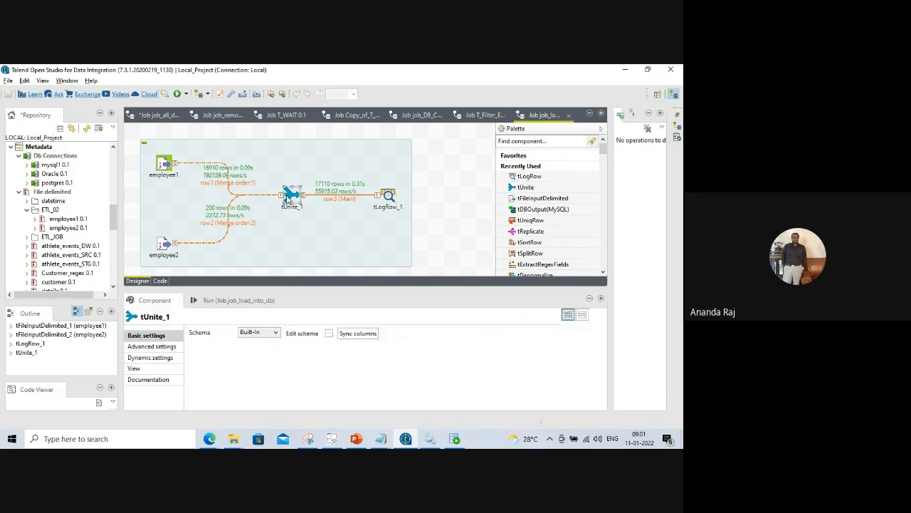
drag(318, 288, 318, 228)
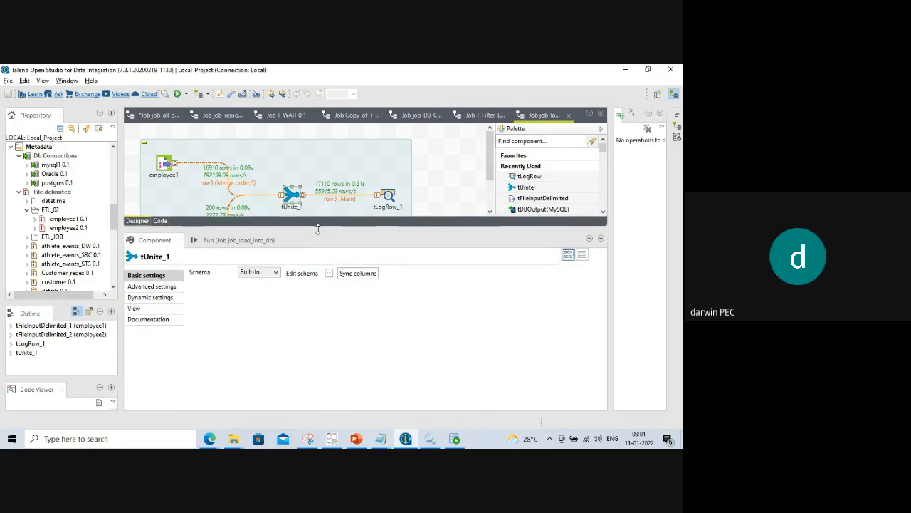
click(328, 273)
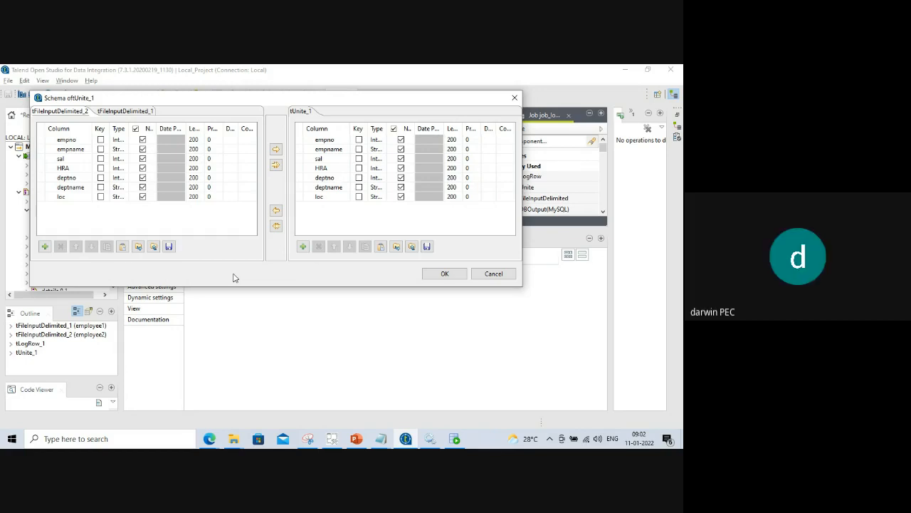
Check tFileInputDelimited_1 and _2 columns against tUnite_1's schema, then close with OK.
click(115, 112)
click(67, 113)
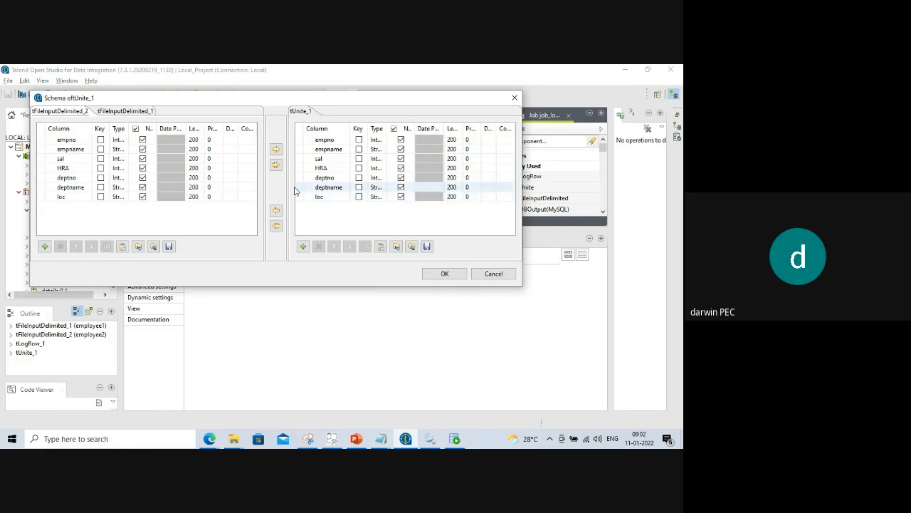
click(444, 273)
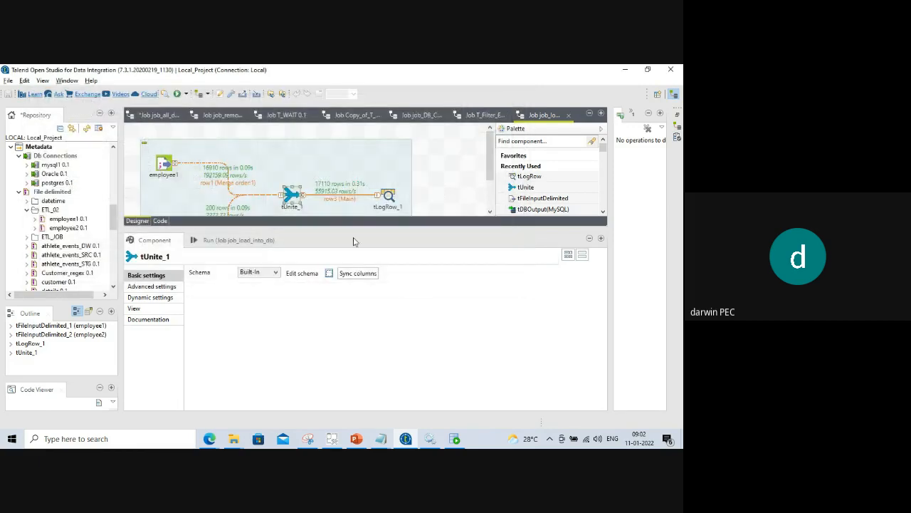
Look over tLogRow_1's Table settings, then bring the Google Meet call window to the front.
drag(356, 231, 386, 310)
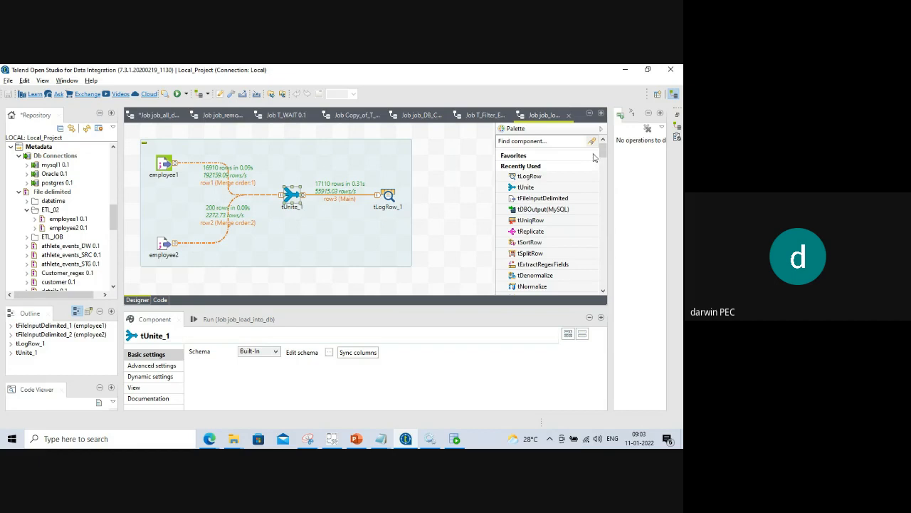
click(209, 438)
click(439, 239)
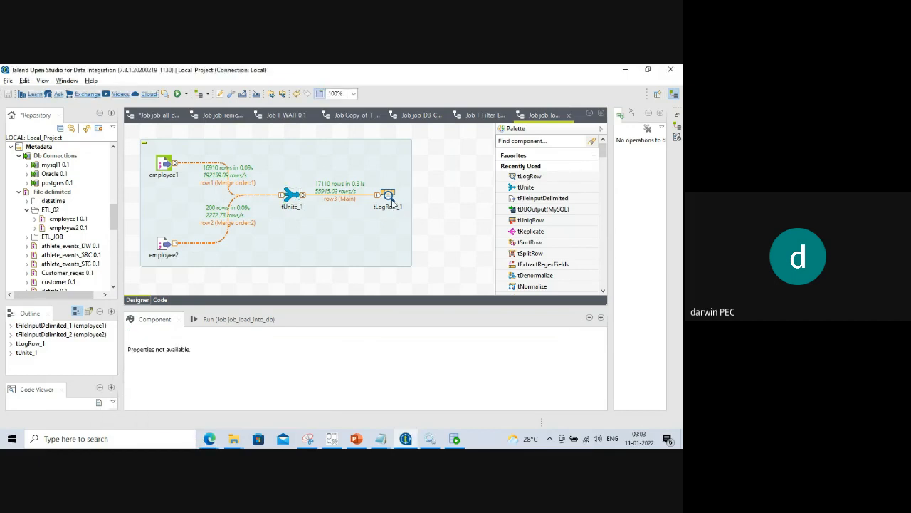
click(388, 196)
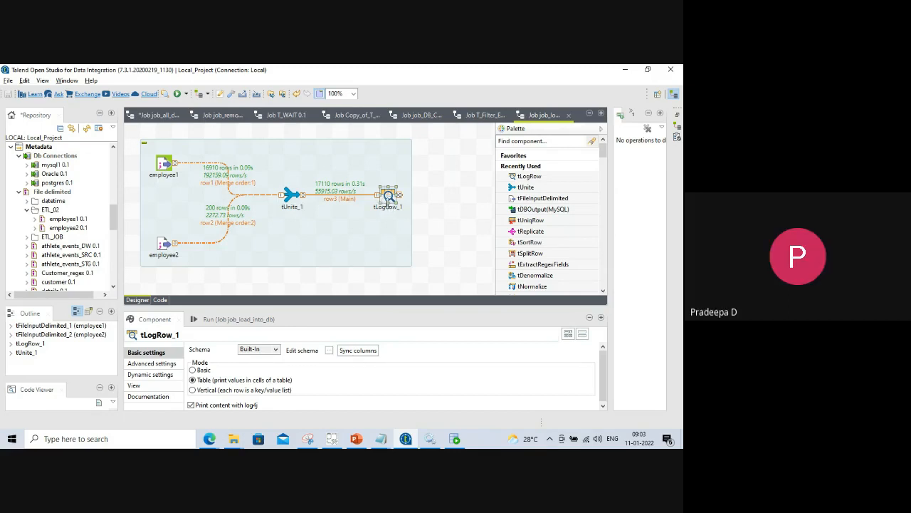
click(209, 439)
click(179, 399)
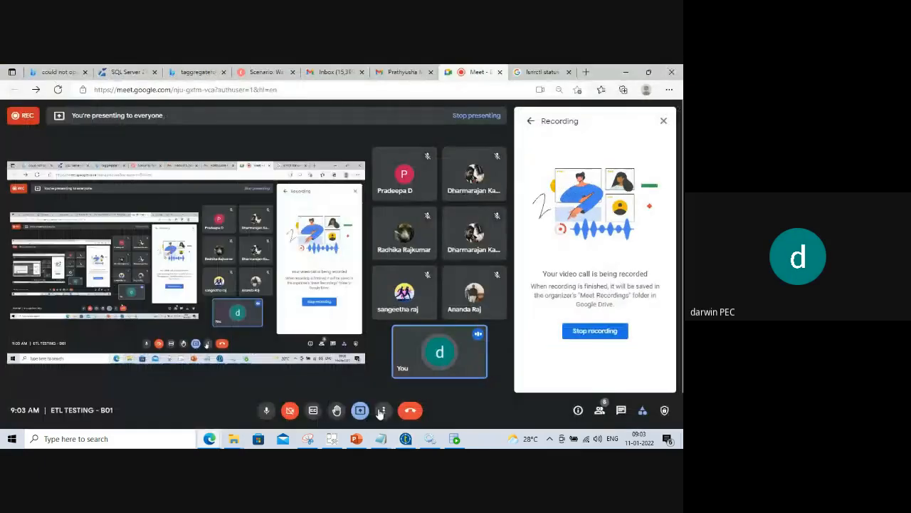